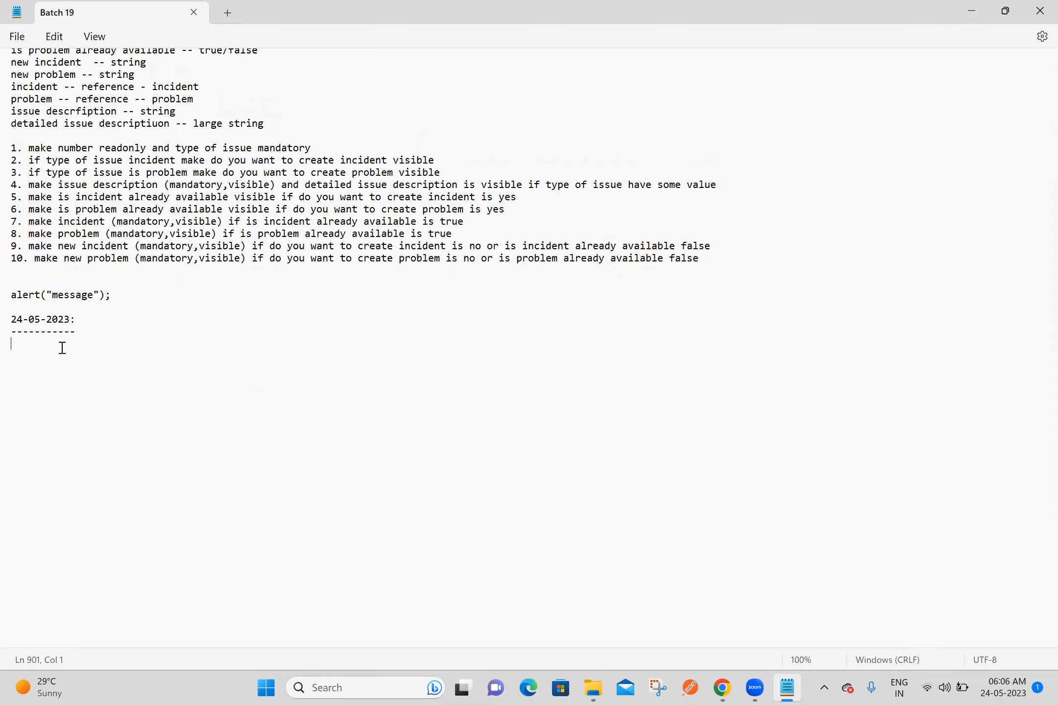
Step: Add the heading "Import Set:" with a dashed underline below the 24-05-2023 entry in the notes
text(Import Set:)
key(Return)
text(-----------)
key(Return)
Step: Switch to Chrome, search the web for "import sets in servicenow" and open the ServiceNow documentation page on Import sets
click(722, 687)
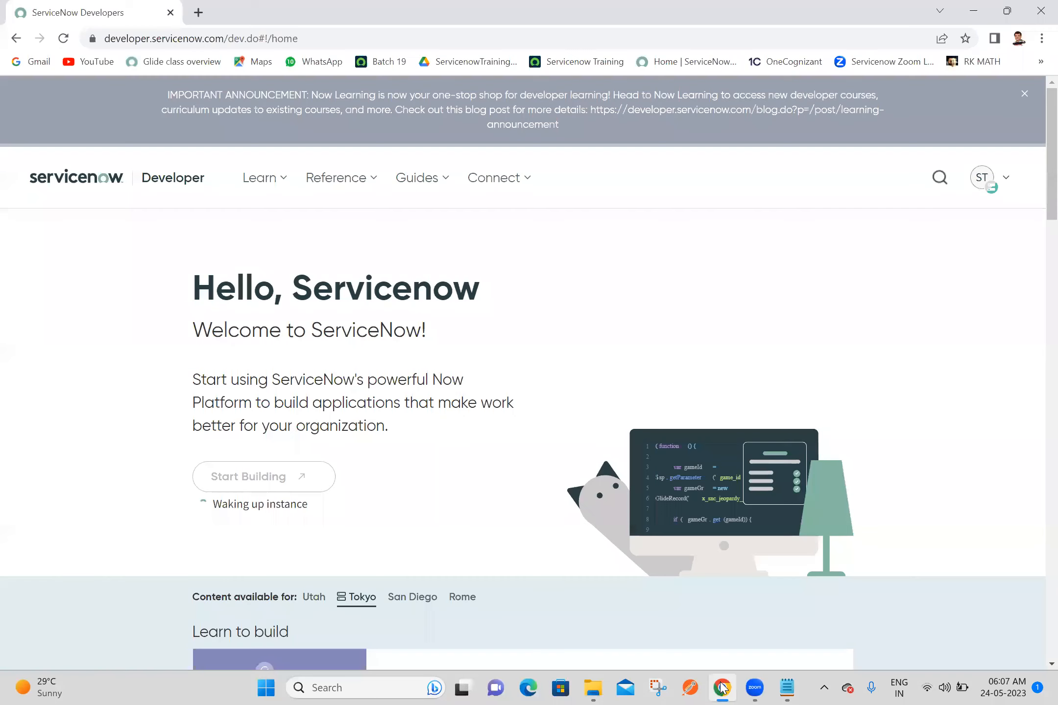
click(197, 12)
text(import)
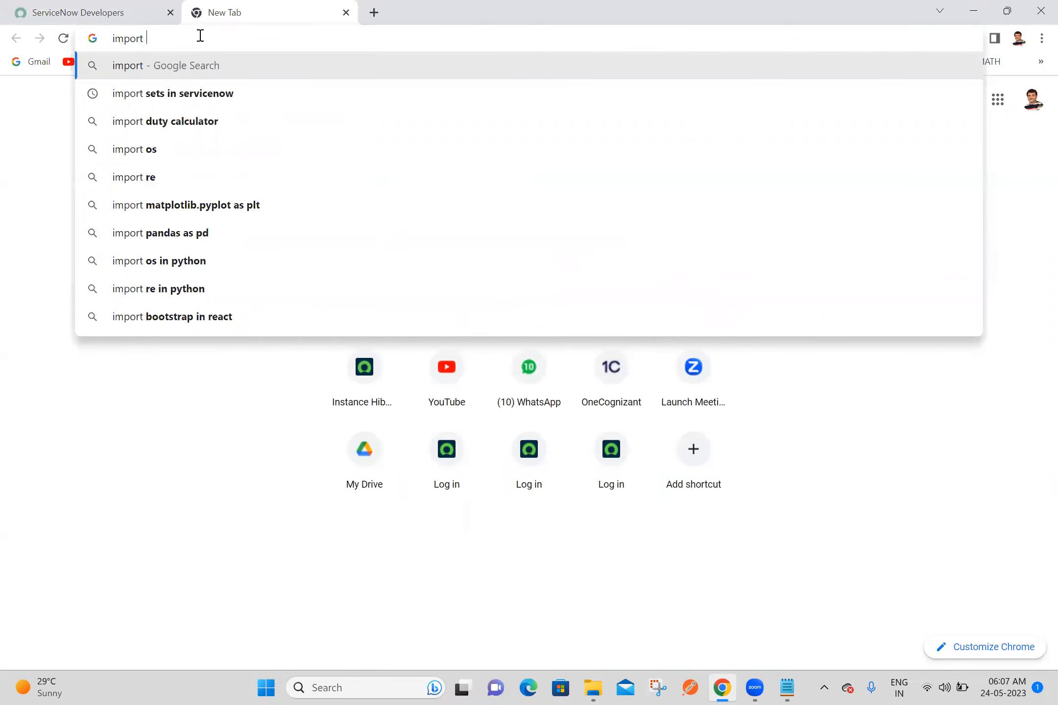
click(170, 99)
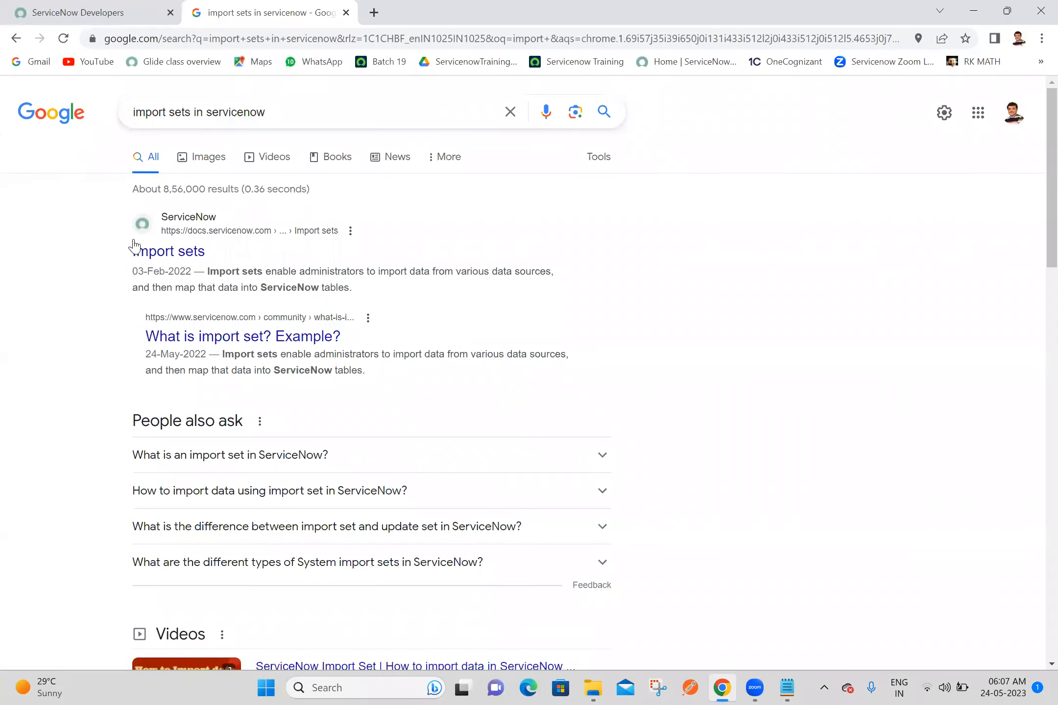
click(146, 254)
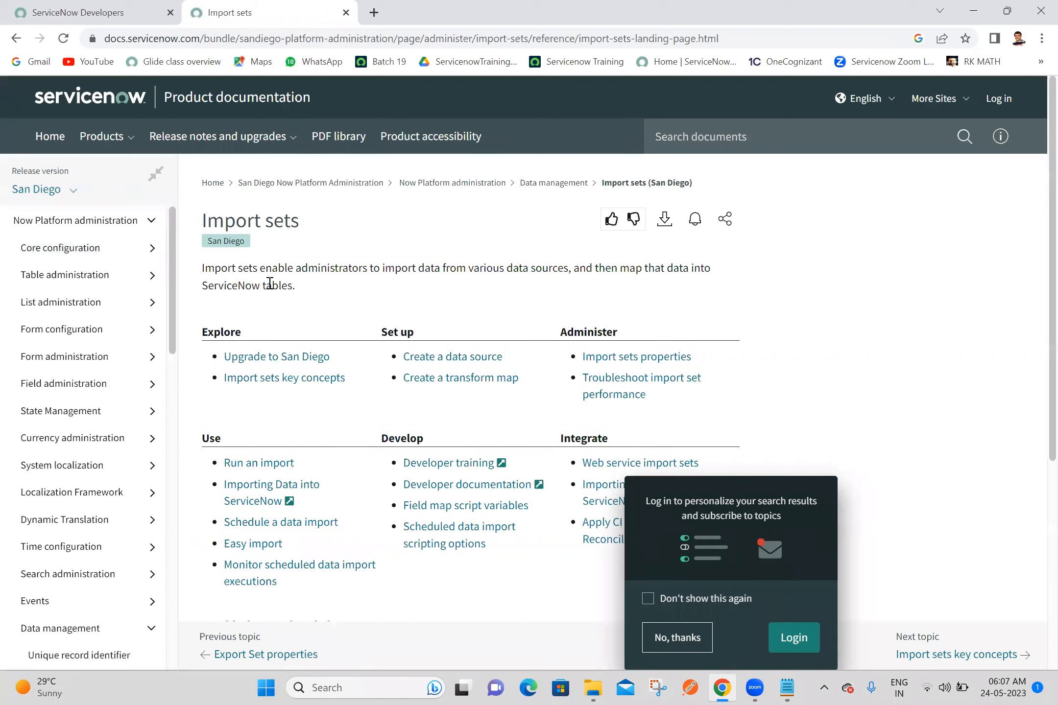
Step: Copy the introductory definition of import sets from the documentation page into the Notepad notes under the Import Set heading
drag(310, 289, 203, 277)
key(ctrl+c)
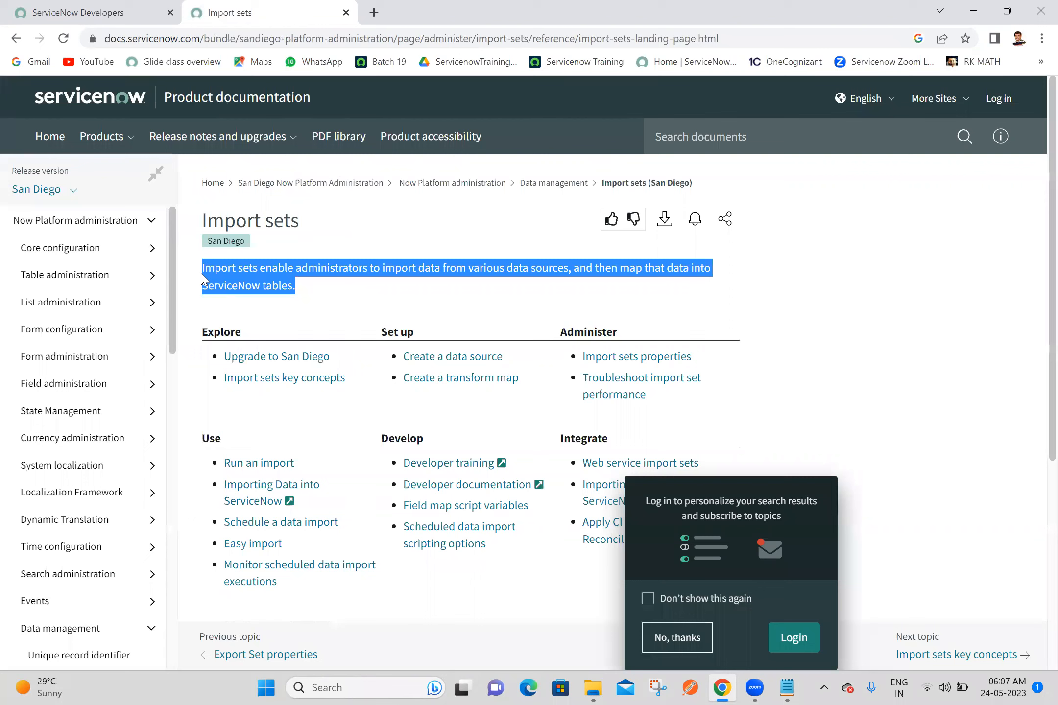
click(786, 688)
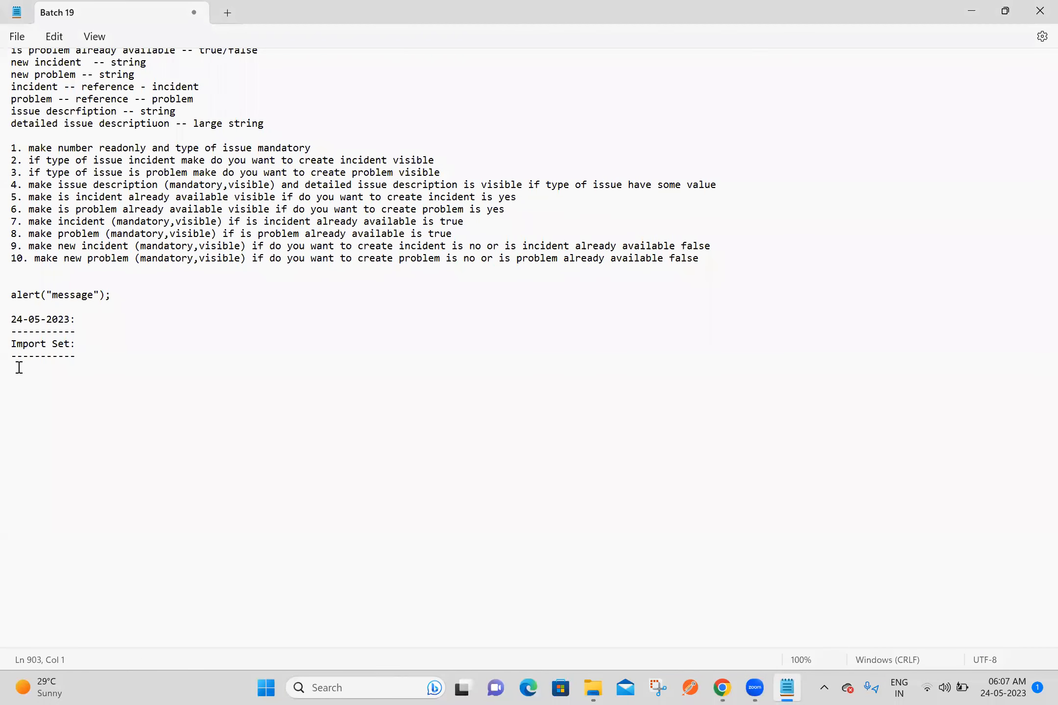
key(ctrl+v)
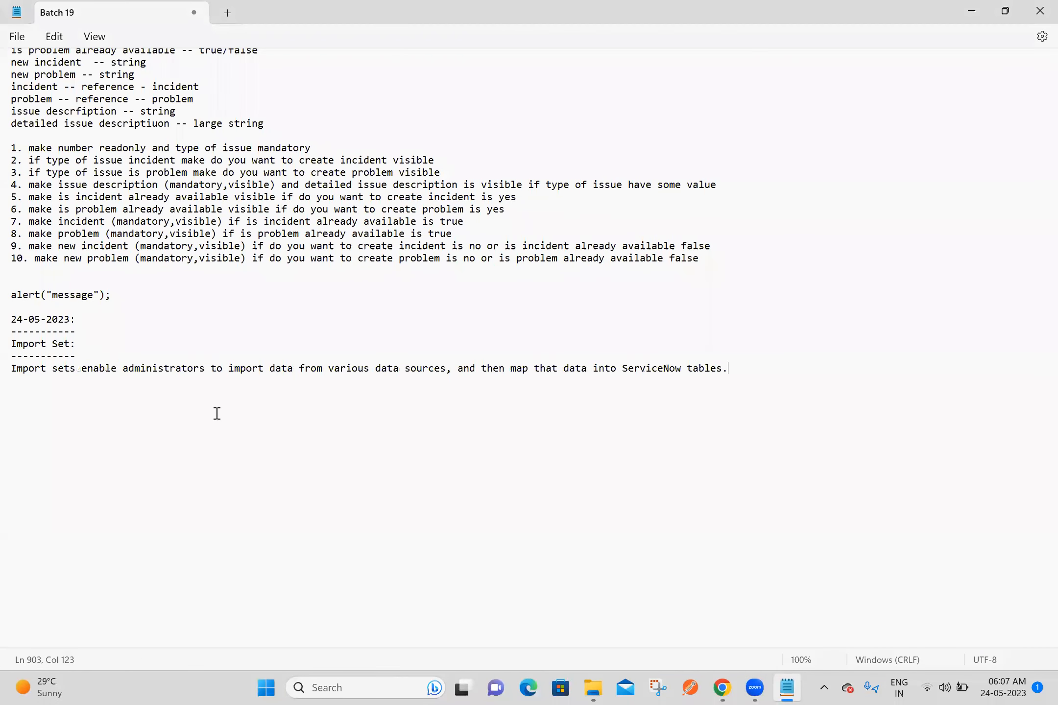
Step: Copy the Import sets page's web address from Chrome into the Notepad notes, below the import sets definition
click(721, 688)
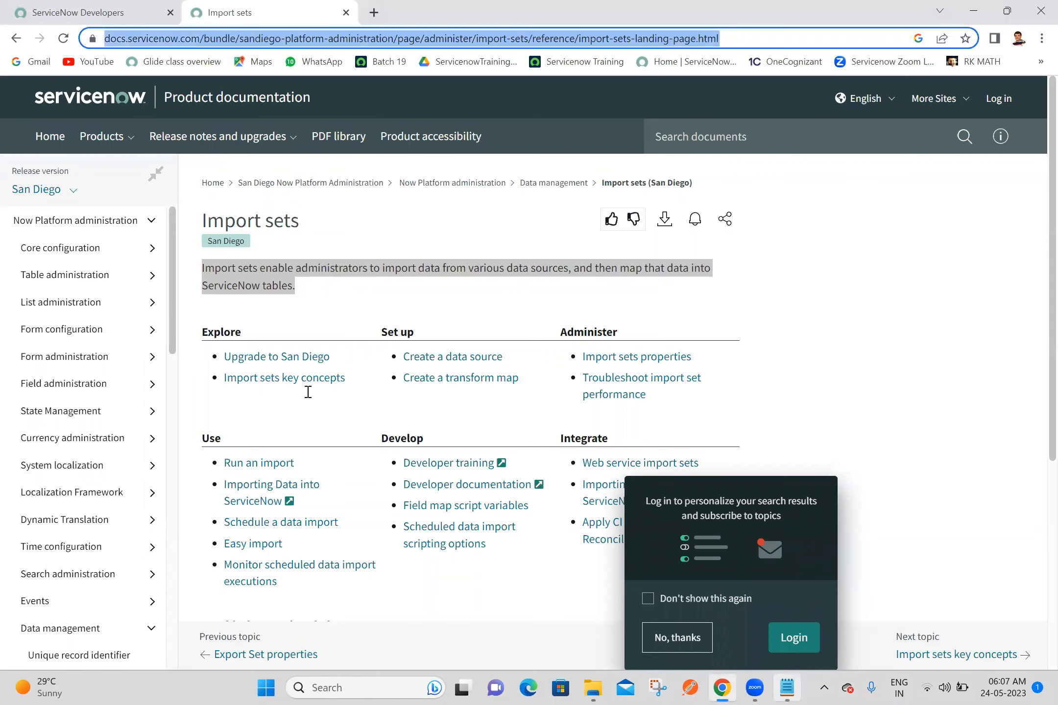
key(alt+Tab)
click(240, 413)
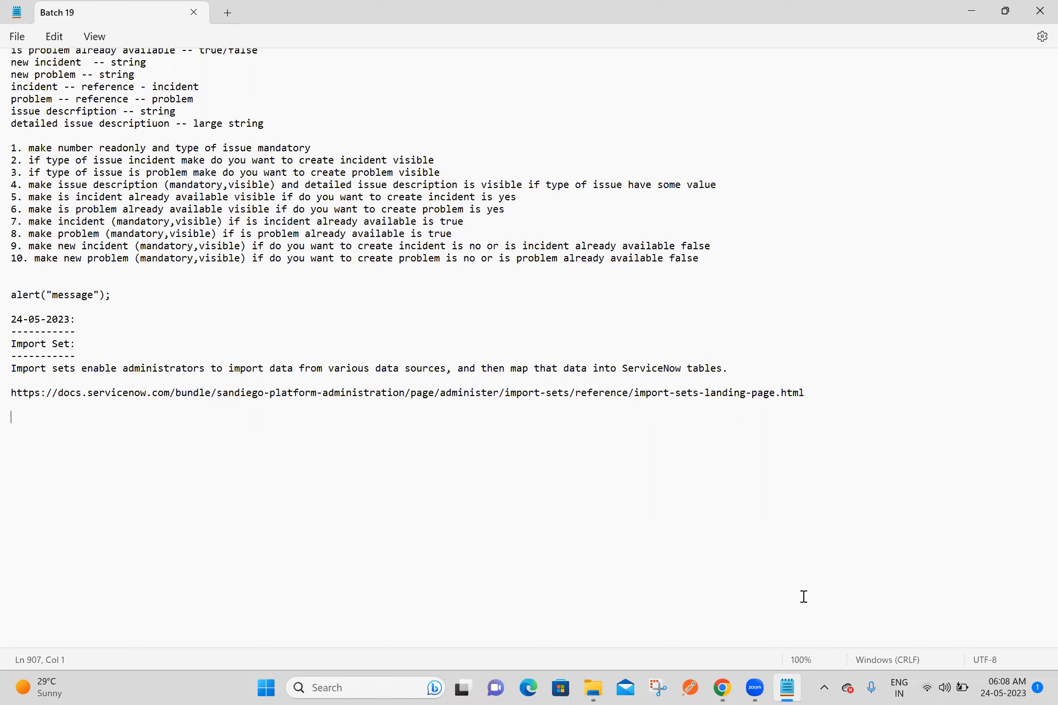
Step: Return to the Import sets page in Chrome, decline the login suggestion and open the next topic, Import sets key concepts
click(723, 687)
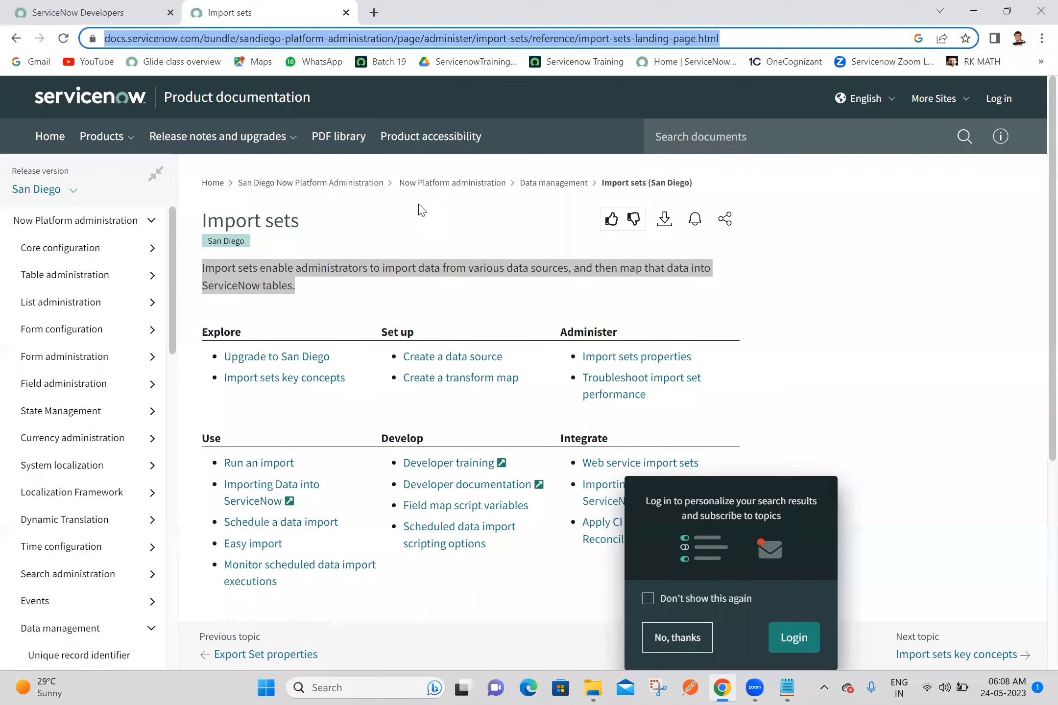
click(100, 5)
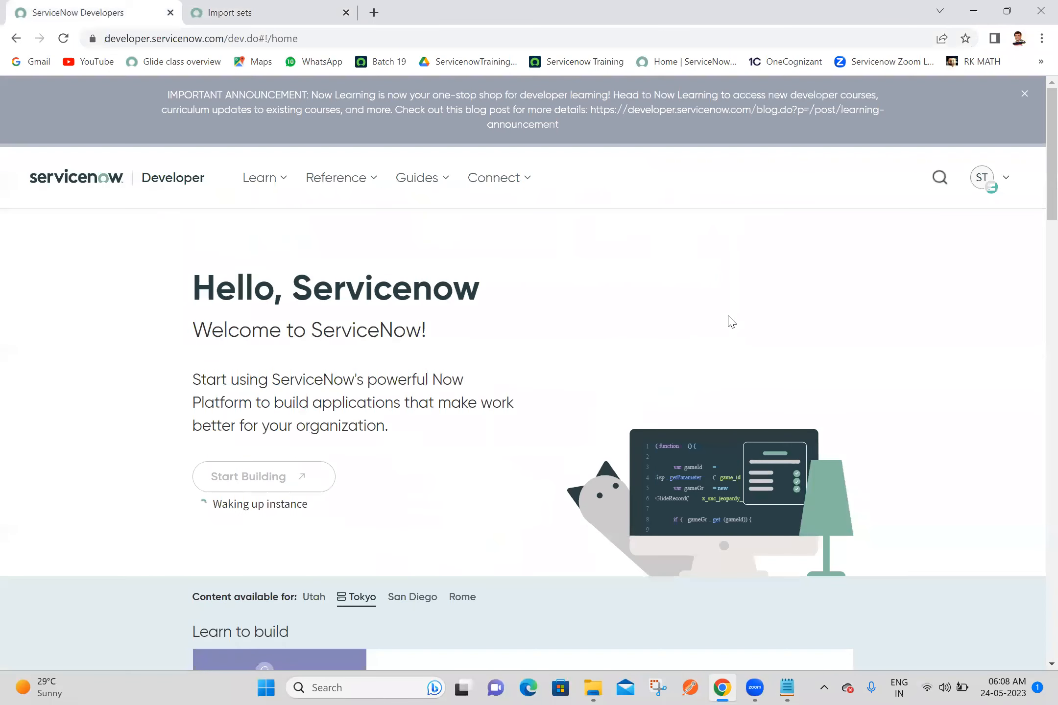
click(286, 6)
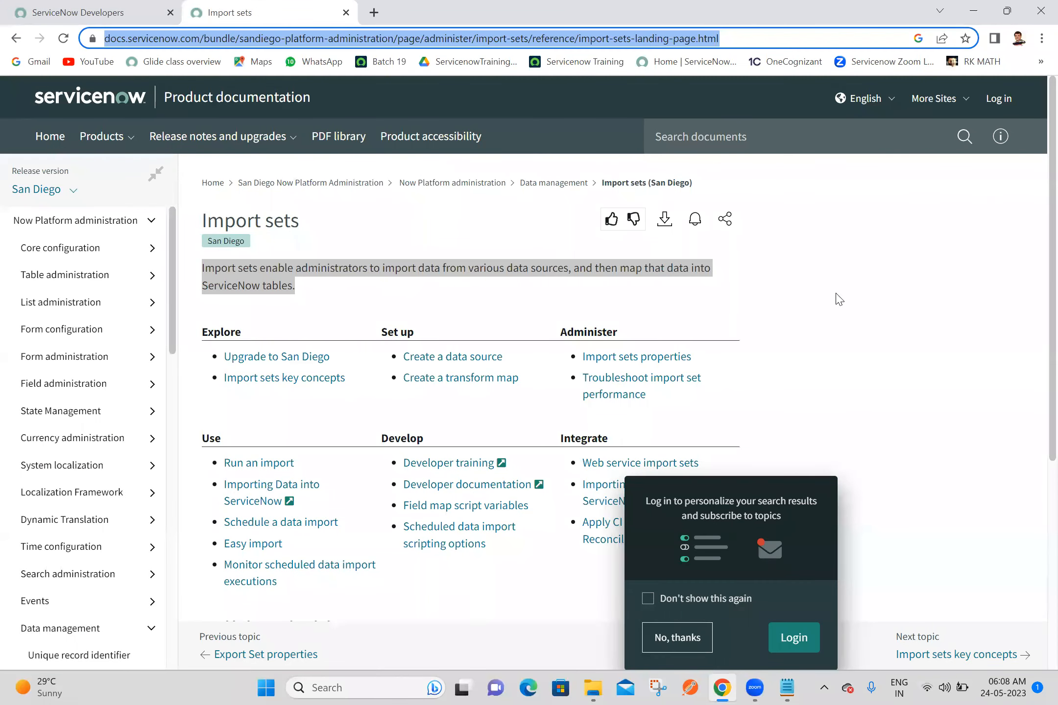
click(981, 313)
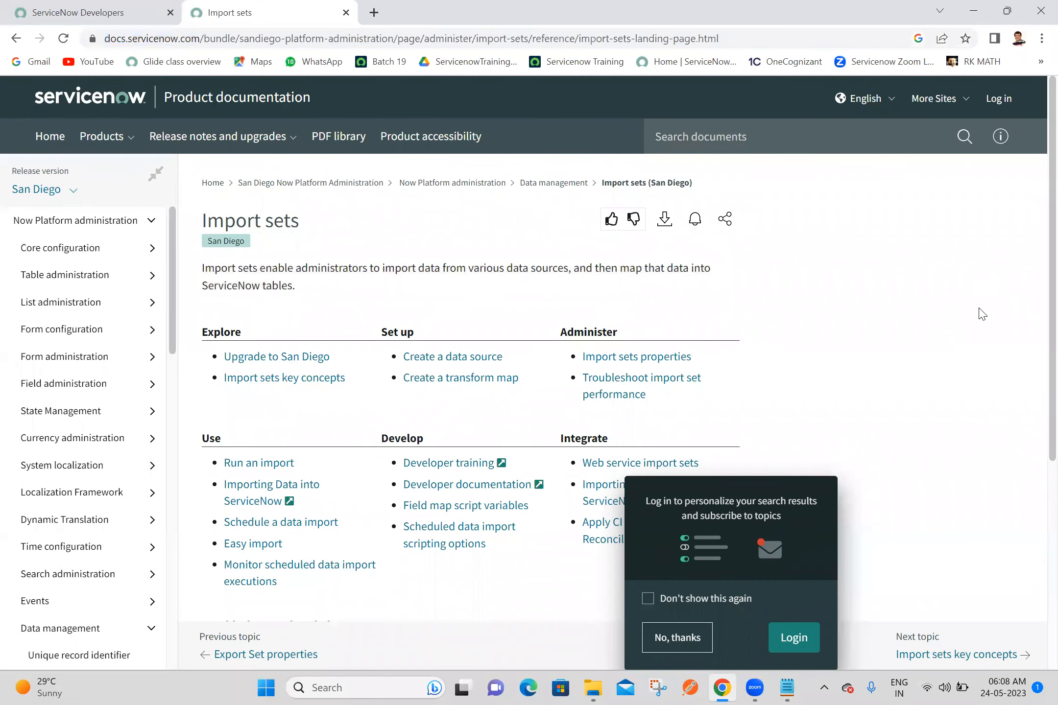
click(678, 636)
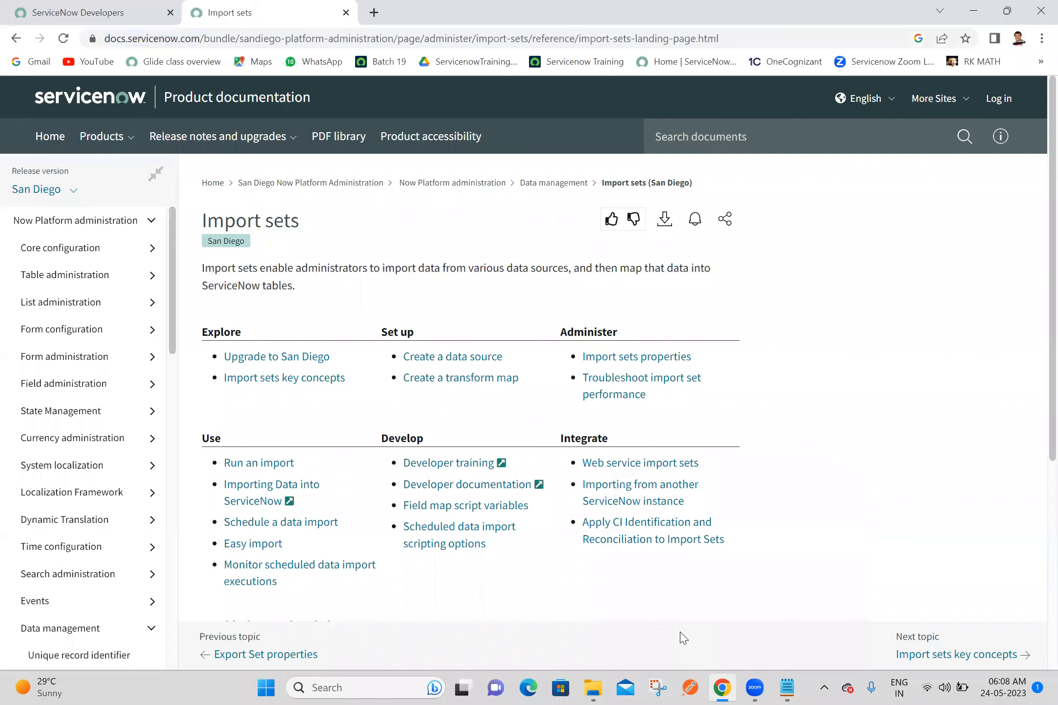
scroll(1038, 267, down, 5)
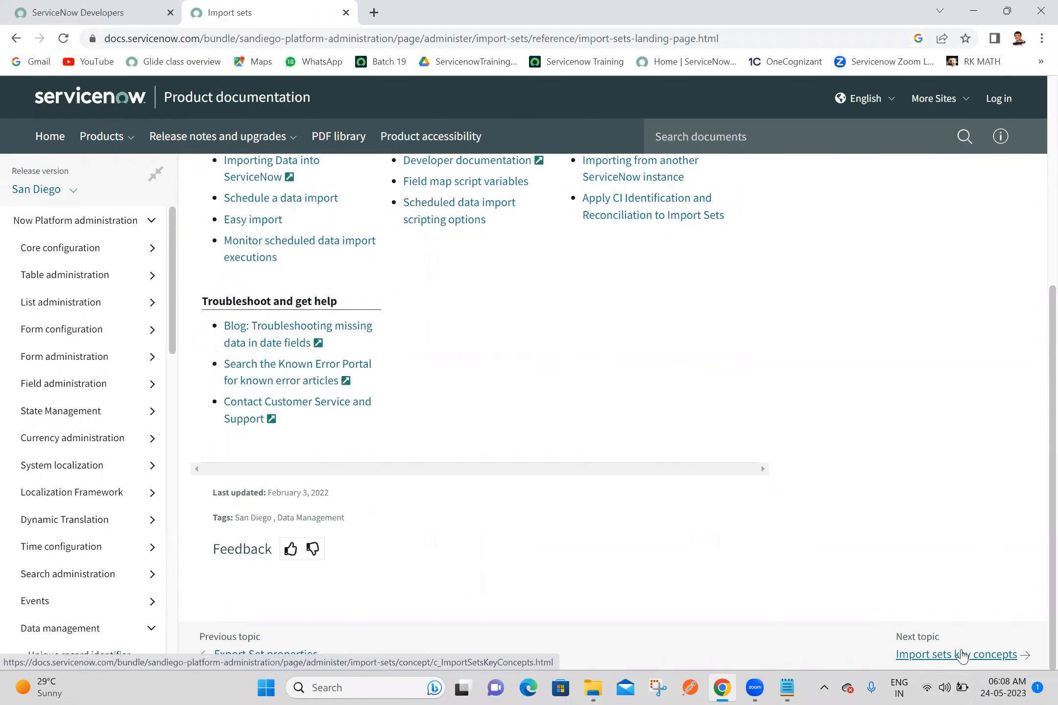
click(963, 656)
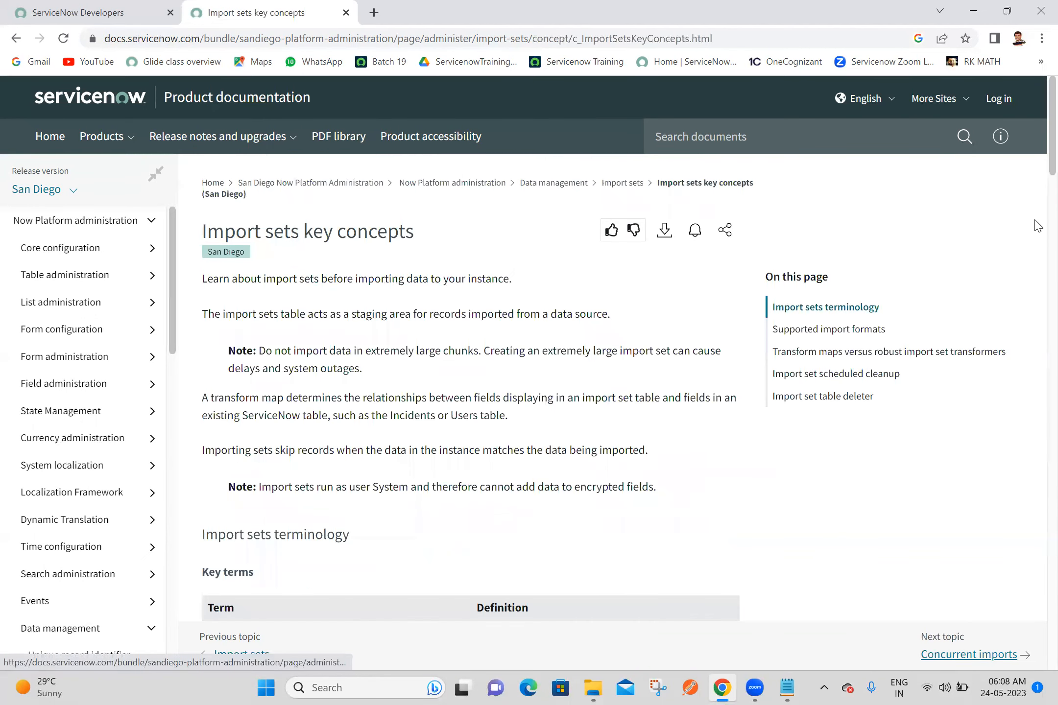
Step: Copy the Import sets key concepts page's web address into the Notepad notes, leaving a blank line after it
click(774, 31)
key(ctrl+c)
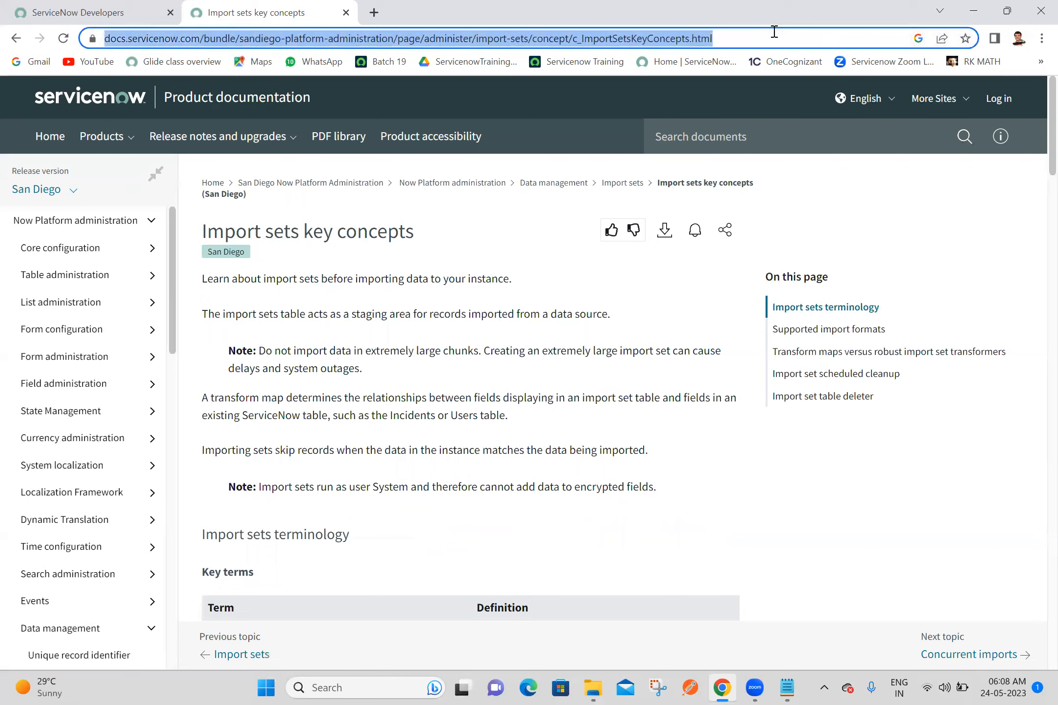
click(787, 688)
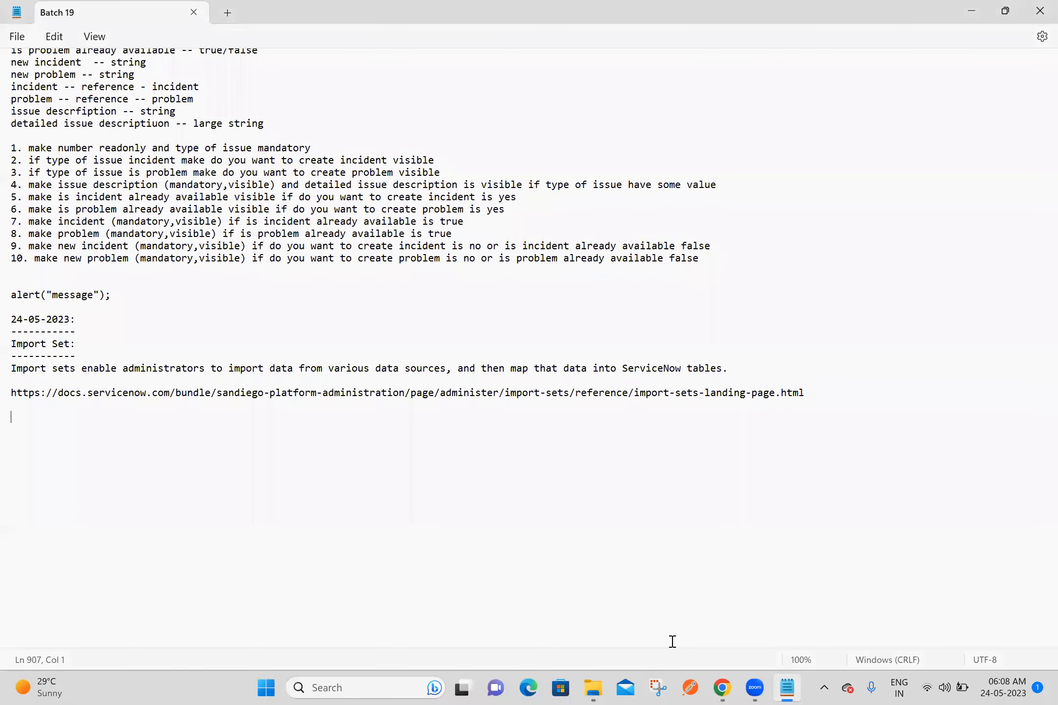
key(ctrl+v)
key(Return)
key(Return)
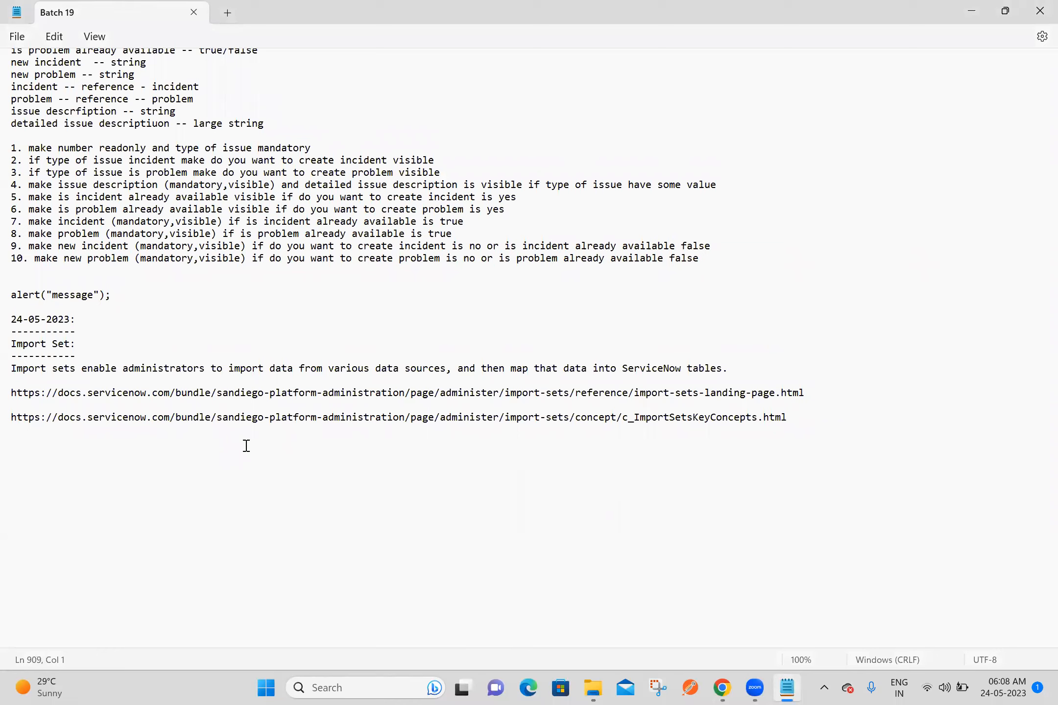
Step: Add the heading "Data Source:" with a dashed underline below the links and save the notes
text(Data Source:)
key(Return)
text(-------------)
key(Return)
key(ctrl+s)
Step: Switch to Chrome, search the web for "data source in servicenow" and open the ServiceNow documentation page on Data sources
key(alt+Tab)
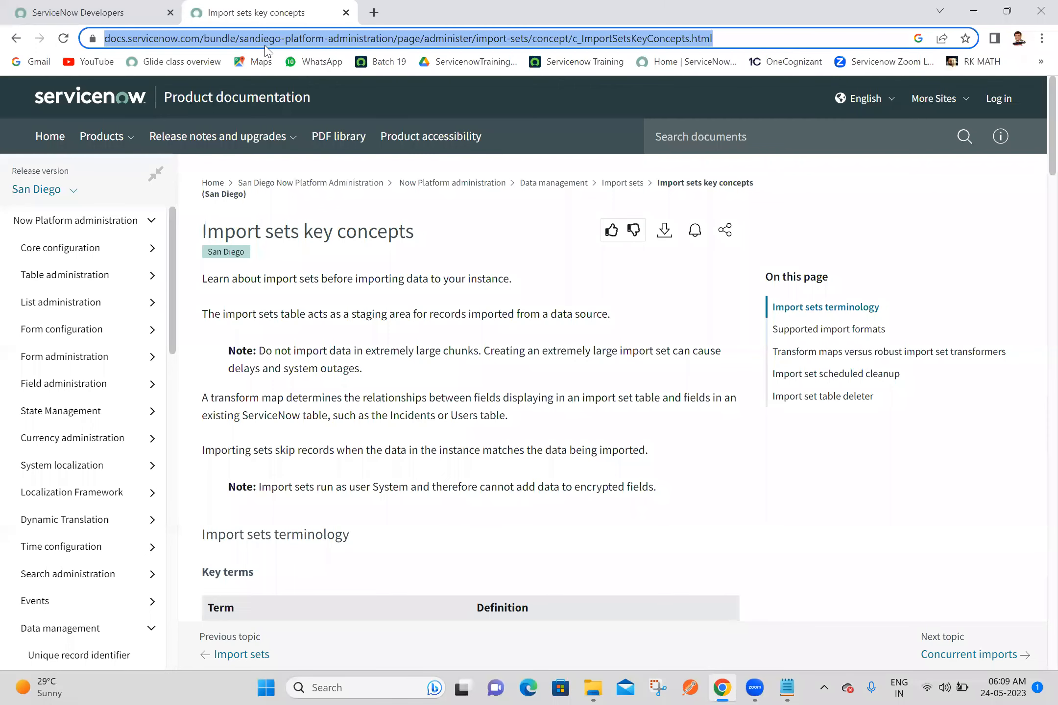
text(data)
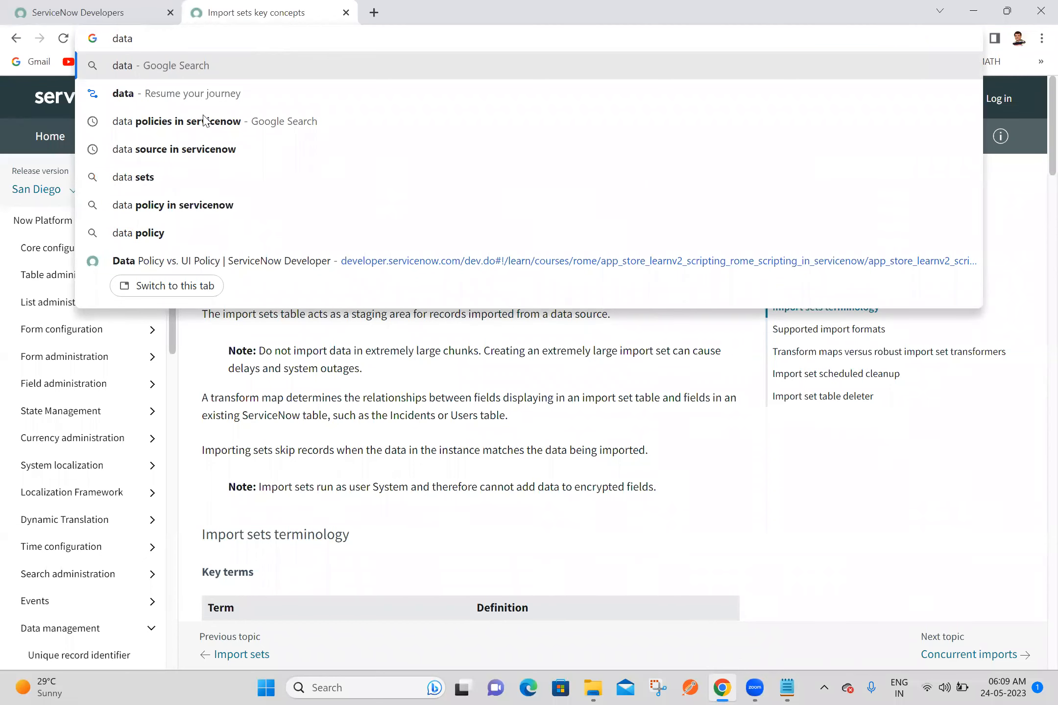
click(218, 153)
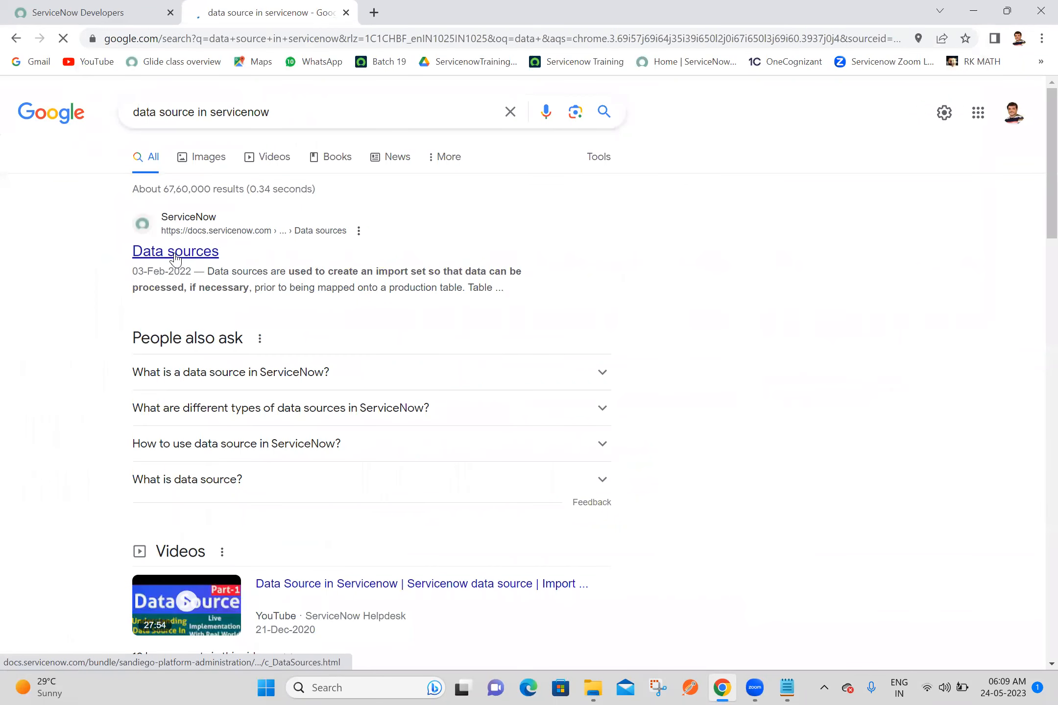
click(177, 258)
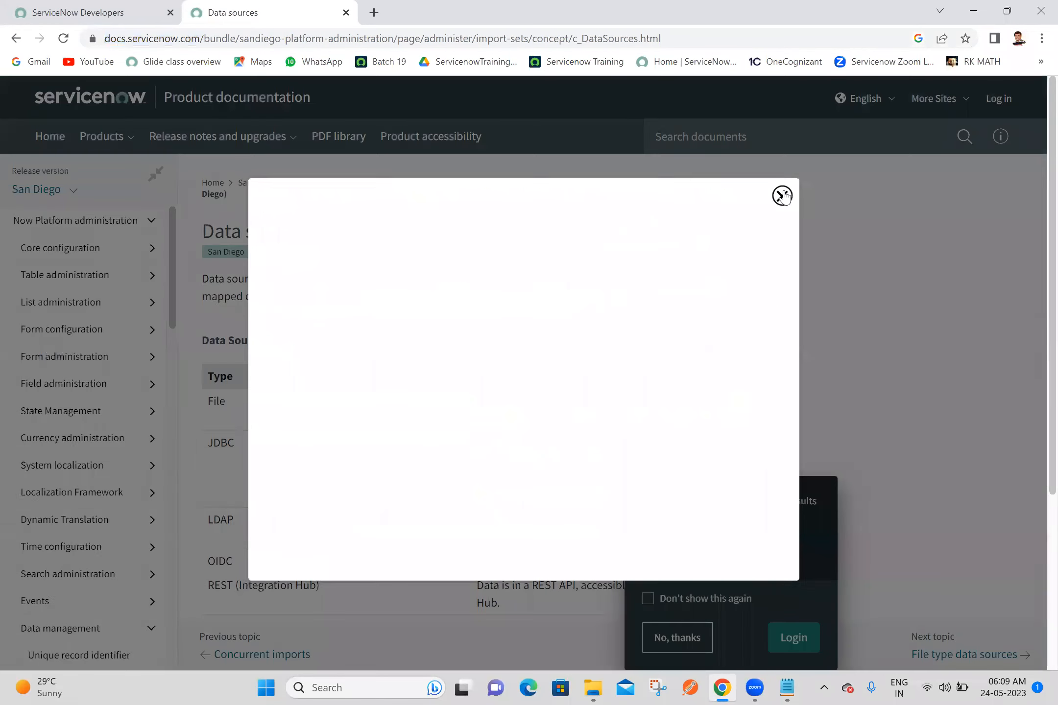
Step: Decline the login suggestion and copy the introductory definition of data sources into the Notepad notes under the Data Source heading
click(782, 196)
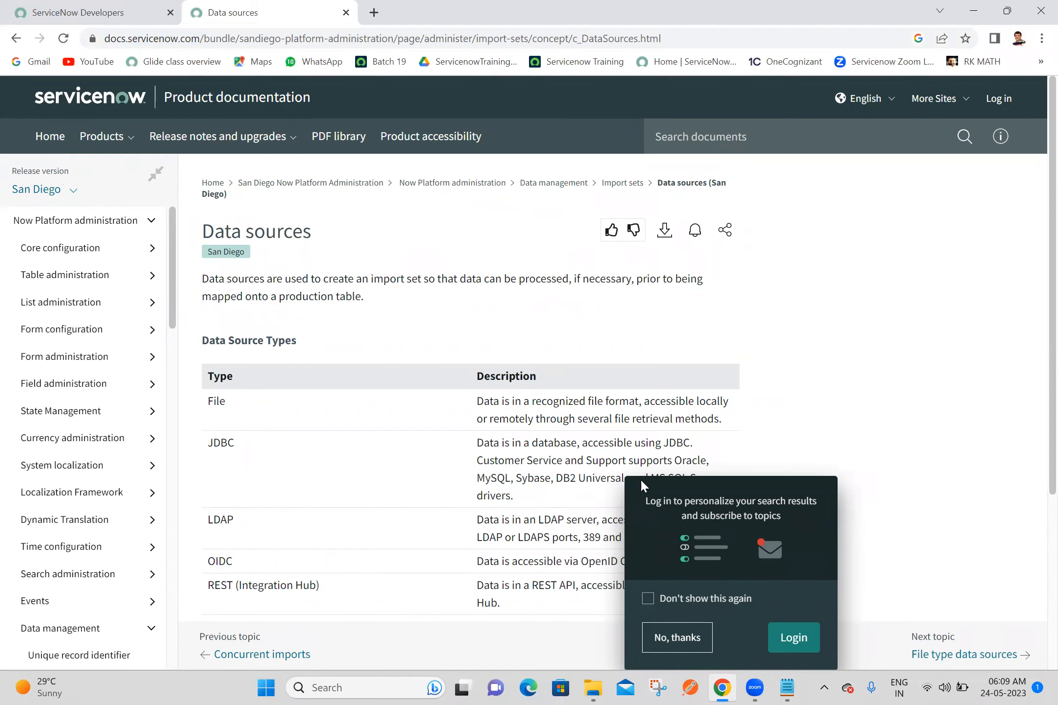
click(692, 637)
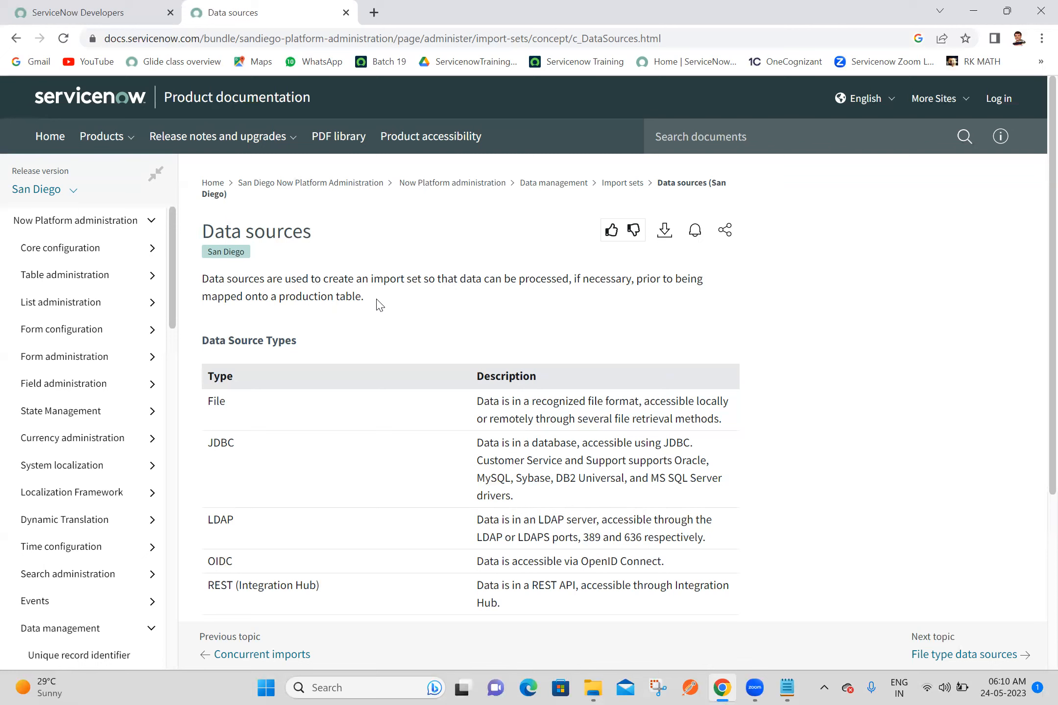
drag(376, 300, 198, 289)
key(ctrl+c)
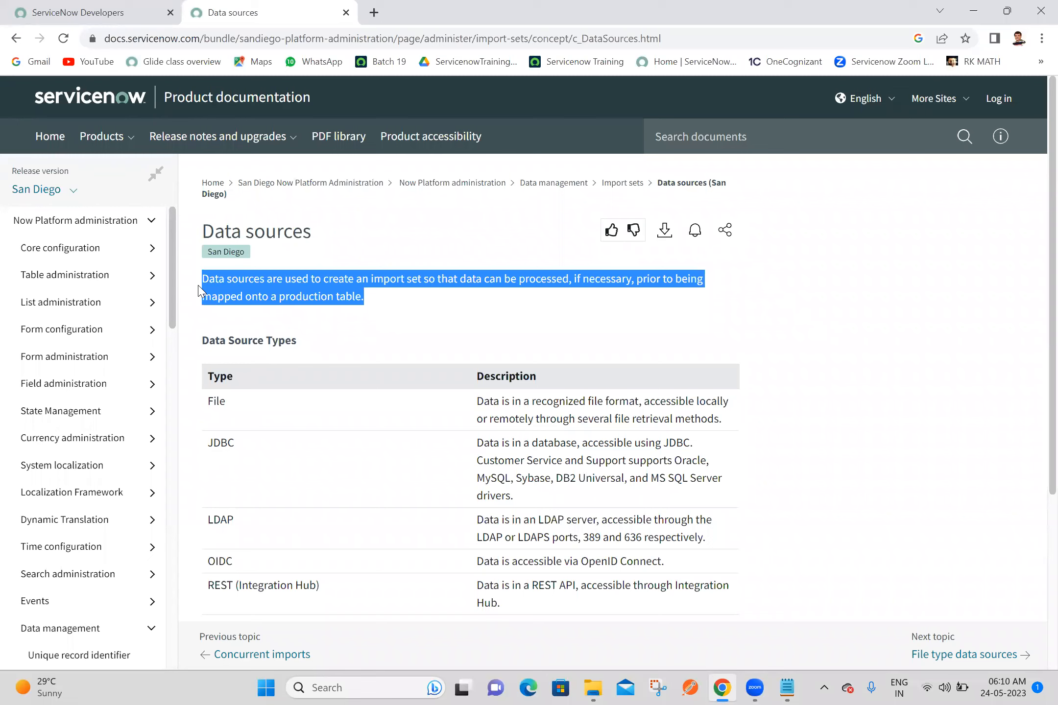
click(789, 688)
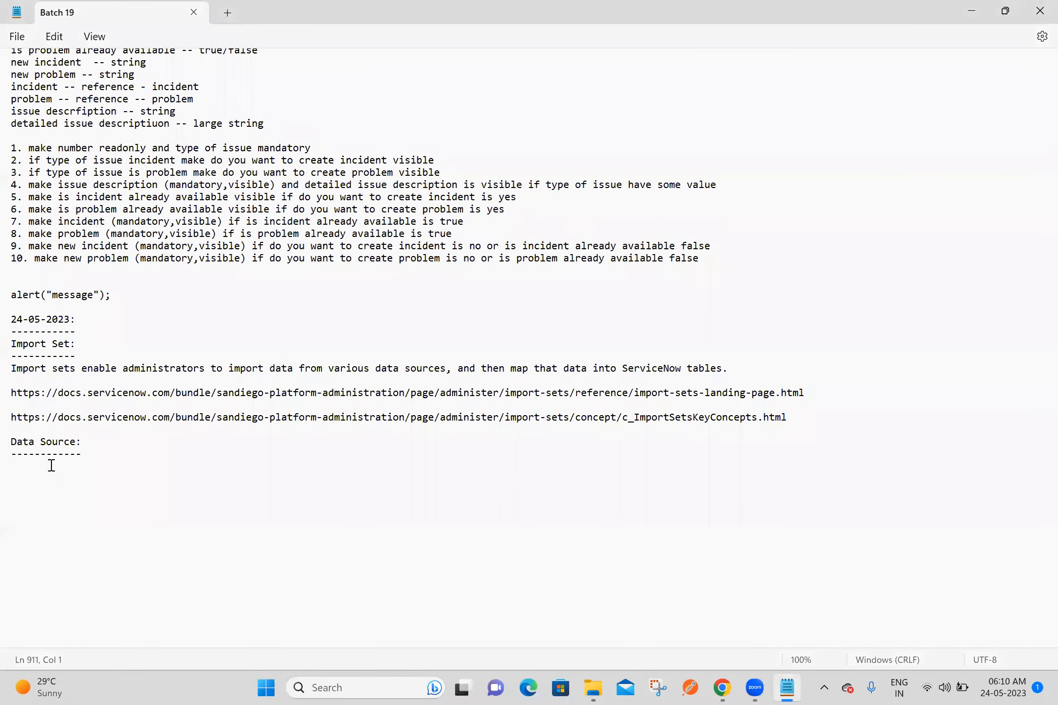
key(ctrl+v)
key(Return)
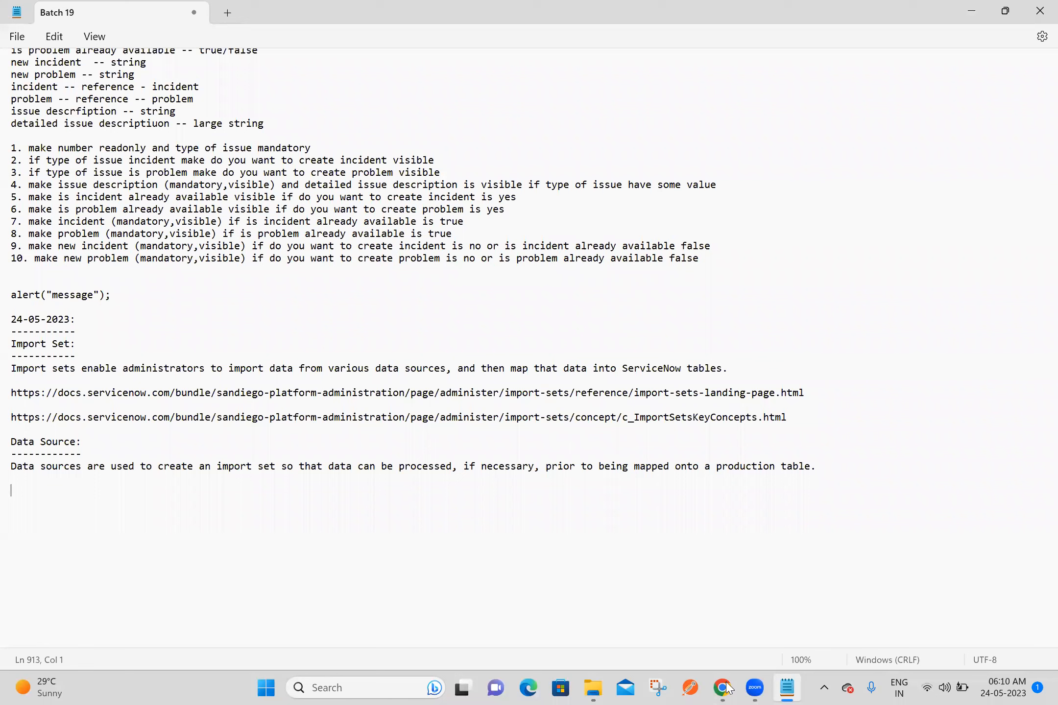
Step: Copy the Data sources page's web address from Chrome into the Notepad notes below its definition and save the notes
key(alt+Tab)
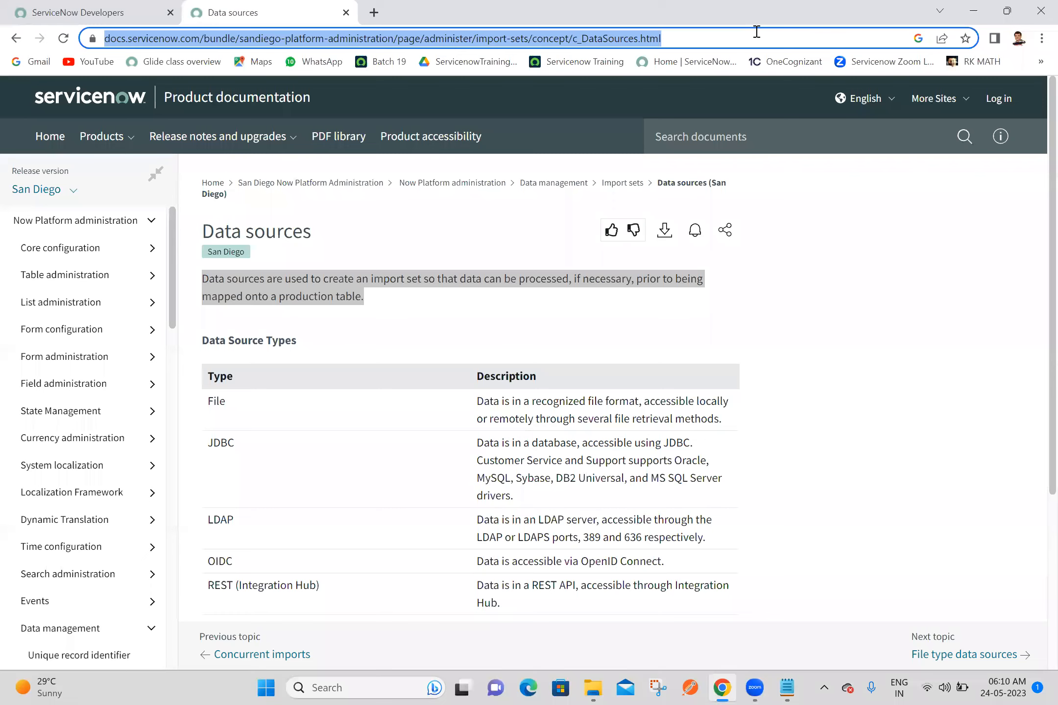
click(787, 688)
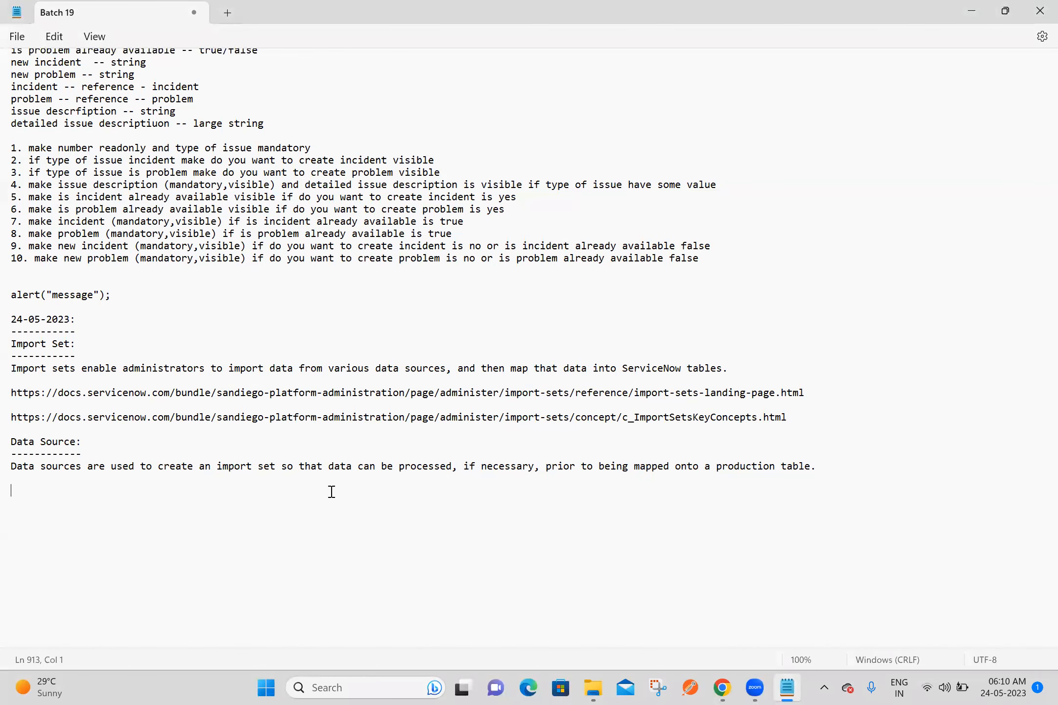
text(https://docs.servicenow.com/bundle/sandiego-platform-administration/page/administer/import-sets/concept/c_DataSources.html)
key(Return)
key(Return)
key(ctrl+s)
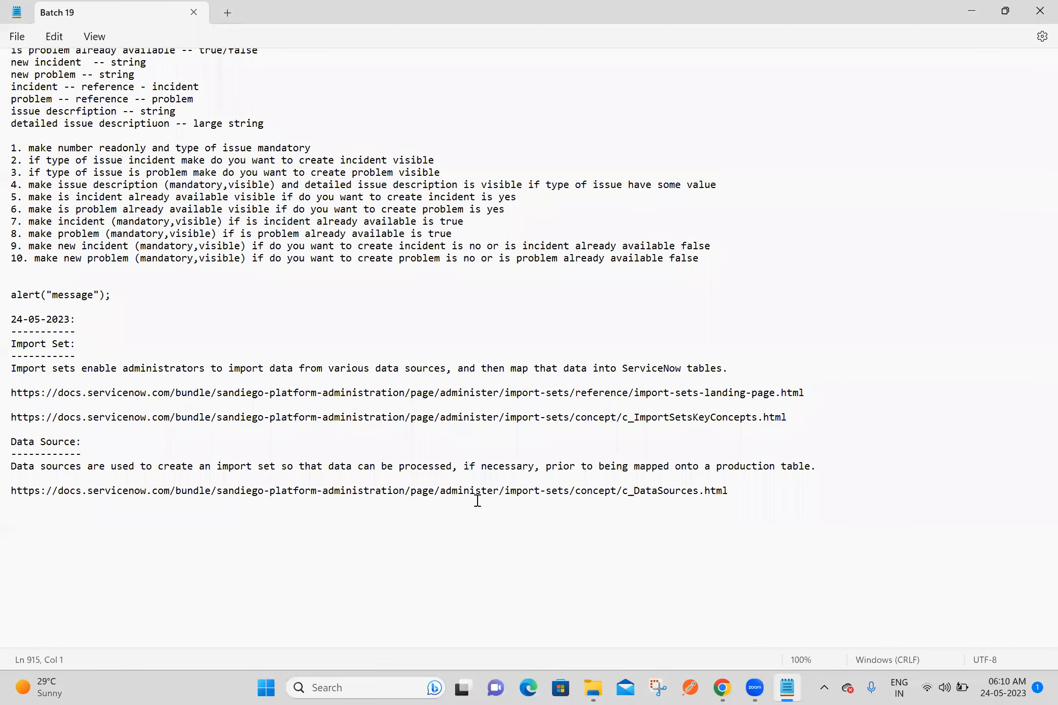
Step: Switch to Chrome and sign out of the ServiceNow Developers site
click(719, 688)
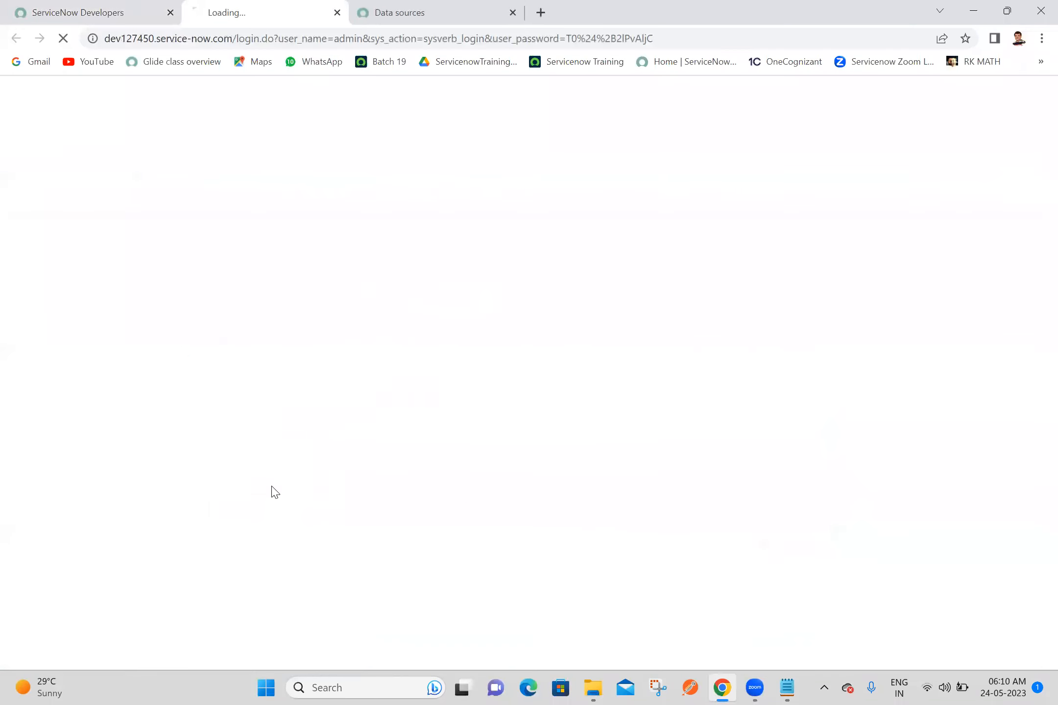
click(147, 7)
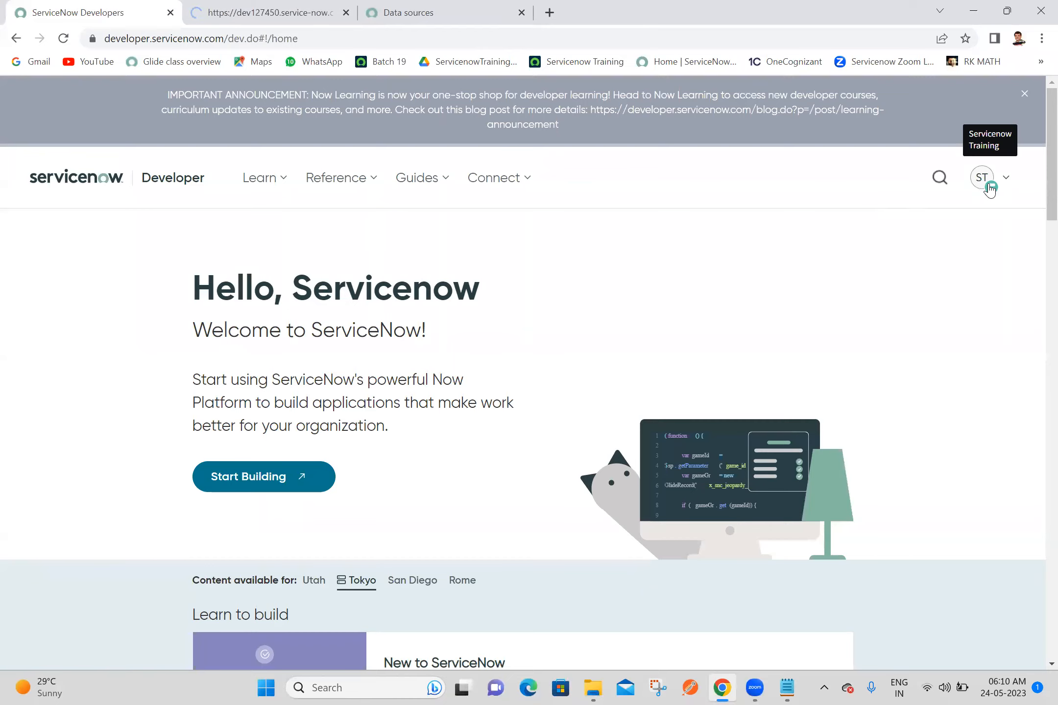
click(989, 185)
click(723, 406)
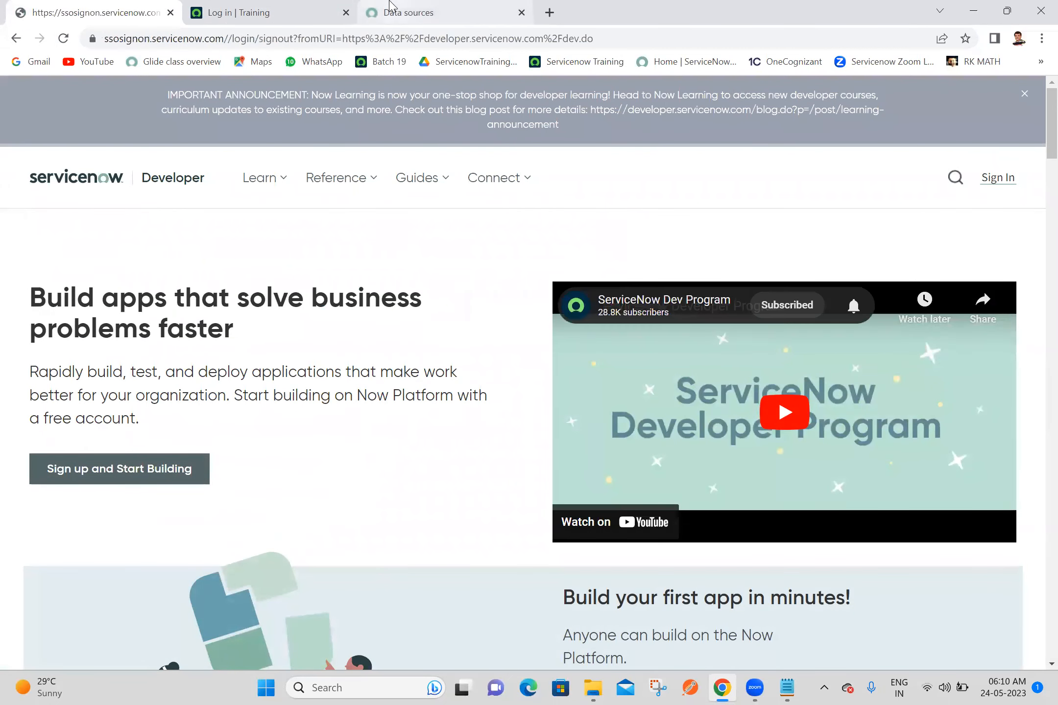
Step: Log in to the ServiceNow developer instance with the prefilled admin credentials
click(220, 12)
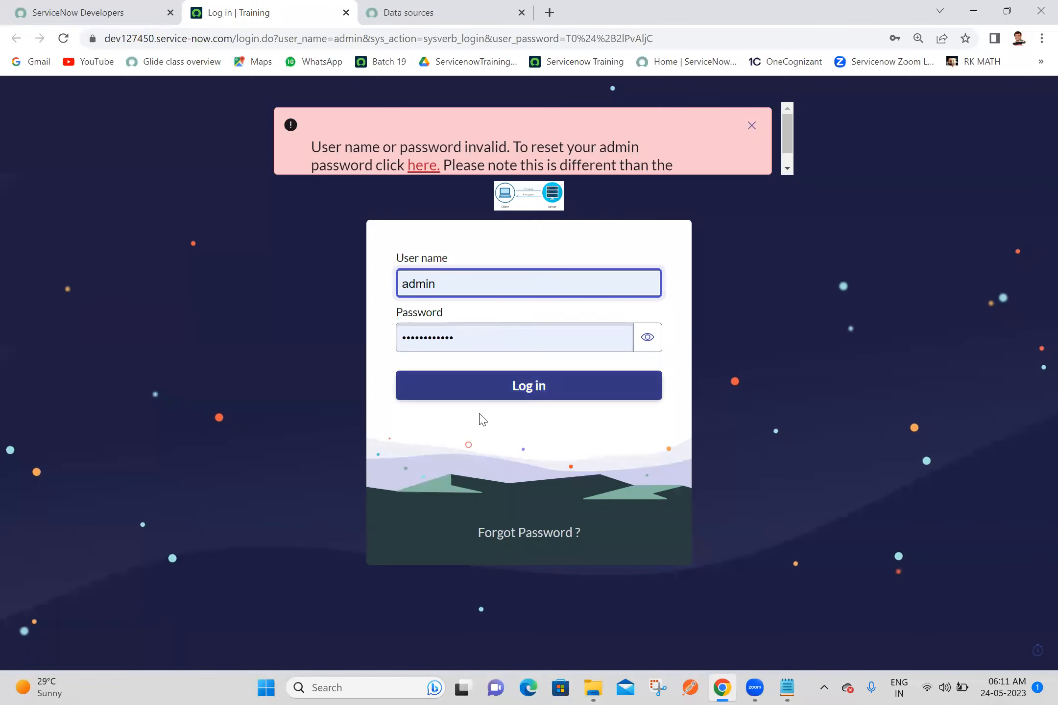
click(506, 391)
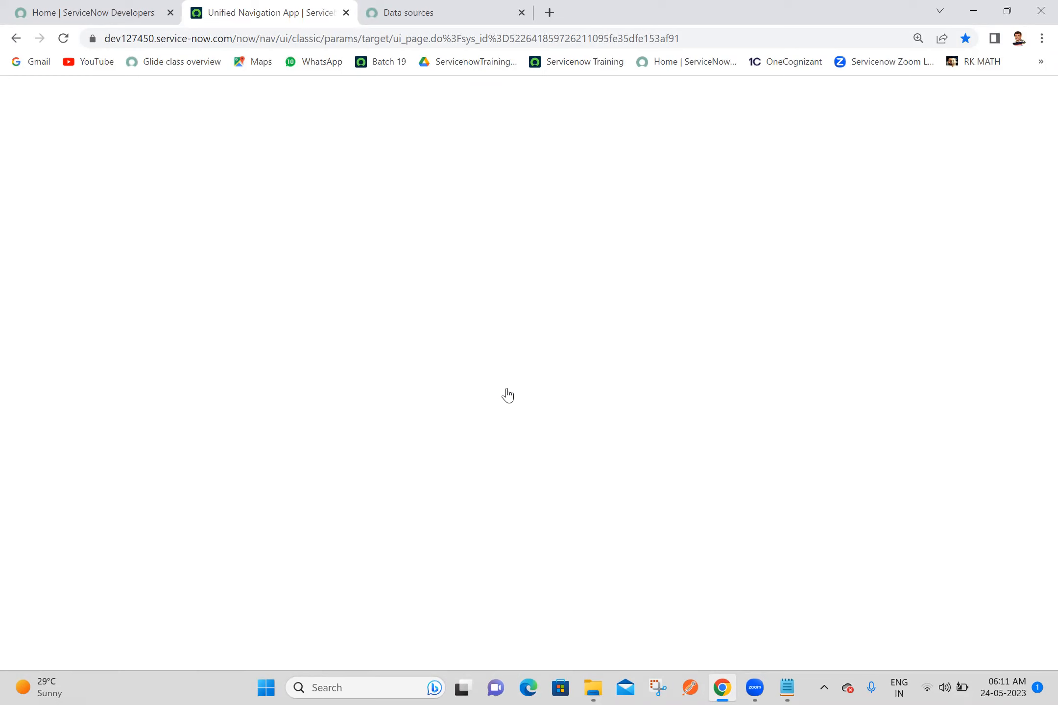
Step: Close the ServiceNow Developers home tab in Chrome and return to the developer instance
click(496, 6)
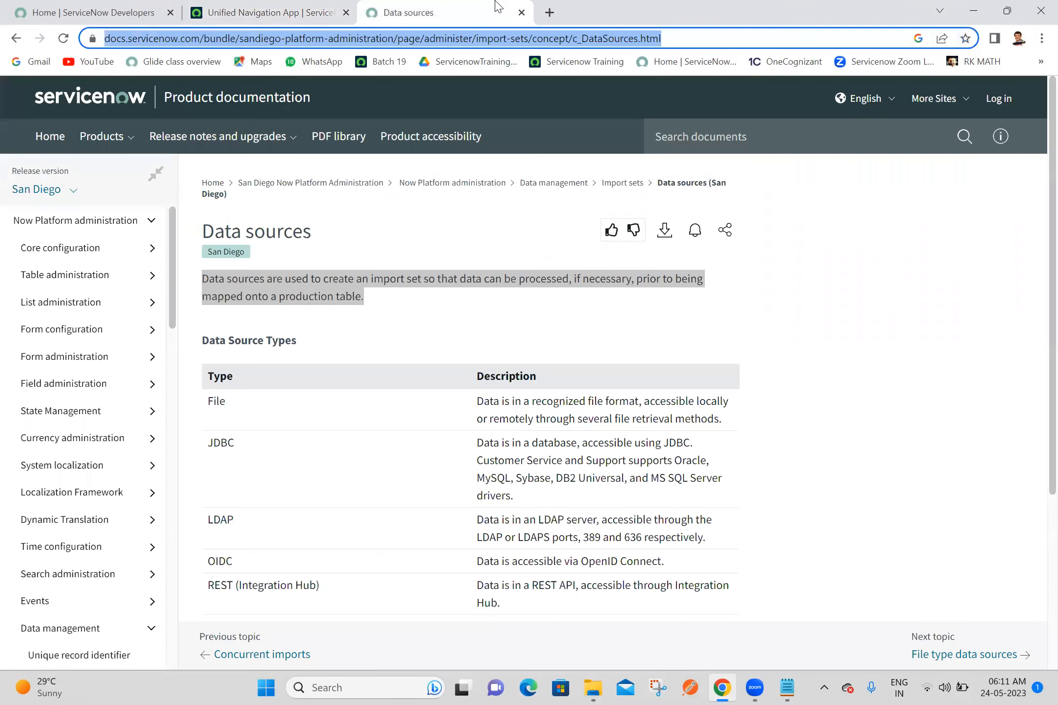
click(787, 687)
click(788, 688)
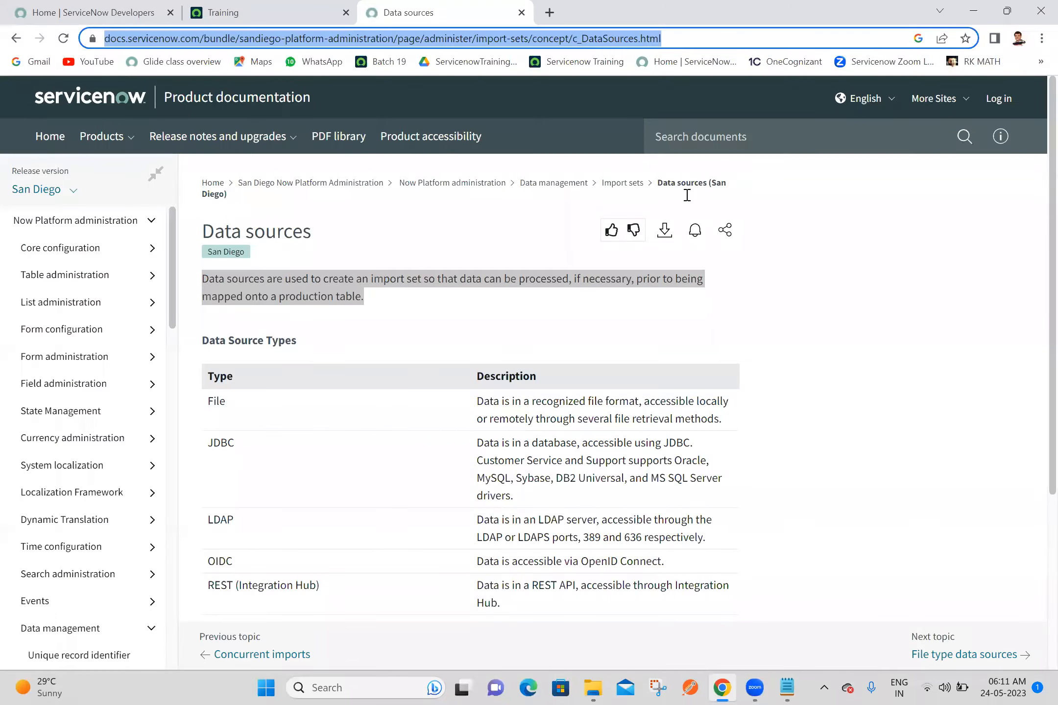
click(264, 12)
click(17, 7)
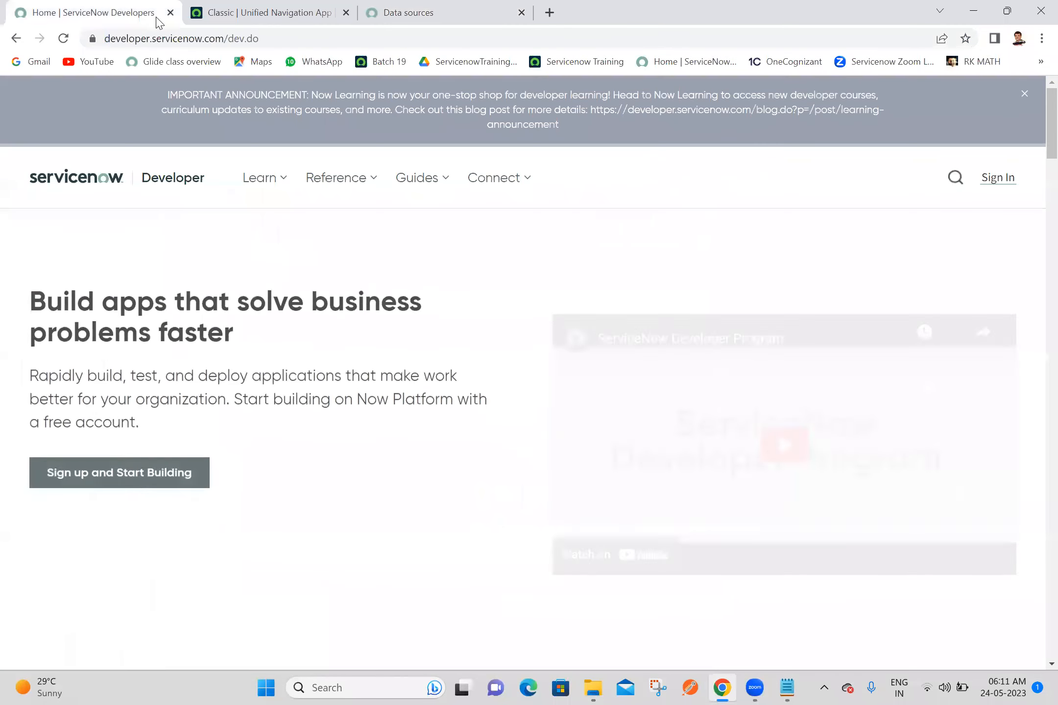
click(171, 12)
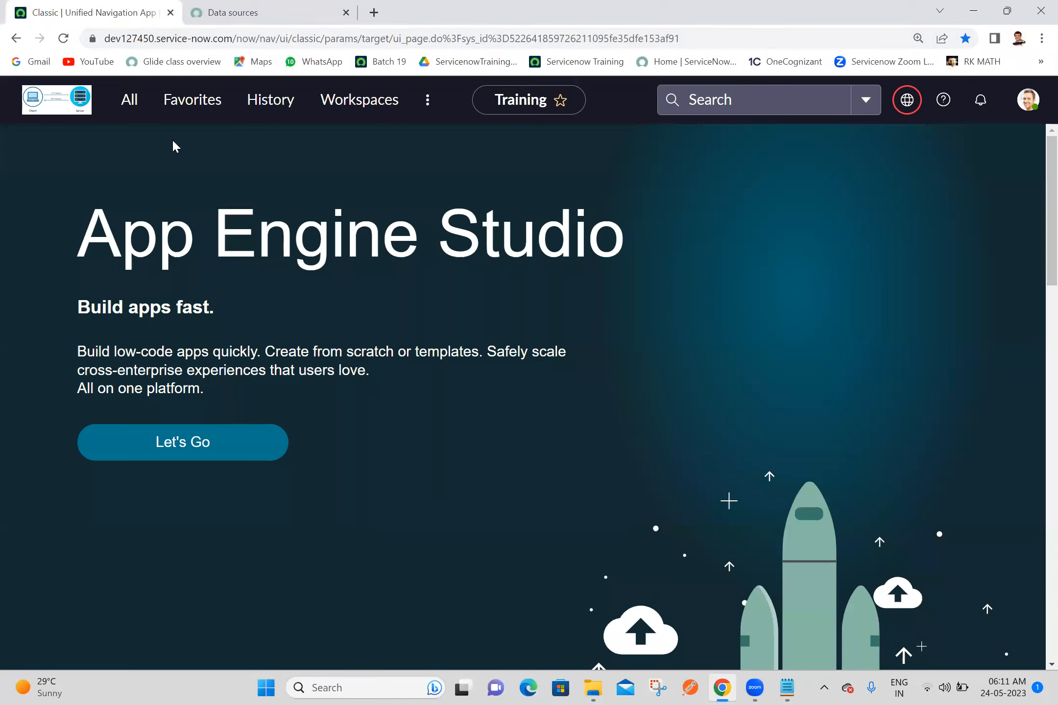
Step: Filter the instance's full application navigator for "import set"
click(120, 112)
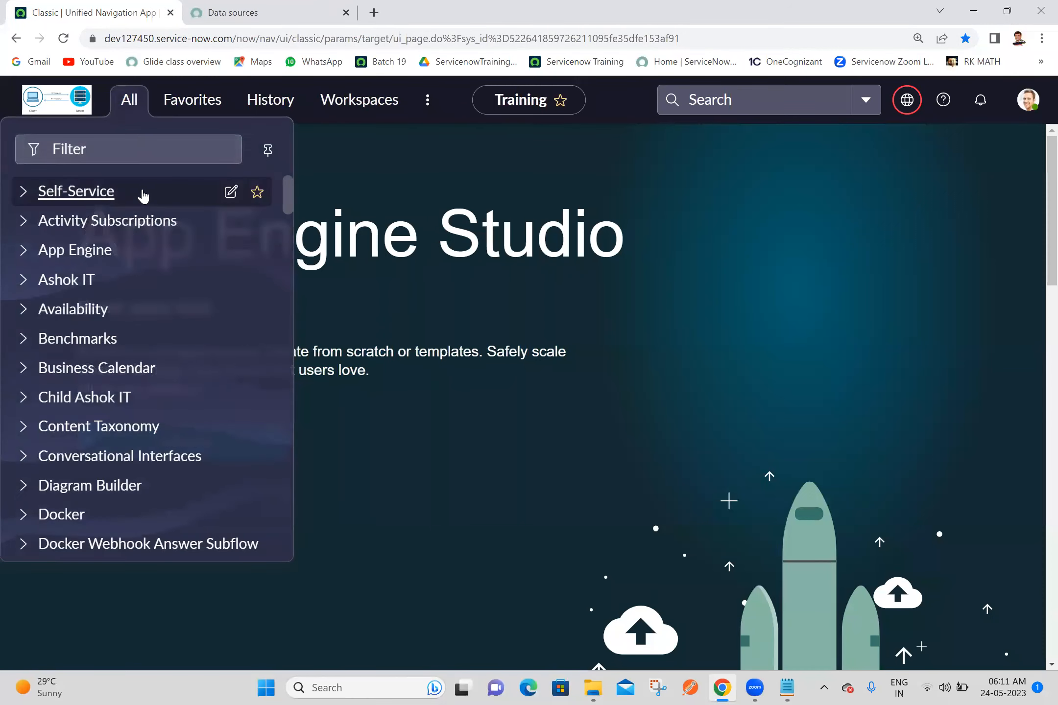
click(175, 159)
text(import set)
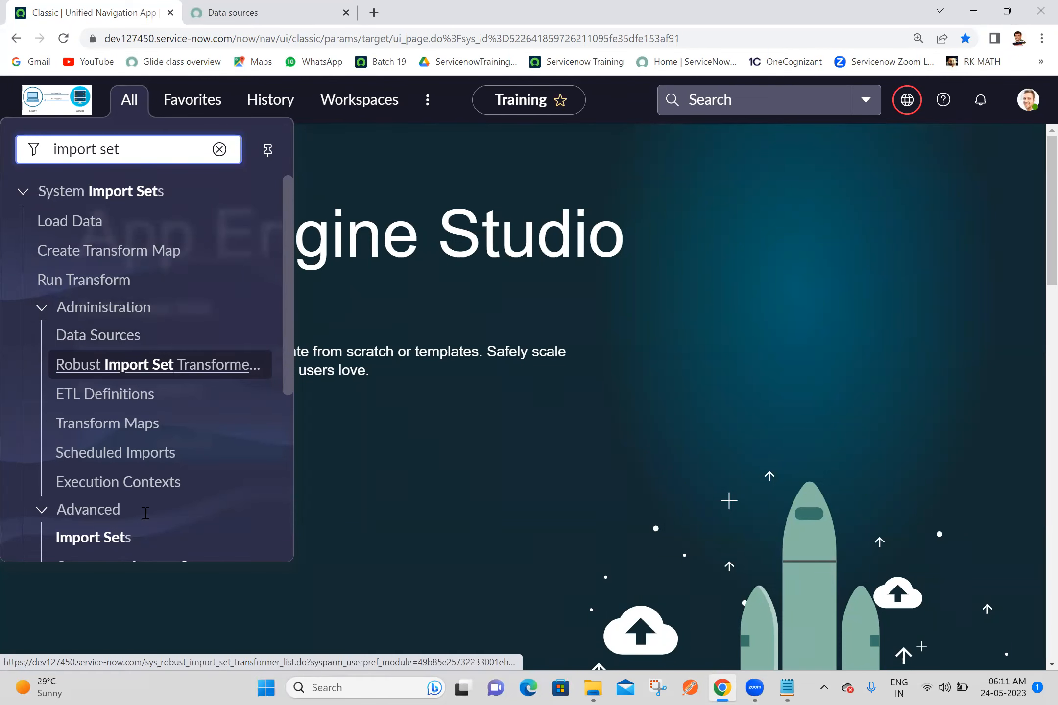
Step: Switch to Notepad and add the navigation path "System Import Sets -->Administration -->Data Sources" below the Data sources link
key(alt+Tab)
text(Syste)
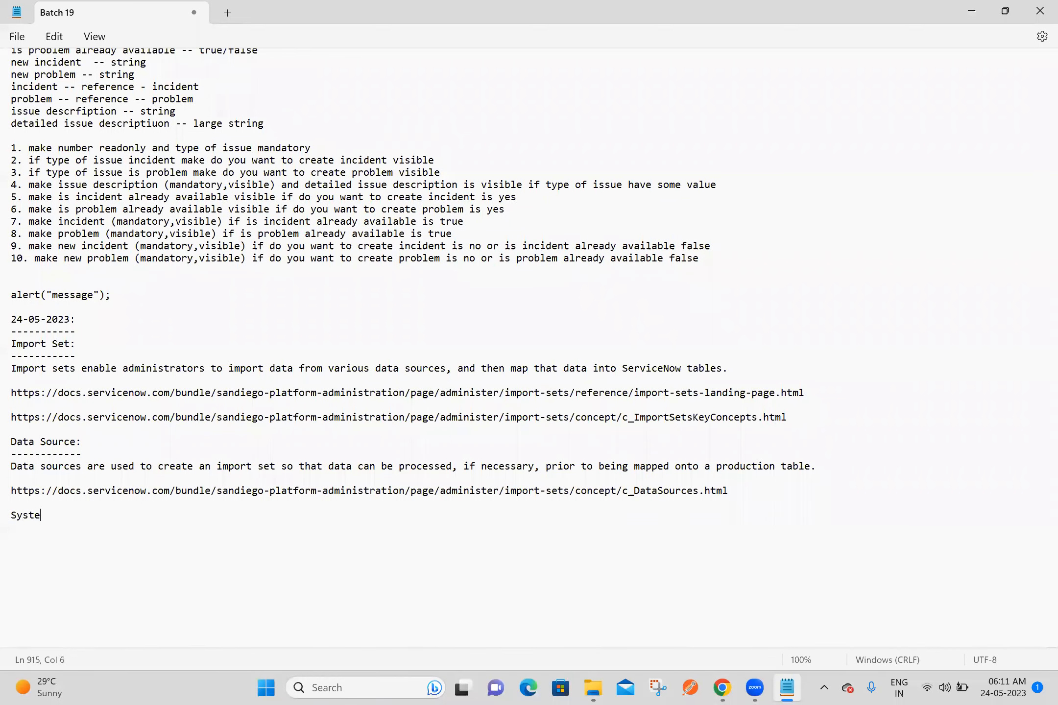
text(m Import Sets -->Administr)
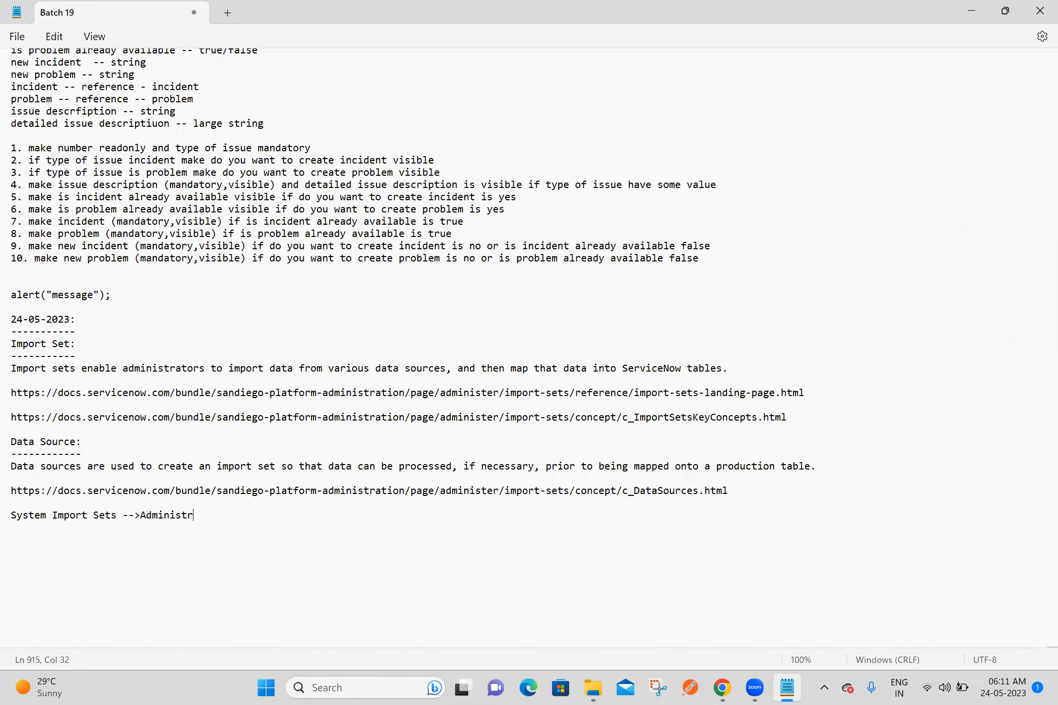
text(ation -->Data Sources)
key(Return)
key(Return)
Step: Add the line "Data Sources=" below the navigation path and save the notes
text(Data S)
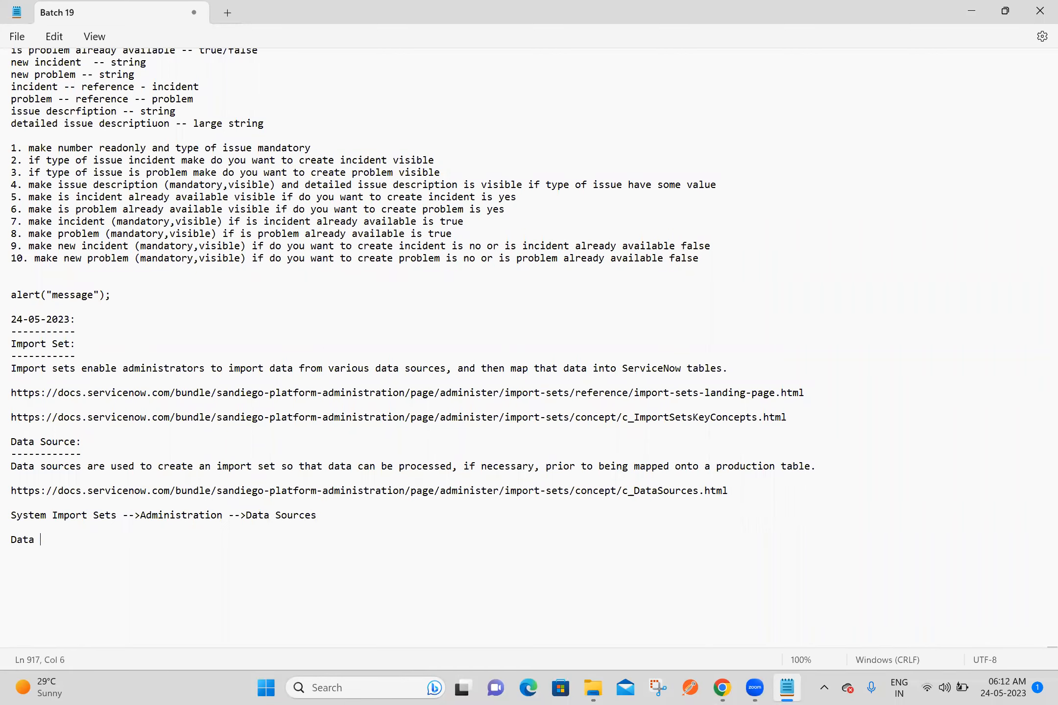
text(ources=)
key(ctrl+s)
Step: Open the instance's Data Sources list in a new Chrome tab and copy its table name sys_data_source into the notes after "Data Sources="
click(722, 687)
click(142, 102)
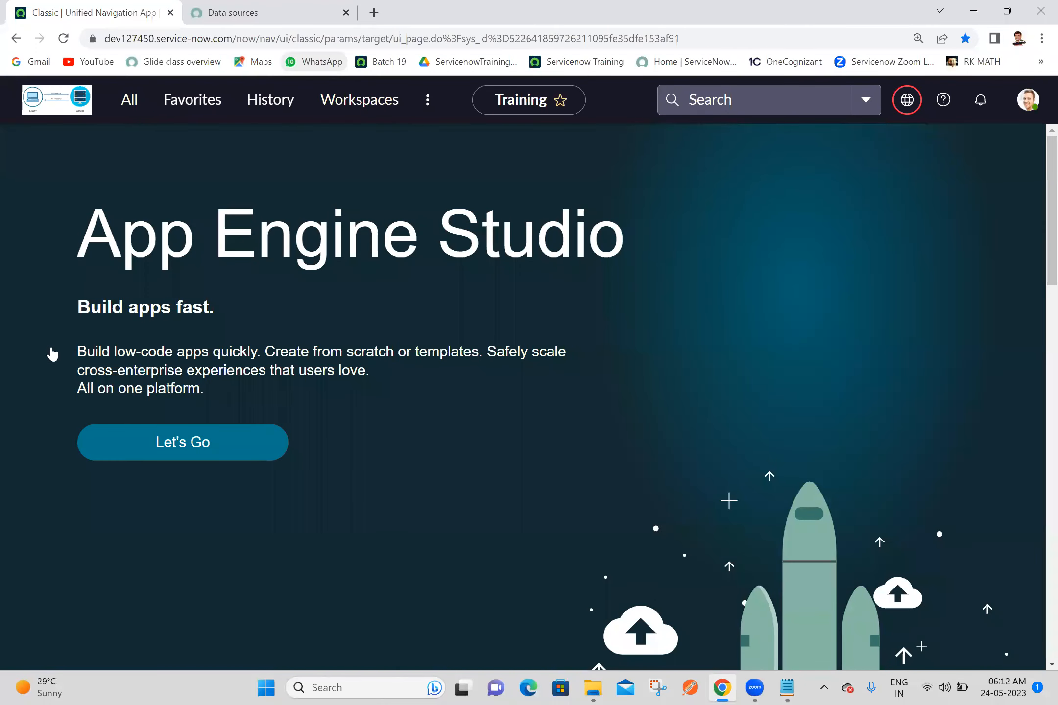
ctrl+click(87, 345)
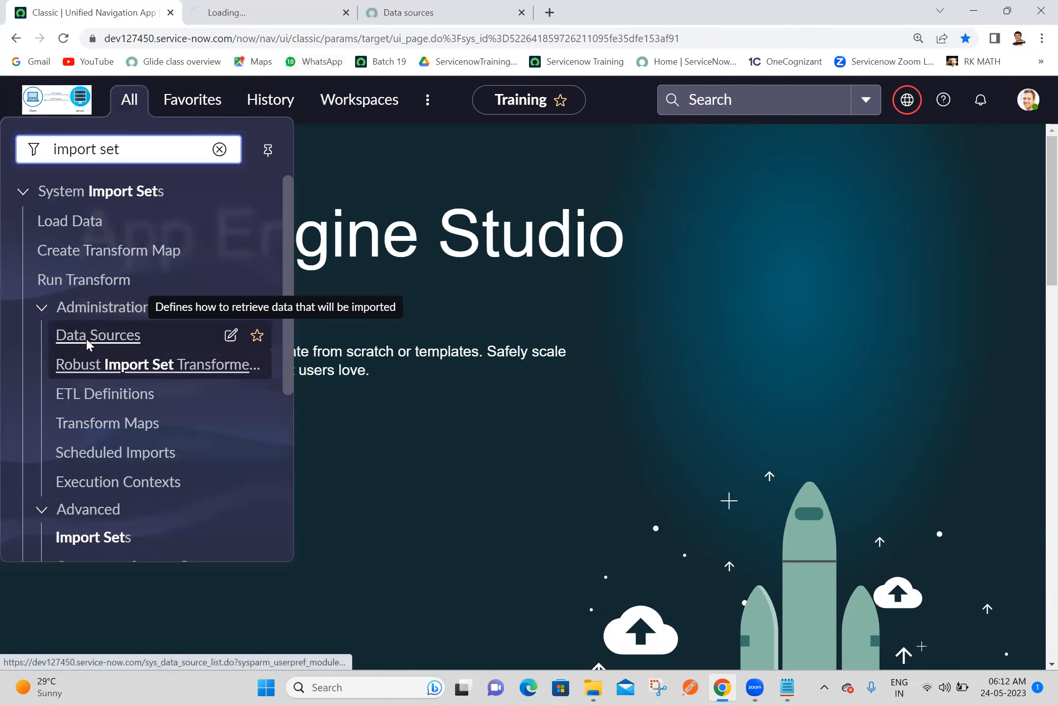
click(283, 7)
click(378, 4)
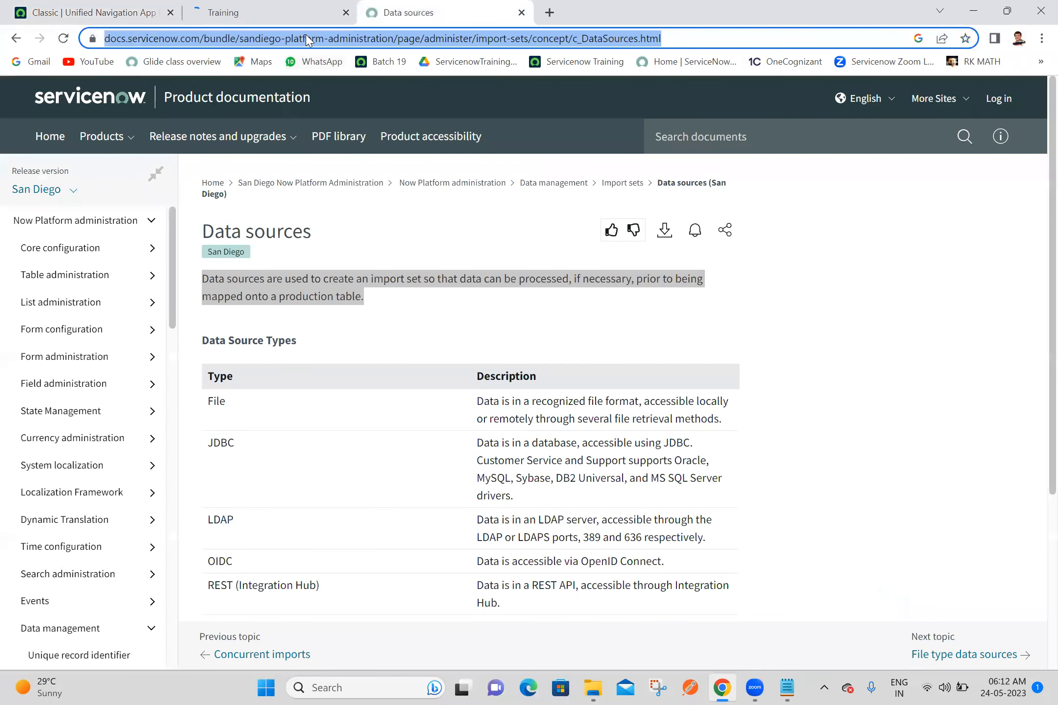
click(294, 7)
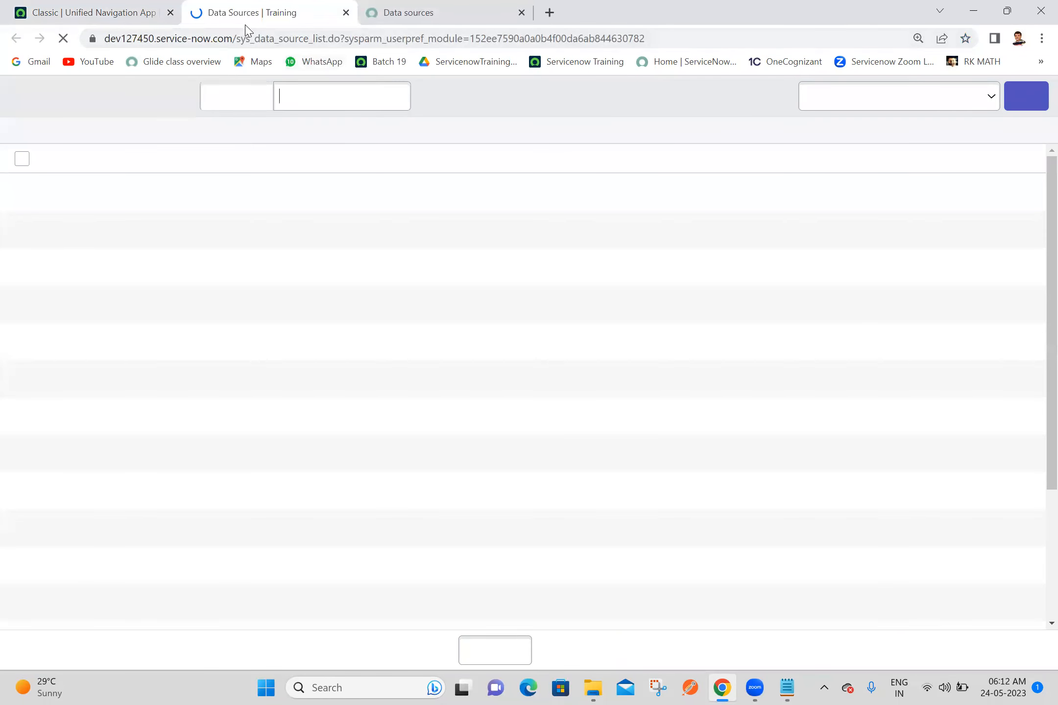
drag(237, 38, 309, 41)
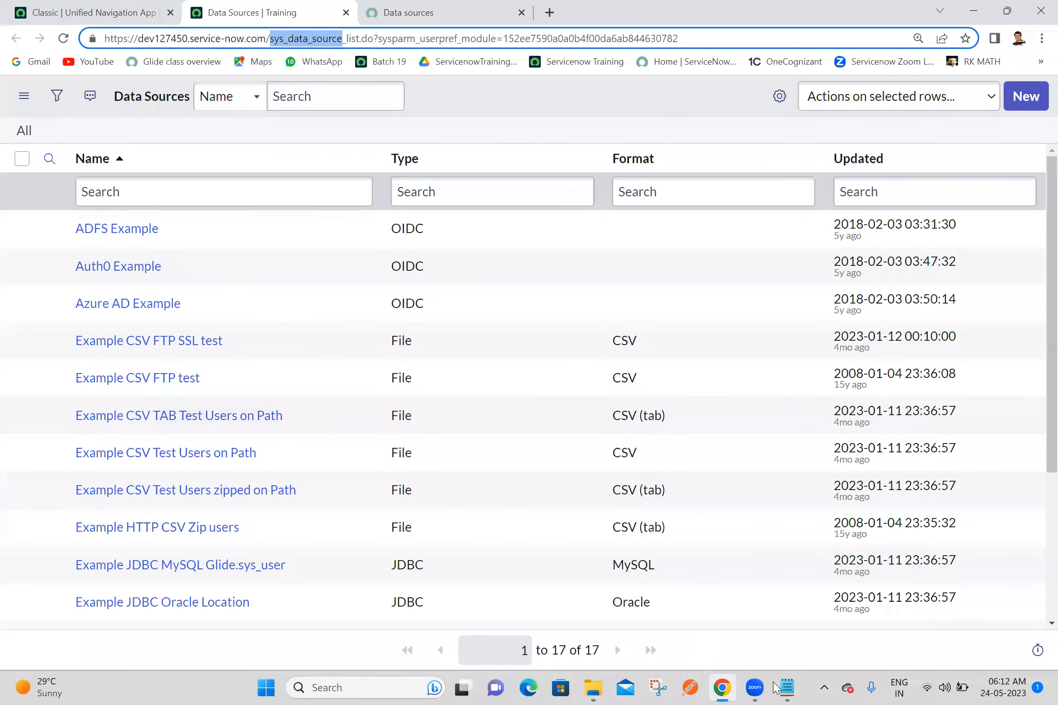
key(alt+Tab)
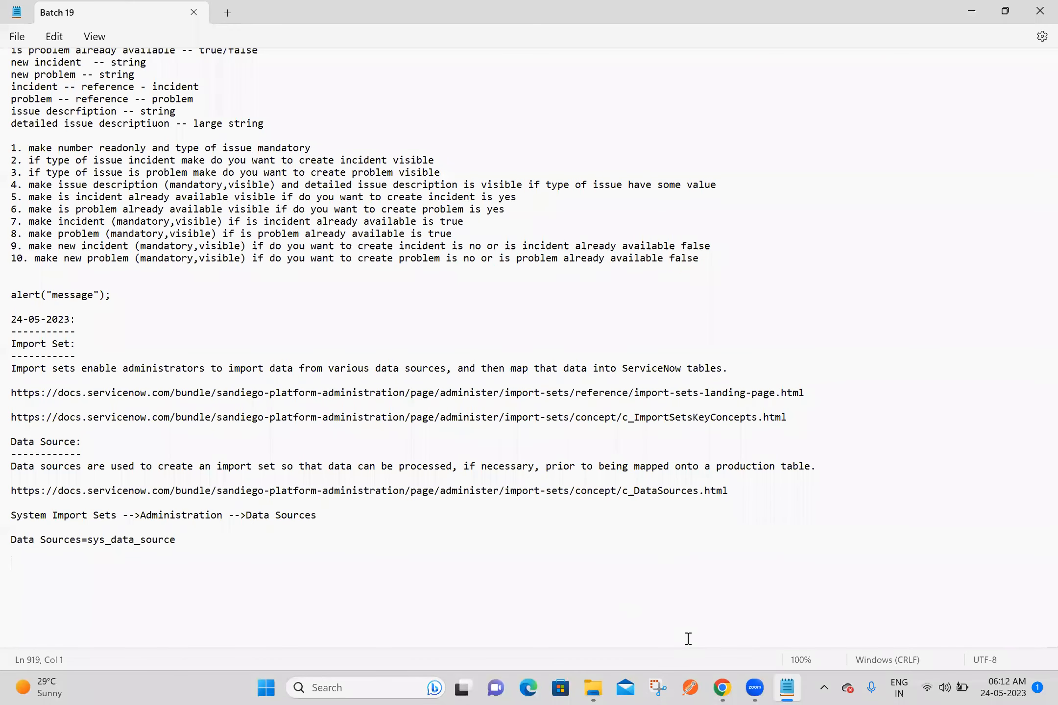
Step: Open a blank new data source record in Chrome and examine the options available for its Type
click(722, 688)
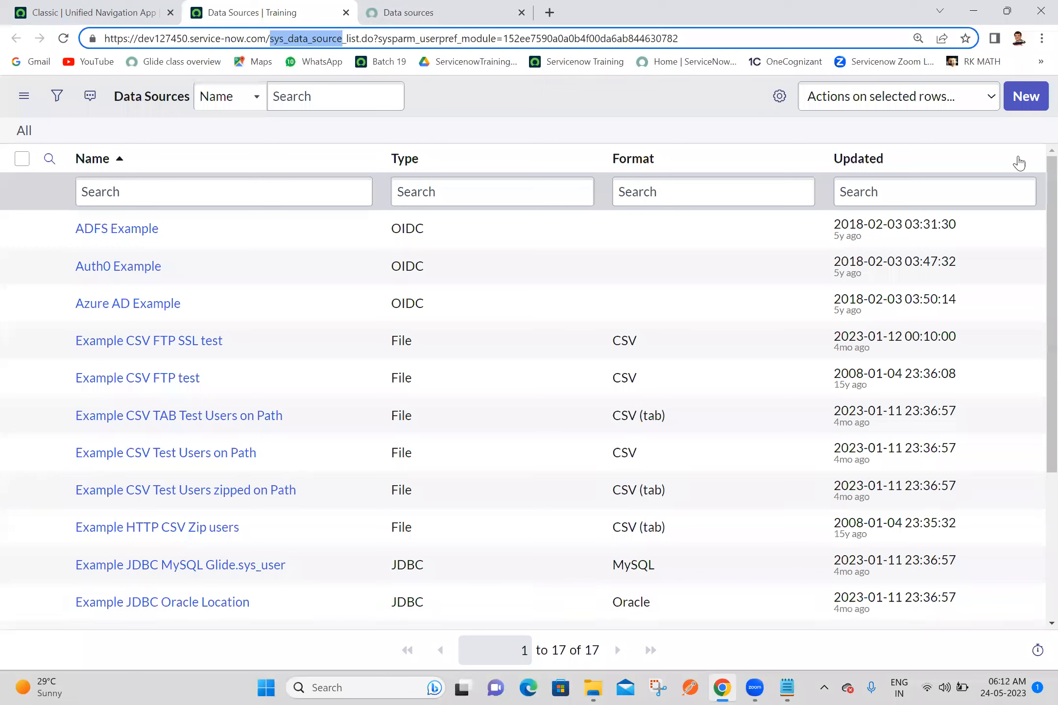
click(1013, 109)
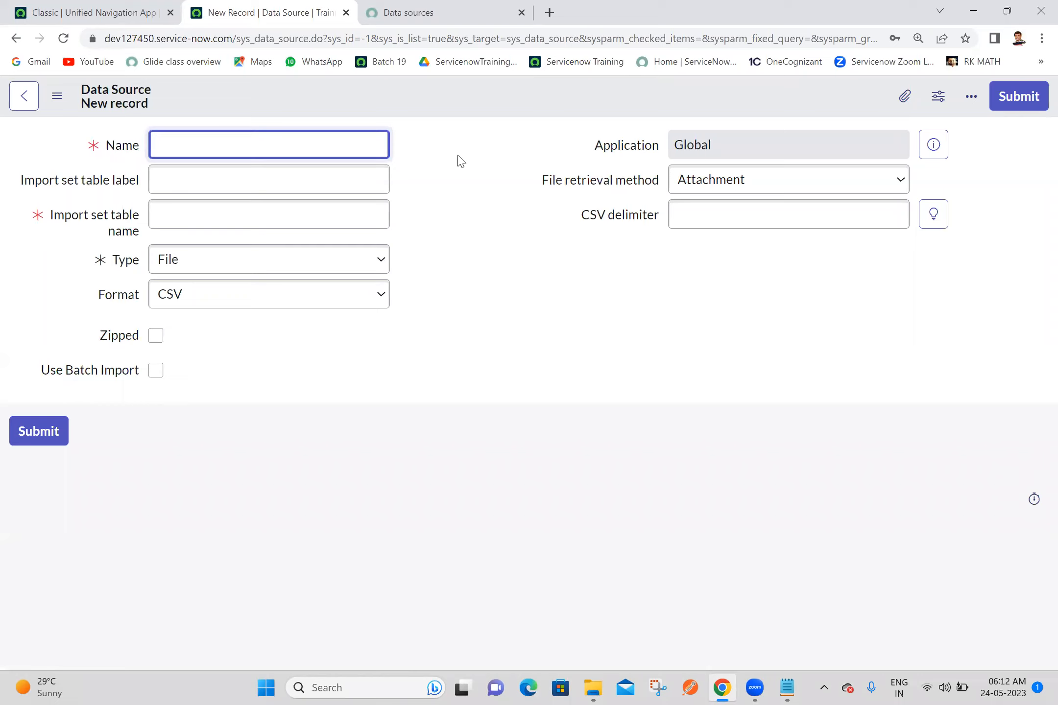
click(244, 267)
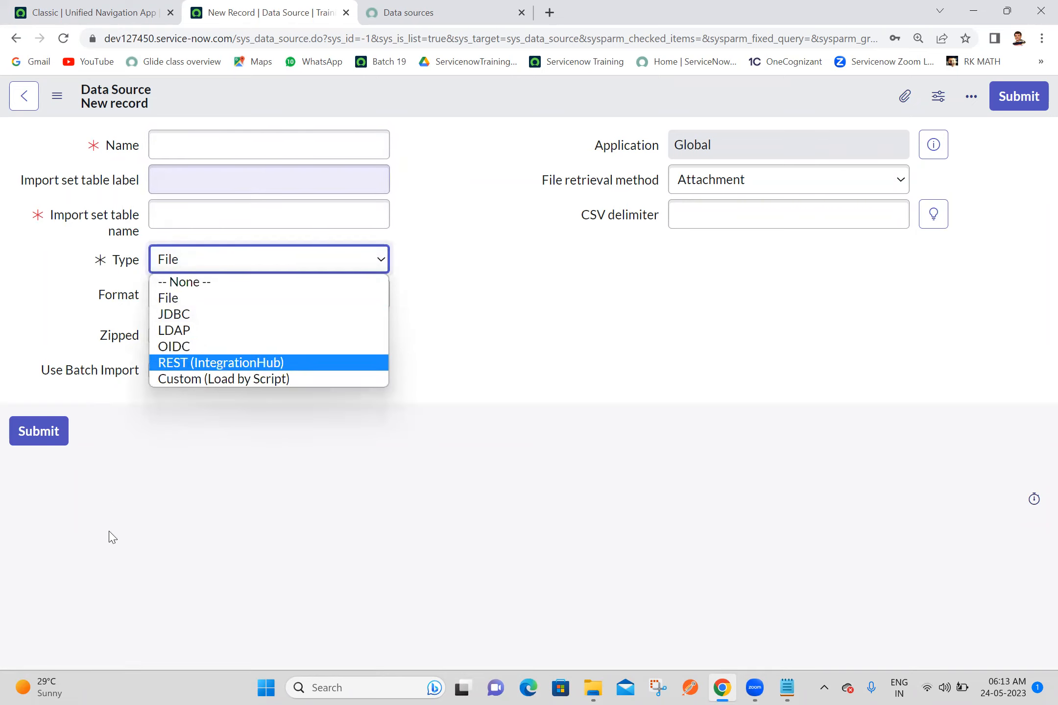
click(468, 219)
click(464, 213)
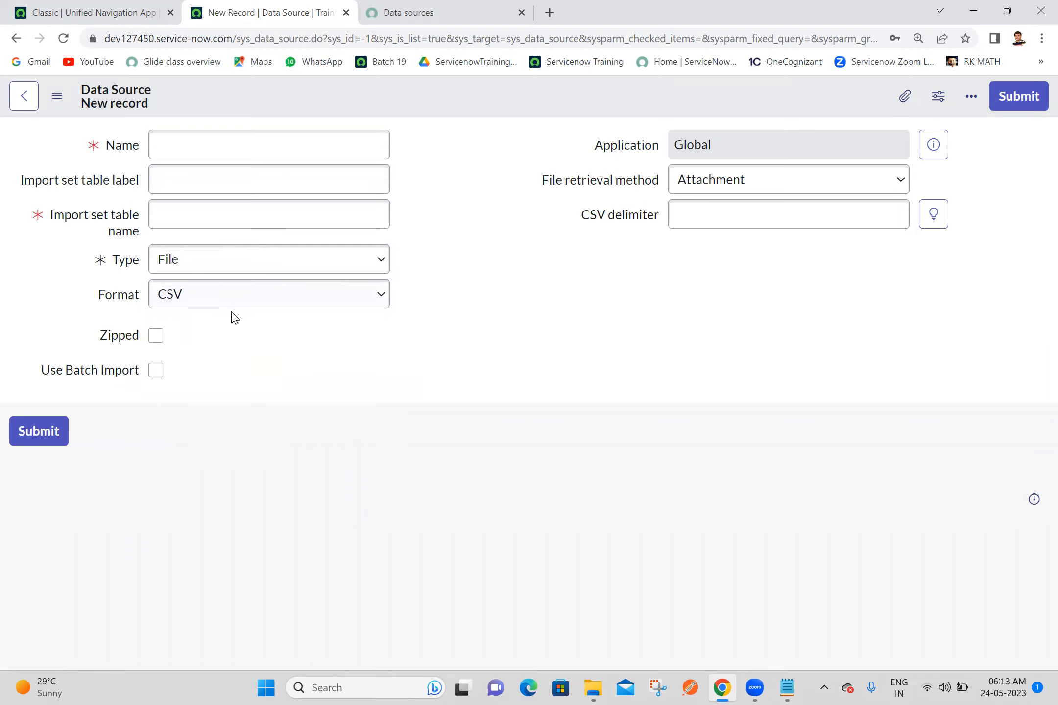
double_click(282, 239)
click(244, 269)
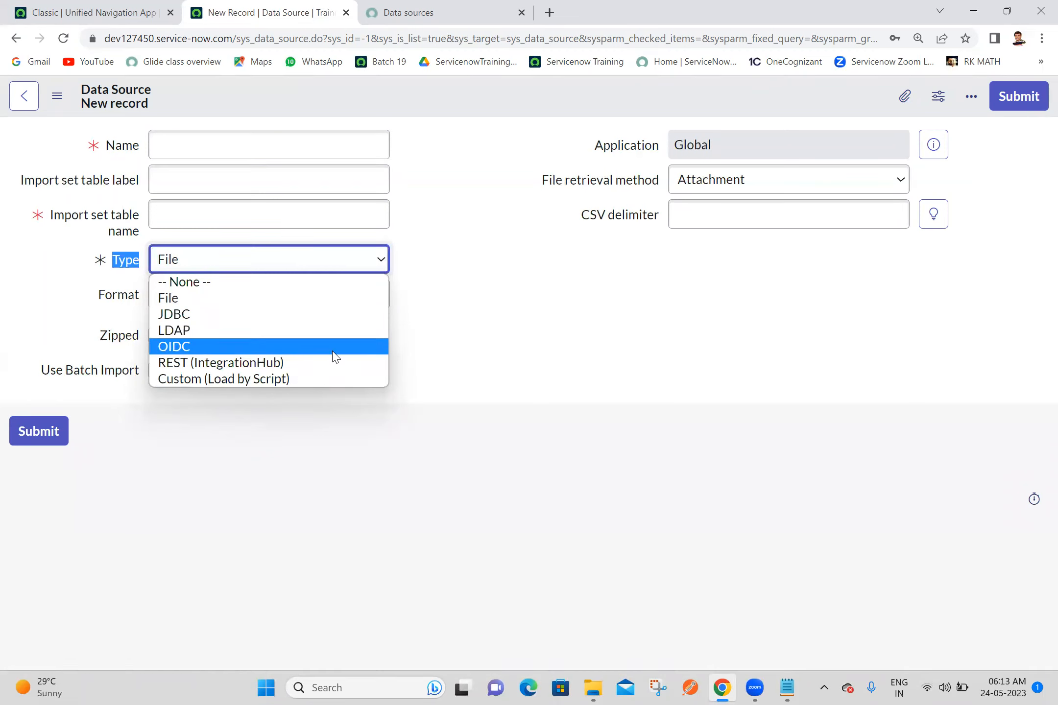
click(424, 284)
Step: Switch to Notepad and add the heading "Data Source Types:" with blank lines below it
click(785, 688)
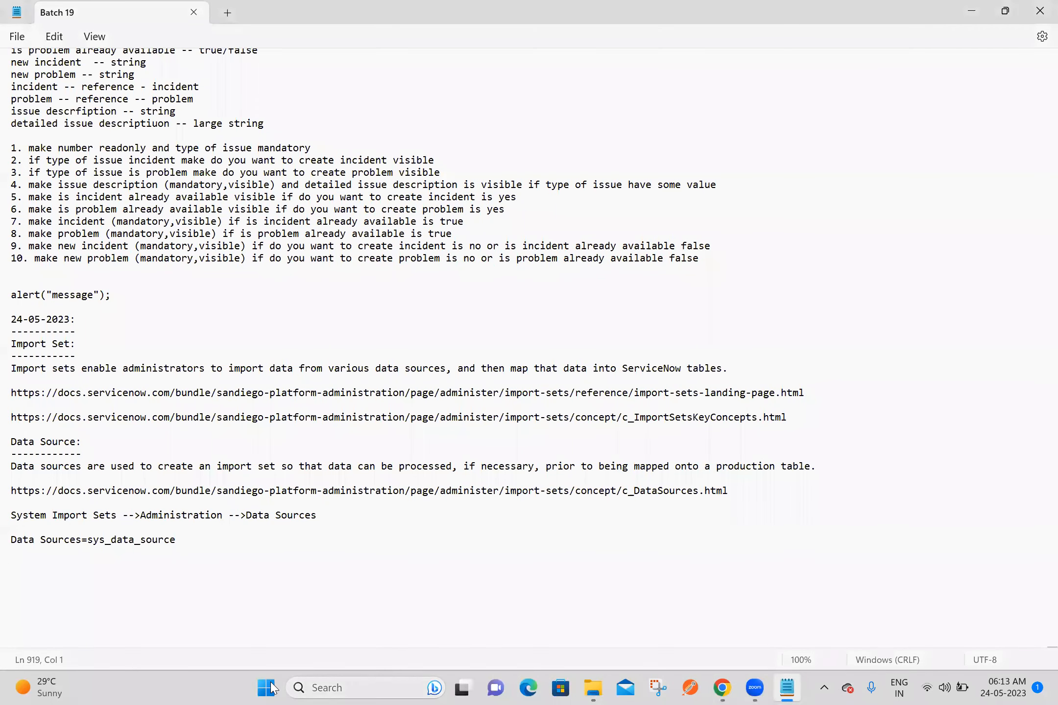
text(Da)
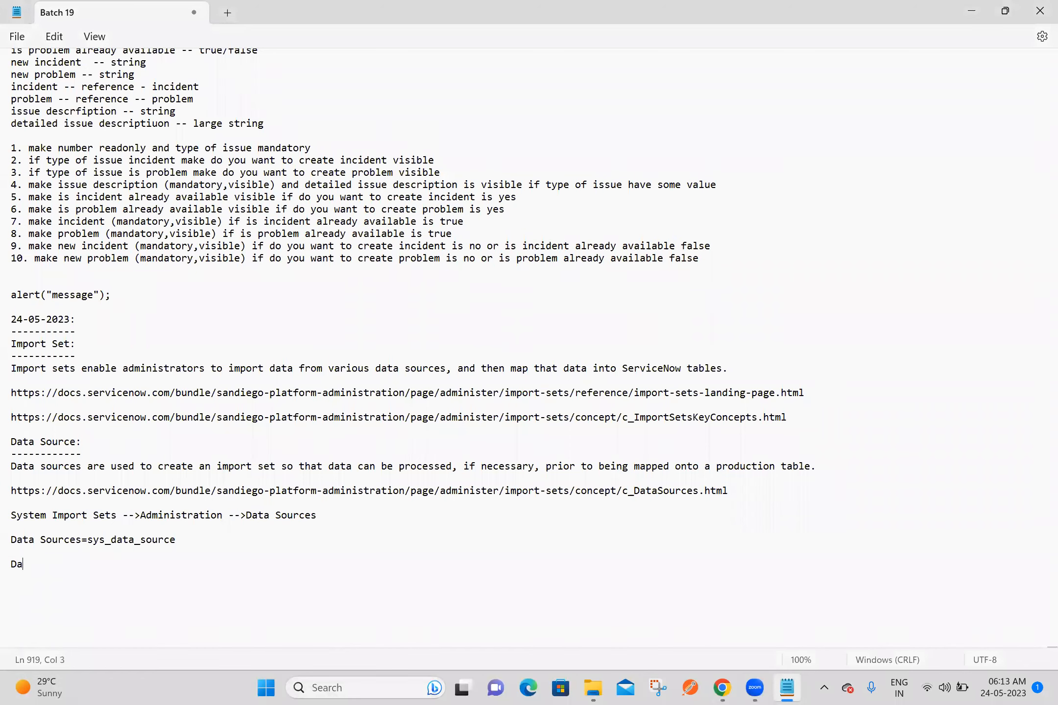
text(ta Source Types:)
key(Return)
key(Return)
key(Return)
key(Return)
key(Return)
key(Return)
key(Return)
key(Return)
key(Return)
key(Return)
key(Return)
key(Return)
key(Return)
key(Return)
key(Return)
key(Return)
key(Return)
key(Return)
key(Return)
key(Return)
key(Return)
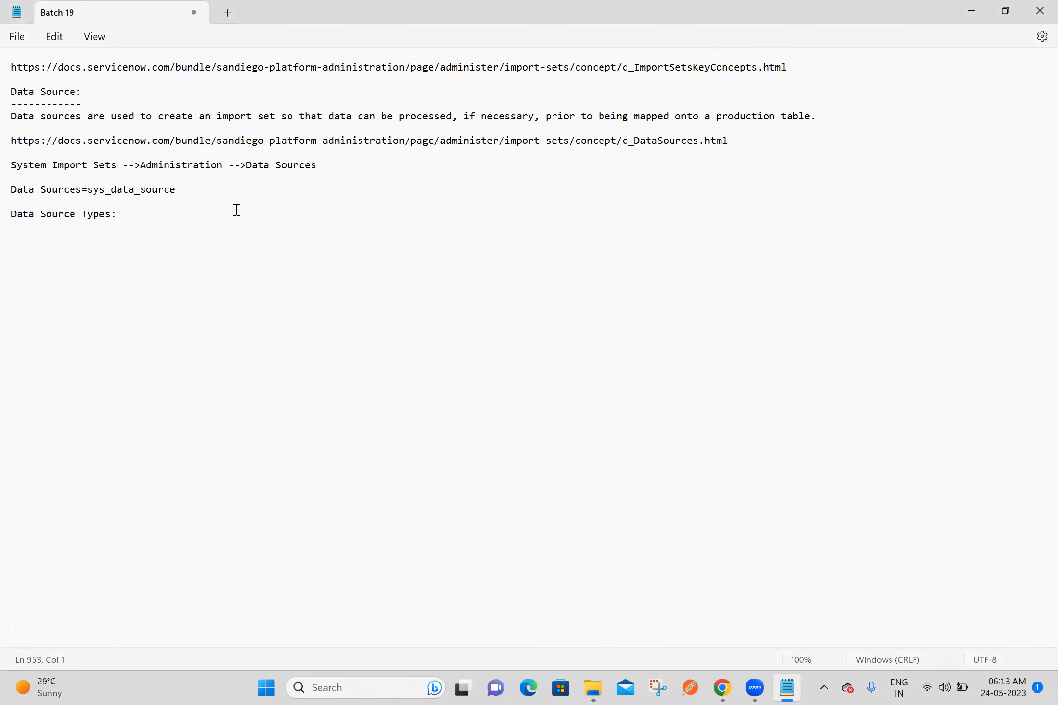
Step: List "1. File" and "2. JDBC" under the Data Source Types heading, leaving one blank line in between
click(102, 229)
key(Return)
text(1. File)
key(Return)
text(2. JDBC)
key(Return)
Step: Add "3. OIDC" and "4. LDAP" to the list of data source types
text(3. OIDC)
key(Return)
text(4. LDAP)
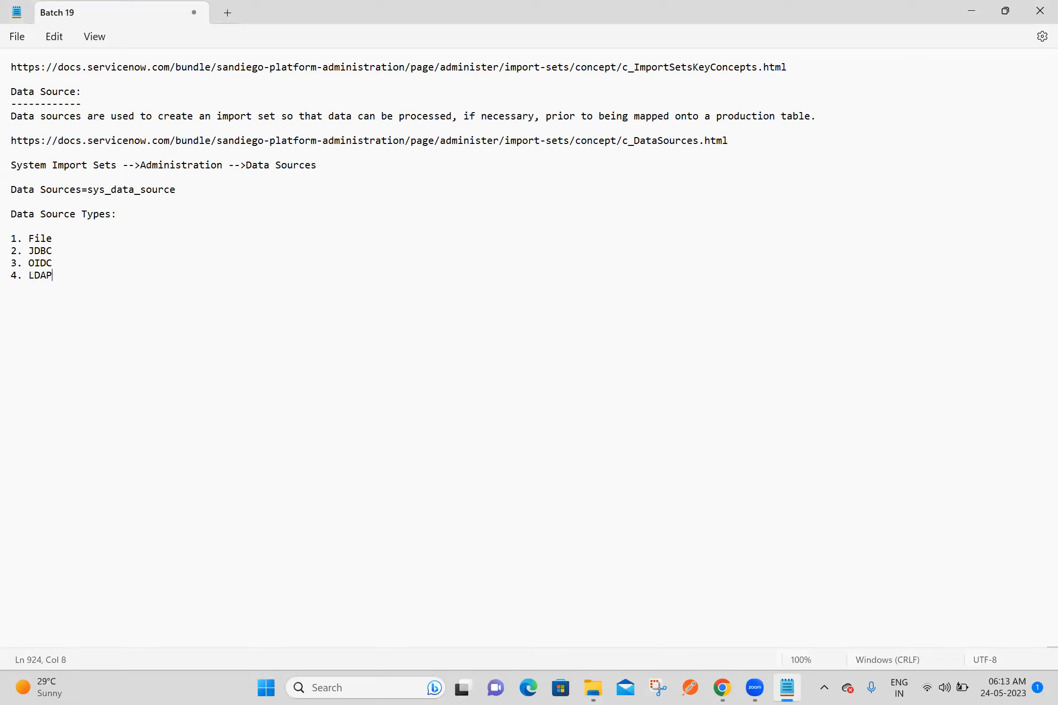
key(Return)
Step: Add "5. REST (IntegrationHub)" as the next data source type
text(5. REST)
text((IntegrationHub))
key(Return)
Step: Add "6. Custom(LoadByScript)" as the last data source type and save the notes
text(6. )
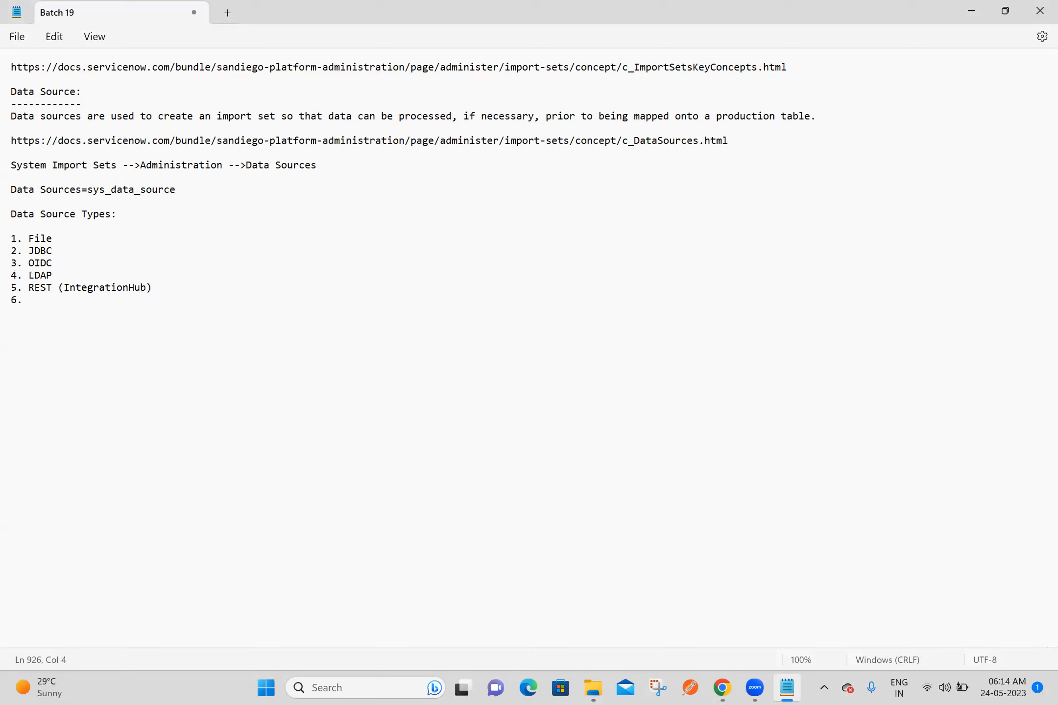
text(Custom(LoadByScript))
key(Return)
key(Return)
key(ctrl+s)
Step: Switch to Chrome and examine the Format options for the File type in the new data source record
click(720, 688)
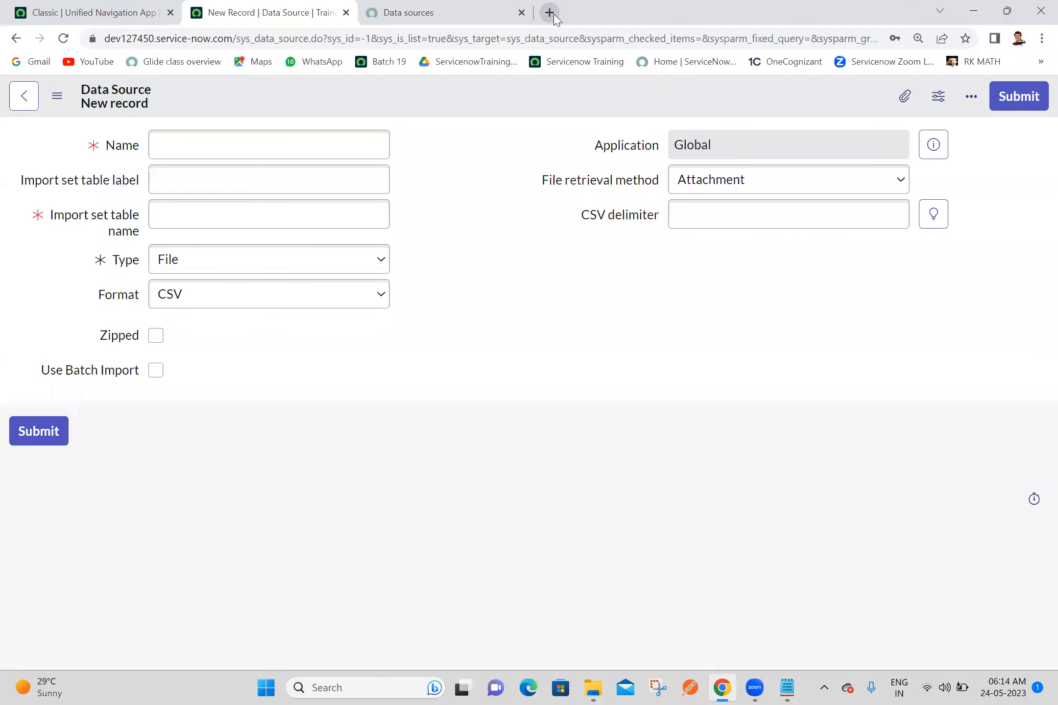
click(191, 261)
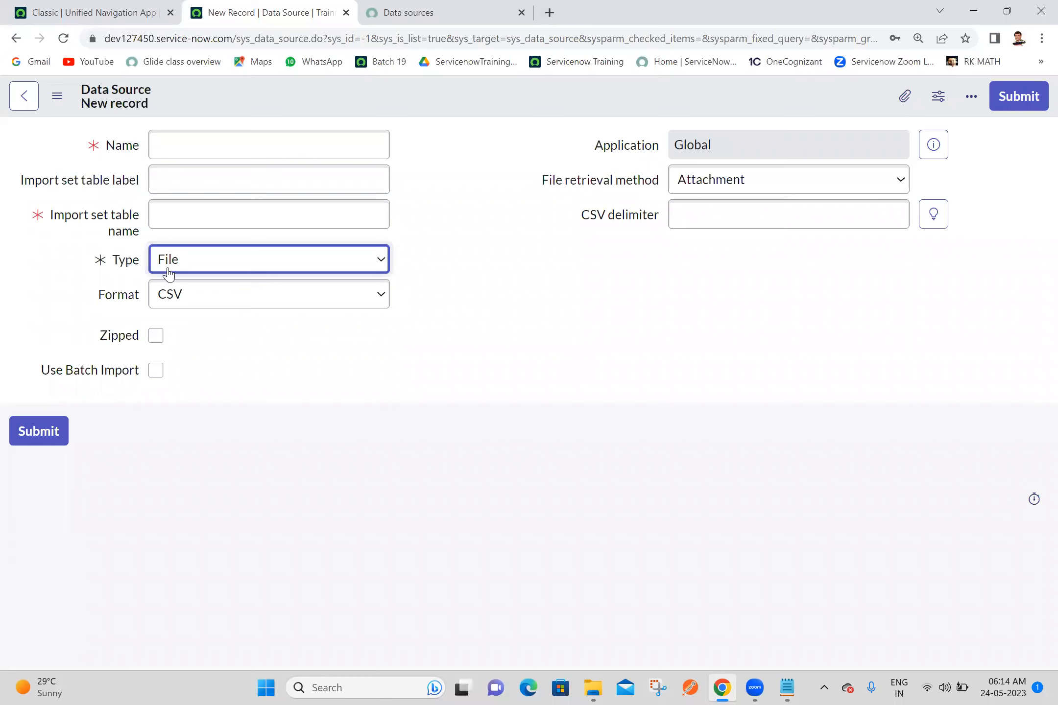
click(191, 294)
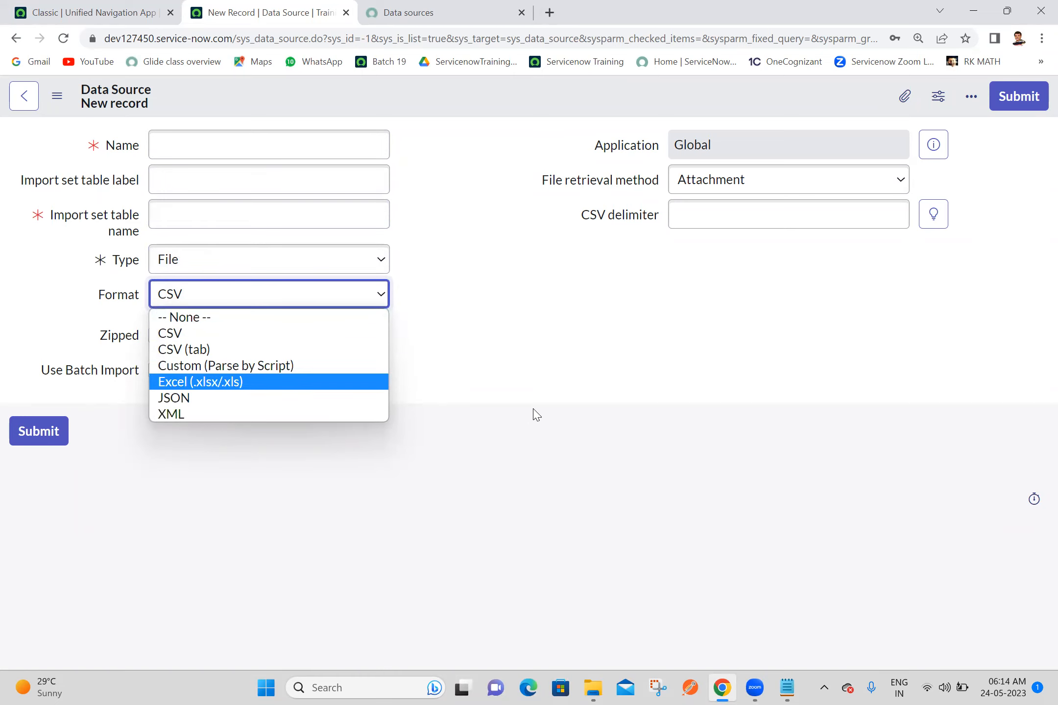
click(548, 370)
Step: Switch to Notepad and list the formats Excel, CSV, XML and JSON on separate lines below "1. File"
click(784, 687)
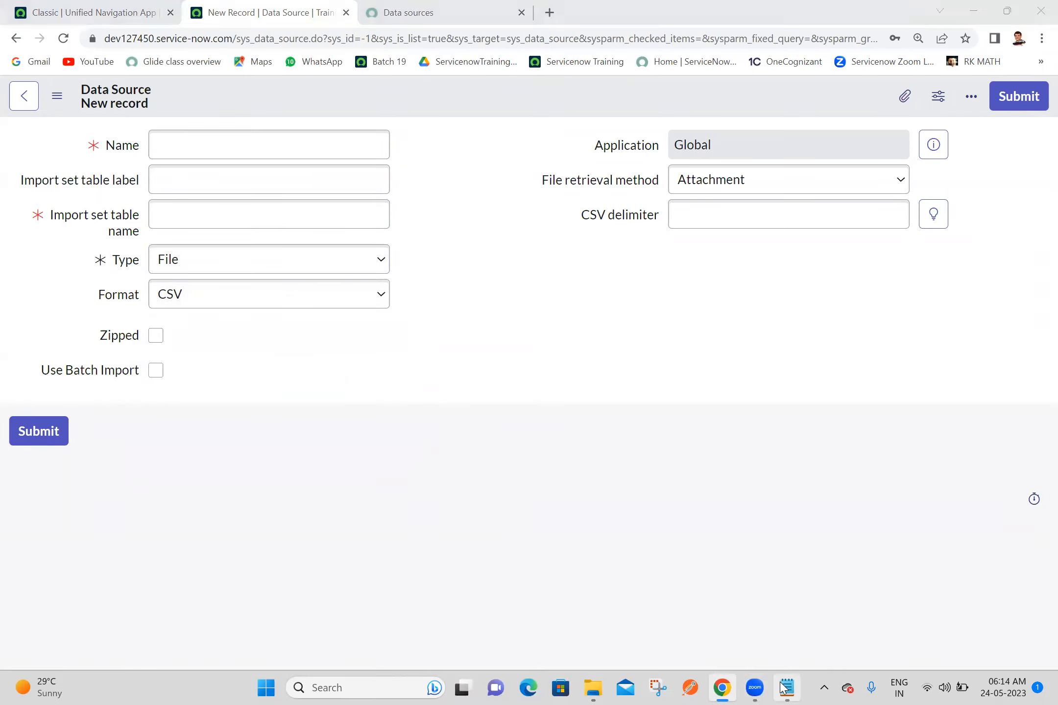
click(57, 242)
key(Return)
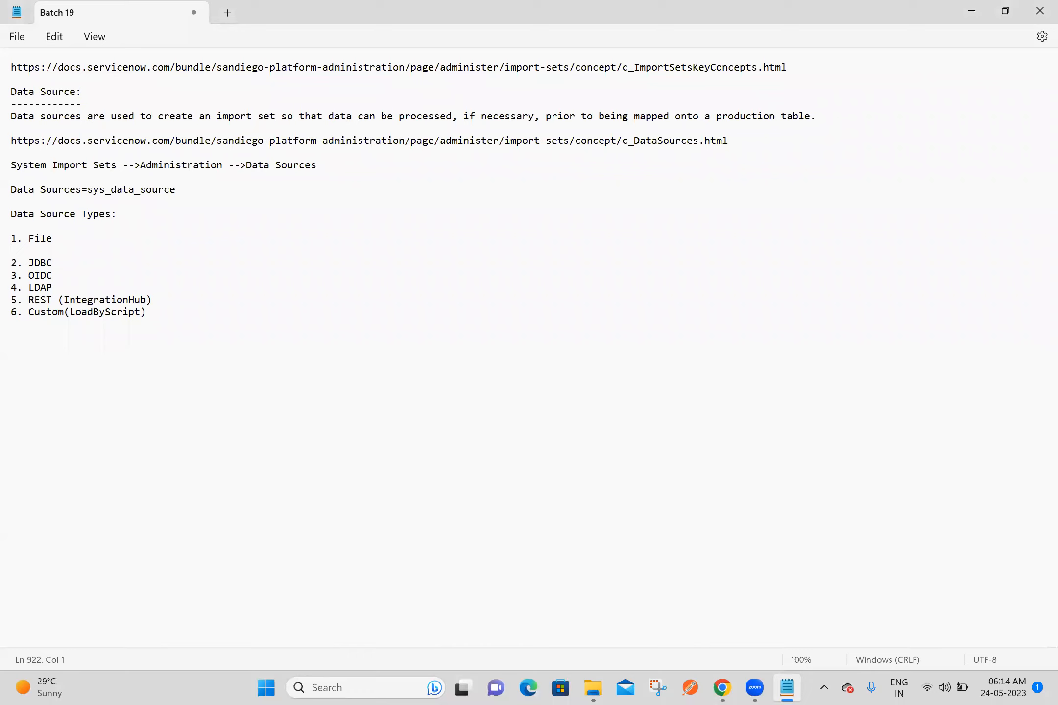
text(Excel)
key(Return)
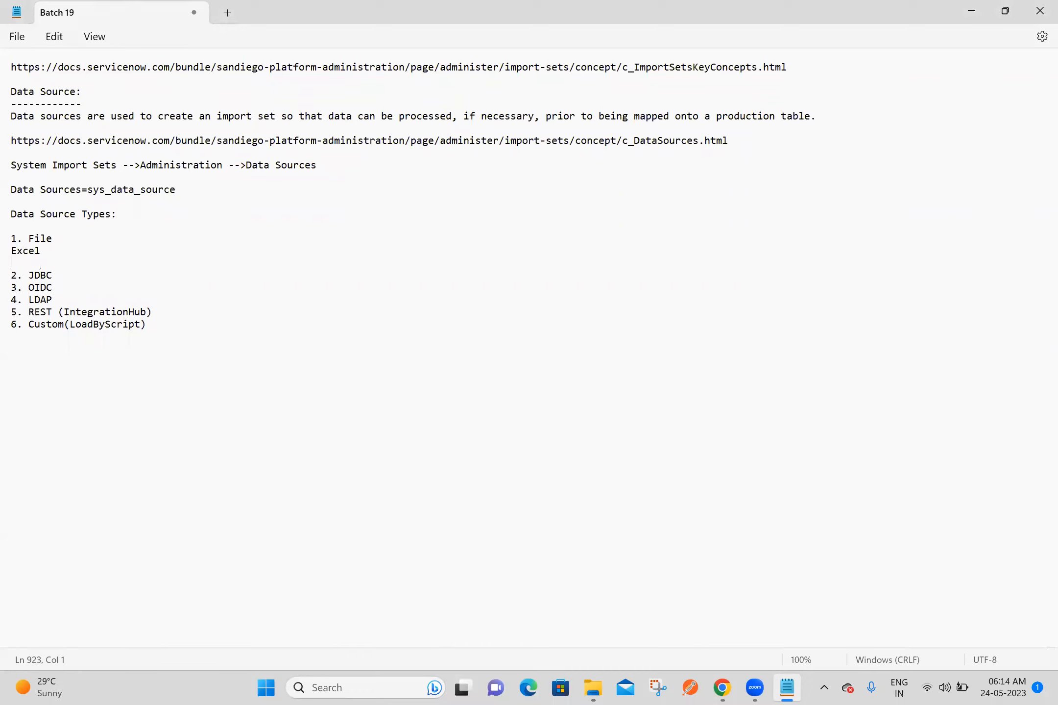
text(CSV)
key(Return)
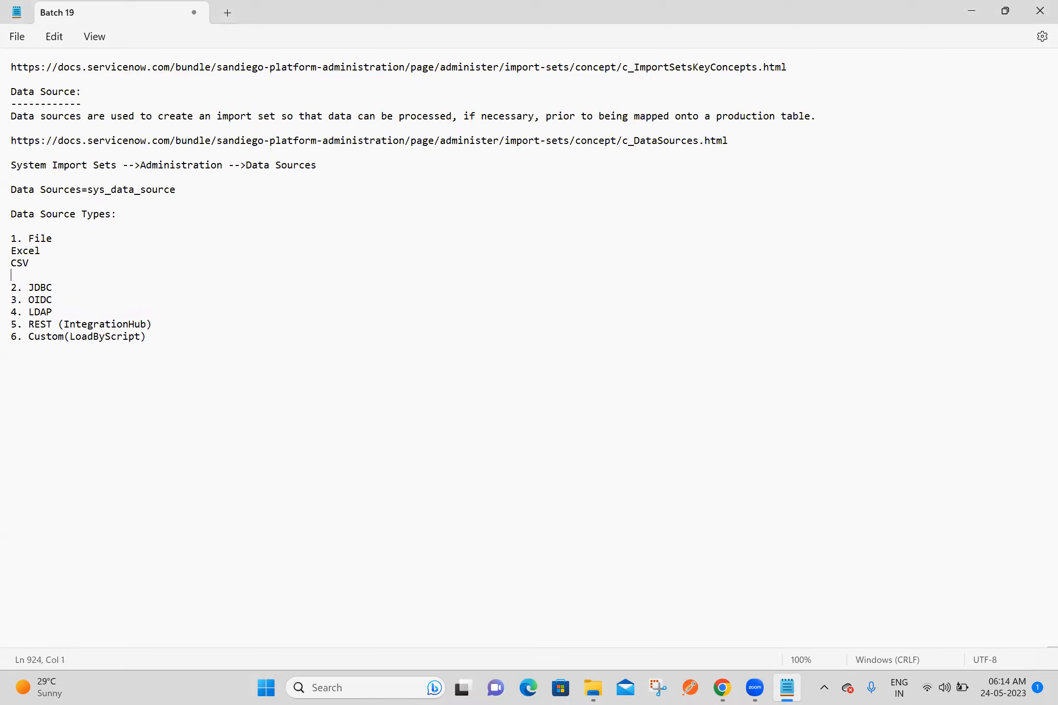
text(XML)
key(Return)
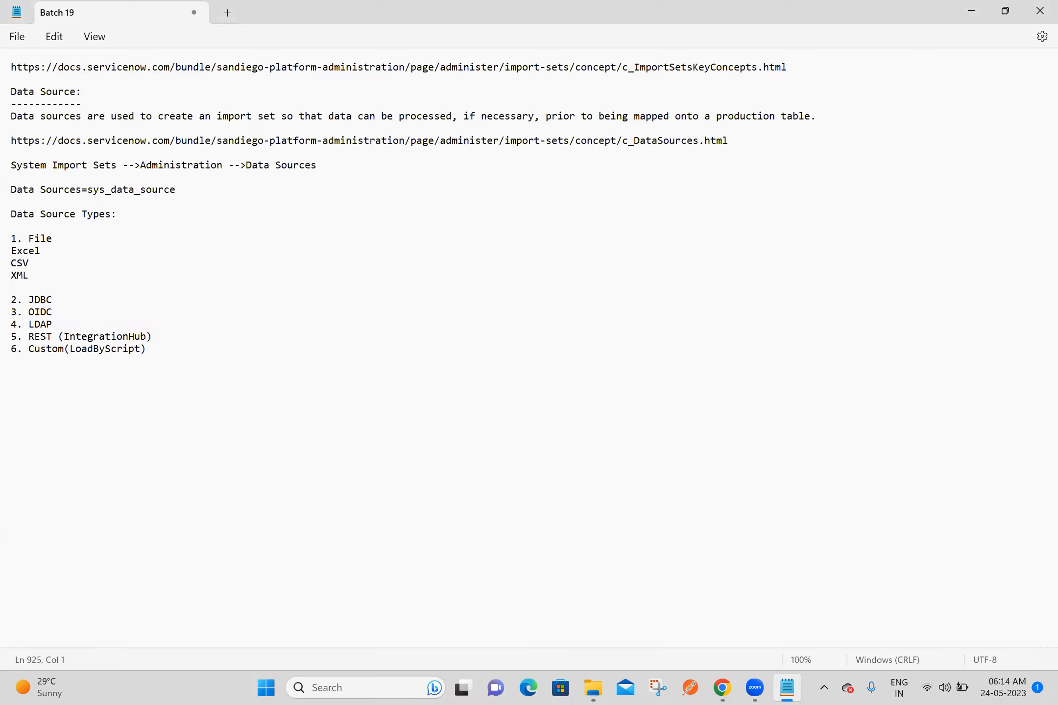
text(JSON)
key(Return)
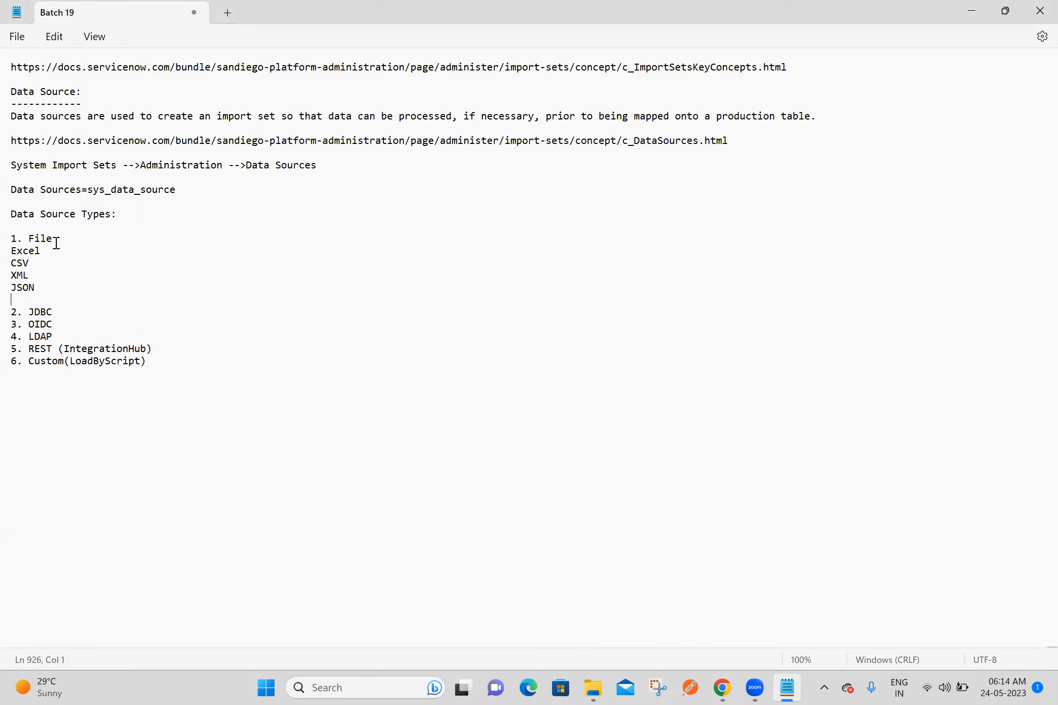
Step: Add "Cuystom(ParseByScript)" as the fifth file format, below JSON
text(Cuystom())
key(Left)
text(ParseByScript)
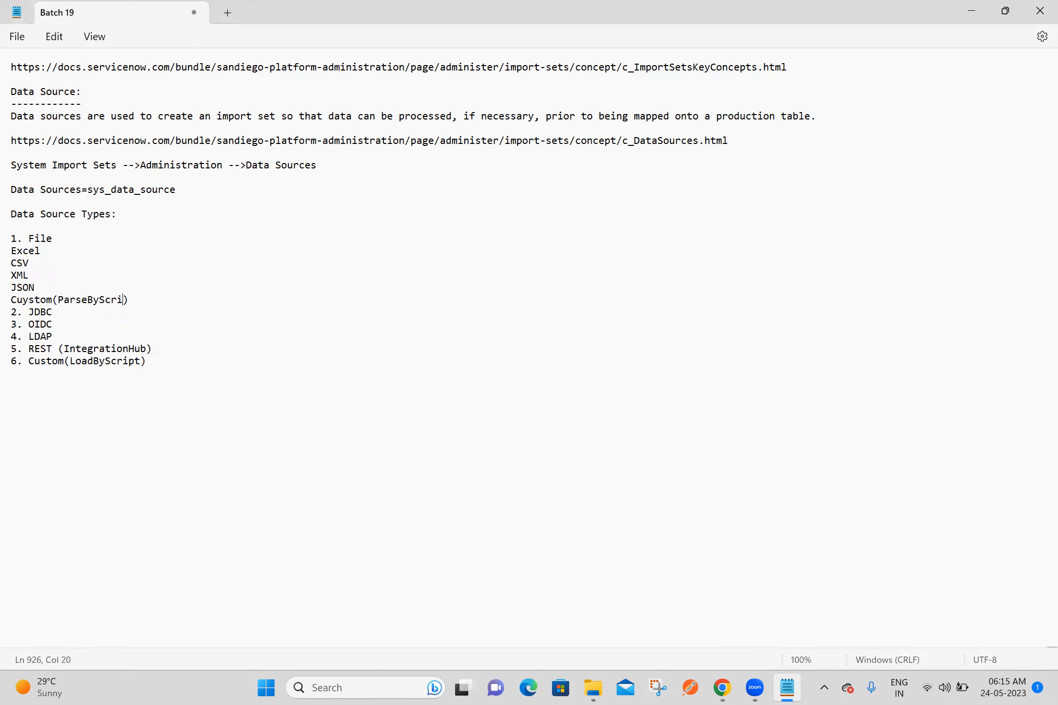
text())
Step: Indent the five file format lines one level under "1. File" and save the notes
double_click(19, 251)
click(80, 239)
click(13, 253)
key(Tab)
click(13, 261)
key(Tab)
click(14, 274)
key(Tab)
click(13, 288)
key(Tab)
click(12, 300)
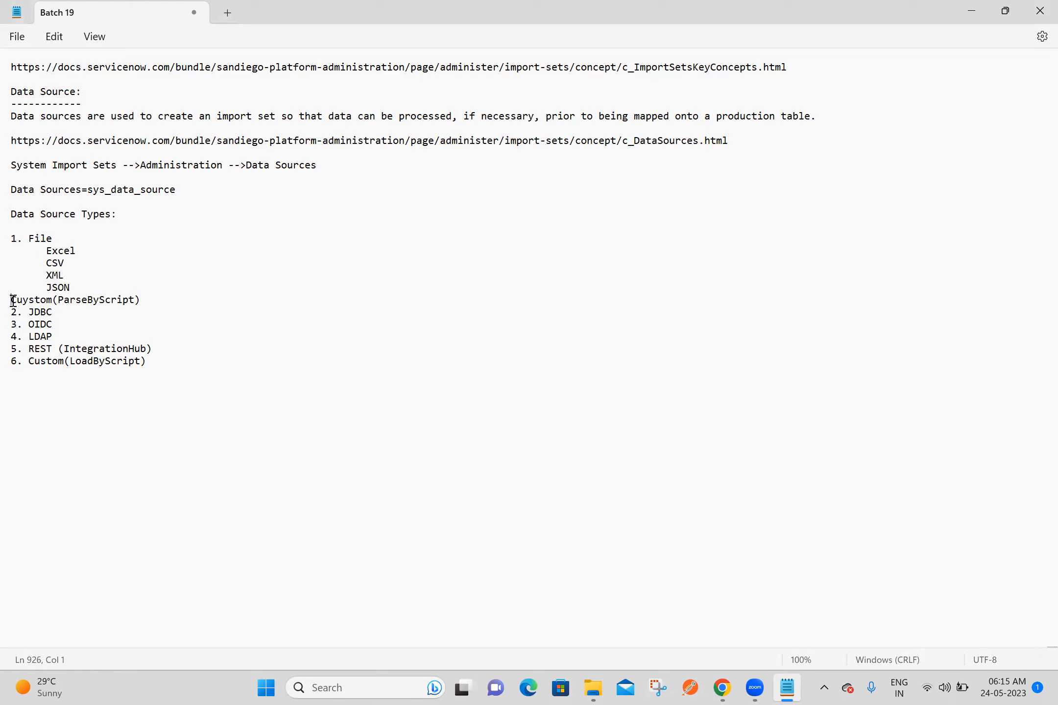
key(Tab)
click(97, 389)
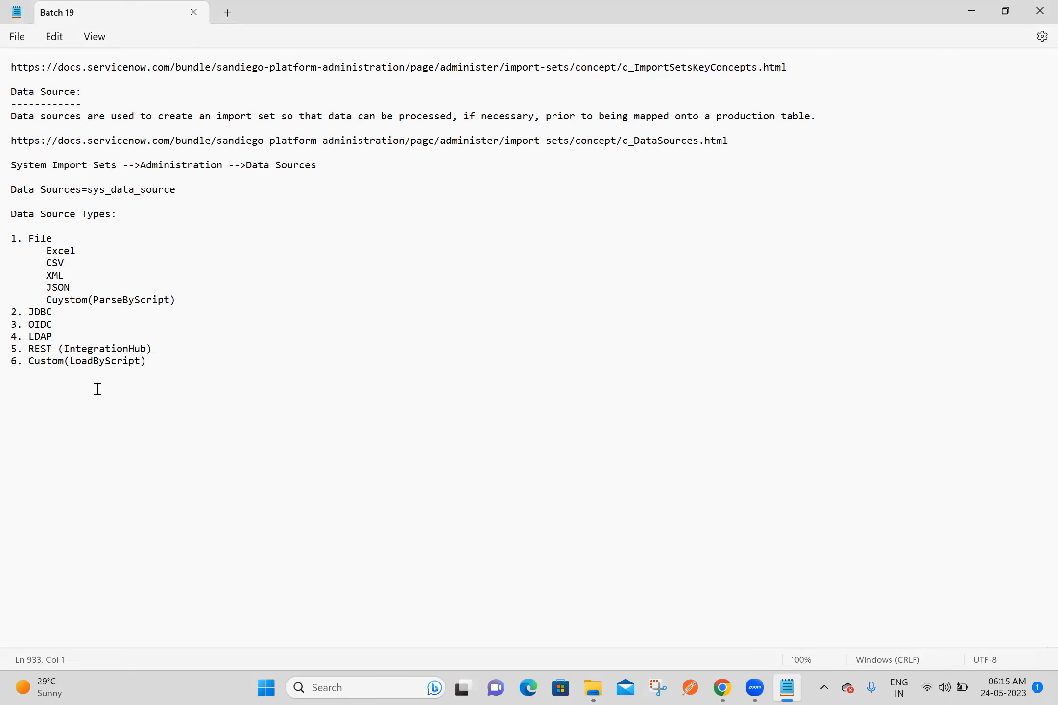
Step: Letter the five indented file formats "a." to "e.", with a space after each prefix
click(47, 250)
text(a.)
click(48, 263)
text(b.)
click(47, 276)
text(c.)
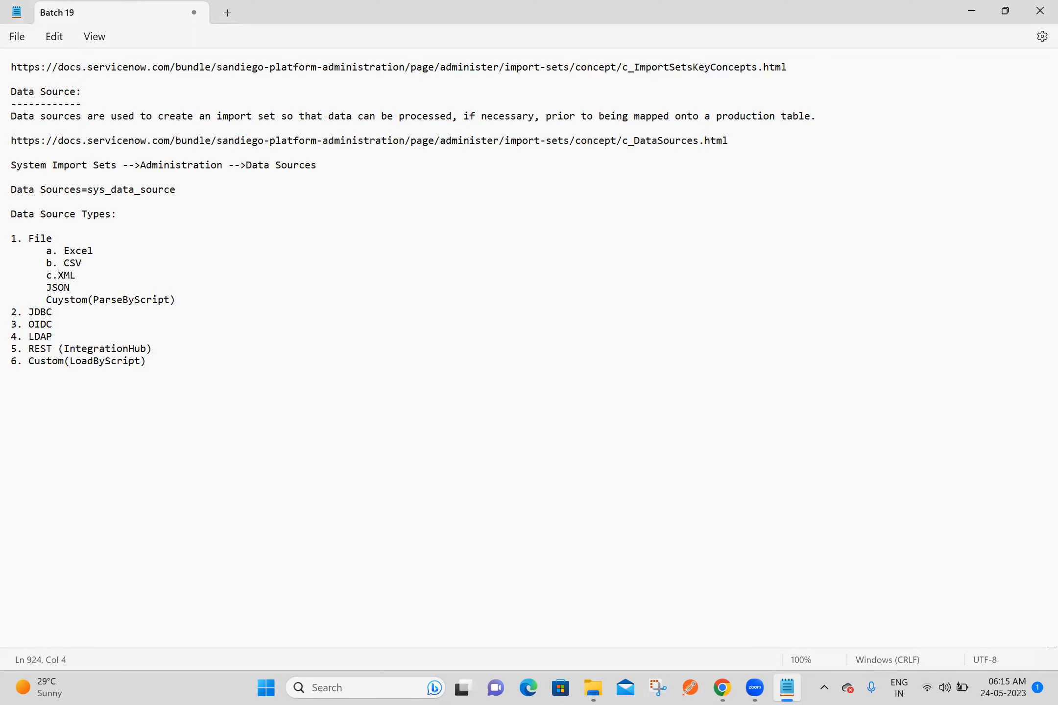
click(49, 288)
text(d.)
click(48, 299)
text(e.)
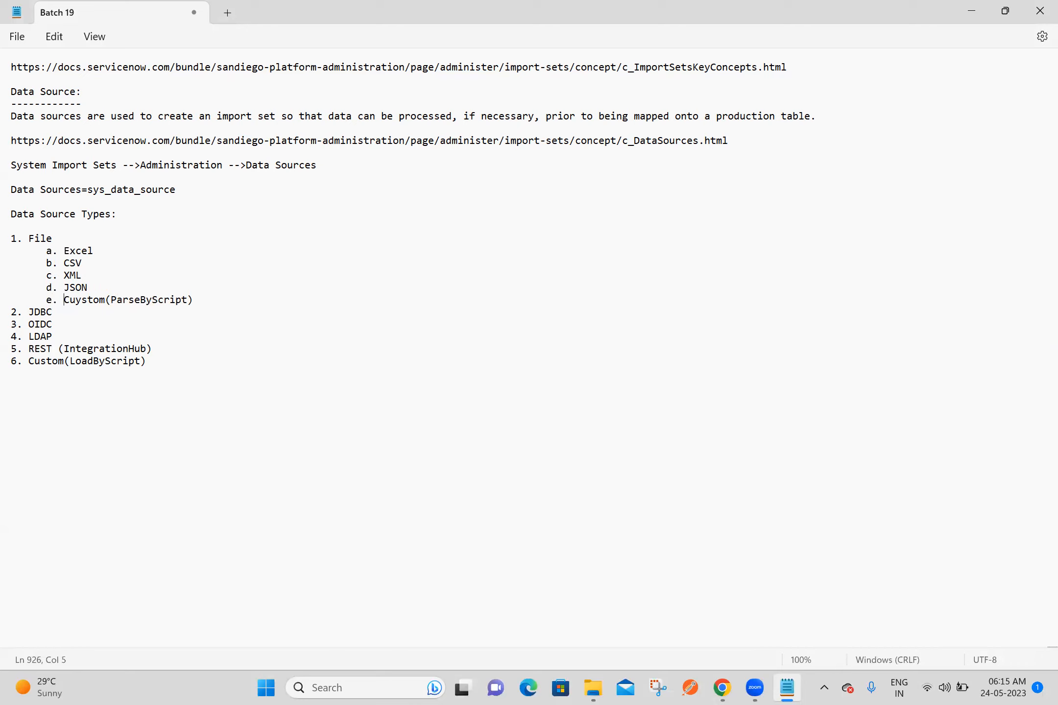
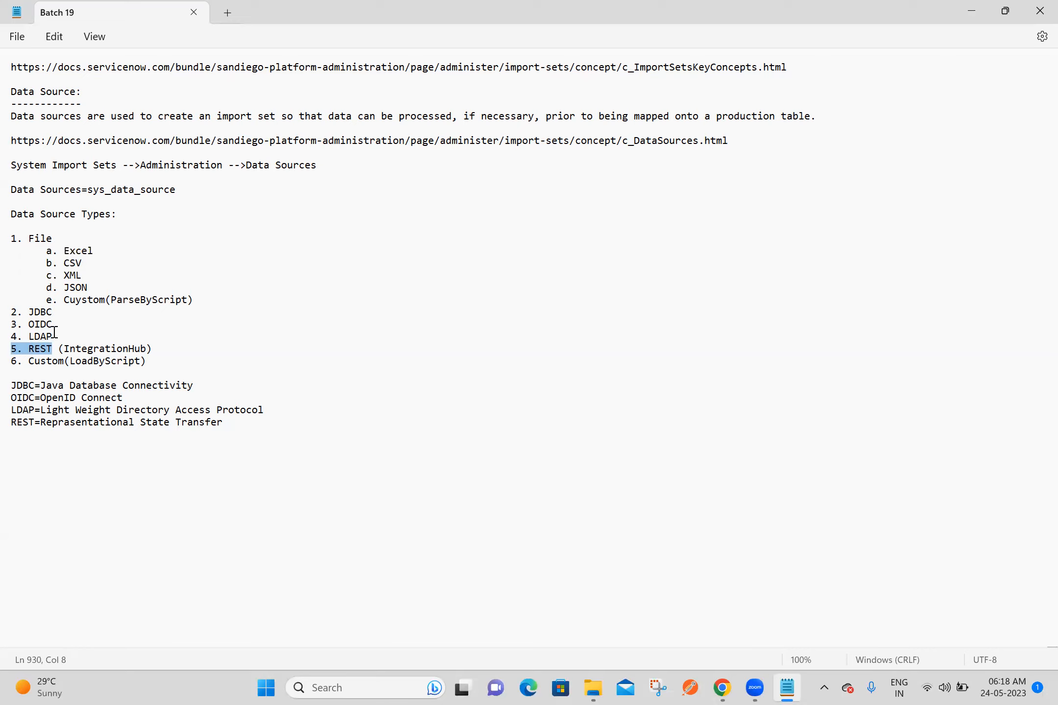
Step: Review the data source types and file formats listed in the notes
click(70, 332)
click(51, 323)
drag(51, 323, 10, 311)
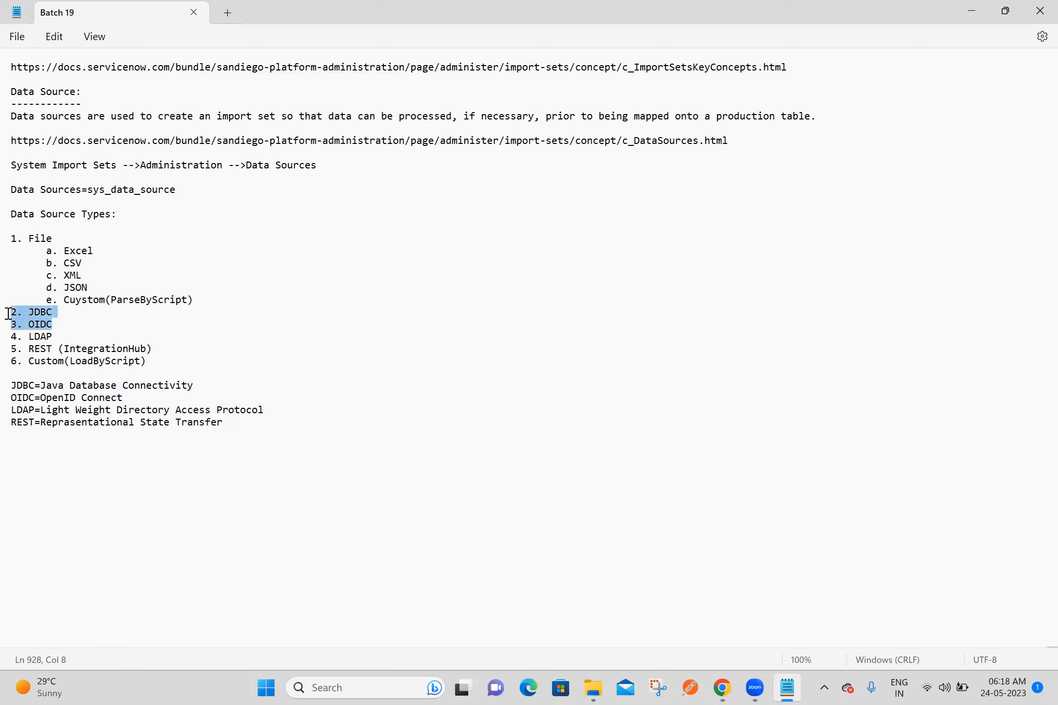
click(45, 437)
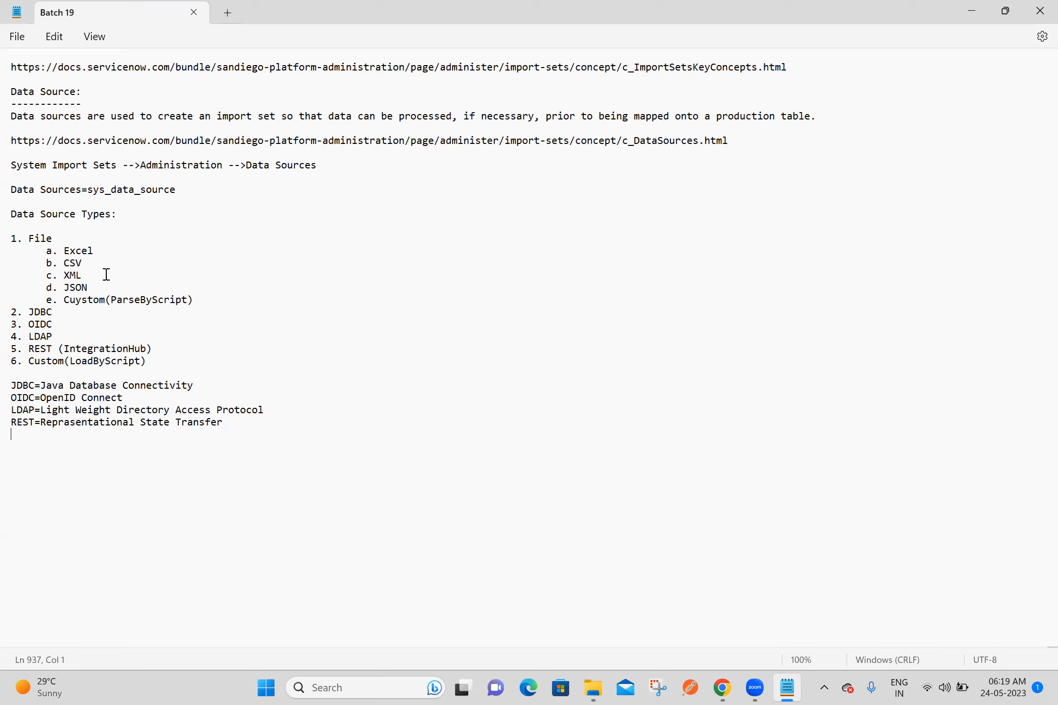
drag(101, 276, 8, 235)
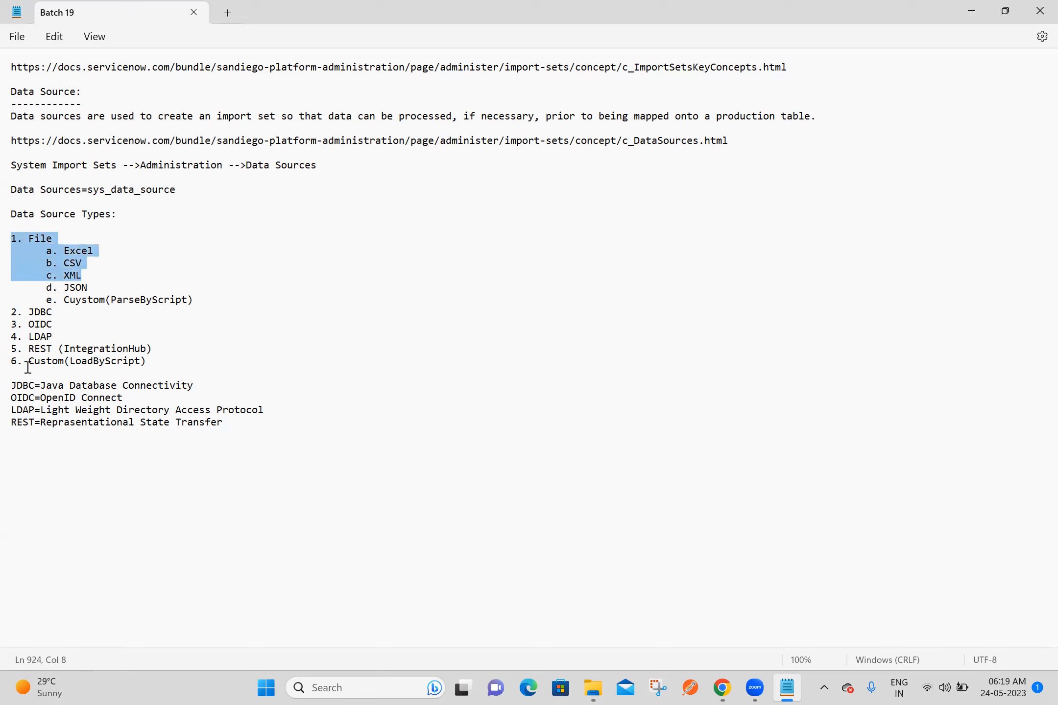
drag(54, 337, 18, 346)
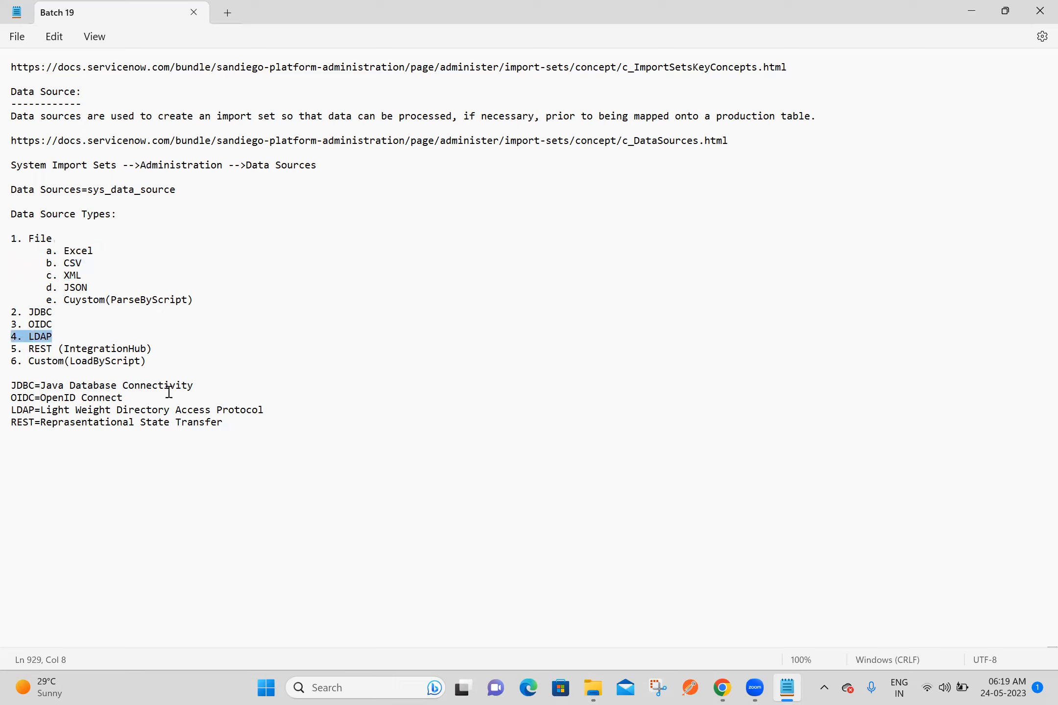
click(47, 453)
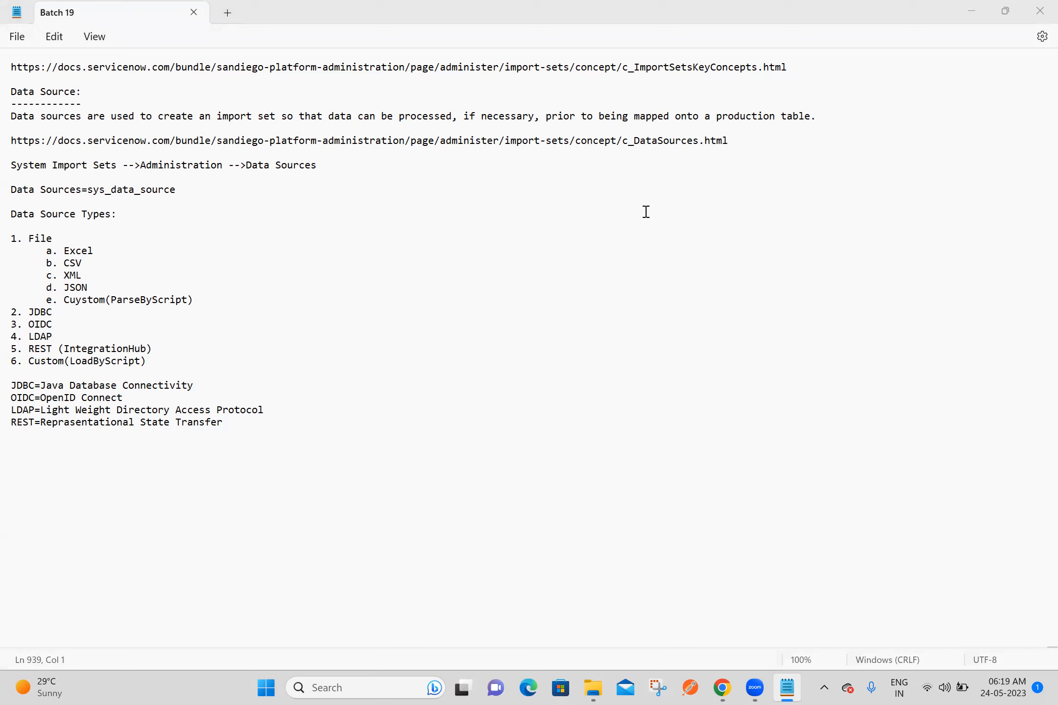
Step: Switch to Chrome, filter the ServiceNow navigator for "ashok it", and open the Ashok ITs list in a new tab
click(721, 688)
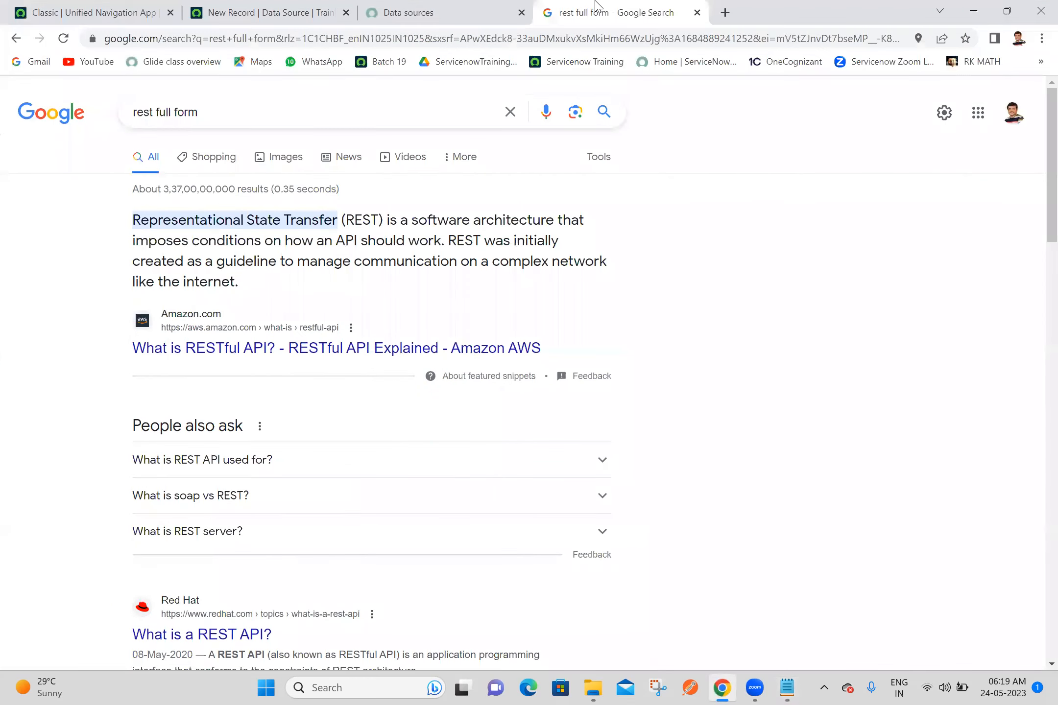
click(76, 8)
click(128, 100)
triple_click(126, 150)
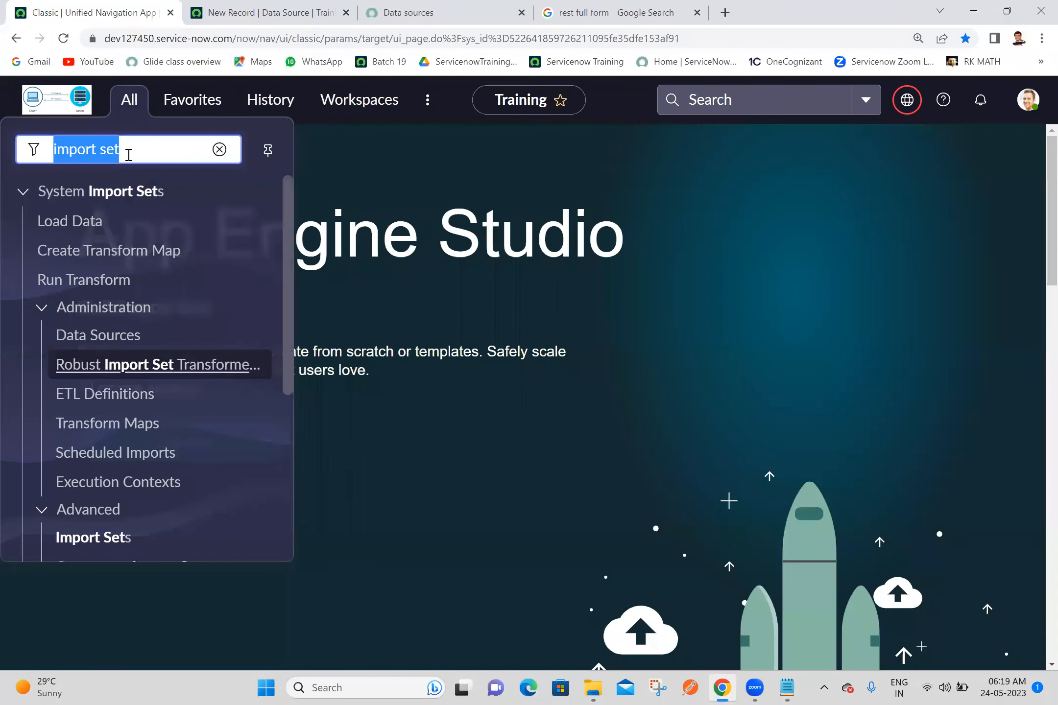
text(ashok it)
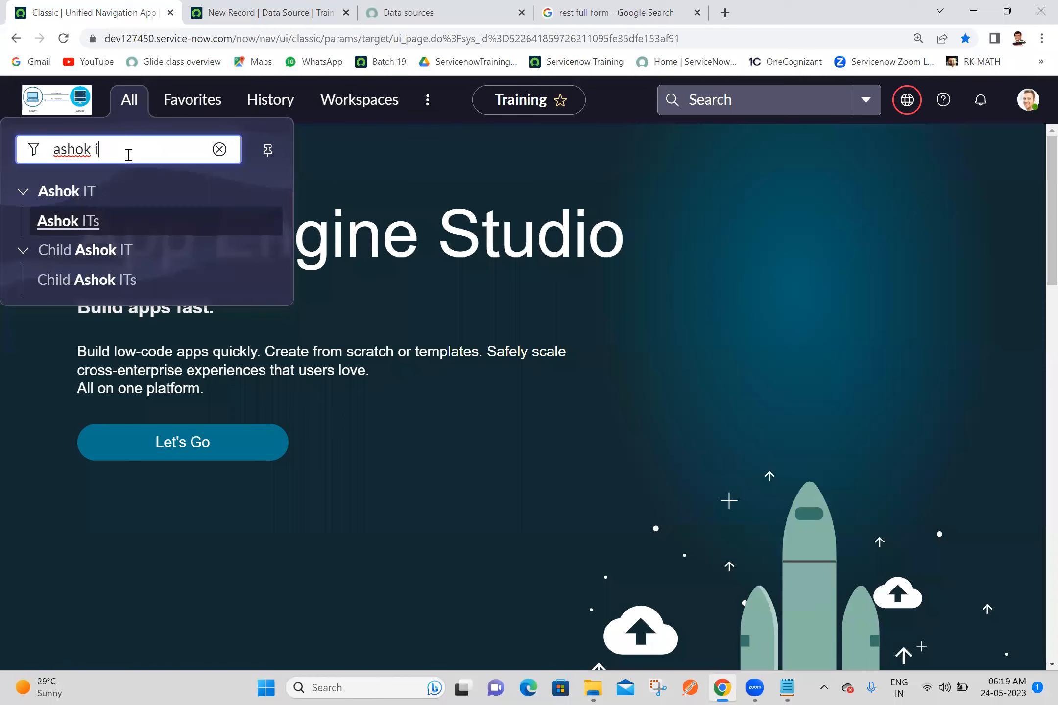
ctrl+click(78, 228)
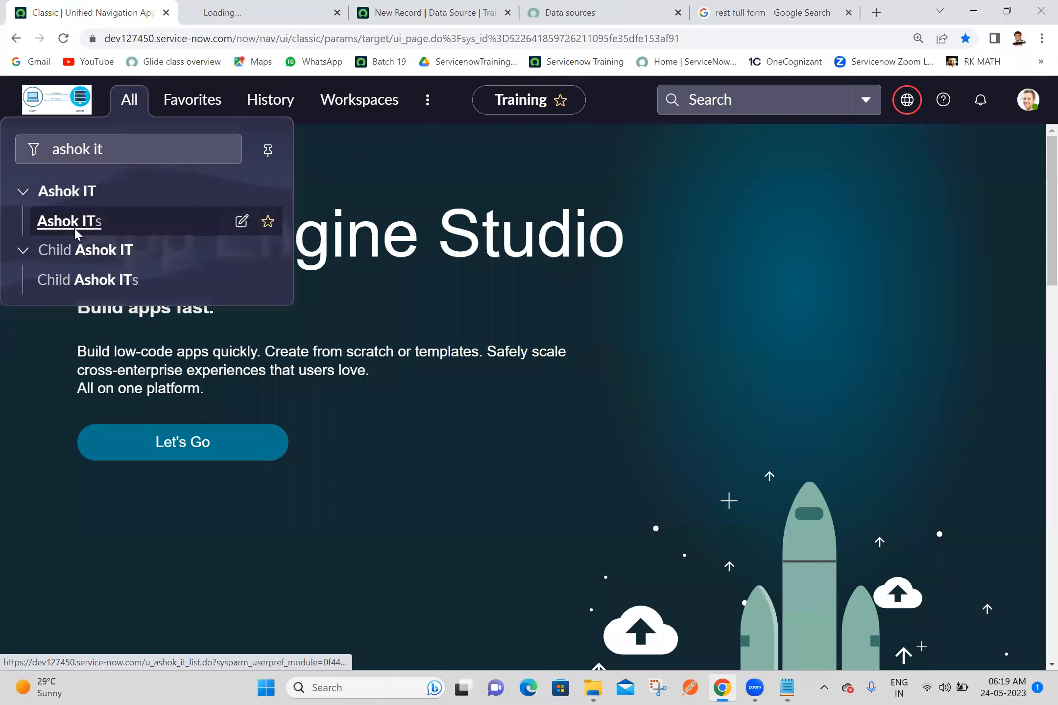
click(289, 5)
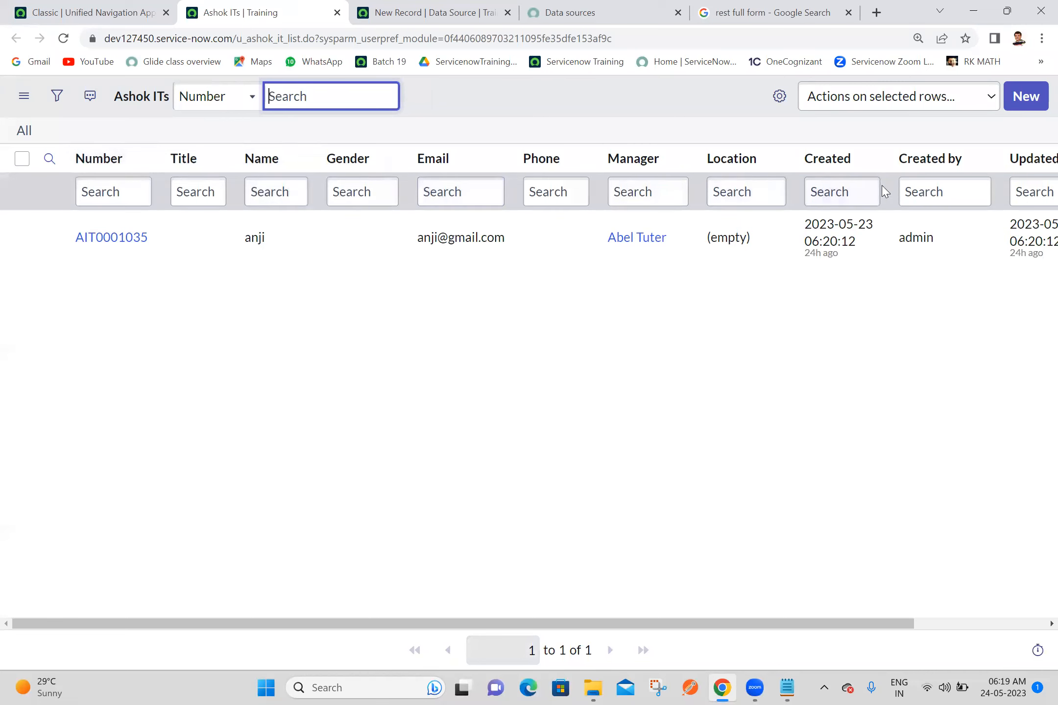
Step: Personalize the Ashok ITs list by removing the Number, Title, Phone, Location, Created by and Updated by columns
click(780, 103)
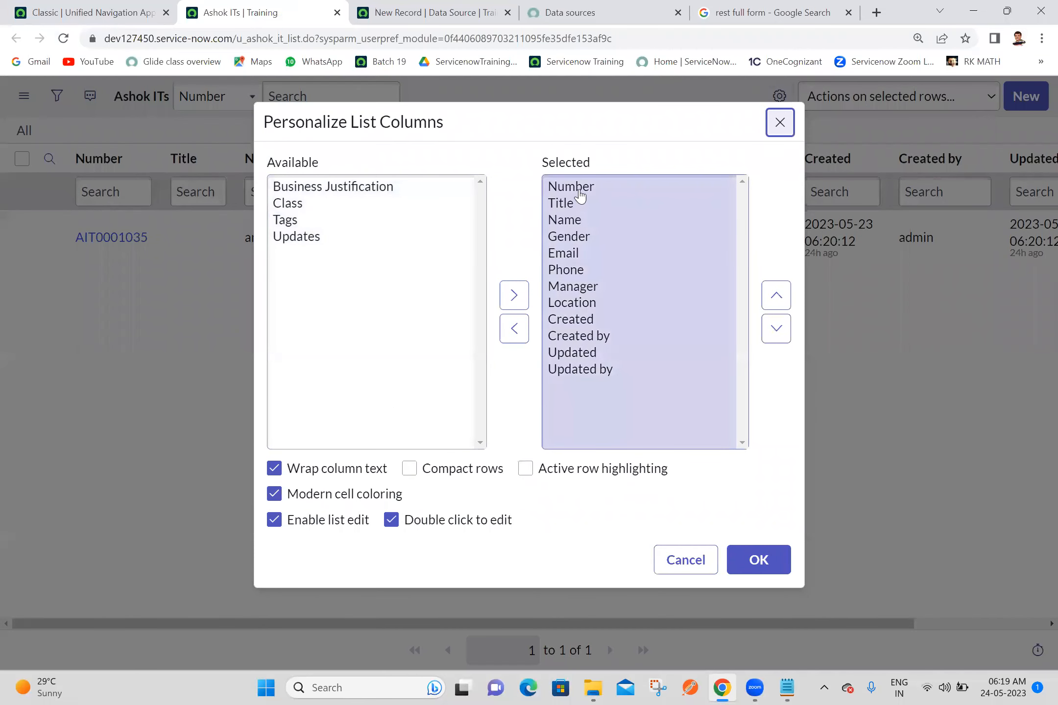
double_click(579, 190)
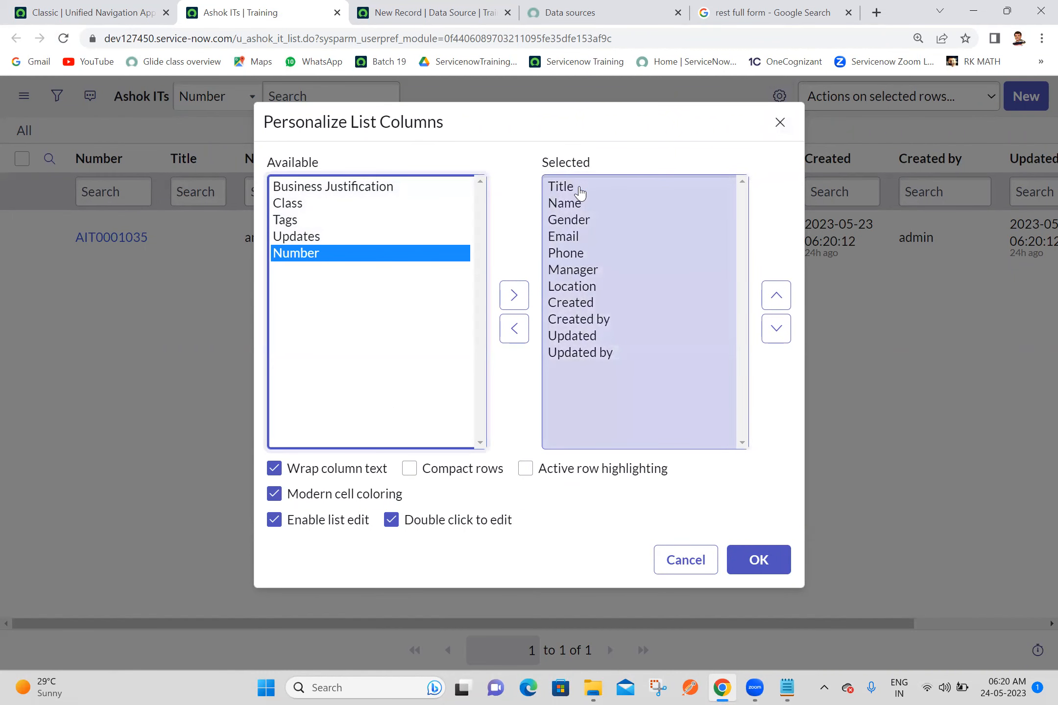
double_click(579, 190)
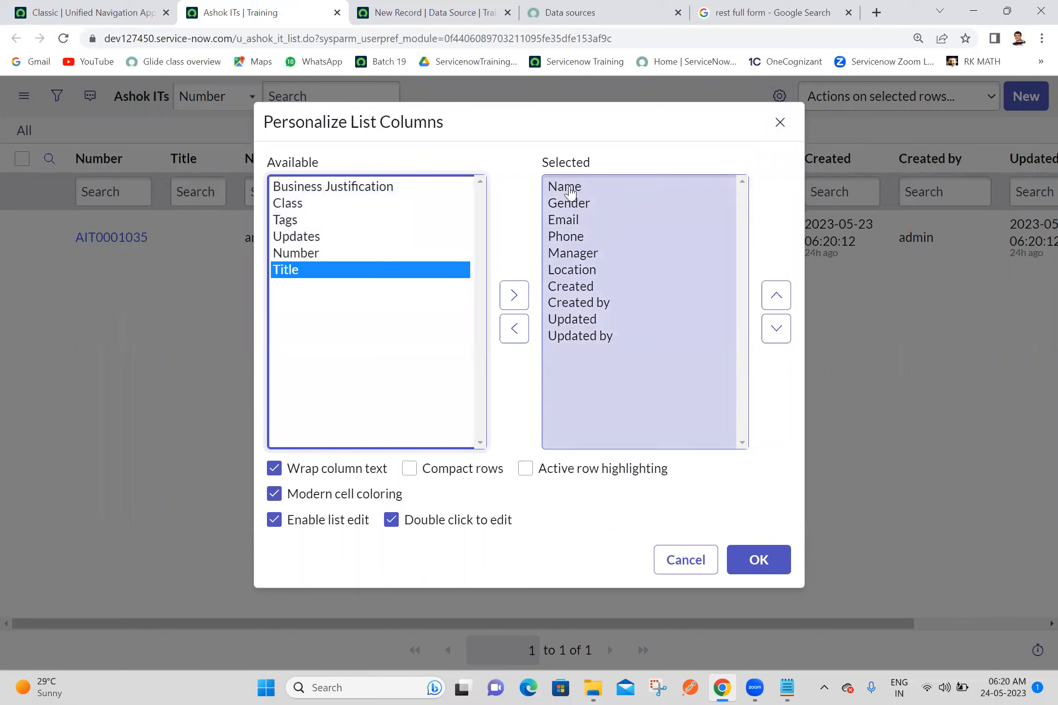
double_click(579, 237)
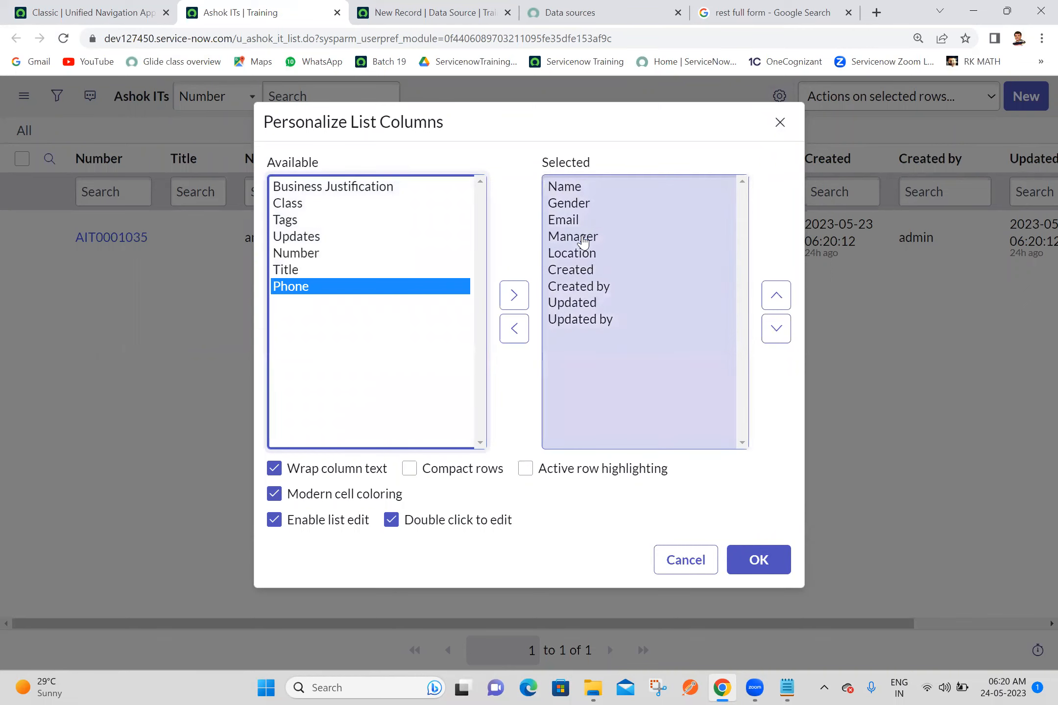
click(569, 254)
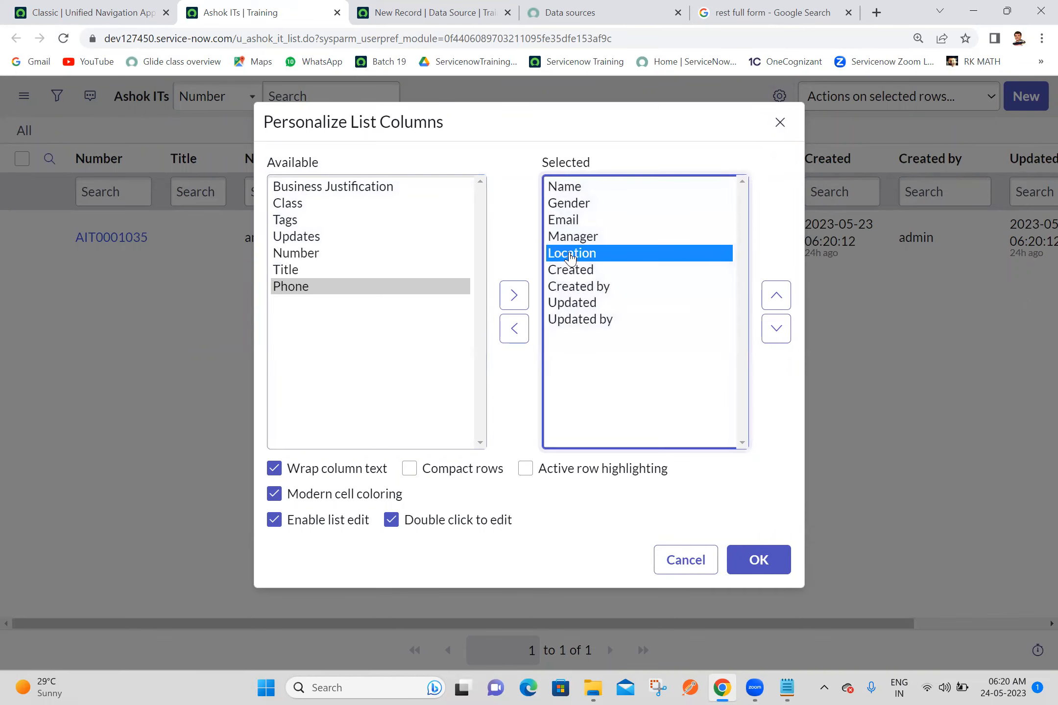
click(513, 331)
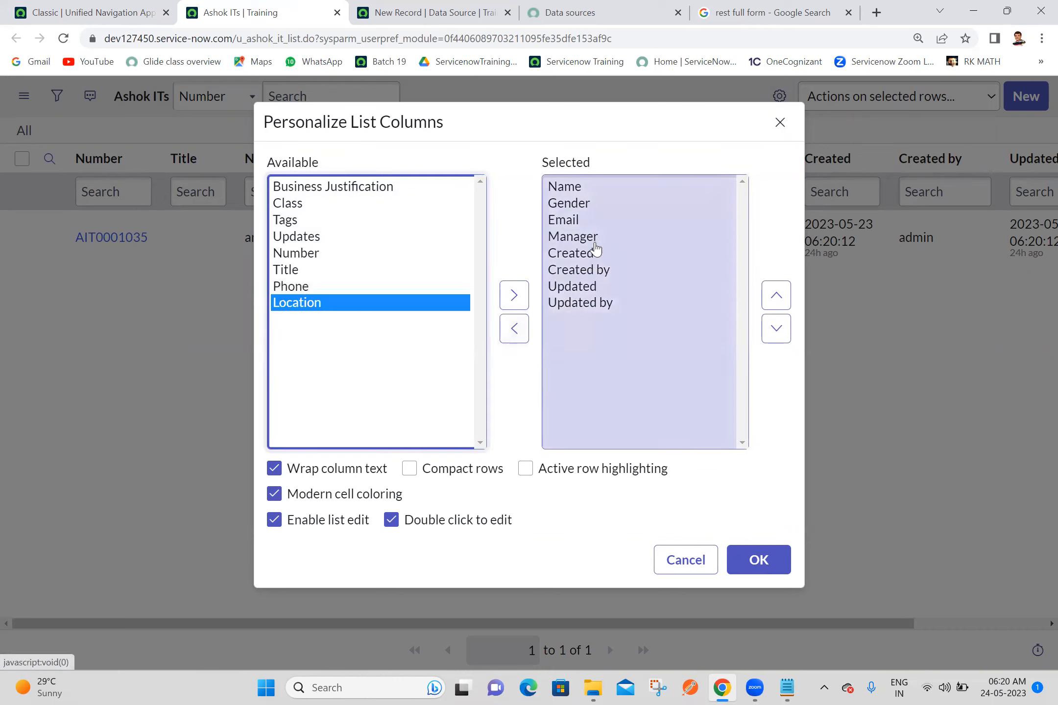
click(599, 270)
click(514, 331)
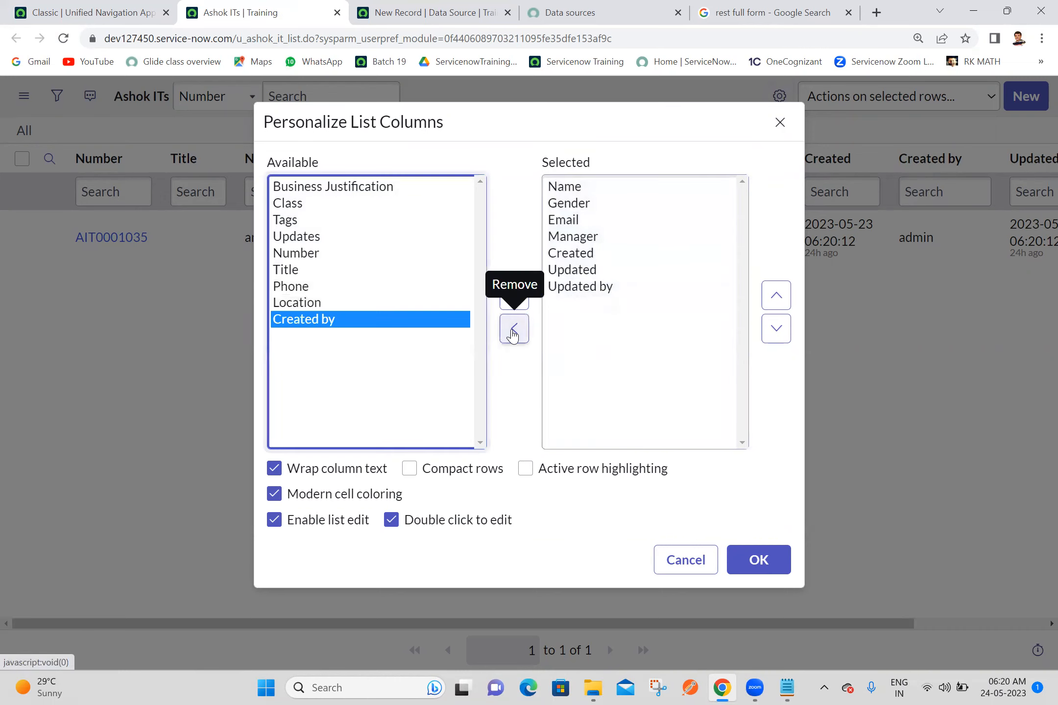
click(572, 288)
click(514, 331)
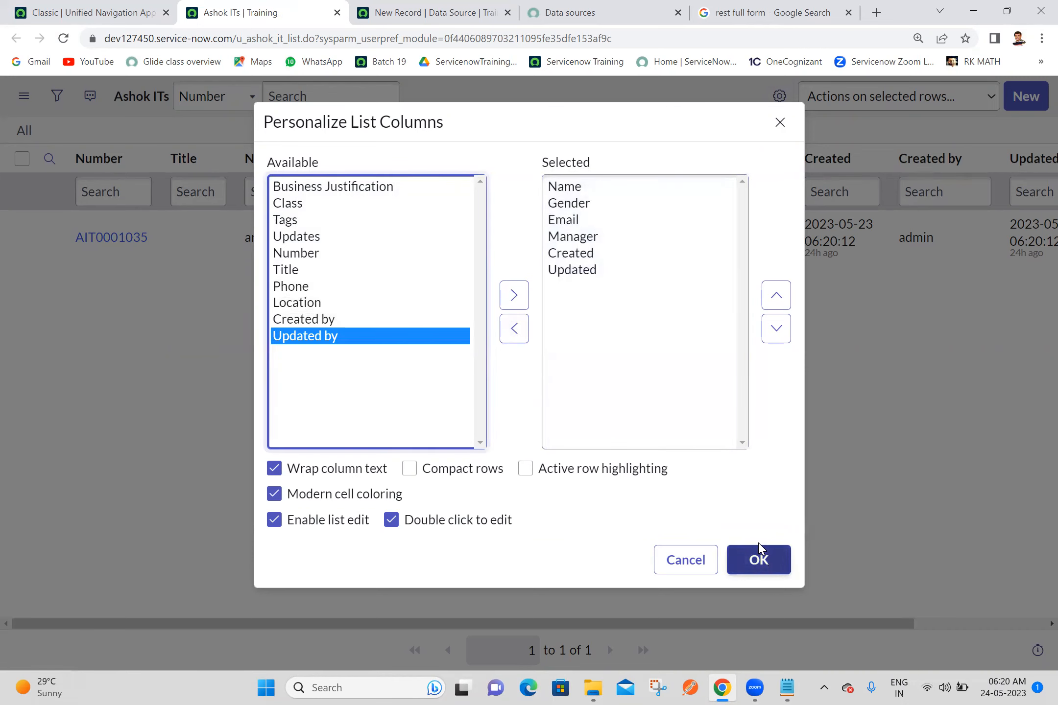
click(764, 563)
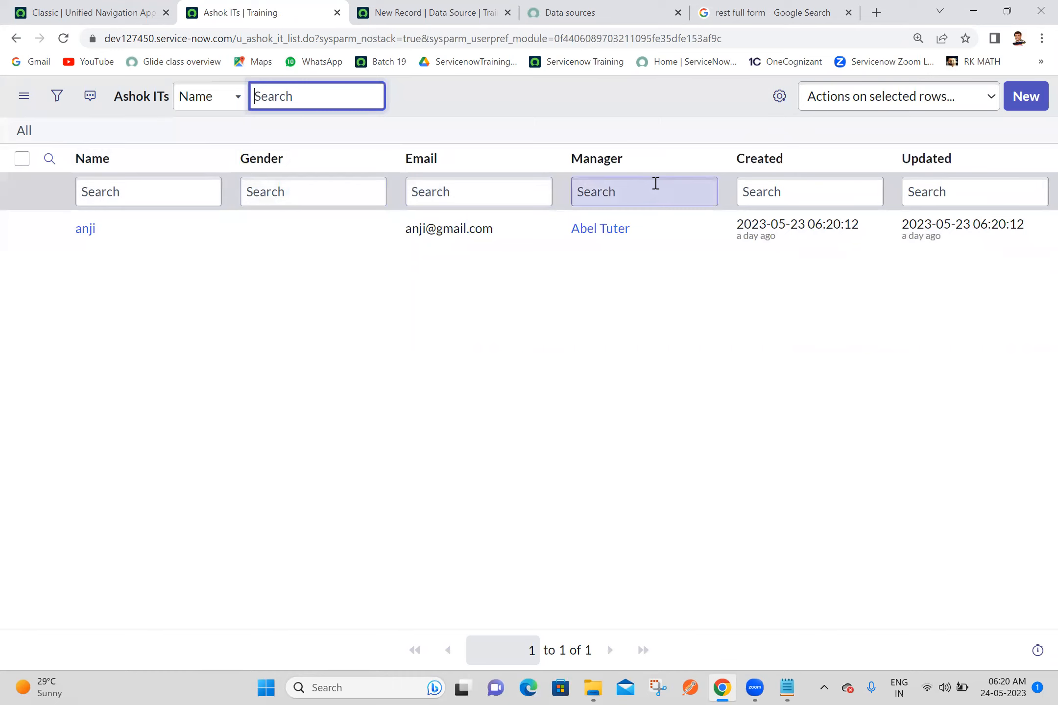
Step: Start a new Ashok IT record and open its form layout configuration
click(1028, 115)
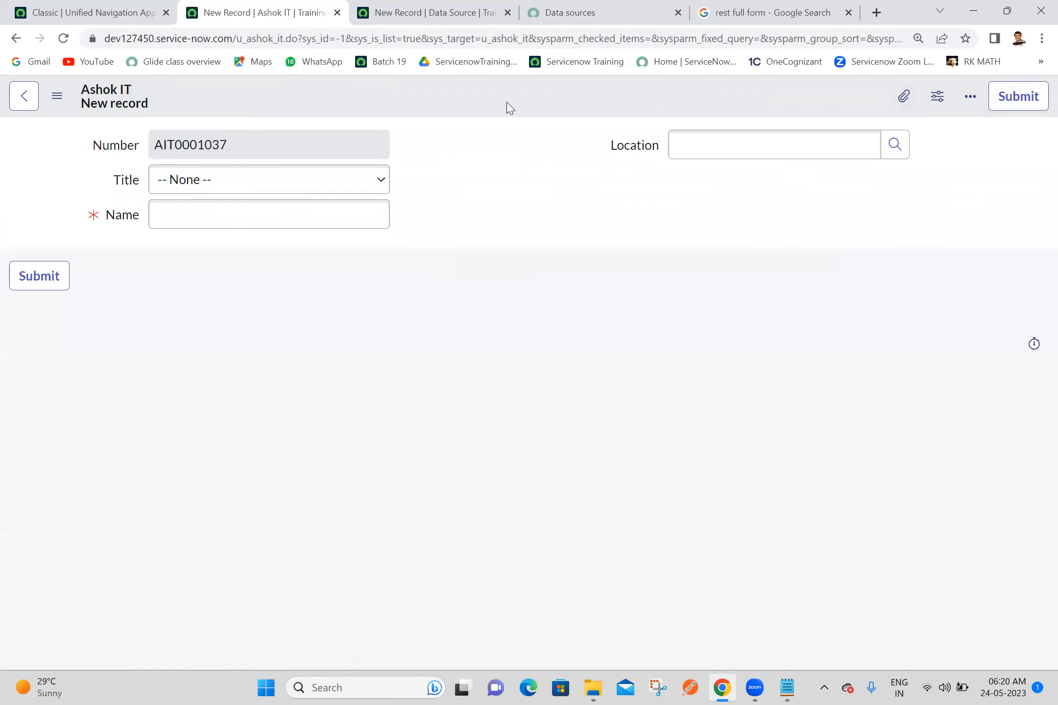
right_click(475, 90)
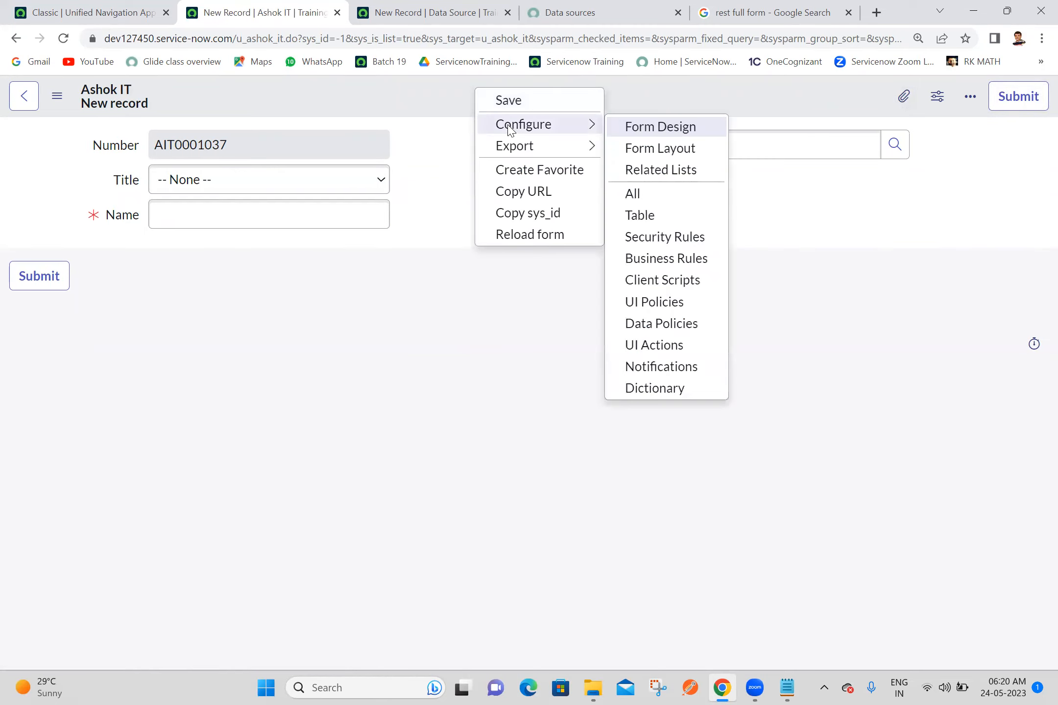
mouse_move(523, 124)
click(667, 150)
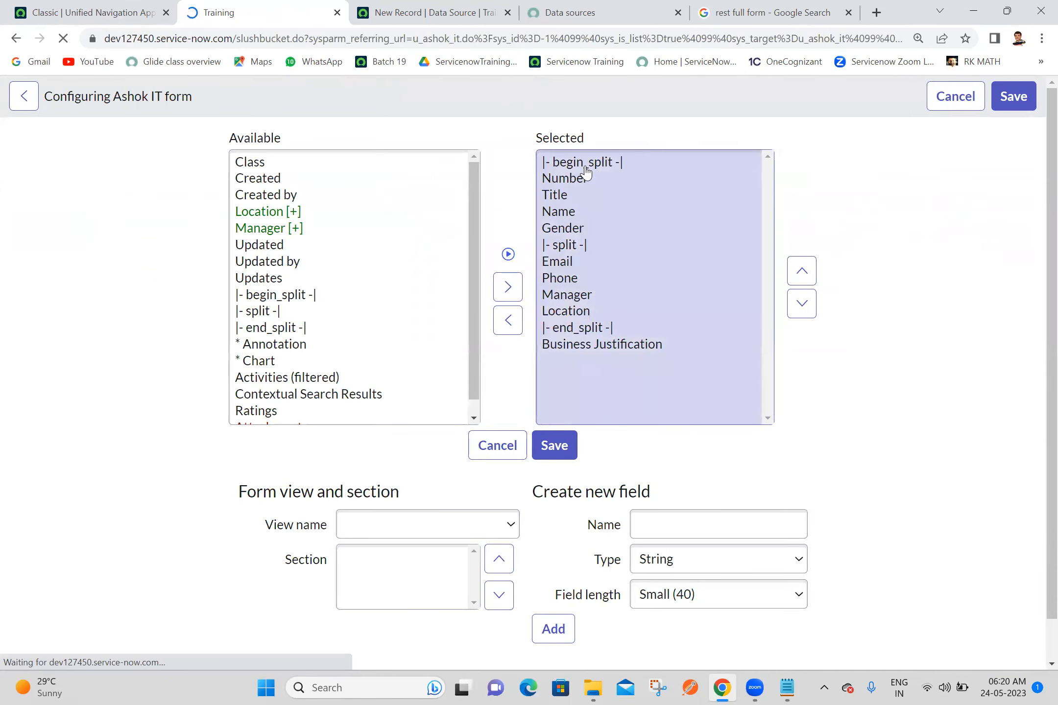
Step: Remove Number from the form layout, add it back above Title, save the layout, and close the form's tab
double_click(572, 181)
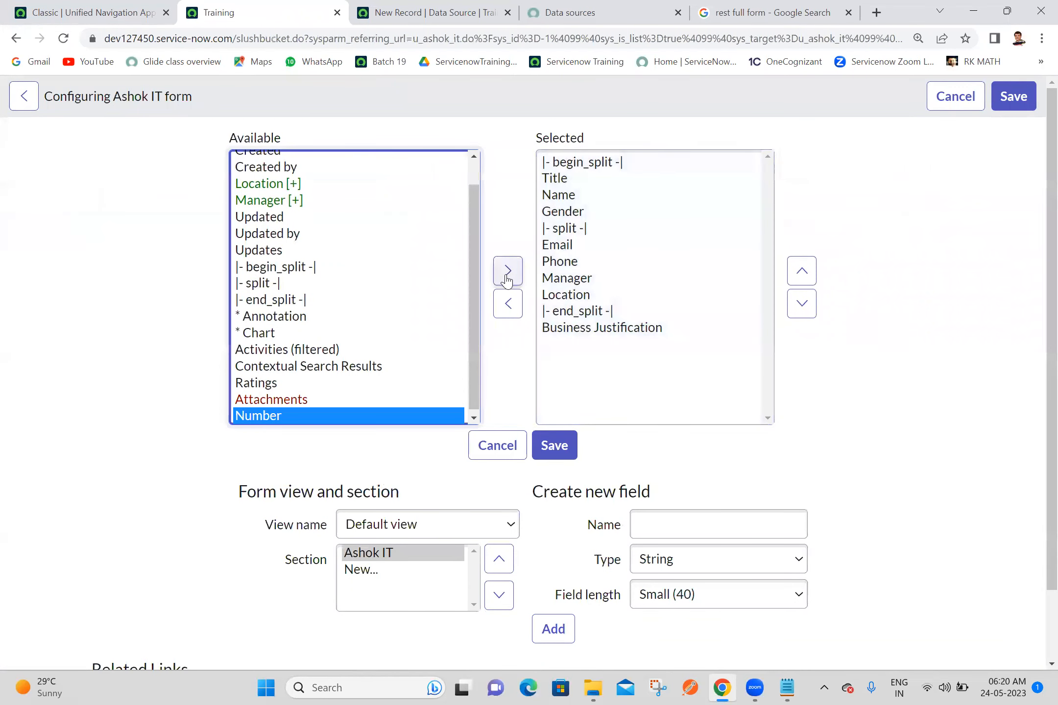
click(506, 272)
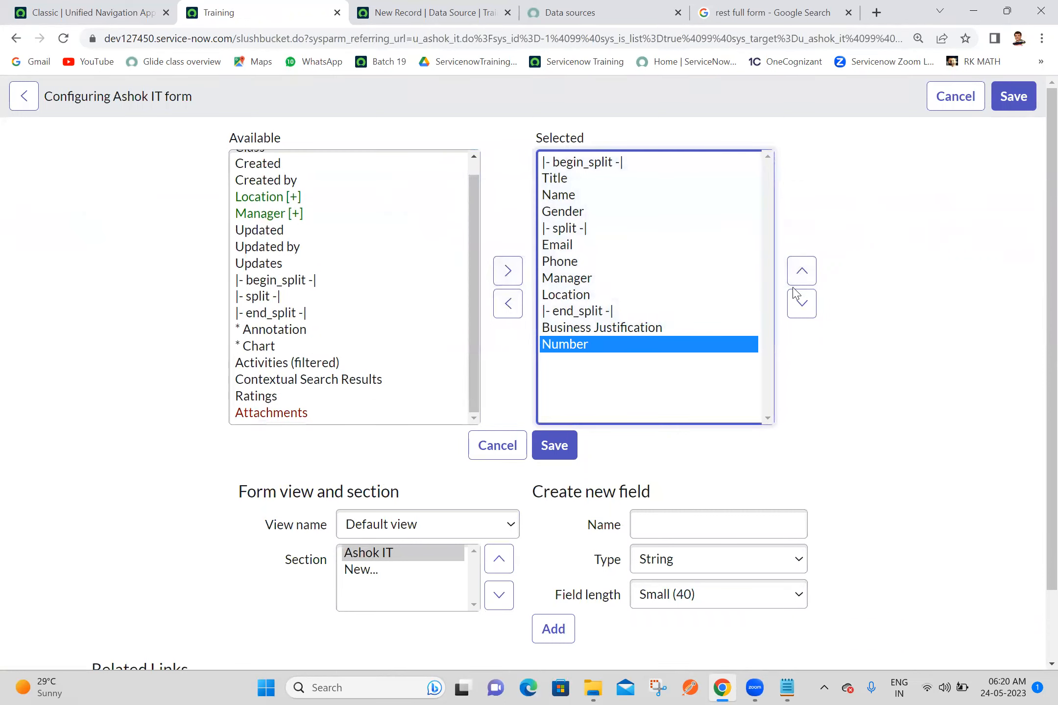
click(801, 274)
triple_click(801, 273)
double_click(801, 272)
triple_click(801, 272)
click(802, 272)
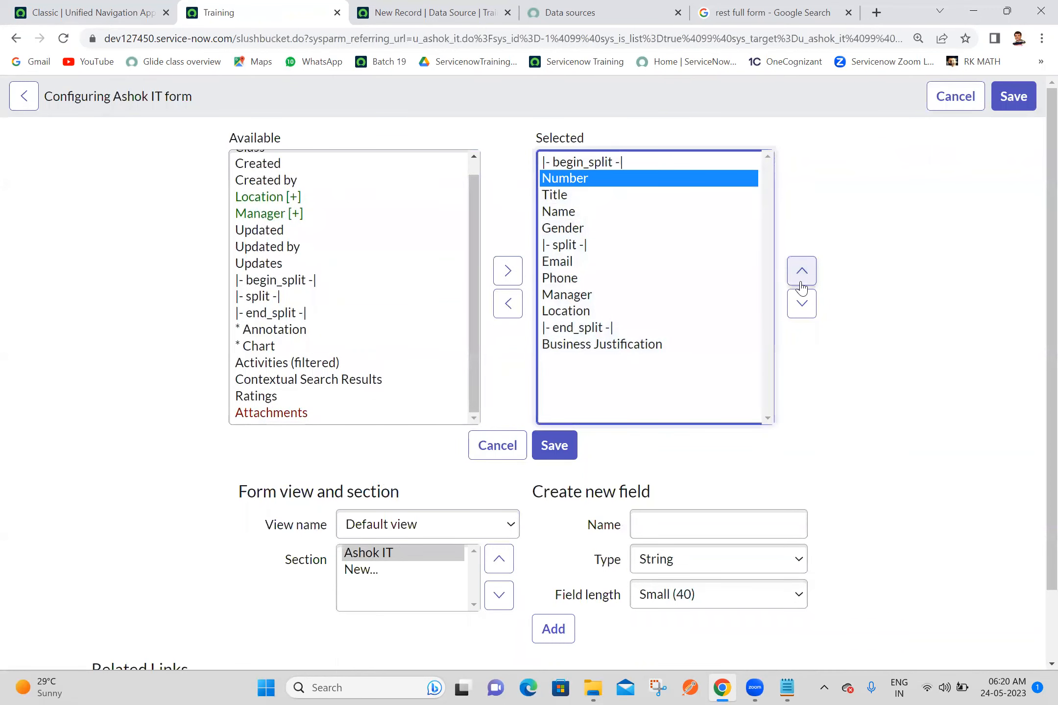
click(564, 456)
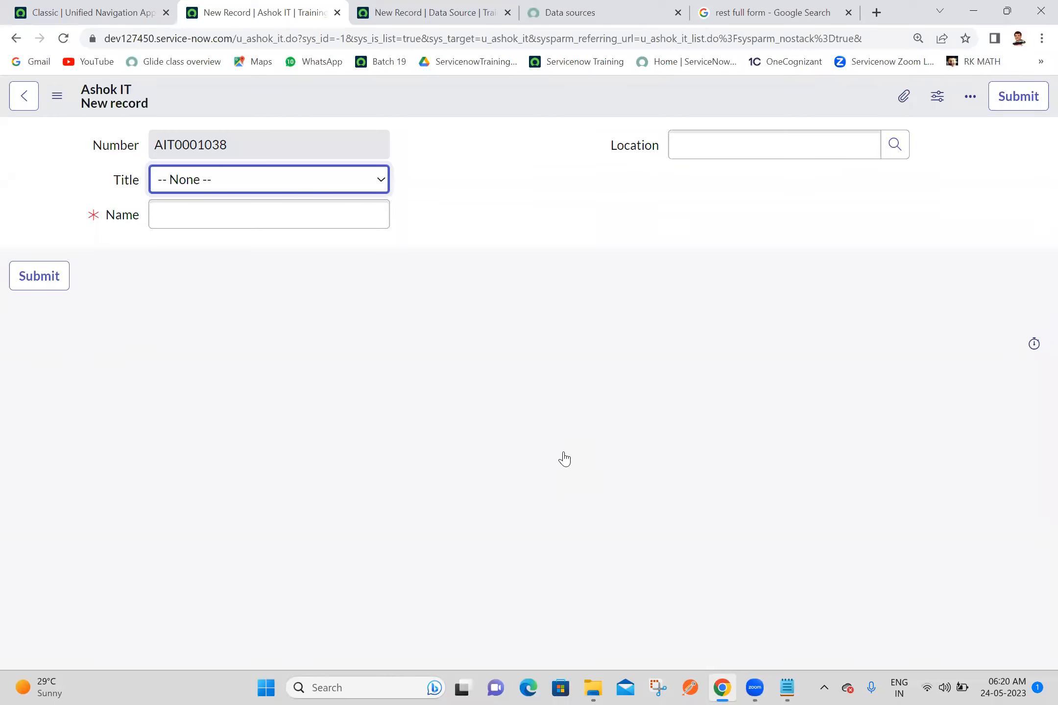
click(336, 13)
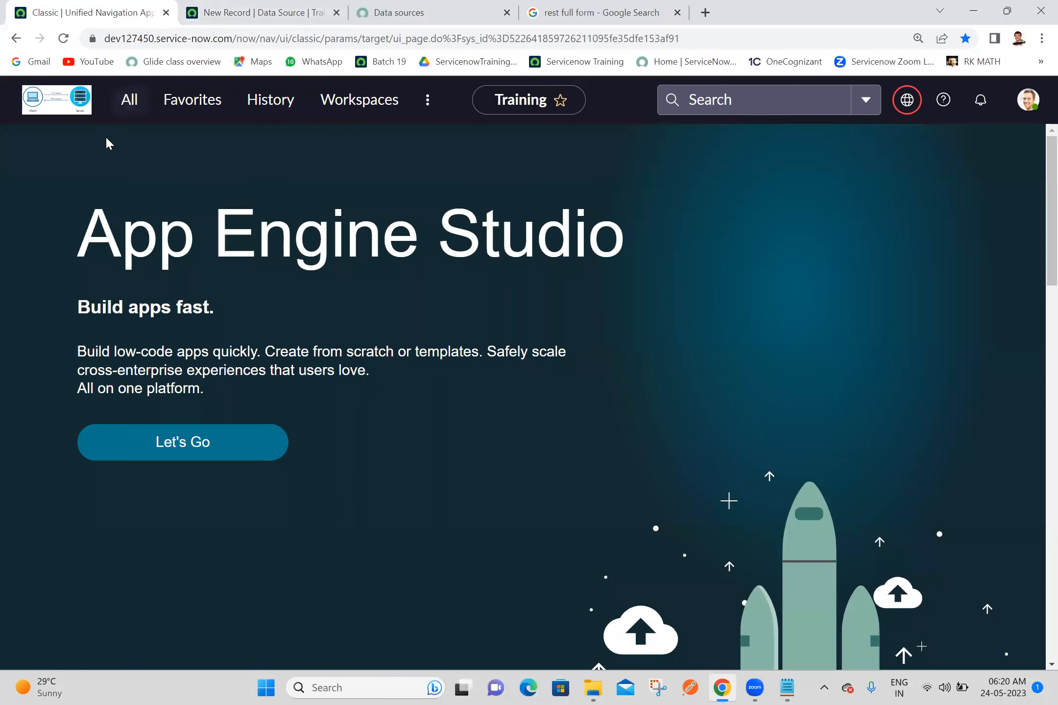
Step: Reopen the Ashok ITs list in a new tab and delete all of its records
click(129, 103)
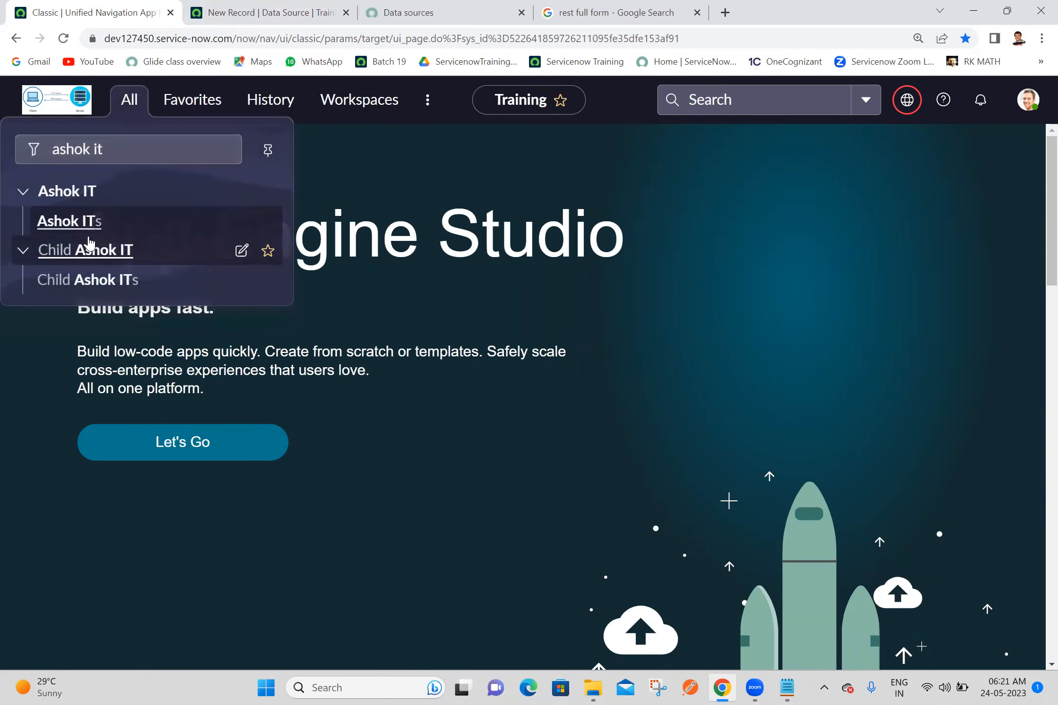
middle_click(88, 227)
click(240, 11)
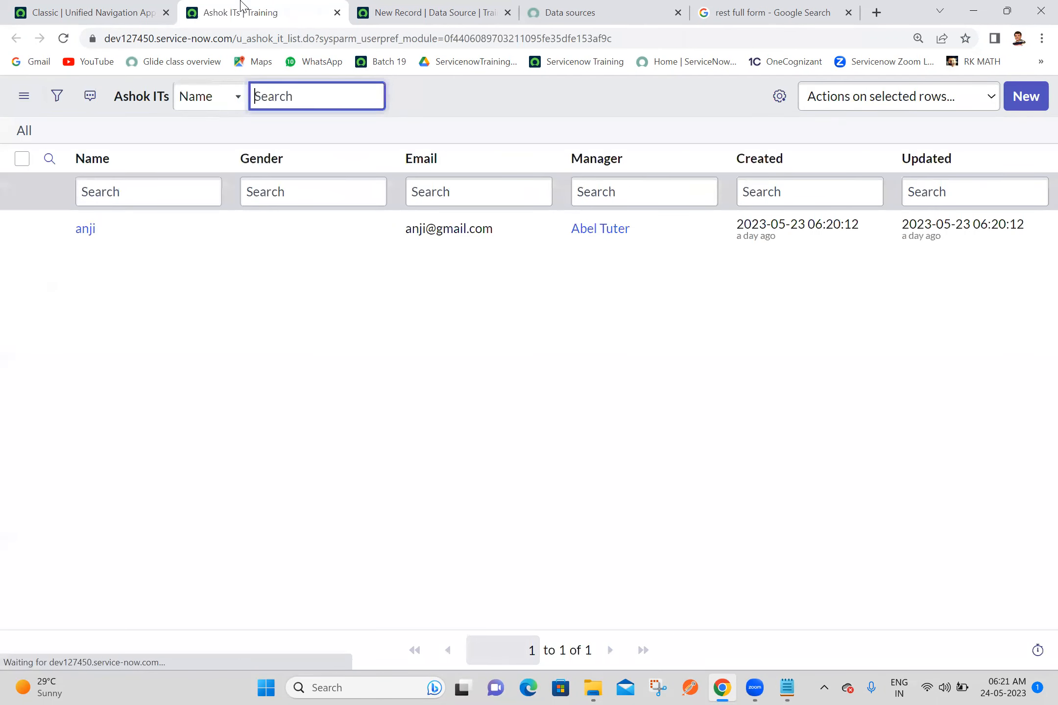
click(22, 159)
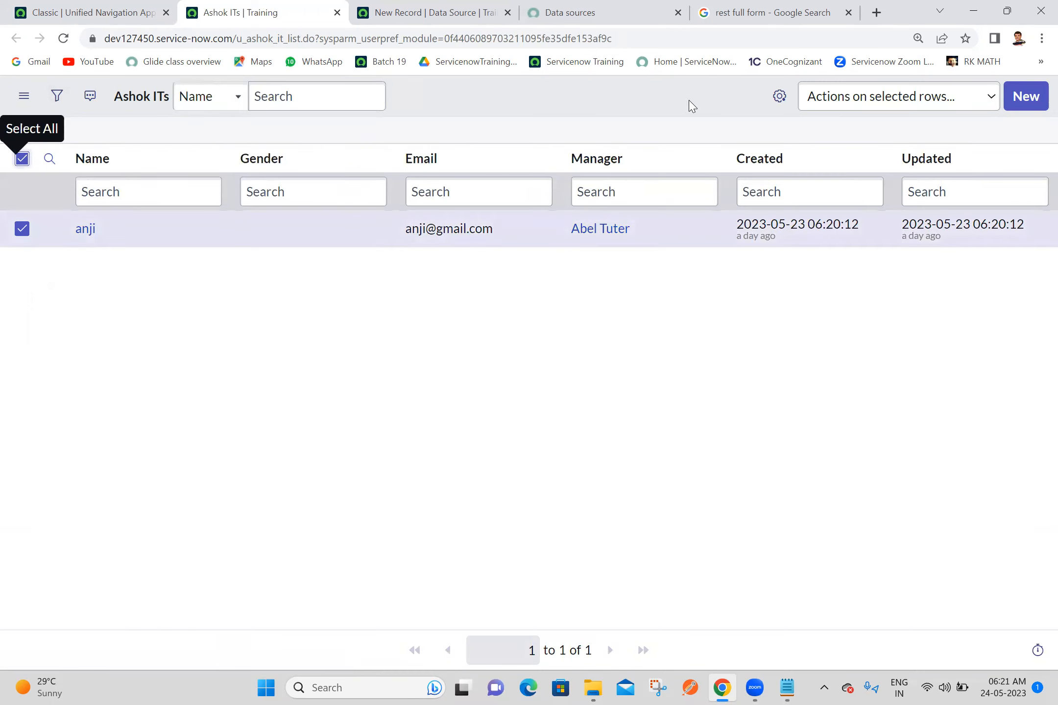
click(856, 116)
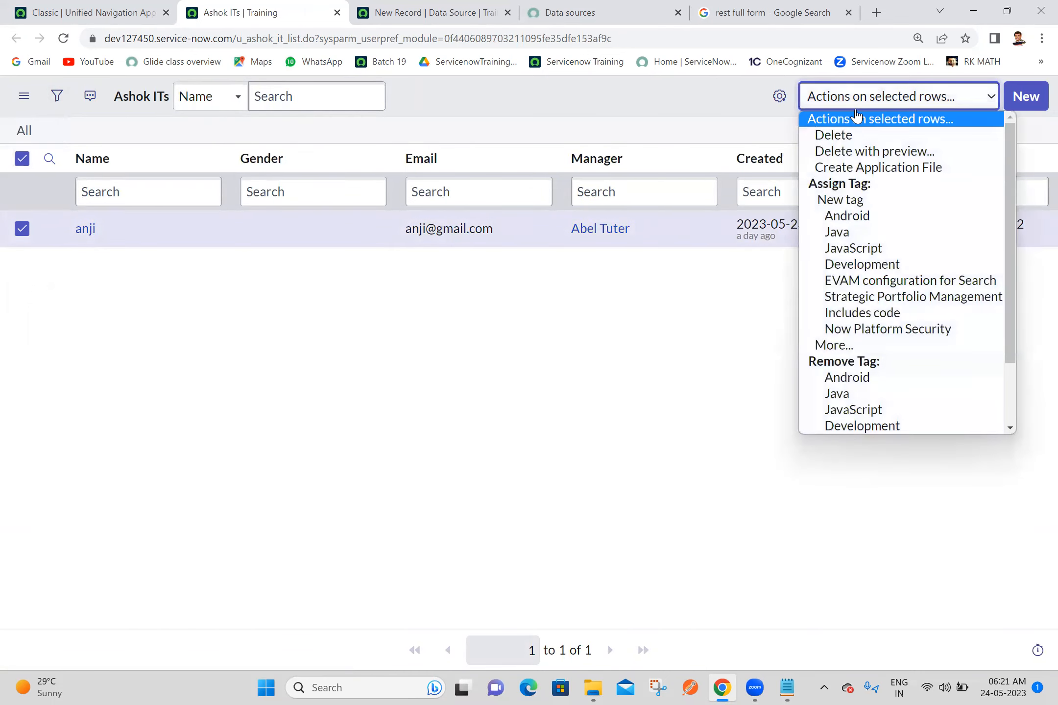
click(836, 136)
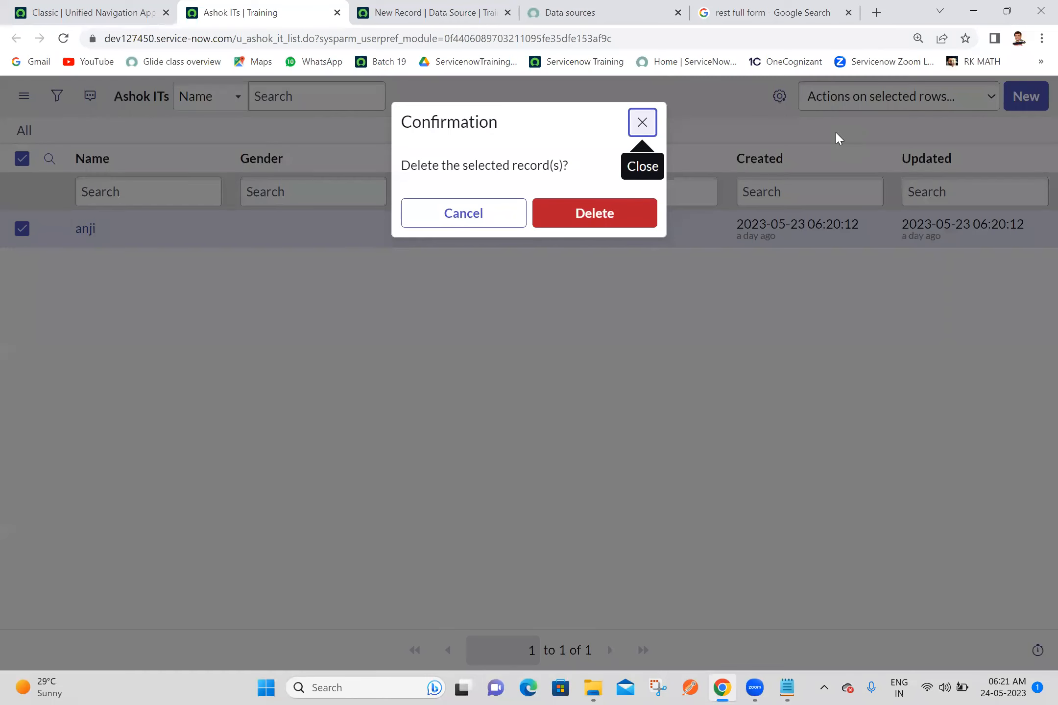
click(615, 212)
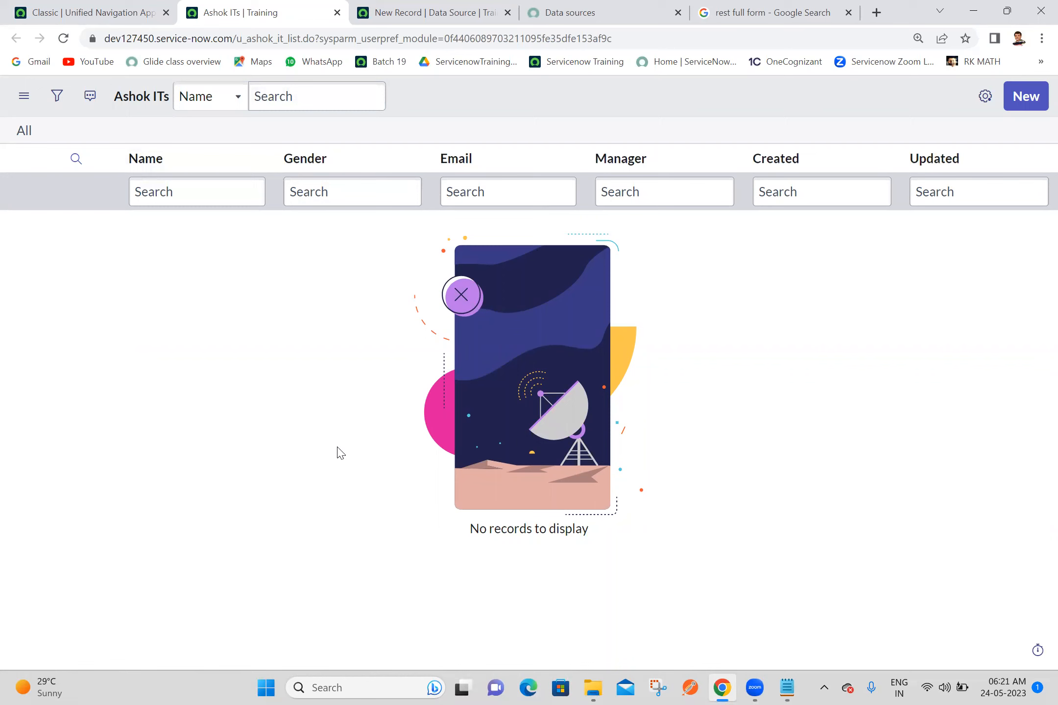
Step: Show the desktop, open the my parent_demo_data workbook to check its contents, and close it
click(1035, 683)
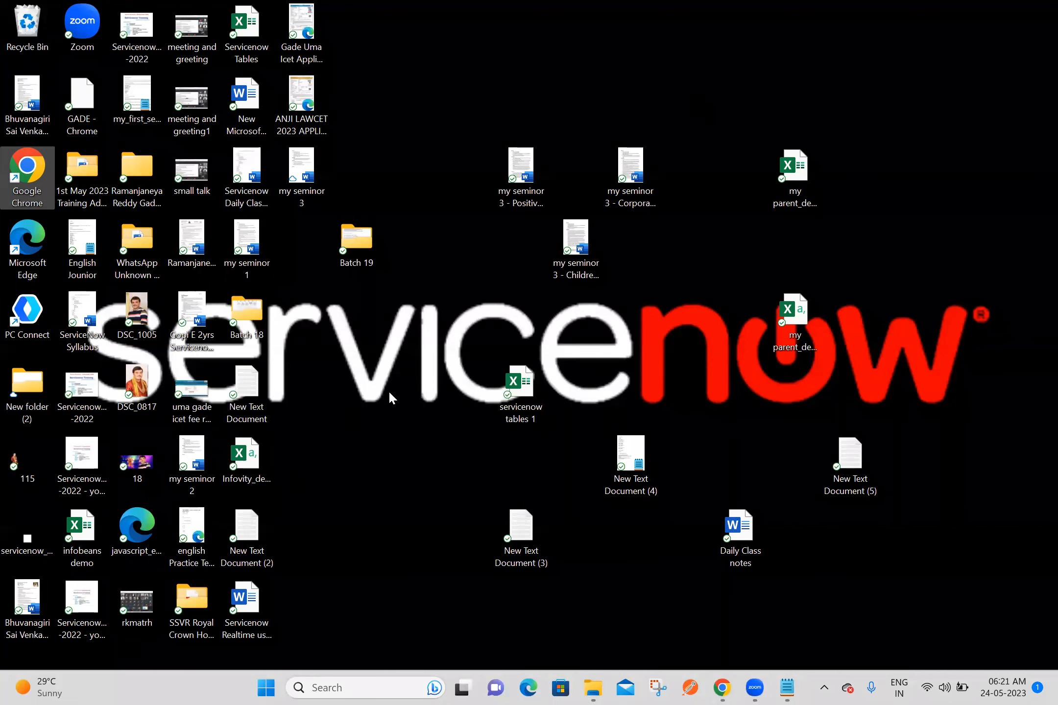
click(251, 465)
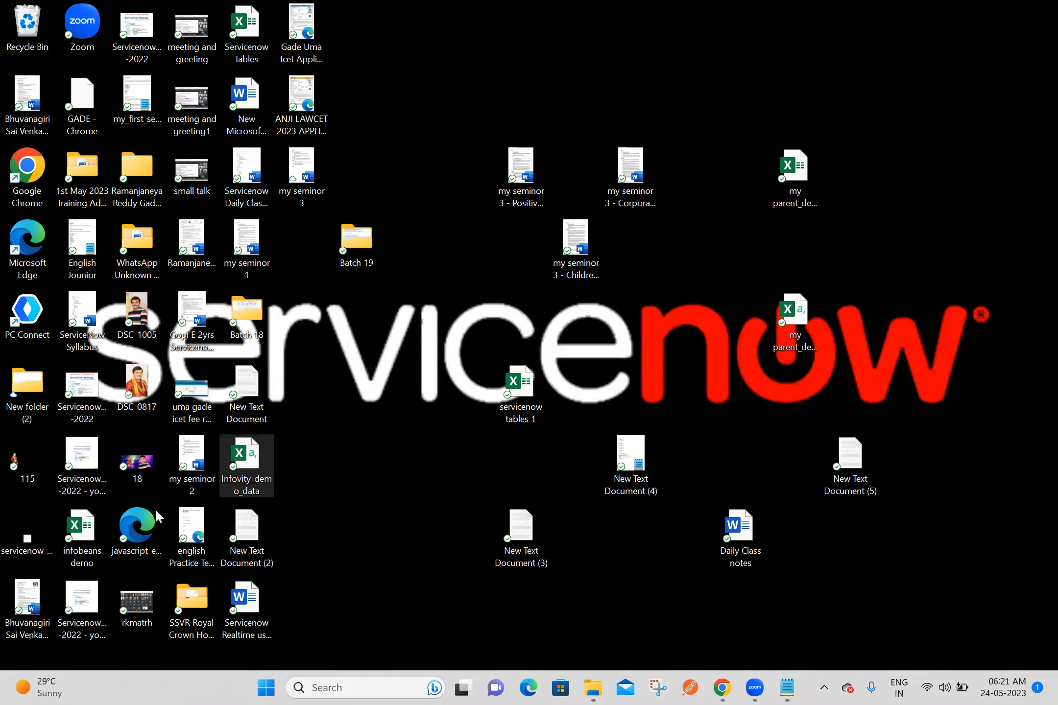
click(92, 541)
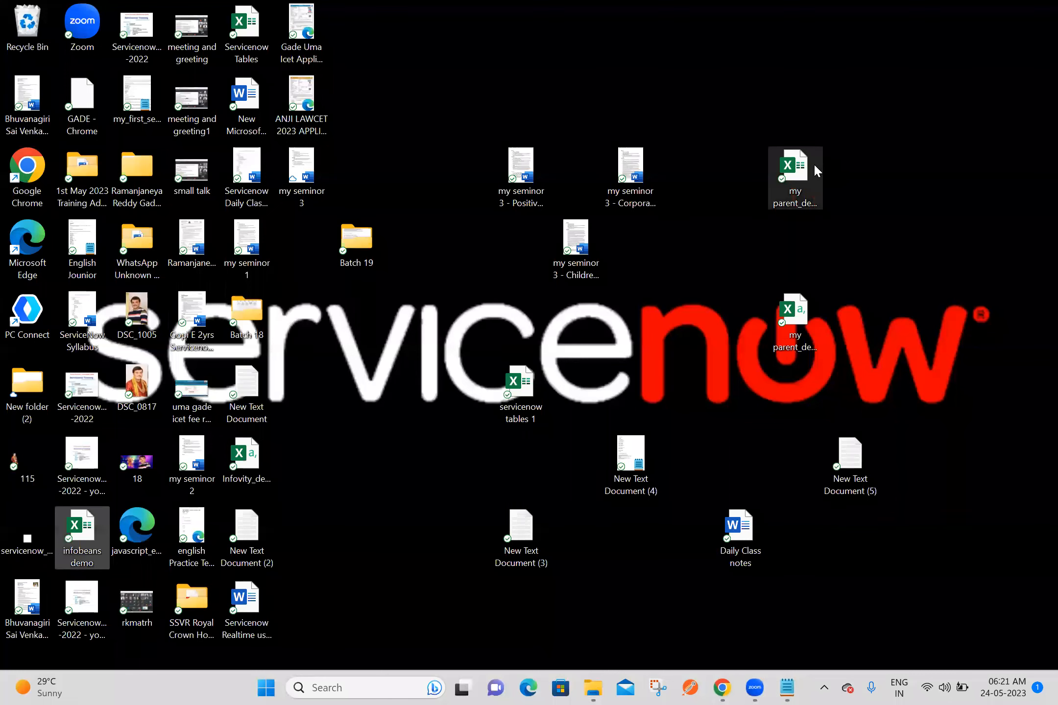
click(802, 174)
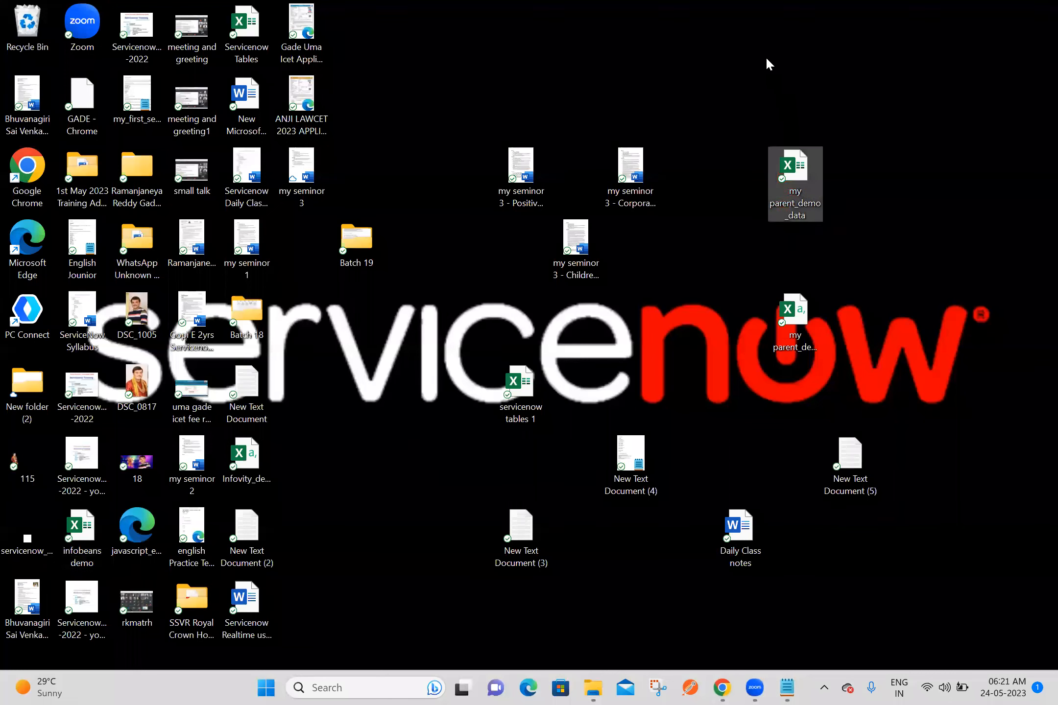
double_click(784, 197)
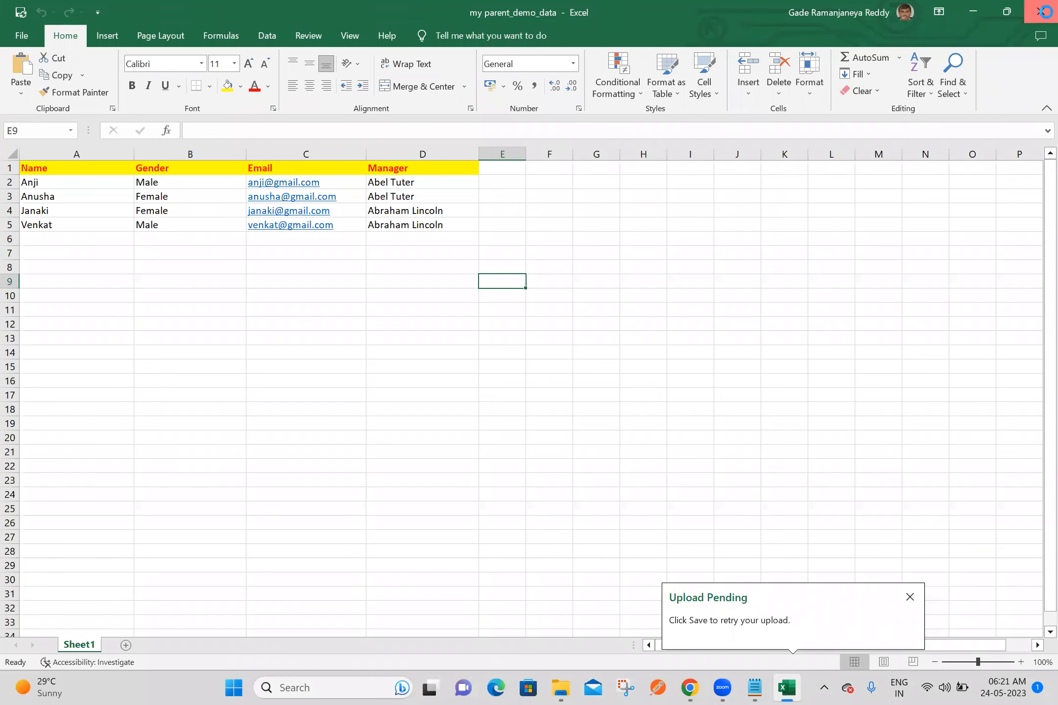
click(1038, 13)
Step: Rename the my parent_demo_data workbook as Ashok IT Demo Data and move it to an empty area of the desktop
click(796, 202)
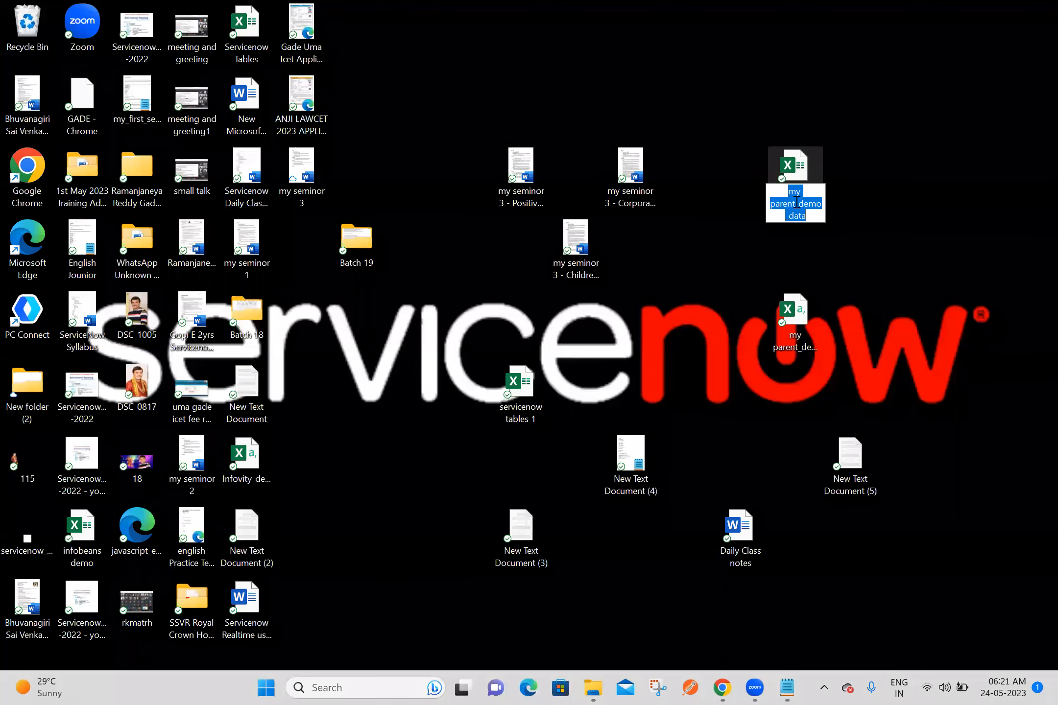
text(Ashok)
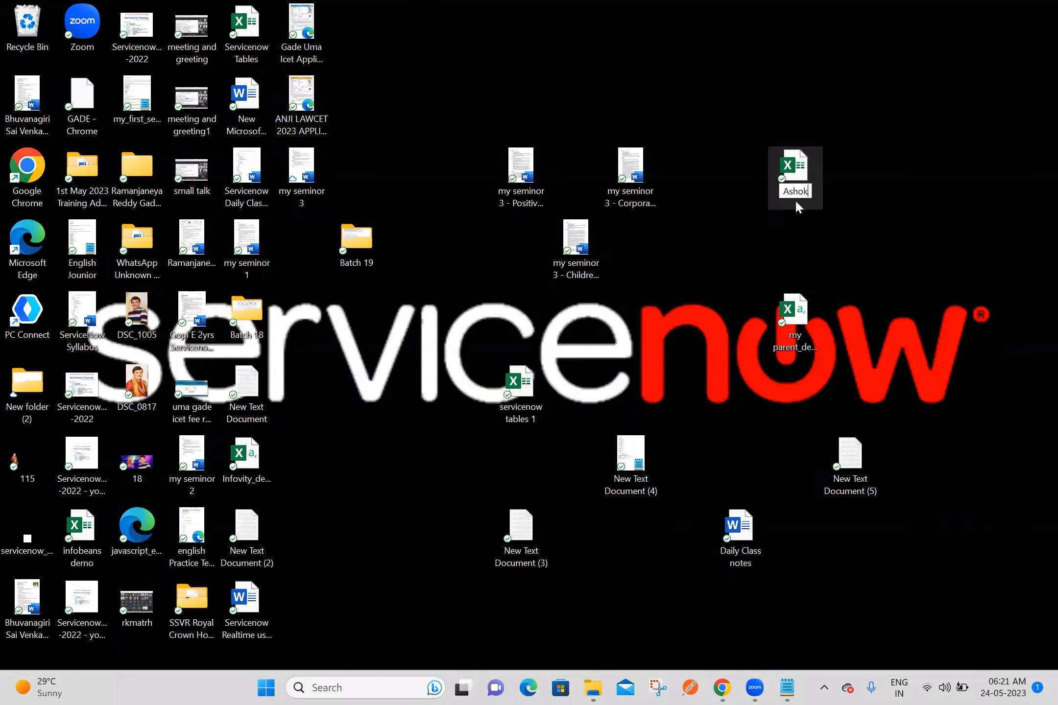
text( IT Demo Data)
key(Return)
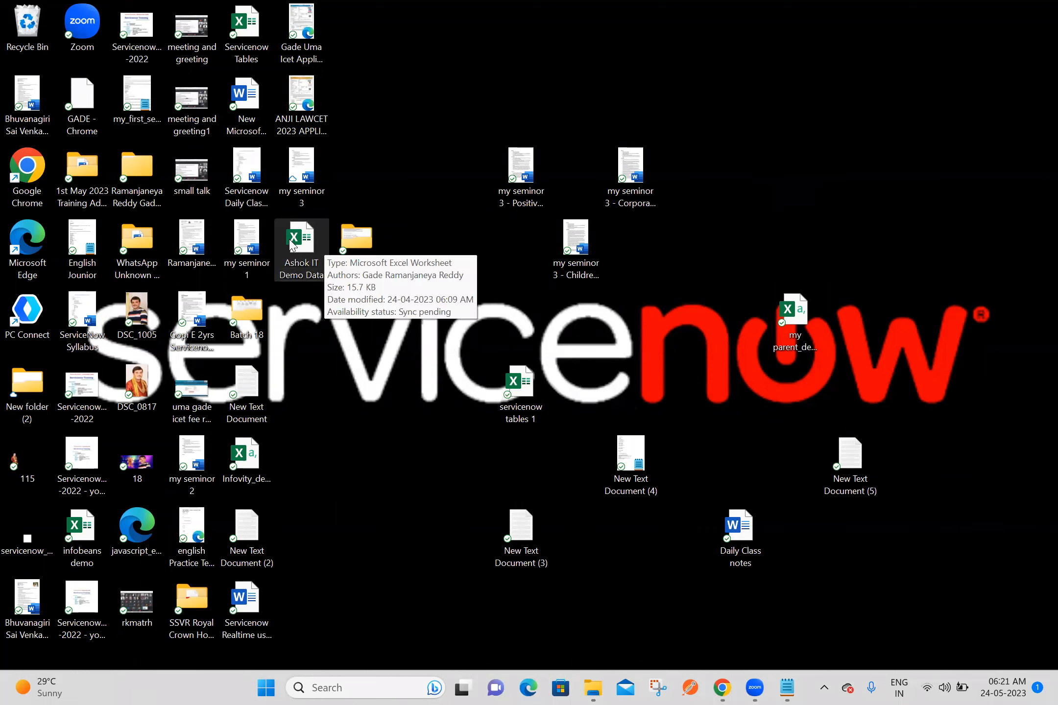
drag(292, 243, 835, 169)
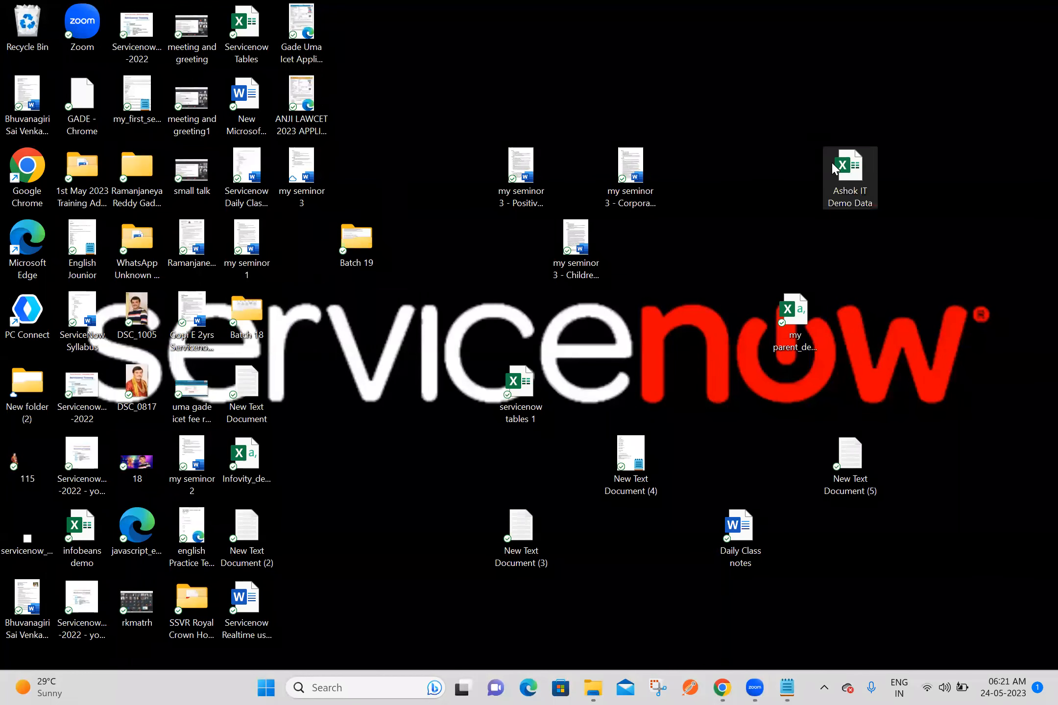
Step: Open the Ashok IT Demo Data workbook, examine its columns and rows, and switch back to the browser
double_click(846, 189)
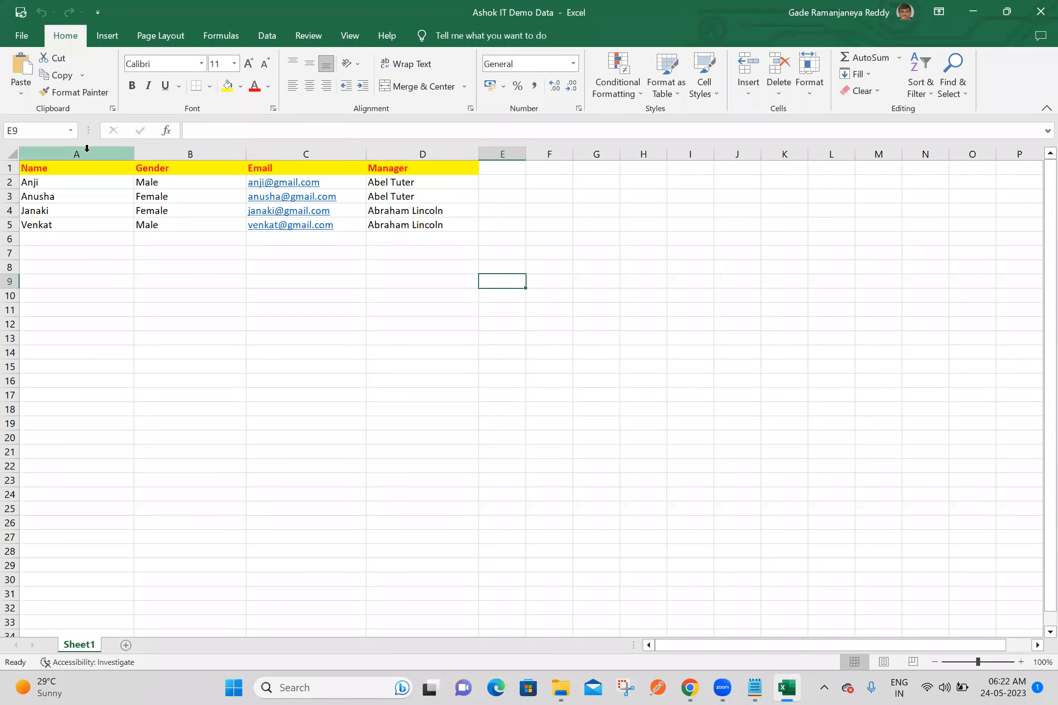
click(447, 295)
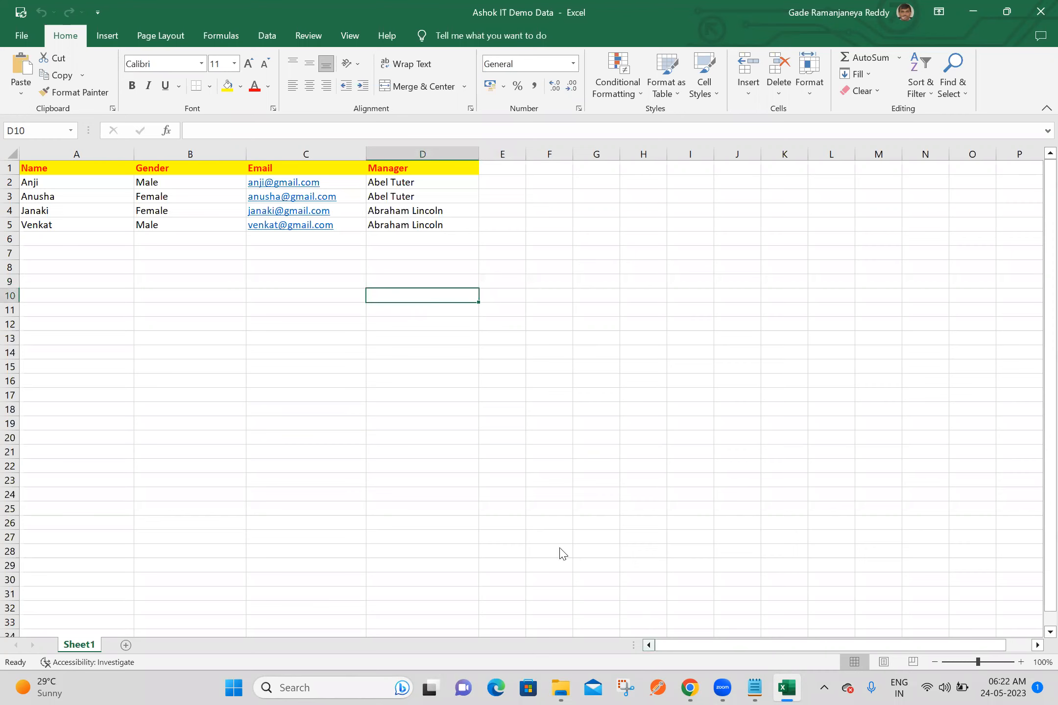
click(544, 214)
key(alt+Tab)
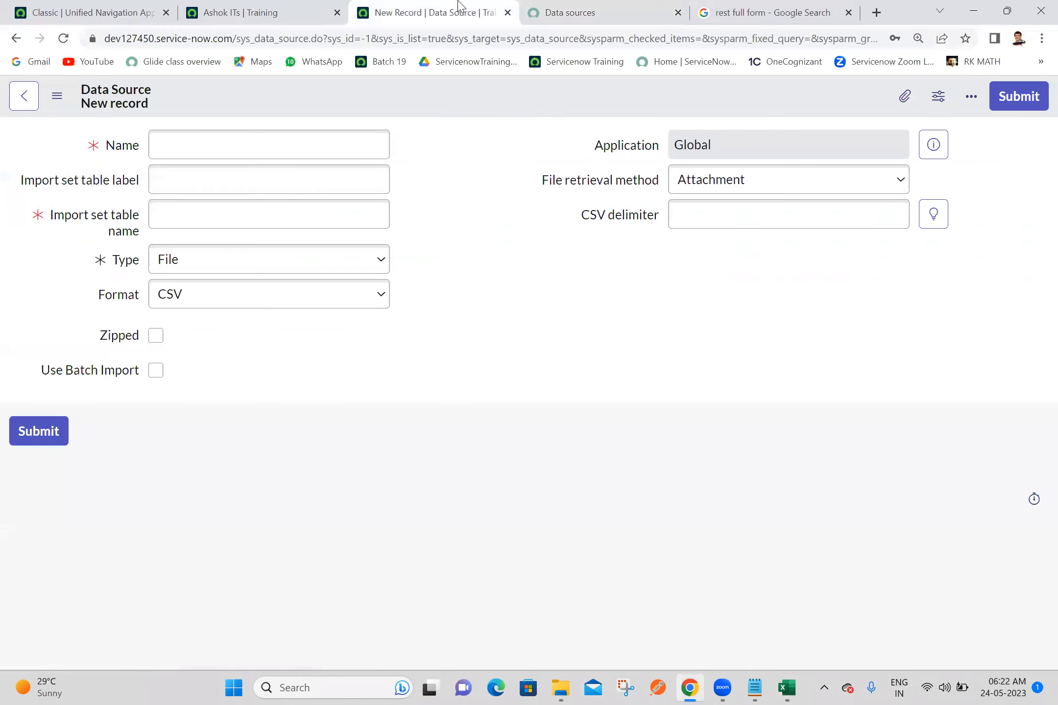
Step: Close the browser tabs after the new Data Source record, check the Ashok ITs list, and return to the new record
right_click(457, 6)
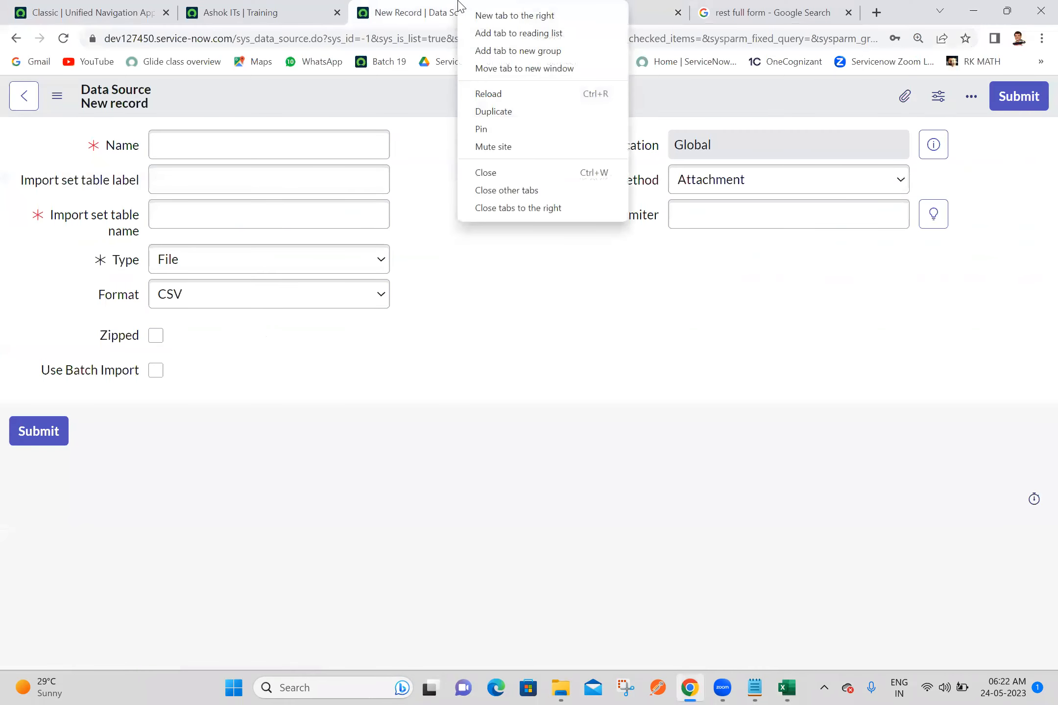
click(538, 209)
click(318, 10)
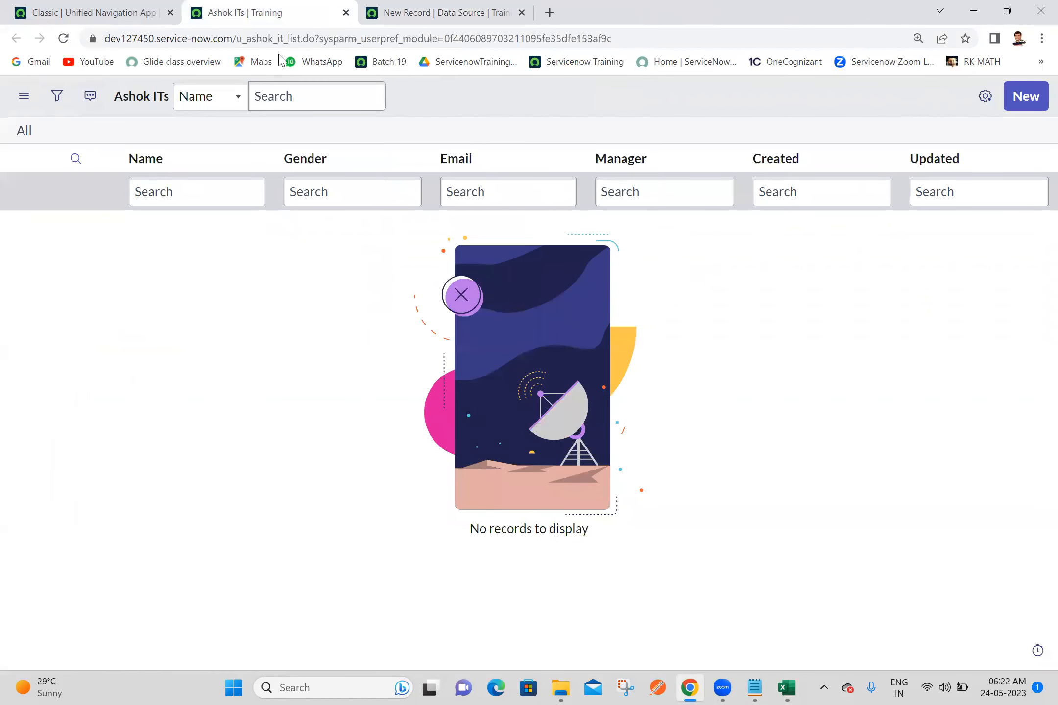
click(455, 10)
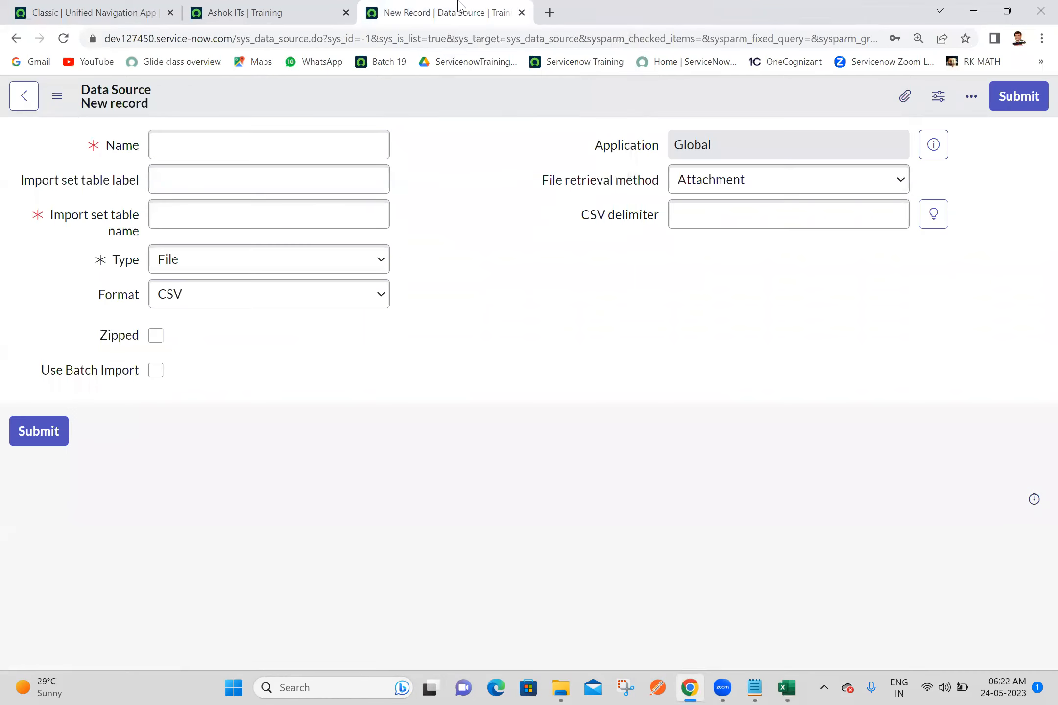
Step: Name the new data source Ashok IT Data Source 1
click(219, 149)
text(Ashok IT Data Source 1)
click(486, 175)
Step: Copy the data source's name into its import set table label, Ashok IT Data Source 1
double_click(283, 141)
click(283, 141)
key(ctrl+c)
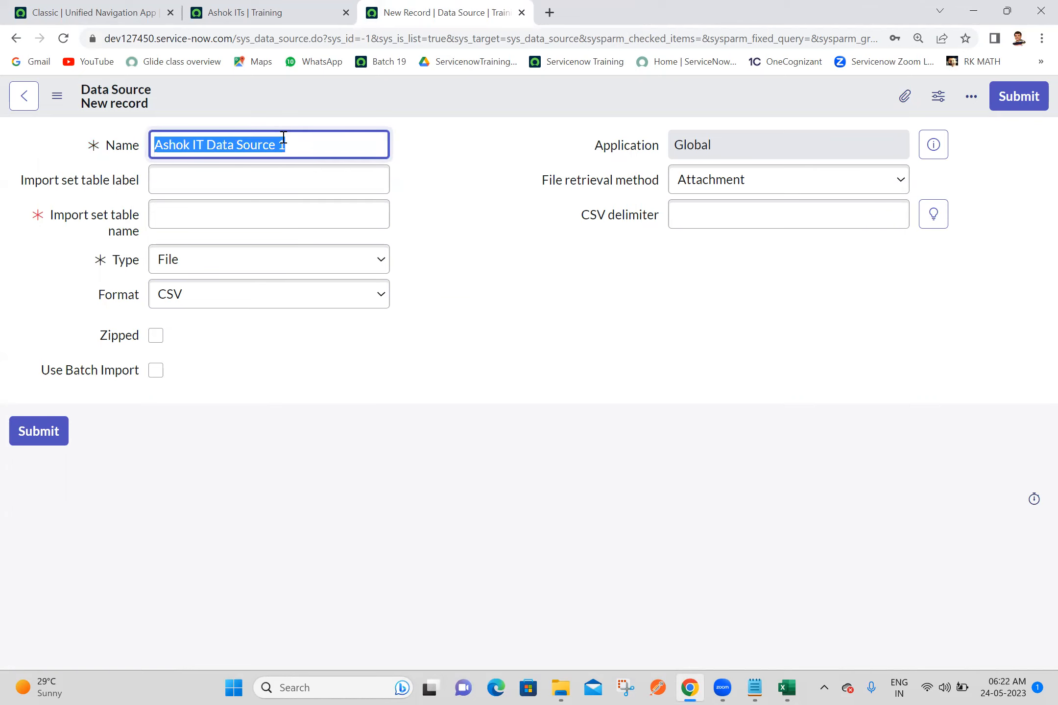
click(289, 185)
key(ctrl+v)
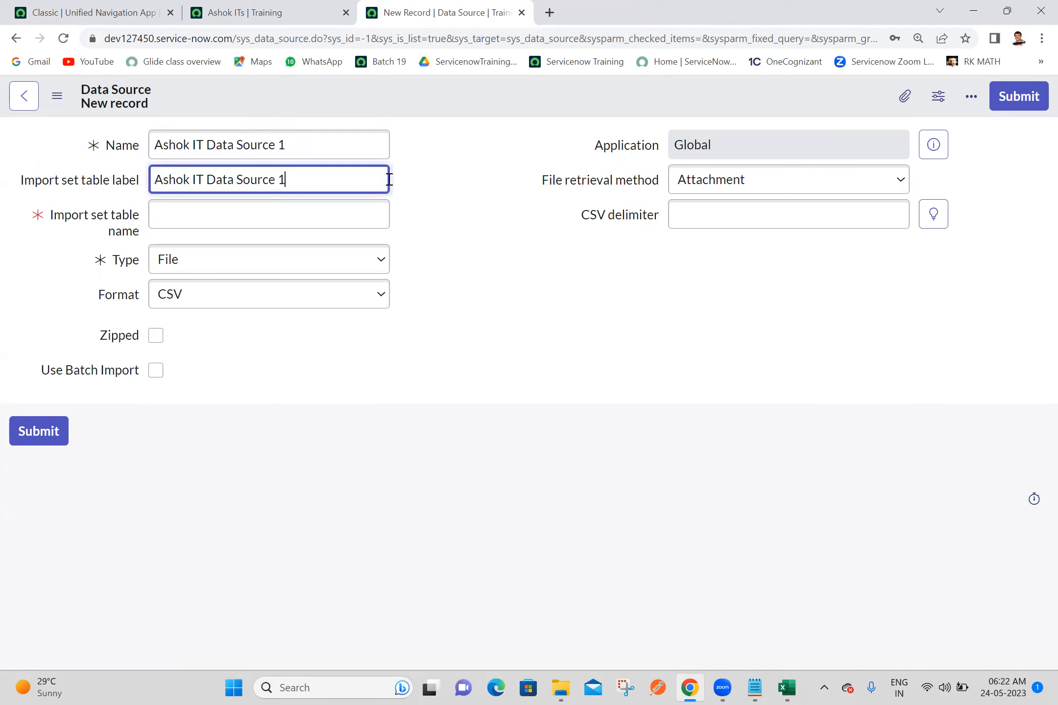
click(473, 165)
Step: Examine the import set table name generated from the label
double_click(331, 216)
click(439, 212)
click(292, 208)
double_click(293, 204)
click(461, 198)
click(328, 202)
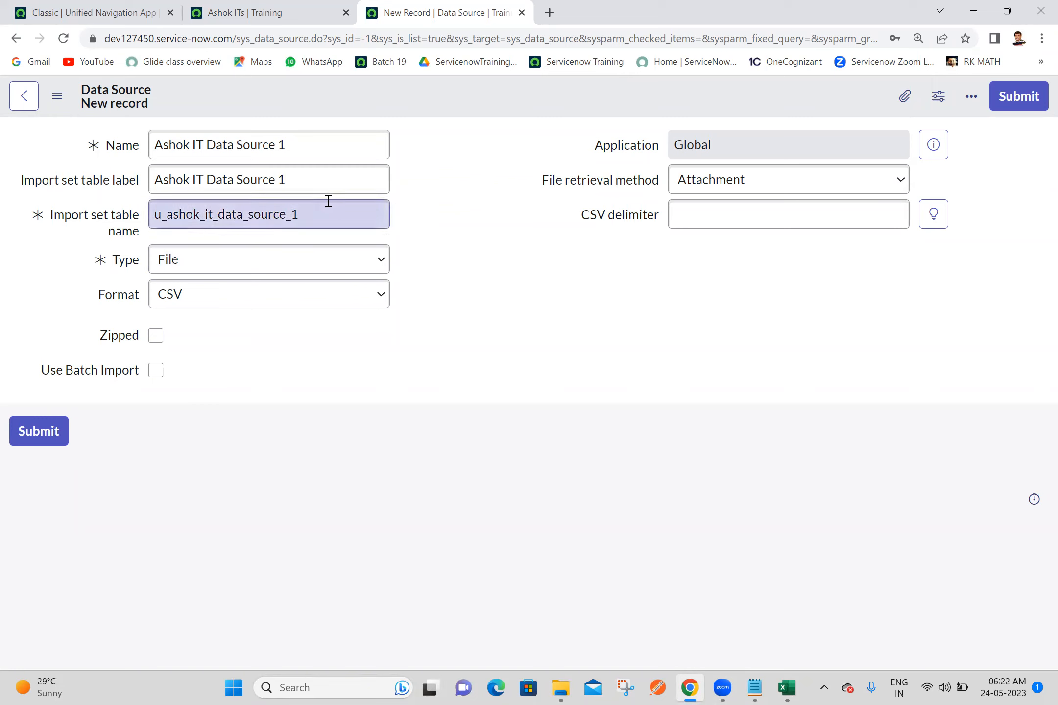
double_click(336, 212)
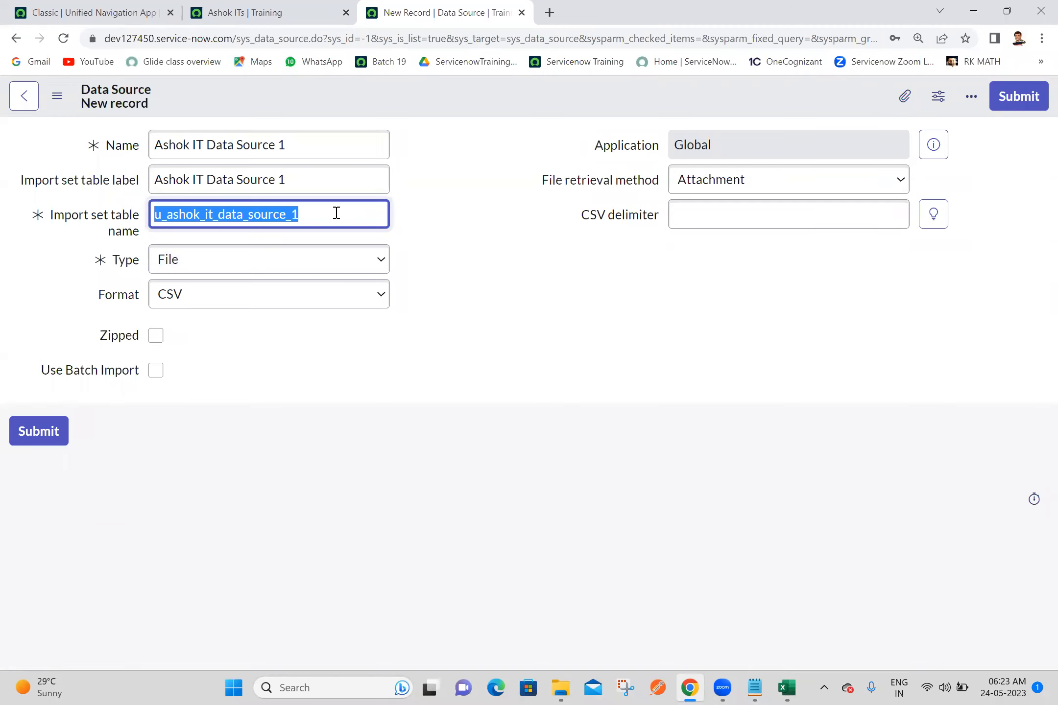
click(485, 209)
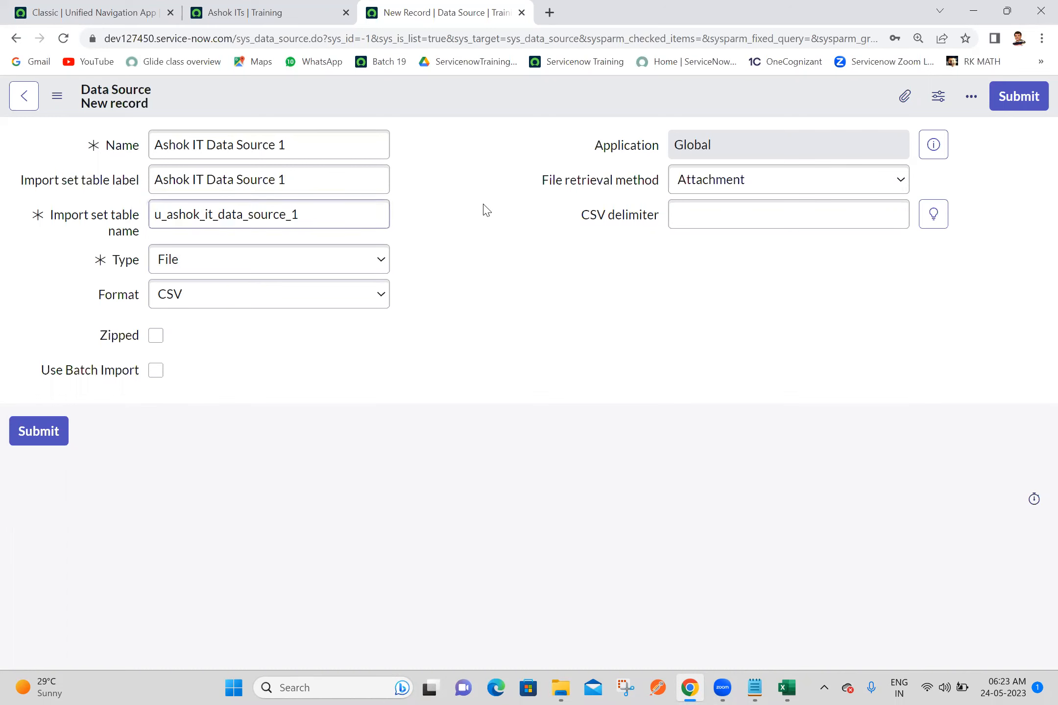
Step: Set the data source's format to Excel (.xlsx/.xls), view the file retrieval methods, and keep Attachment
click(165, 303)
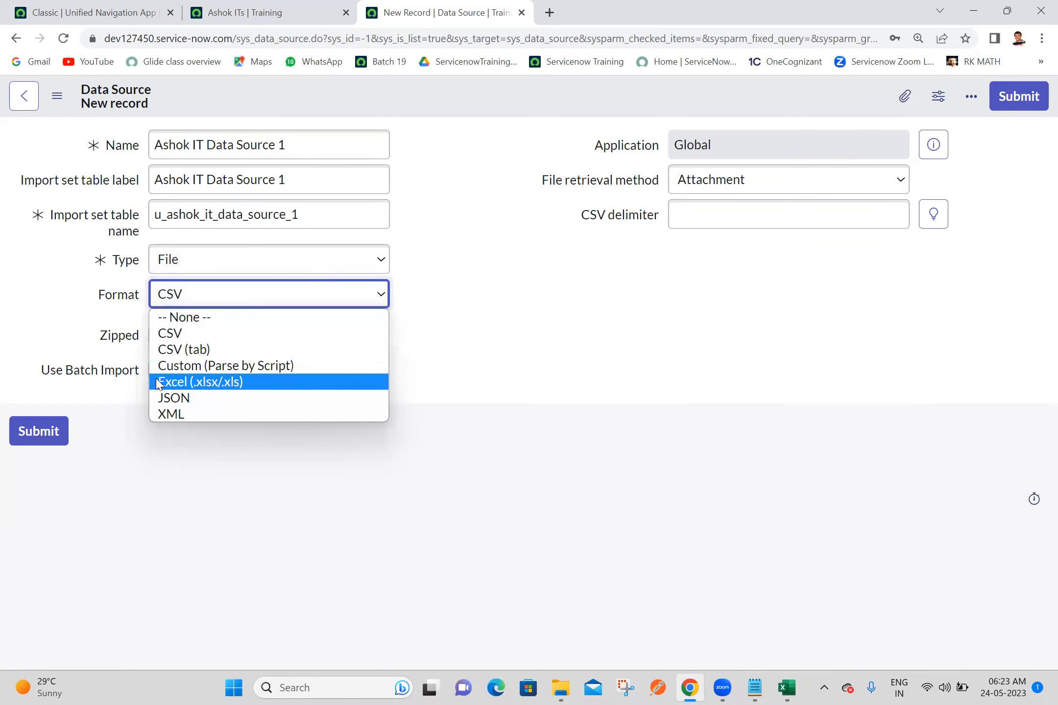
click(211, 382)
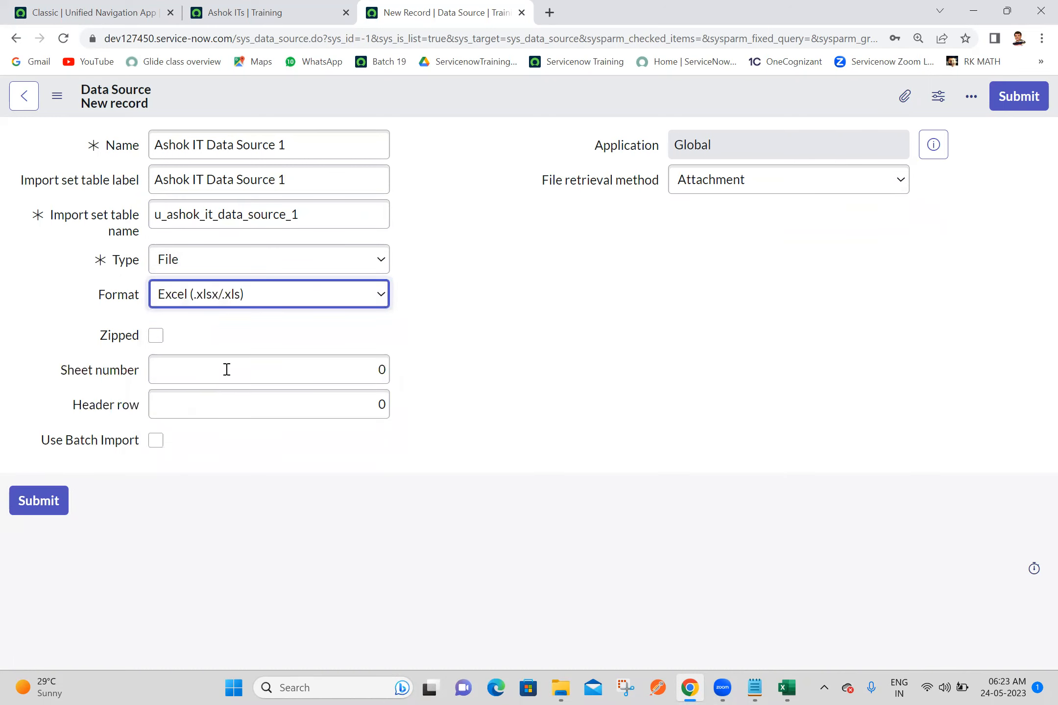
click(469, 205)
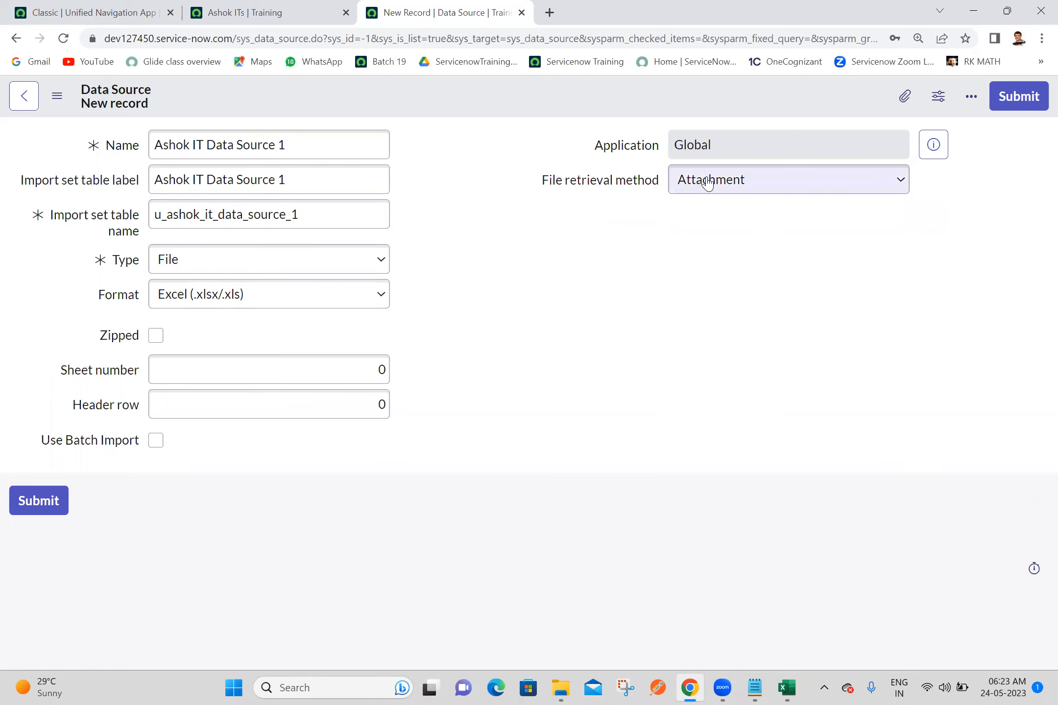
click(723, 179)
click(722, 180)
click(722, 179)
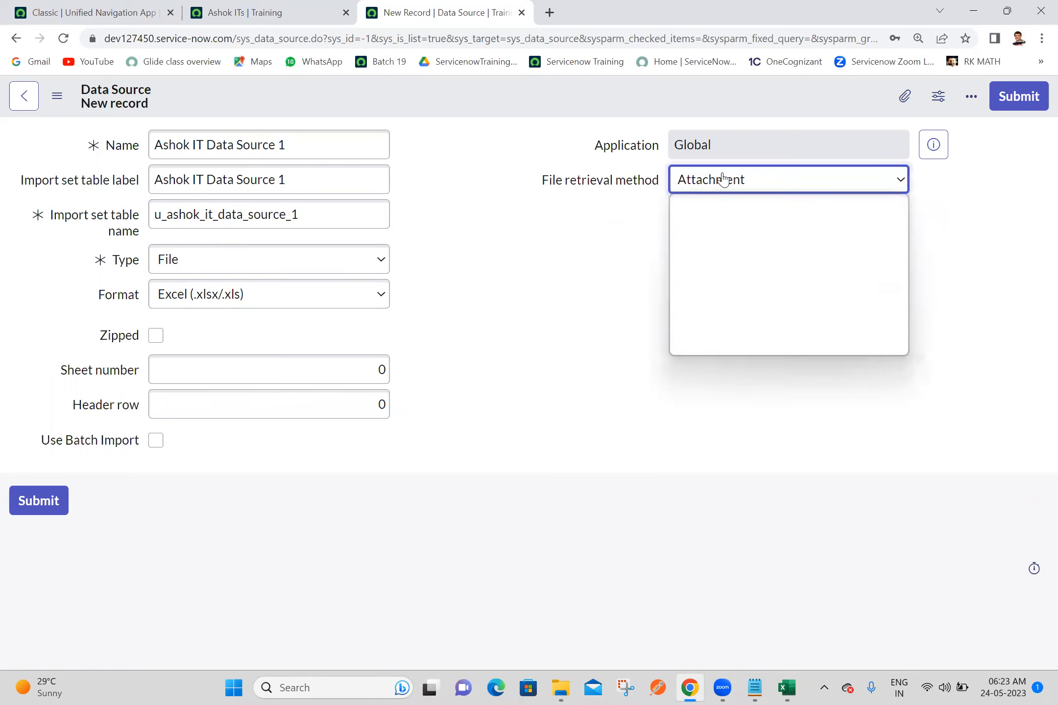
click(723, 179)
click(722, 180)
click(723, 180)
click(723, 180)
click(722, 180)
click(722, 179)
click(723, 179)
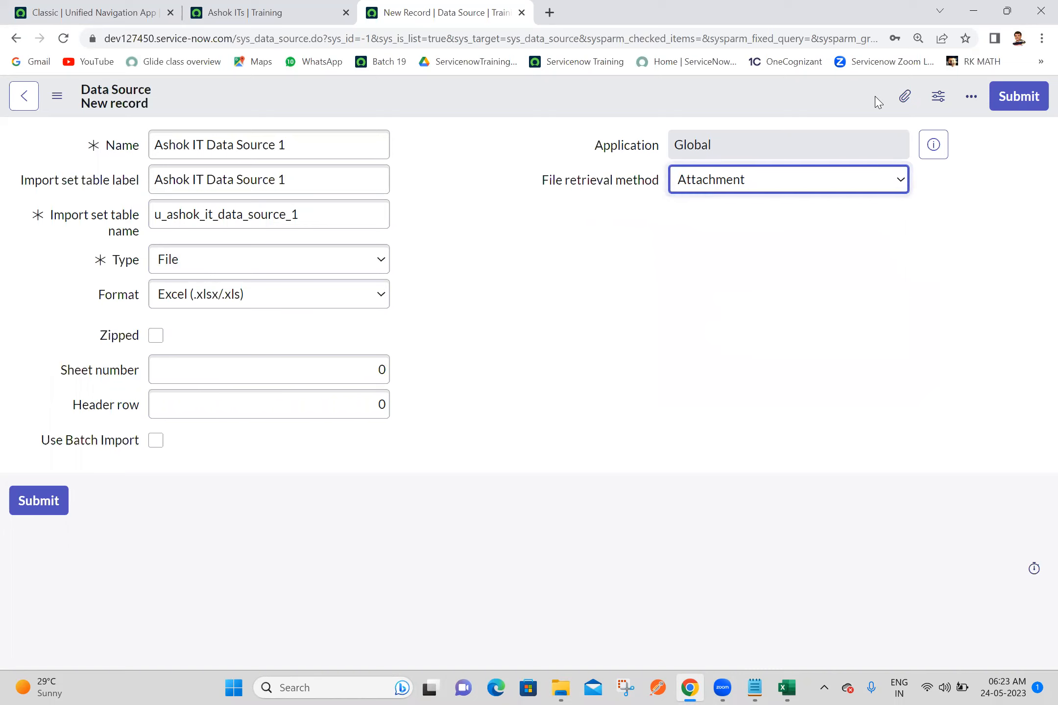
Step: Attach Ashok IT Demo Data.xlsx from the desktop to the data source, decline saving a password, and close the attachments dialog
click(892, 98)
click(892, 98)
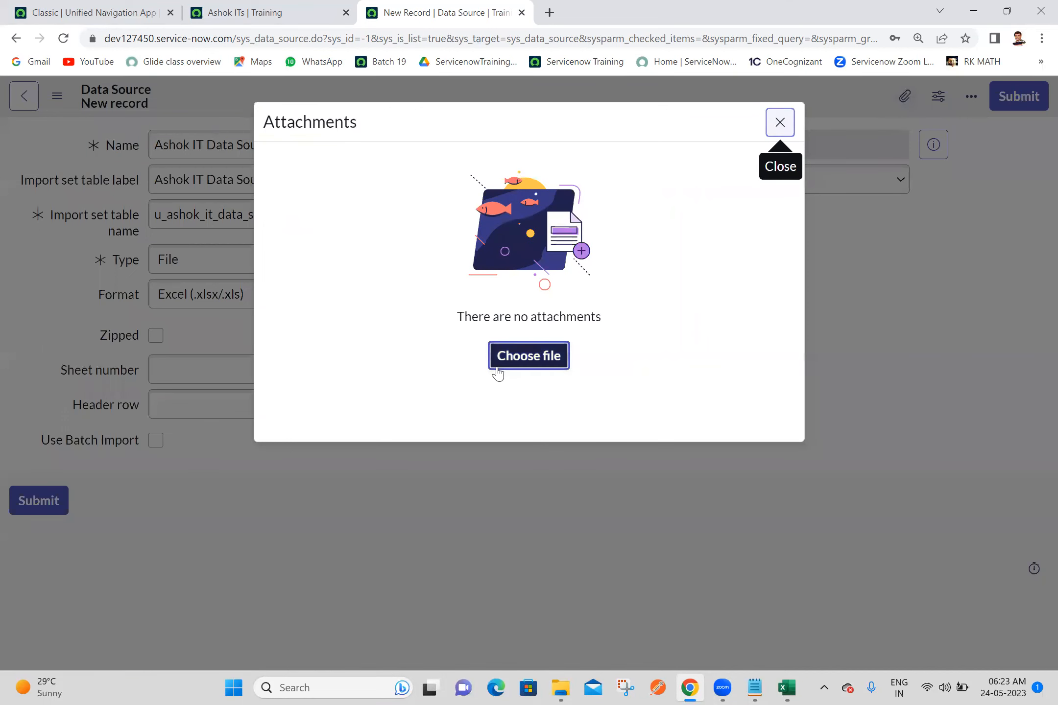
click(498, 373)
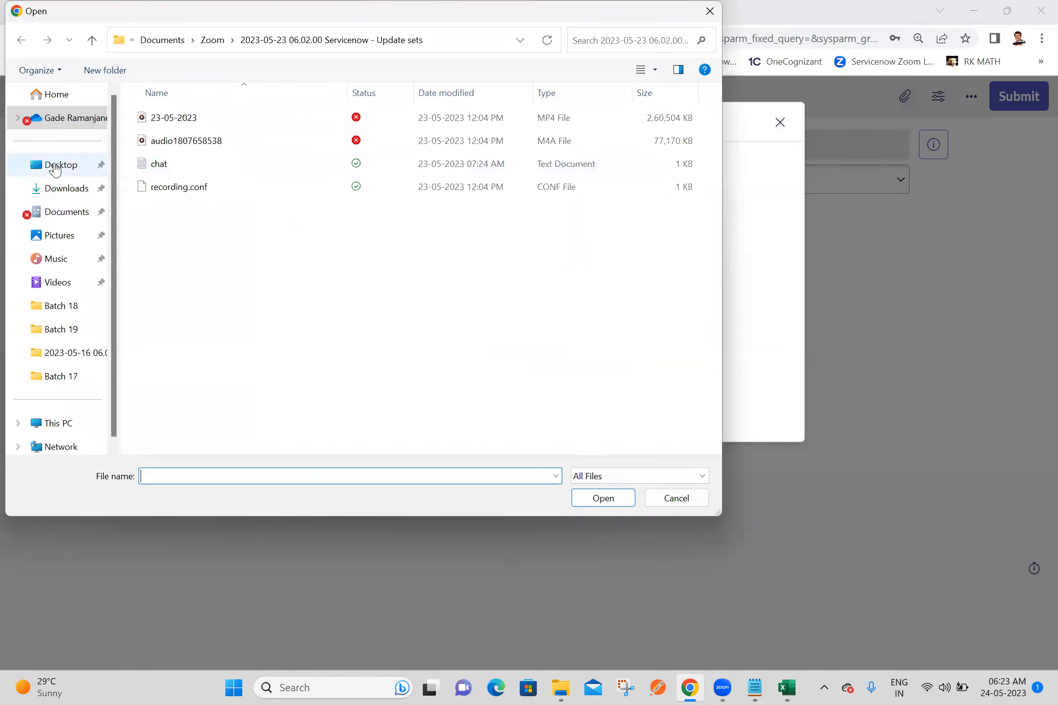
click(55, 166)
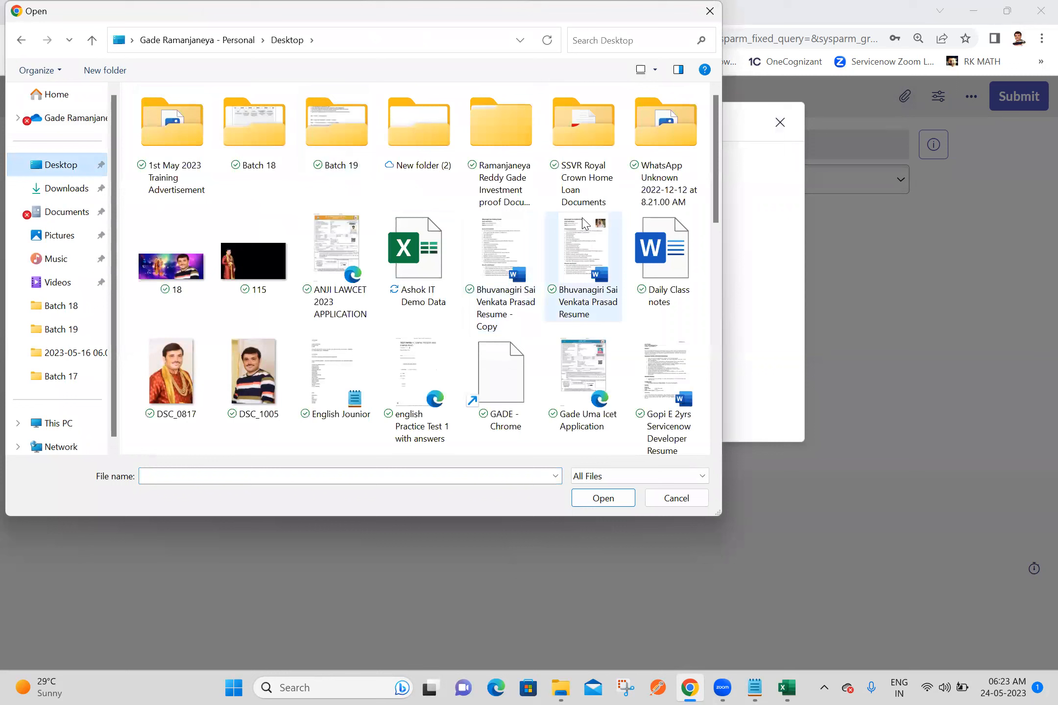
click(422, 250)
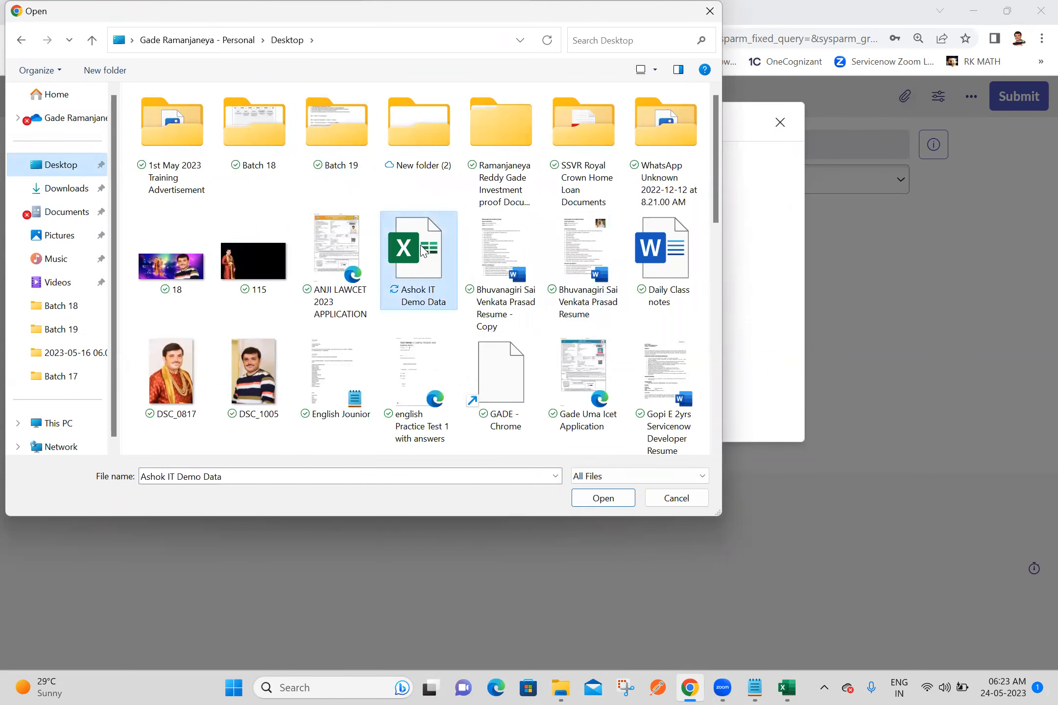
double_click(422, 250)
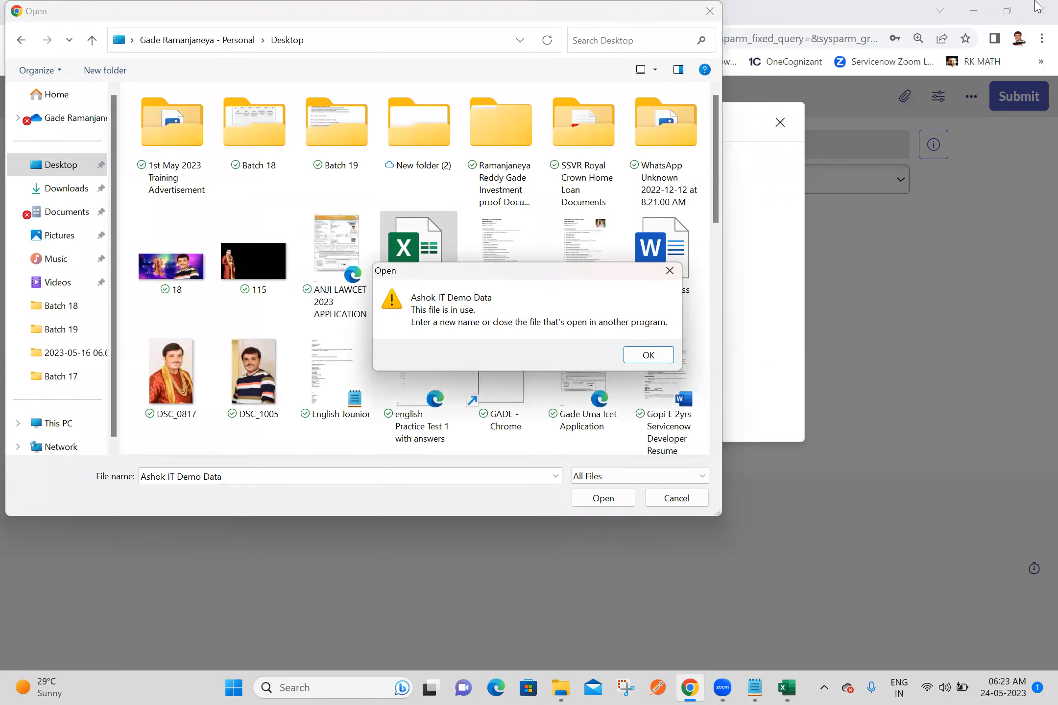
click(650, 360)
double_click(423, 279)
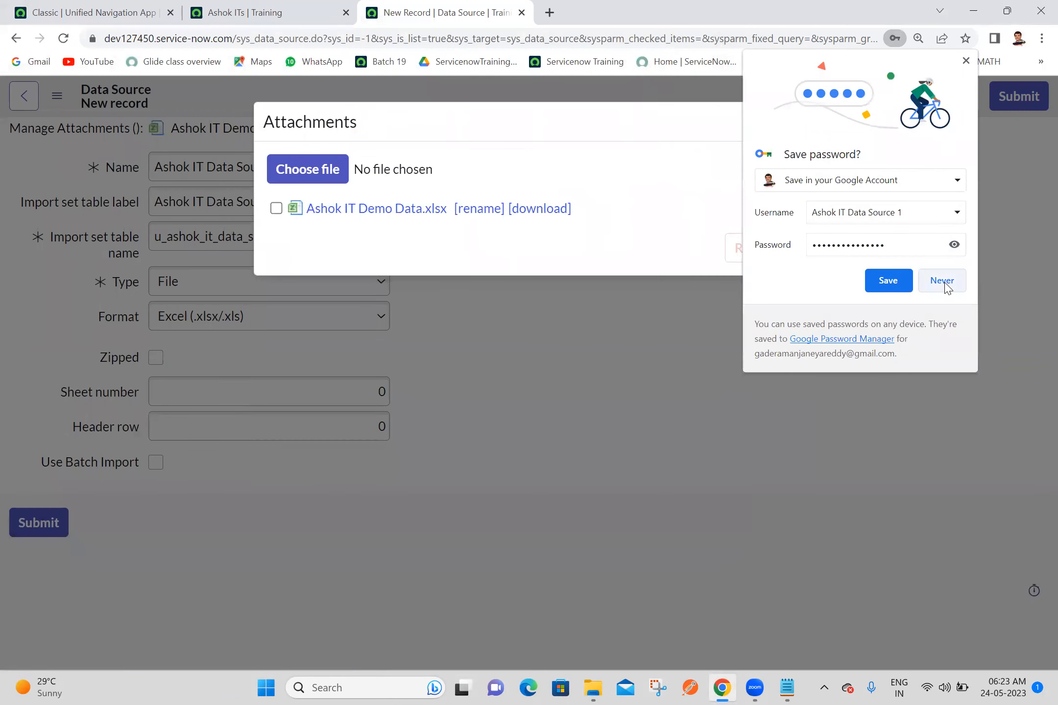
click(941, 281)
click(780, 122)
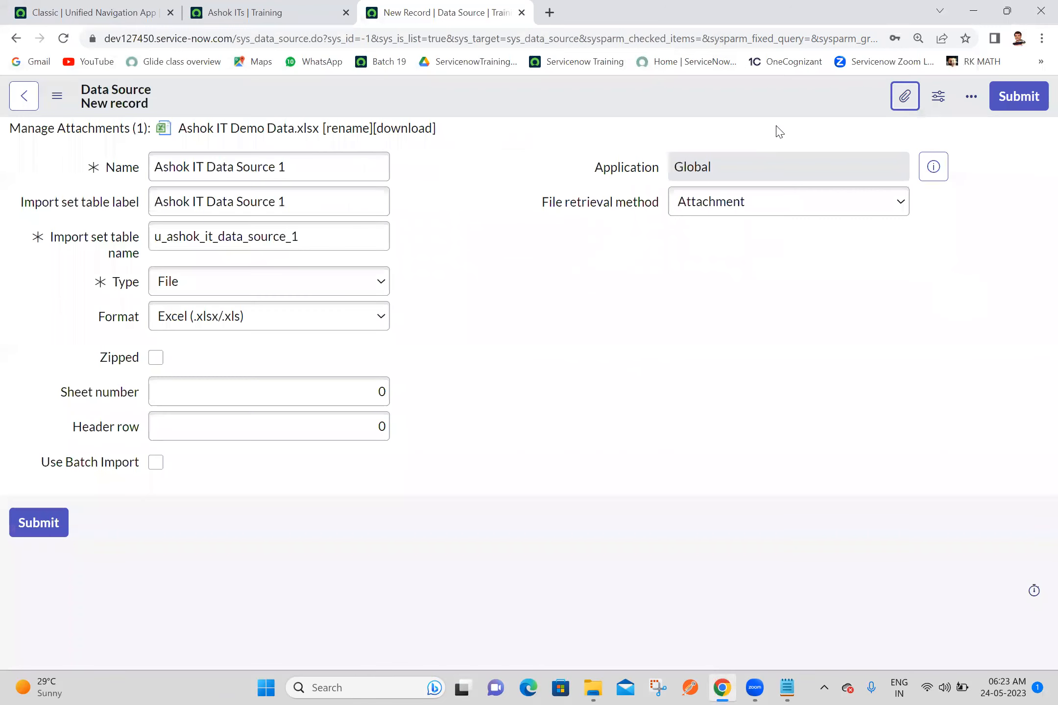
Step: Save the new data source while staying on its form, and review its import set table name and related links
click(534, 86)
right_click(543, 95)
click(553, 106)
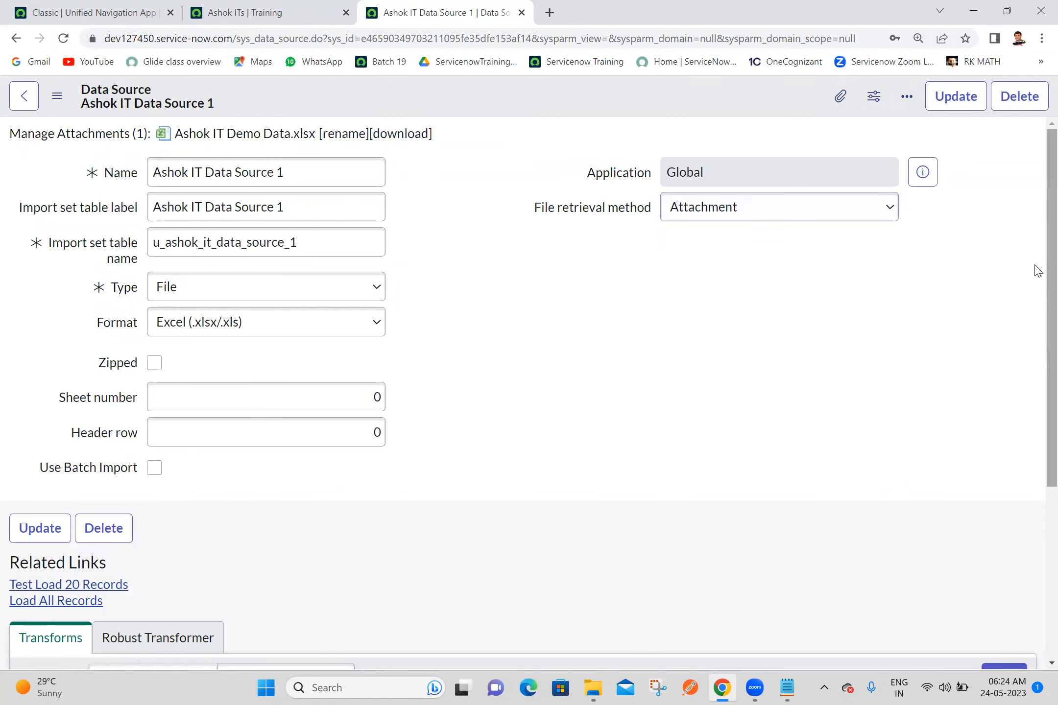
scroll(1034, 275, down, 4)
scroll(918, 193, up, 4)
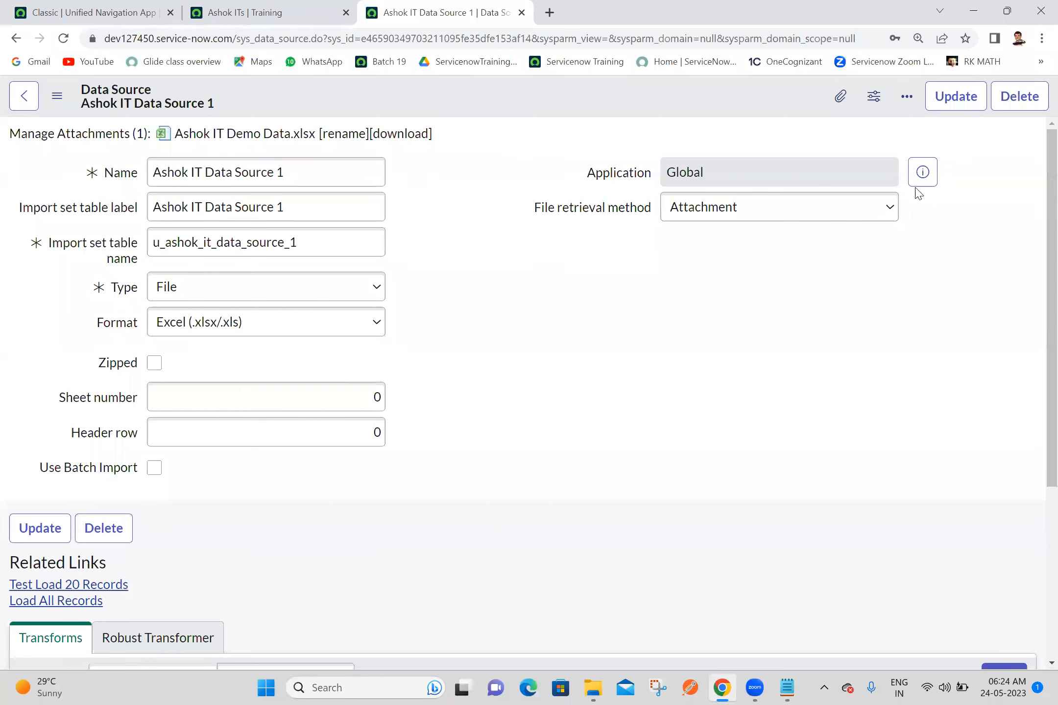
double_click(303, 244)
click(689, 365)
scroll(1034, 441, down, 5)
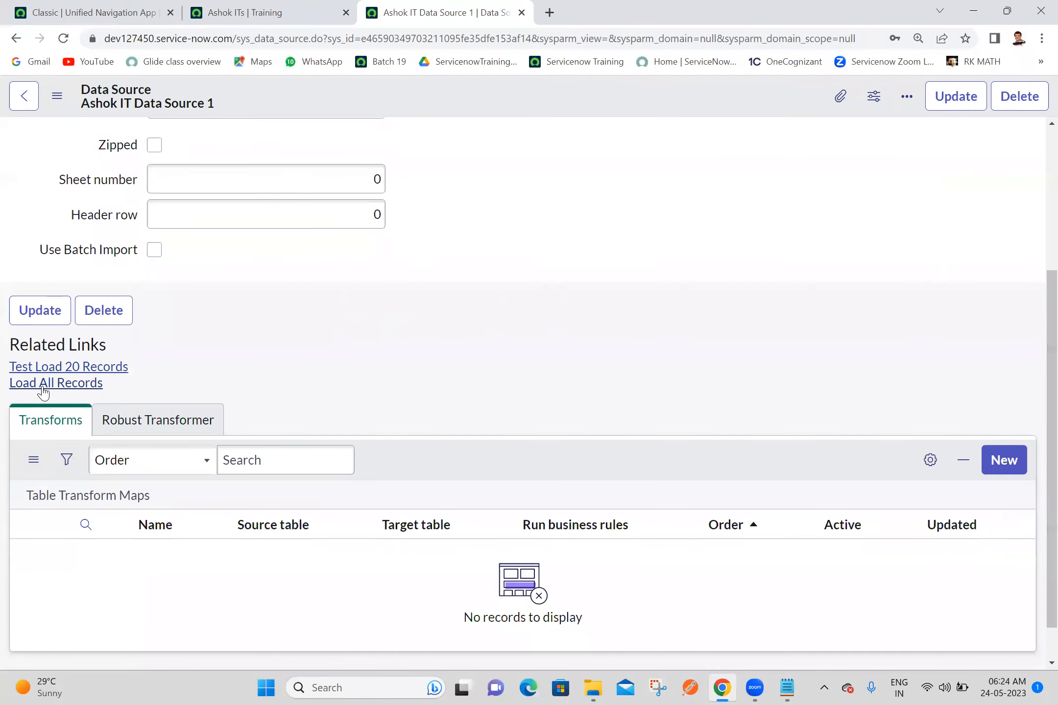
Step: Load all records of the Ashok IT data source into its import set table and review the processing message
click(44, 385)
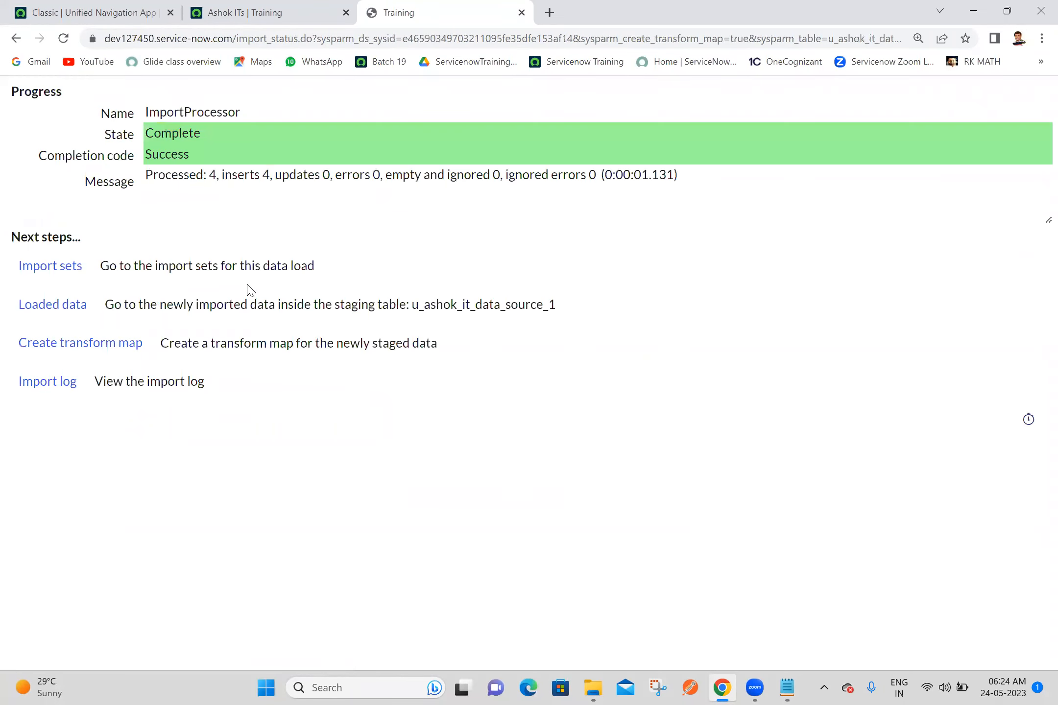
triple_click(176, 168)
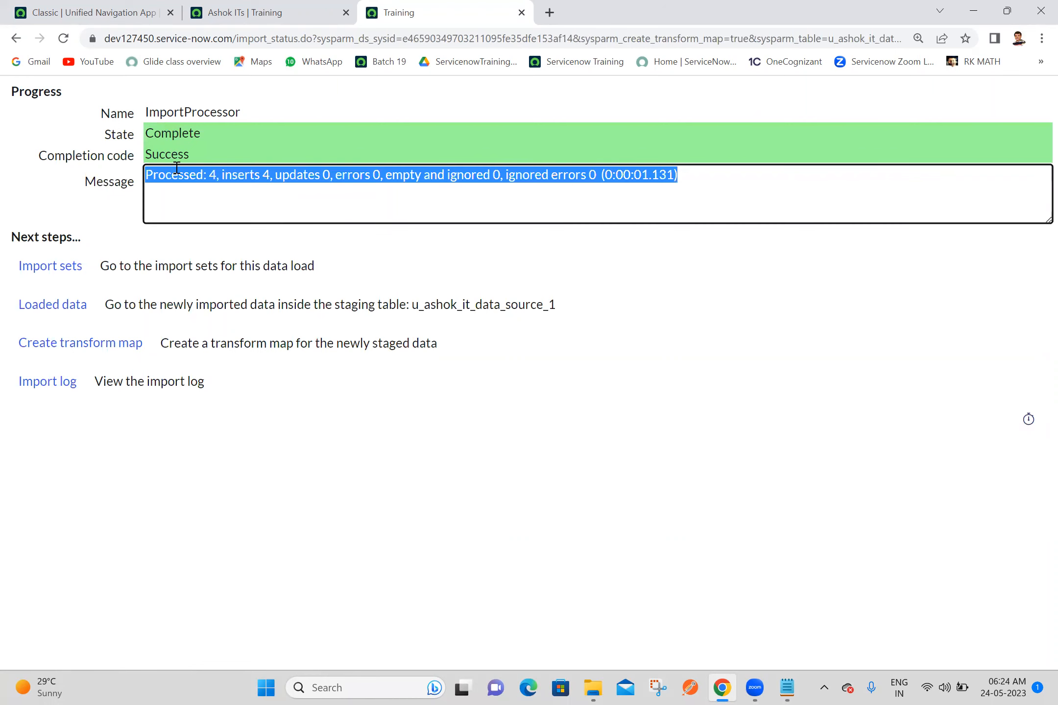
click(385, 479)
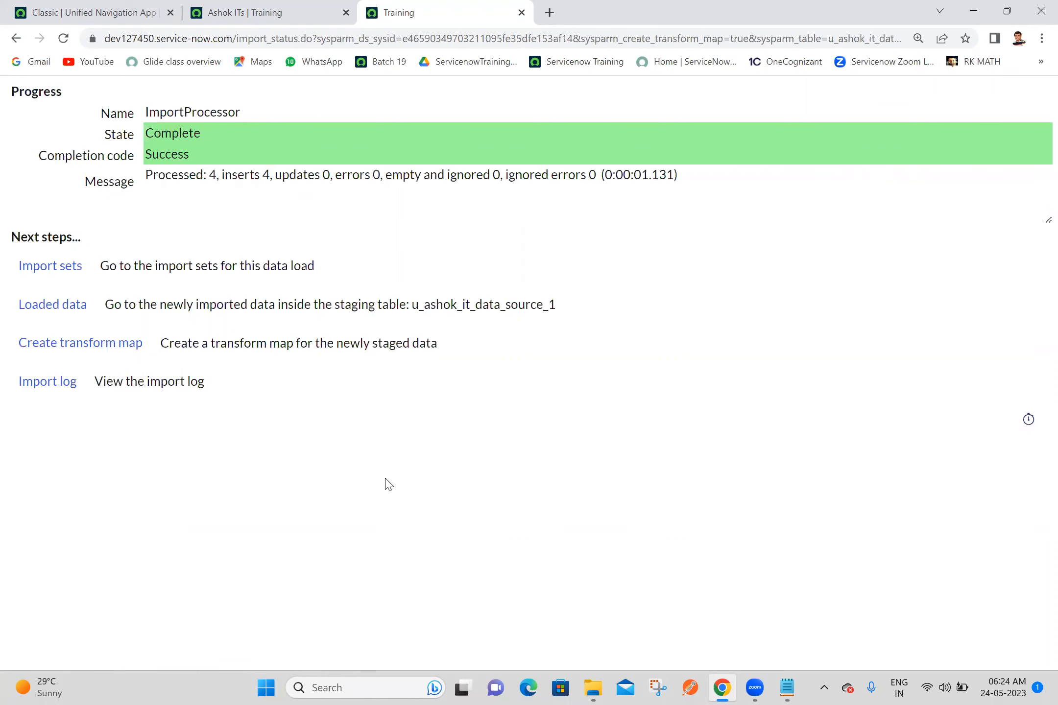
Step: Open the loaded data in the staging table and check the table name in the page address
ctrl+click(53, 308)
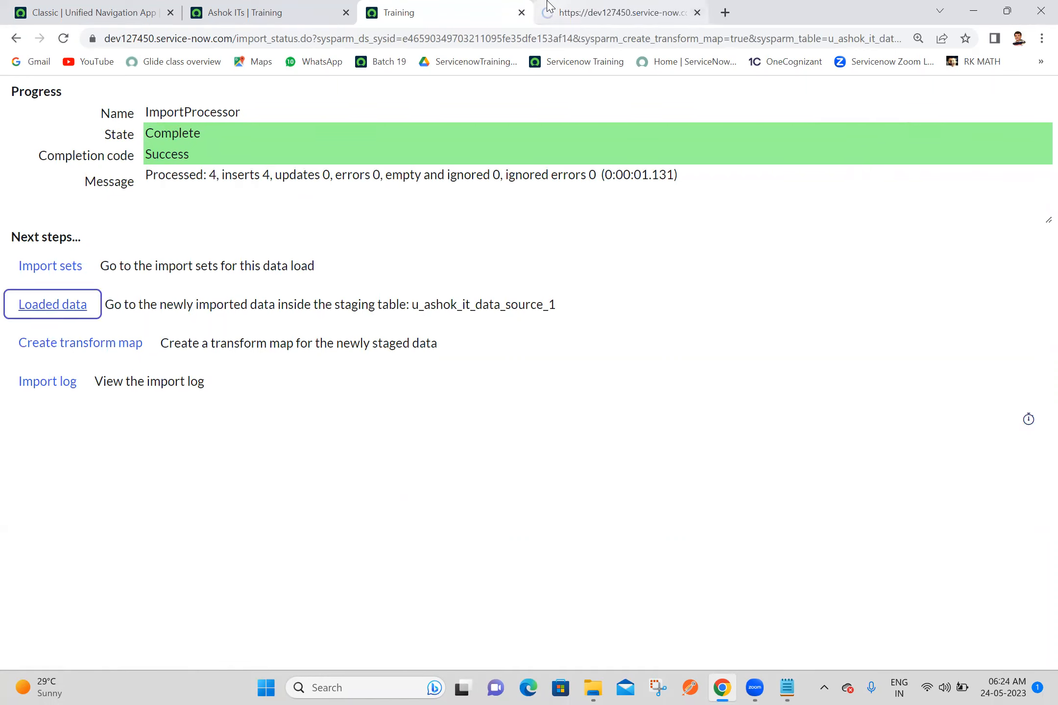
click(549, 6)
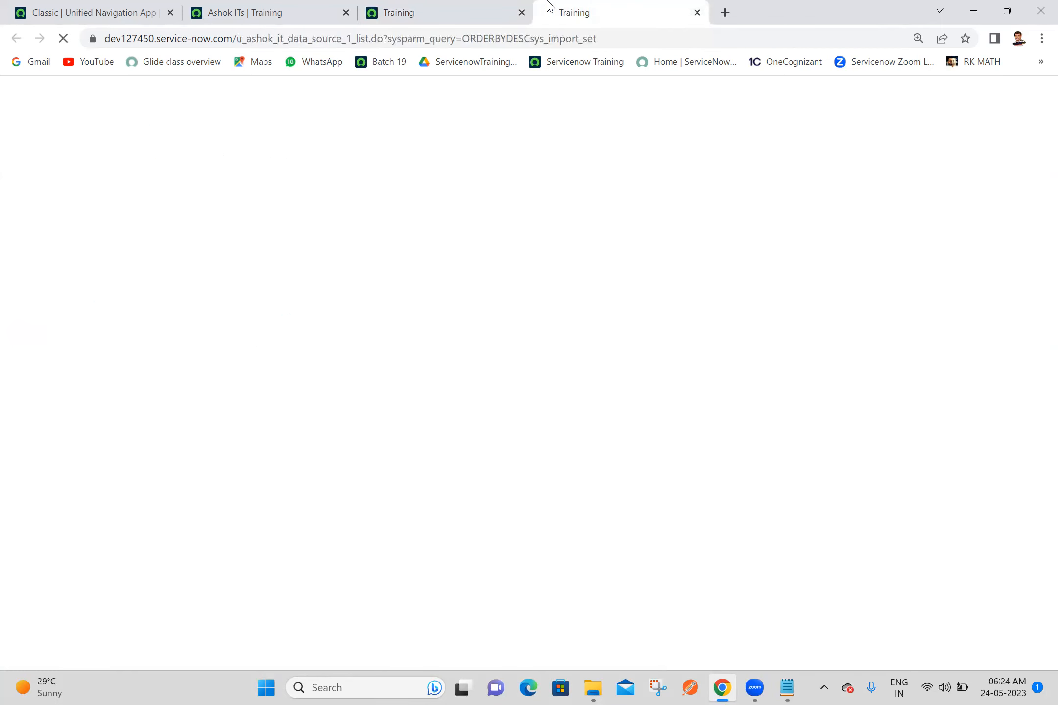
drag(237, 38, 351, 39)
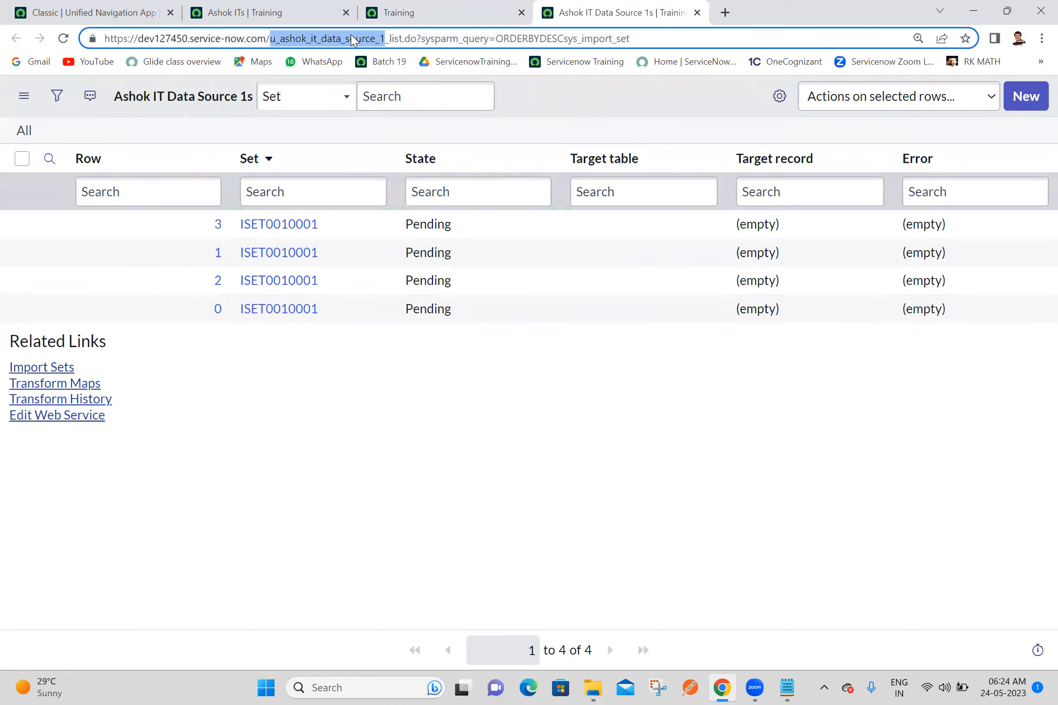
click(196, 194)
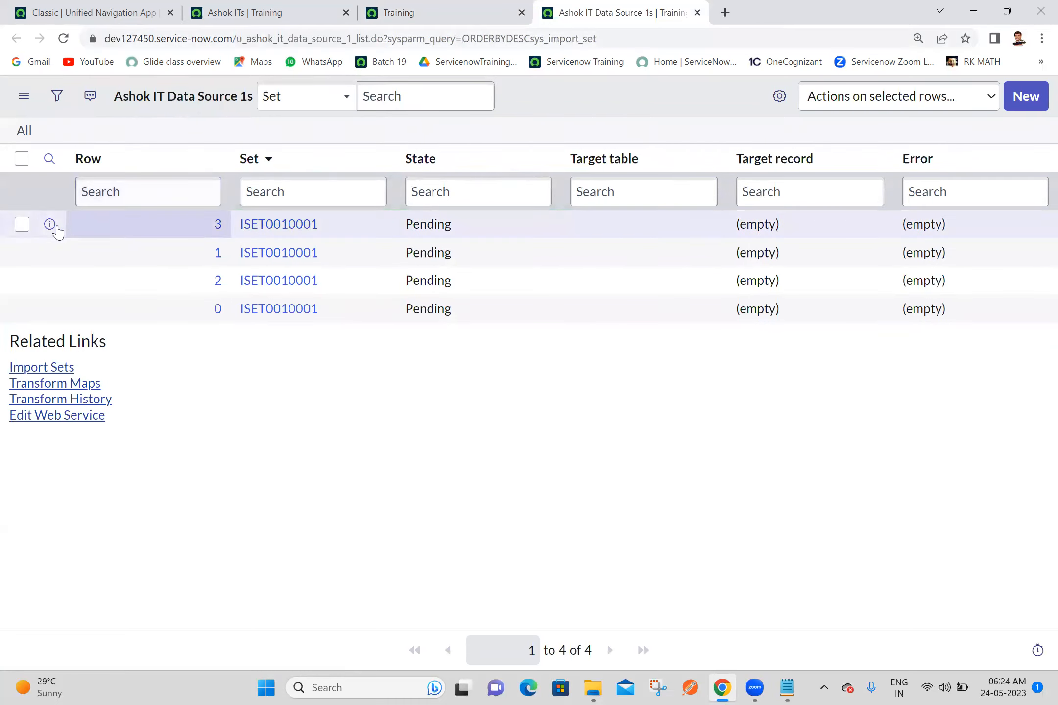
Step: Preview each staged record in turn to examine its name, gender, manager and email, and close the last preview
click(48, 226)
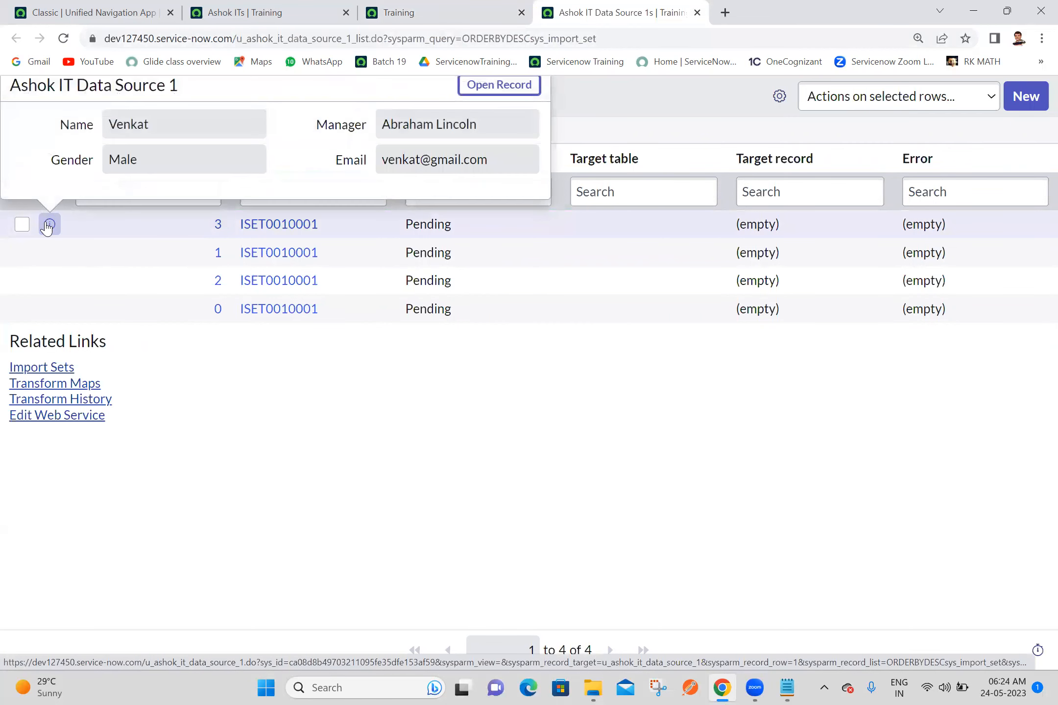
click(48, 253)
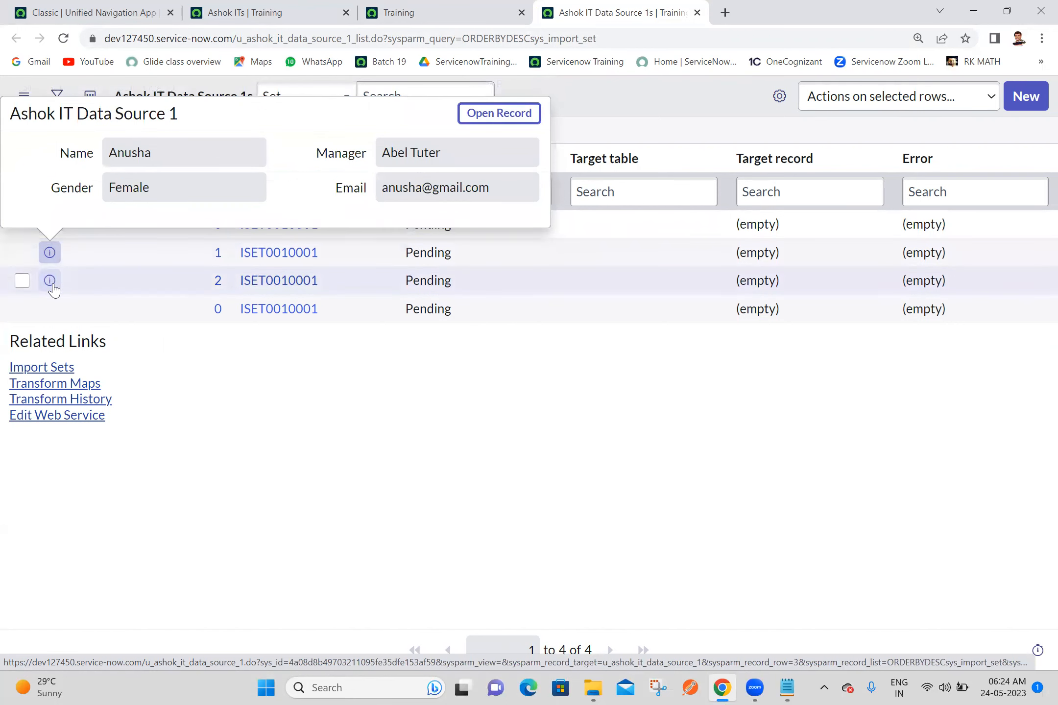
click(50, 281)
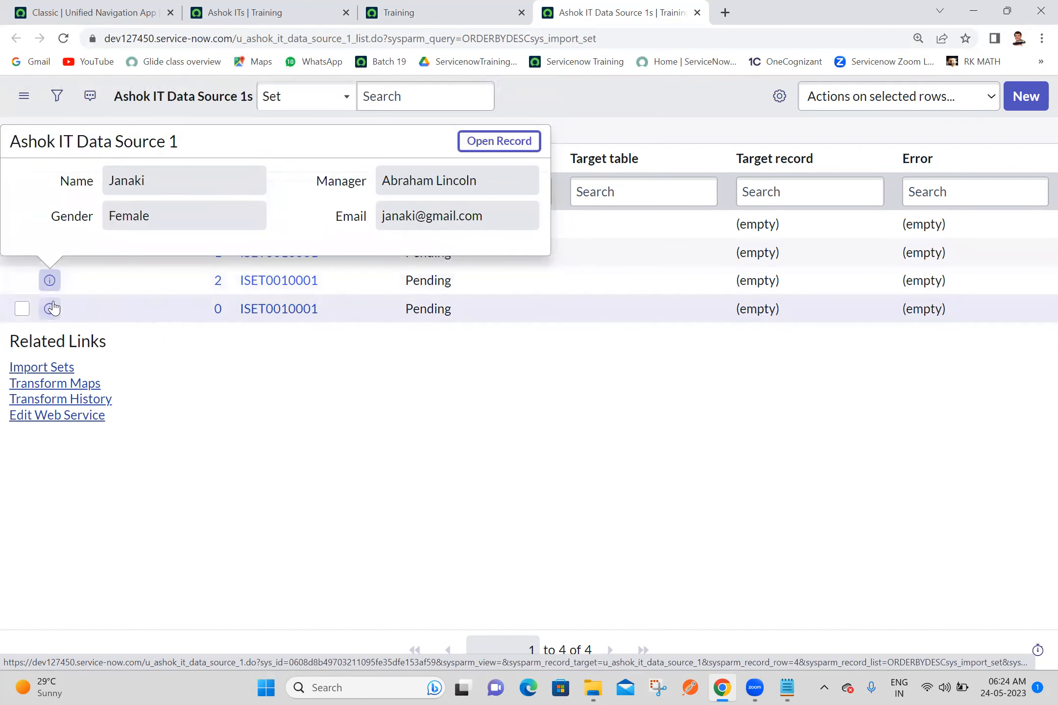
click(49, 309)
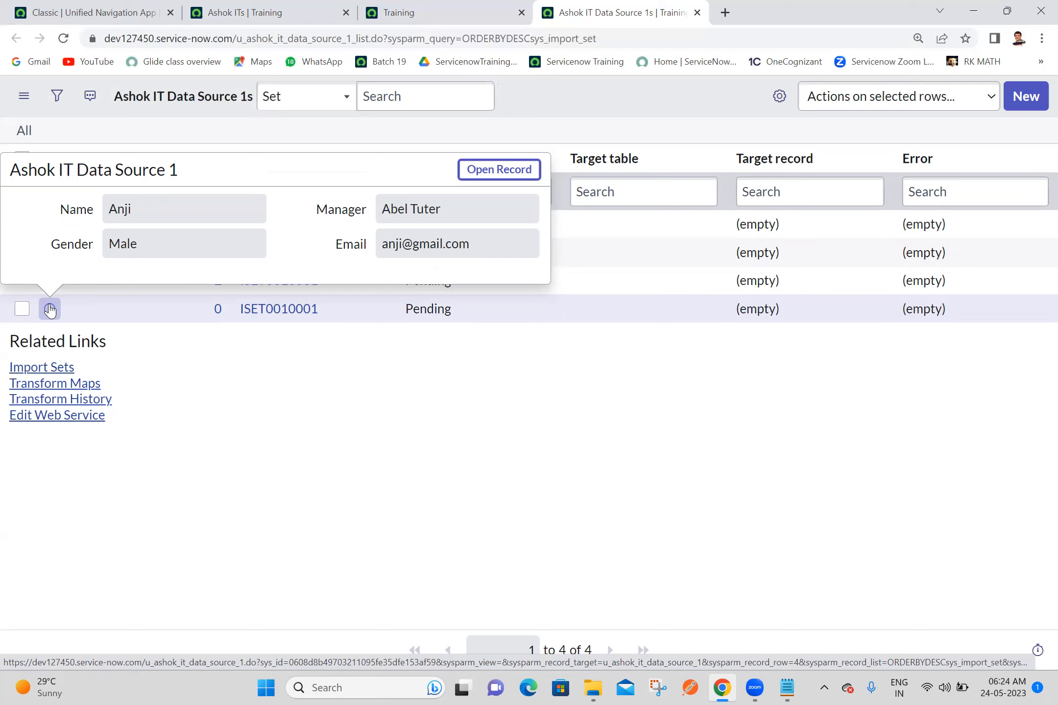
click(405, 495)
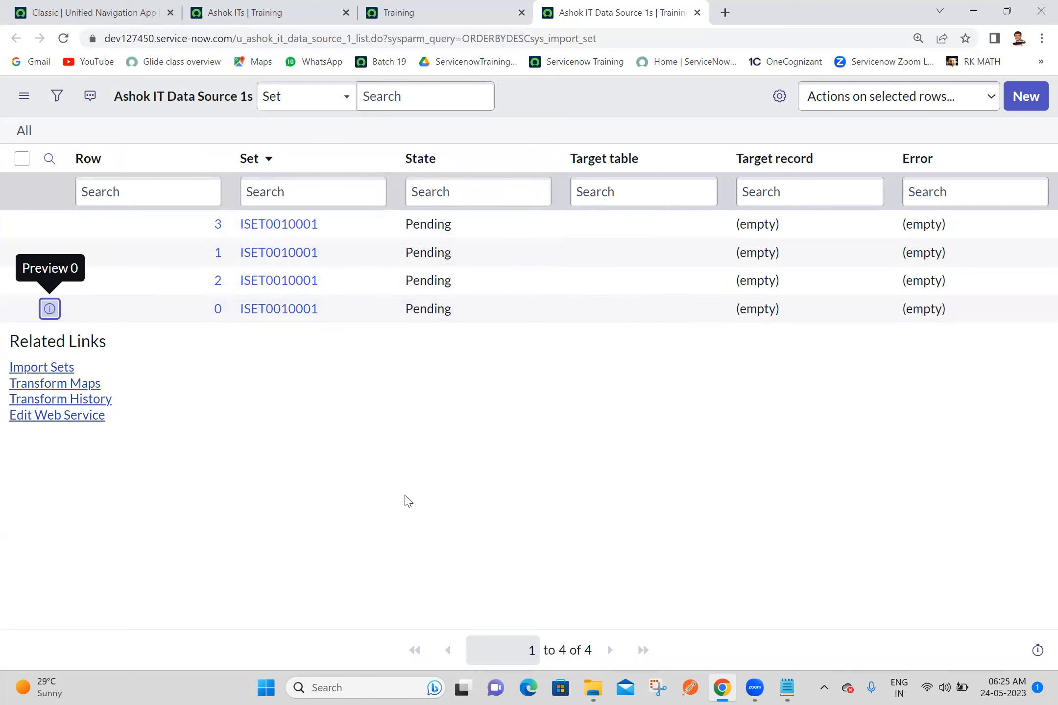
Step: Revisit the import progress page, and search the main ServiceNow page's application navigator for "transform map"
click(432, 10)
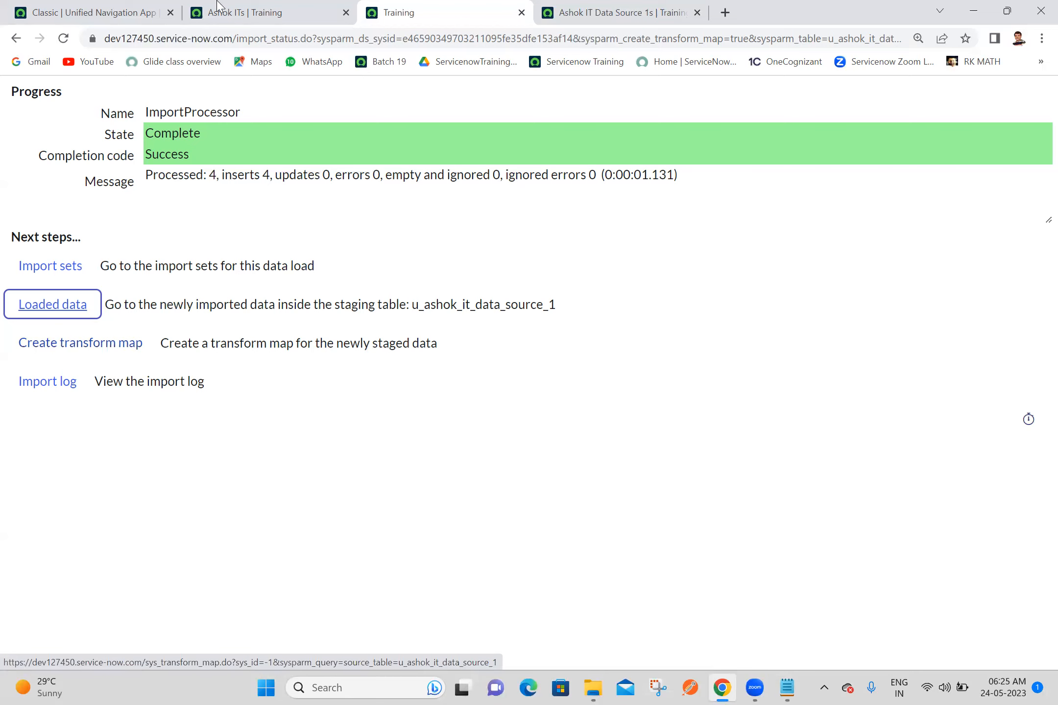
click(278, 10)
click(91, 11)
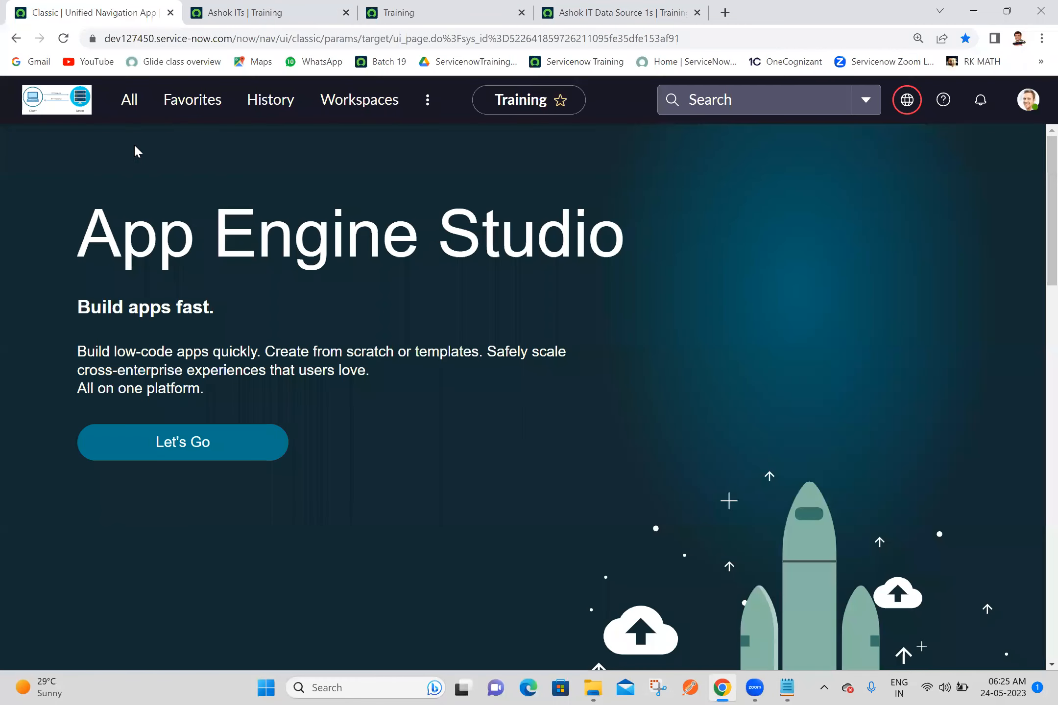
click(139, 108)
click(151, 164)
text(tr)
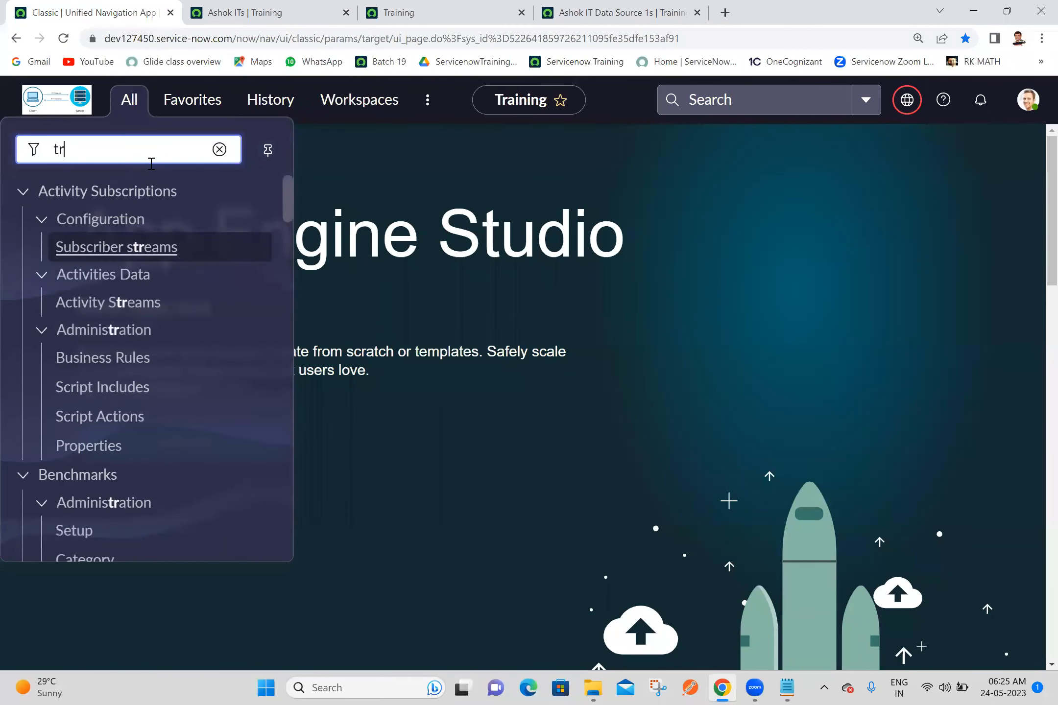
text(ansf)
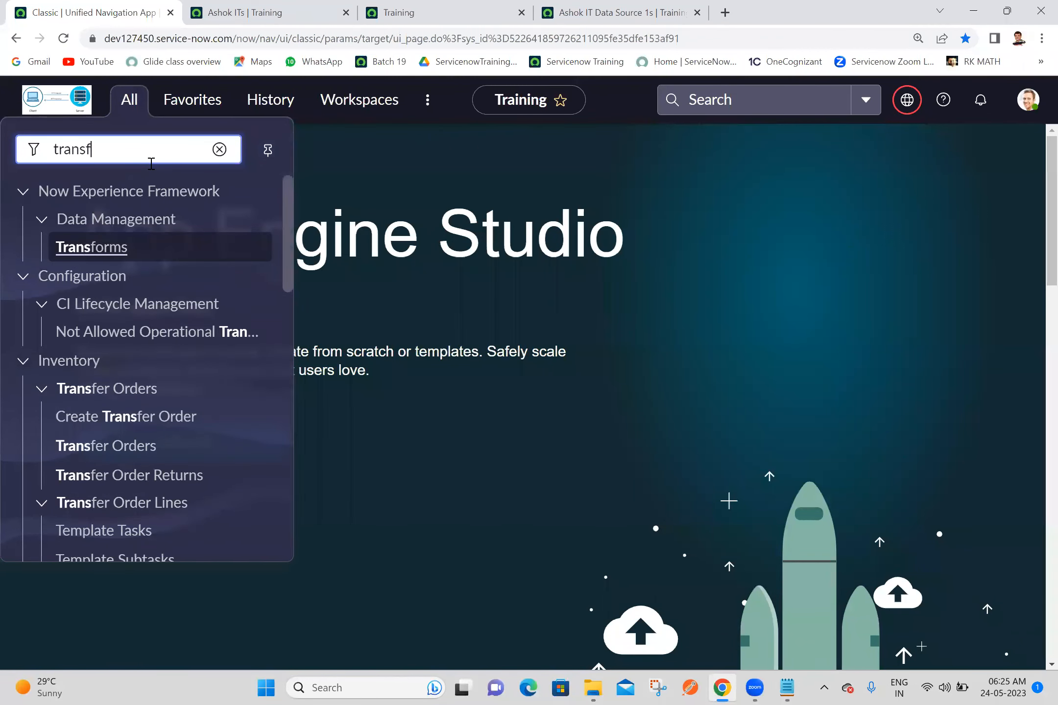
text(orm map)
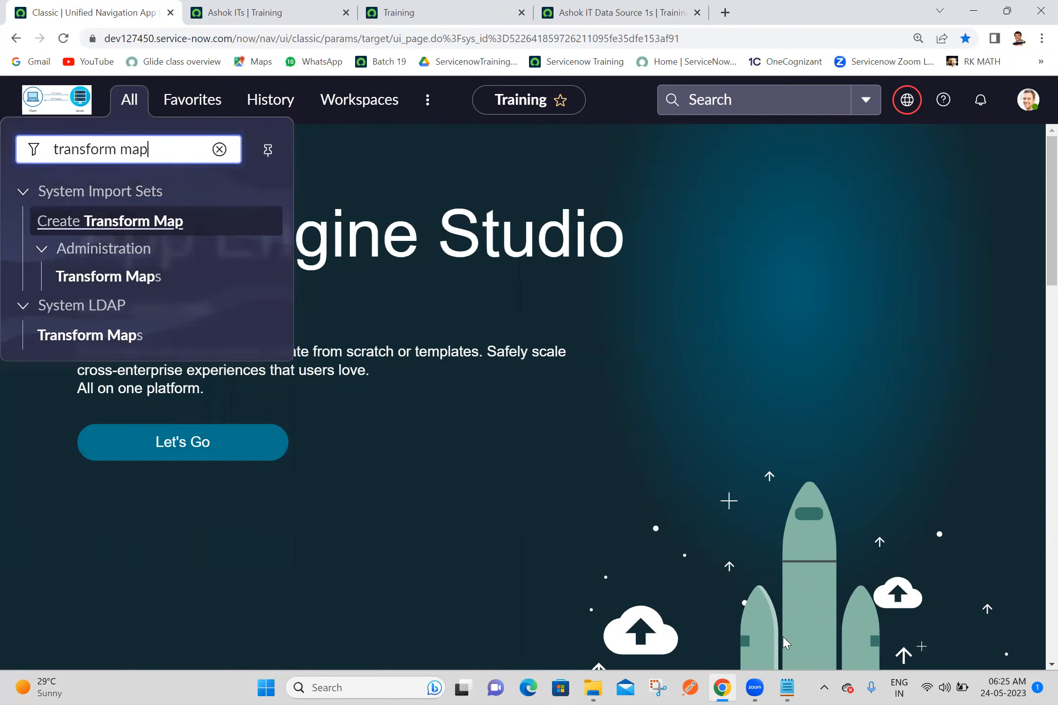
Step: In the Batch 19 Notepad file, add the heading "Transform Maps:" underlined with dashes below the data source notes, and save
click(785, 688)
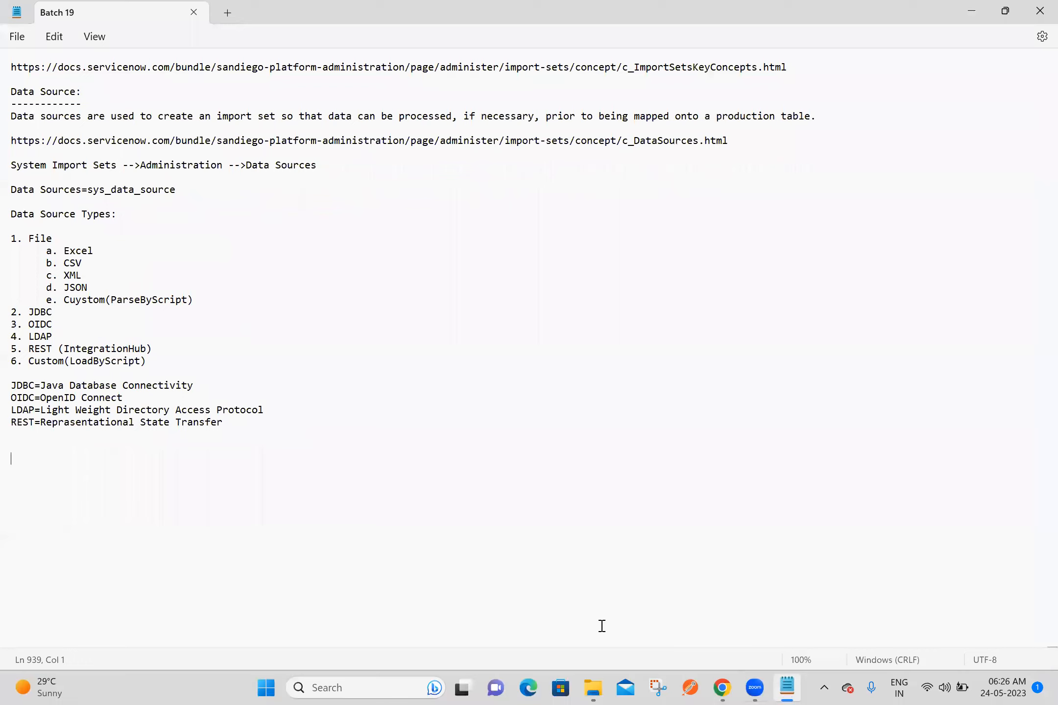
click(123, 446)
text(Transform Map:)
key(Return)
text(--------------)
key(Return)
key(ctrl+s)
click(88, 447)
text(s)
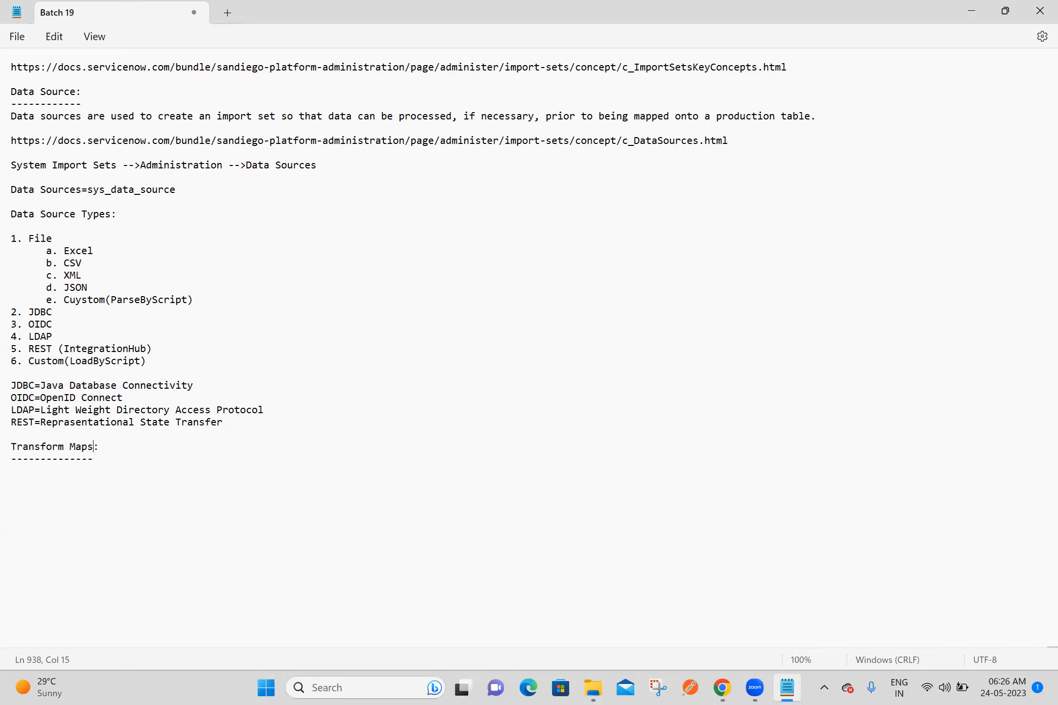
click(48, 470)
key(ctrl+s)
Step: Switch to Chrome, search Google for "transform maps in servicenow" in a new tab, and open the ServiceNow documentation page on transform maps
key(alt+Tab)
click(626, 41)
text(tra)
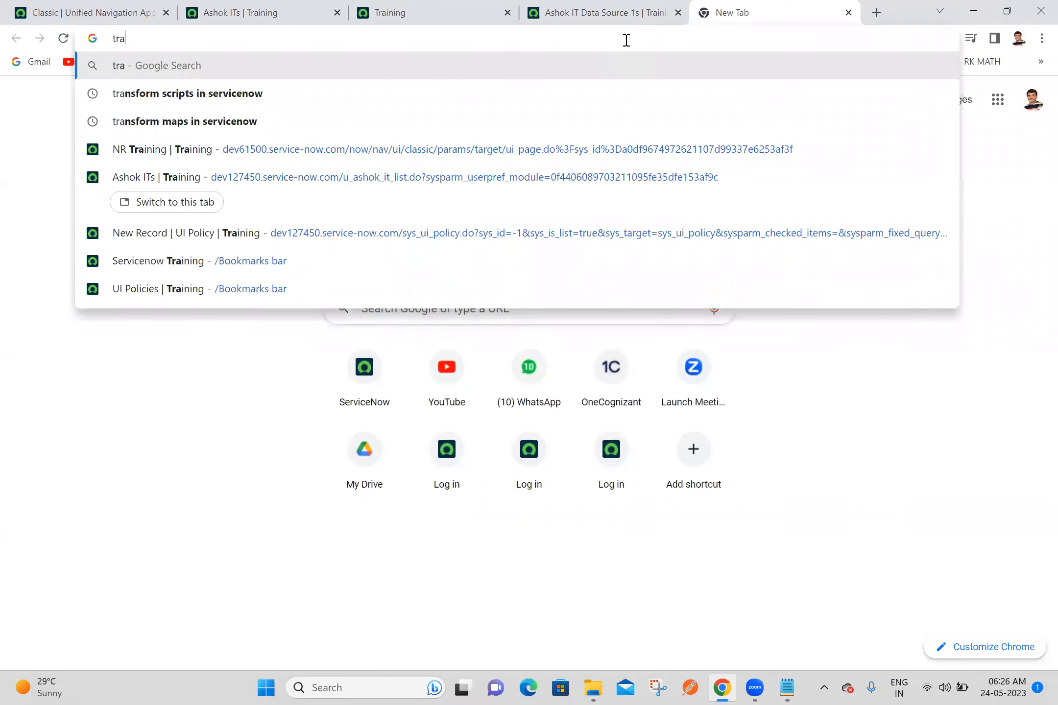
text(nsform ma)
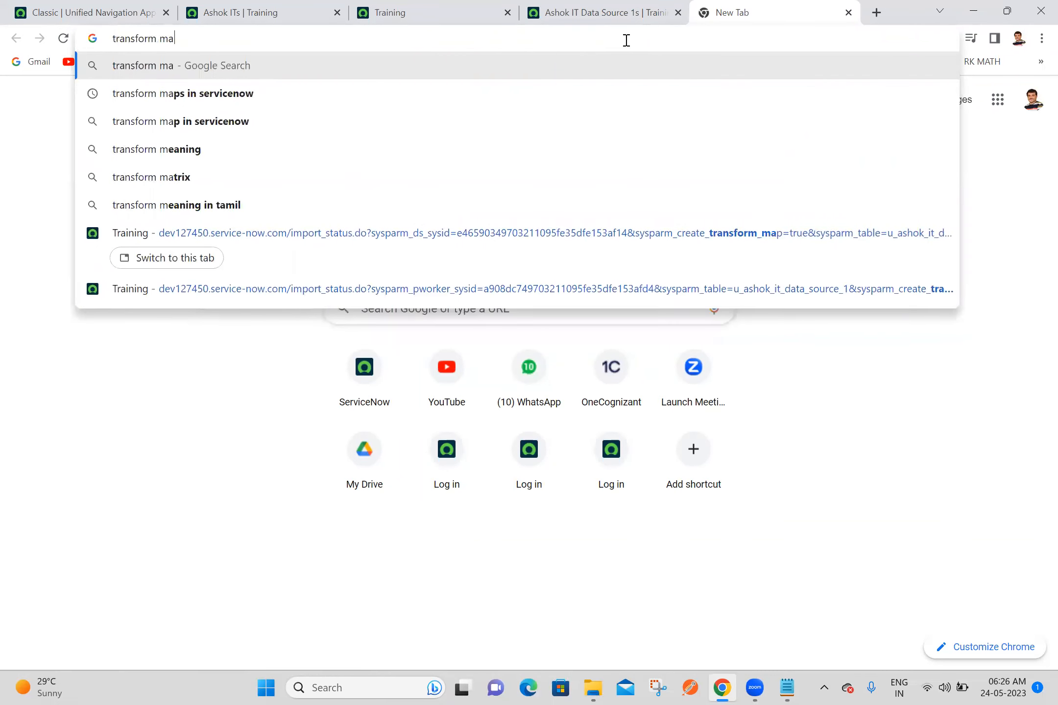
click(323, 103)
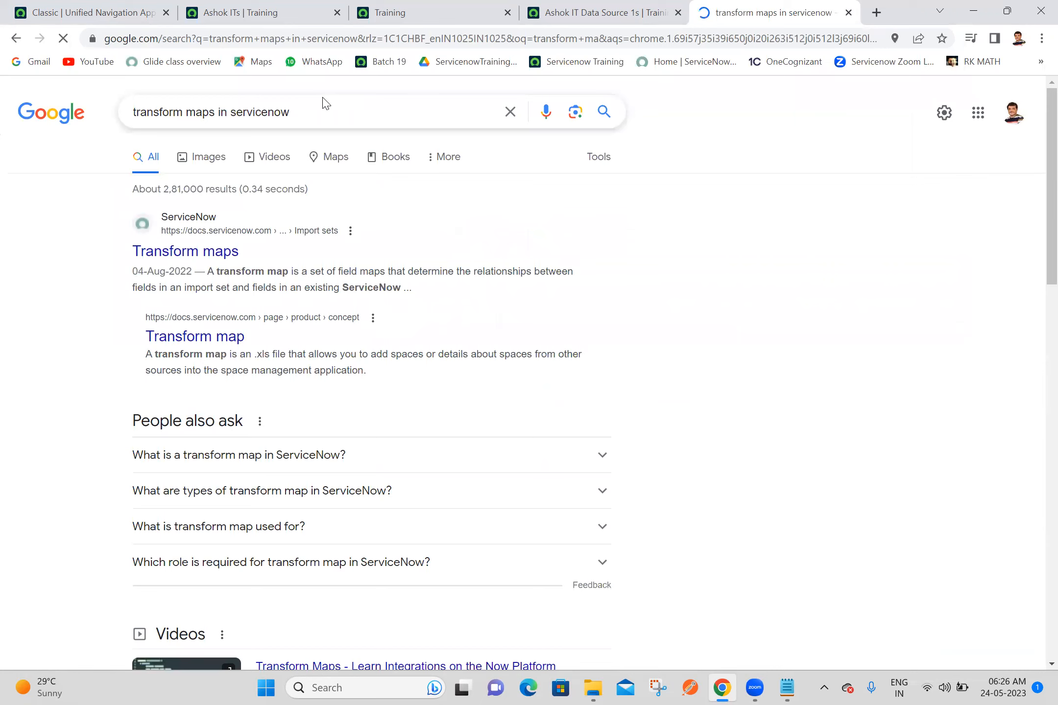
click(194, 260)
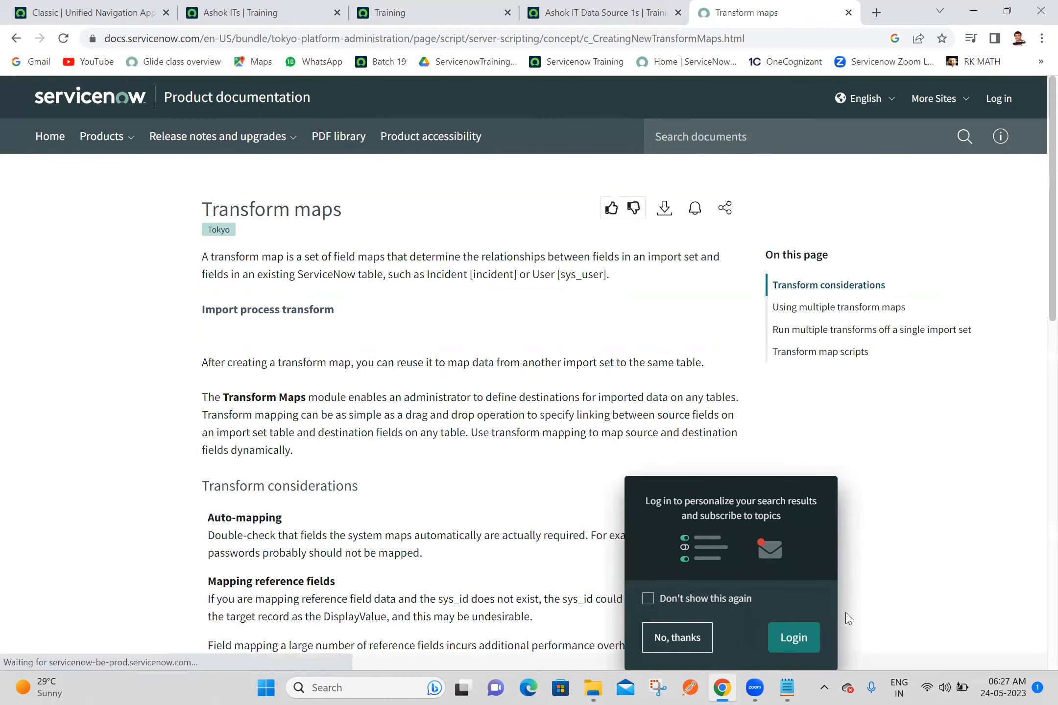
Step: Copy the transform map definition, up to "existing ServiceNow table", and the documentation page's address under the Notepad heading, and save
drag(204, 267, 383, 284)
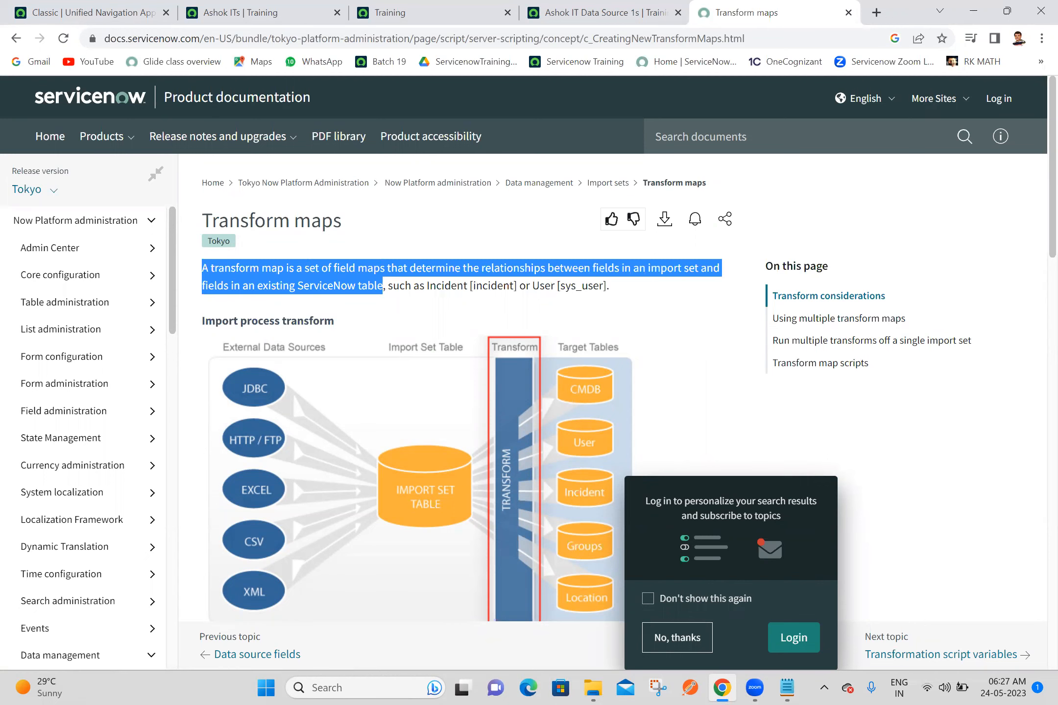
key(alt+Tab)
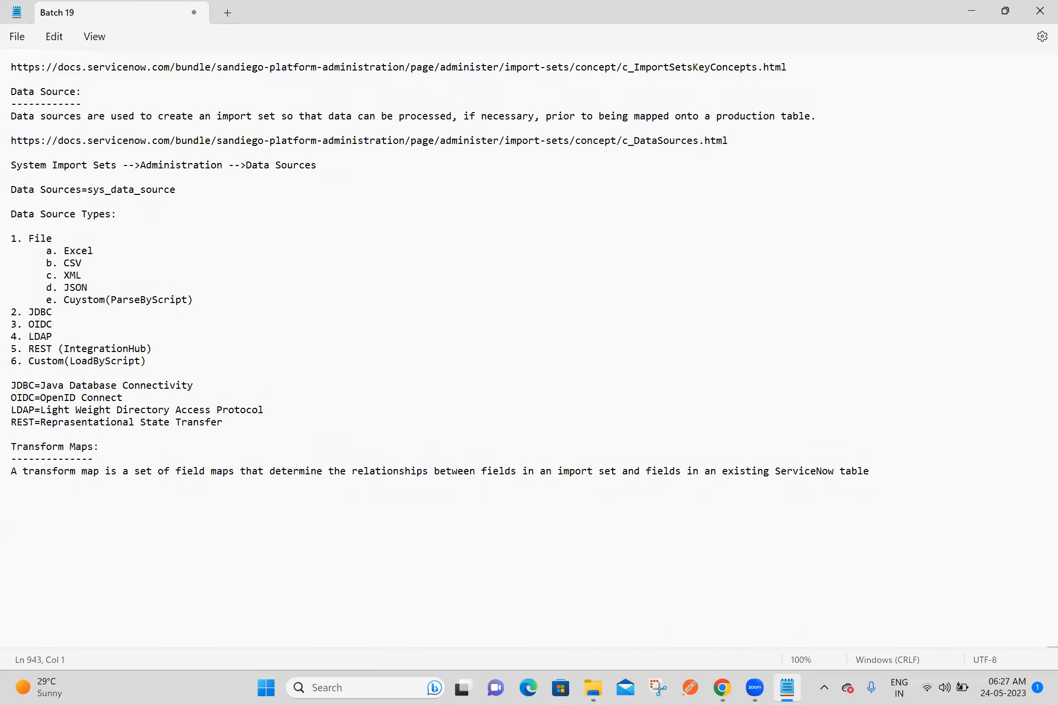
click(722, 688)
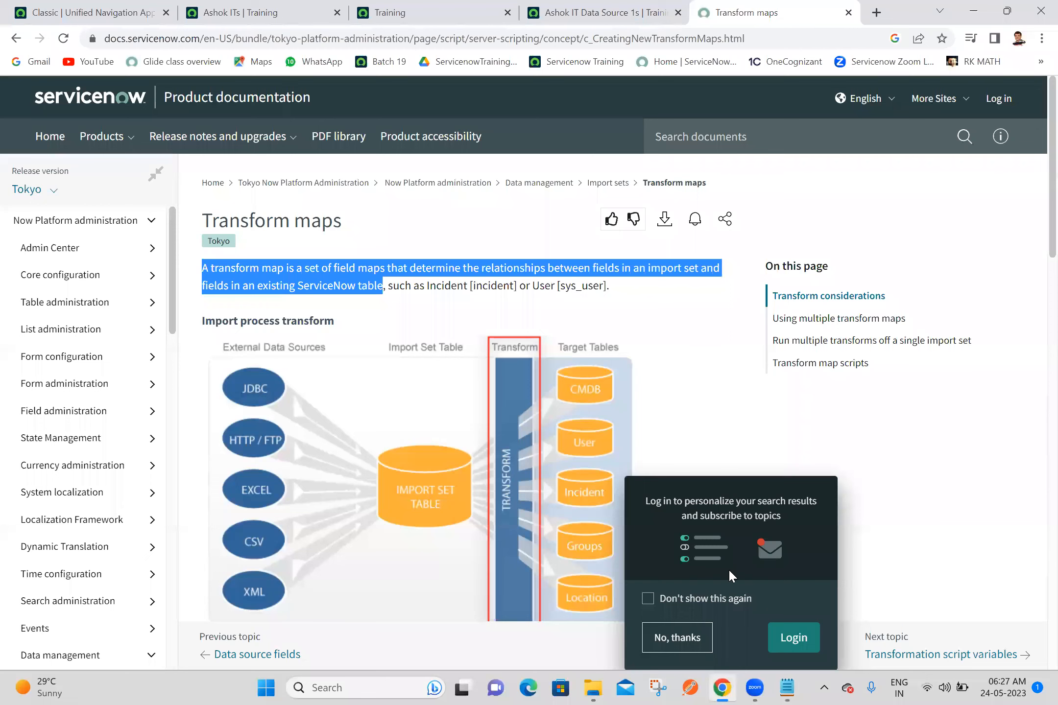
click(813, 39)
key(ctrl+c)
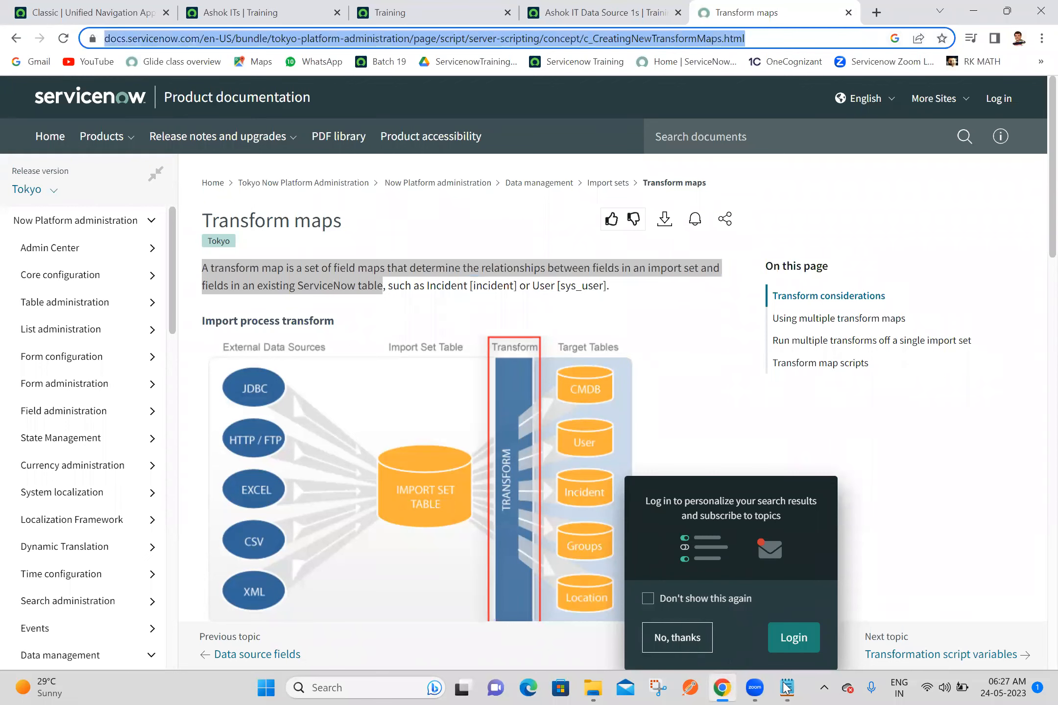
key(alt+Tab)
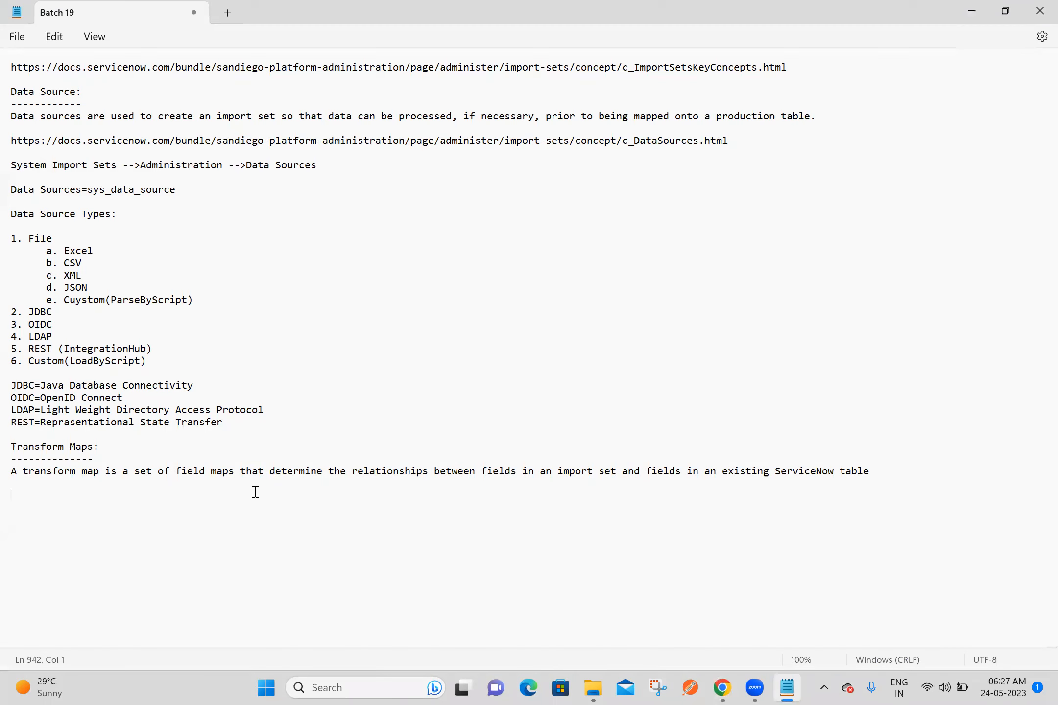
key(Return)
key(ctrl+v)
key(Return)
key(ctrl+s)
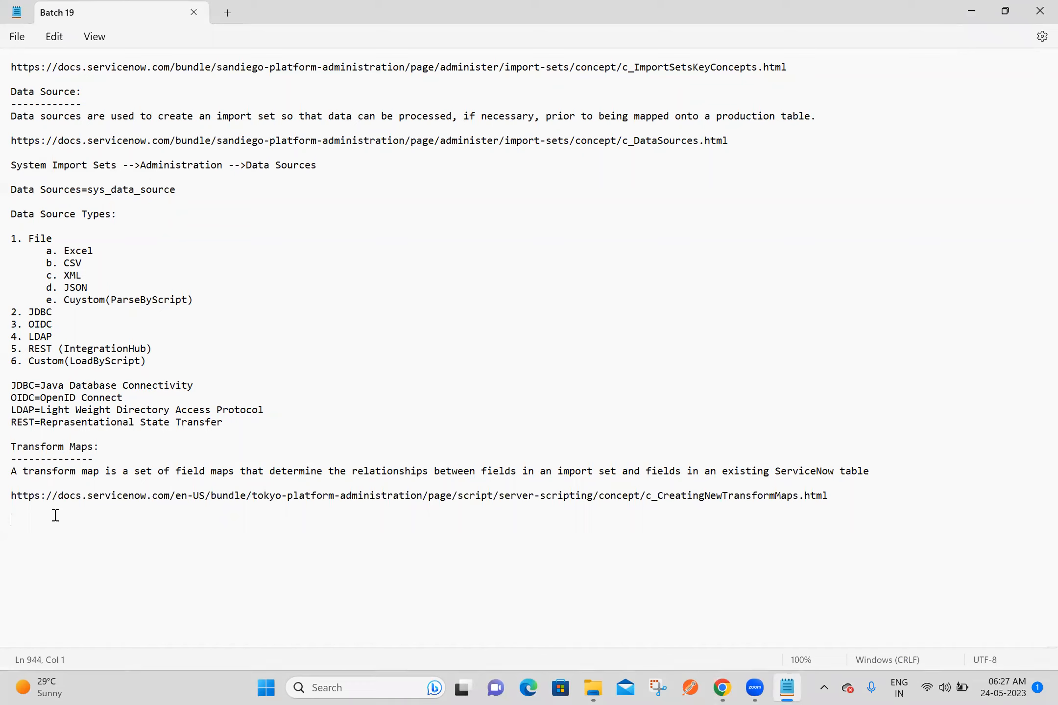
Step: Add the navigation path "System Import Sets -->Administration -->Transform Maps" below the documentation link
text(System Import Sets -->Administr)
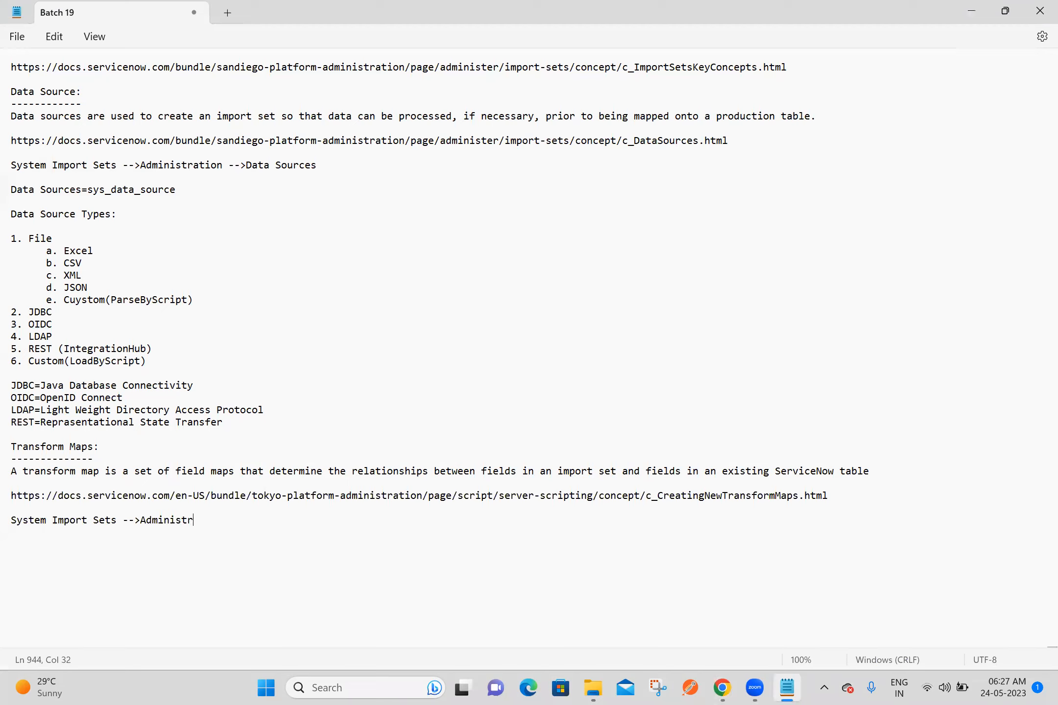
text(ation -->Transform Maps)
key(Return)
key(Return)
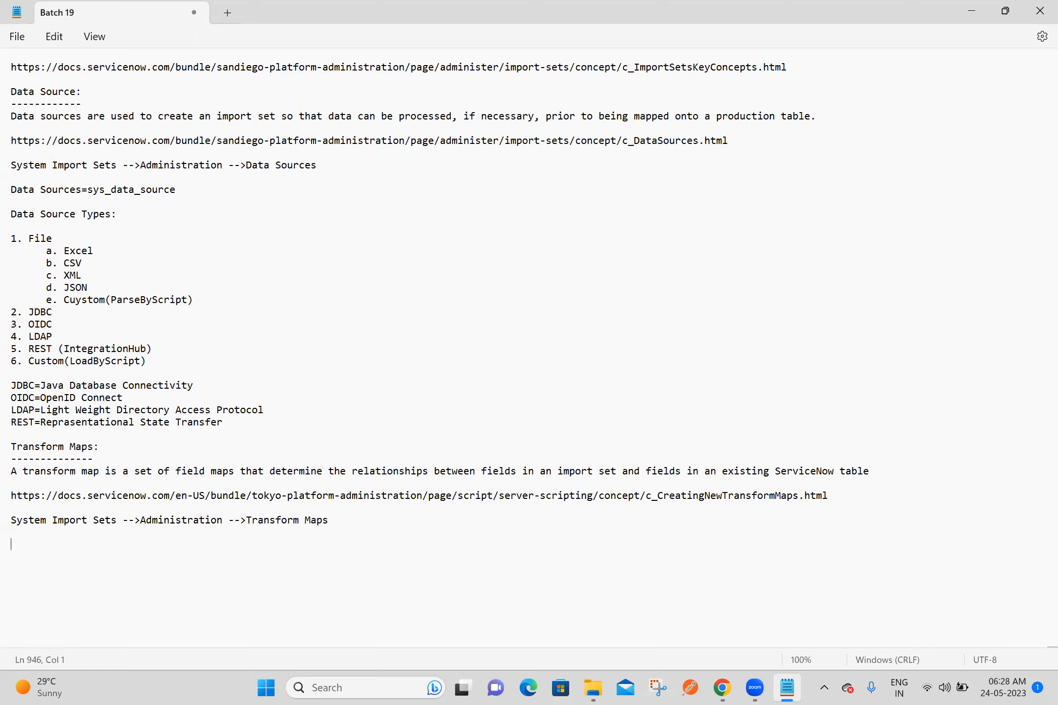
Step: Add the line "Transform Maps=sys_transform_map" with blank lines after it, and save the notes
text(Transform Maps=sys_transform)
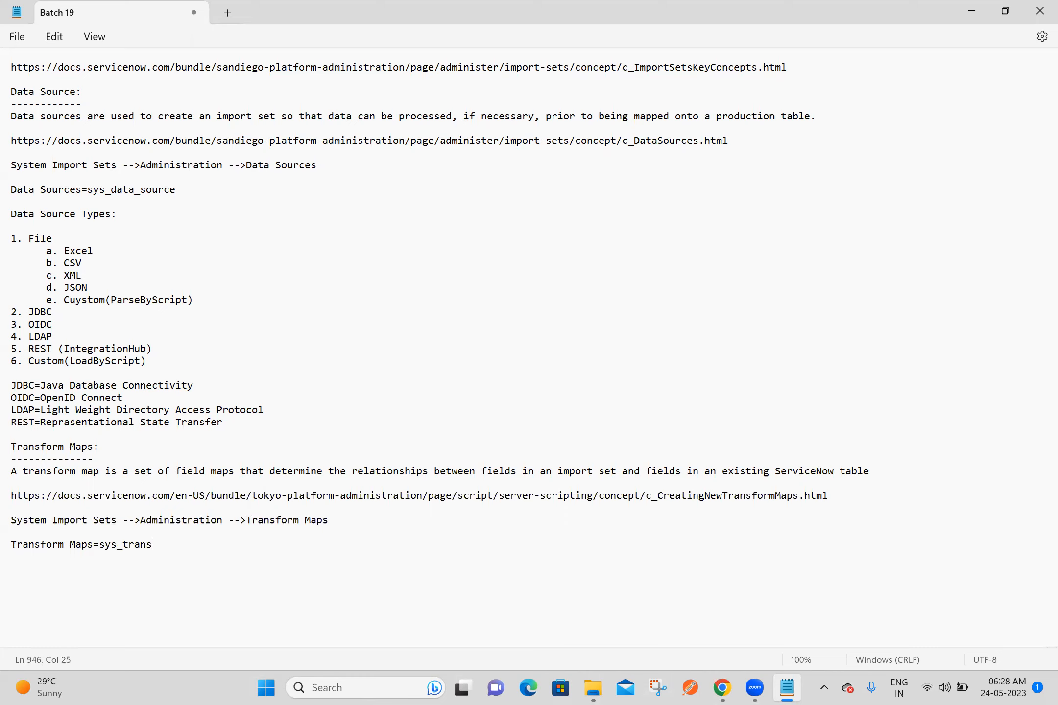
text(_map)
key(Return)
key(Return)
key(ctrl+s)
key(Return)
key(Return)
key(ctrl+s)
Step: Switch to Chrome, look up the Transform Maps module under System Import Sets in the navigator, and return to the import progress page
key(alt+Tab)
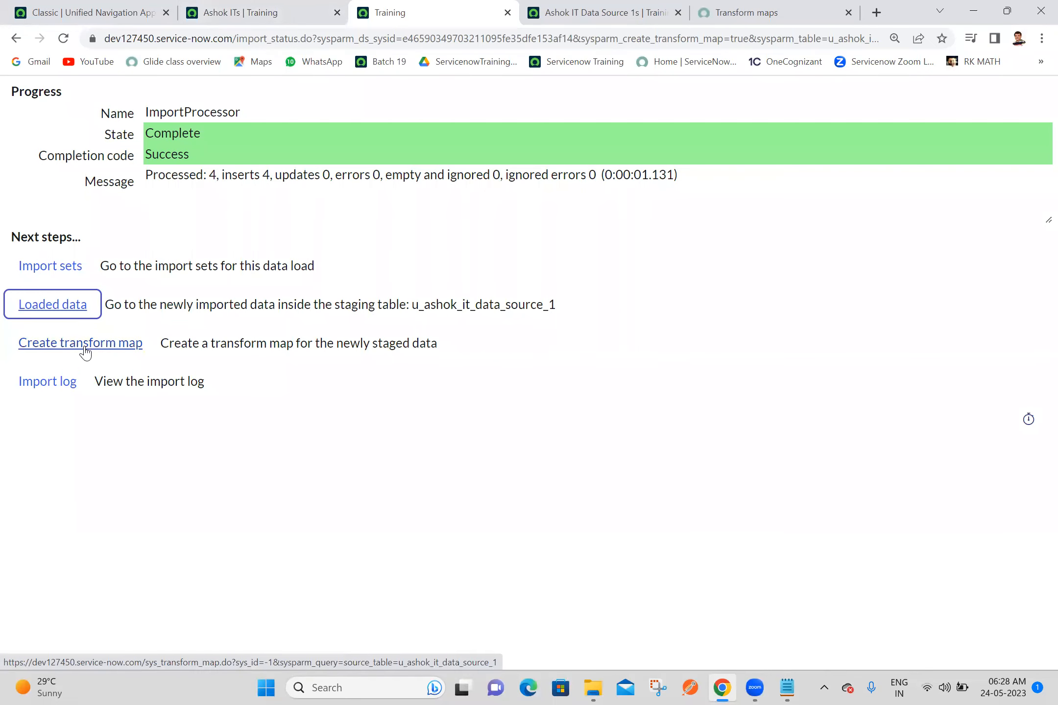
click(98, 13)
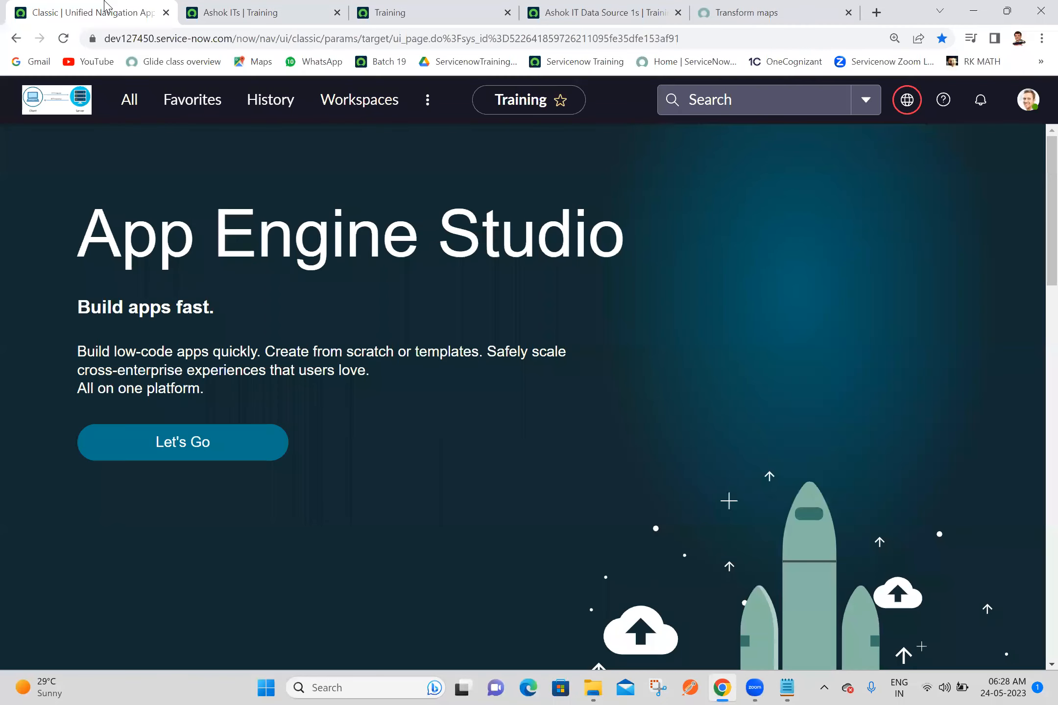
click(142, 98)
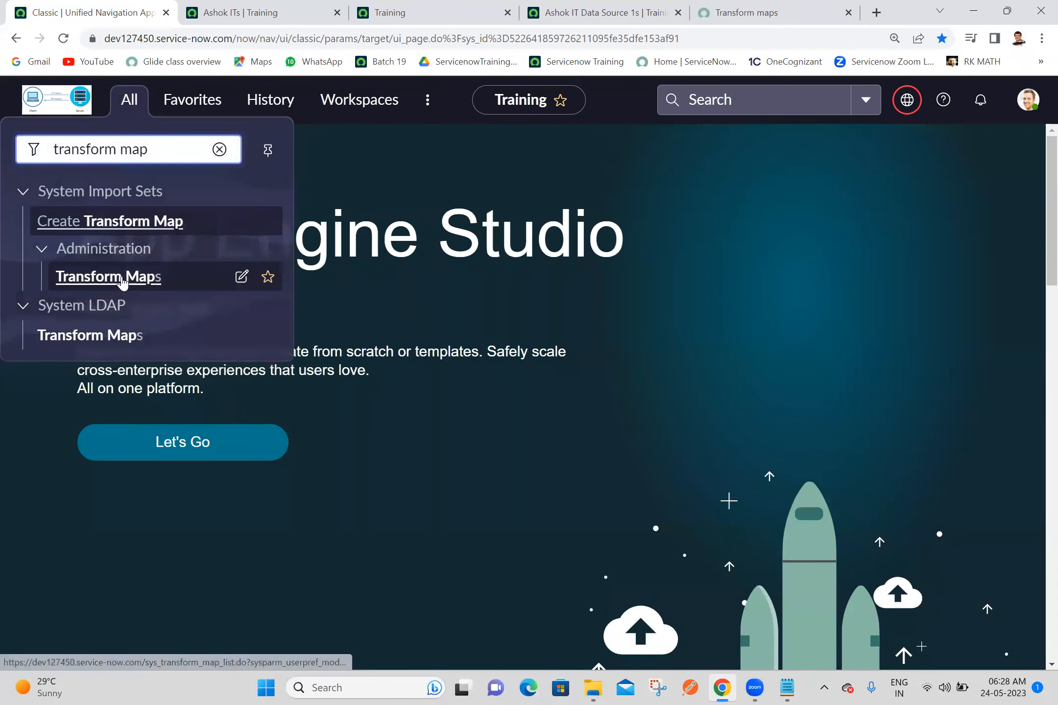
click(422, 7)
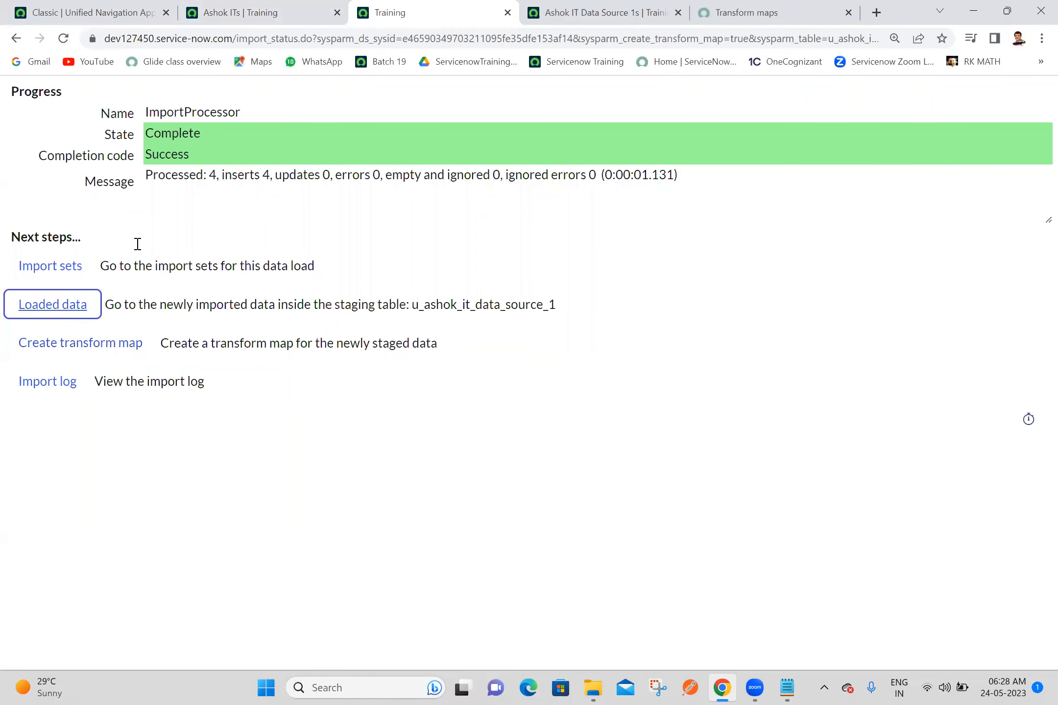
Step: Create a transform map for the newly staged data and name it "Ashok IT Transform Map 1"
click(52, 349)
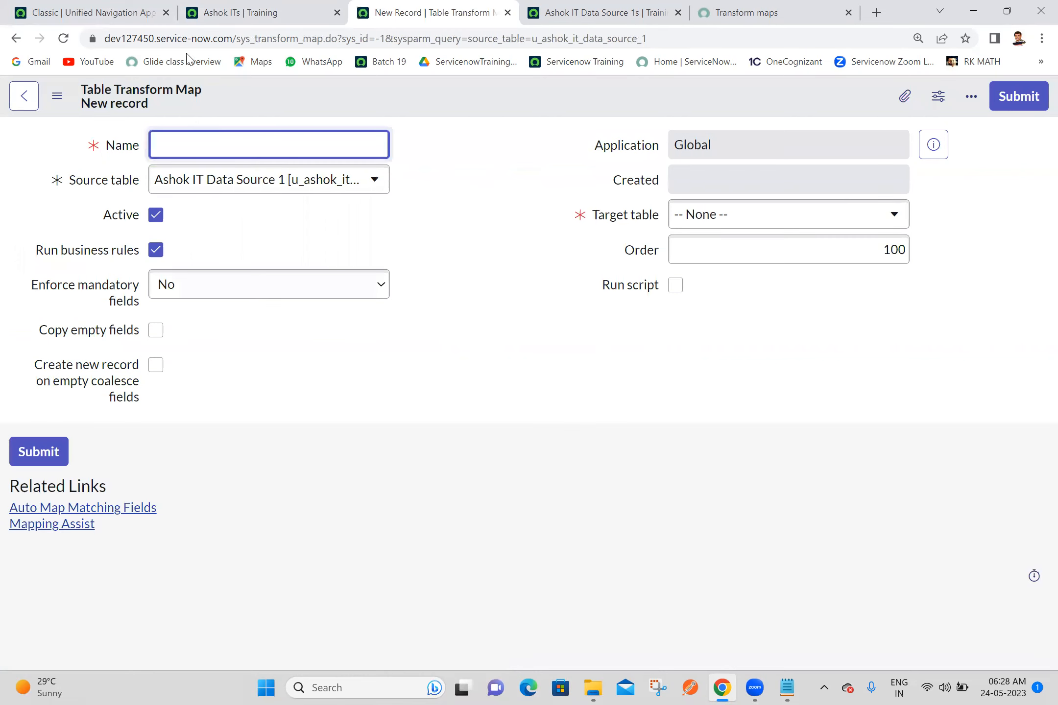
text(Ashok IT Transform Map 1)
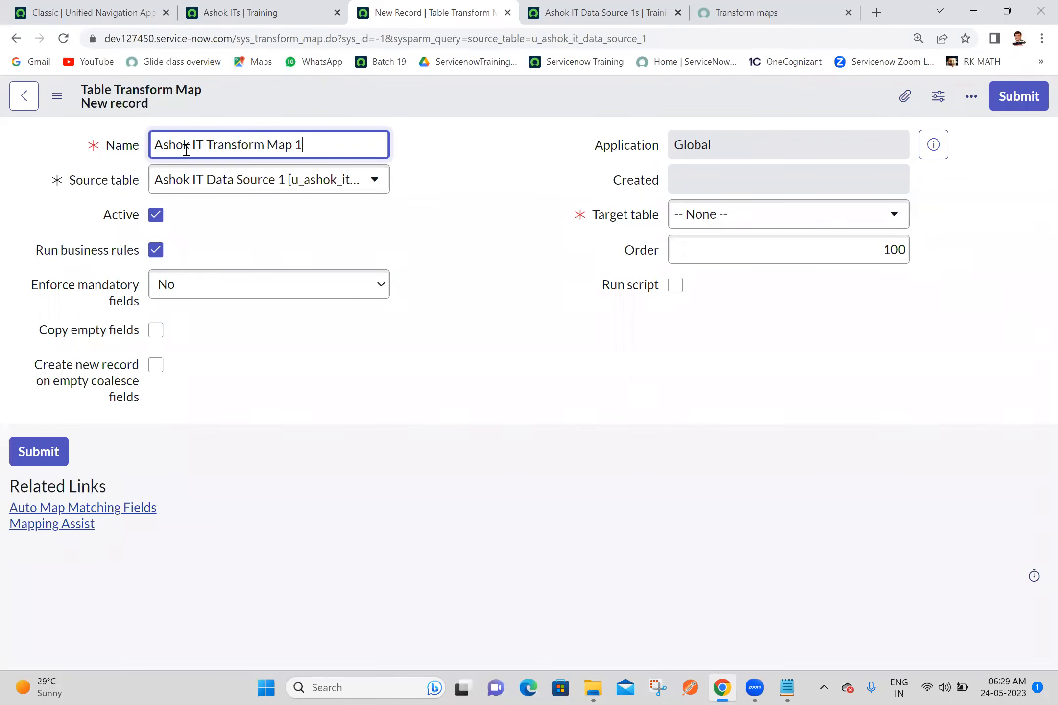
click(466, 180)
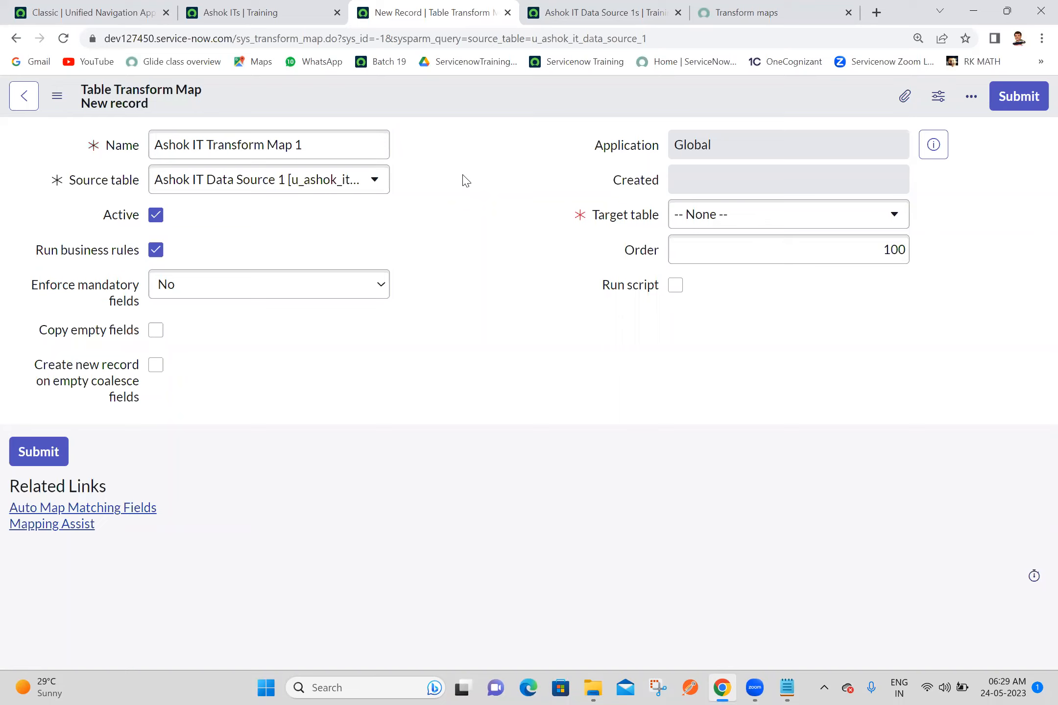
Step: Set the transform map's target table to Ashok IT [u_ashok_it] and save the record without leaving the form
click(728, 221)
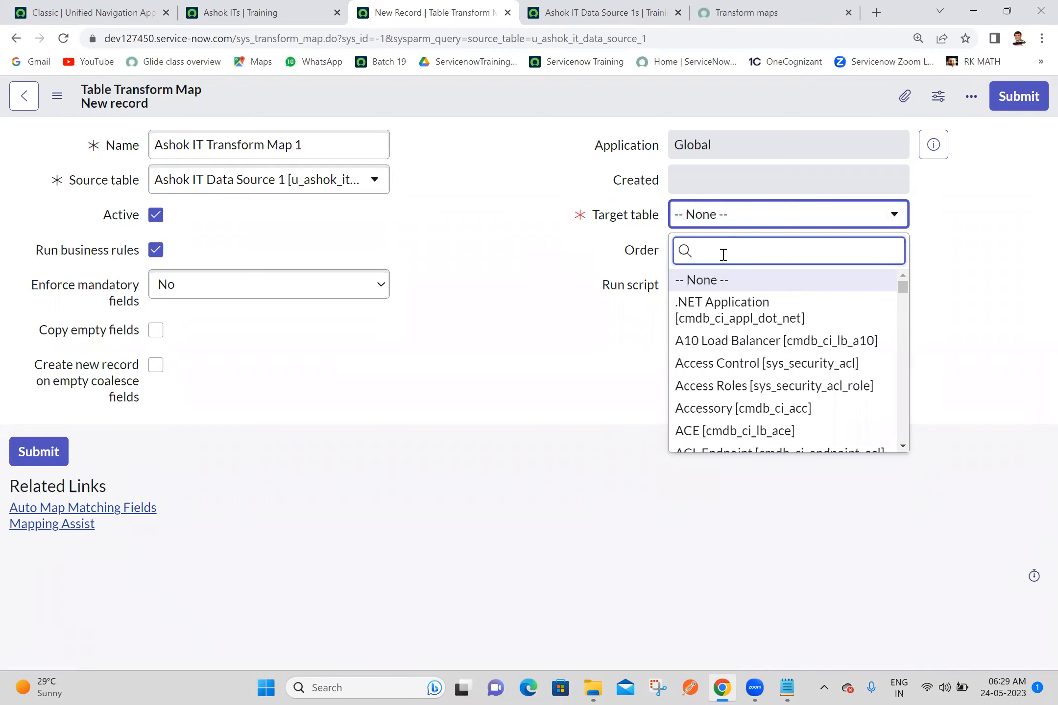
text(ashok it)
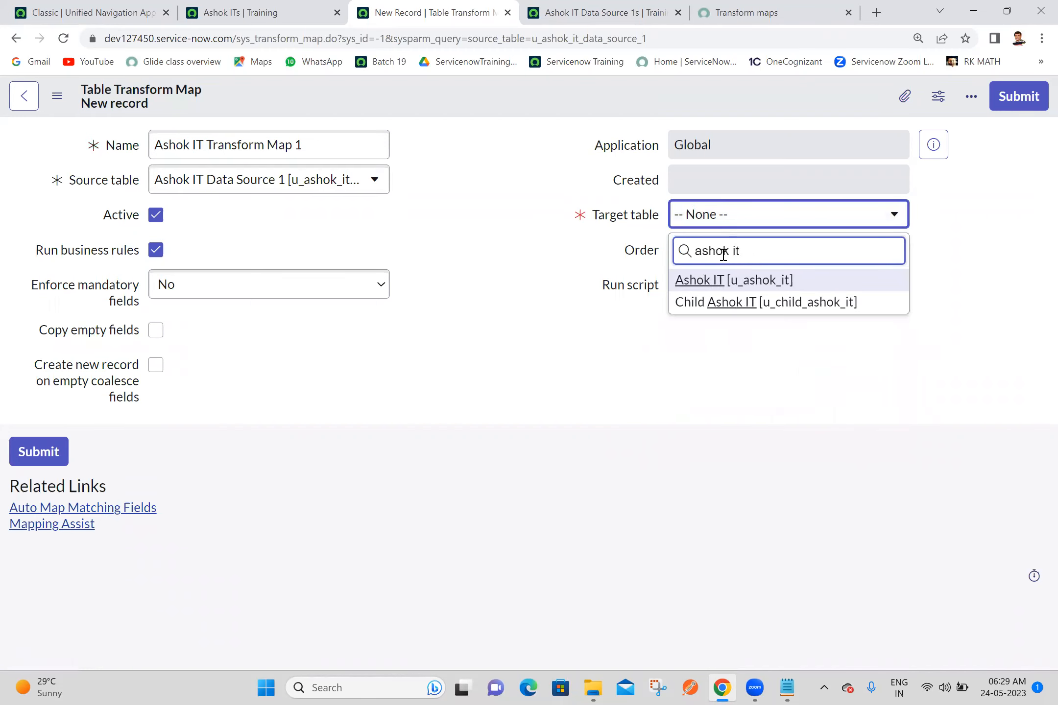
click(733, 284)
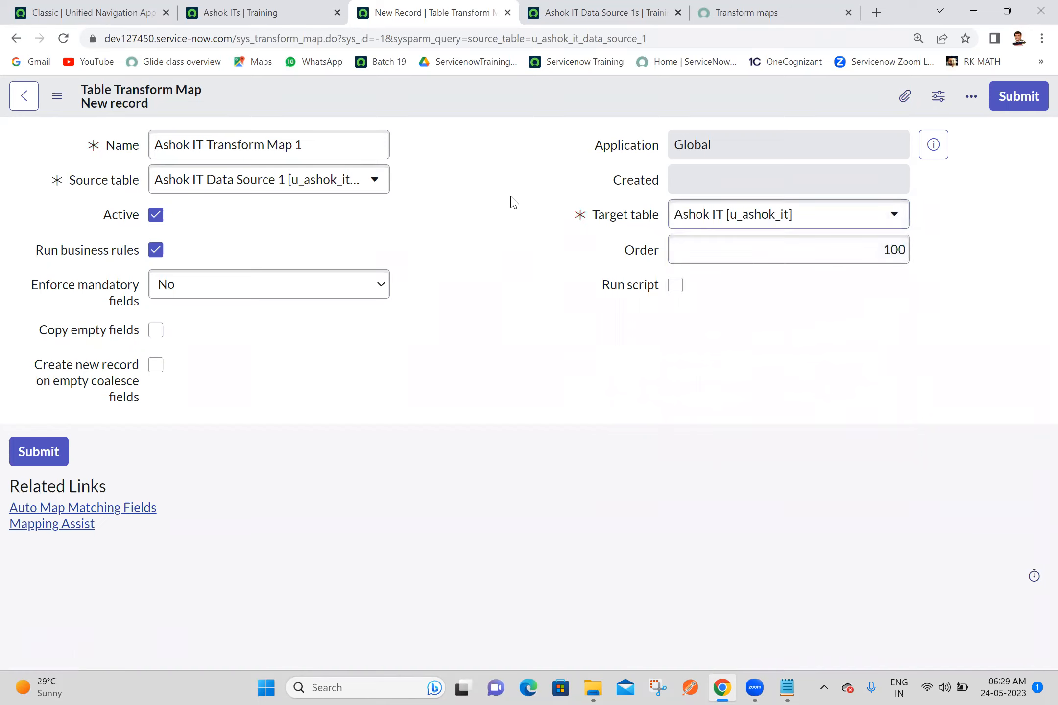
right_click(395, 84)
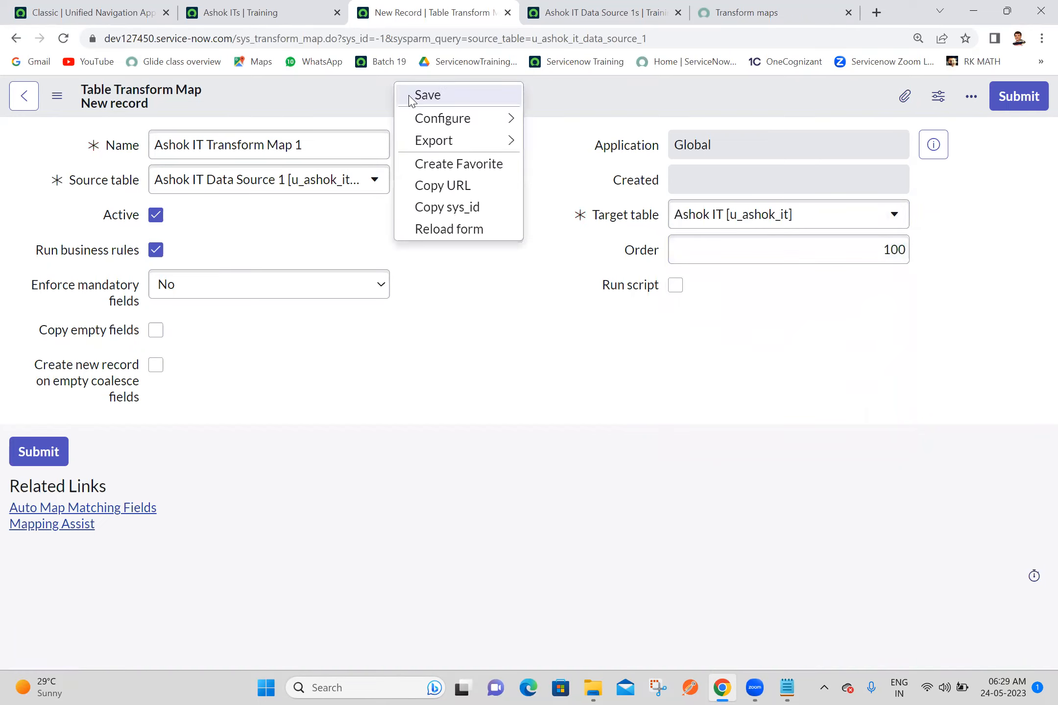
click(427, 95)
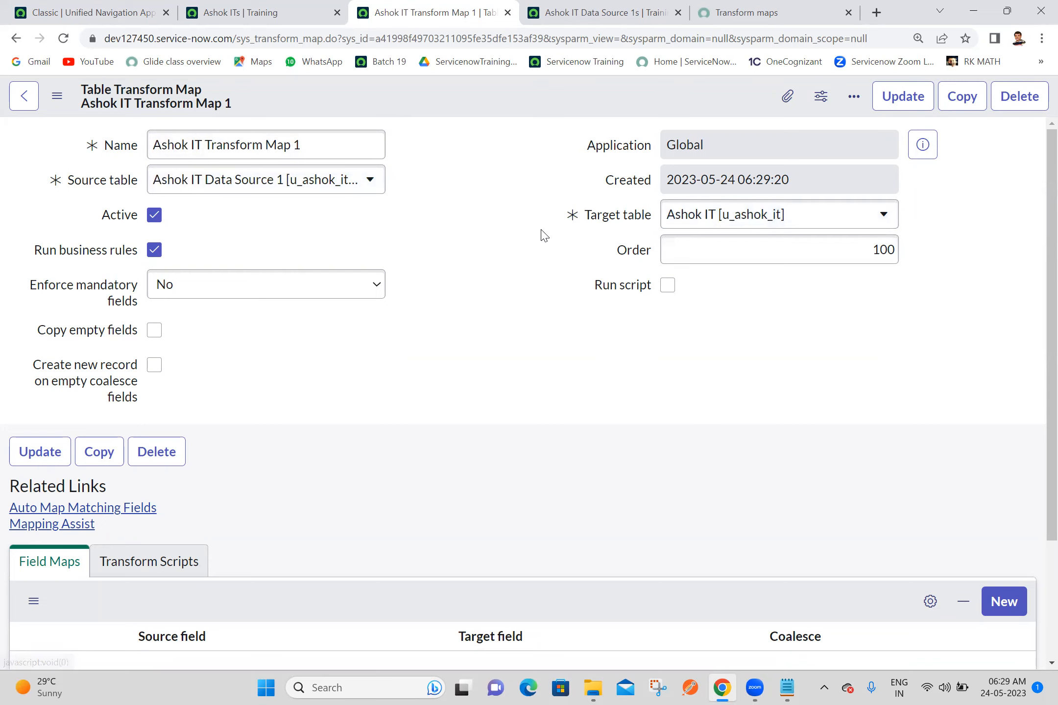
right_click(451, 94)
click(462, 107)
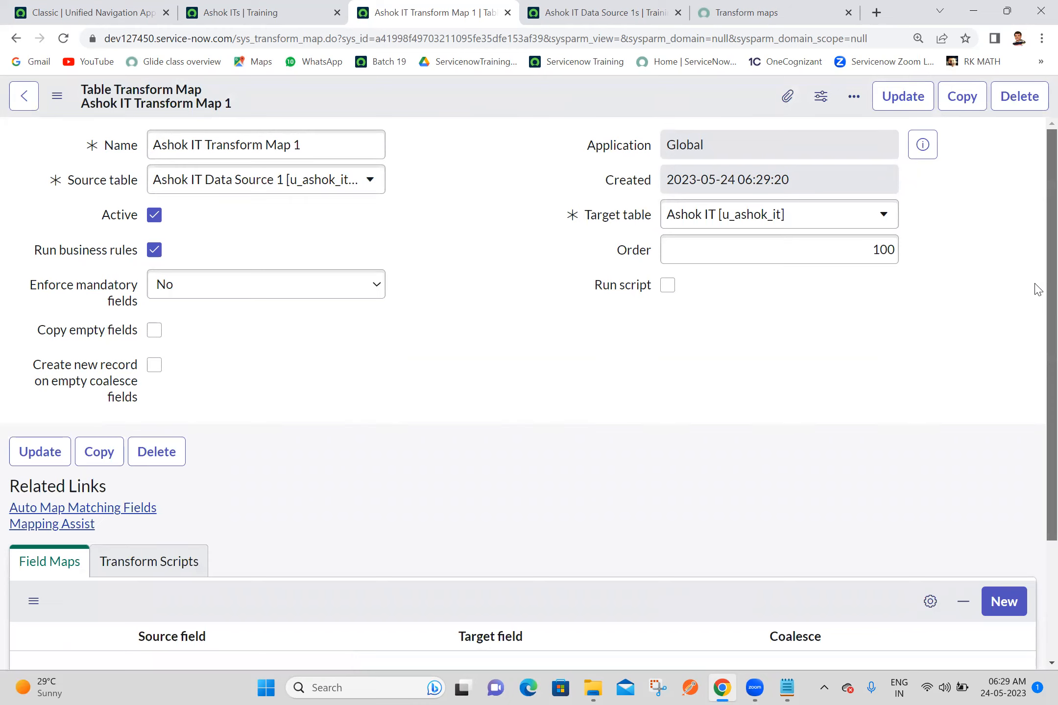
Step: Auto-map the matching fields between the source and target tables and review the field maps
scroll(1036, 309, down, 3)
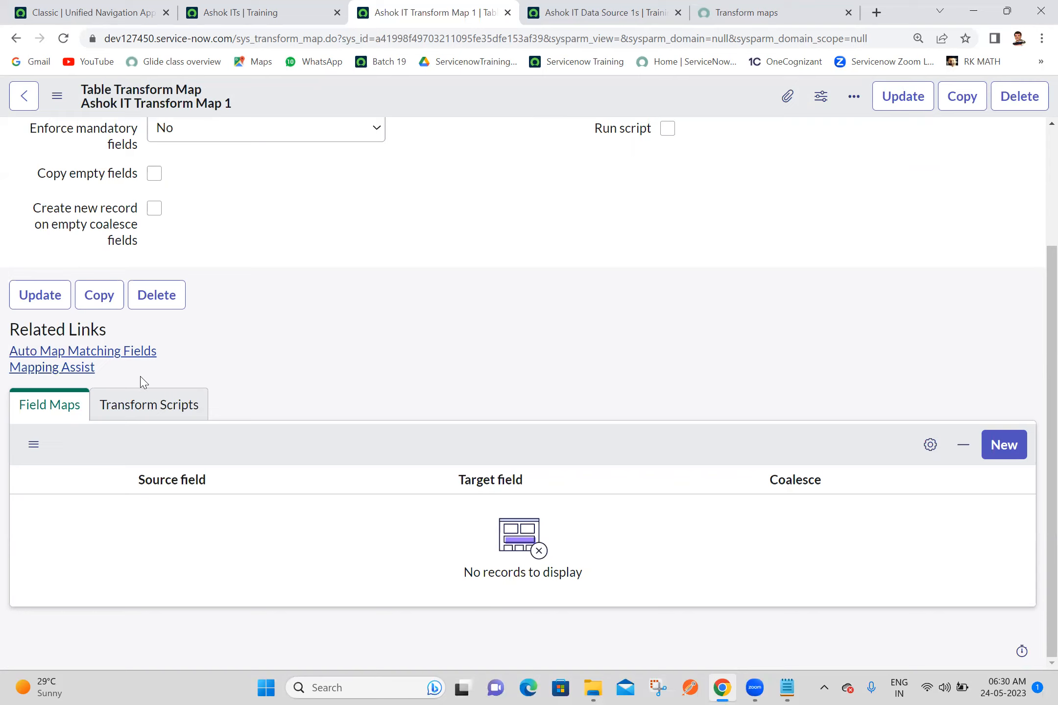
click(122, 359)
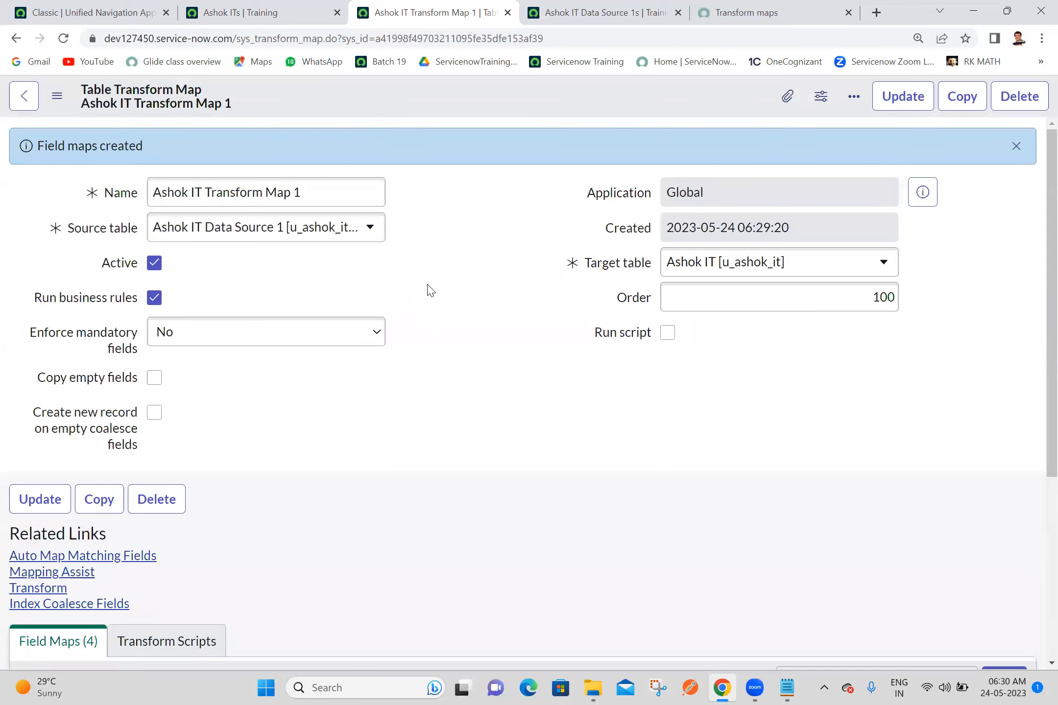
scroll(1035, 504, down, 5)
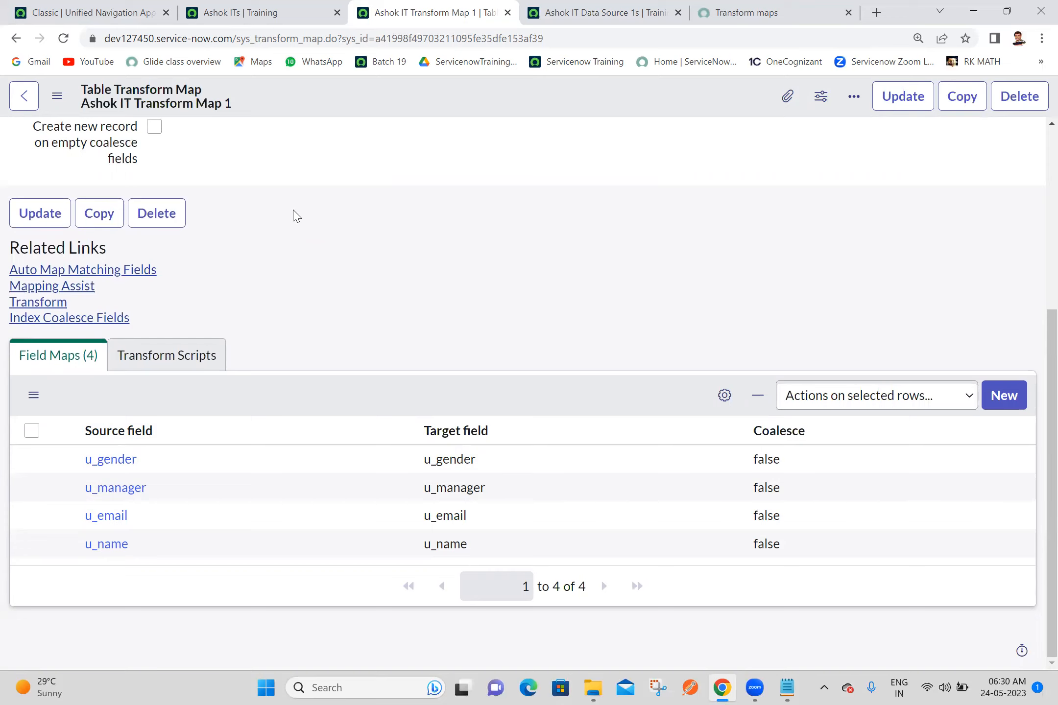
Step: Start the transform for Ashok IT Transform Map 1
click(43, 304)
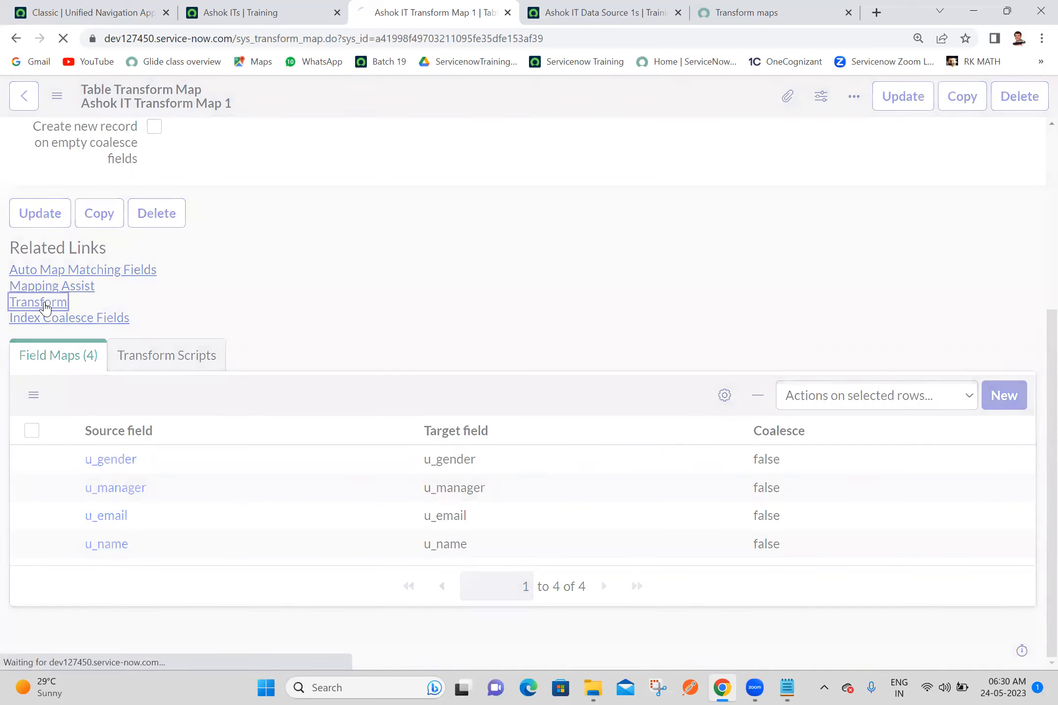
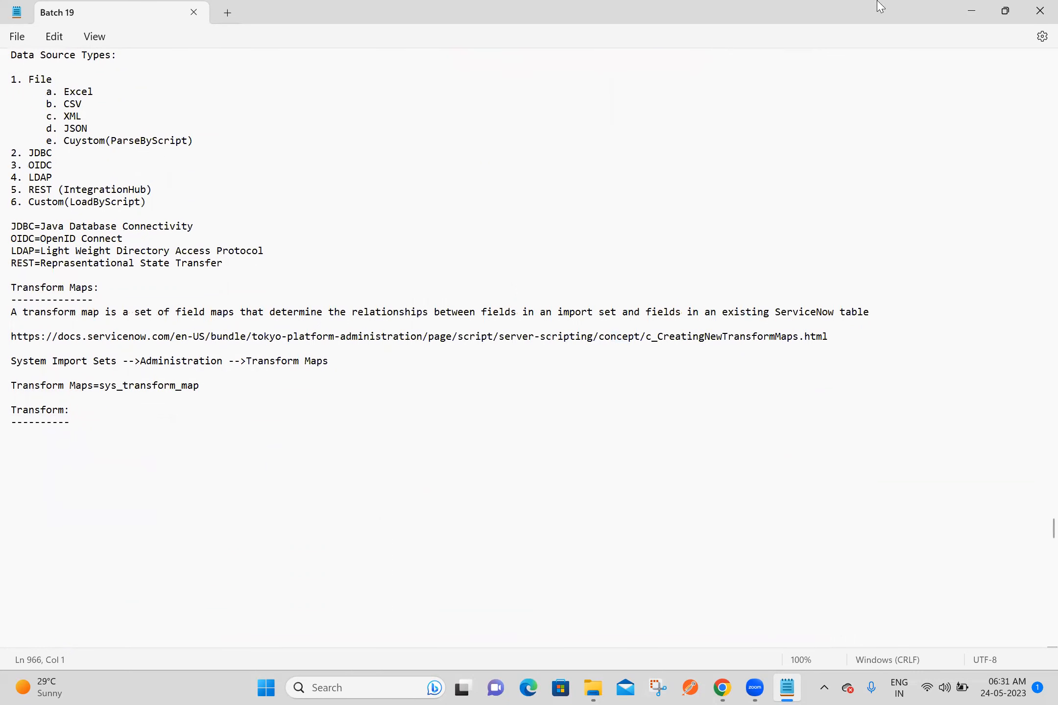
Step: Switch to the browser, open the ServiceNow documentation page "Import sets key concepts", and dismiss the login prompt
key(alt+Tab)
click(801, 30)
text(https://docs.servicenow.com/bundle/sandiego-platform-administration/page/administer/import-sets/concept/c_ImportSetsKeyConcepts.html)
key(Return)
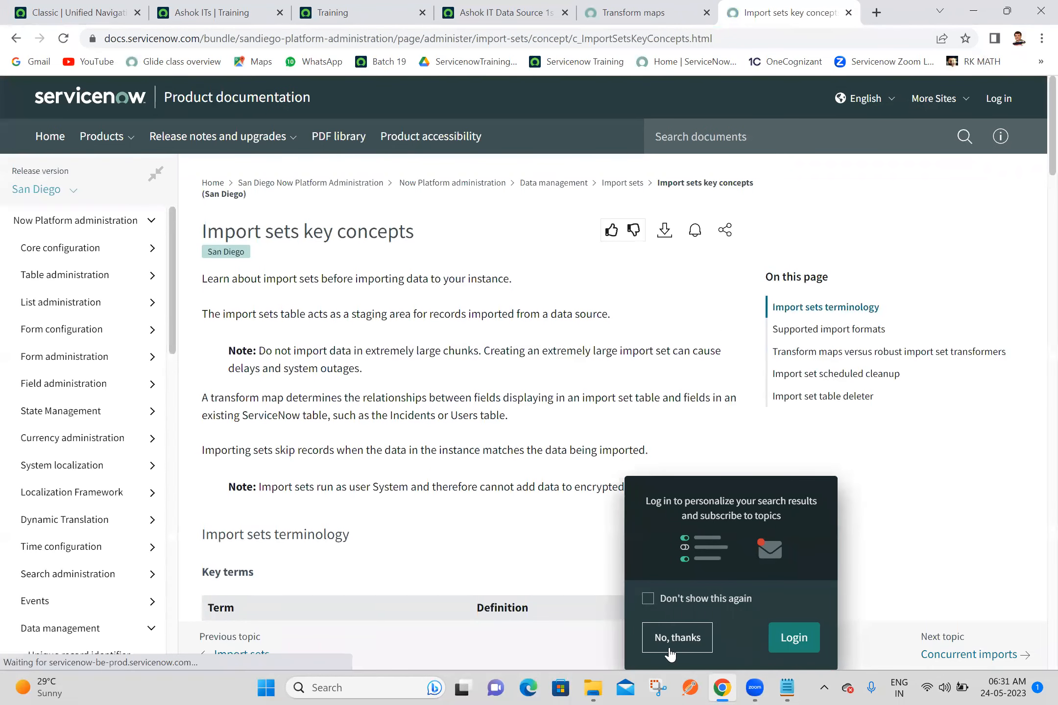
click(669, 655)
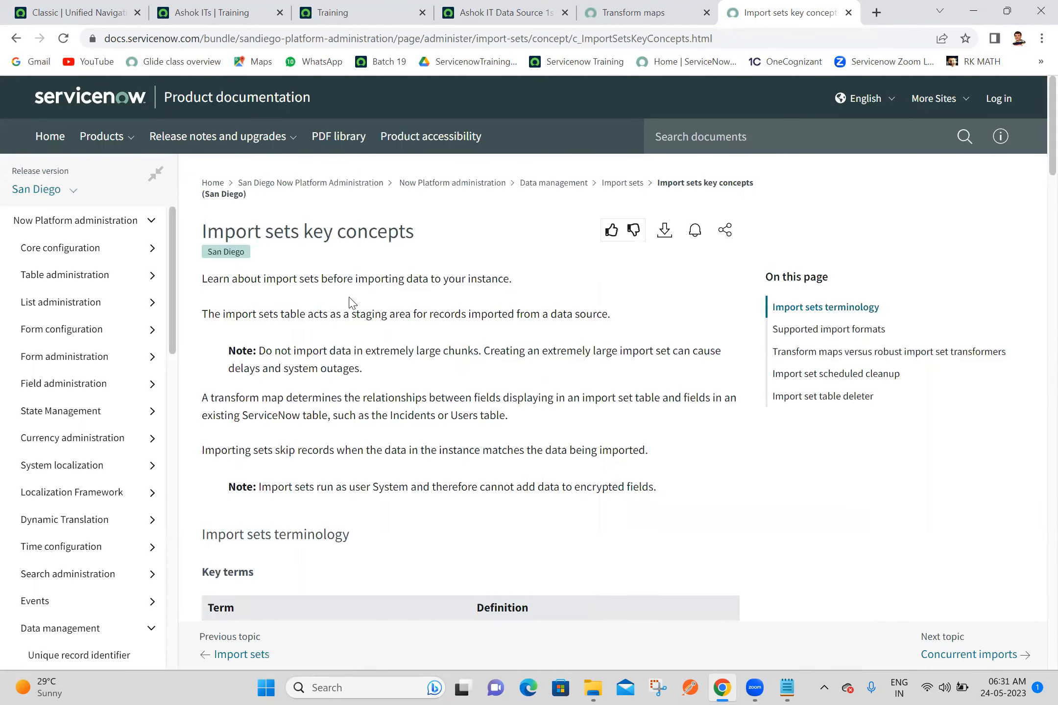
Step: Copy the Transformation definition from the key terms table into the notes under the Transform heading
scroll(1037, 157, down, 1)
scroll(1037, 157, down, 6)
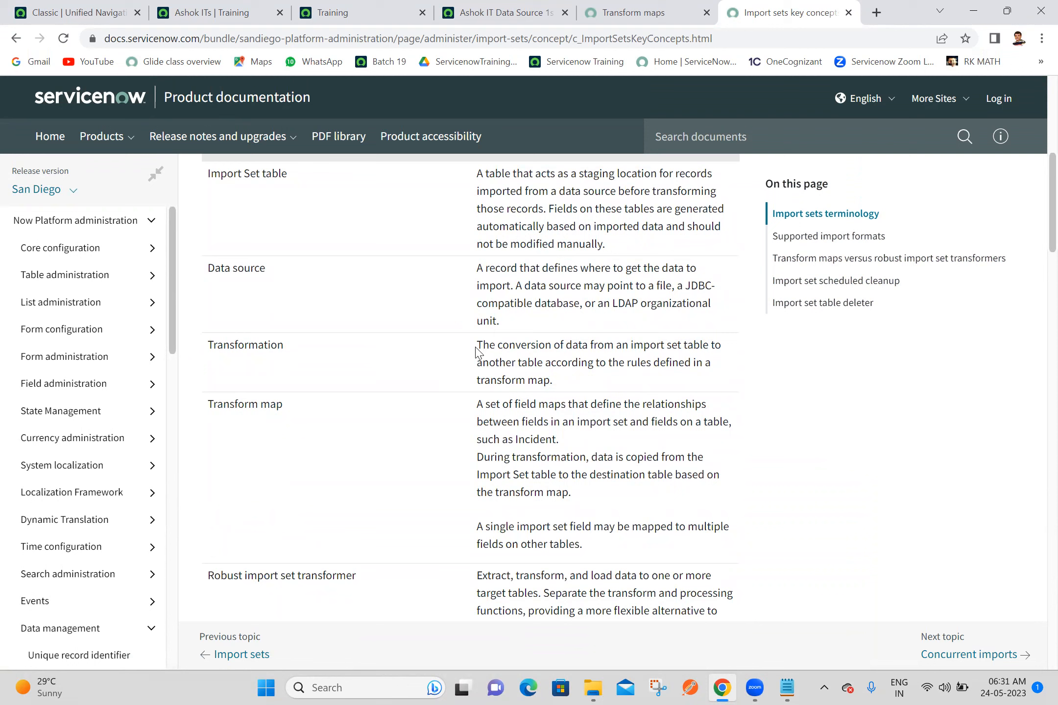
drag(477, 346, 618, 384)
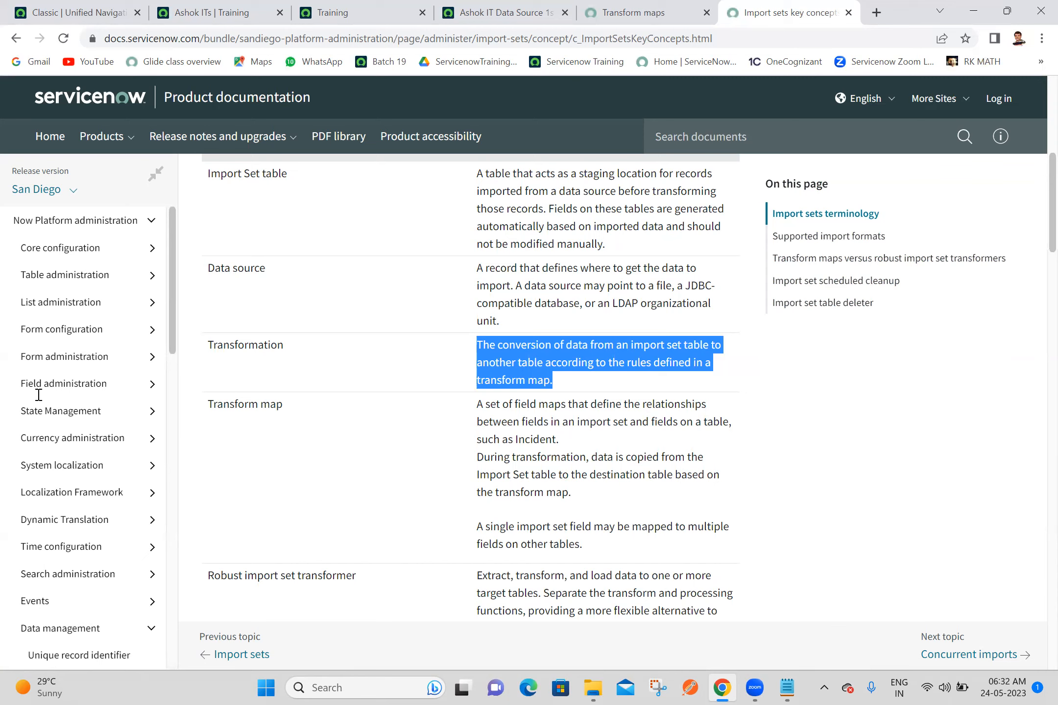
key(alt+Tab)
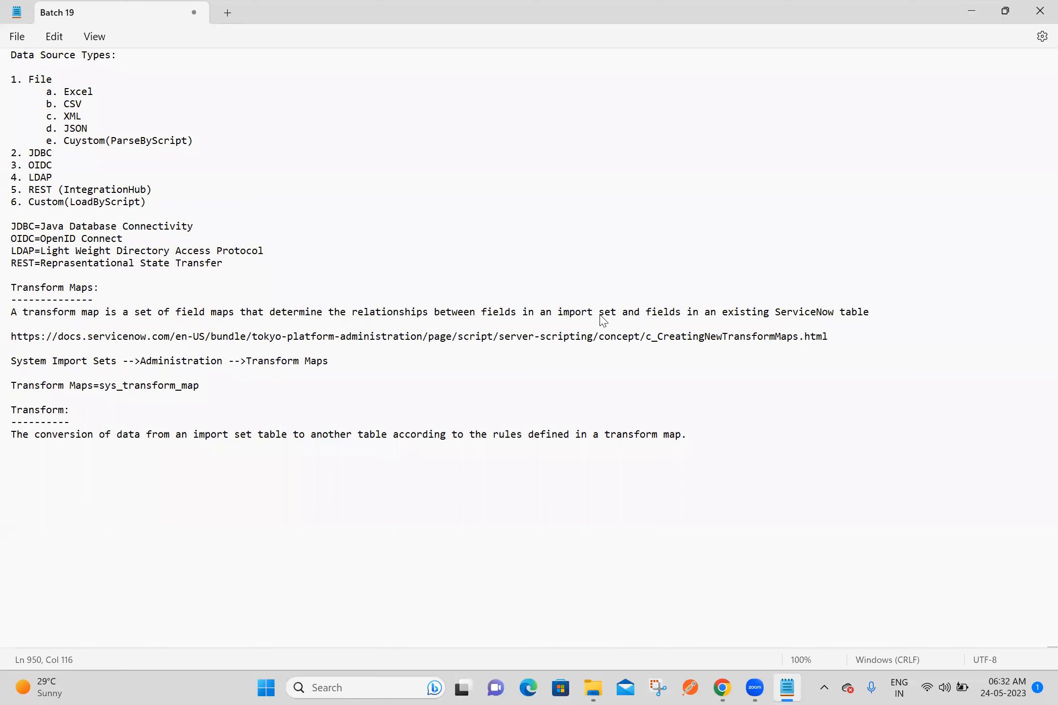
Step: Extend the notes heading to "Transform or Transformation:", lengthen its dashed underline to match, and save the file
key(alt+Tab)
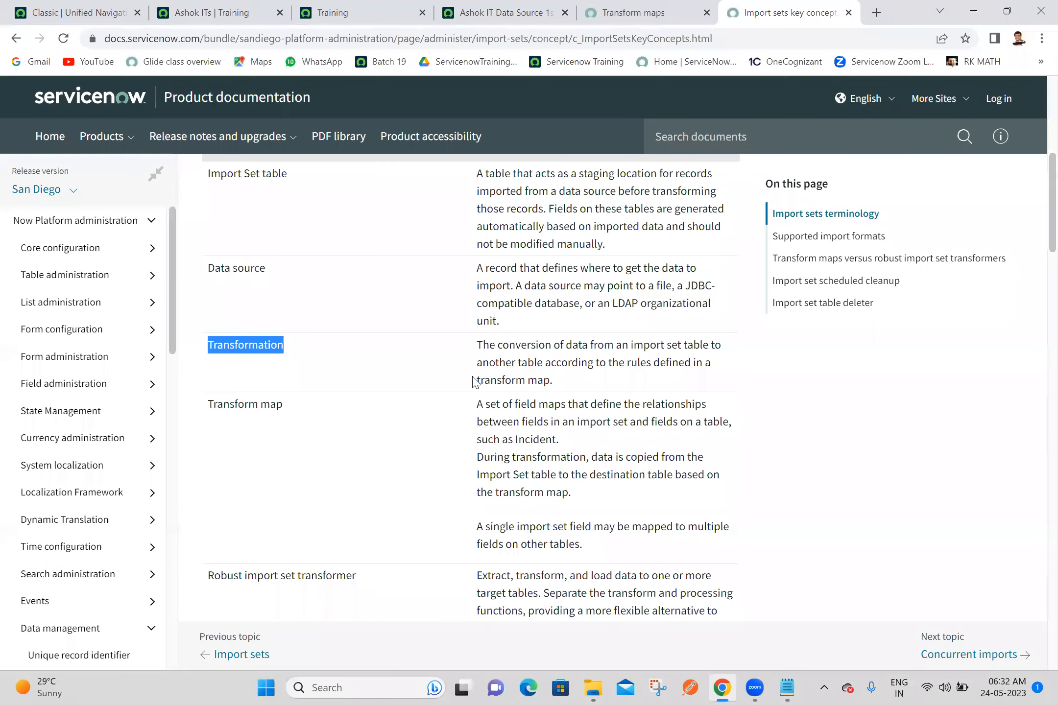
click(784, 688)
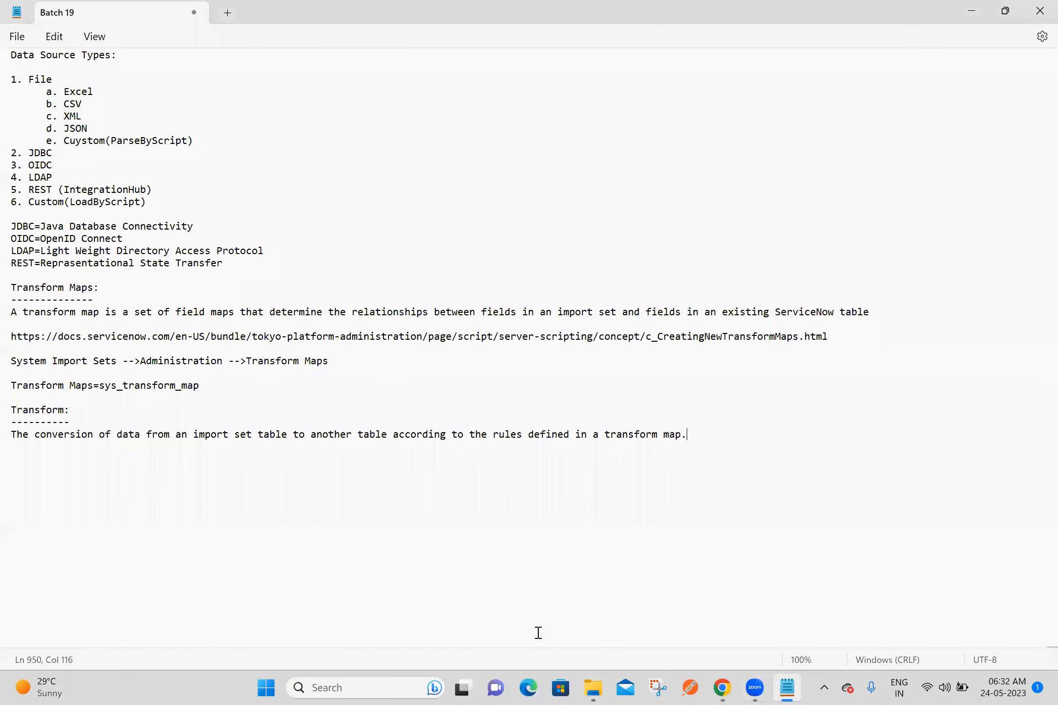
double_click(65, 411)
click(65, 410)
text(or Transformation)
click(83, 417)
text(-------------------)
click(102, 462)
key(ctrl+s)
Step: Add the URL of the Import sets key concepts page below the transformation definition and save the notes
key(alt+Tab)
click(787, 688)
text(https://docs.servicenow.com/bundle/sandiego-platform-administration/page/administer/import-sets/concept/c_ImportSetsKeyConcepts.html)
key(Return)
key(Return)
key(ctrl+s)
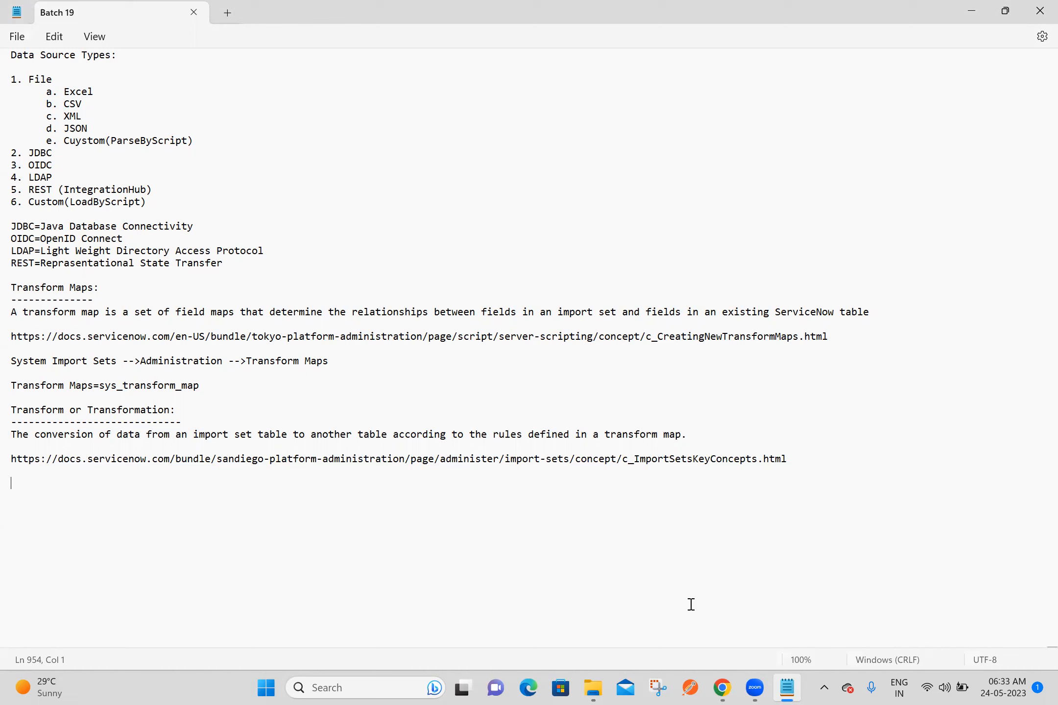
Step: Run the transform on import set ISET0010001 with Ashok IT Transform Map 1 and open its transform history in a separate tab
key(alt+Tab)
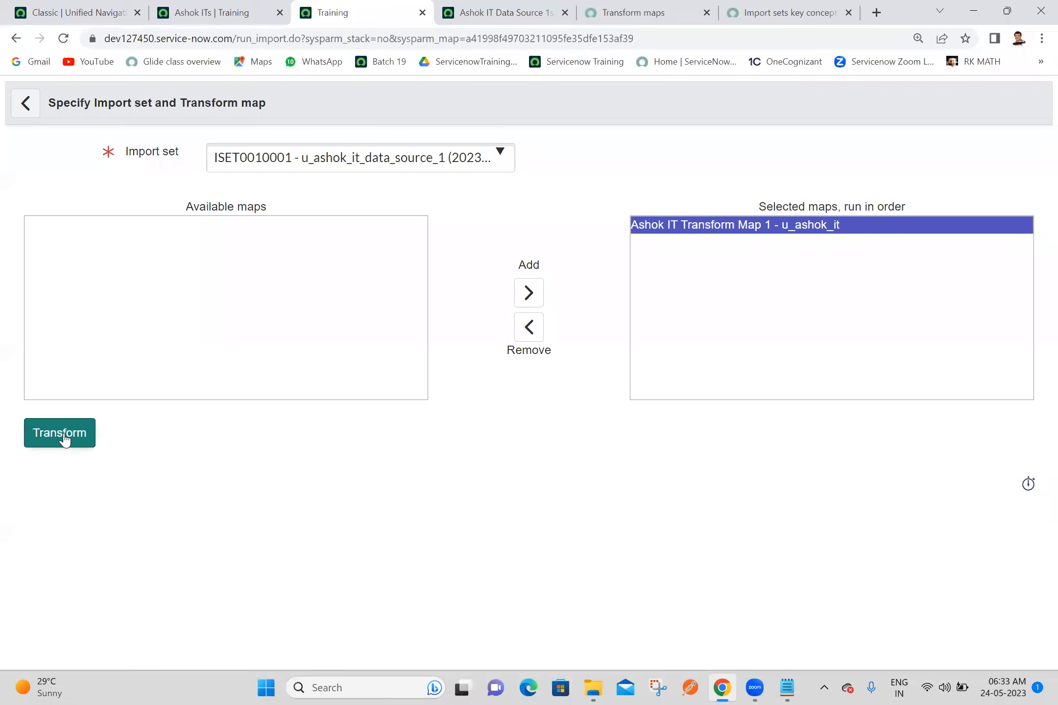
click(61, 433)
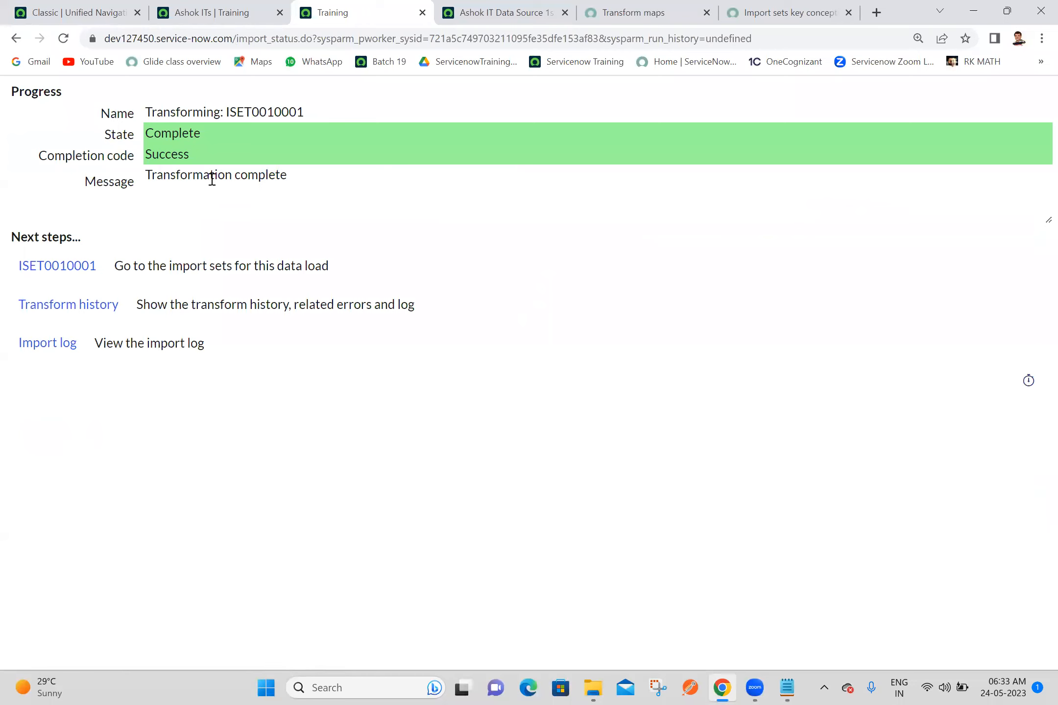
middle_click(56, 316)
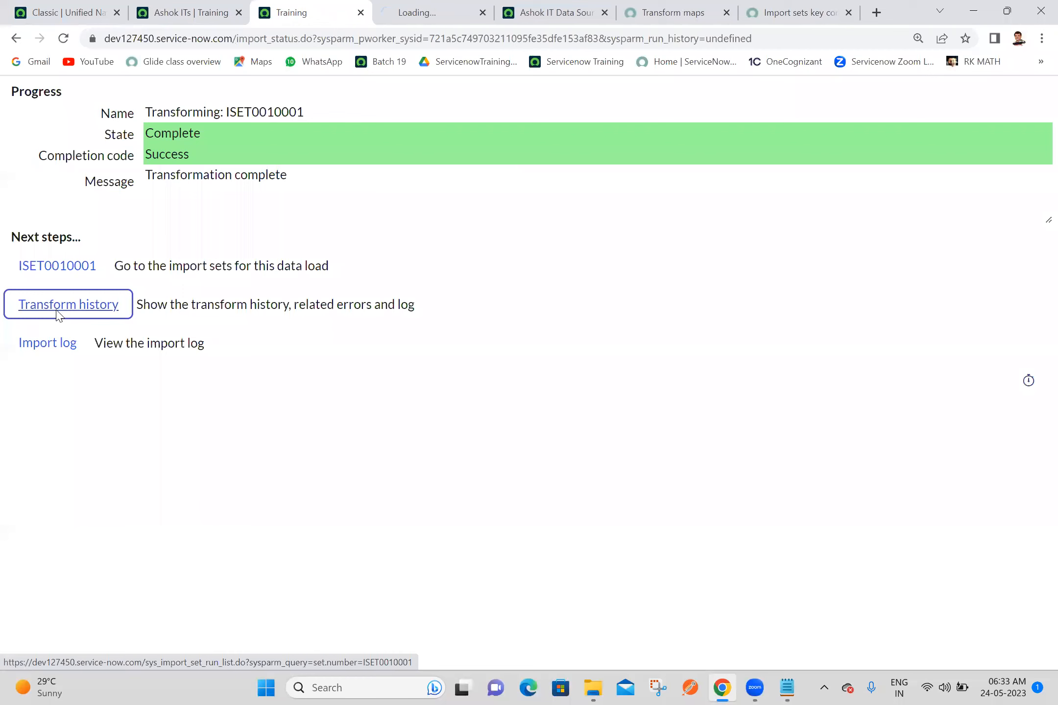
click(417, 6)
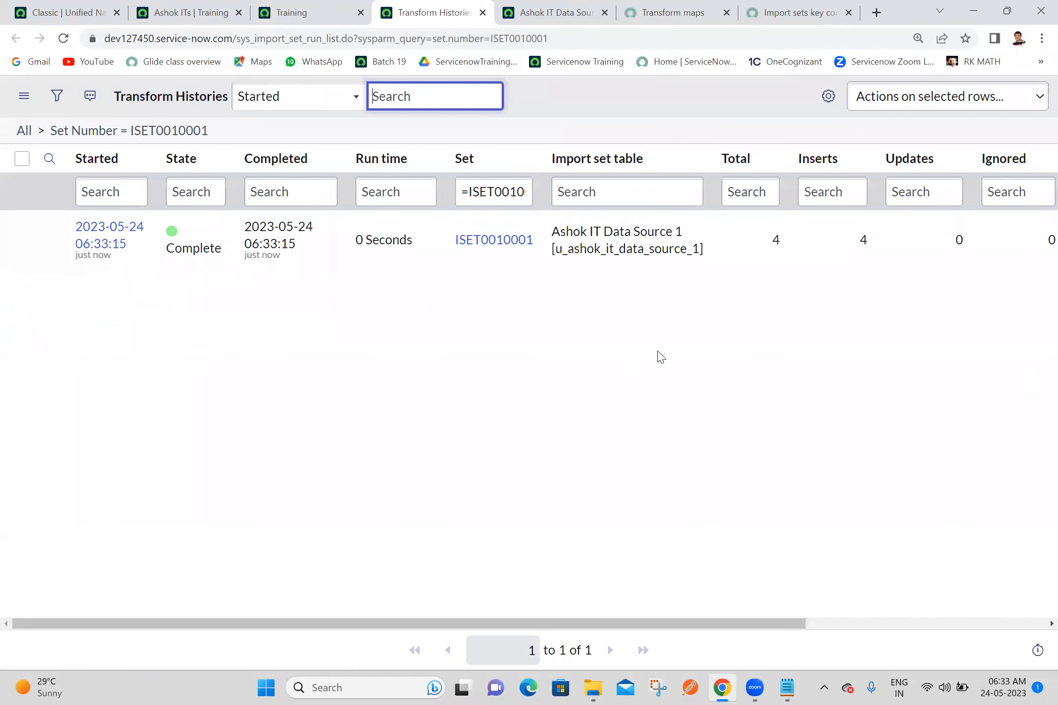
Step: Examine the total and insert counts of the transform run, and refresh the Ashok ITs list to check the imported records
drag(786, 252, 708, 224)
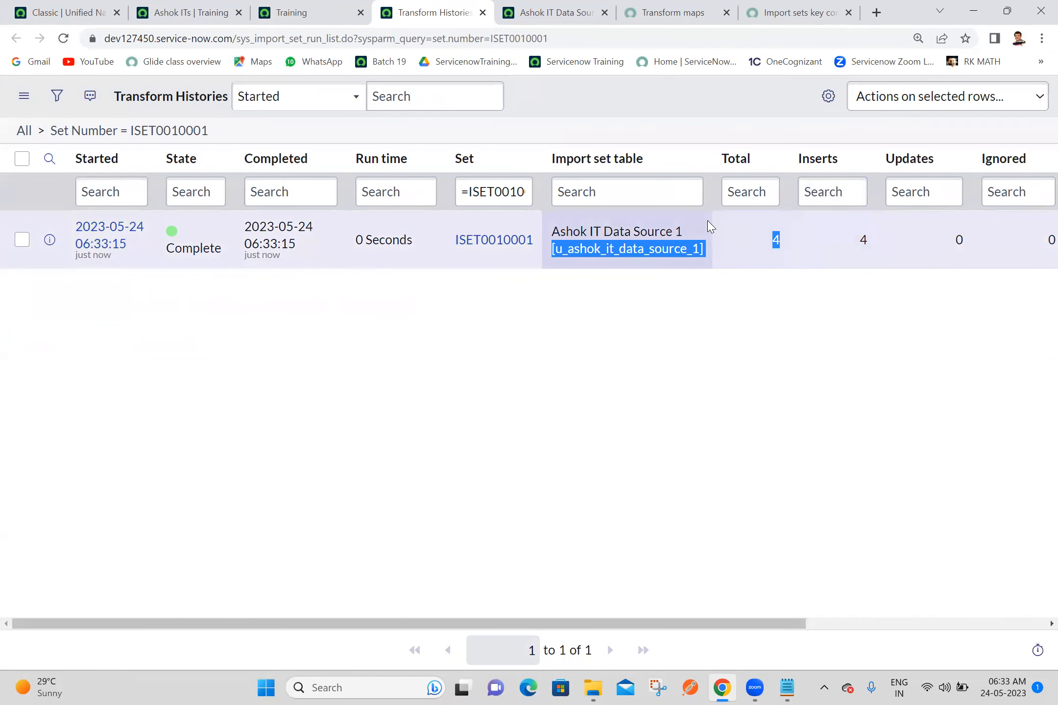
click(850, 322)
drag(850, 322, 866, 248)
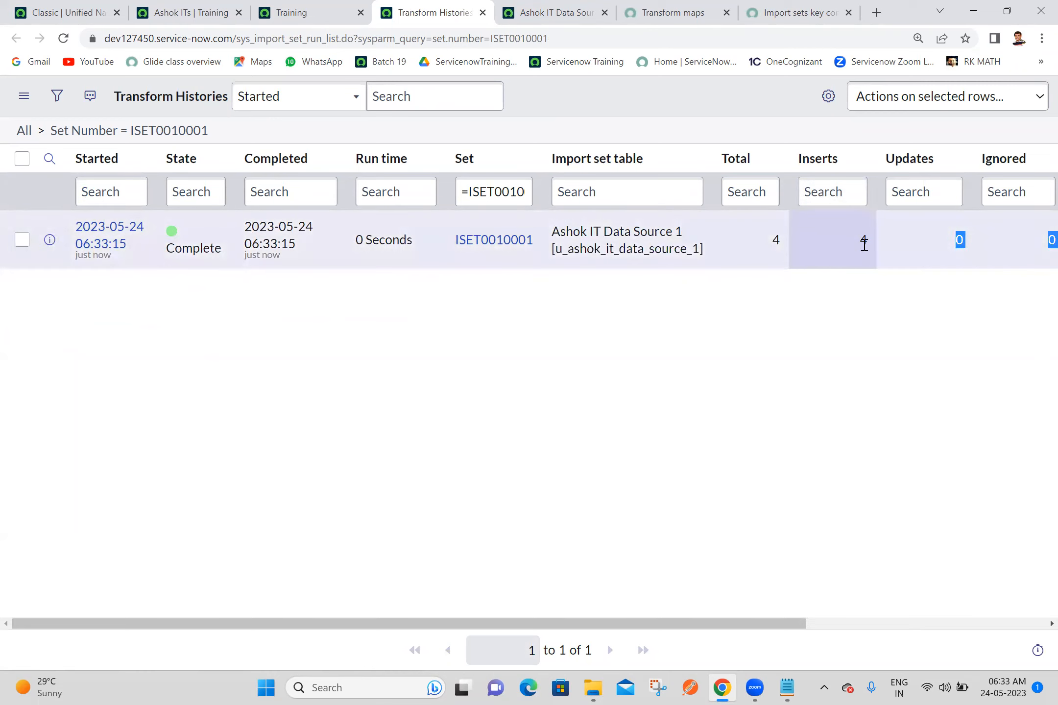
click(940, 405)
click(185, 11)
click(64, 39)
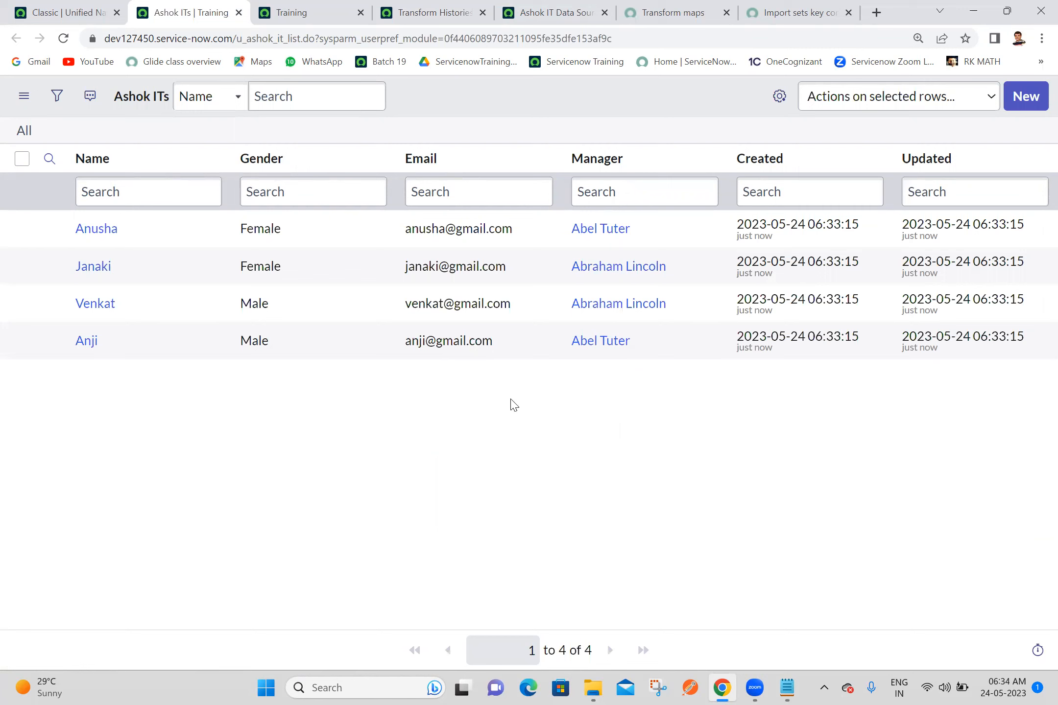
Step: Delete all the imported records from the Ashok ITs list
click(22, 158)
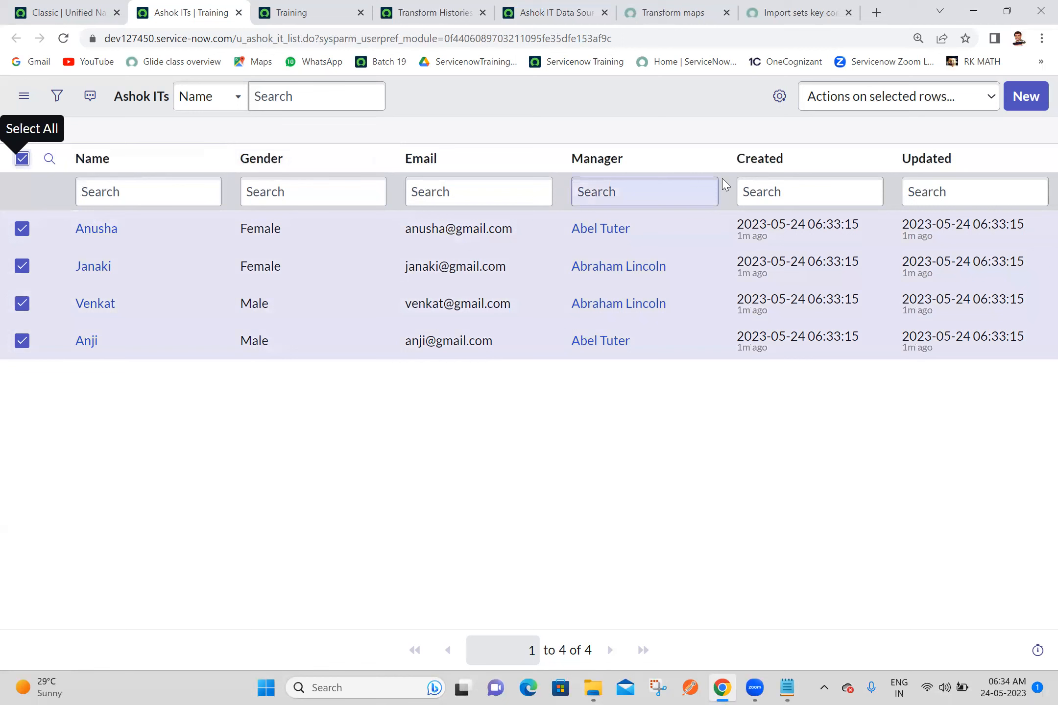
click(907, 96)
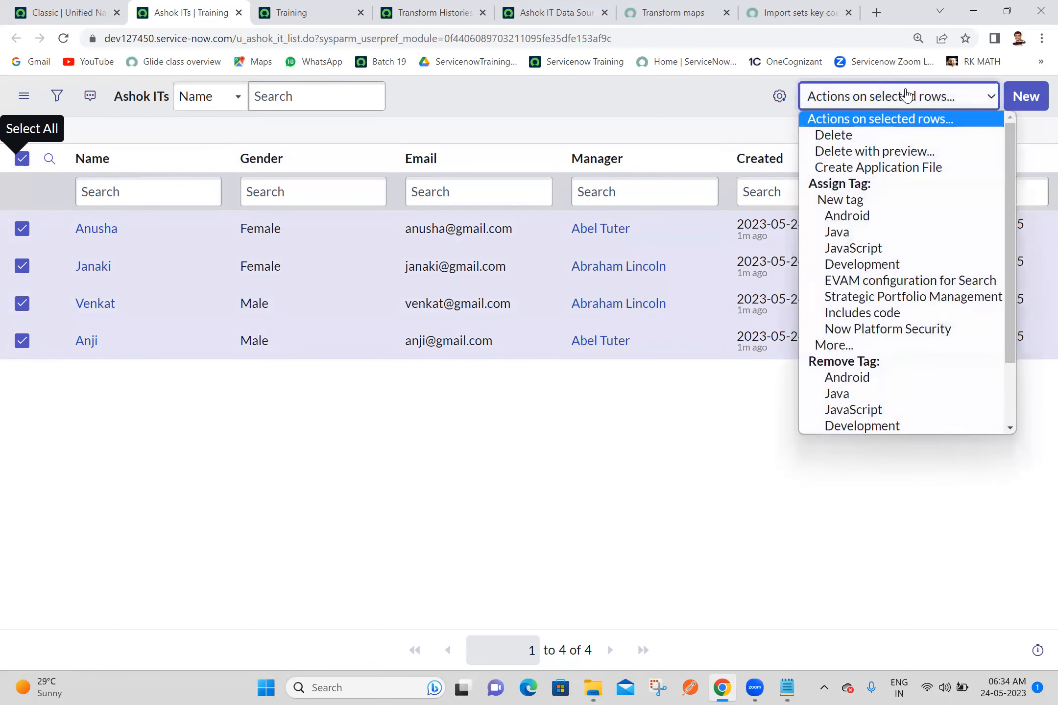
click(831, 137)
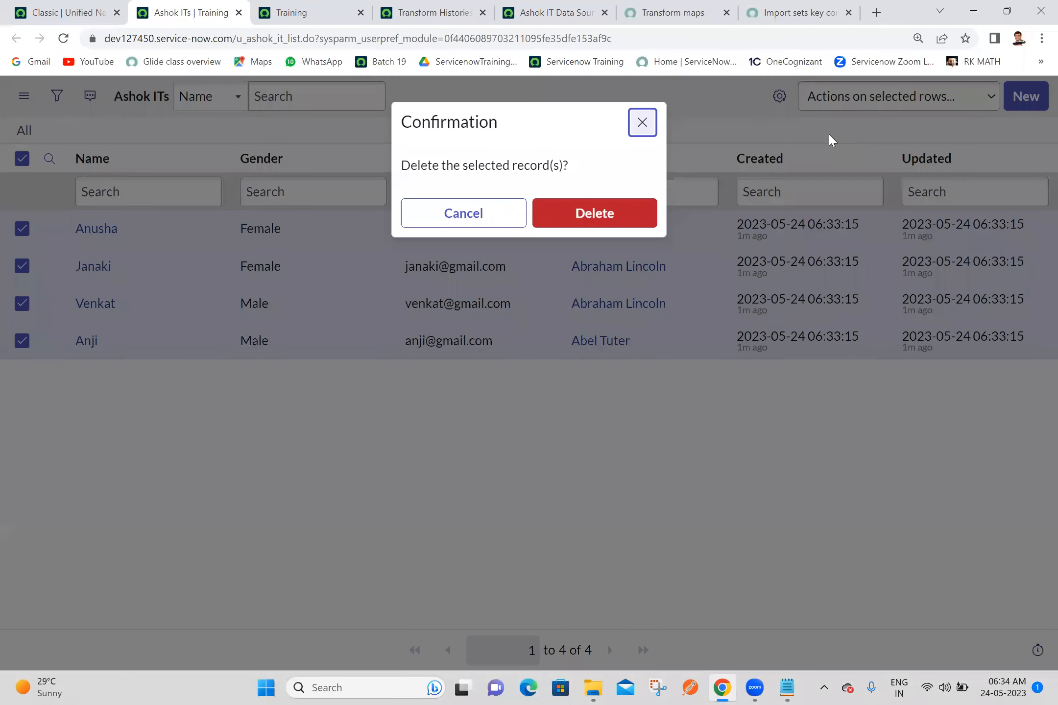
click(589, 216)
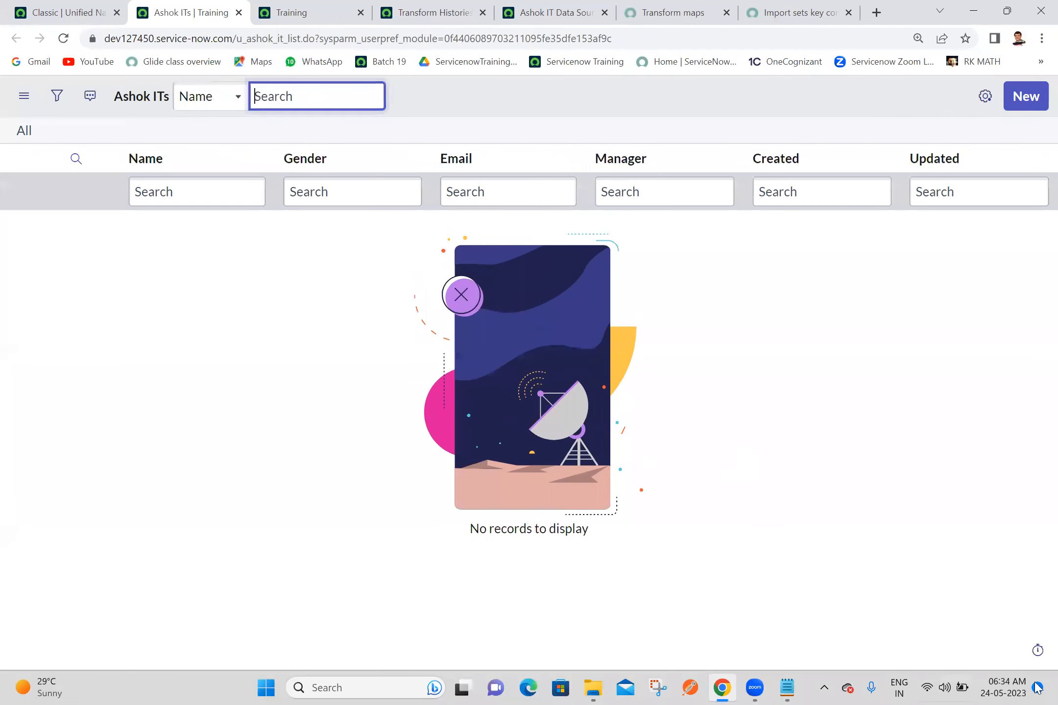
Step: Open the Ashok IT Demo Data workbook from the desktop and rename the Manager header in D1 to "Supervisior"
click(1037, 687)
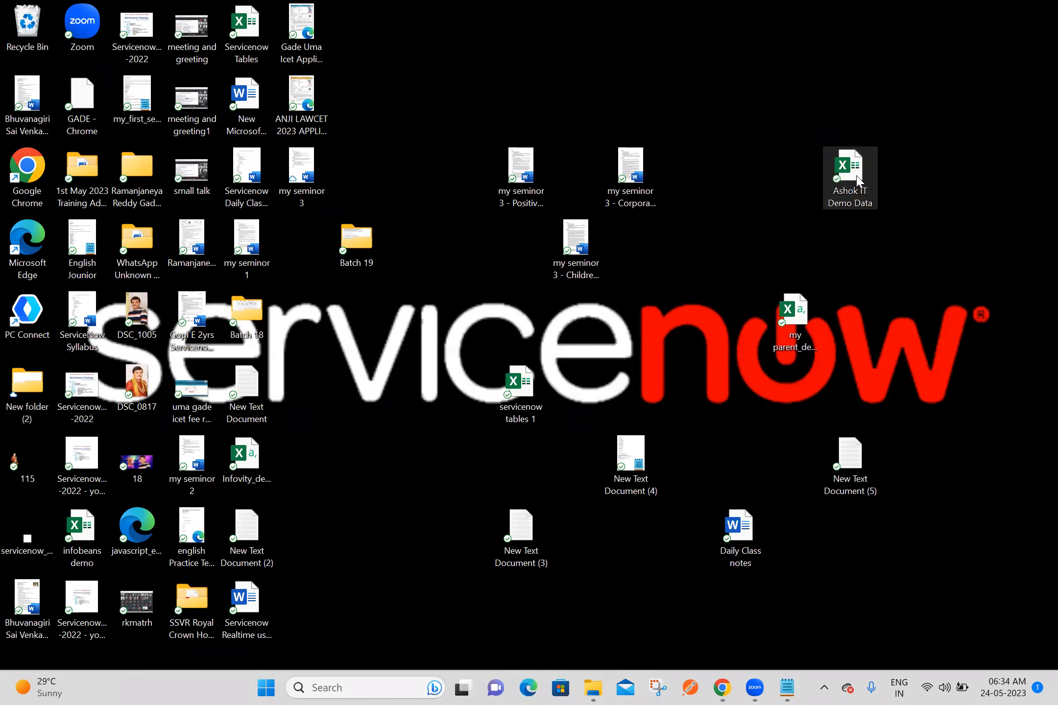
double_click(853, 188)
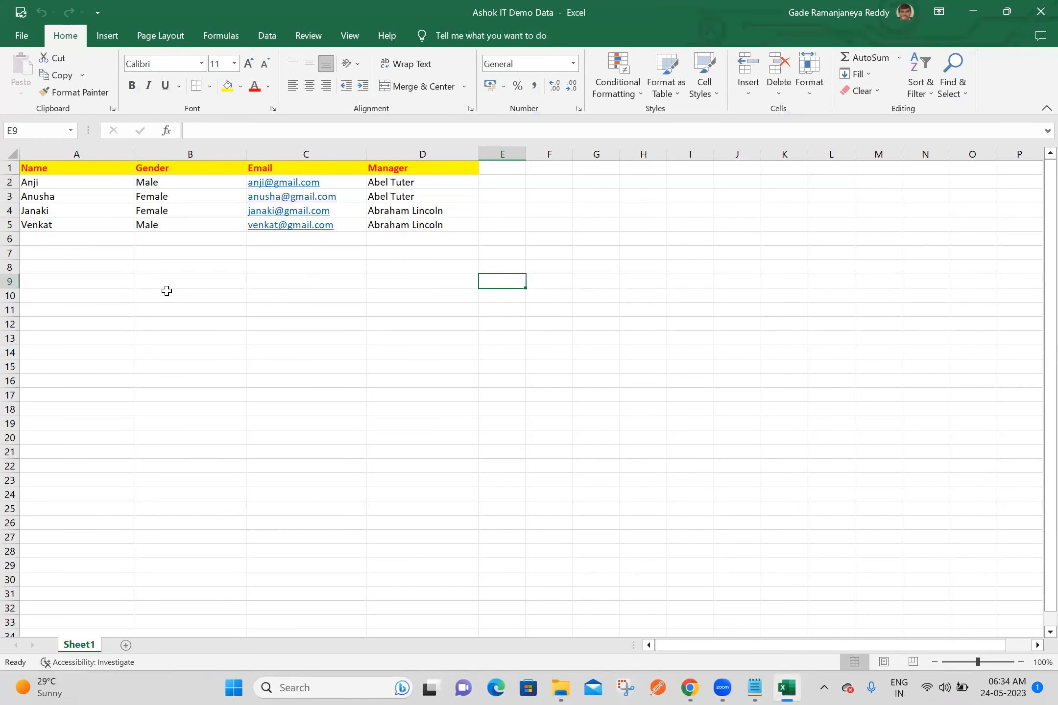
click(167, 291)
double_click(71, 168)
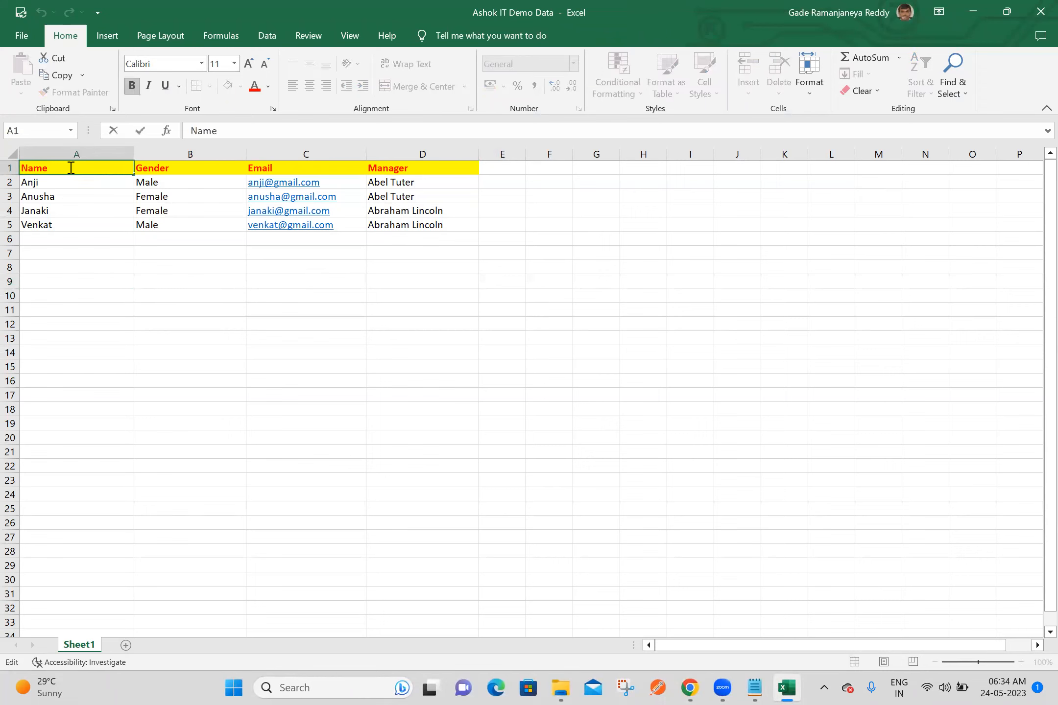
click(406, 168)
double_click(406, 169)
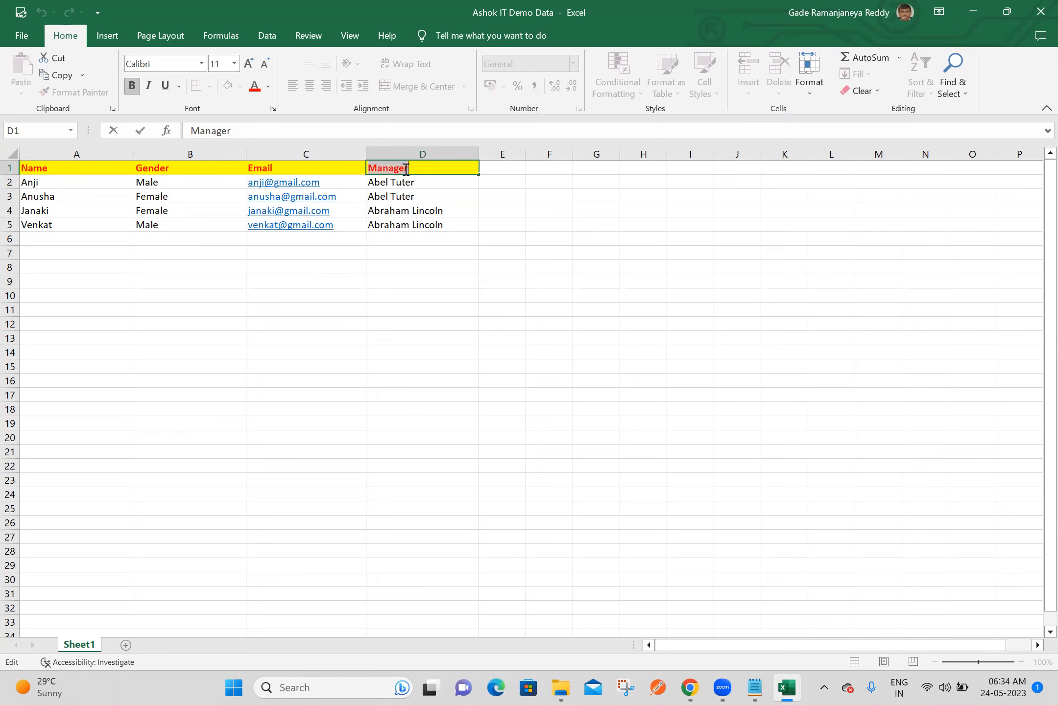
text(Supervisior)
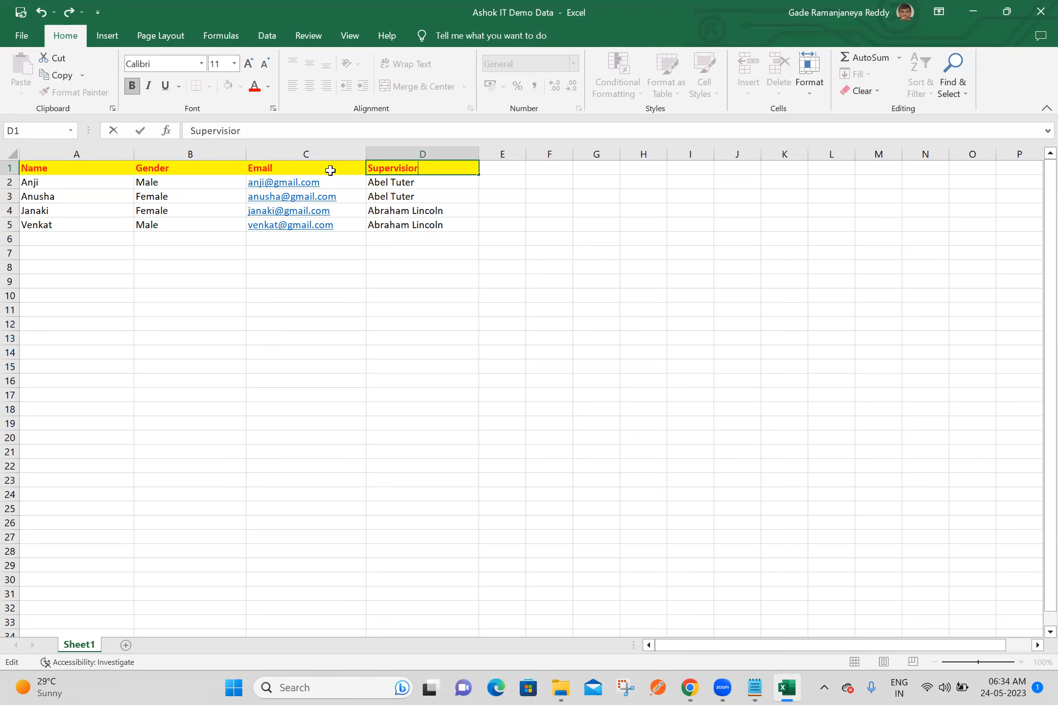
Step: Rename the Email header in C1 to "Gmail" and the Gender header in B1 to "Identification", and close the workbook
click(331, 170)
text(Gmail)
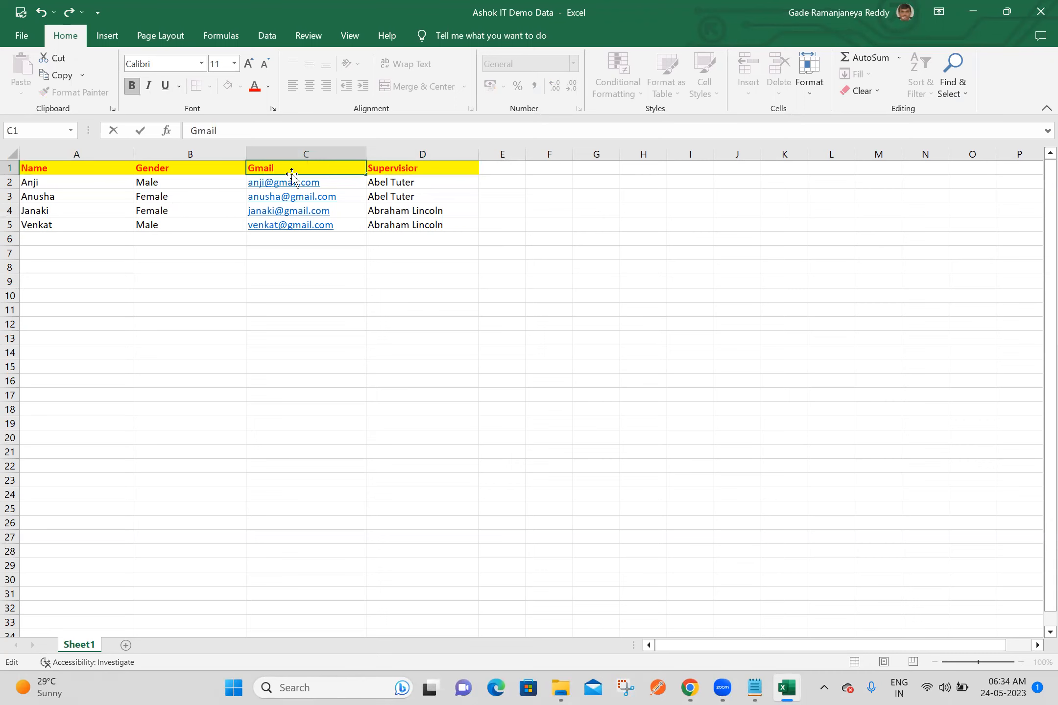
click(203, 169)
double_click(202, 169)
text(Ide)
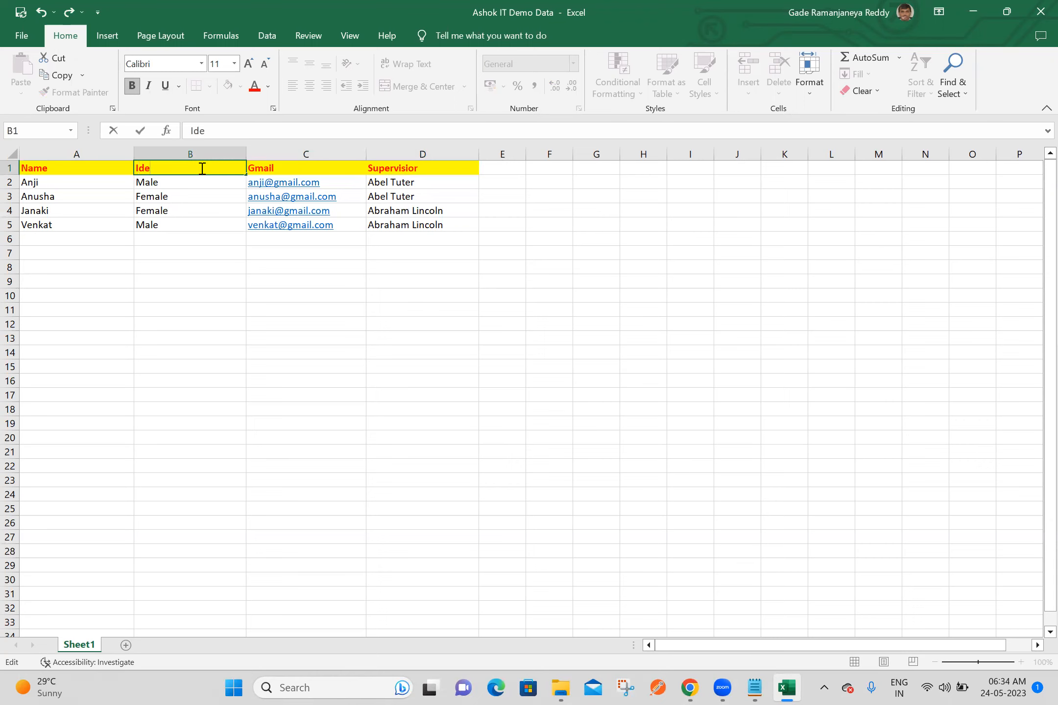
text(ntification)
click(578, 252)
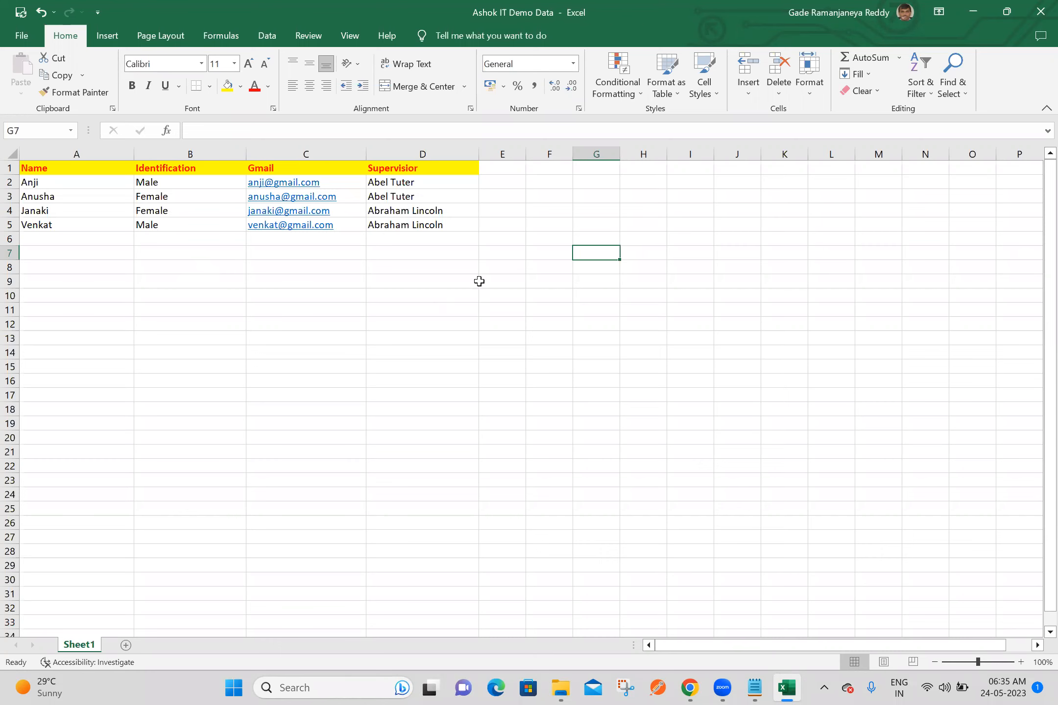
click(512, 253)
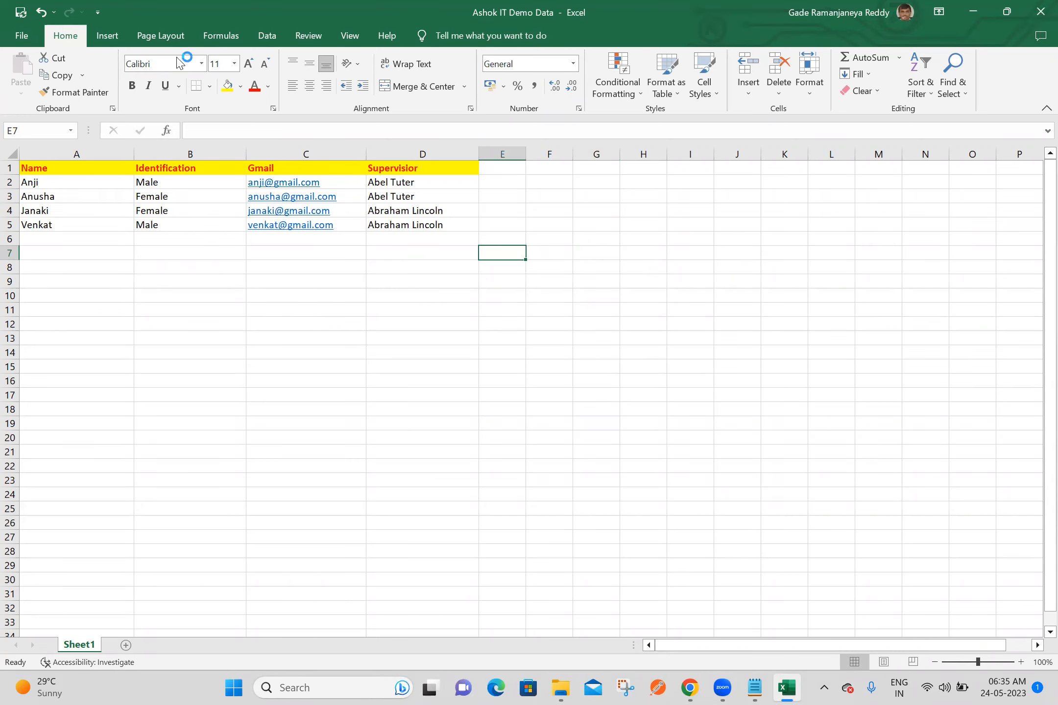
click(1041, 11)
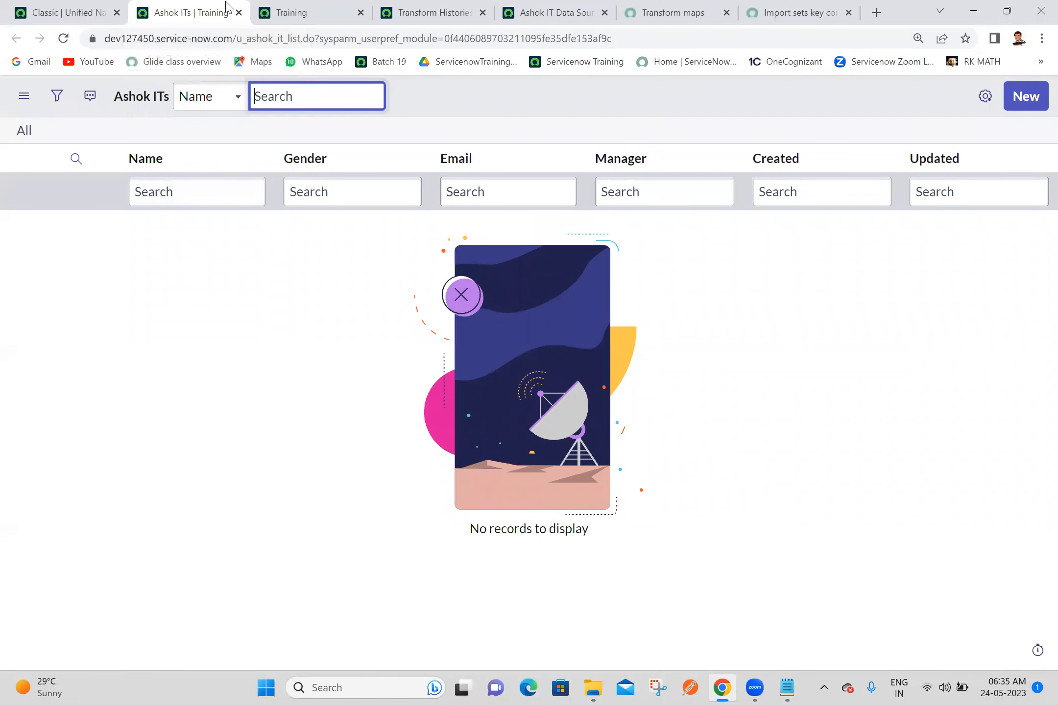
Step: Switch to the instance's home page tab and close all the other browser tabs
click(34, 7)
right_click(34, 7)
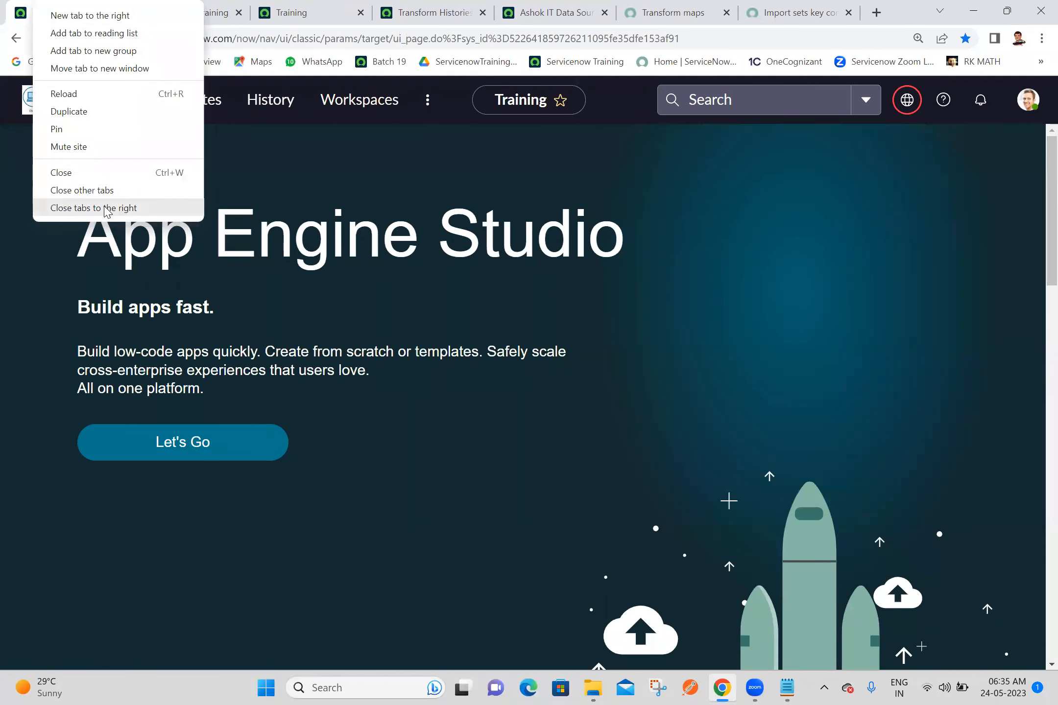
click(107, 209)
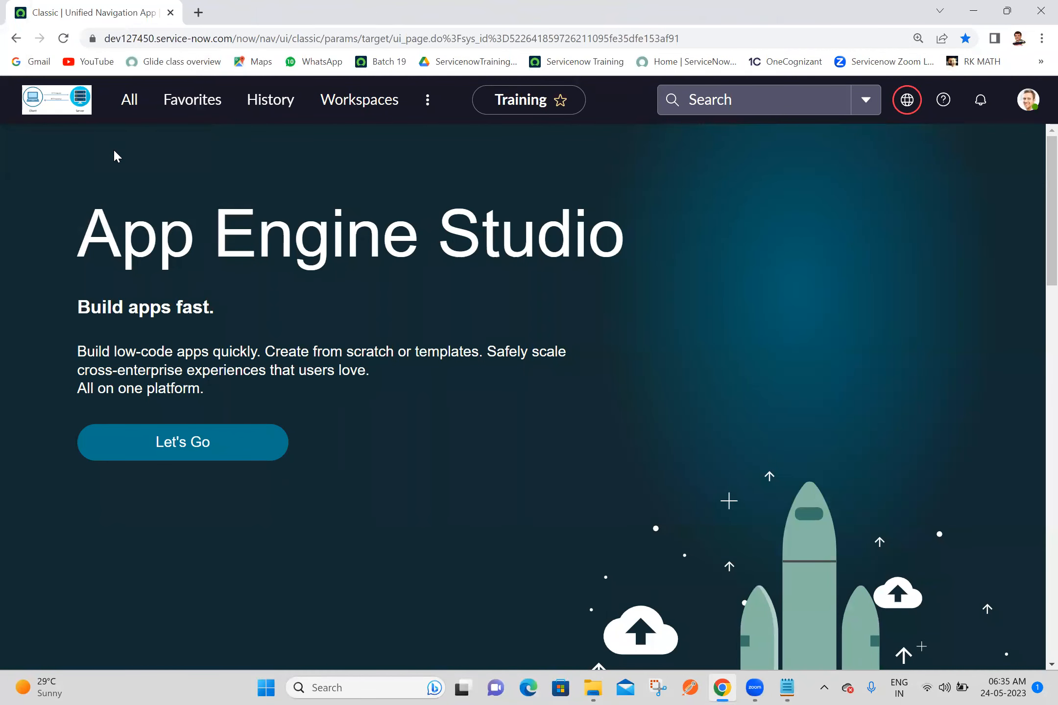
Step: Find "data source" in the application navigator and open System Import Sets Data Sources in a new tab
click(129, 101)
triple_click(139, 150)
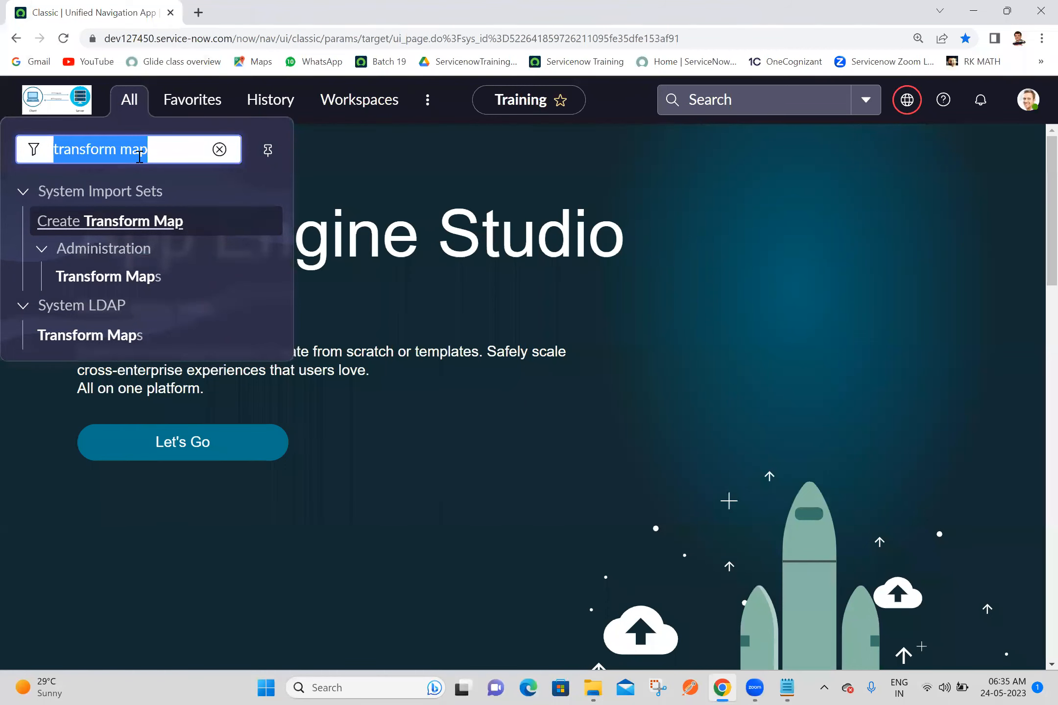
text(data s)
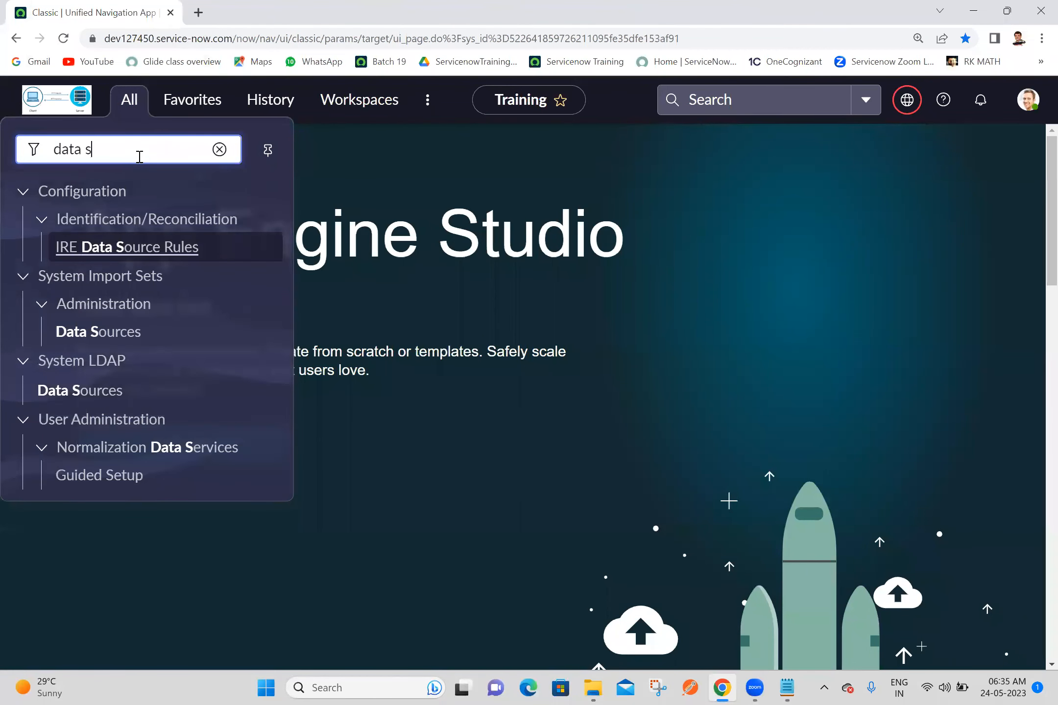
text(ource)
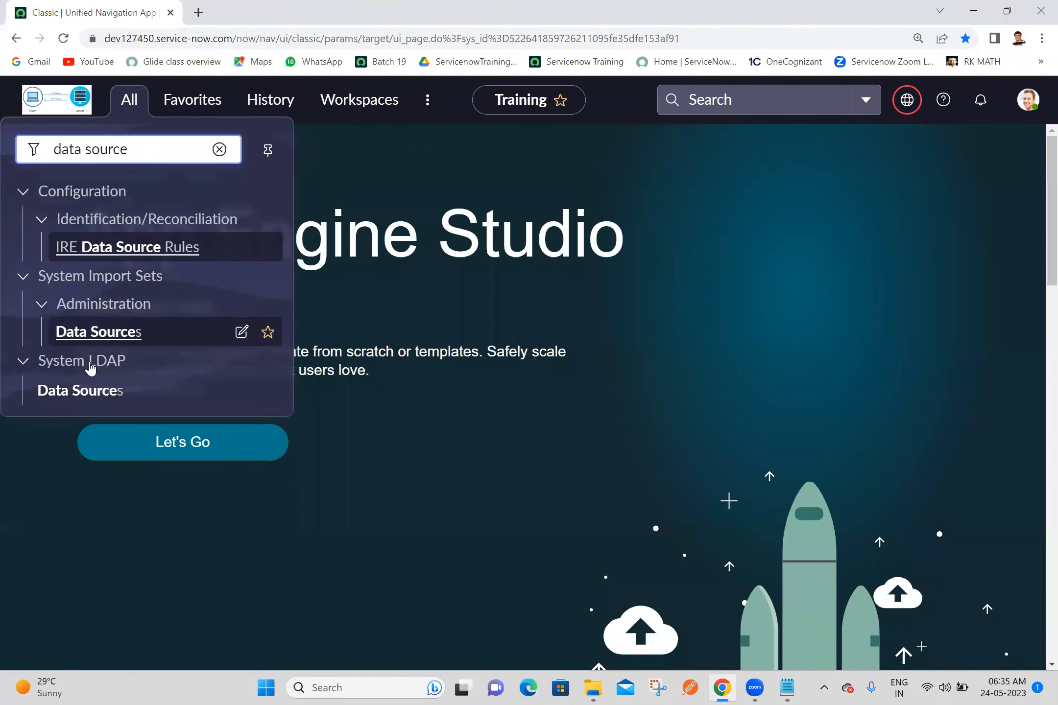
middle_click(108, 347)
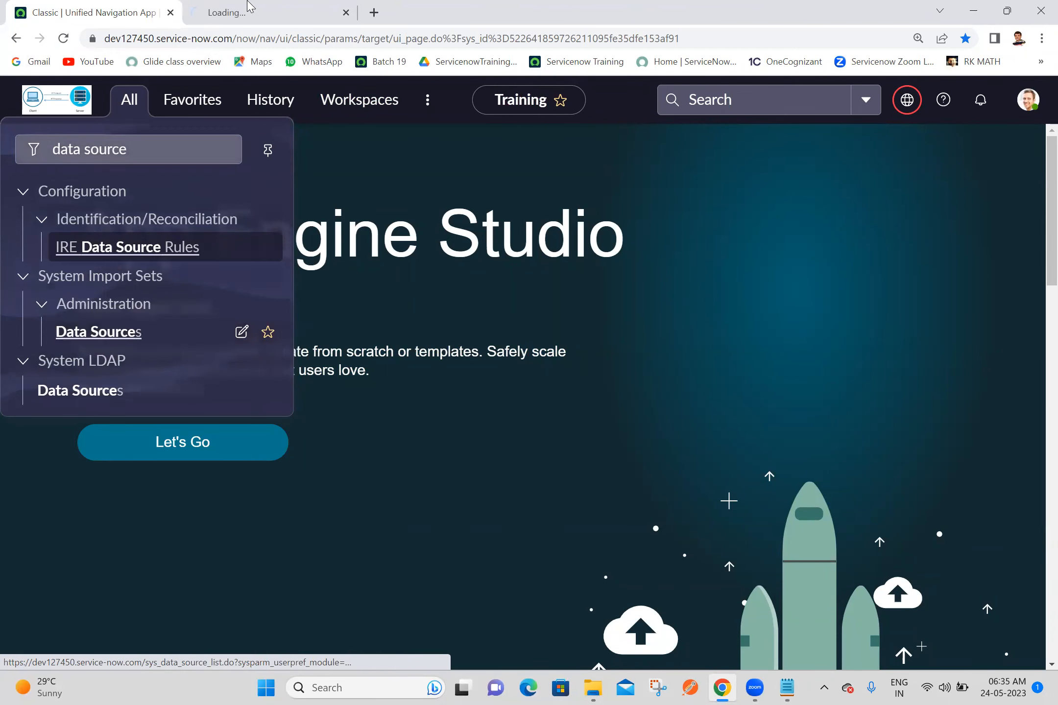
Step: Sort the Data Sources list by Updated with the newest first and start a new data source record
click(245, 10)
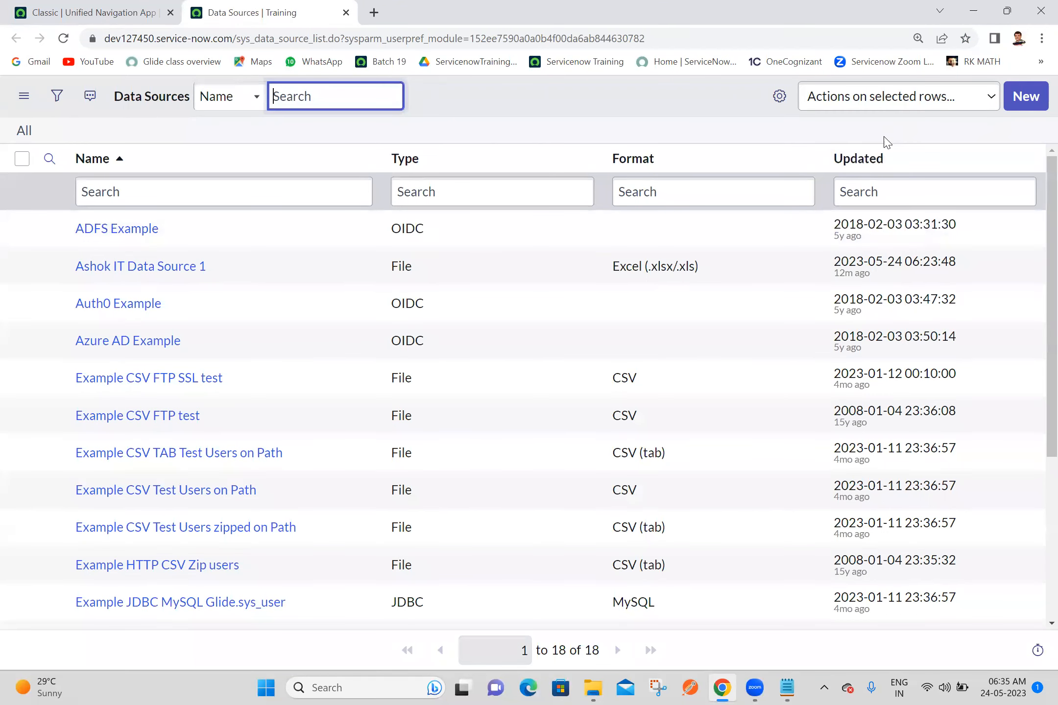
right_click(858, 166)
key(Escape)
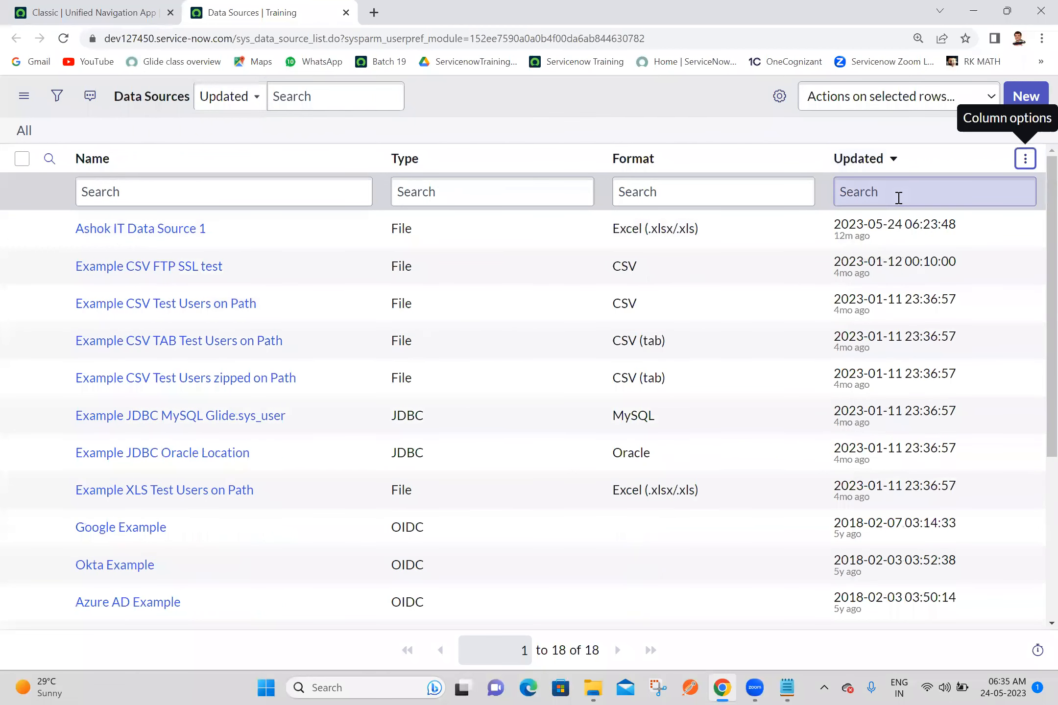
click(1031, 101)
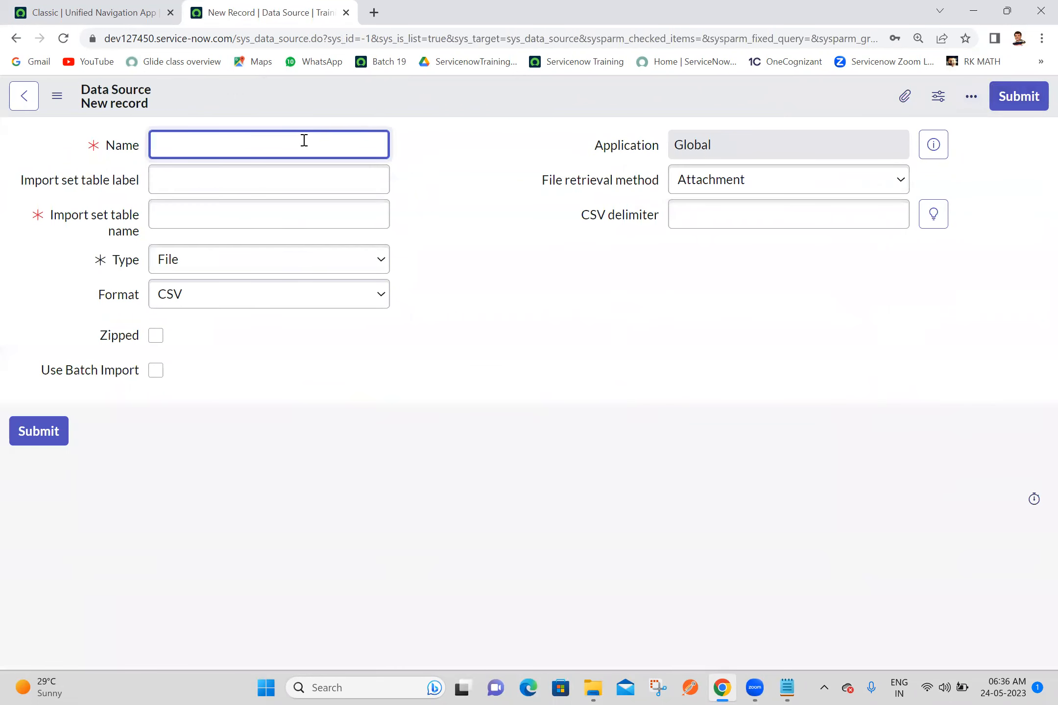
Step: Enter "Ashok IT Data Source 2" as the name and import set table label, and set the format to Excel (.xlsx/.xls)
text(Ashok IT DData Source 2)
key(ctrl+a)
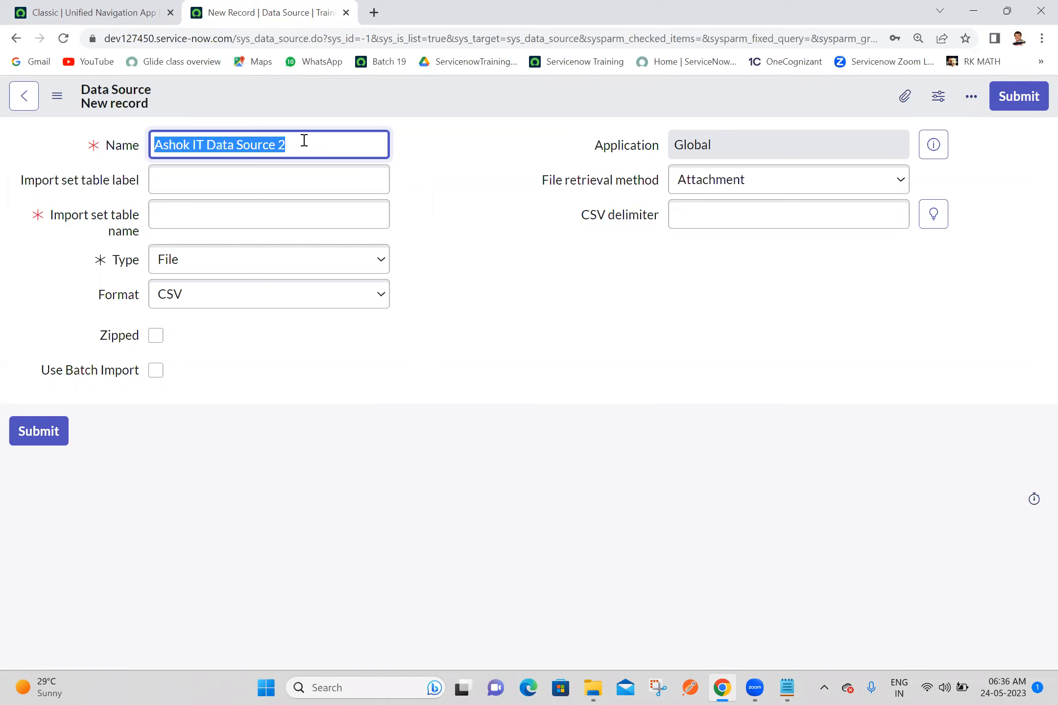
key(ctrl+c)
click(281, 172)
key(ctrl+v)
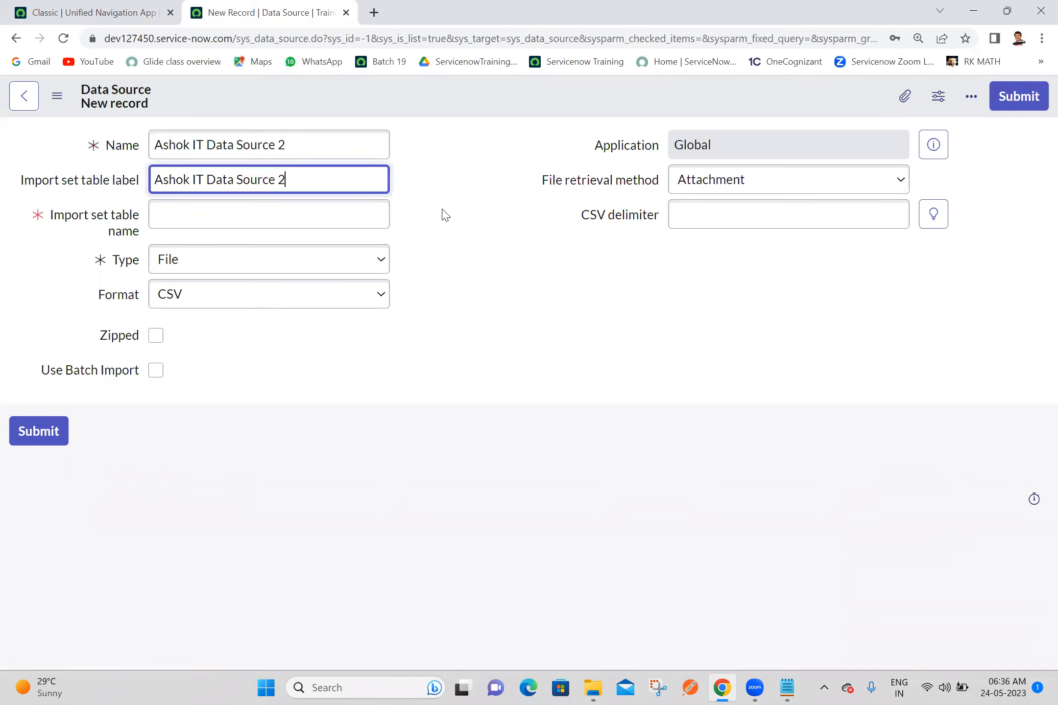
click(230, 297)
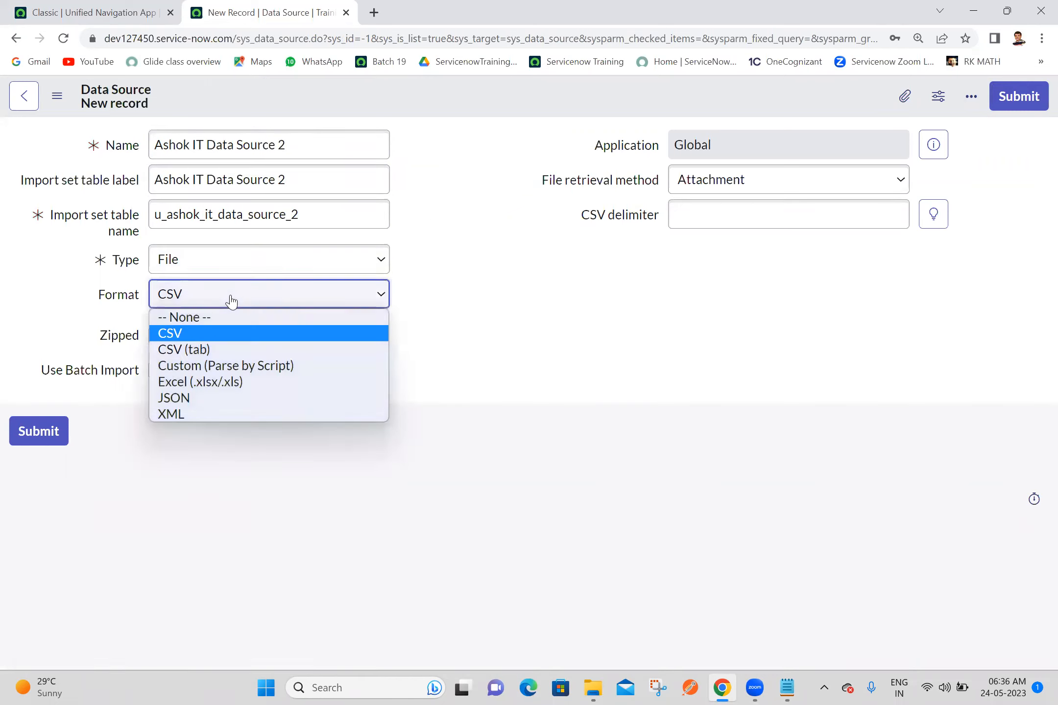
click(200, 382)
Step: Attach the Ashok IT Demo Data workbook from the desktop to the new data source and save the record
click(905, 97)
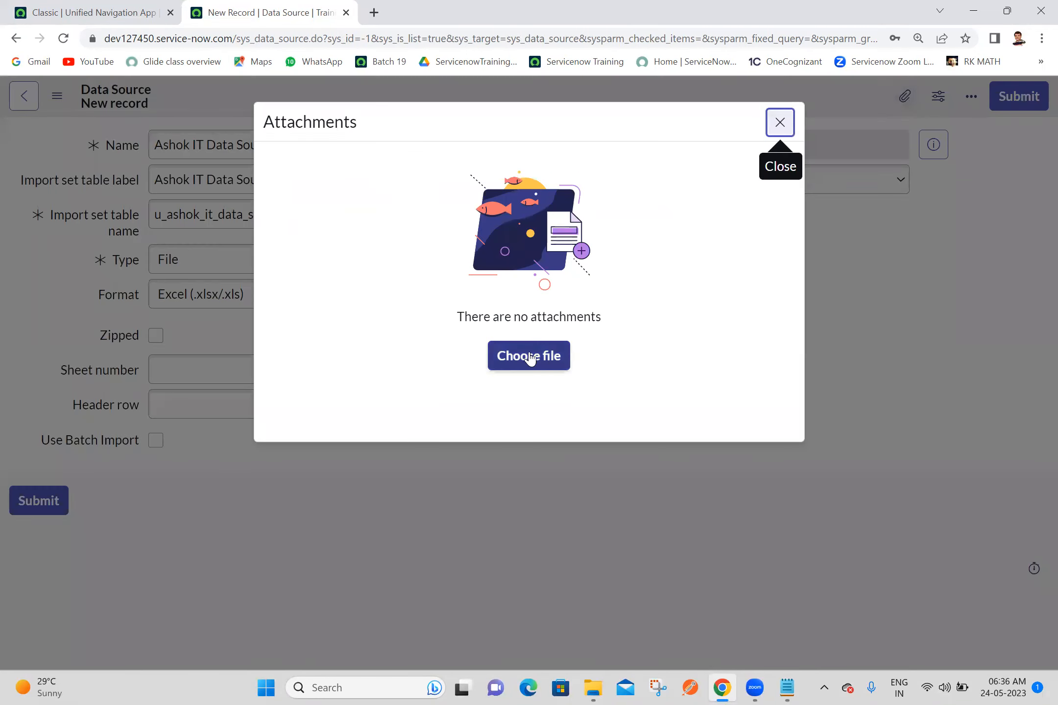
click(529, 358)
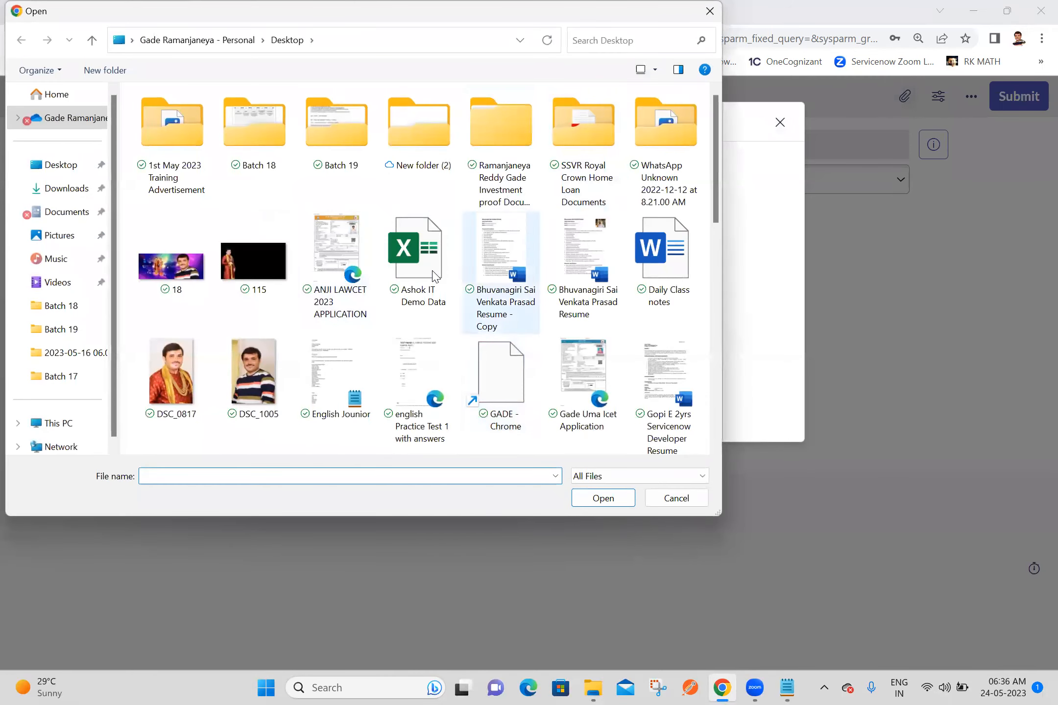
double_click(430, 277)
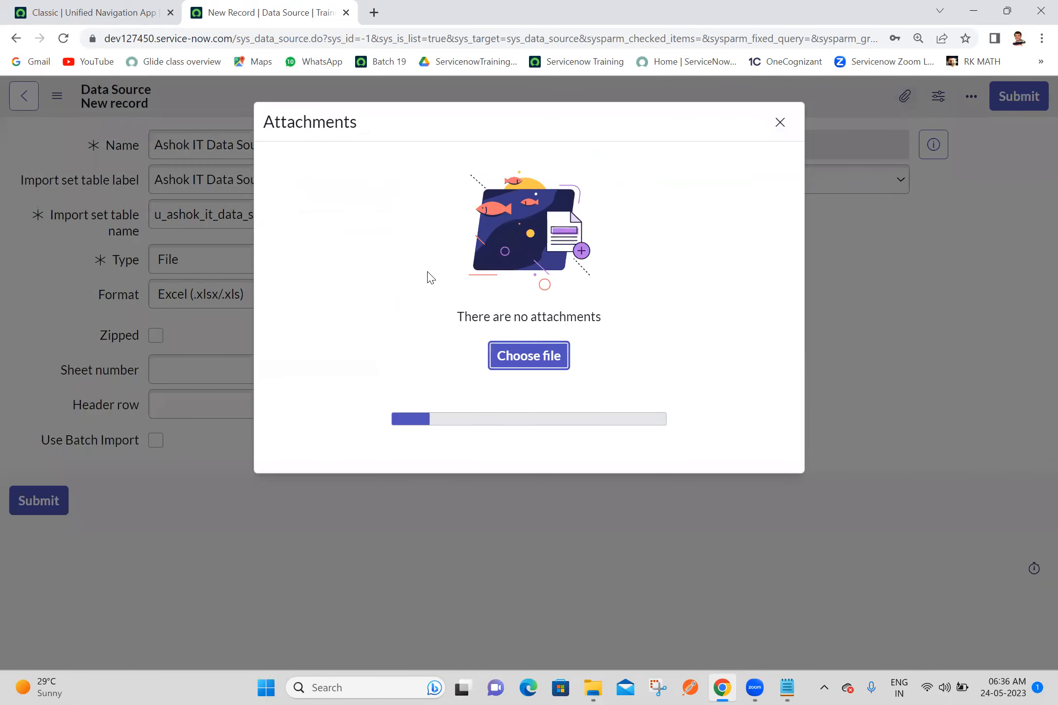
click(779, 123)
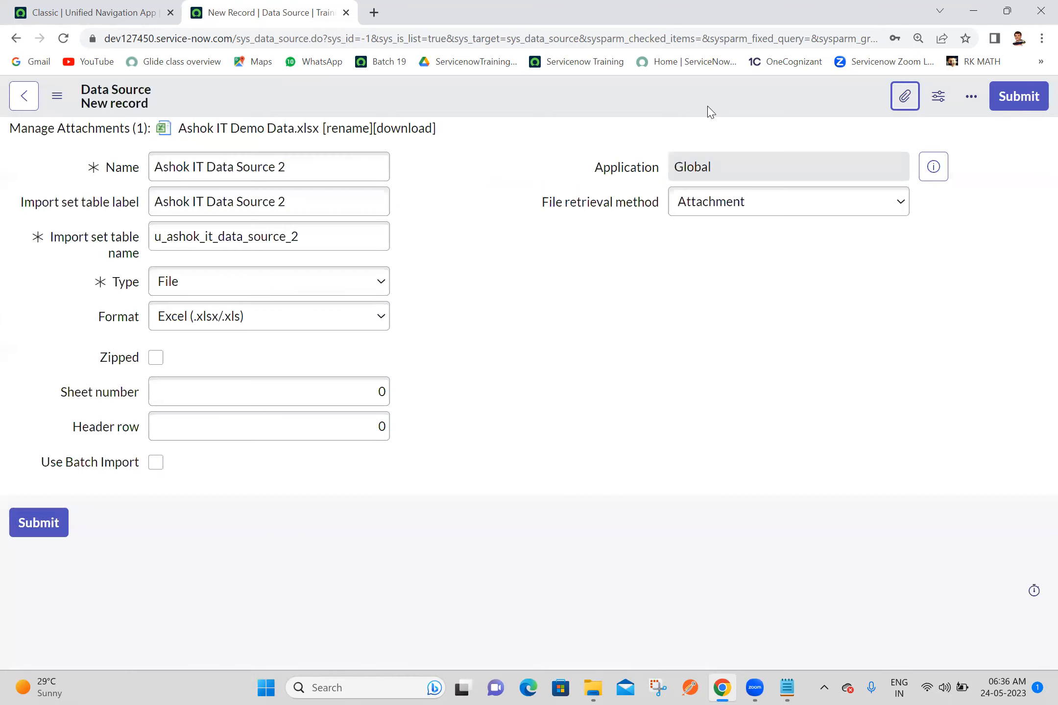
right_click(674, 91)
click(686, 100)
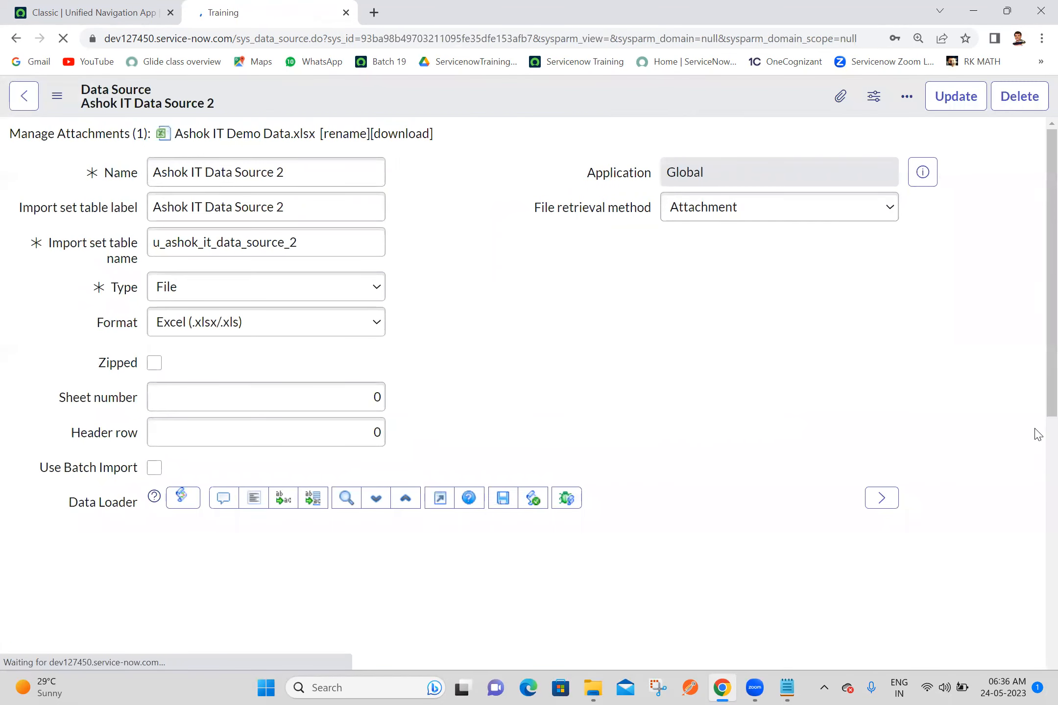
Step: Duplicate the data source's browser tab and load all records from the data source in the original tab
scroll(1036, 364, down, 4)
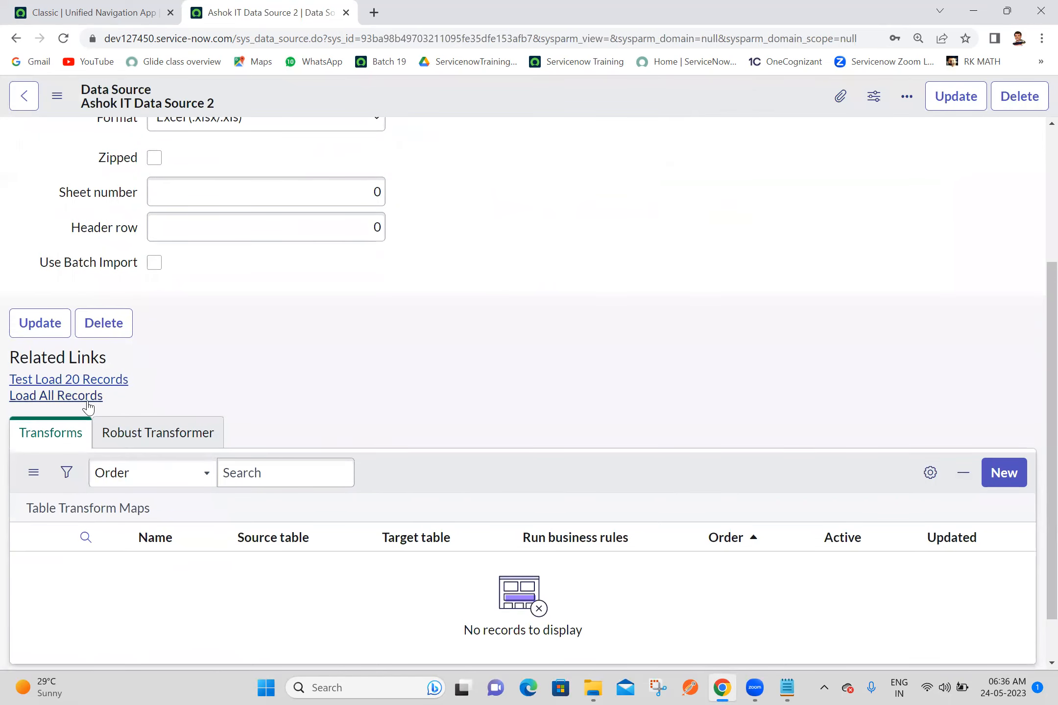
right_click(308, 6)
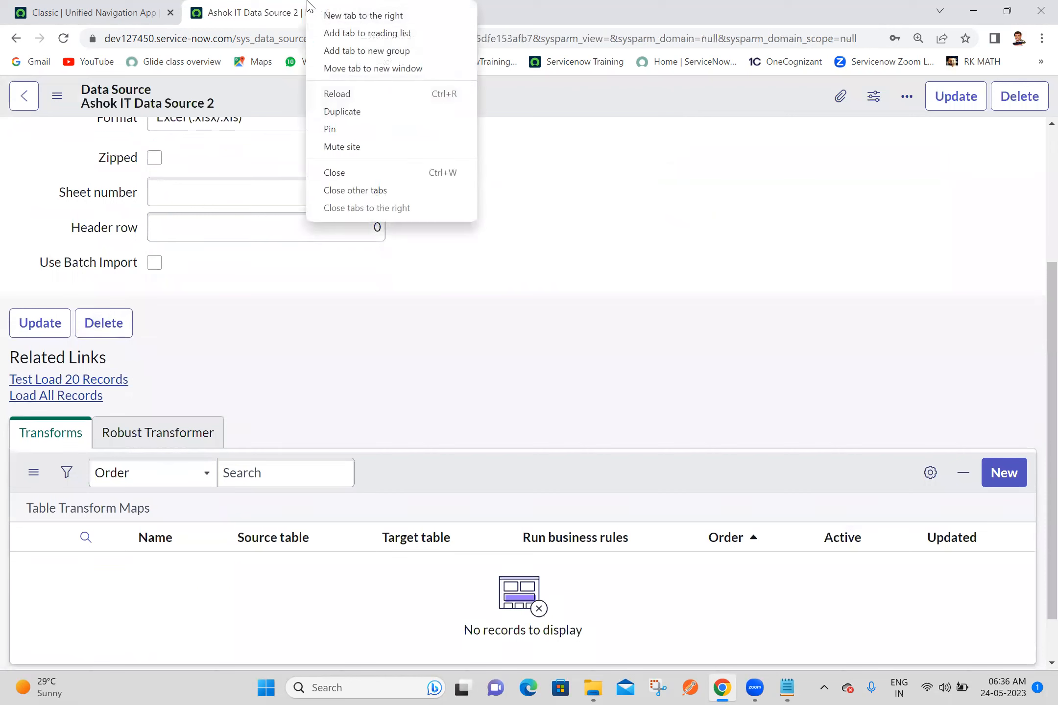
click(346, 111)
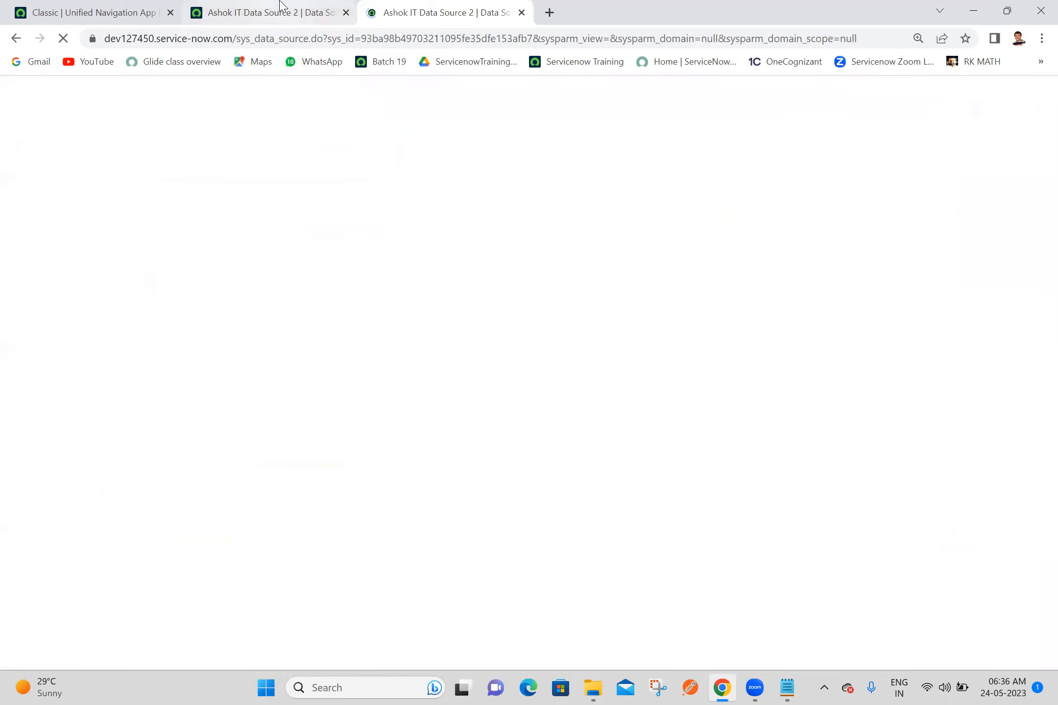
click(22, 398)
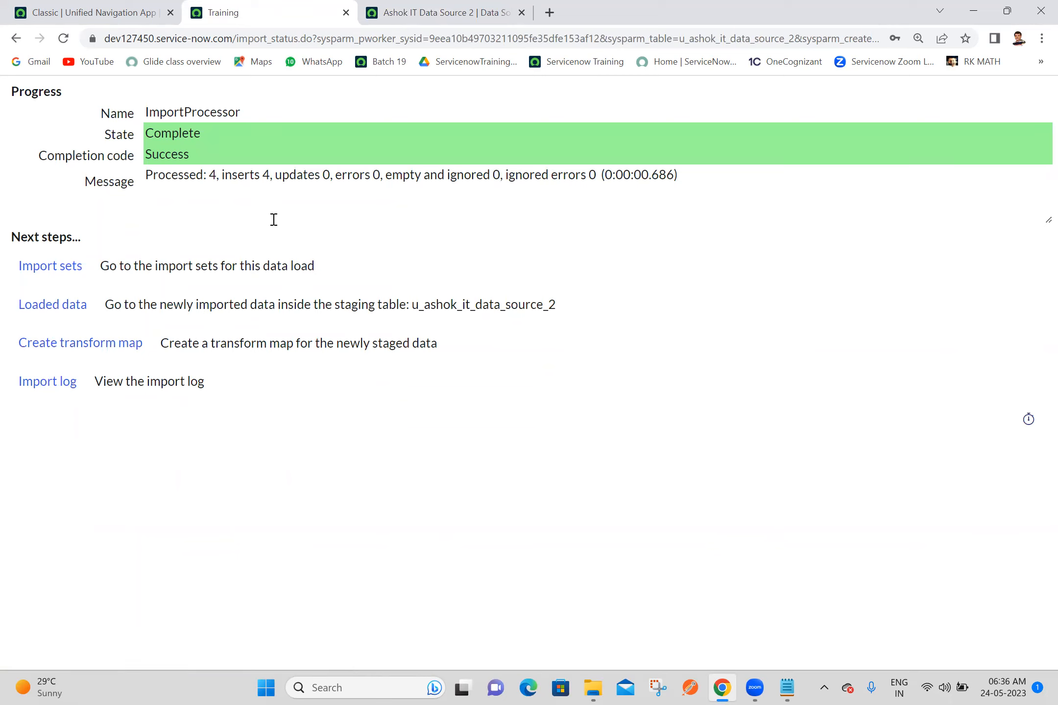
Step: Close the duplicate data source tab, and find "transform ma" in the application navigator to open Create Transform Map in a new tab
click(522, 2)
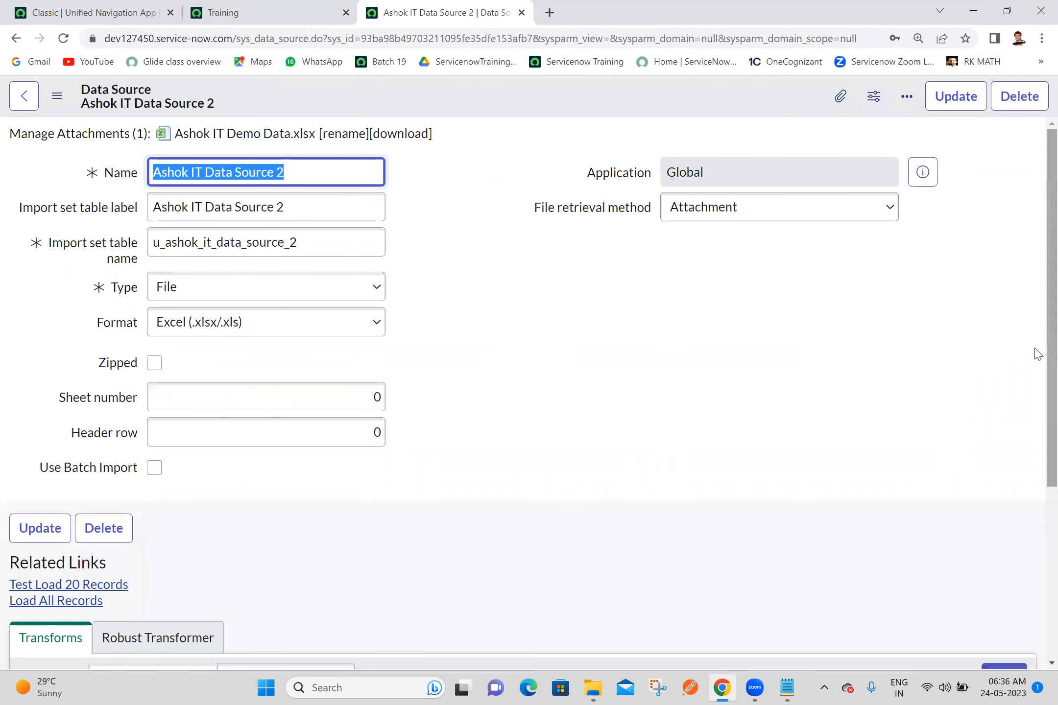
scroll(1037, 355, down, 5)
scroll(1037, 367, up, 5)
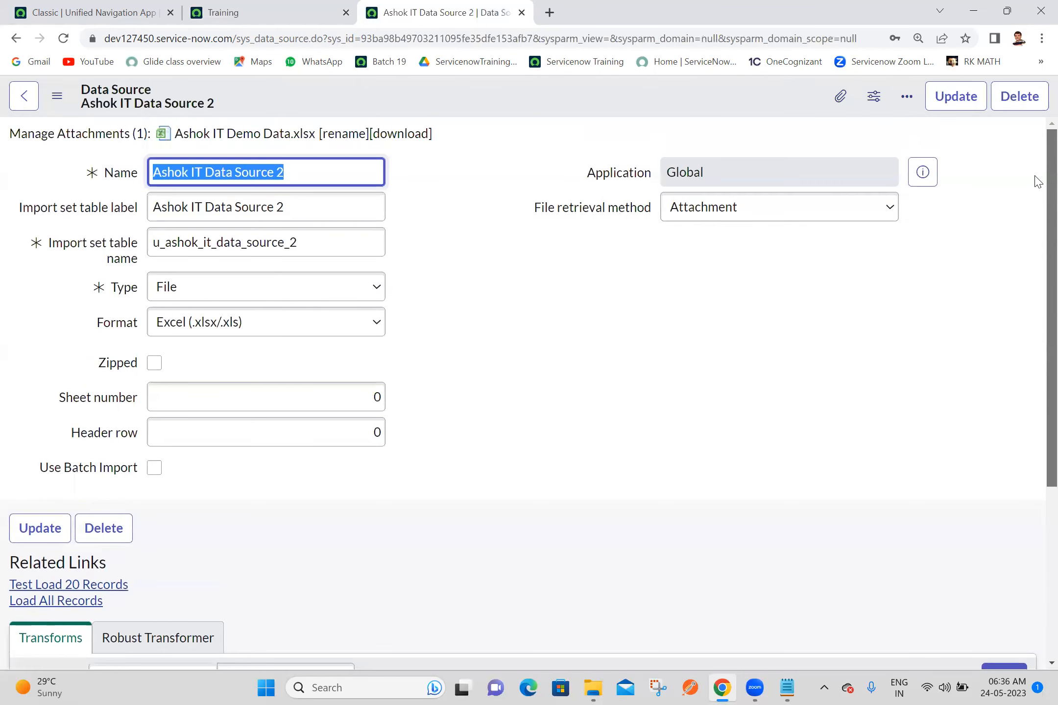
scroll(1034, 179, down, 5)
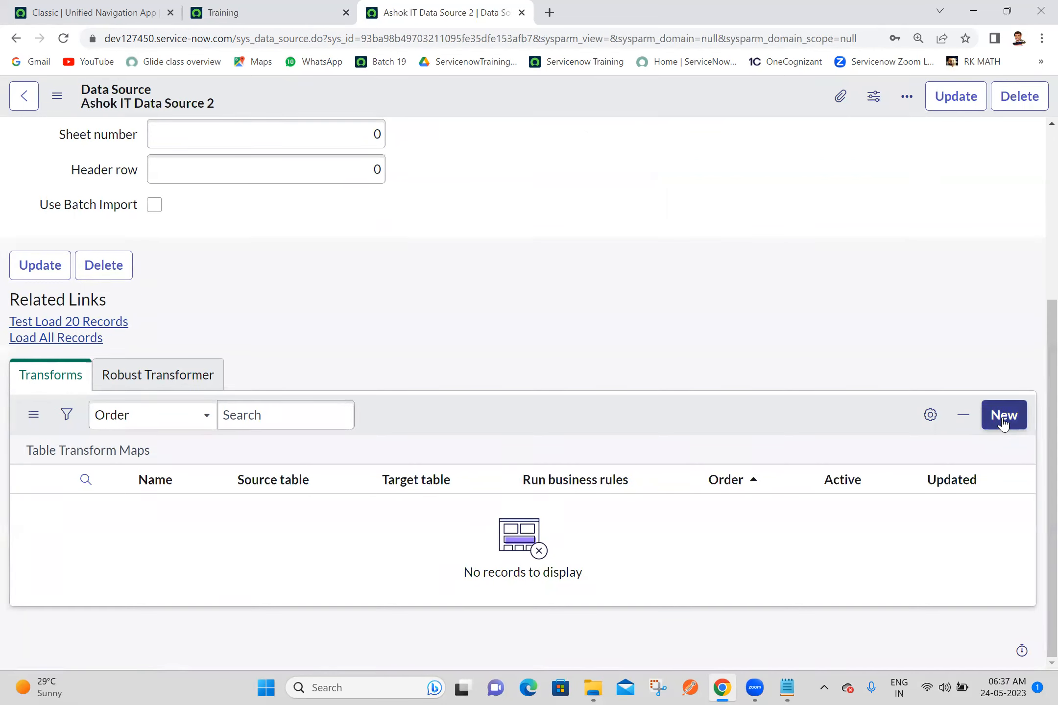
click(115, 6)
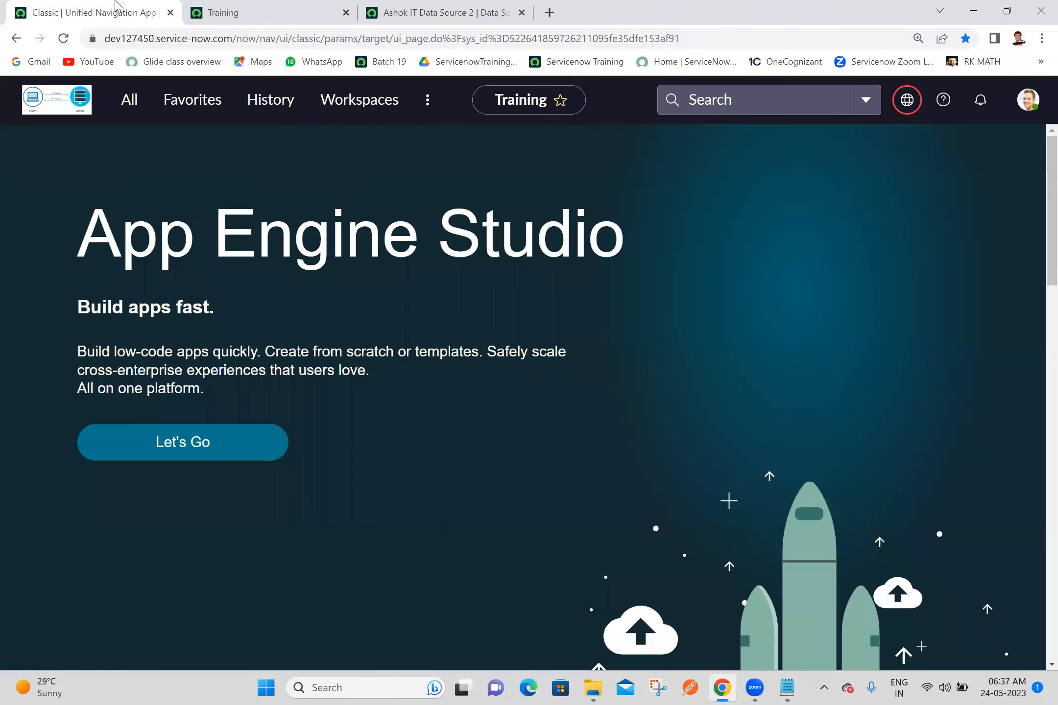
click(133, 107)
click(150, 148)
text(tran)
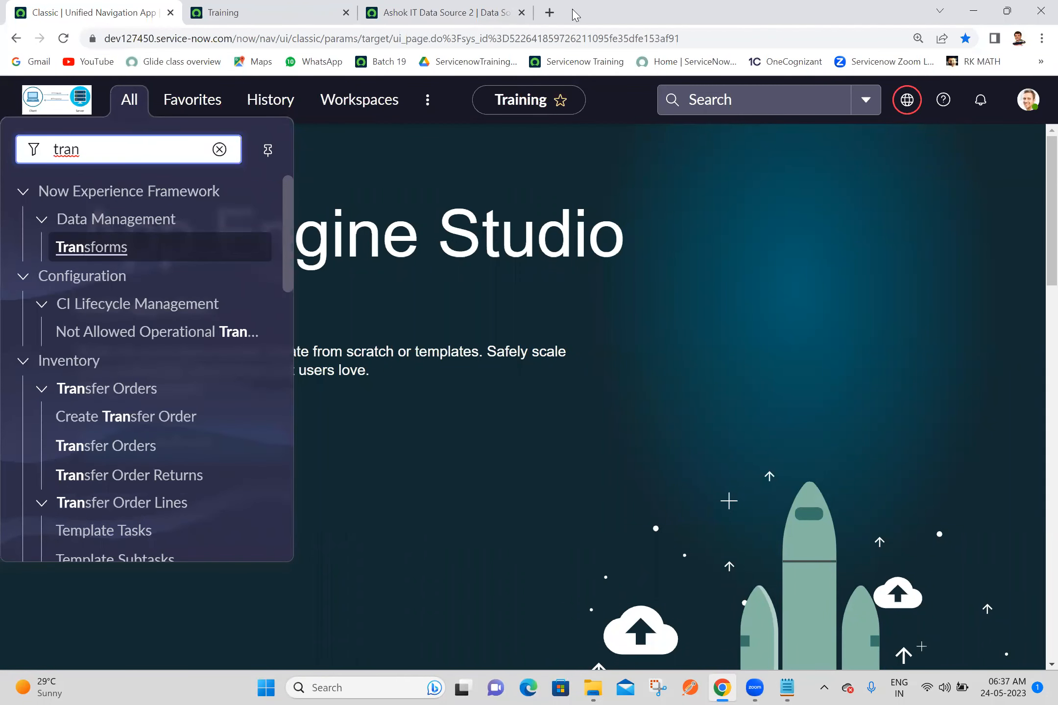
click(522, 12)
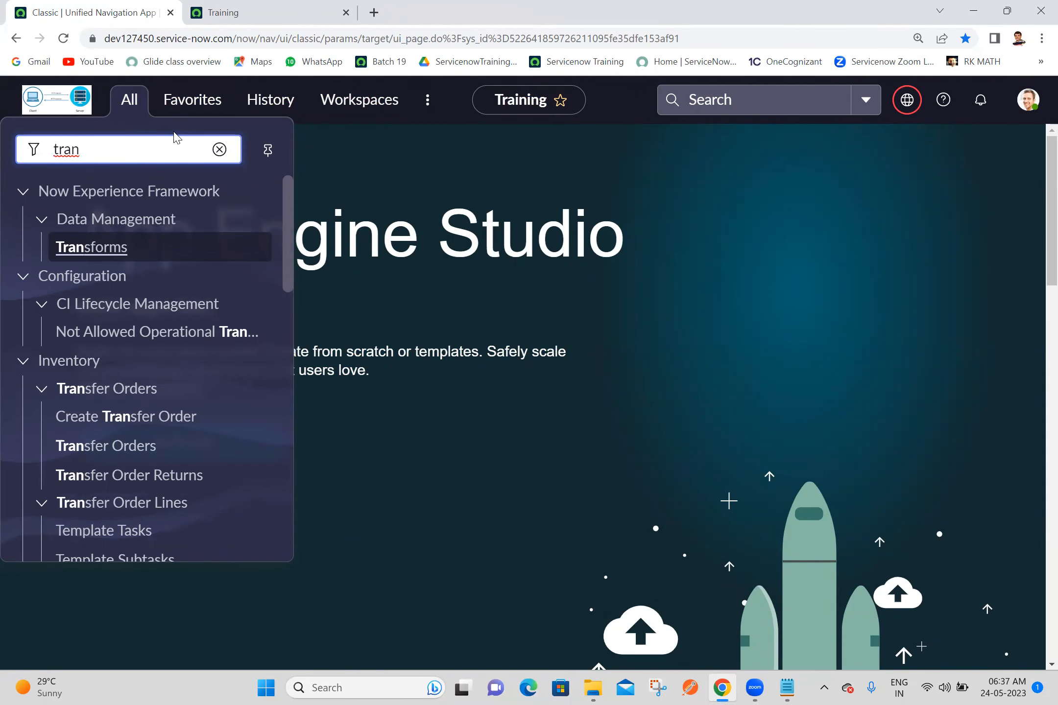
text(sf)
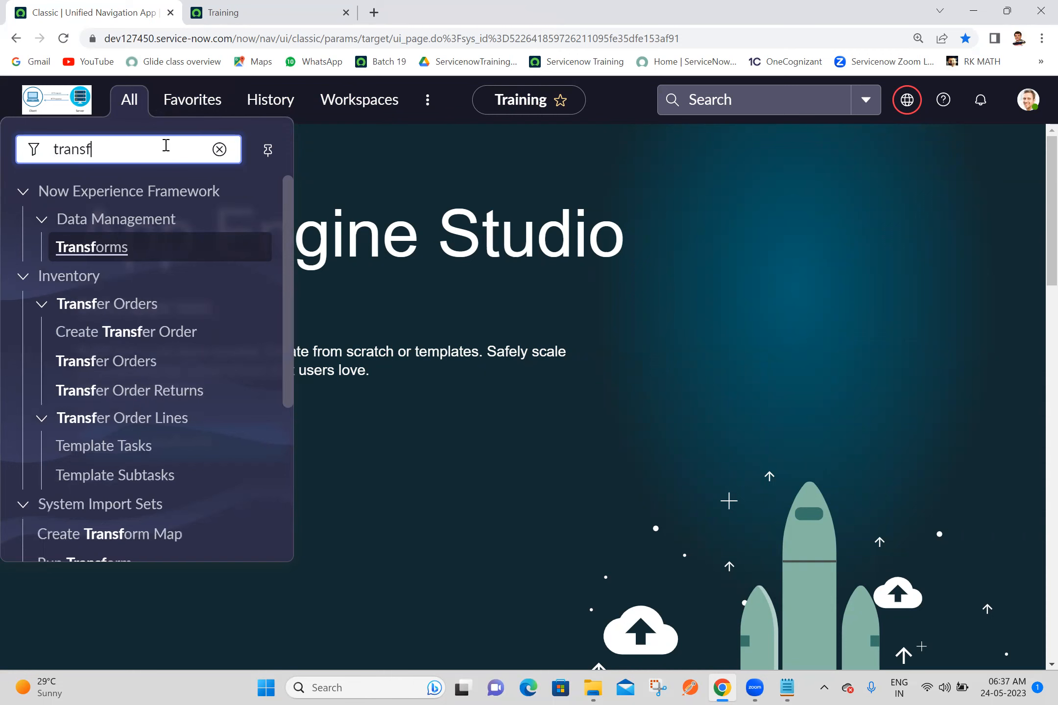
text(orm ma)
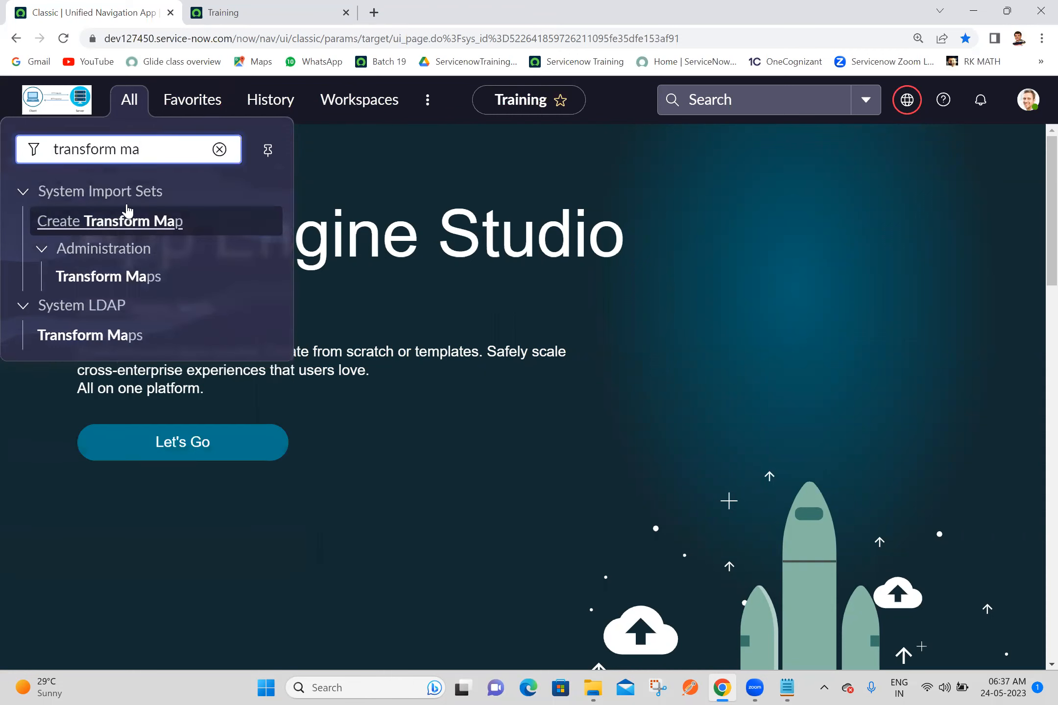
click(122, 229)
click(305, 4)
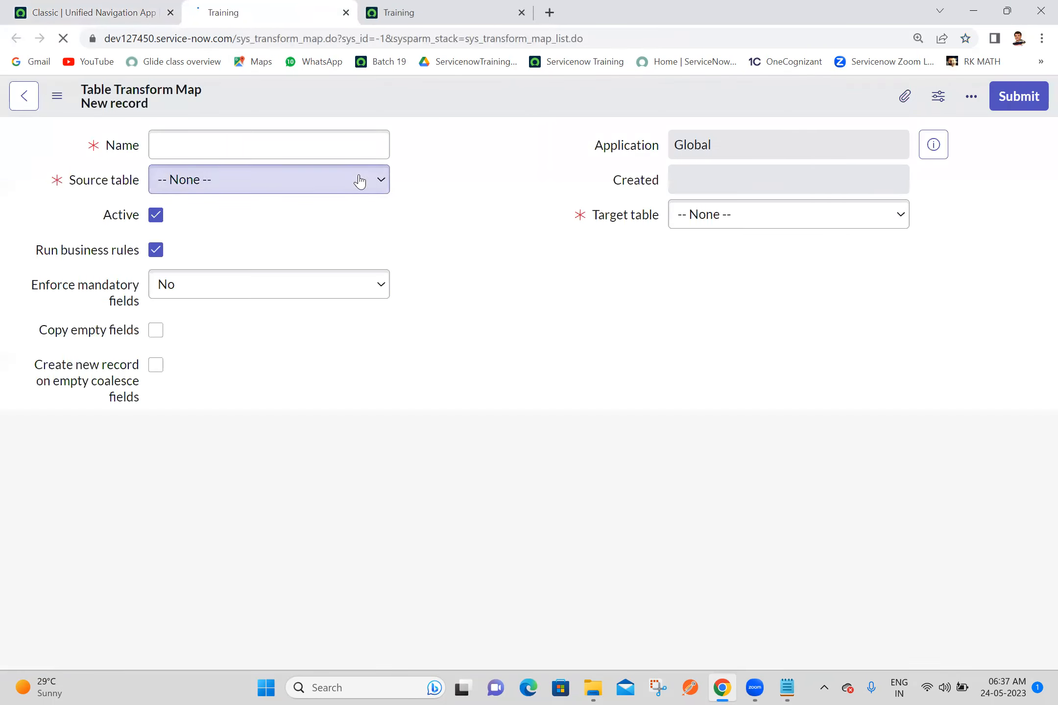
Step: Name the transform map "Ashok IT Transform Map 2" and choose Ashok IT Data Source 2 as its source table
click(339, 142)
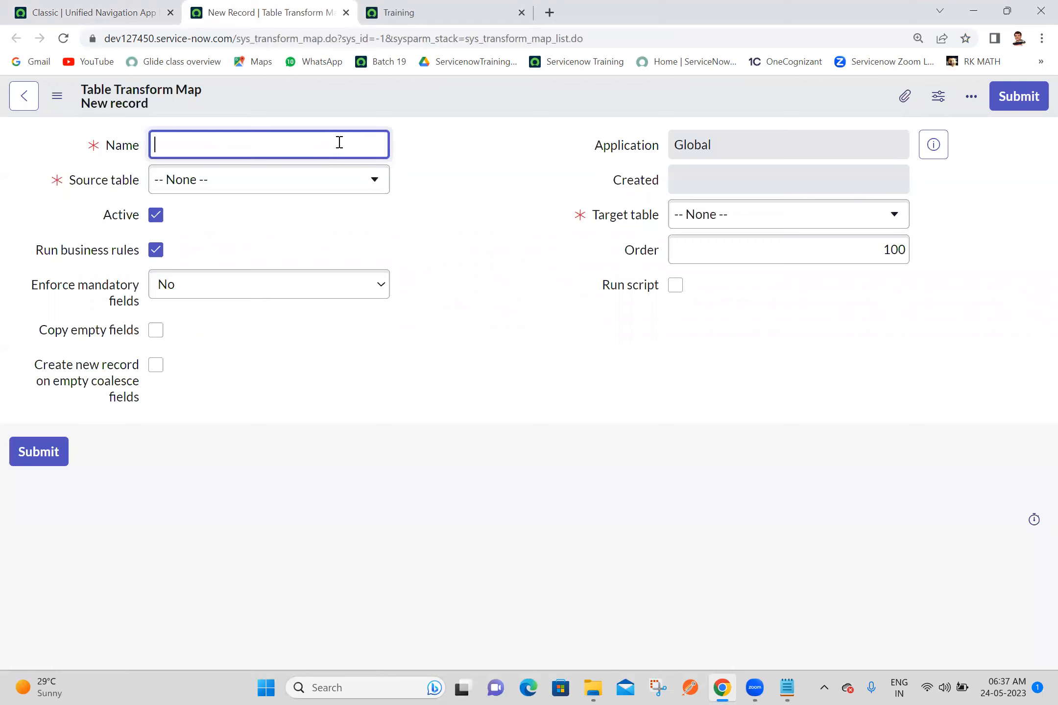
text(hok IT Transform M)
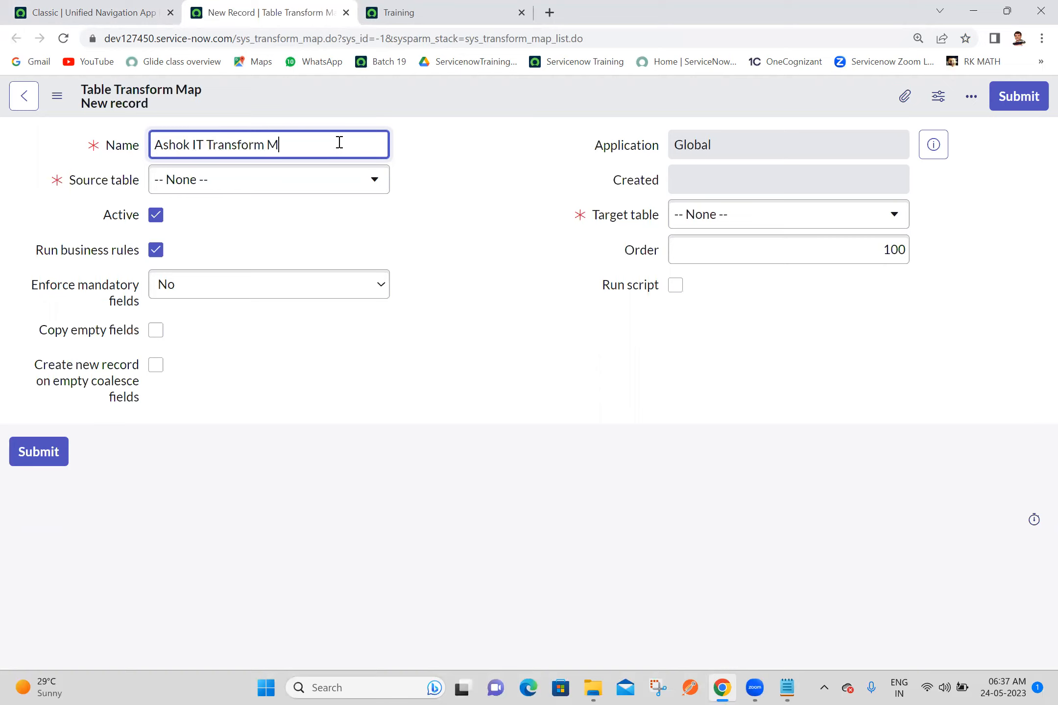
text(ap 2)
click(503, 175)
click(323, 180)
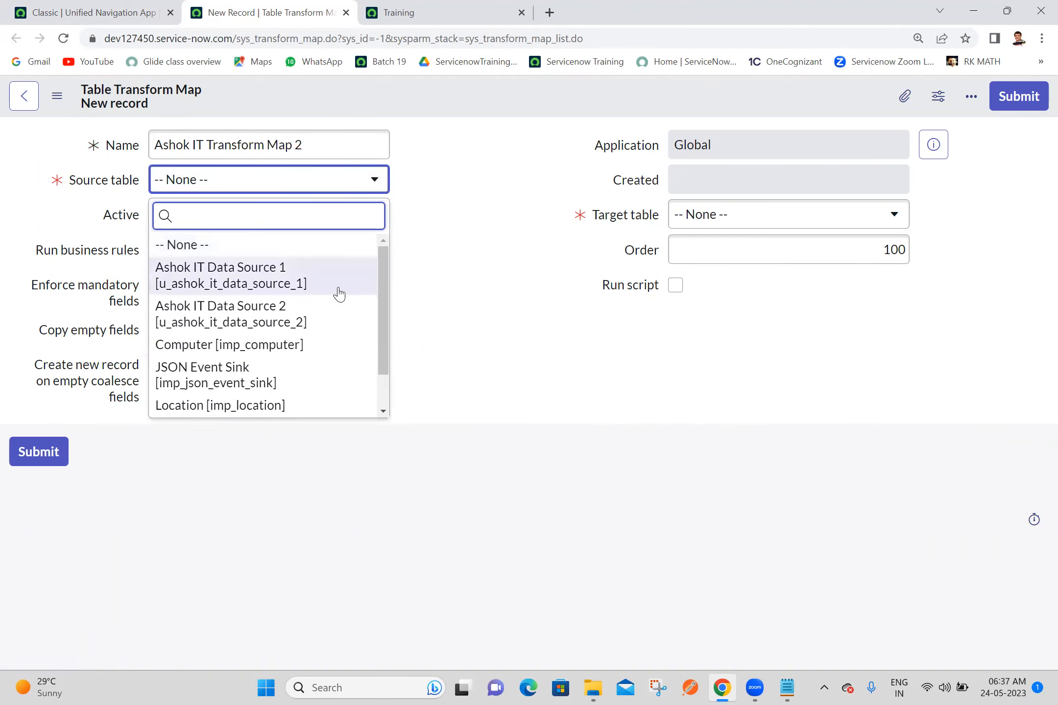
click(269, 319)
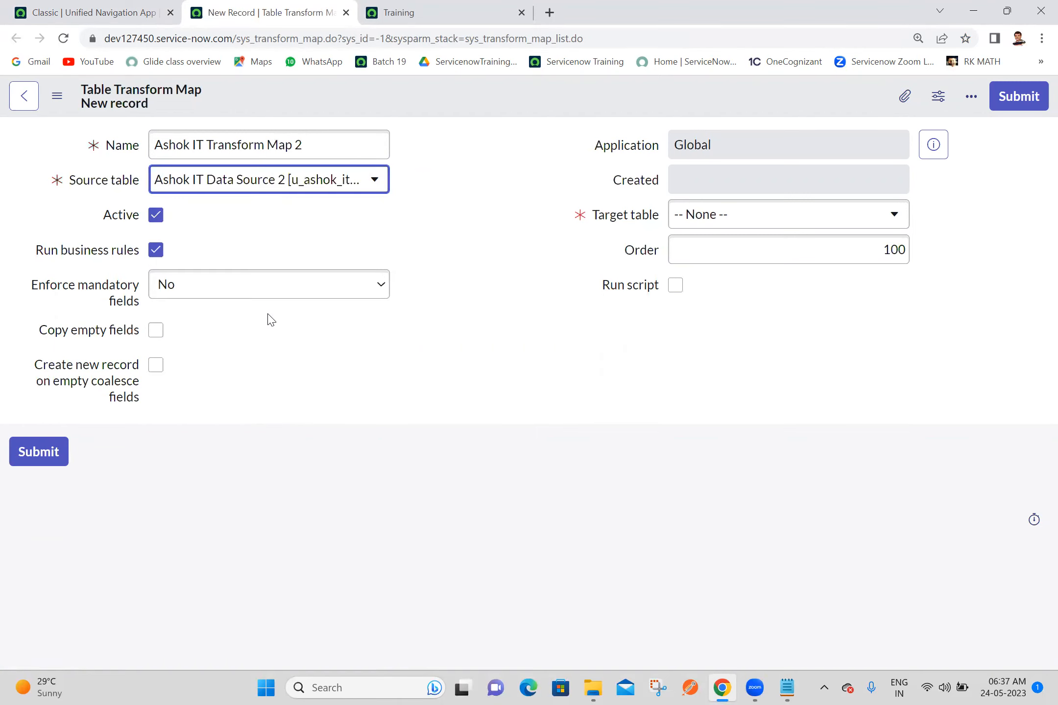
Step: Set the target table to Ashok IT [u_ashok_it] and save the transform map record
click(735, 212)
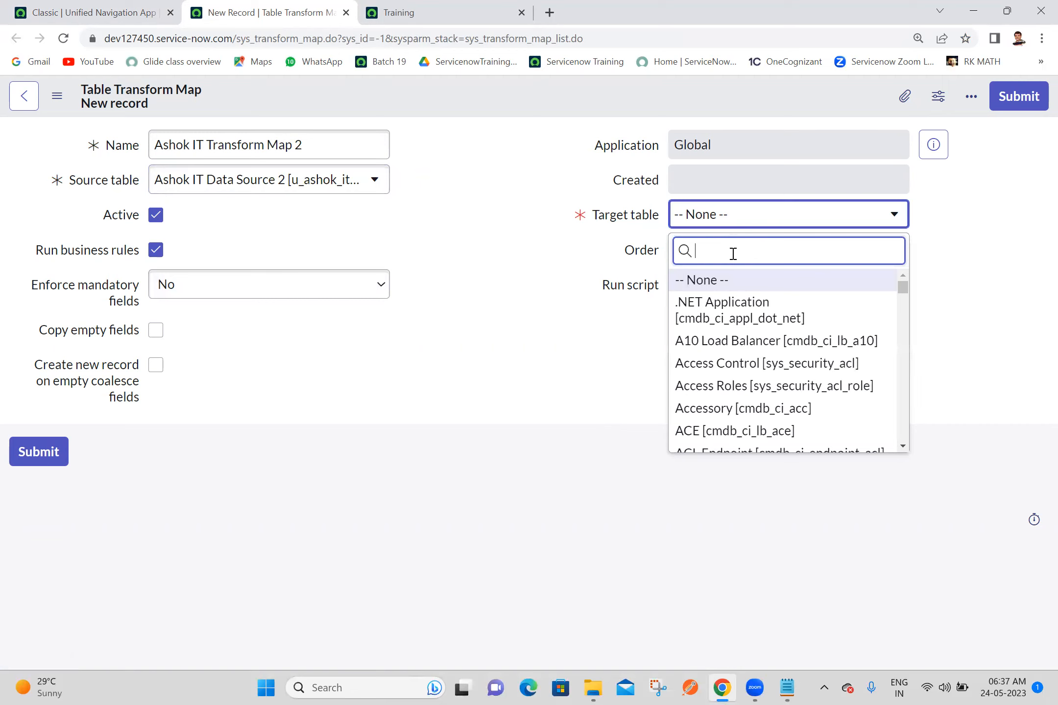
text(ashok it)
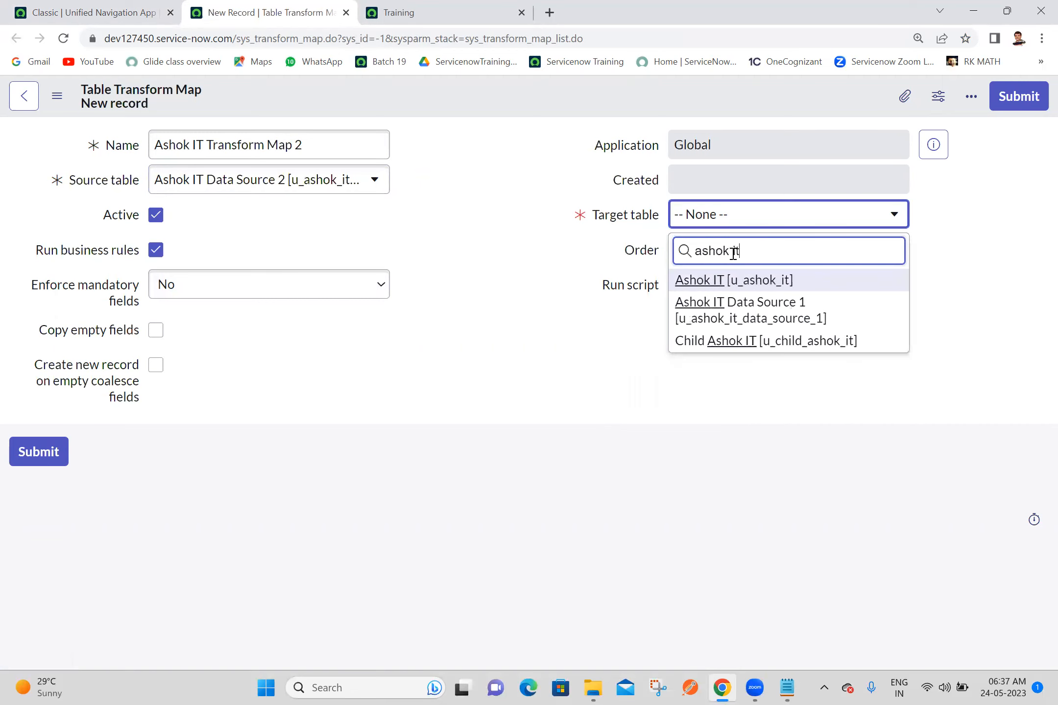
click(745, 280)
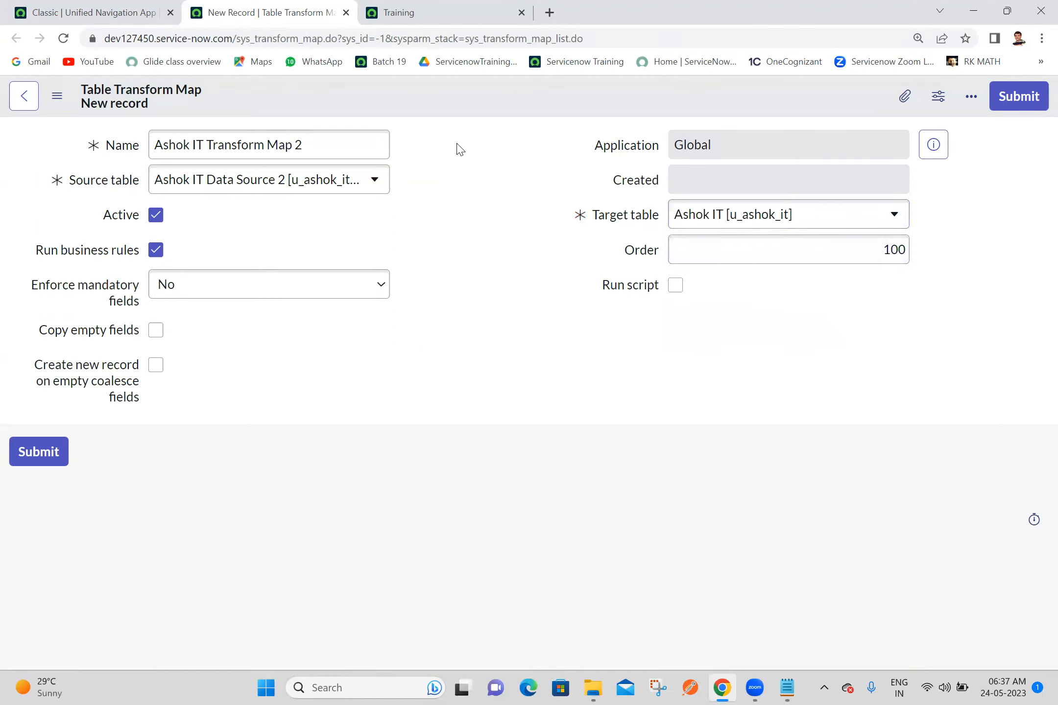
right_click(478, 108)
click(510, 119)
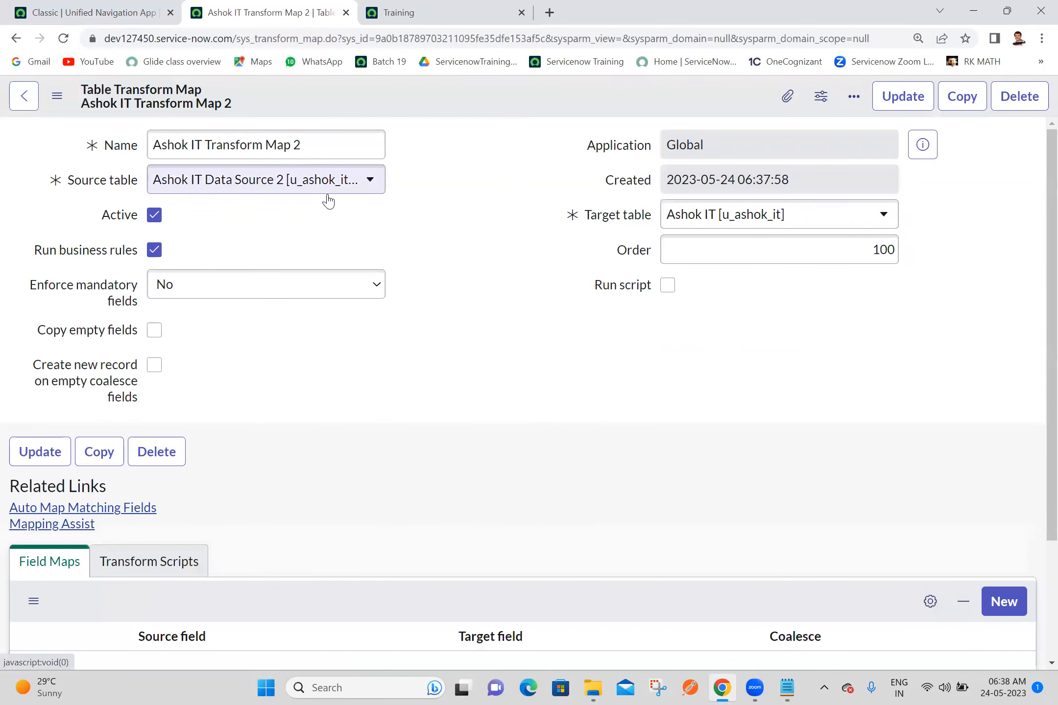
Step: Open Mapping Assist for the transform map and add the target fields Email, Gender and Manager to the field map
scroll(1036, 343, down, 3)
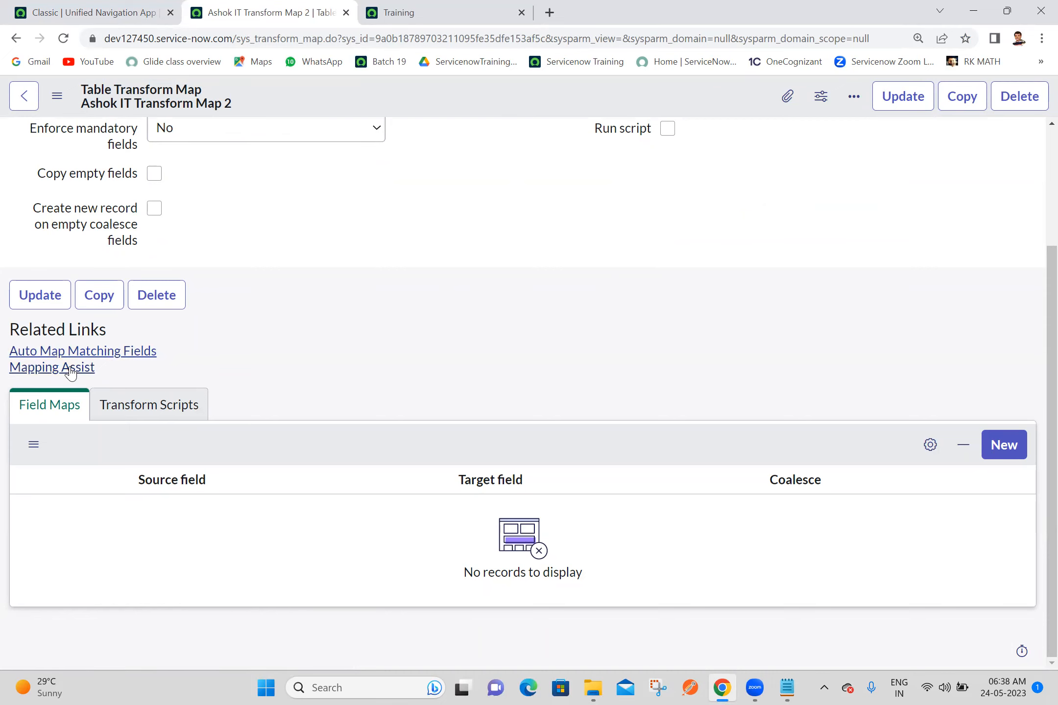
click(119, 358)
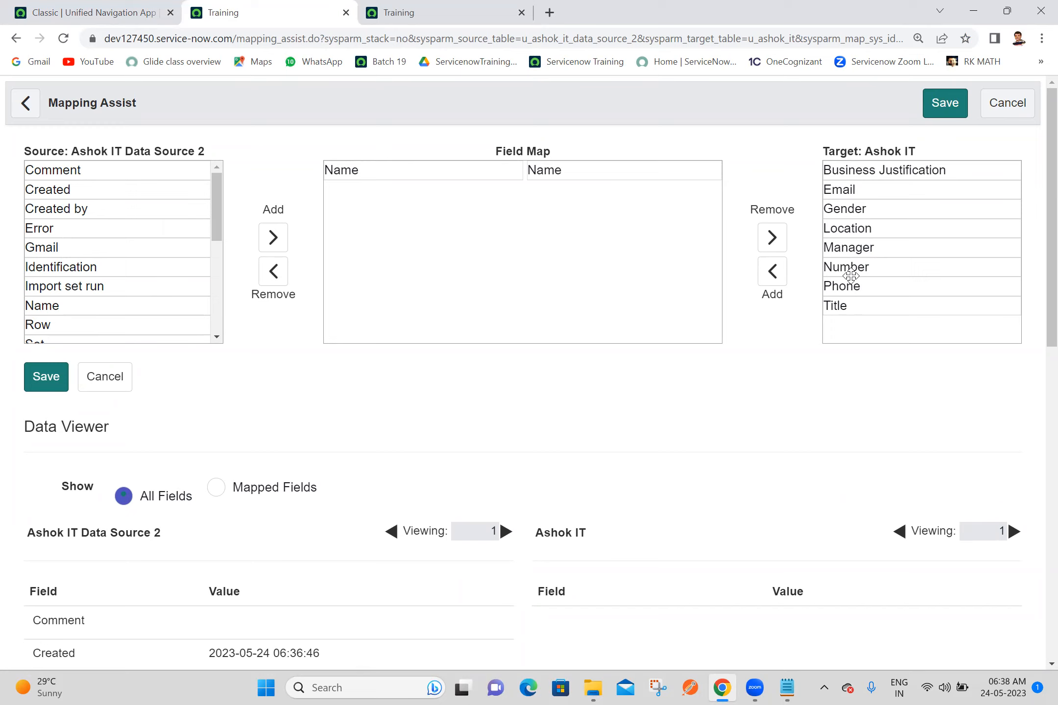
click(827, 191)
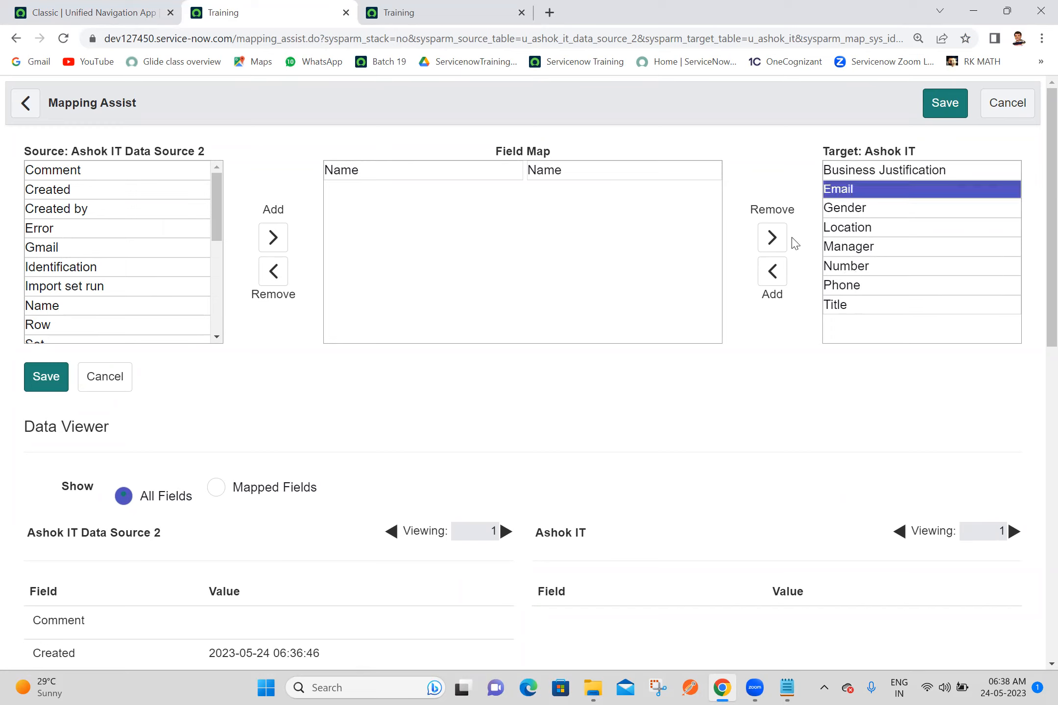
click(772, 271)
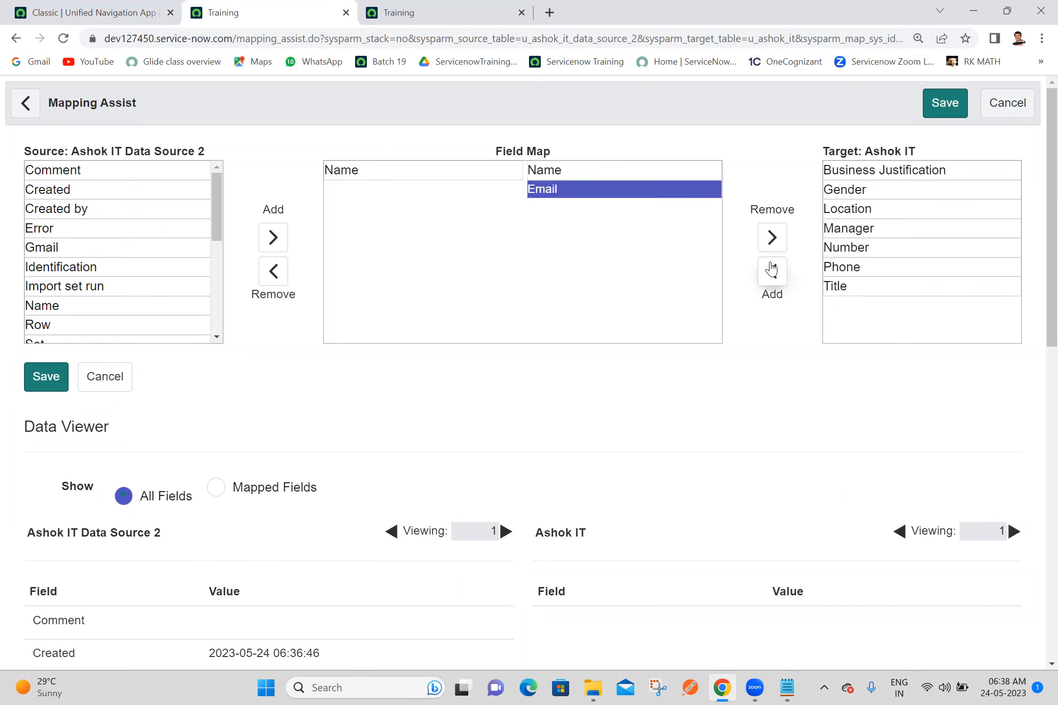
click(876, 193)
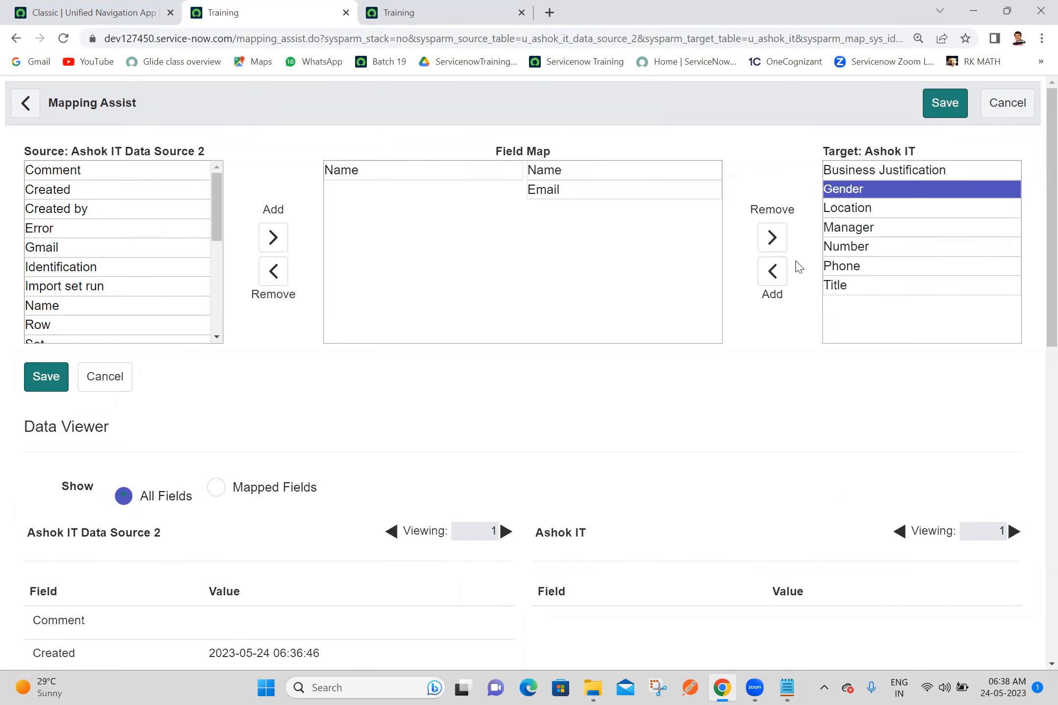
click(779, 279)
click(872, 209)
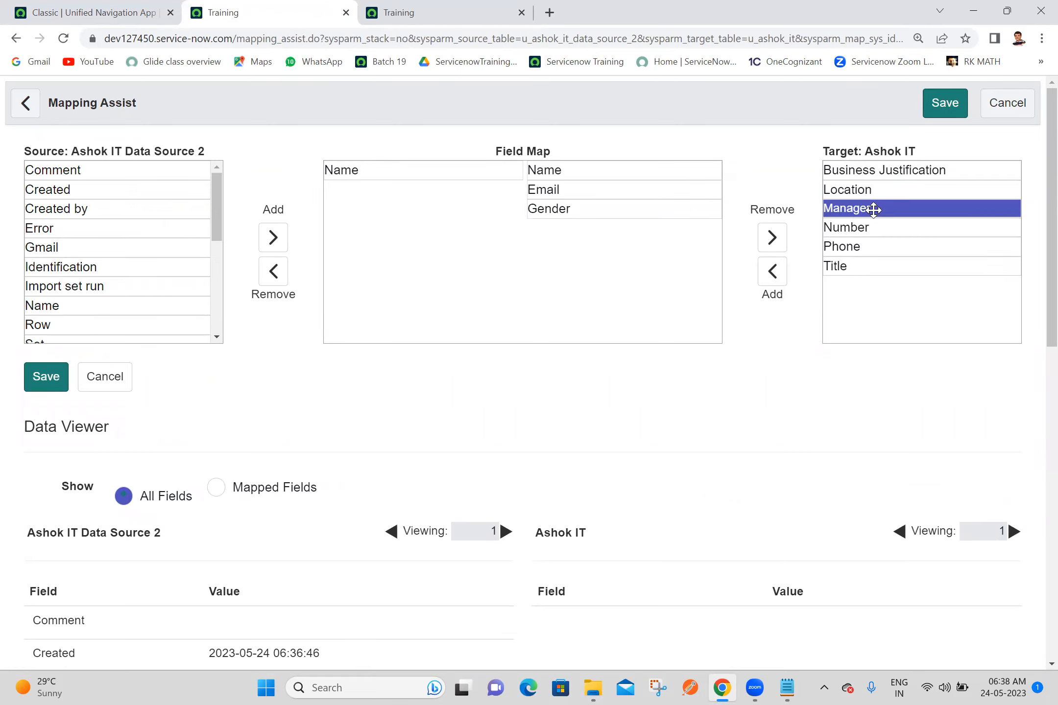
click(775, 284)
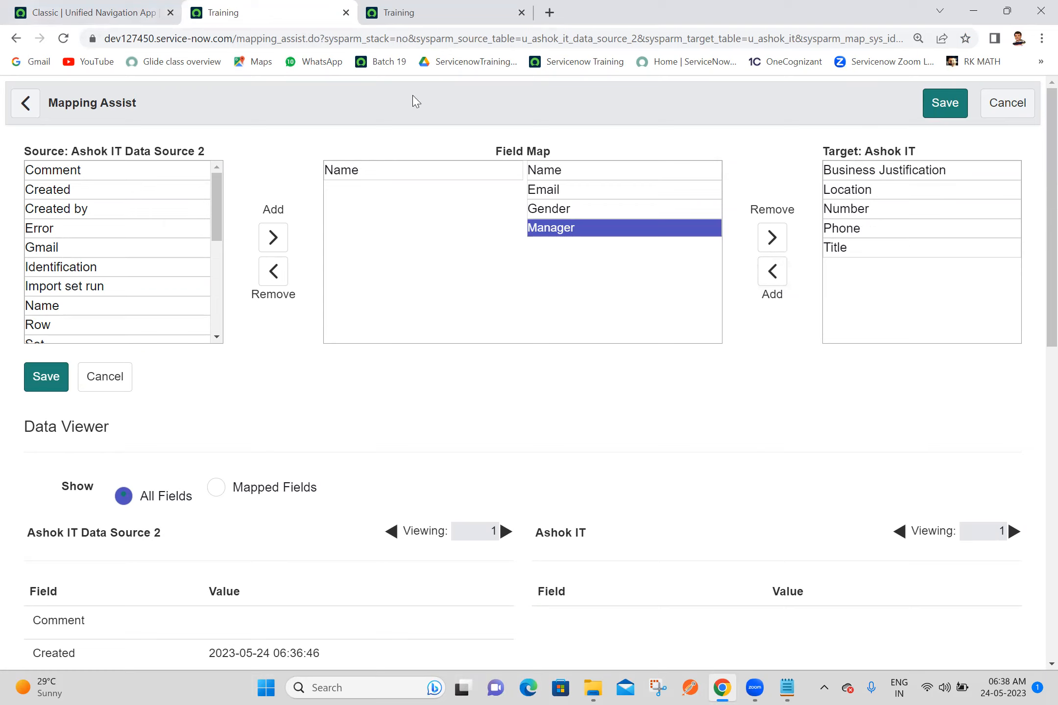
Step: Add the source fields Gmail, Identification and Supervisior to the field map, matching them to Email, Gender and Manager
click(78, 248)
click(273, 237)
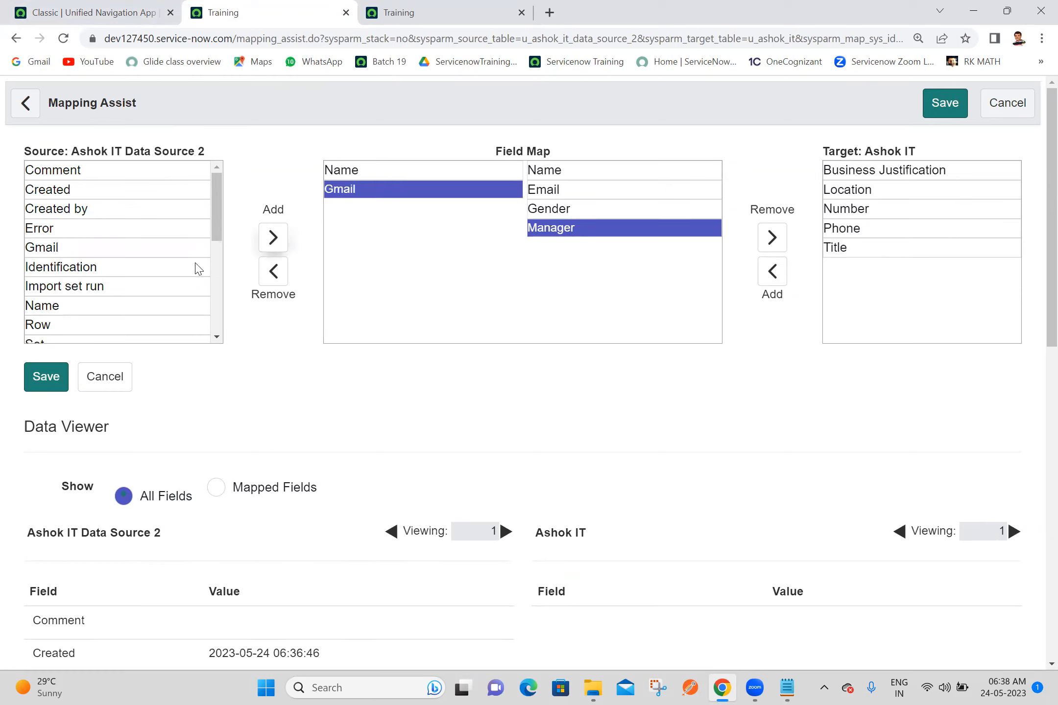
click(137, 271)
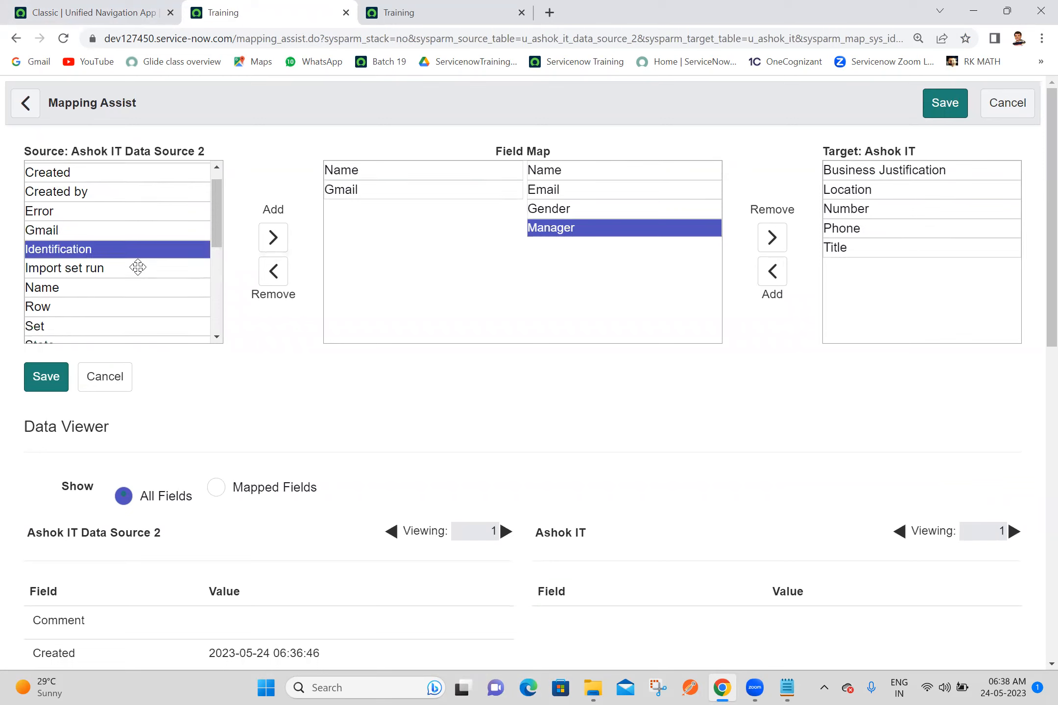
click(273, 238)
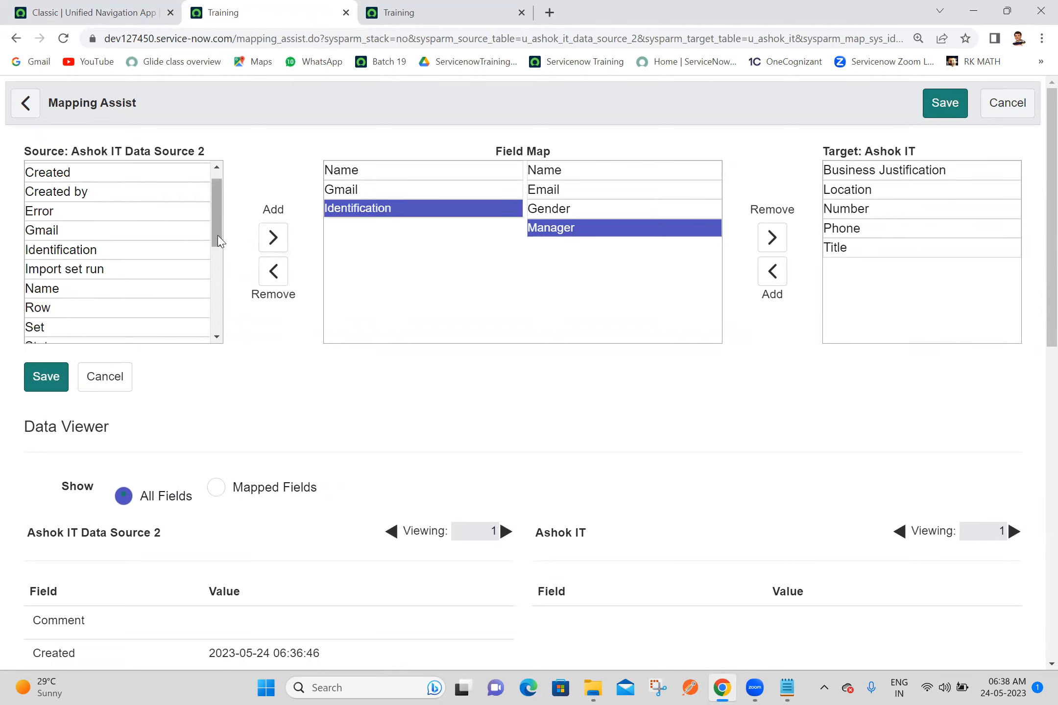
scroll(127, 264, down, 2)
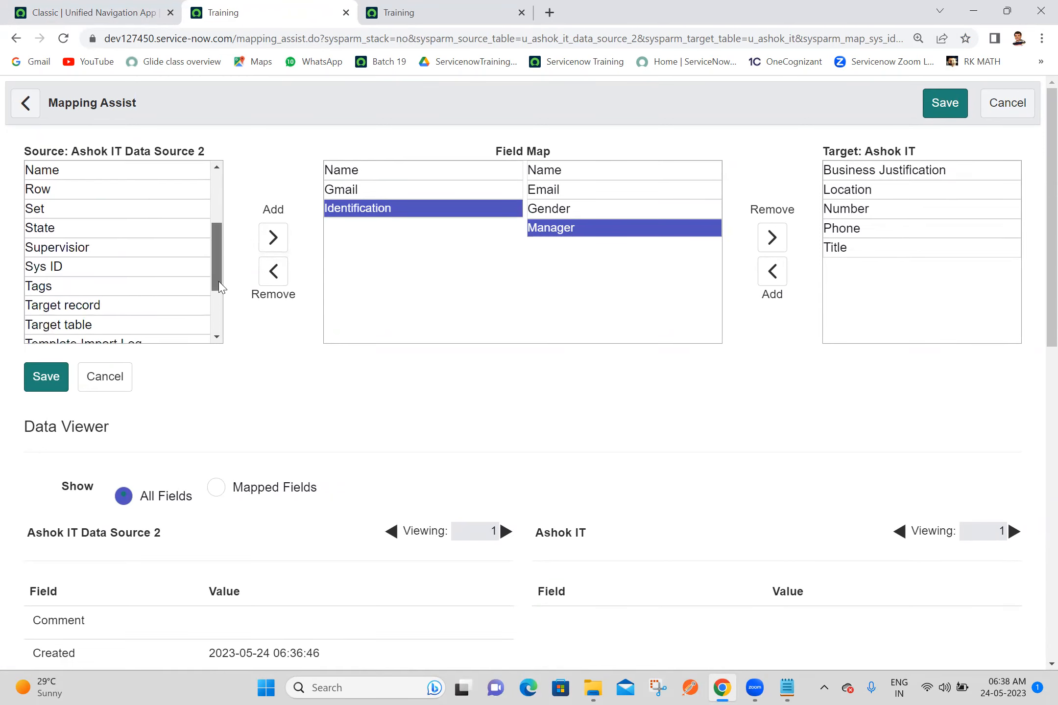
click(118, 245)
click(275, 238)
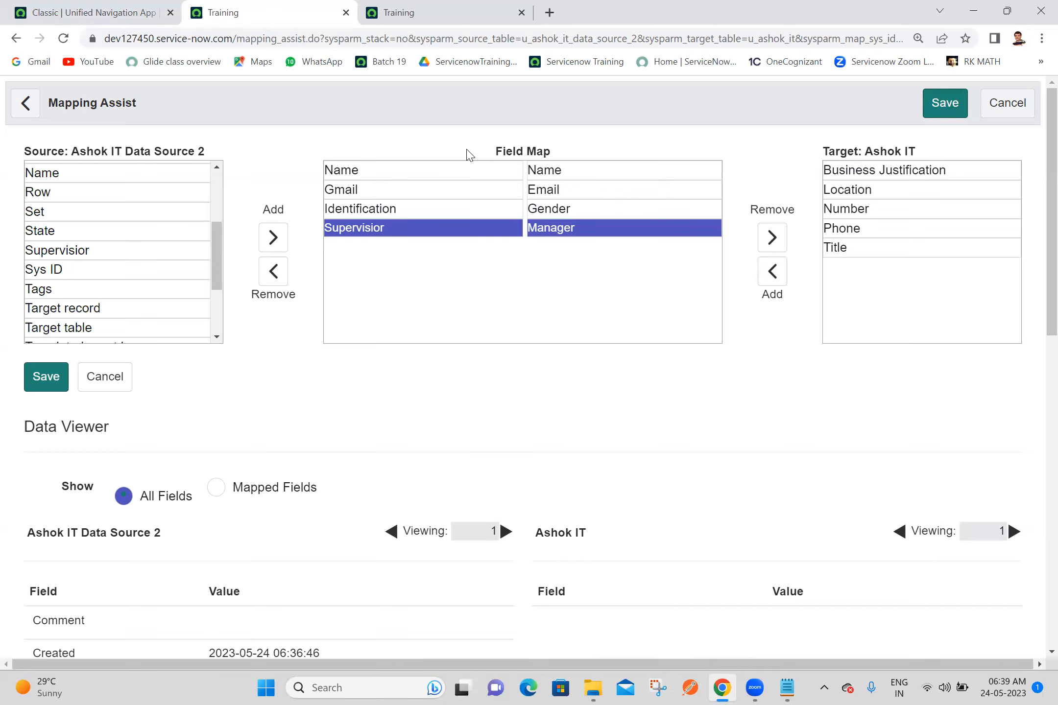
Step: Rearrange the source fields in the field map, and put them back in the order Name, Gmail, Identification, Supervisior
click(451, 227)
click(449, 228)
drag(449, 228, 378, 190)
click(382, 228)
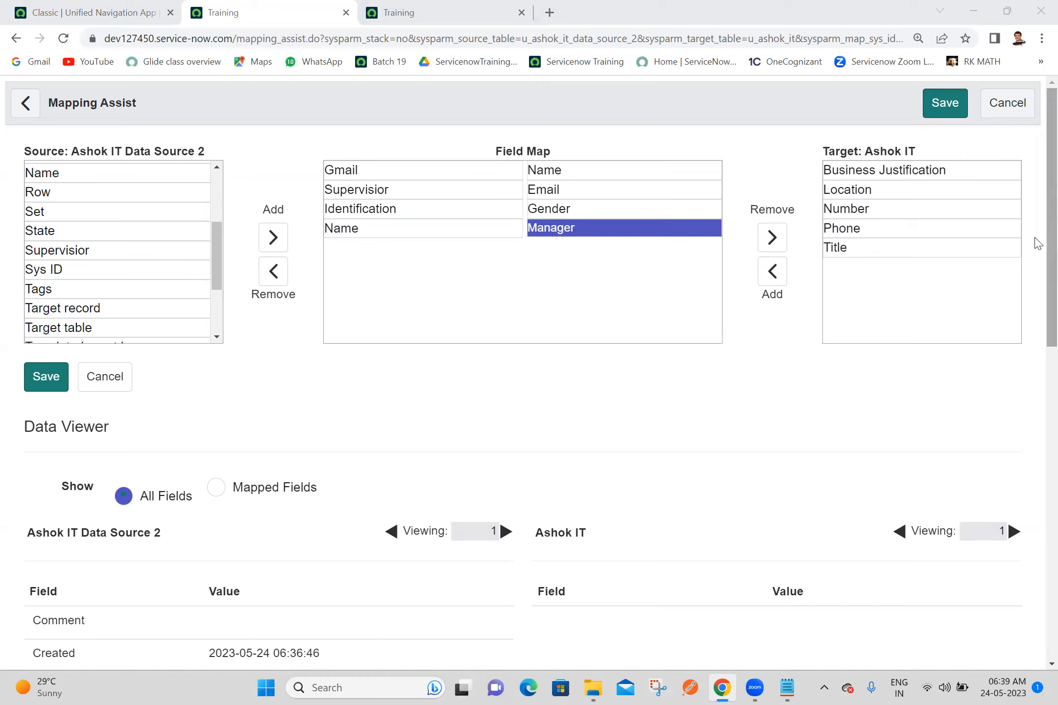
scroll(1034, 260, down, 5)
scroll(1038, 337, up, 5)
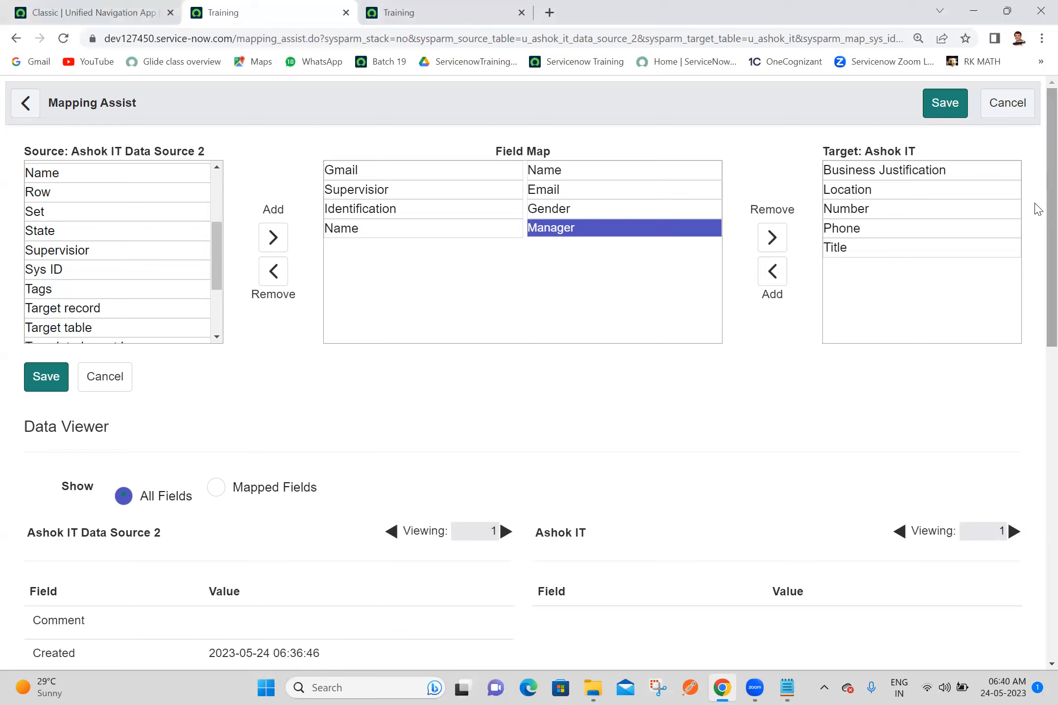
drag(448, 229, 465, 164)
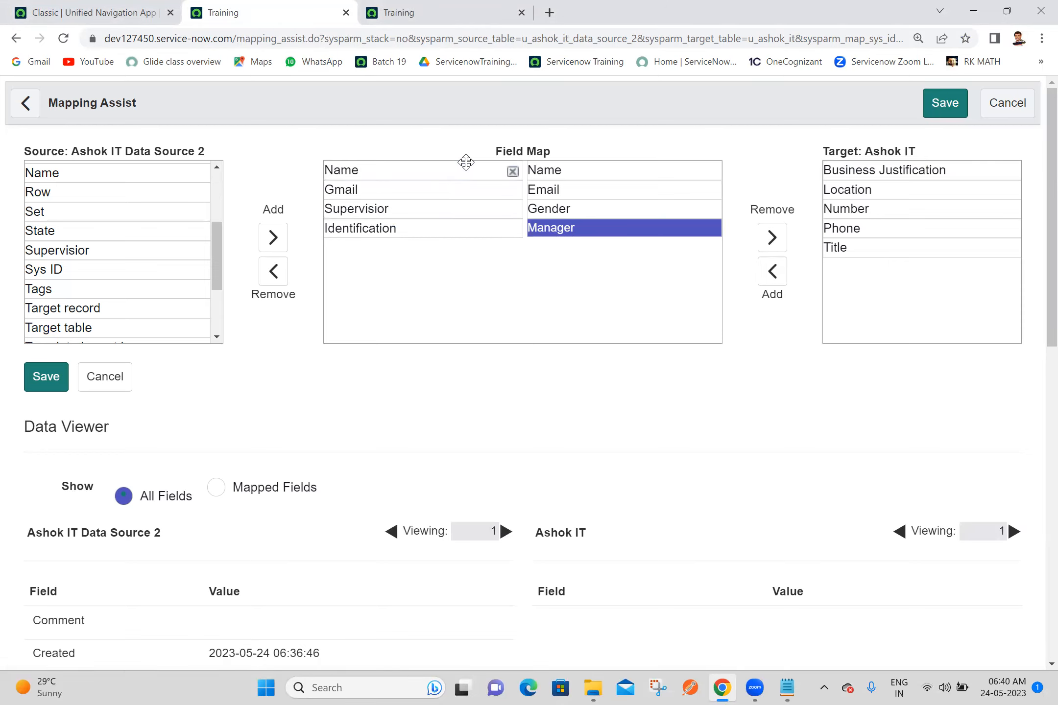
drag(422, 210, 425, 229)
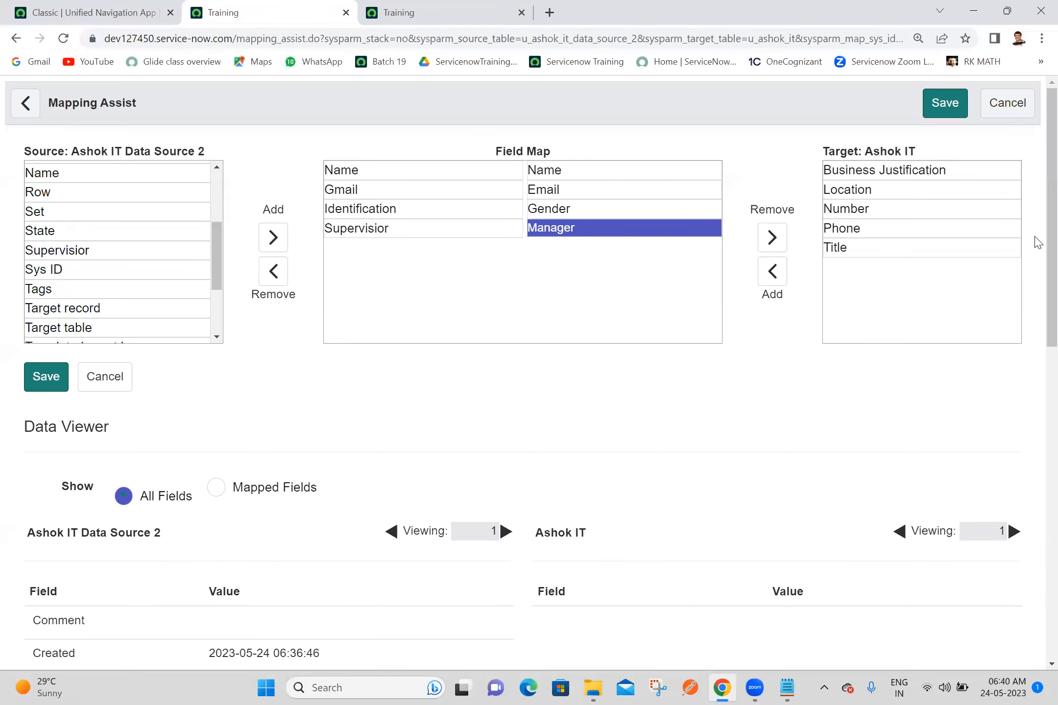
Step: Examine the field map's source fields and the sample record's values in the Data Viewer
scroll(1034, 255, down, 2)
scroll(1037, 281, down, 2)
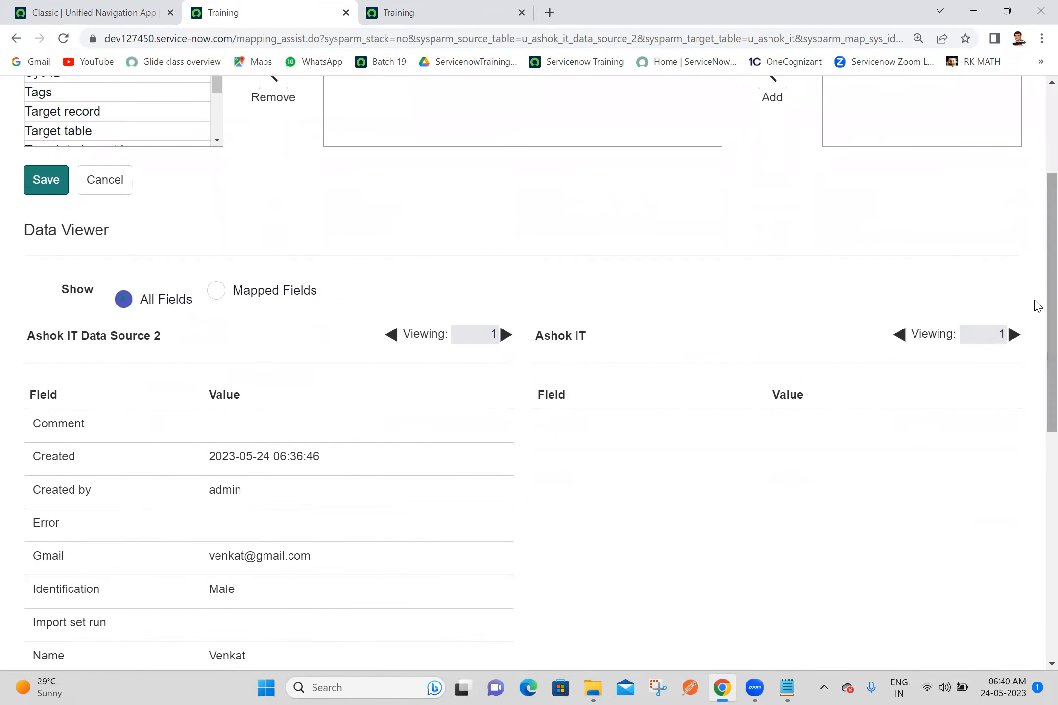
scroll(1035, 304, up, 4)
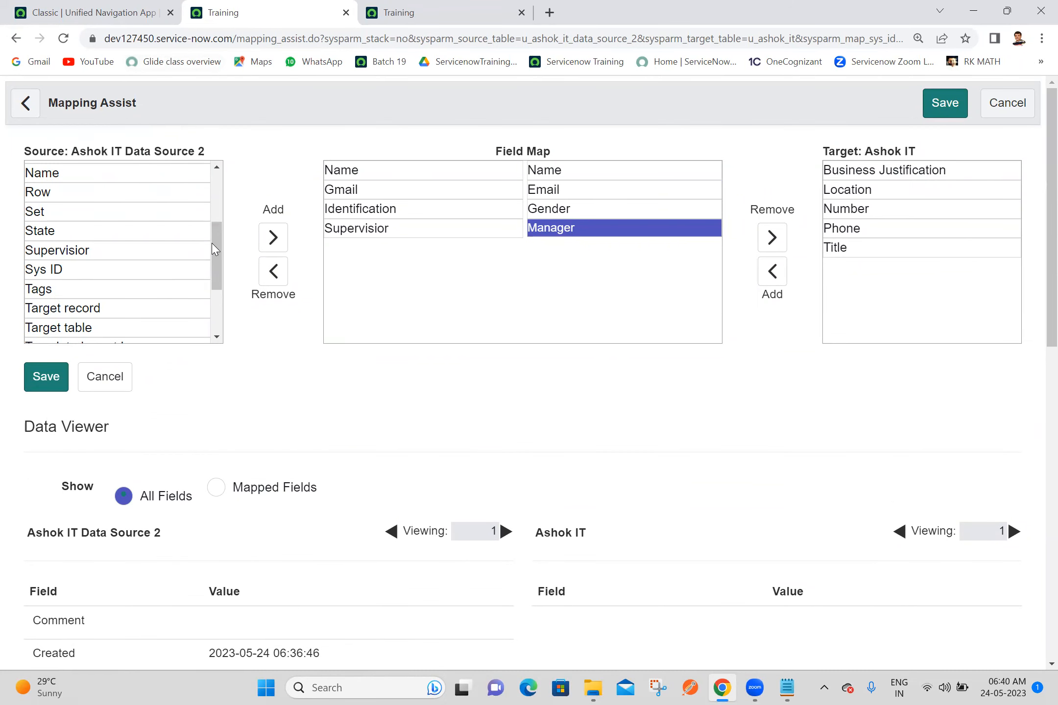
drag(216, 282, 210, 139)
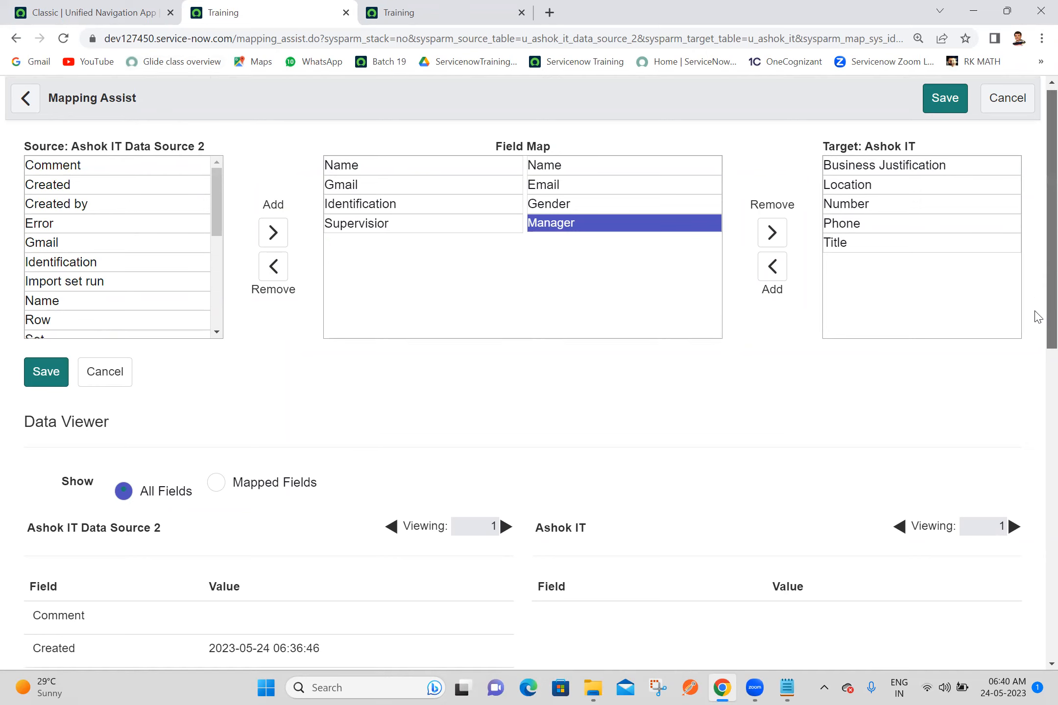
scroll(1035, 343, down, 6)
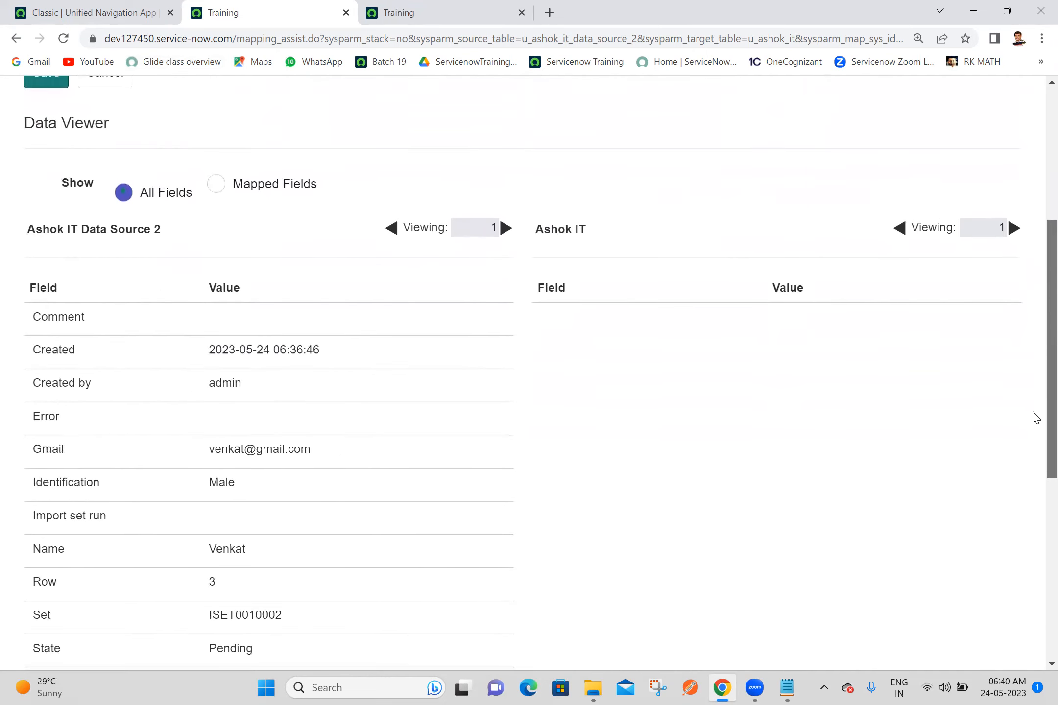
scroll(1034, 417, down, 2)
scroll(1035, 456, down, 2)
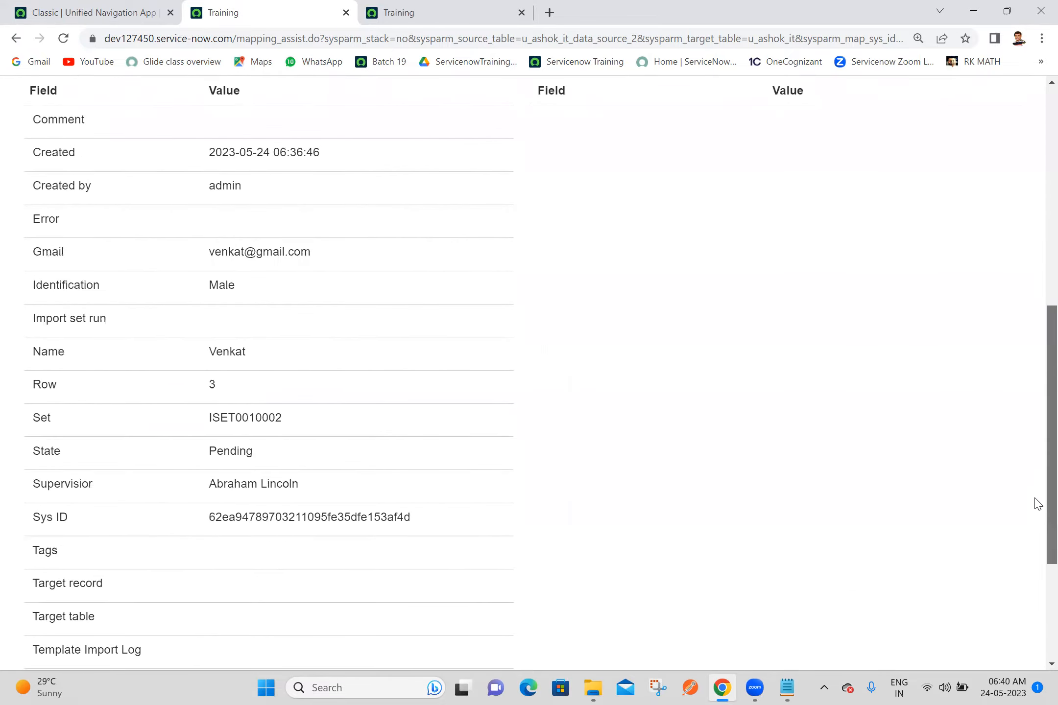
scroll(1035, 509, down, 2)
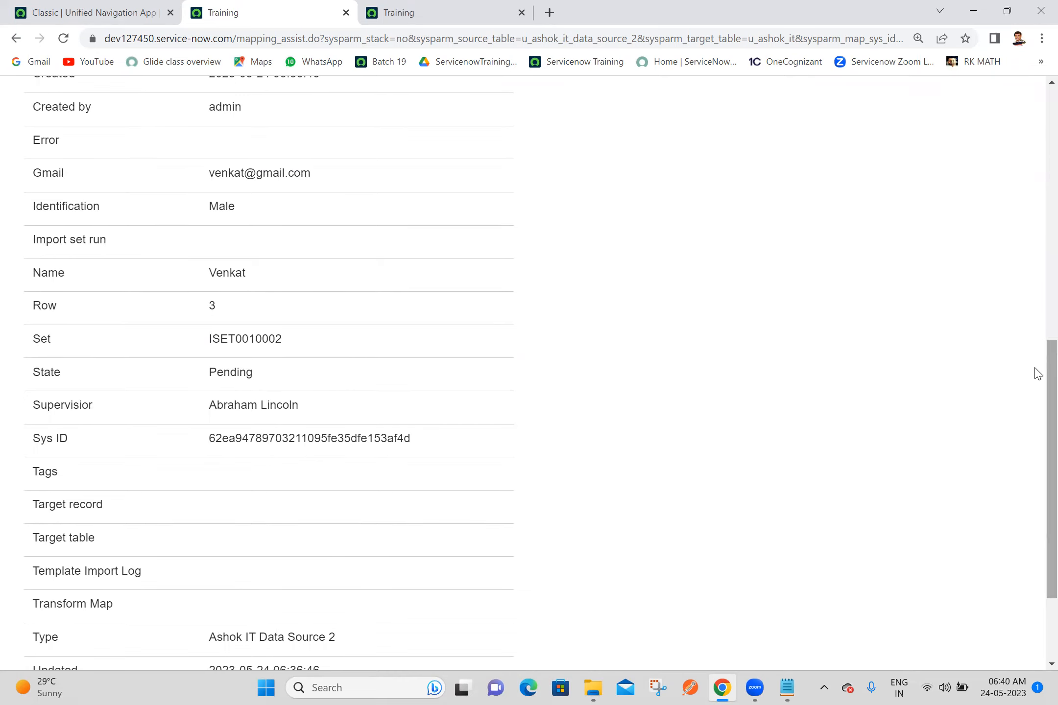
drag(1037, 376, 1037, 116)
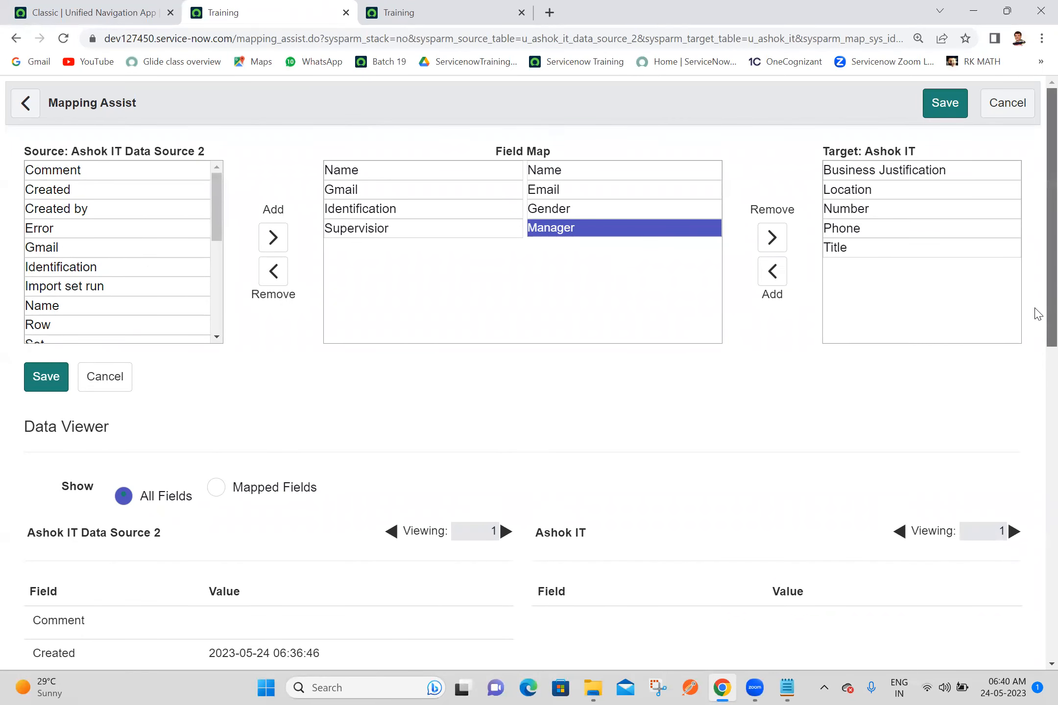
Step: Limit the Data Viewer to mapped fields and save the field mapping
drag(1034, 312, 1037, 353)
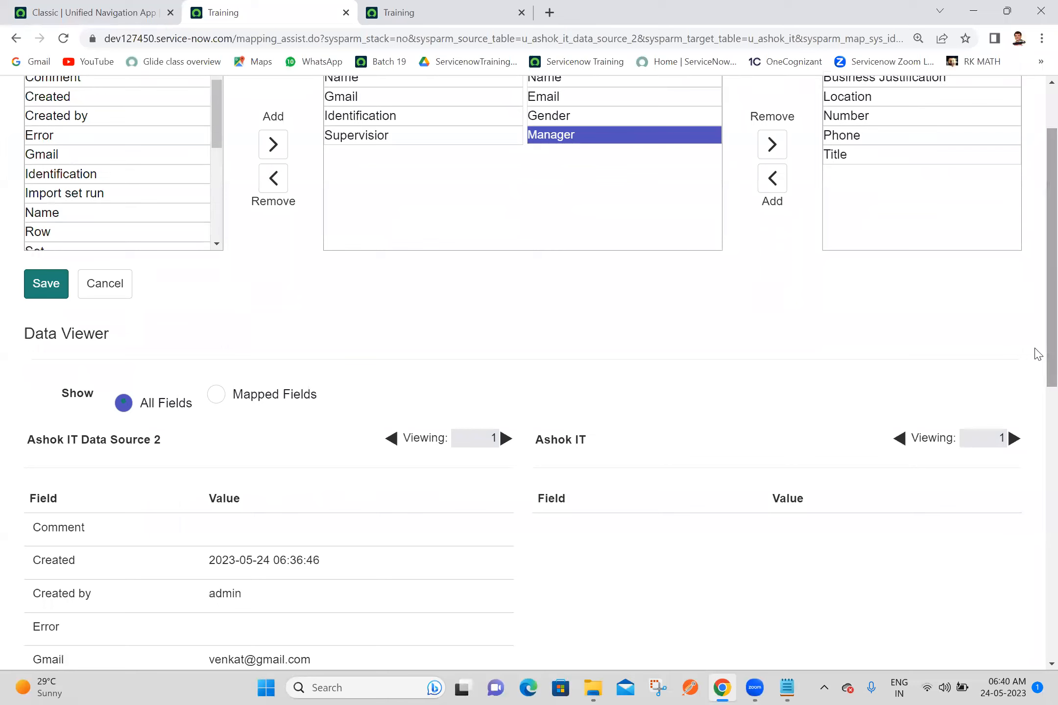
click(216, 395)
drag(1037, 324, 1038, 412)
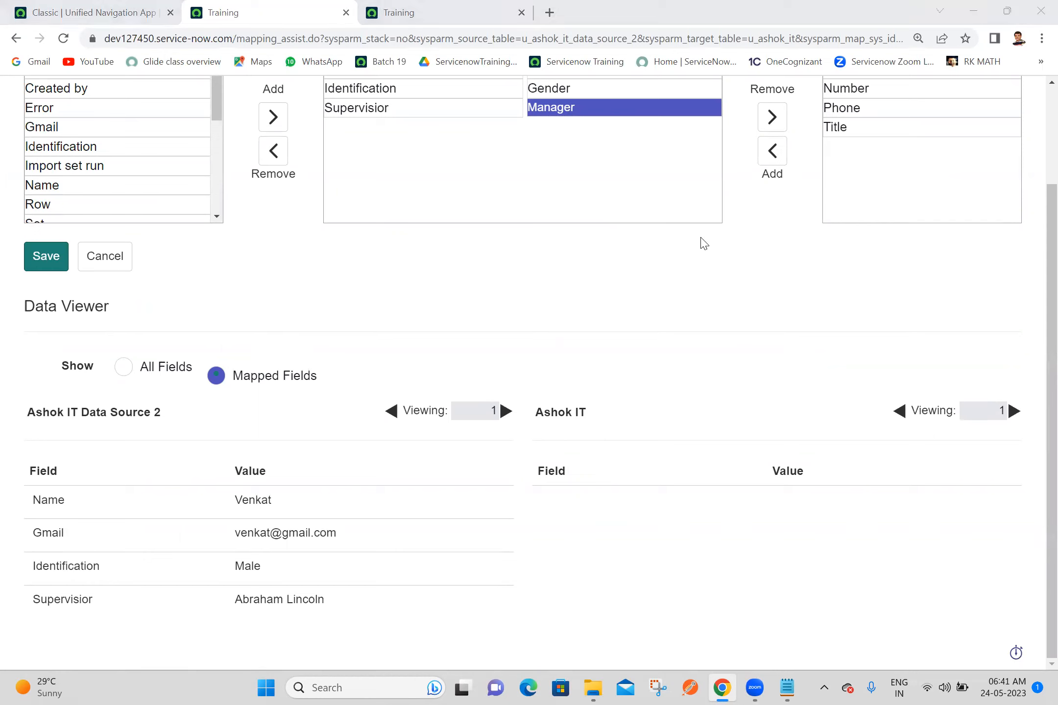
click(45, 257)
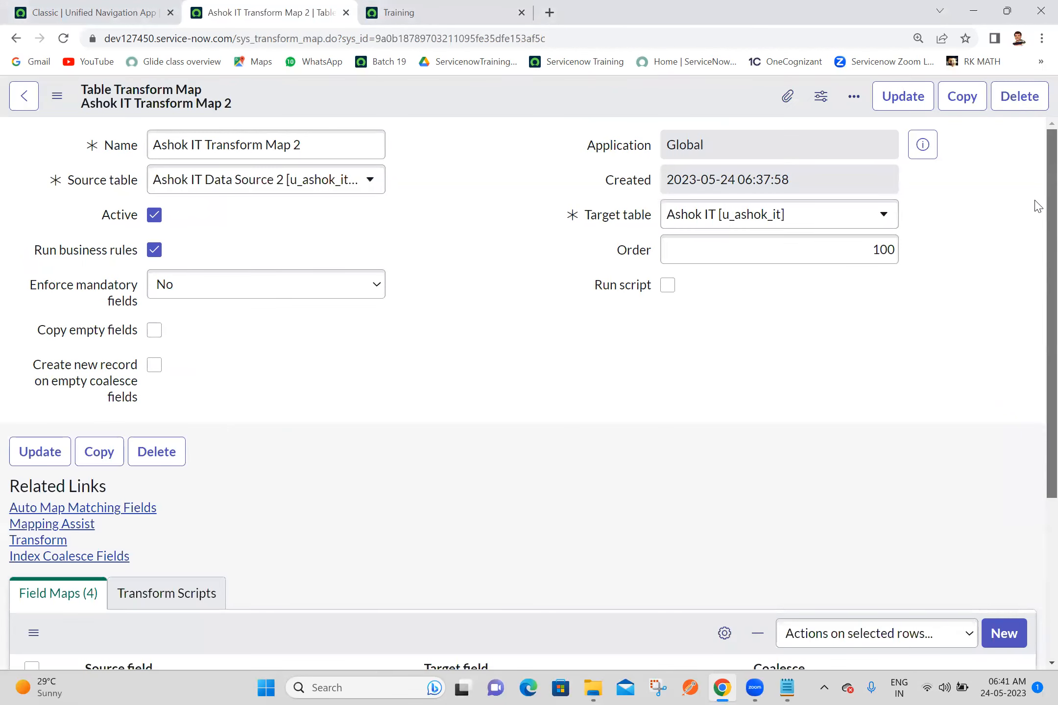
Step: Transform import set ISET0010002 with Ashok IT Transform Map 2, and open its transform history
scroll(1034, 216, down, 5)
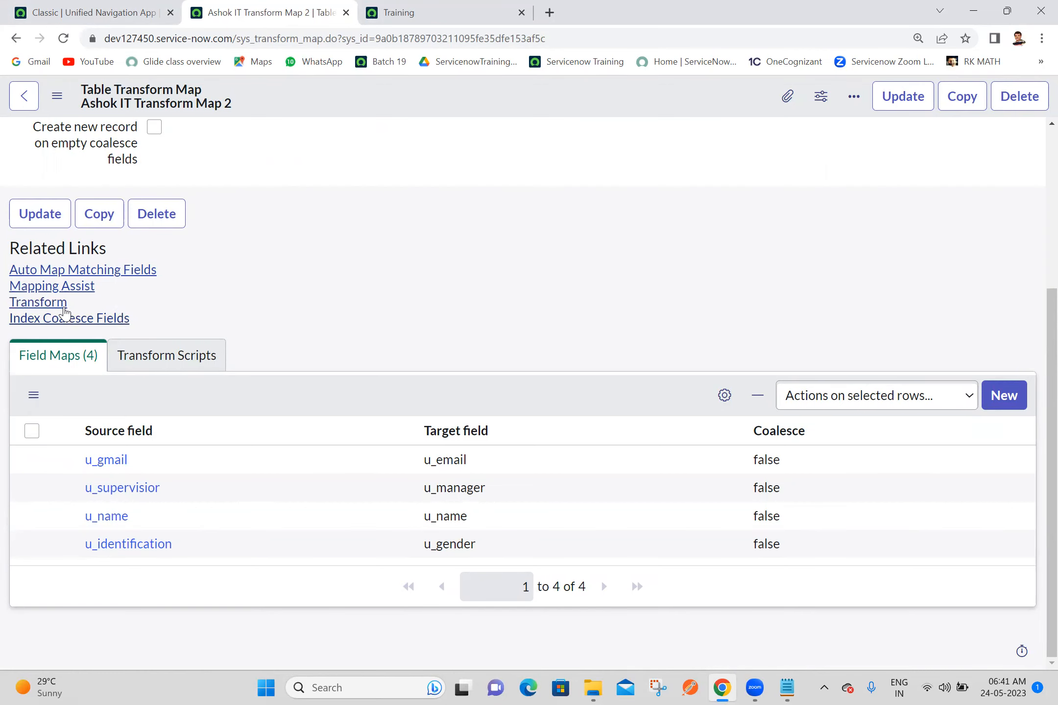
click(60, 303)
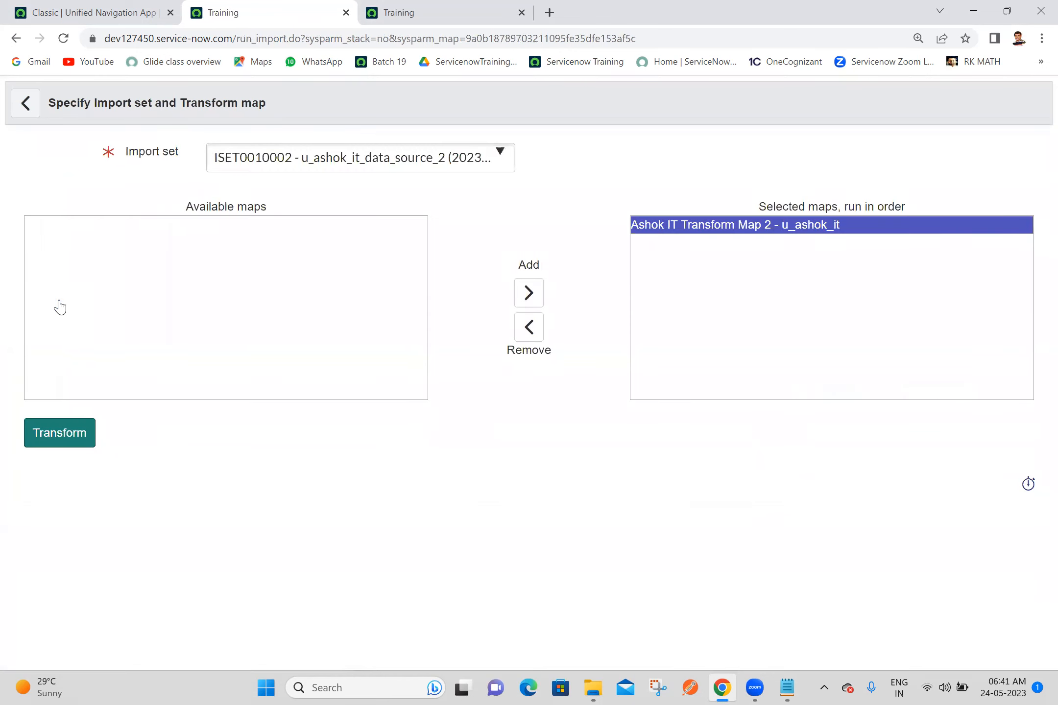
click(67, 439)
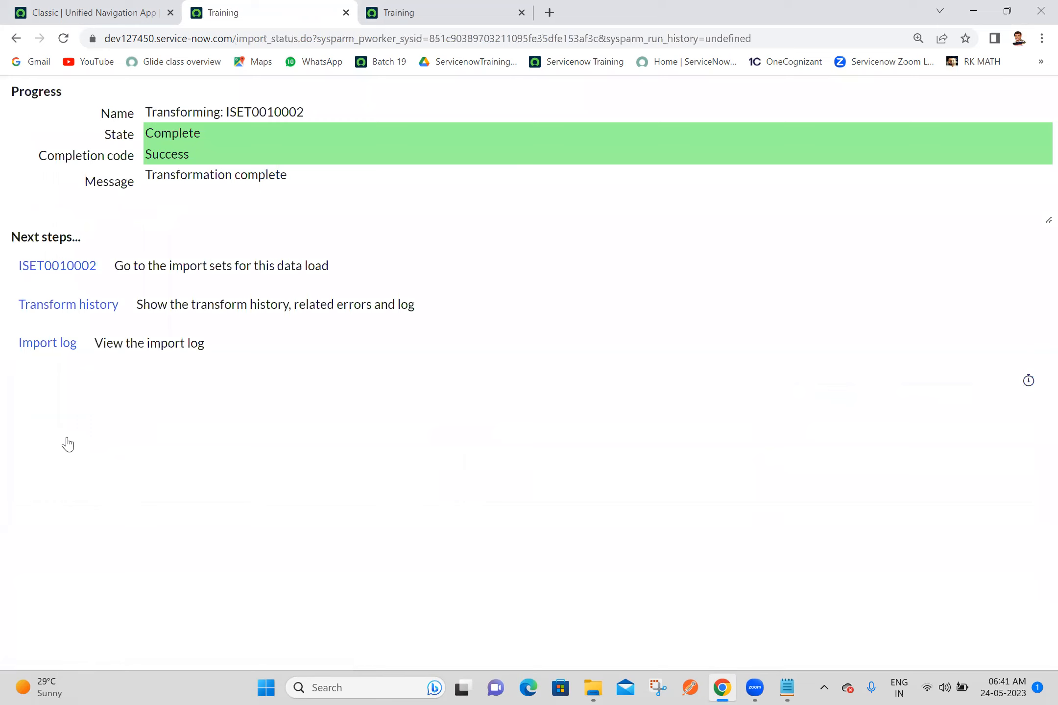
click(81, 318)
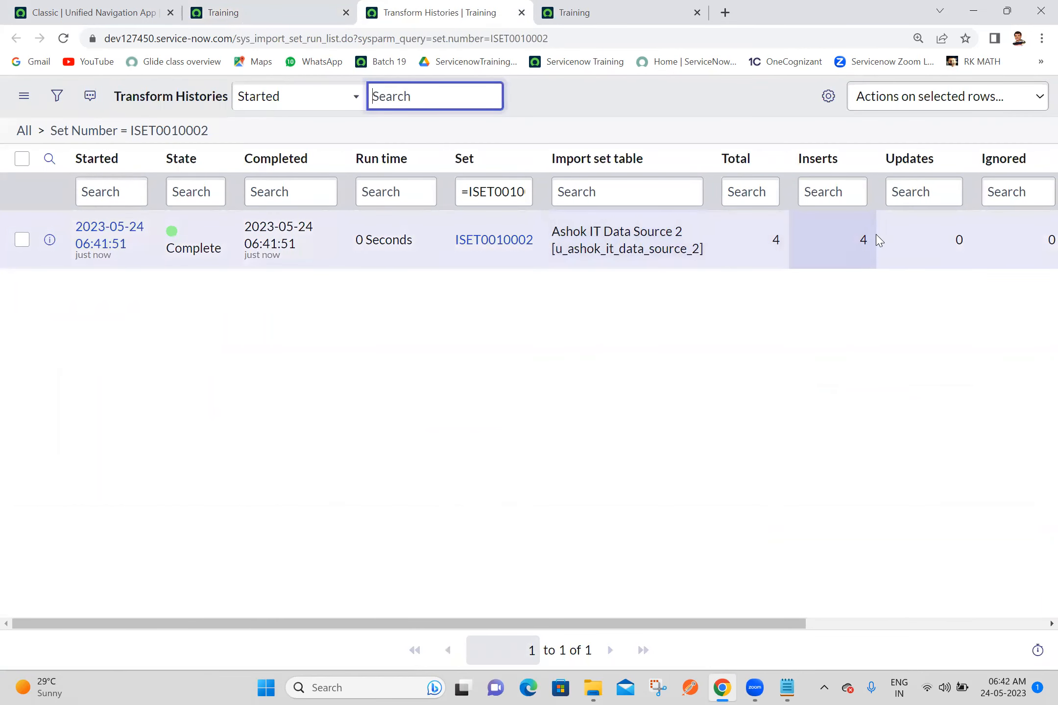
Step: Find "ashok it" in the application navigator on the first browser tab and open the Ashok ITs list to check the imported records
click(131, 9)
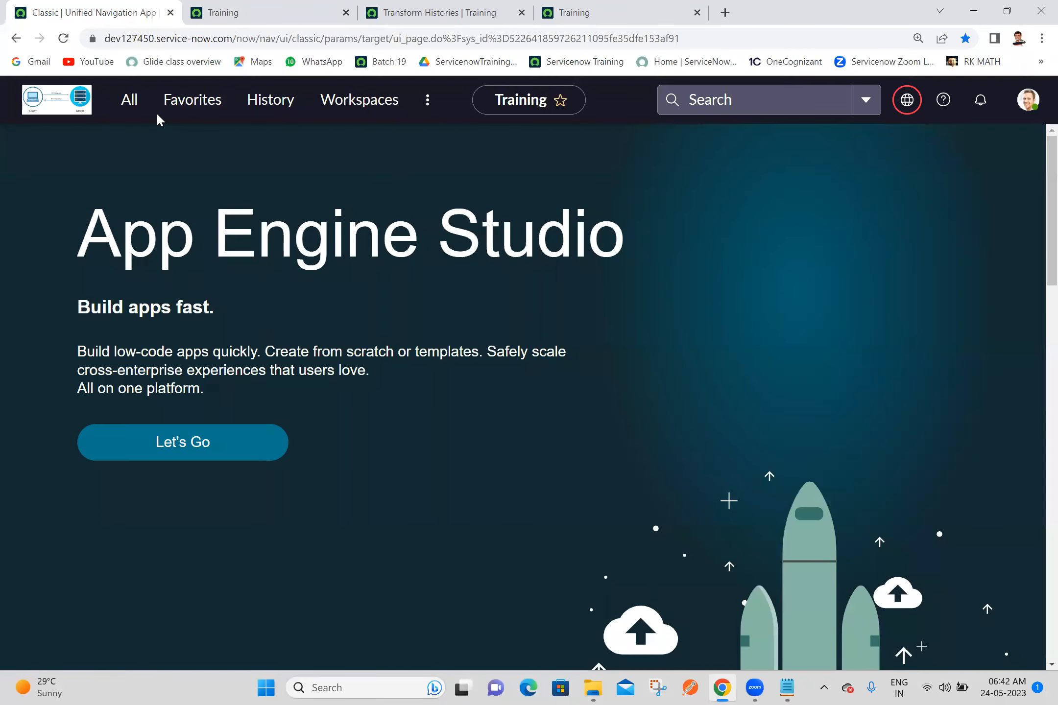
click(137, 109)
double_click(159, 152)
key(ctrl+a)
text(ashok it)
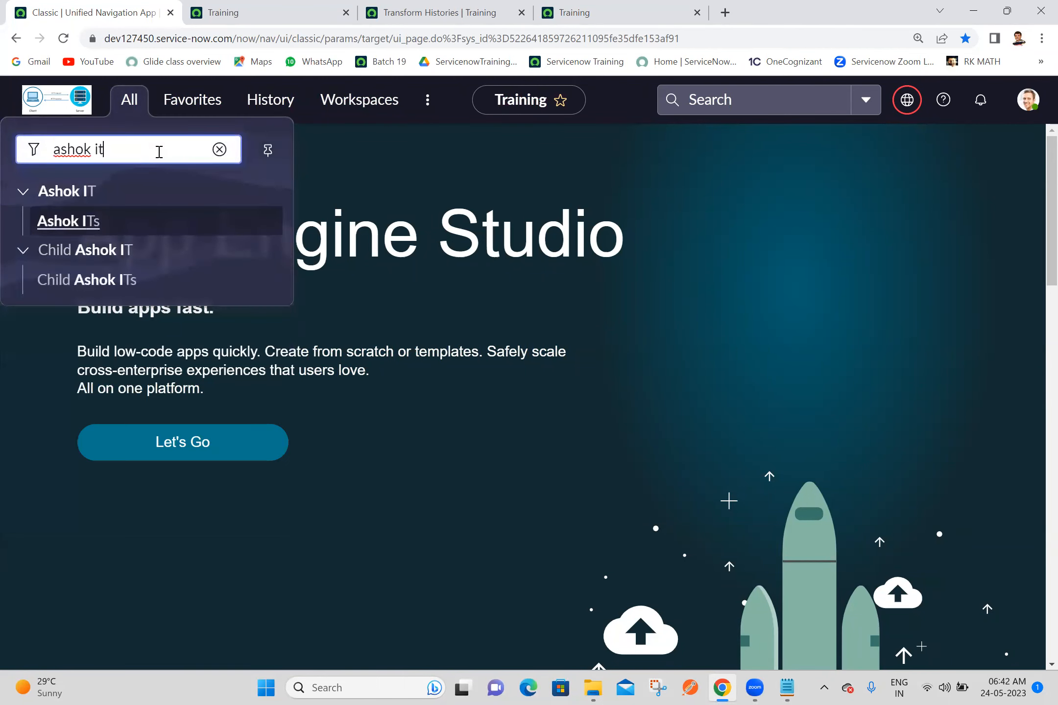
click(88, 222)
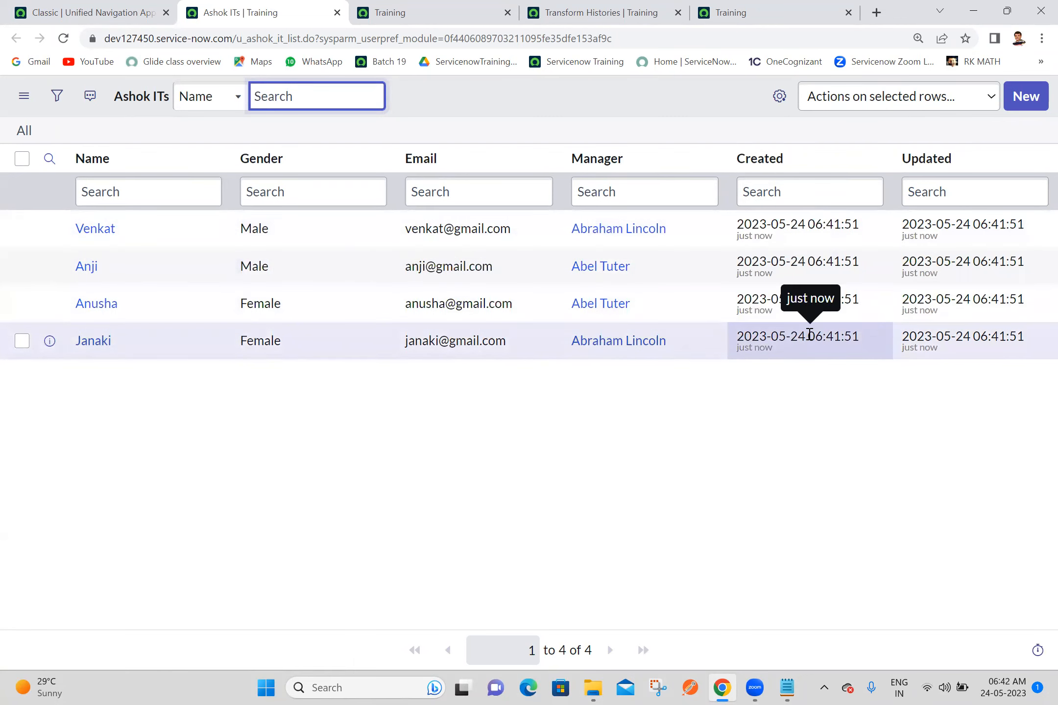
click(516, 480)
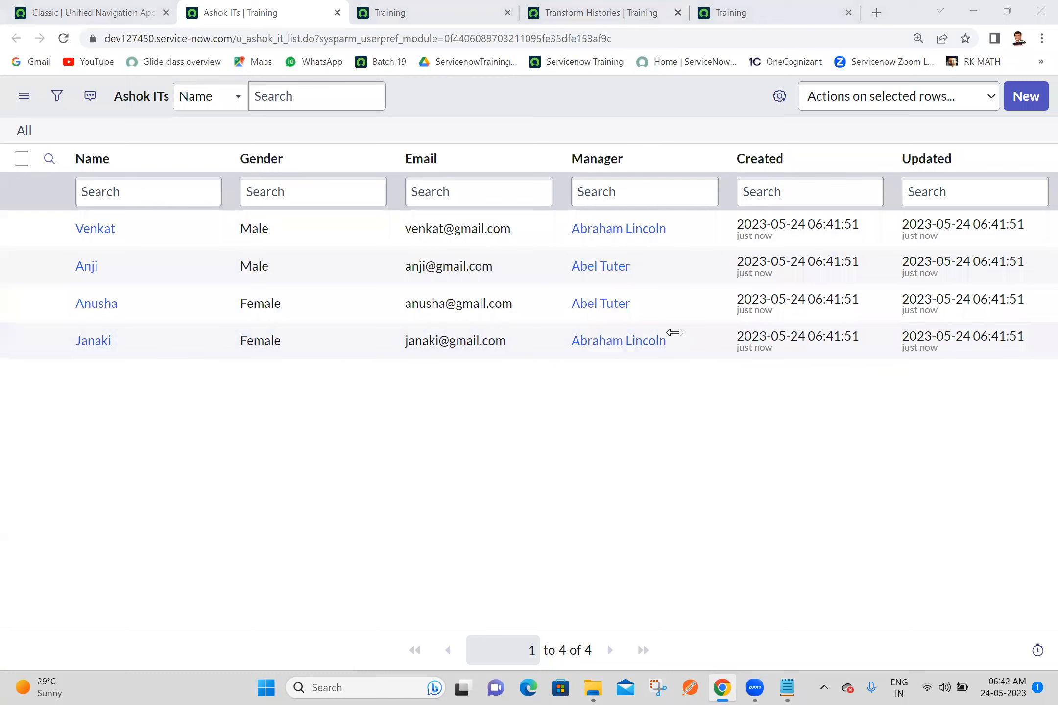
Step: Search the application navigator on the first browser tab for "data source" and open the System Import Sets Data Sources list in a new tab
click(785, 686)
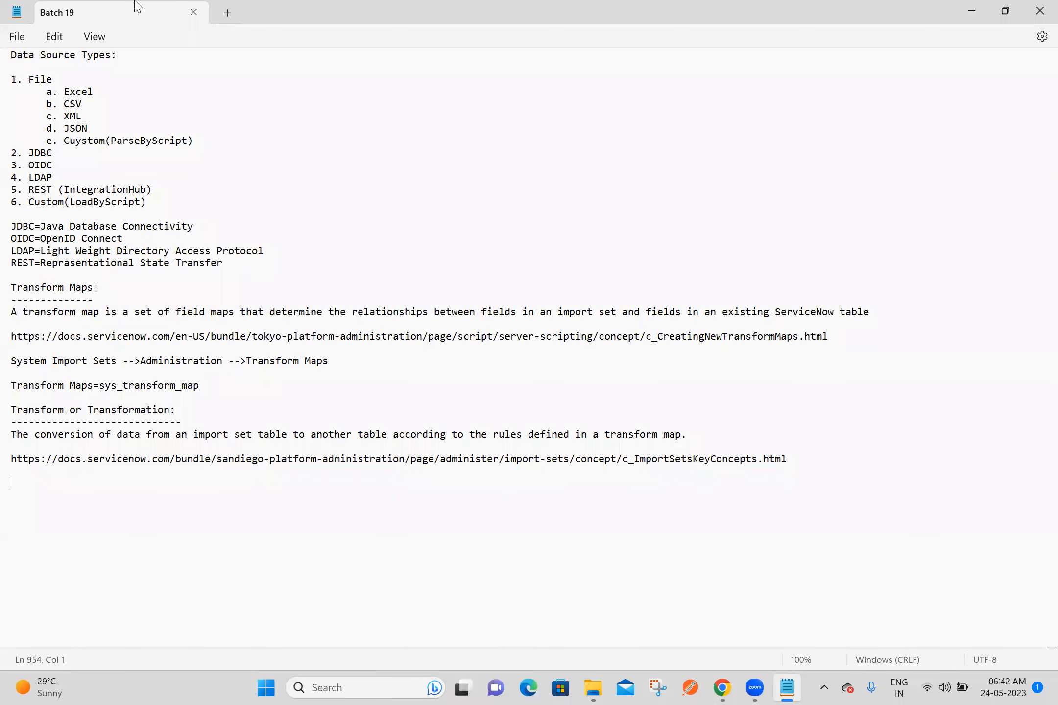
key(alt+Tab)
click(133, 104)
triple_click(146, 154)
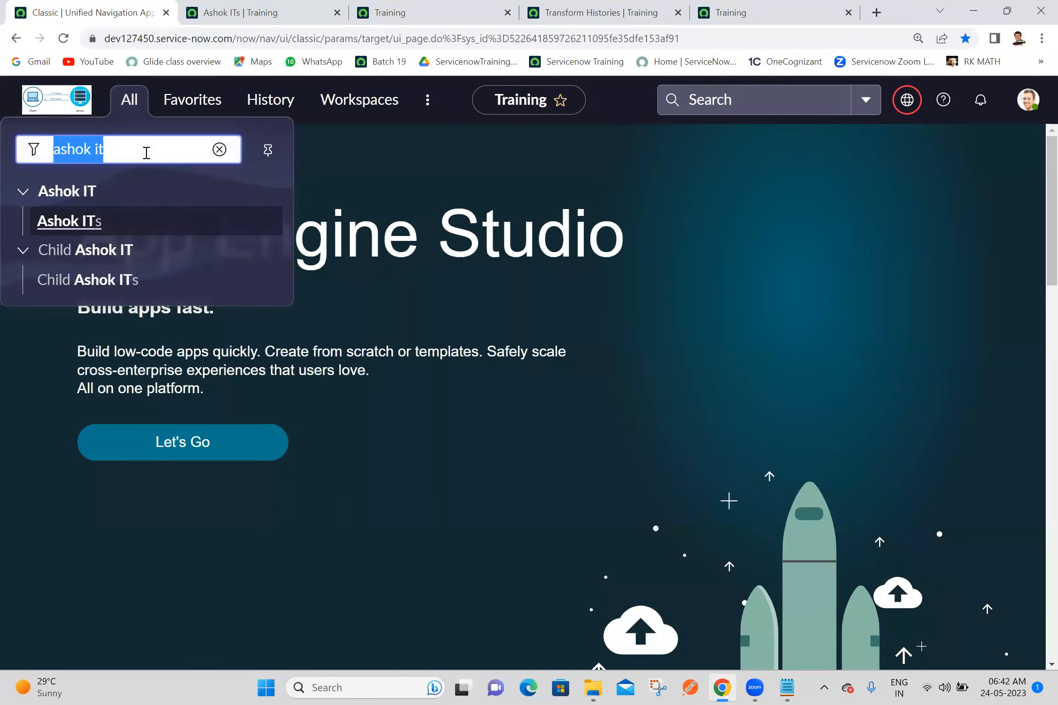
text(data)
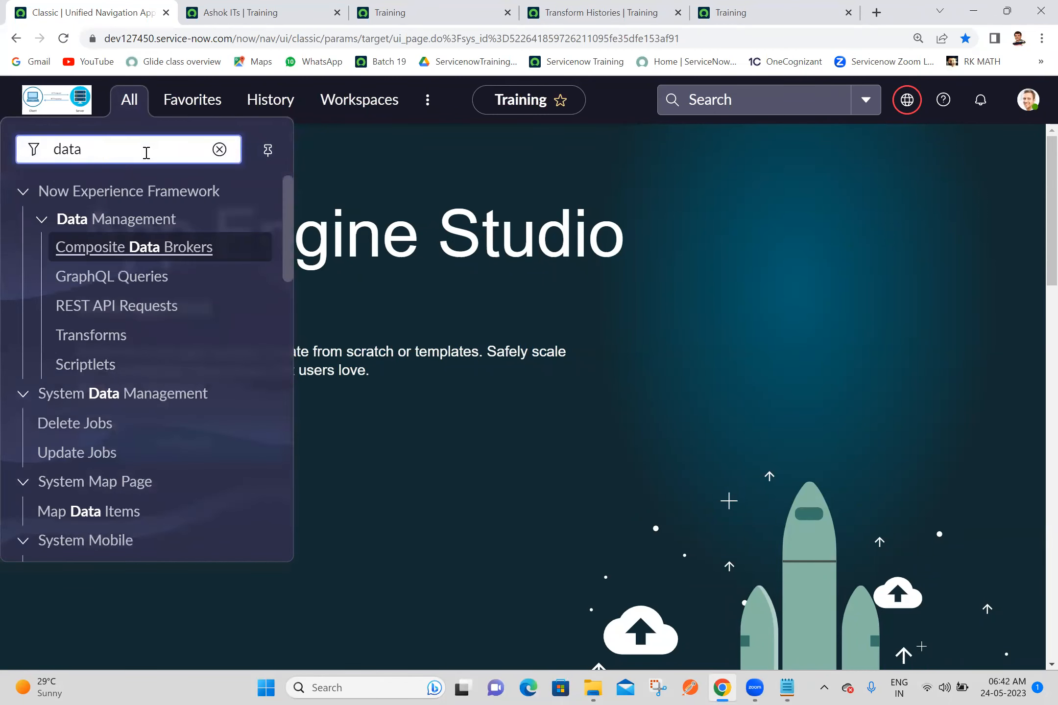
text( source)
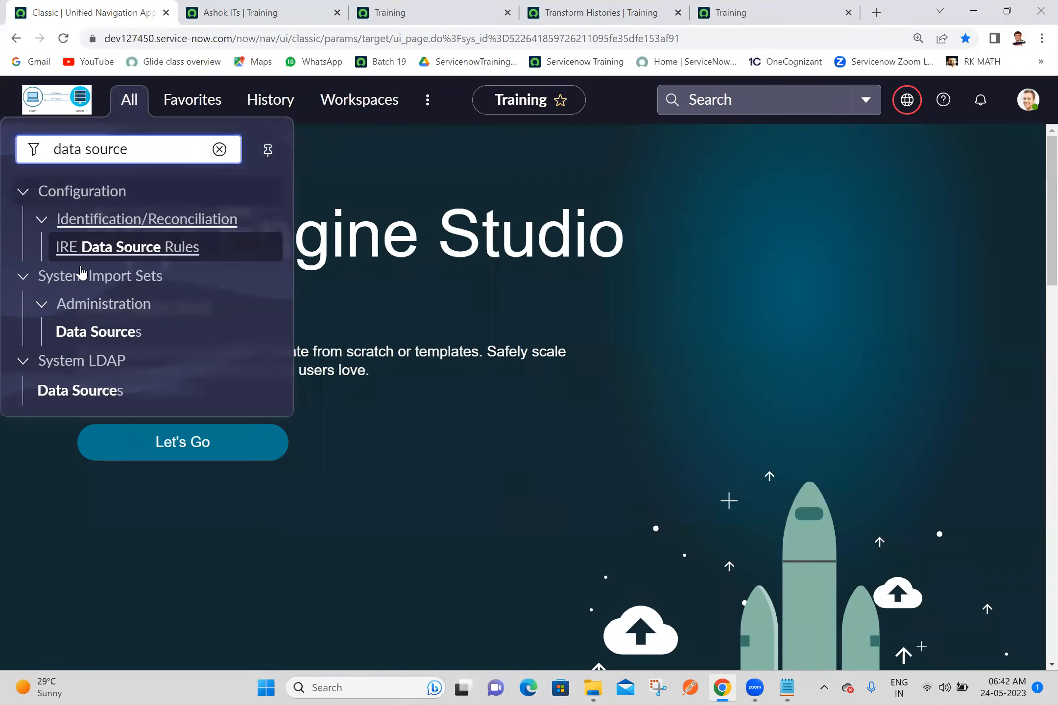
middle_click(93, 337)
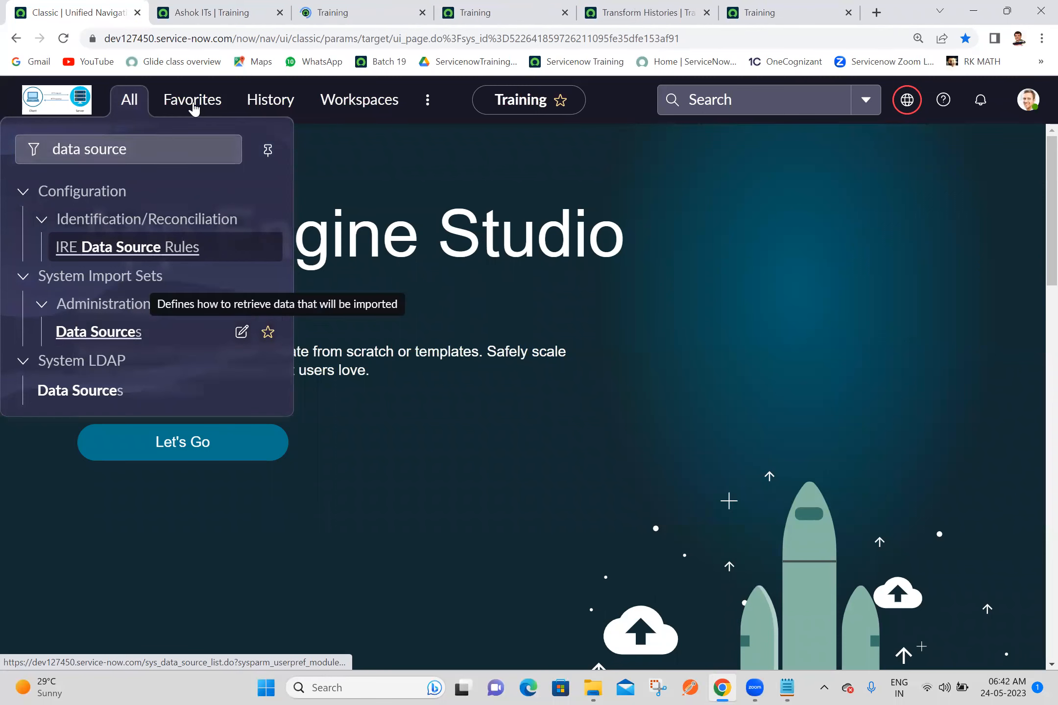
Step: Close every browser tab except the first one
click(230, 9)
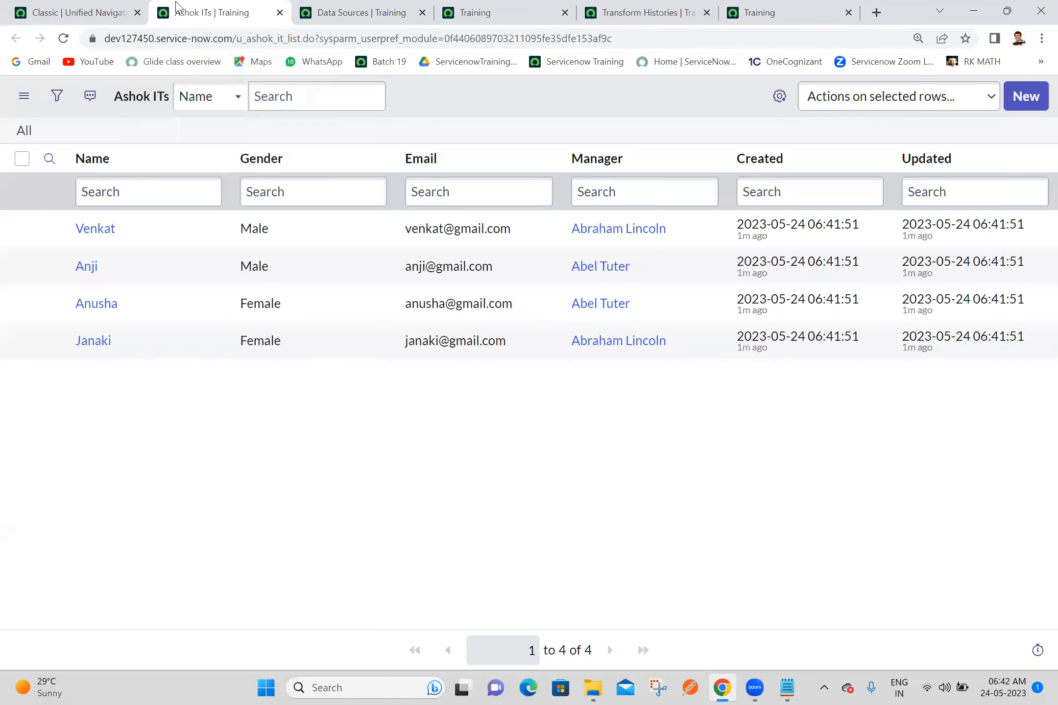
click(113, 12)
right_click(135, 11)
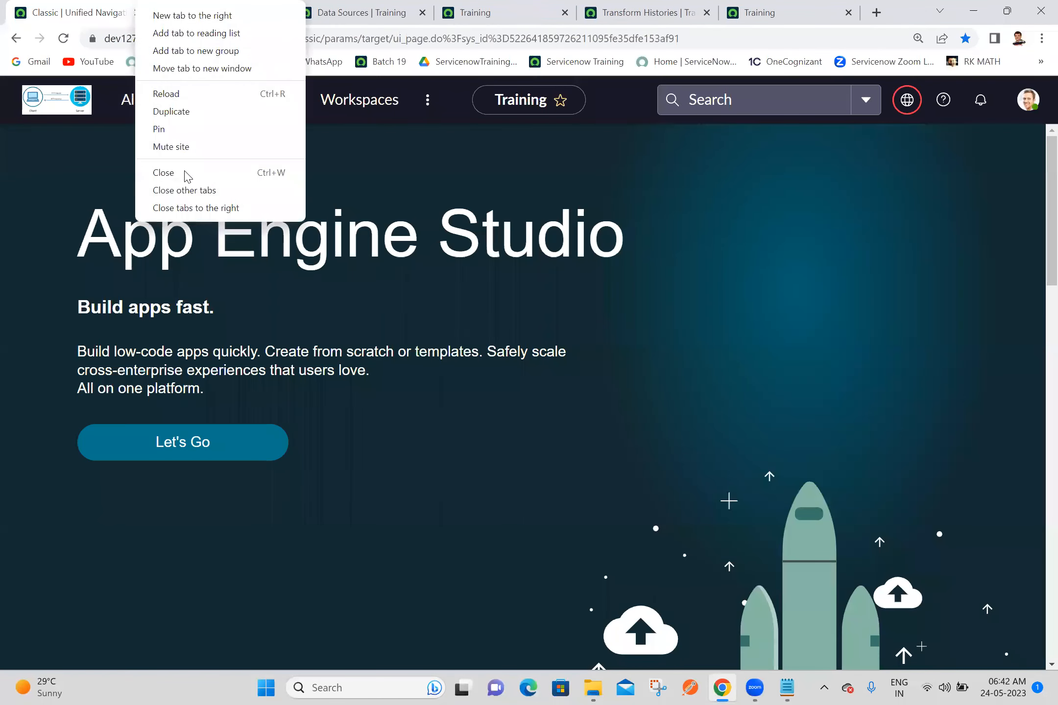
click(188, 214)
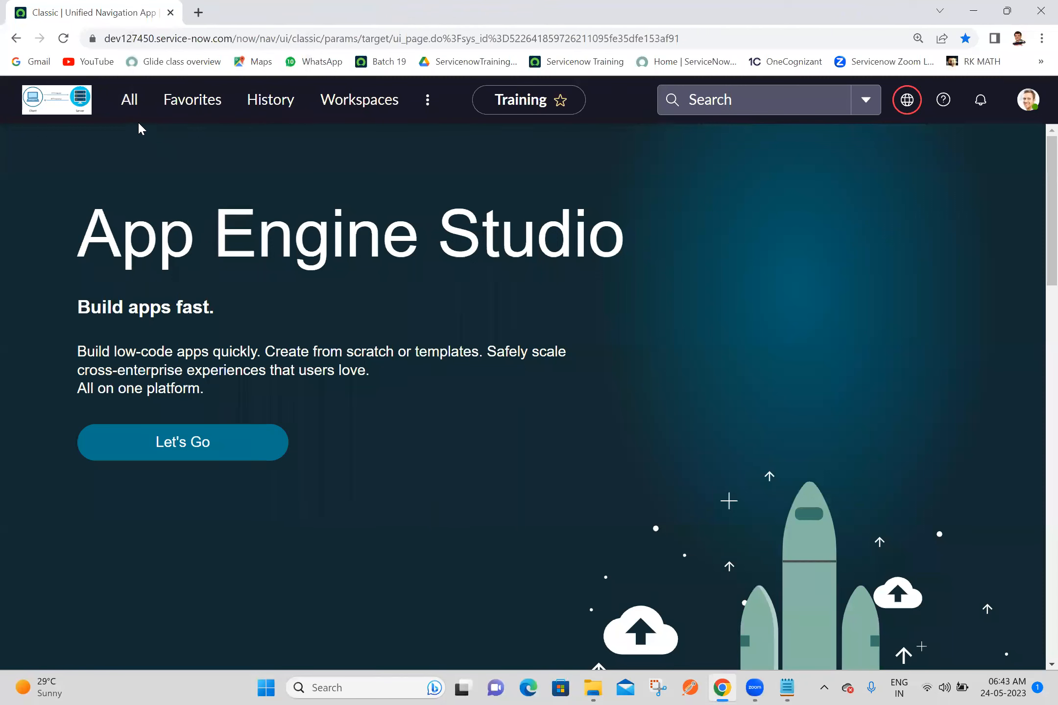
Step: Reopen the System Import Sets Data Sources list in a new tab and start a new data source record
click(126, 111)
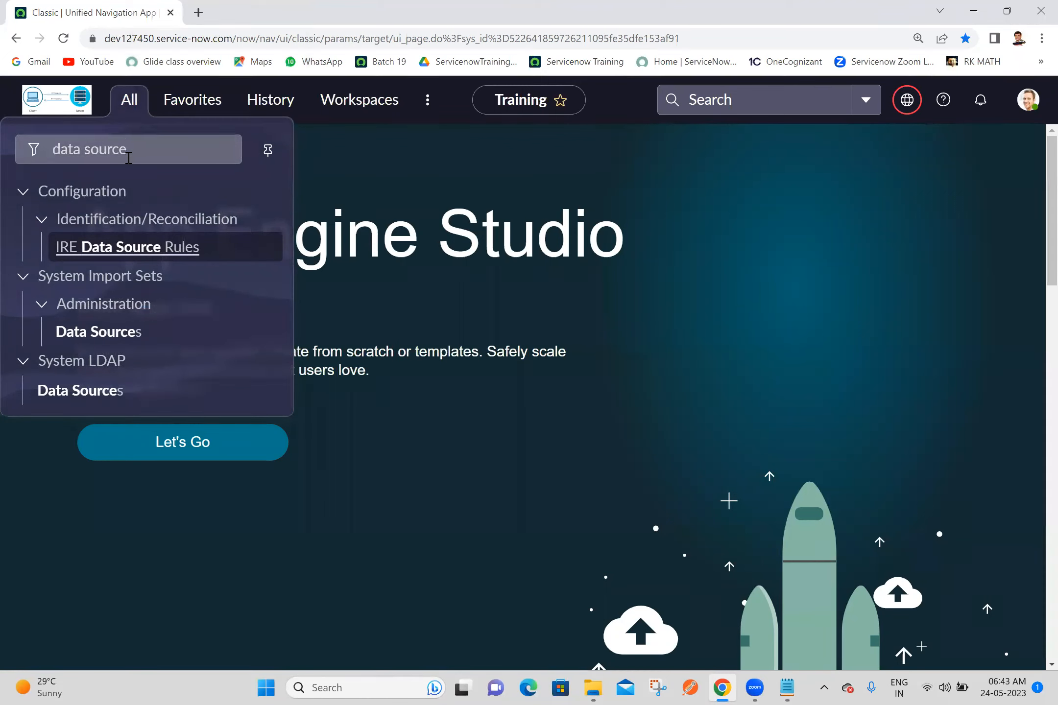
middle_click(101, 337)
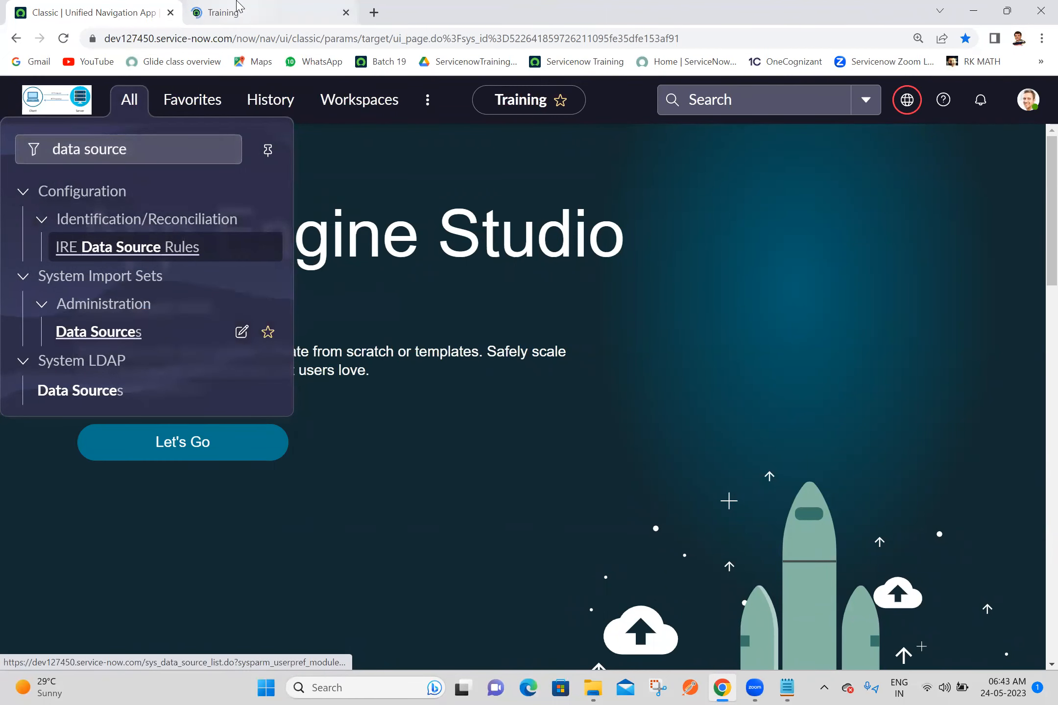
click(236, 10)
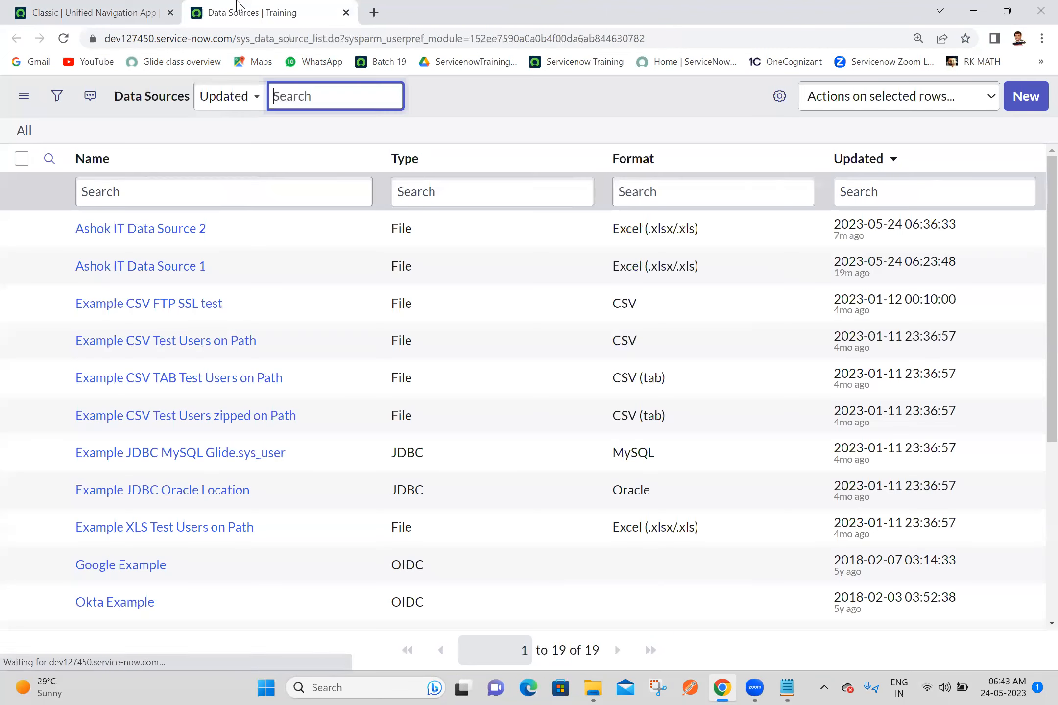
click(1027, 104)
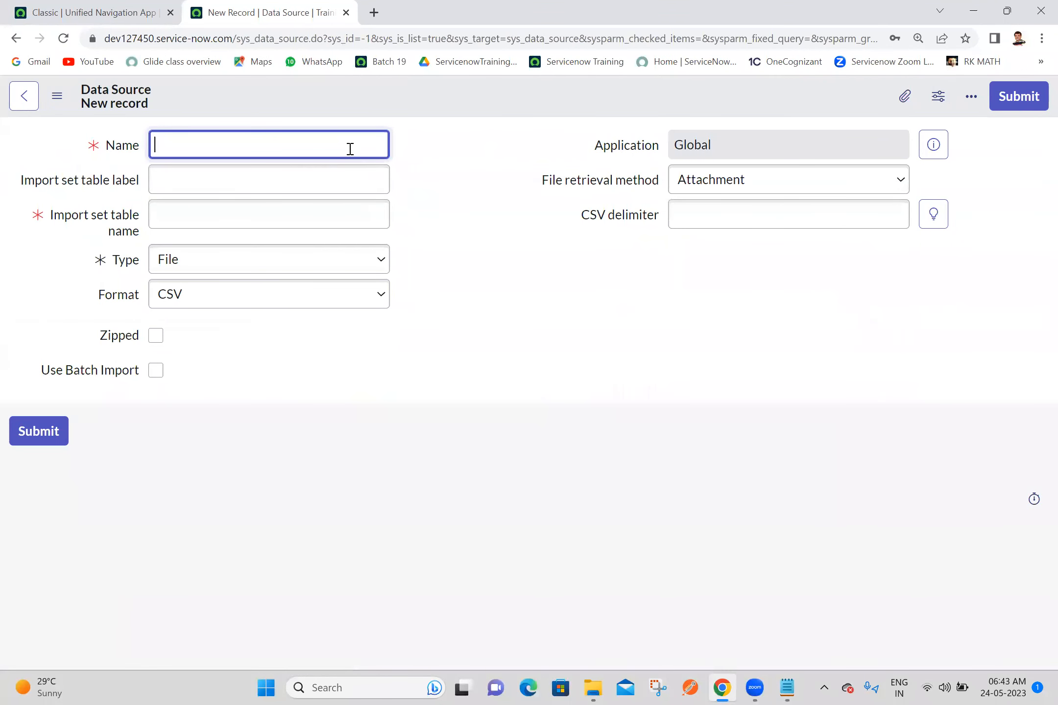
Step: Enter Ashok IT Data Source 3 as the name and import set table label, and set the format to Excel (.xlsx/.xls)
text(Ashok IT Data Sou)
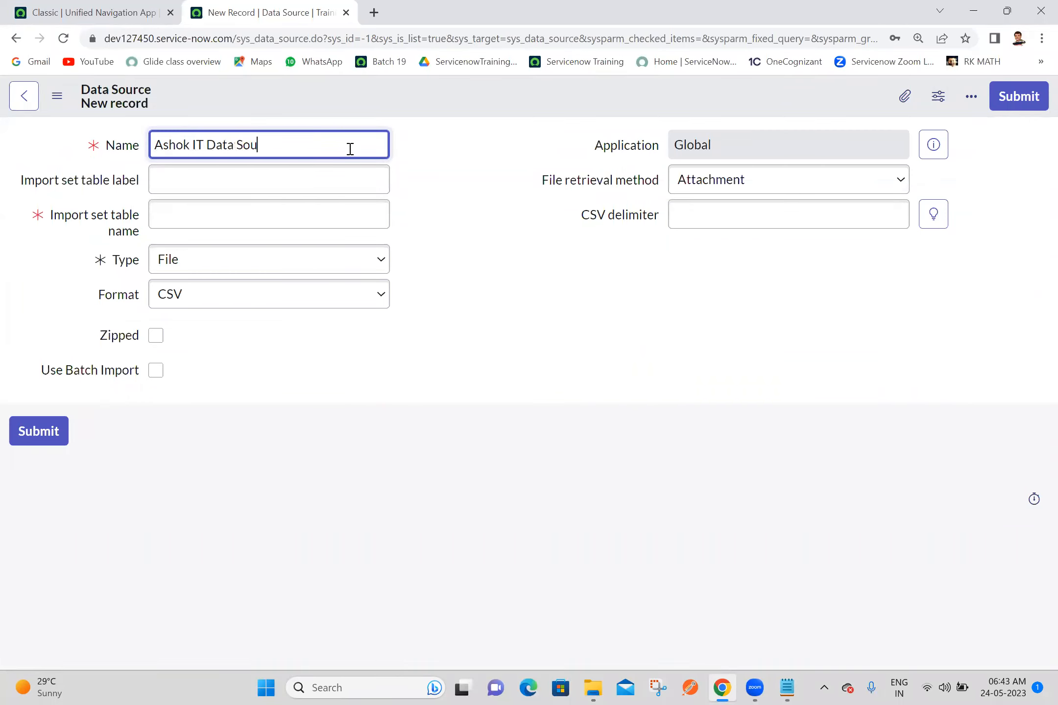
text(rce 3)
key(shift+Left)
key(shift+Home)
key(ctrl+c)
click(316, 180)
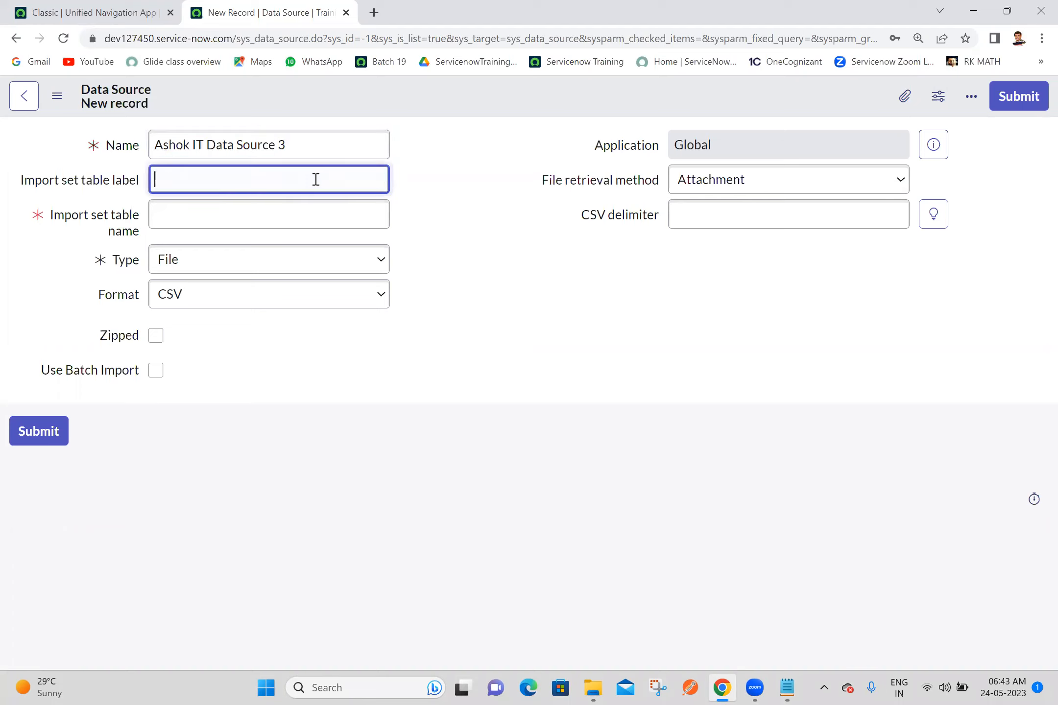
key(ctrl+v)
click(505, 244)
click(332, 298)
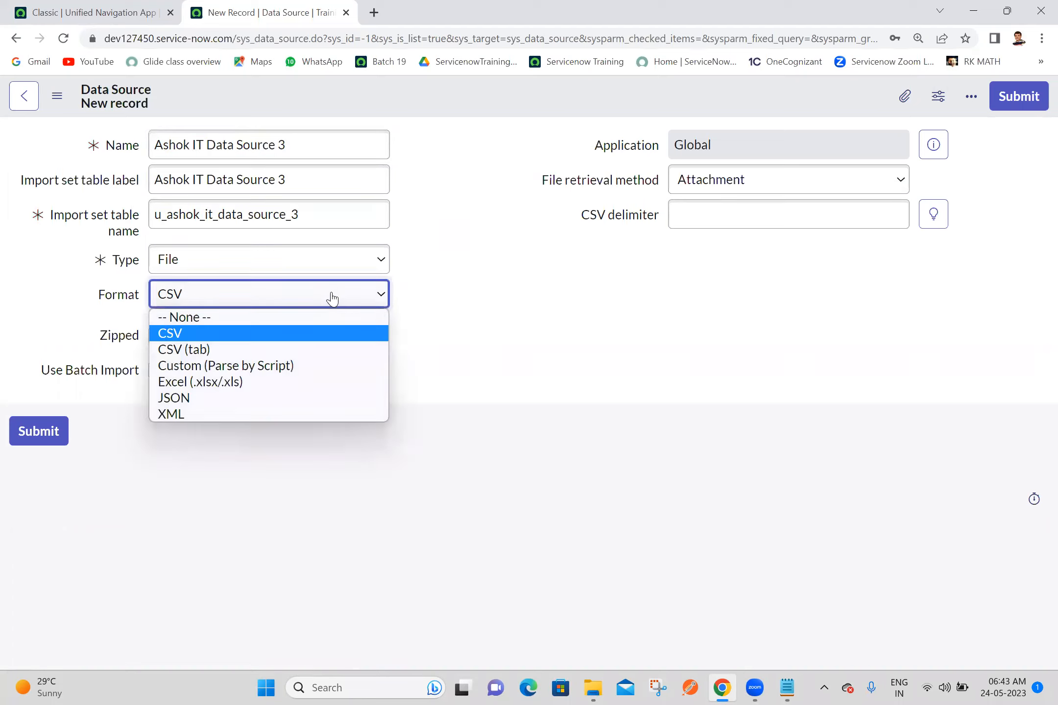
click(264, 382)
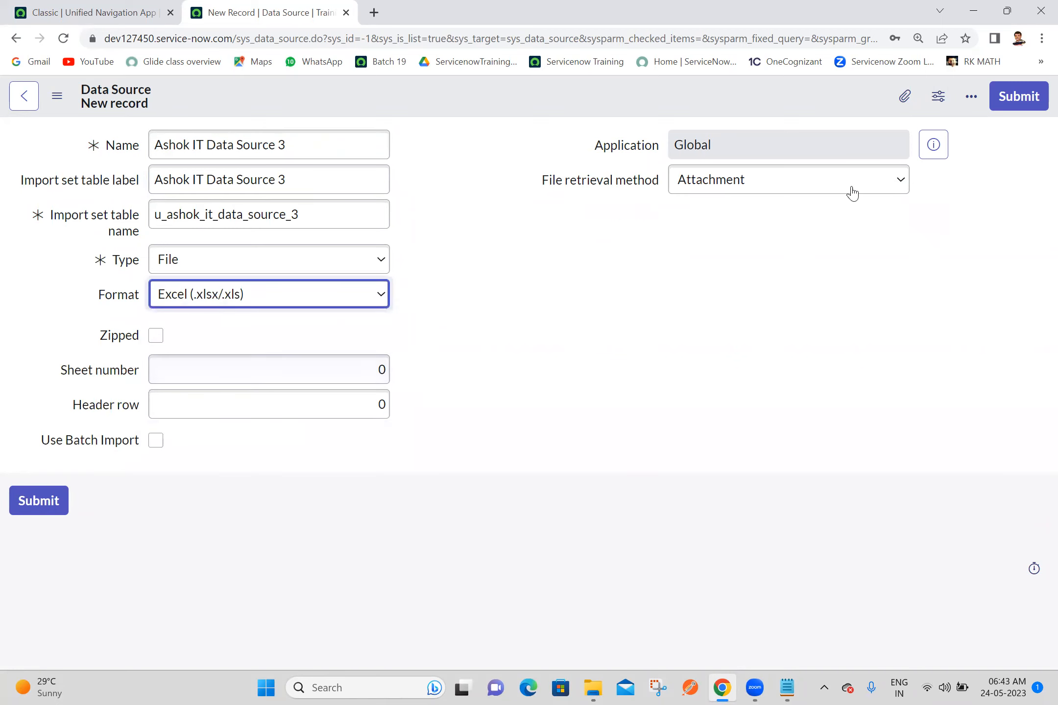
Step: Try FTP as the file retrieval method and set it back to Attachment
click(904, 98)
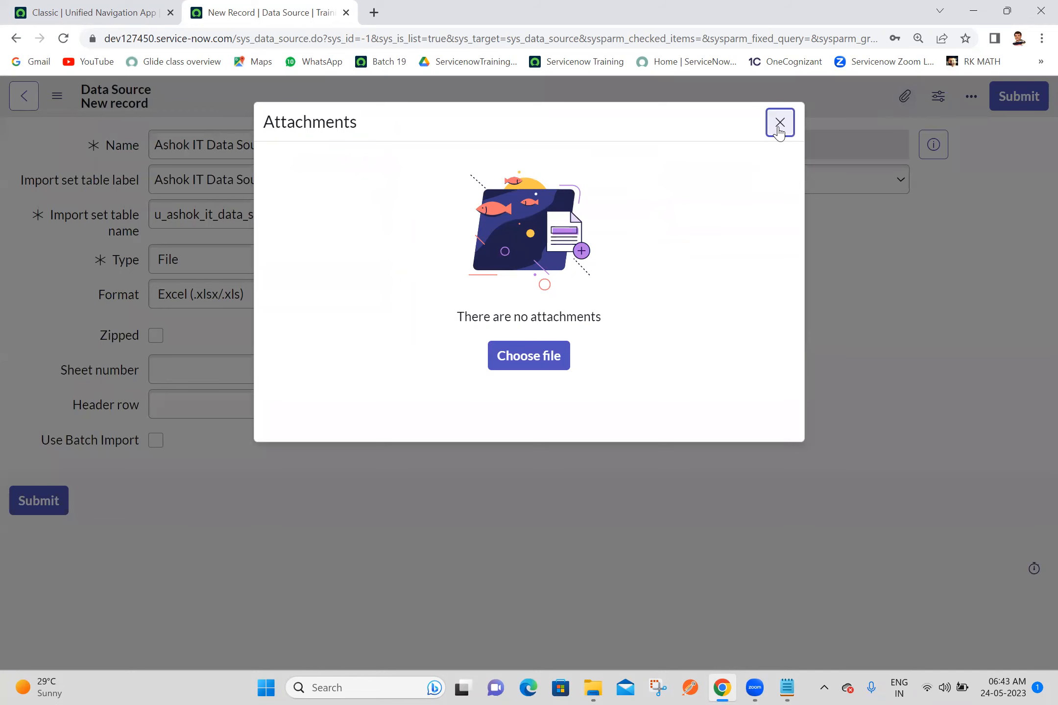
click(779, 122)
click(800, 190)
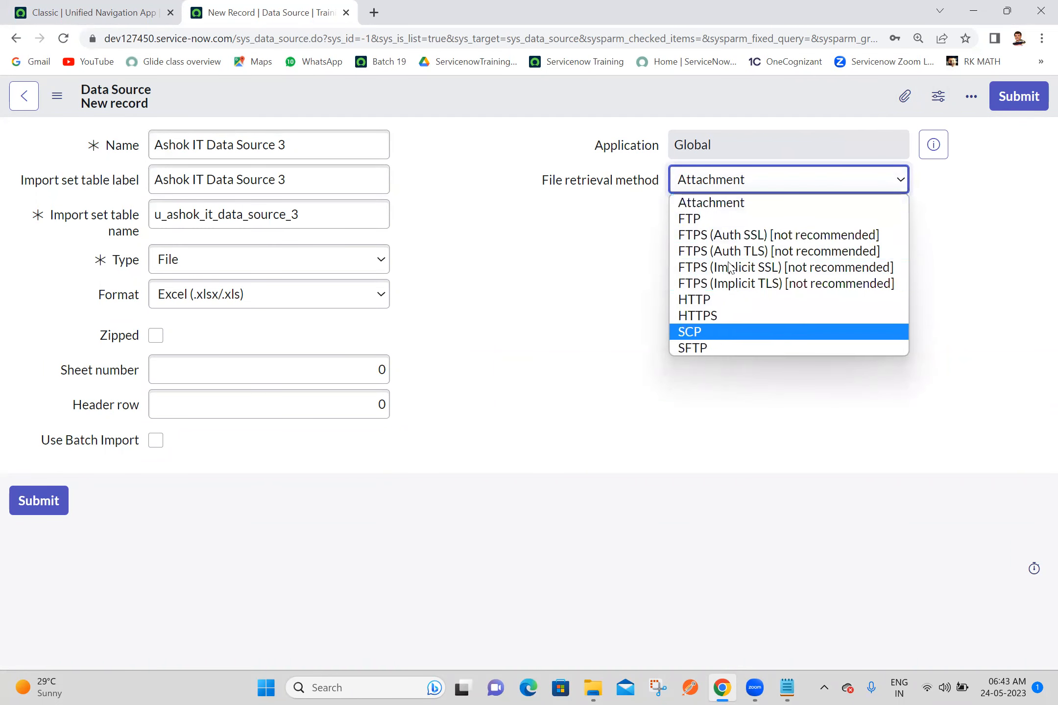
click(696, 218)
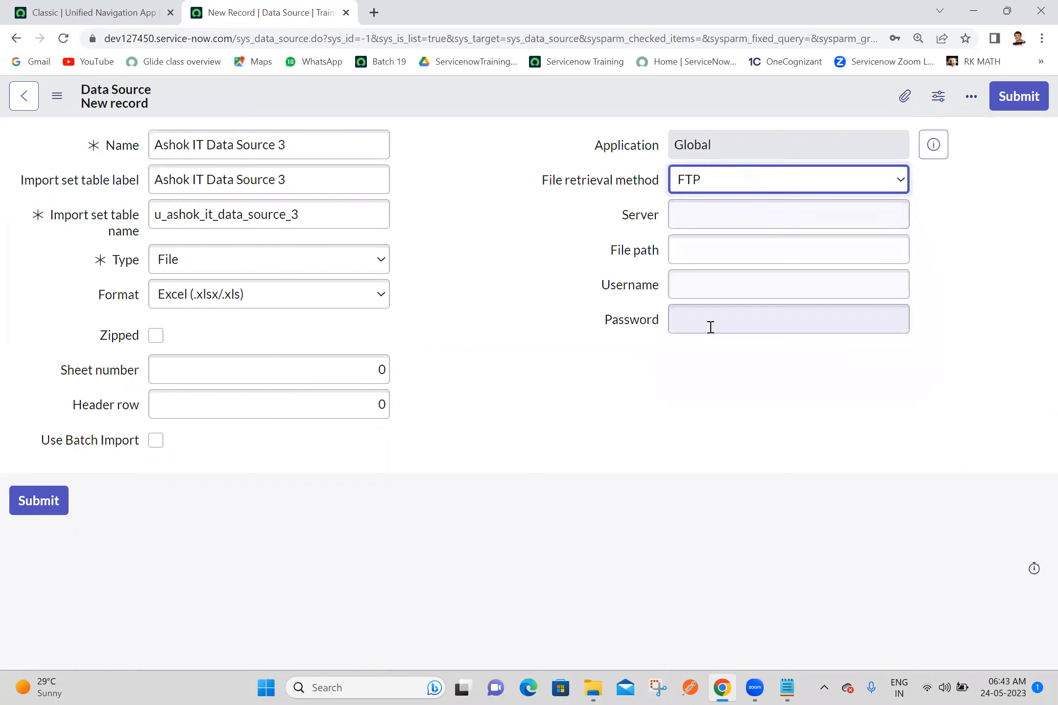
click(742, 184)
click(710, 203)
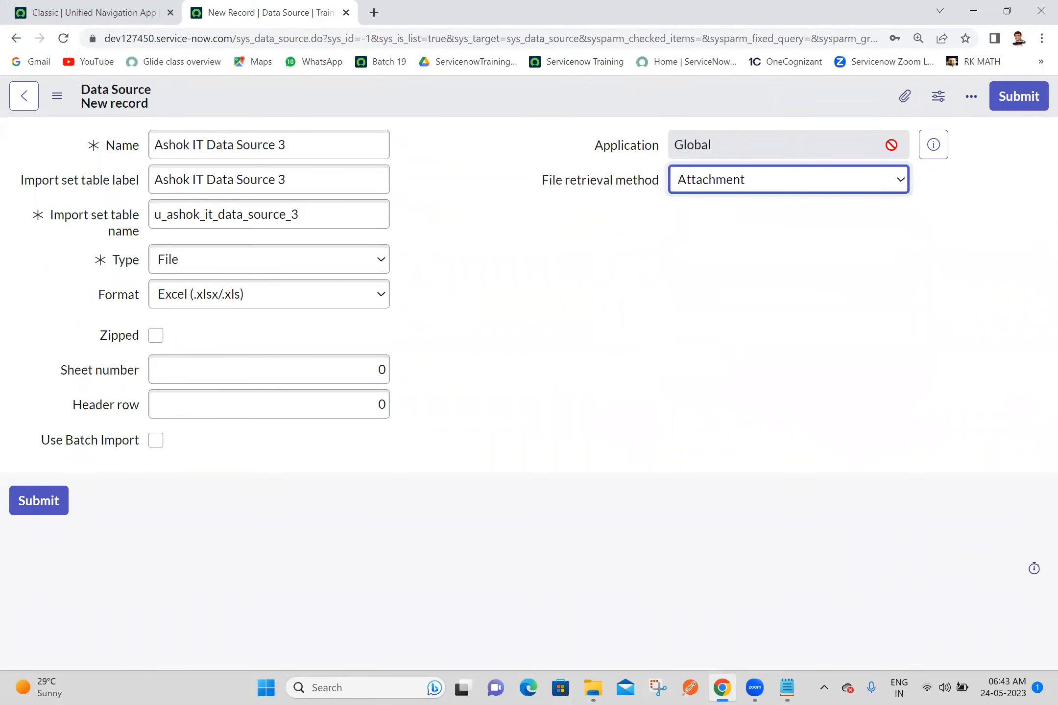
Step: Attach Ashok IT Demo Data.xlsx to the new data source and save the record while staying on its form
click(895, 105)
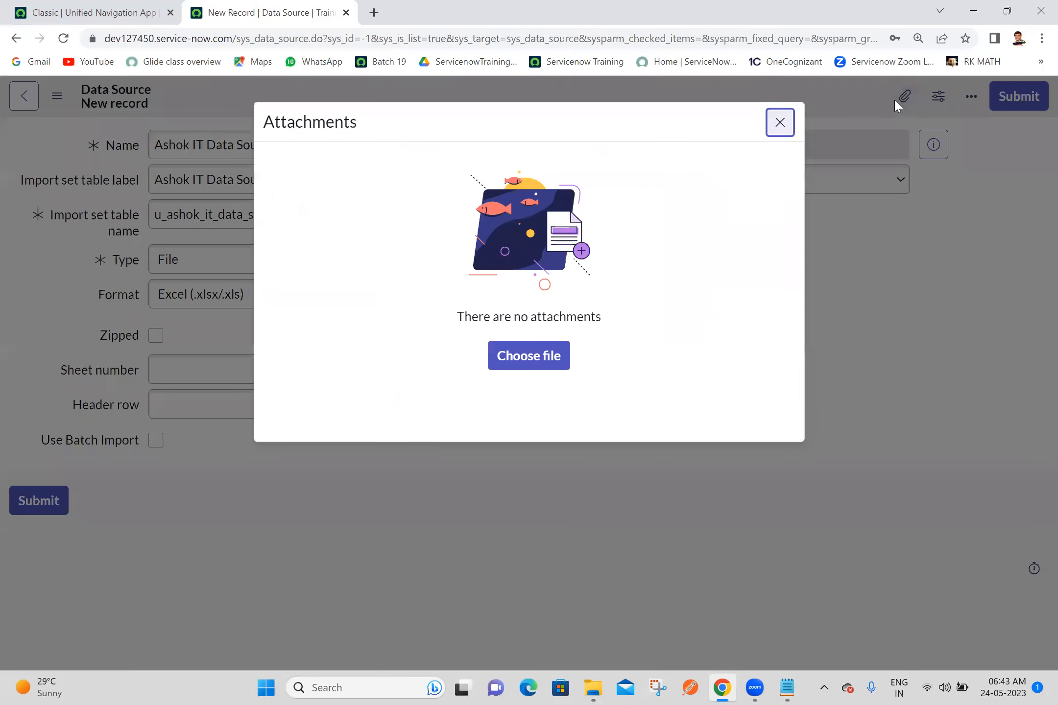
click(531, 366)
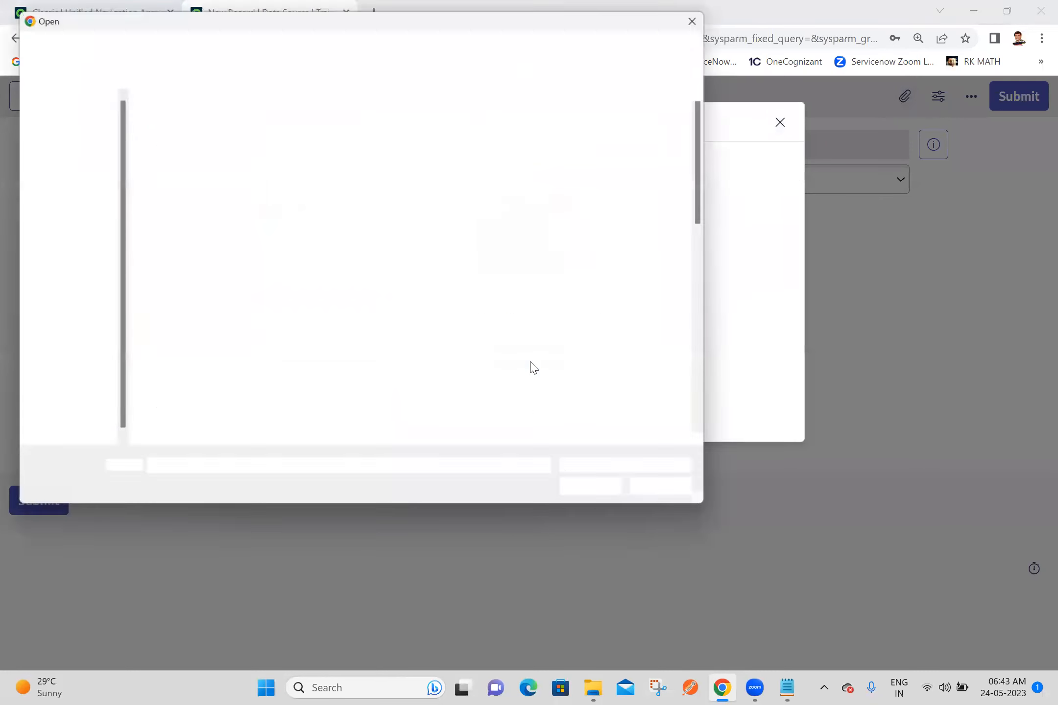
double_click(441, 254)
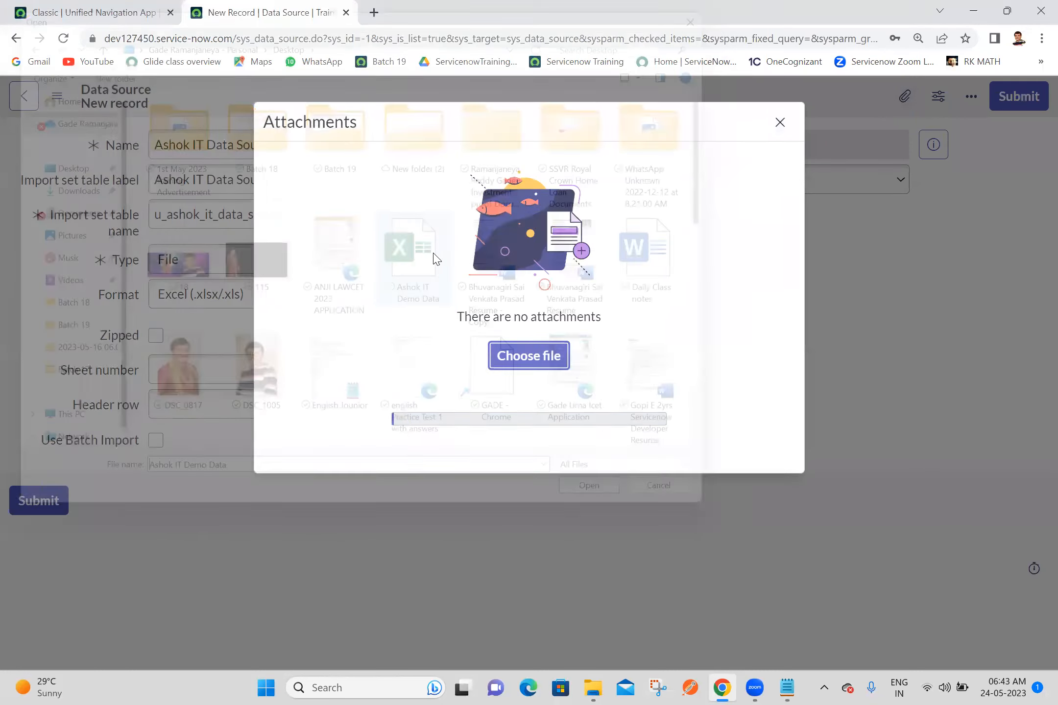
click(779, 122)
right_click(665, 112)
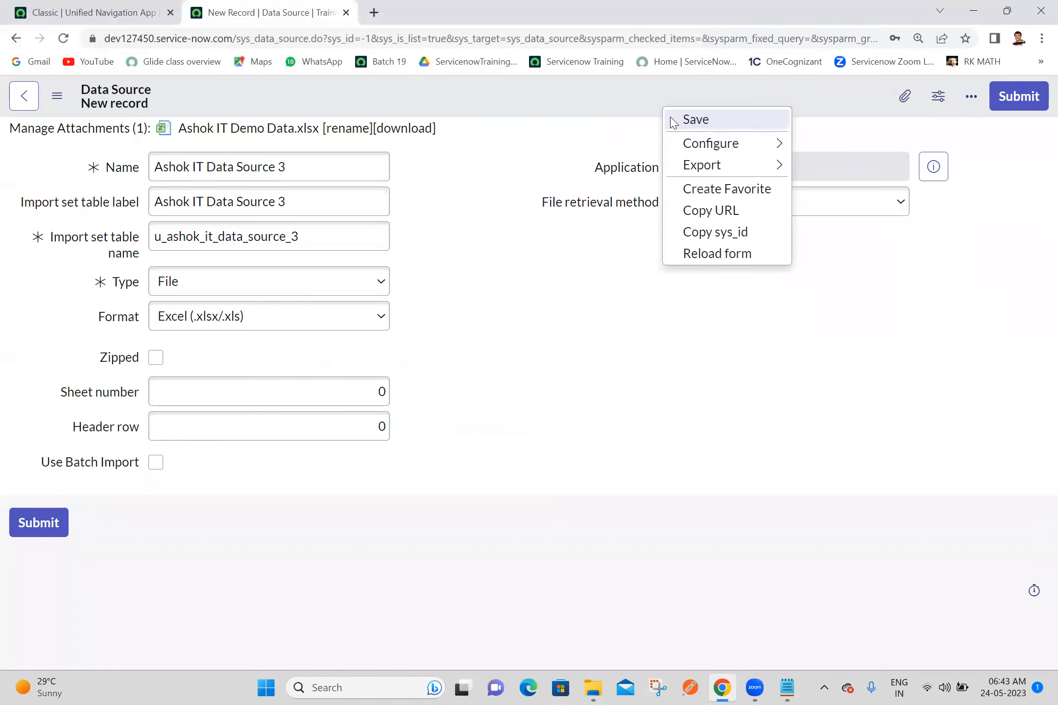
click(674, 119)
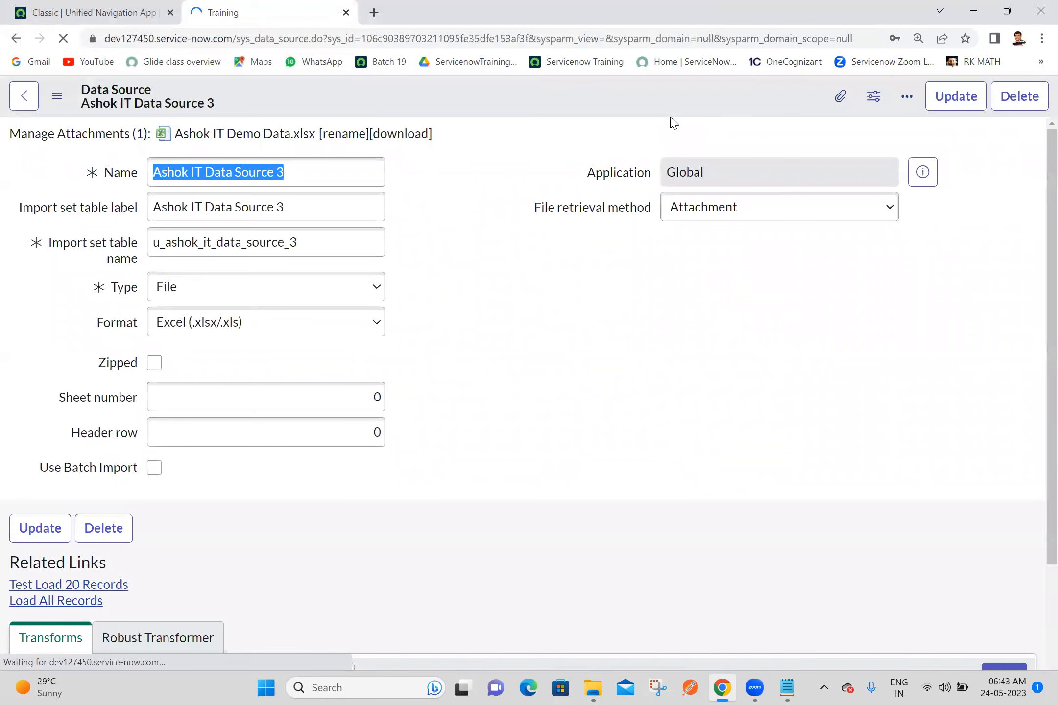
click(529, 145)
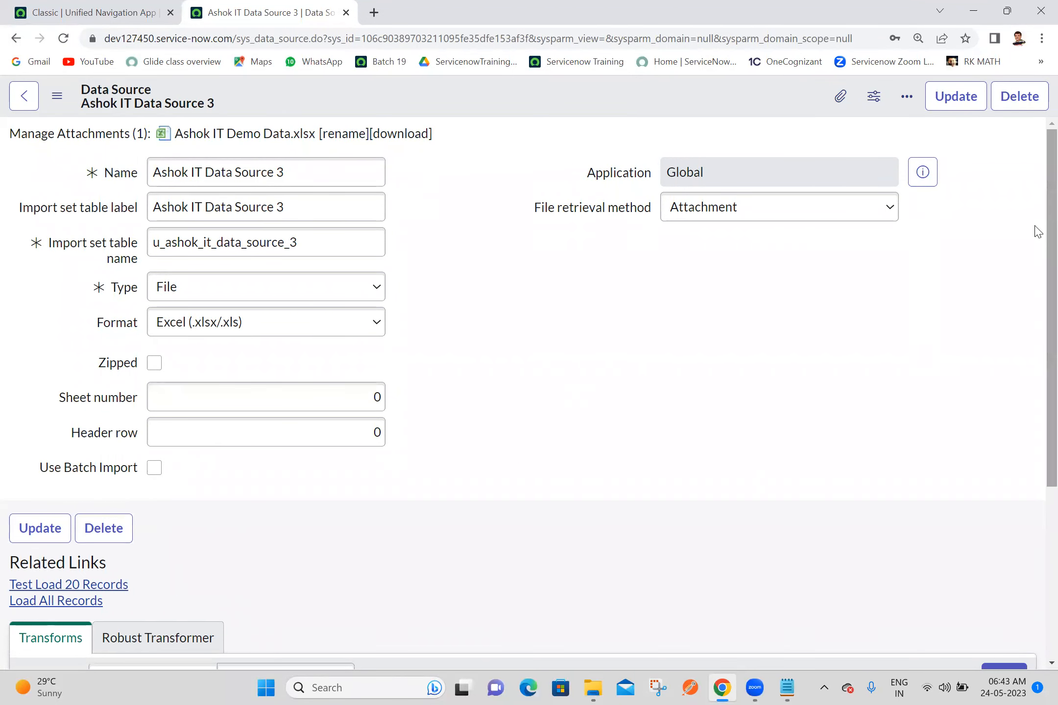
Step: Start a new transform map for the data source and name it Ashok IT Transform Map 3
scroll(1034, 413, down, 5)
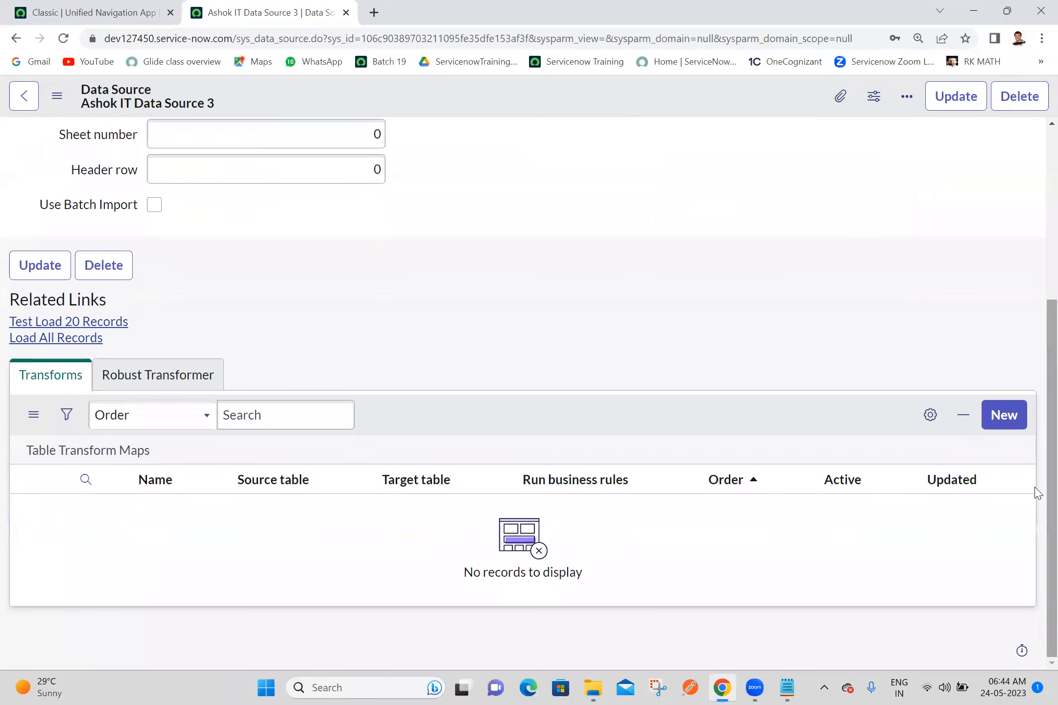
click(1009, 422)
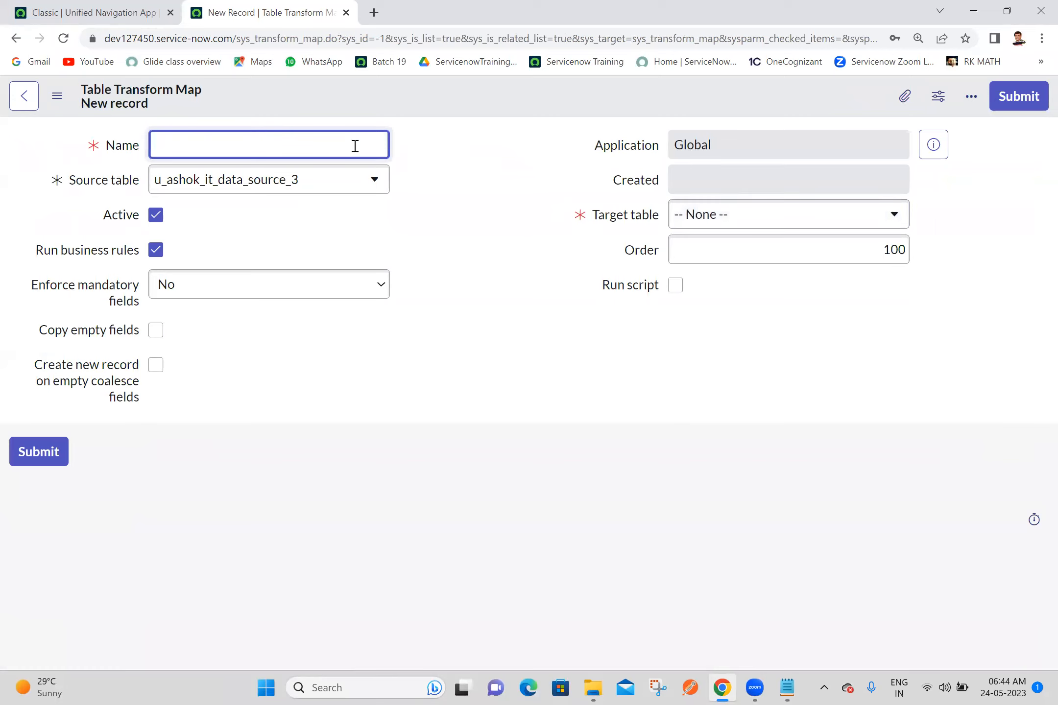
text(Ashok IT Transform Map3)
key(BackSpace)
text(3)
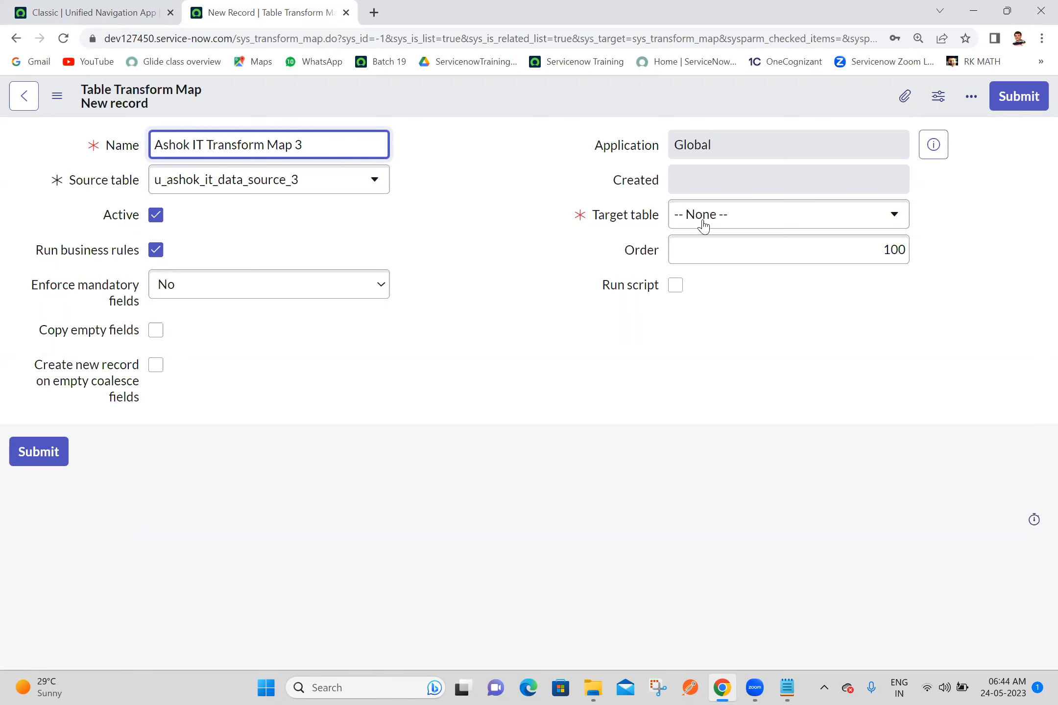
Step: Set the transform map's target table to Ashok IT [u_ashok_it] and save the record while staying on its form
click(795, 229)
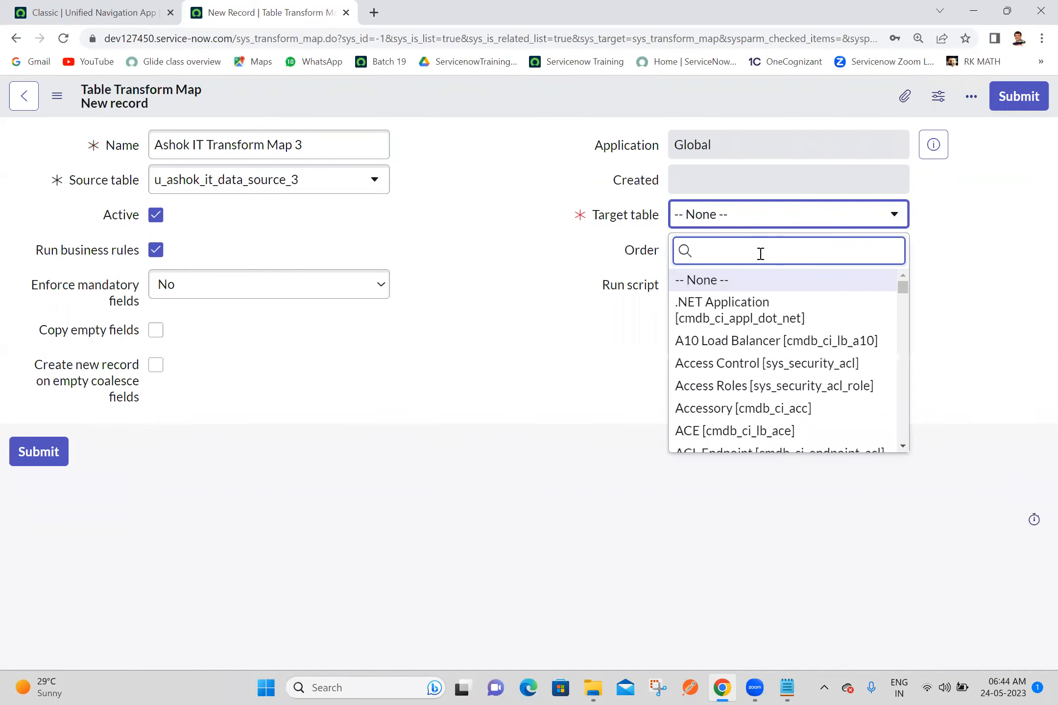
text(ashok it)
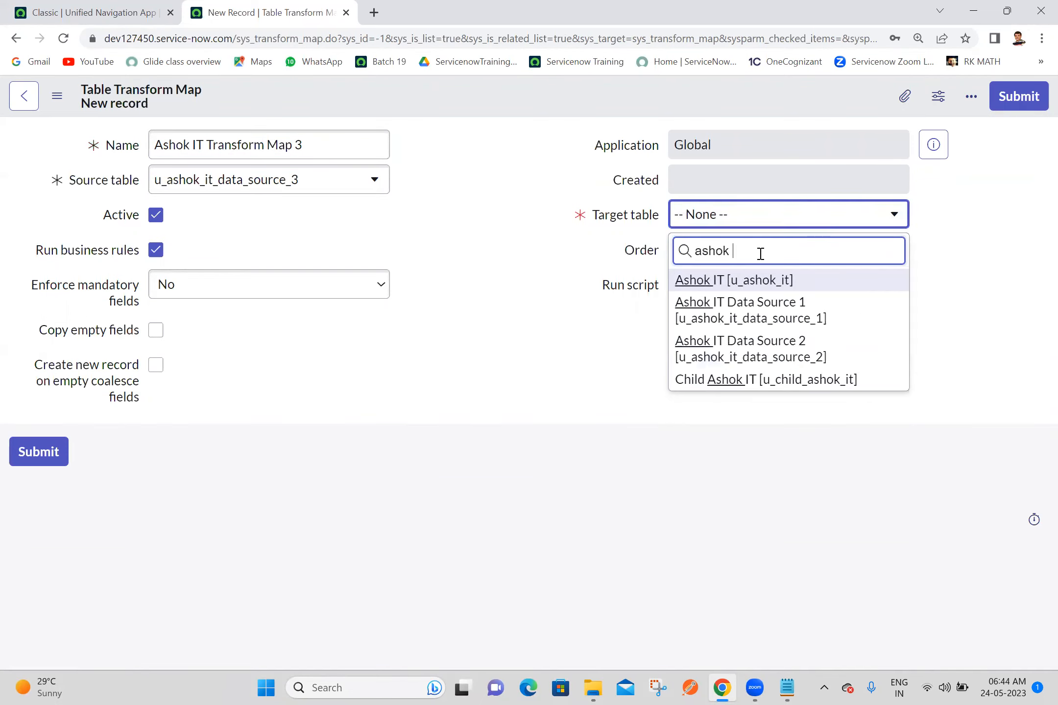
click(738, 286)
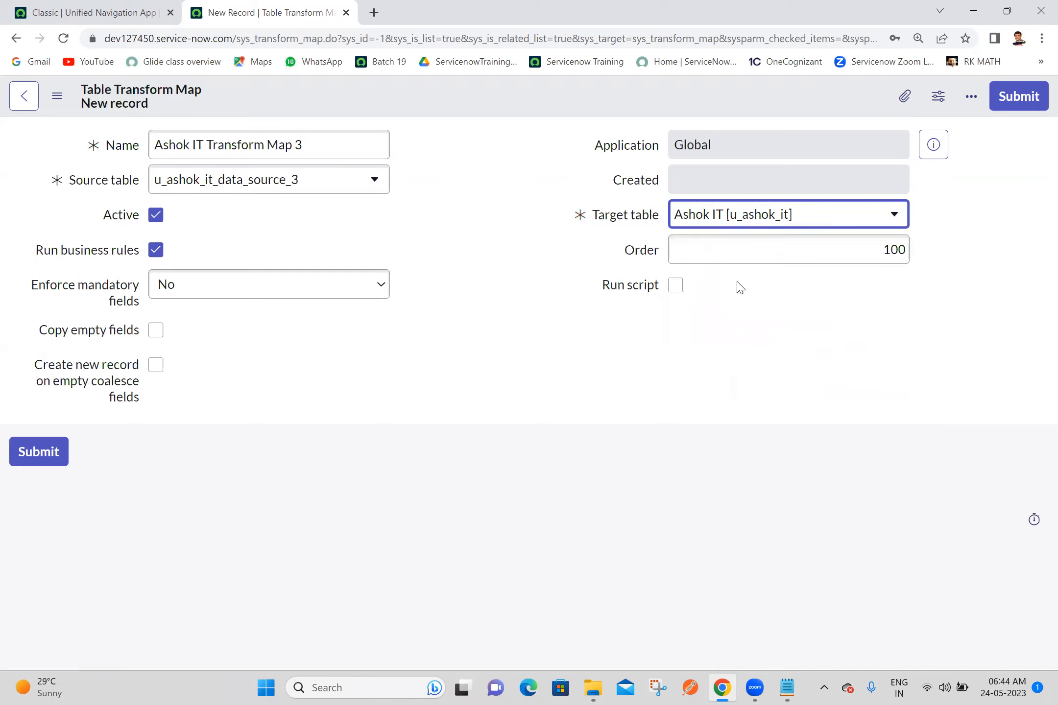
right_click(527, 99)
click(559, 111)
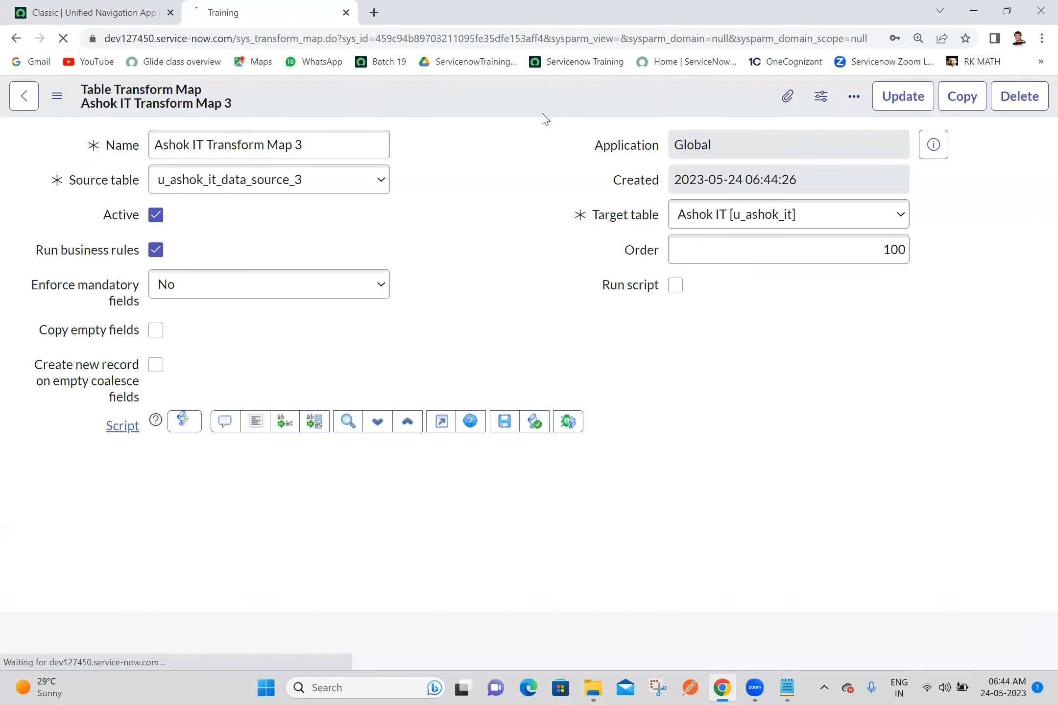
click(520, 140)
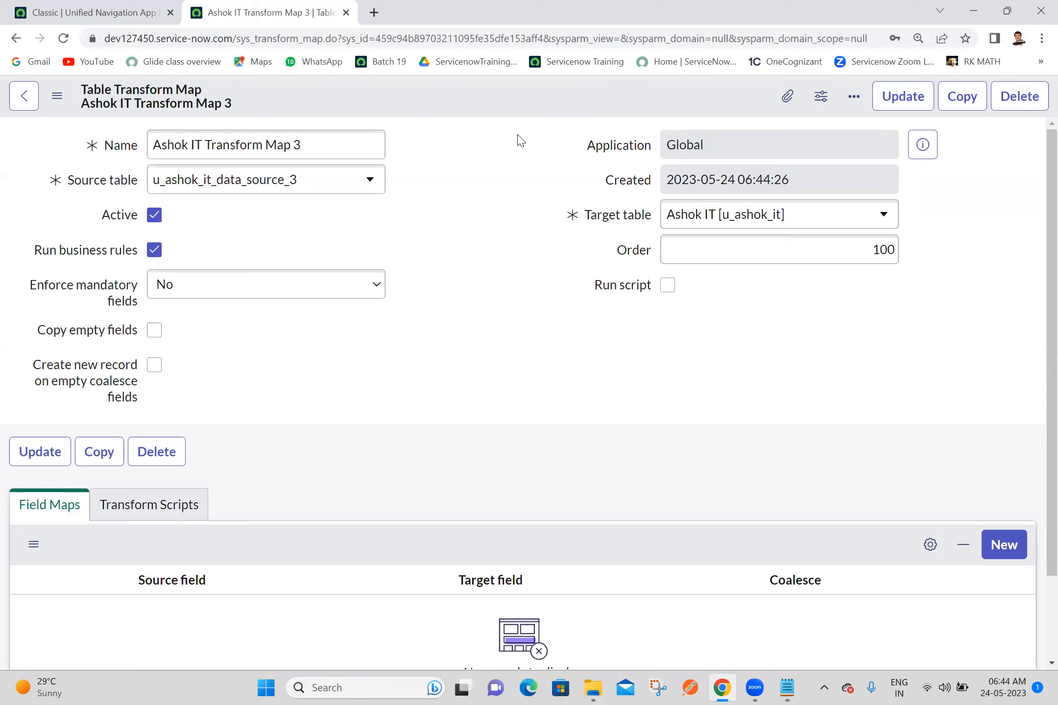
click(314, 142)
triple_click(315, 140)
click(467, 188)
Step: Open the Ashok IT Data Source 3 record from the System Import Sets data sources in a separate tab and show its transform maps
click(137, 6)
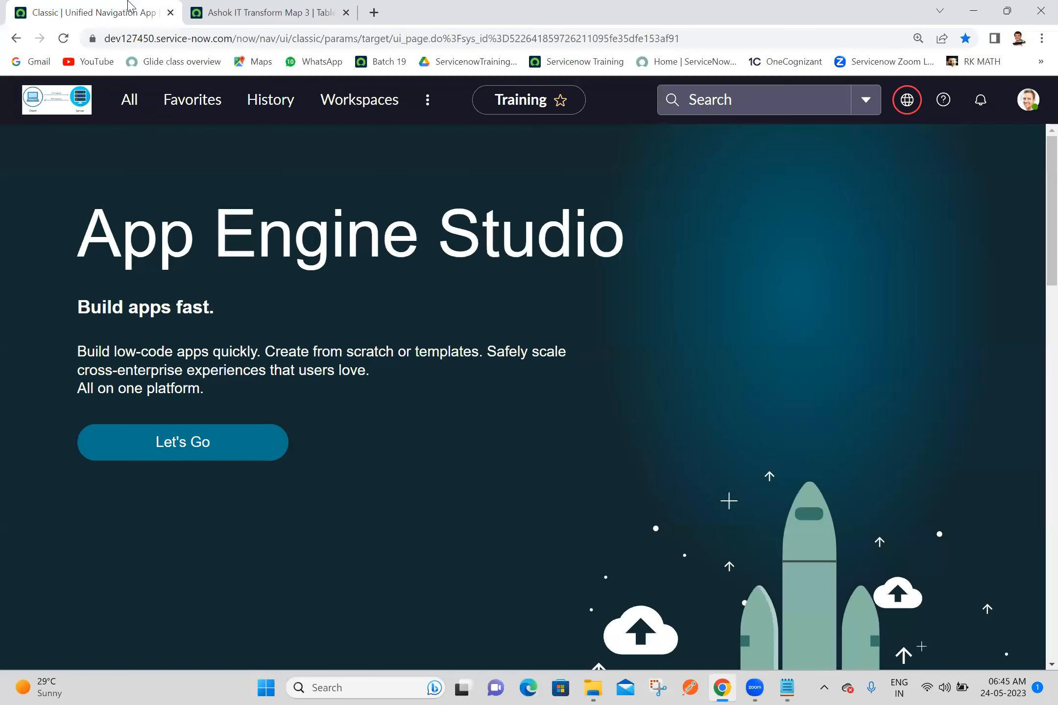
click(128, 102)
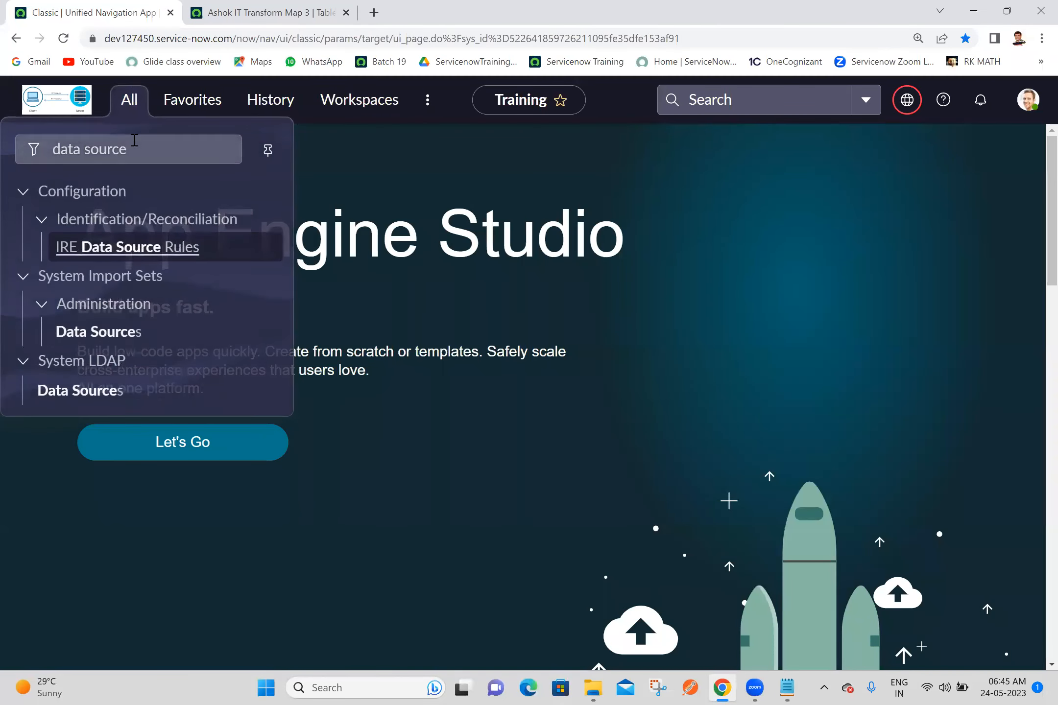
ctrl+click(108, 333)
drag(402, 5, 251, 5)
click(166, 234)
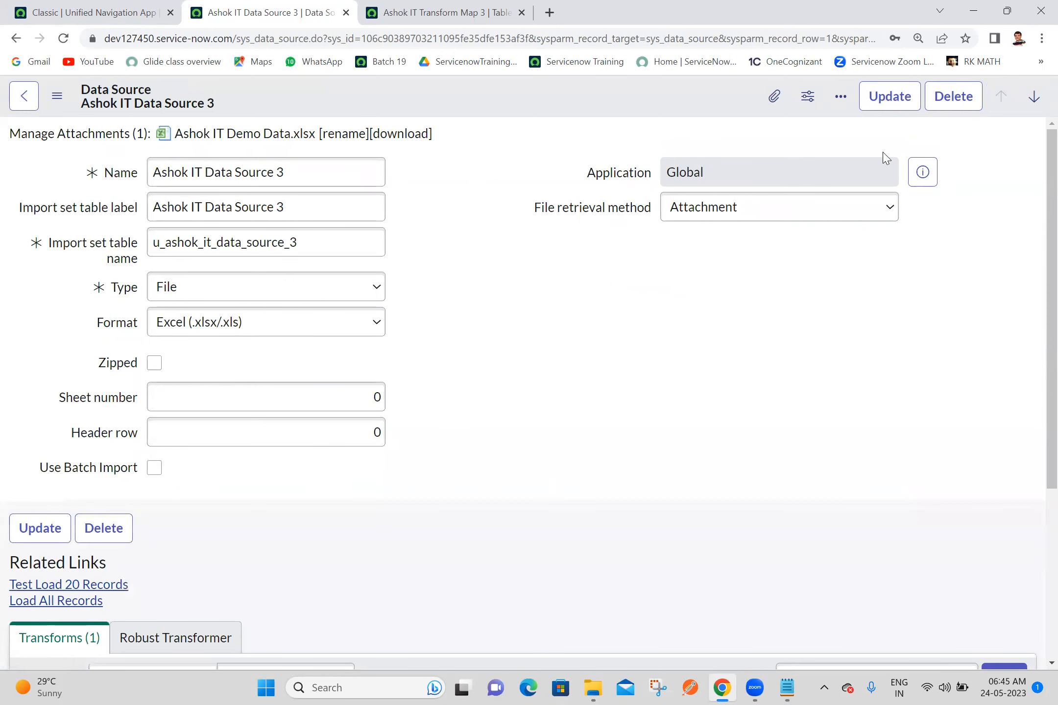
scroll(1037, 331, down, 1)
scroll(1037, 331, down, 3)
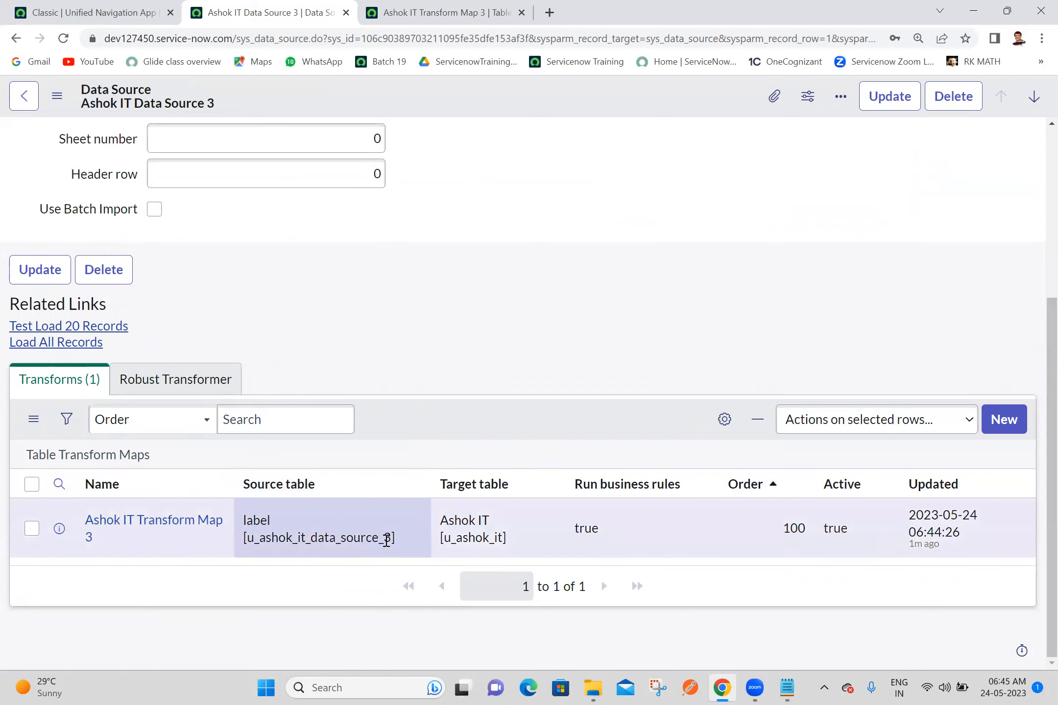
Step: Copy the source table name u_ashok_it_data_source_3 and try to open that table's record list in a new tab
drag(392, 537, 246, 540)
key(ctrl+c)
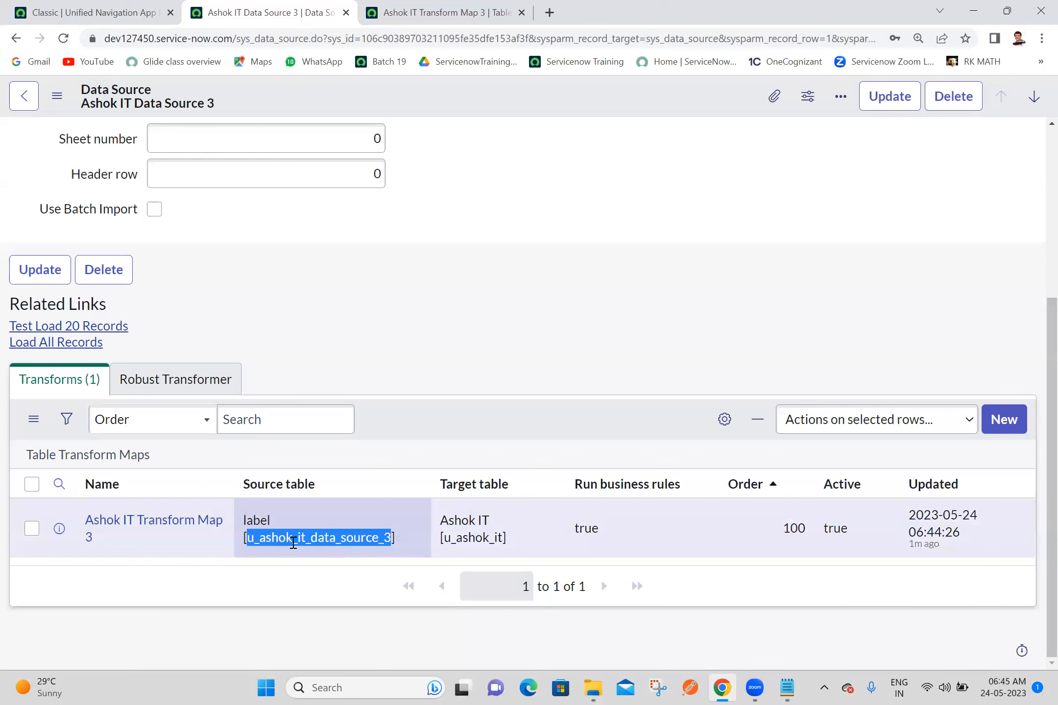
click(138, 6)
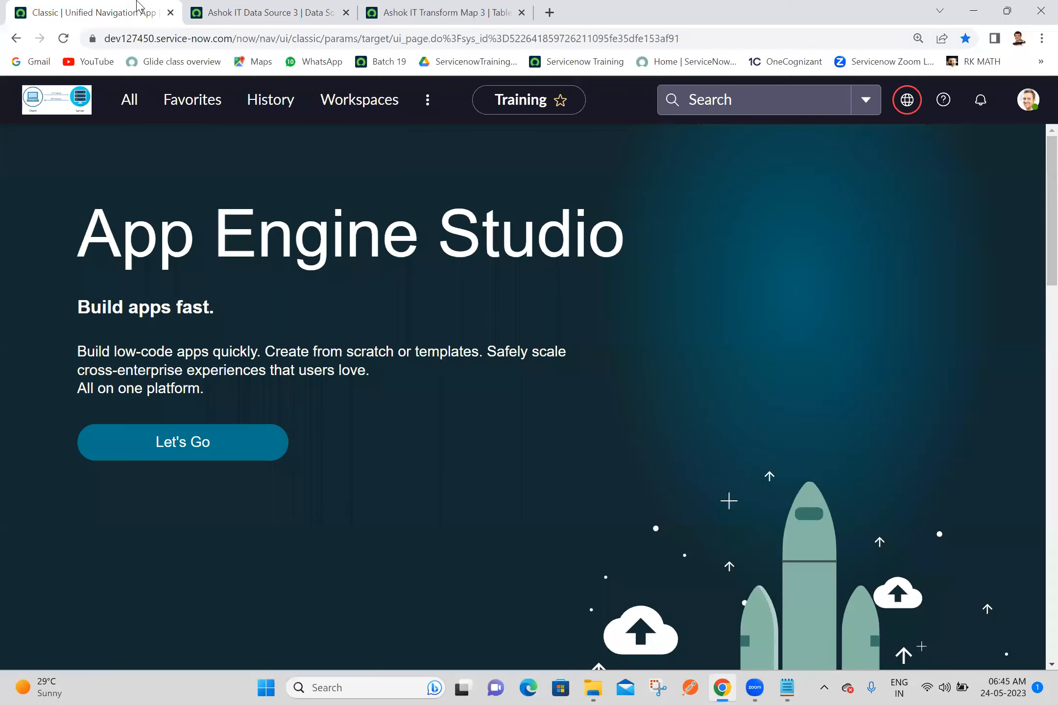
click(132, 109)
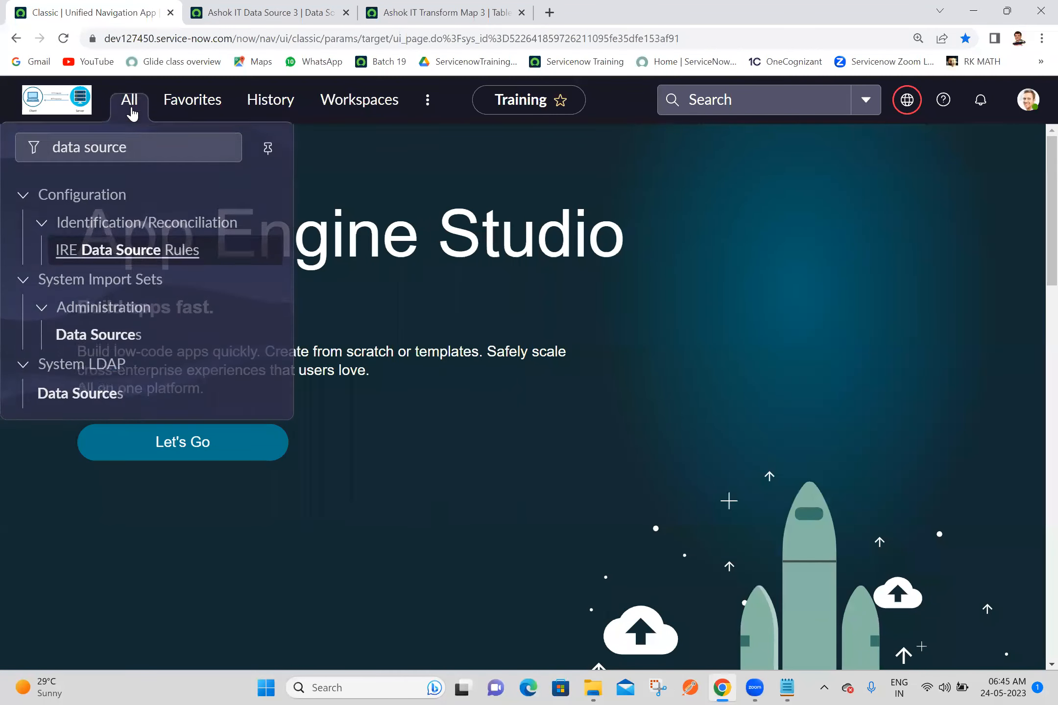
triple_click(138, 145)
key(ctrl+v)
text(.)
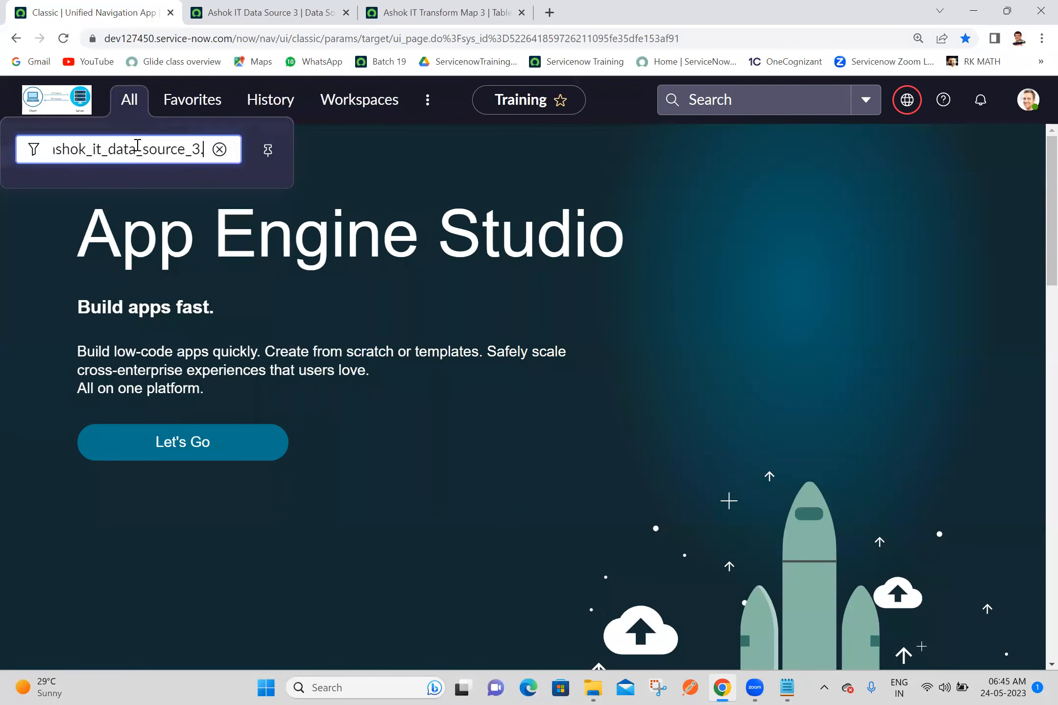
text(LIST)
key(Return)
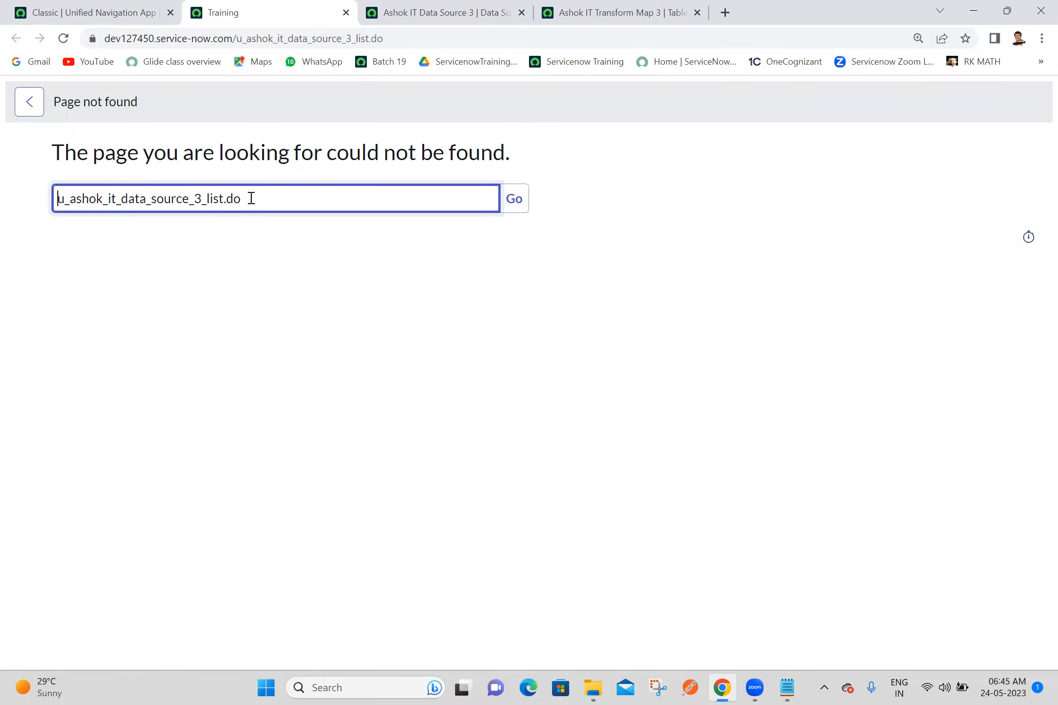
drag(250, 198, 1, 237)
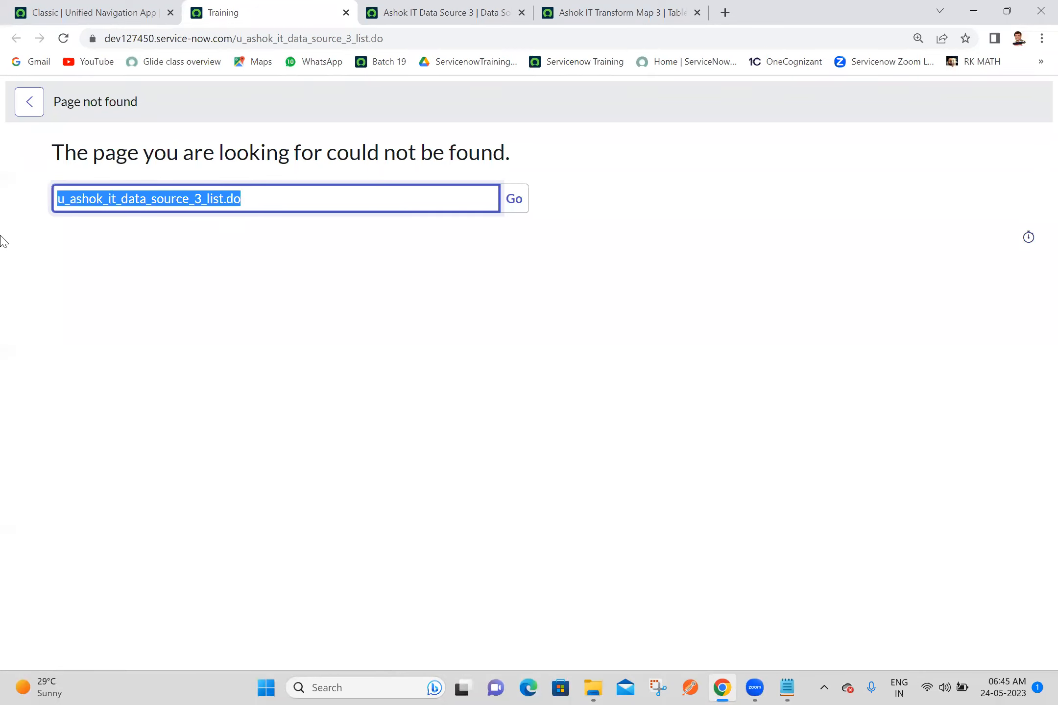
click(339, 361)
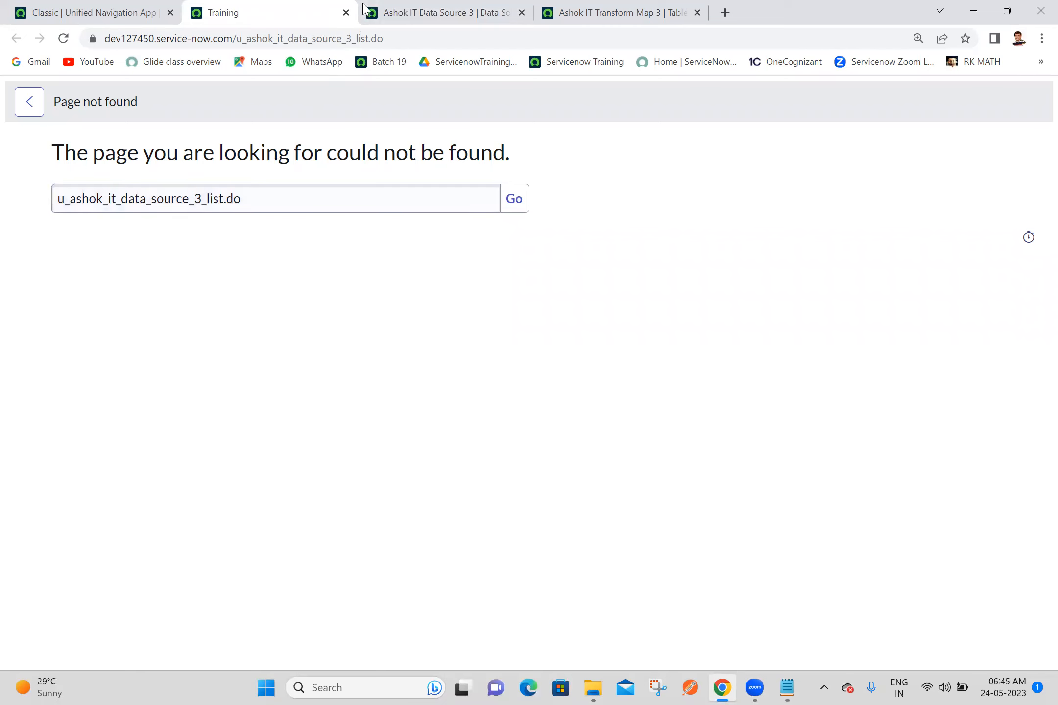
Step: Load all records of Ashok IT Data Source 3 into its import set table
click(96, 9)
click(481, 7)
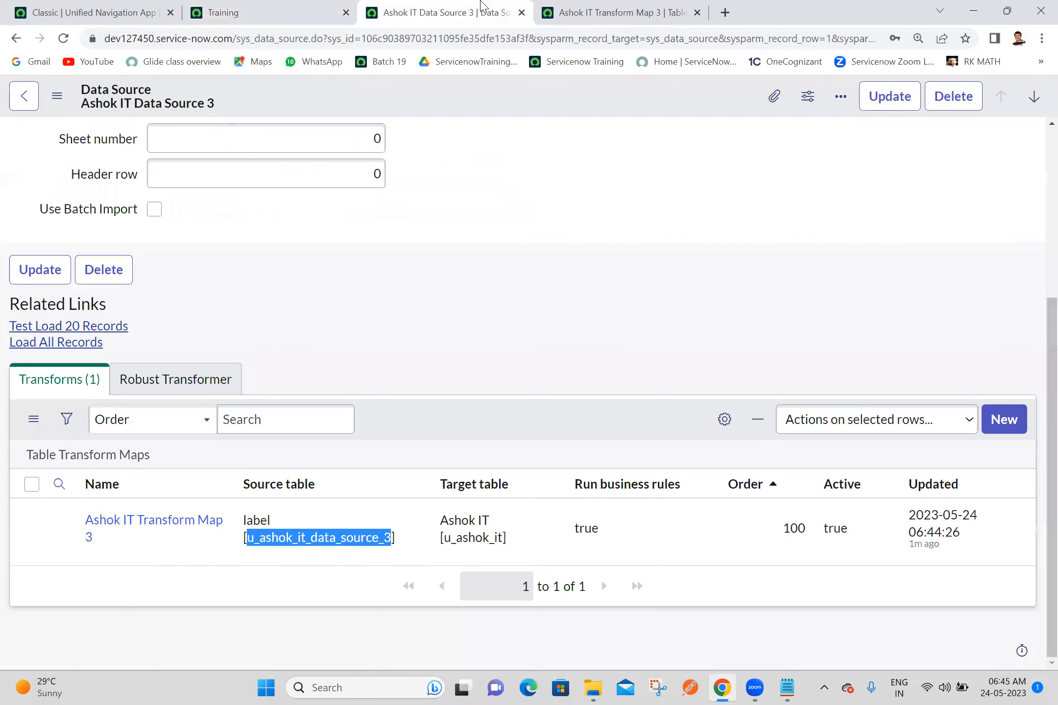
click(237, 343)
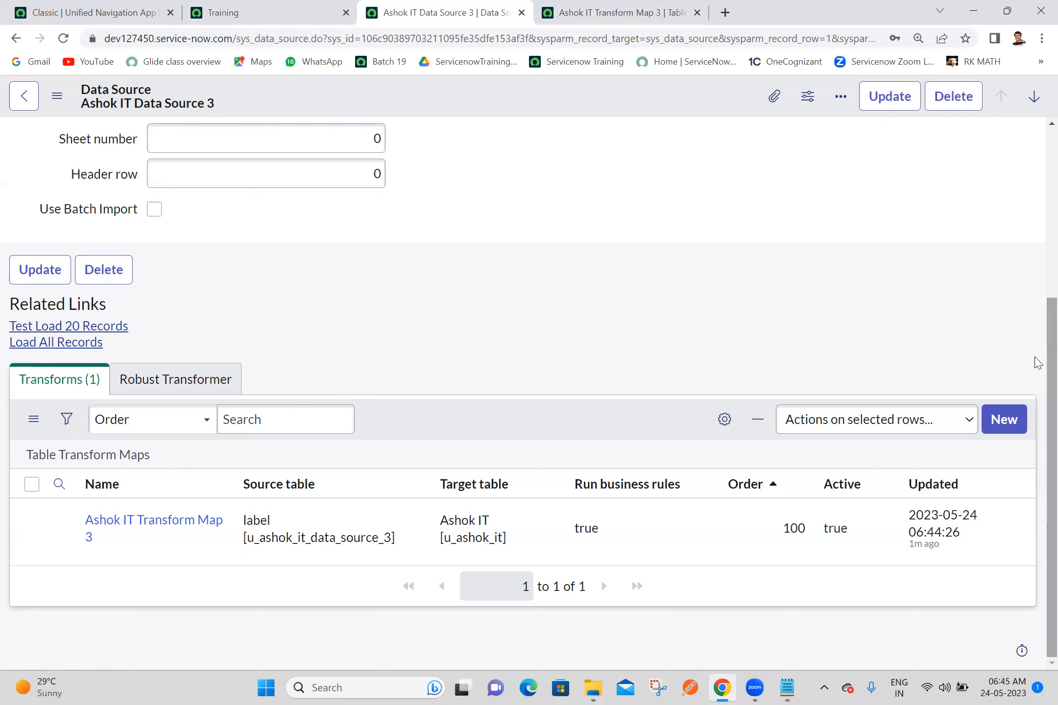
click(682, 3)
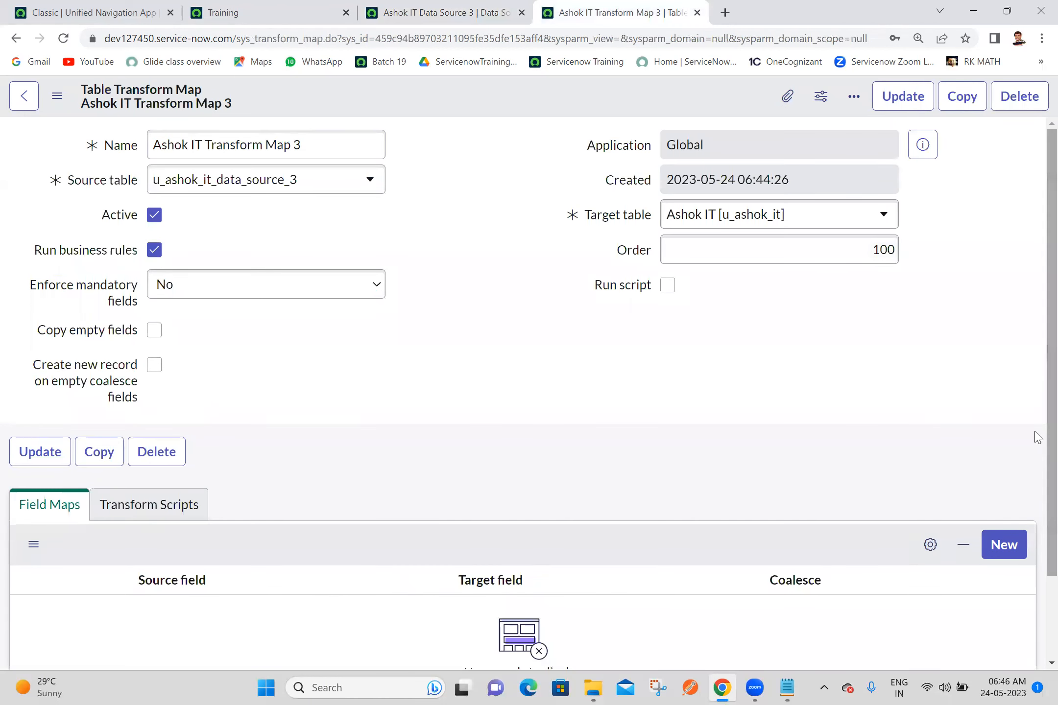
scroll(1035, 490, down, 3)
scroll(930, 465, up, 3)
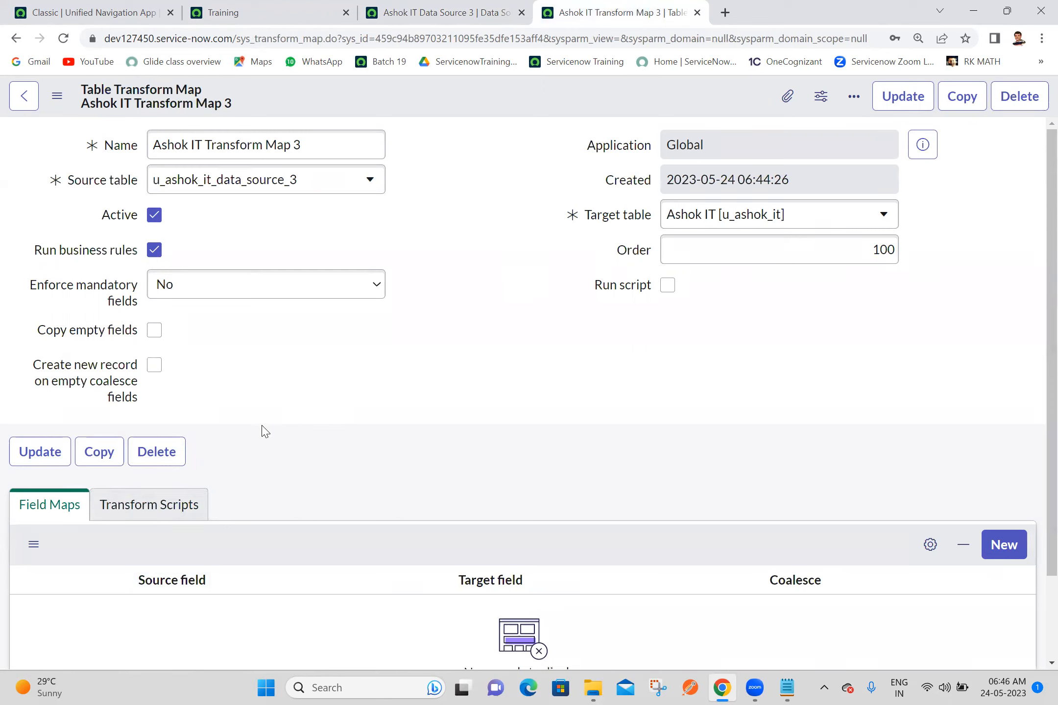
click(426, 10)
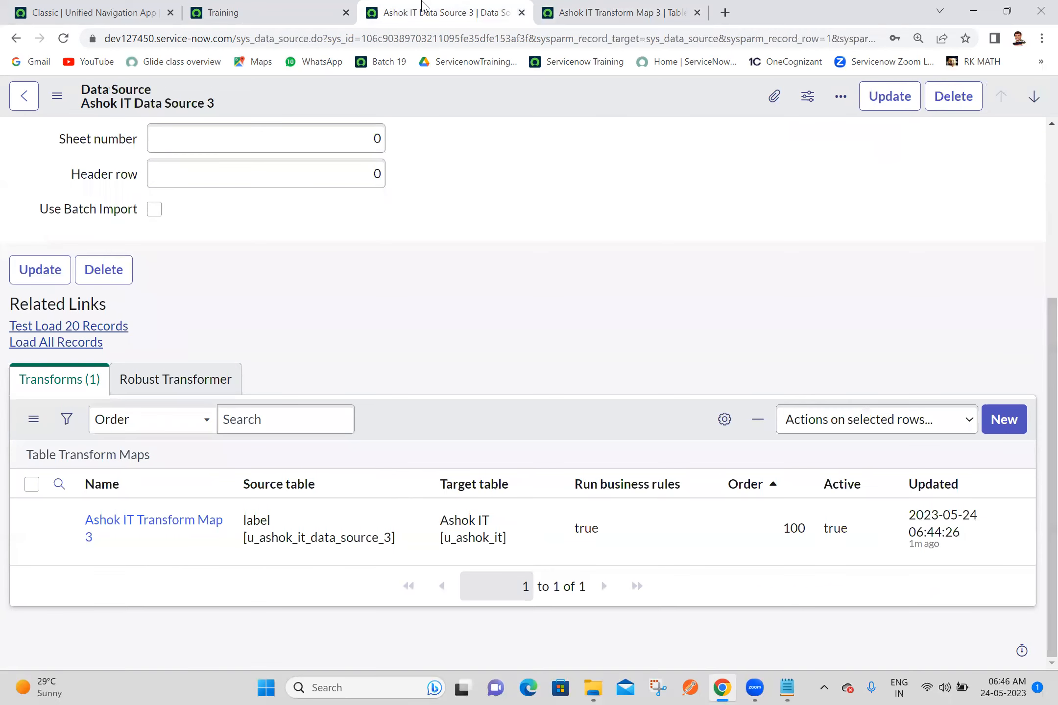
click(24, 345)
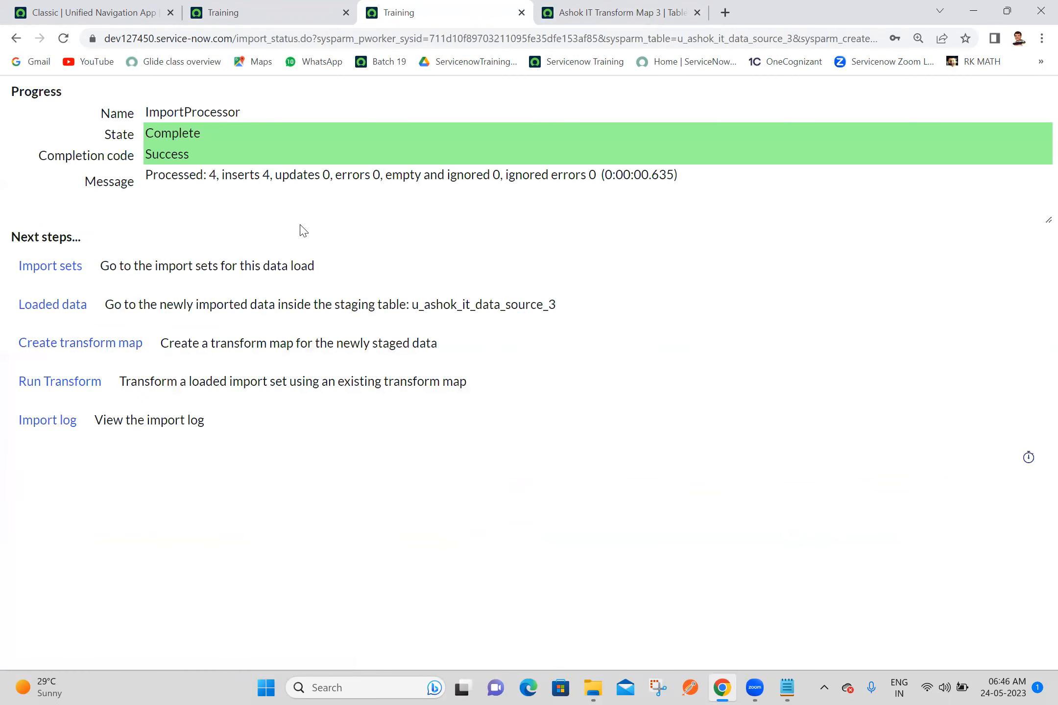
Step: Reload the Ashok IT Transform Map 3 record and open Mapping Assist for it
click(598, 10)
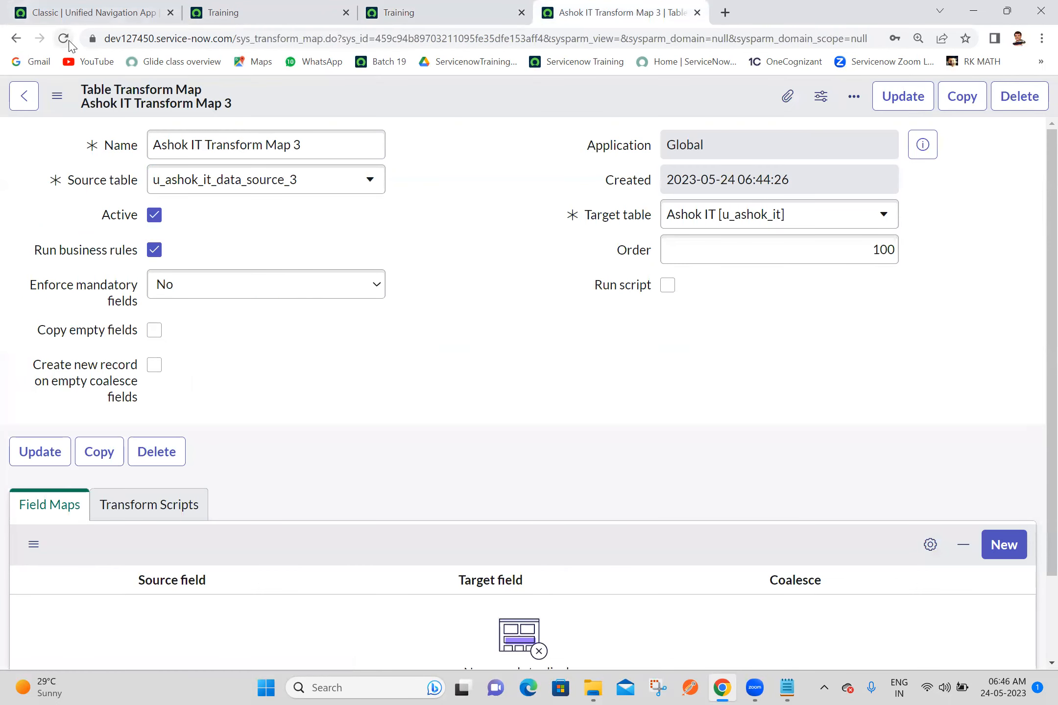
click(62, 39)
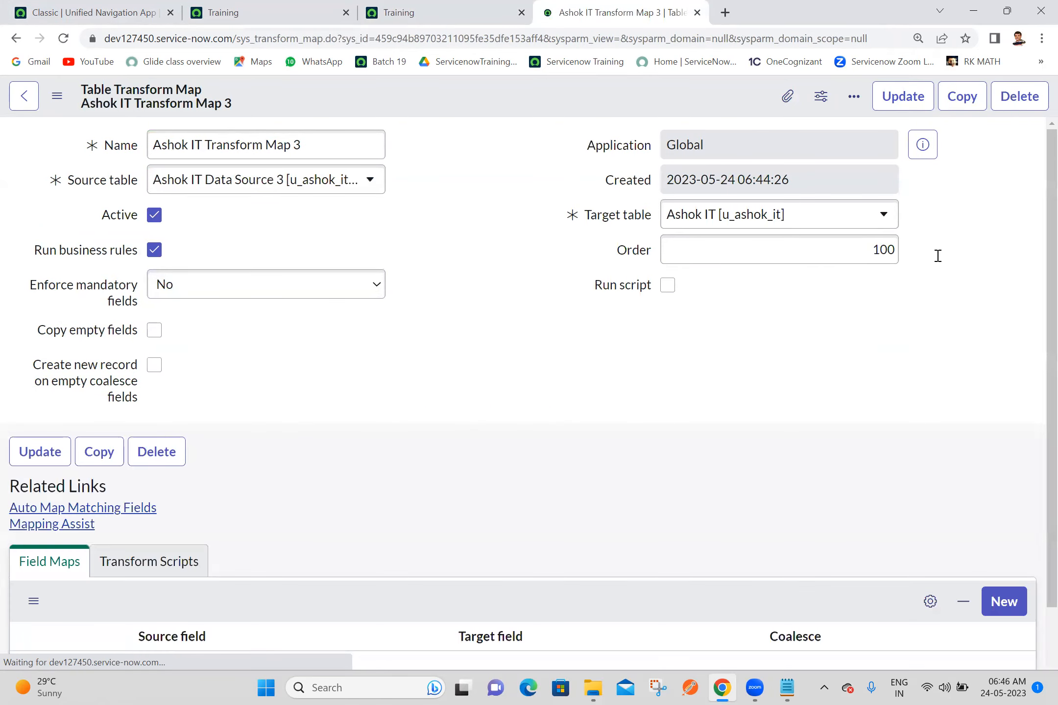
scroll(1037, 384, down, 3)
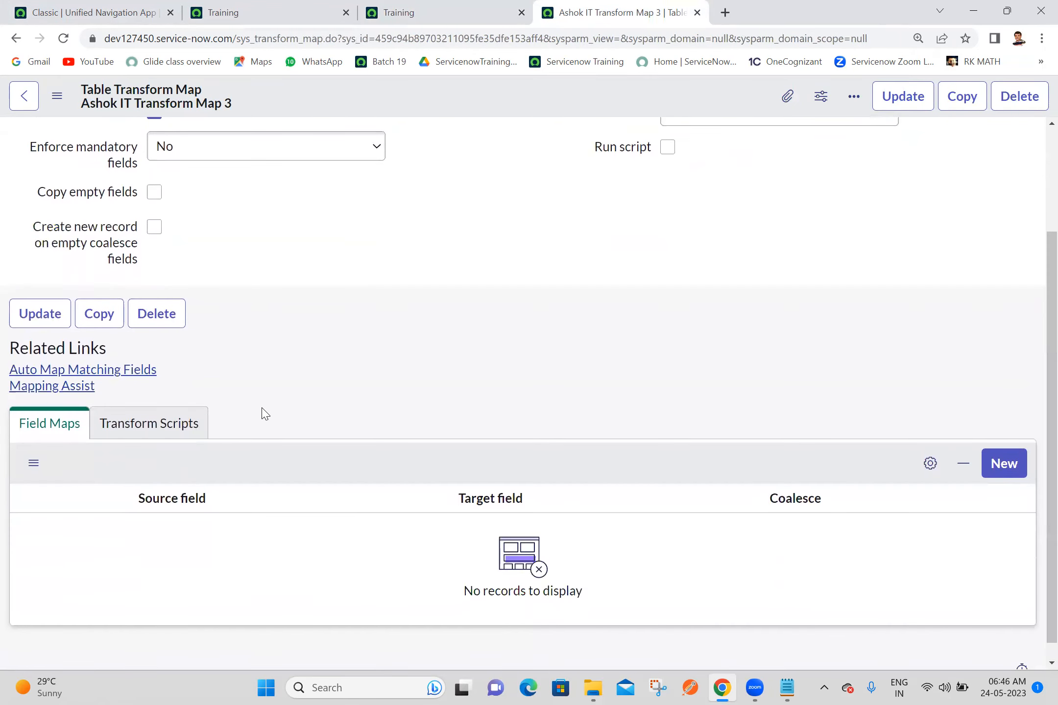
click(71, 387)
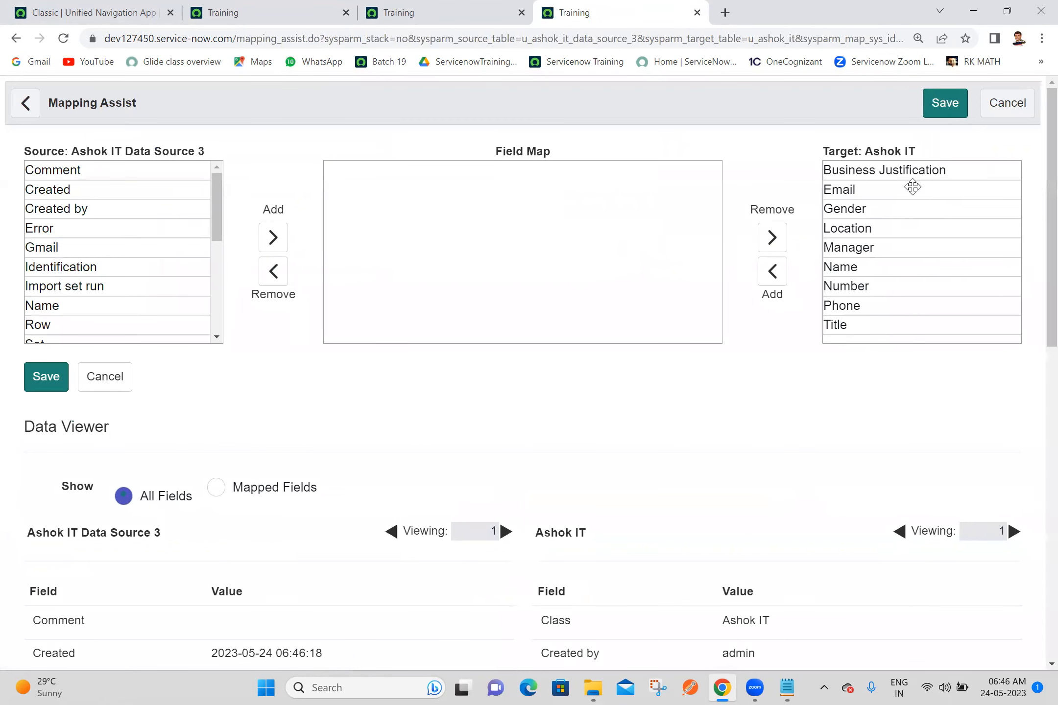
Step: Add the Ashok IT target fields Name, Email, Gender and Manager to the field map in that order
click(847, 270)
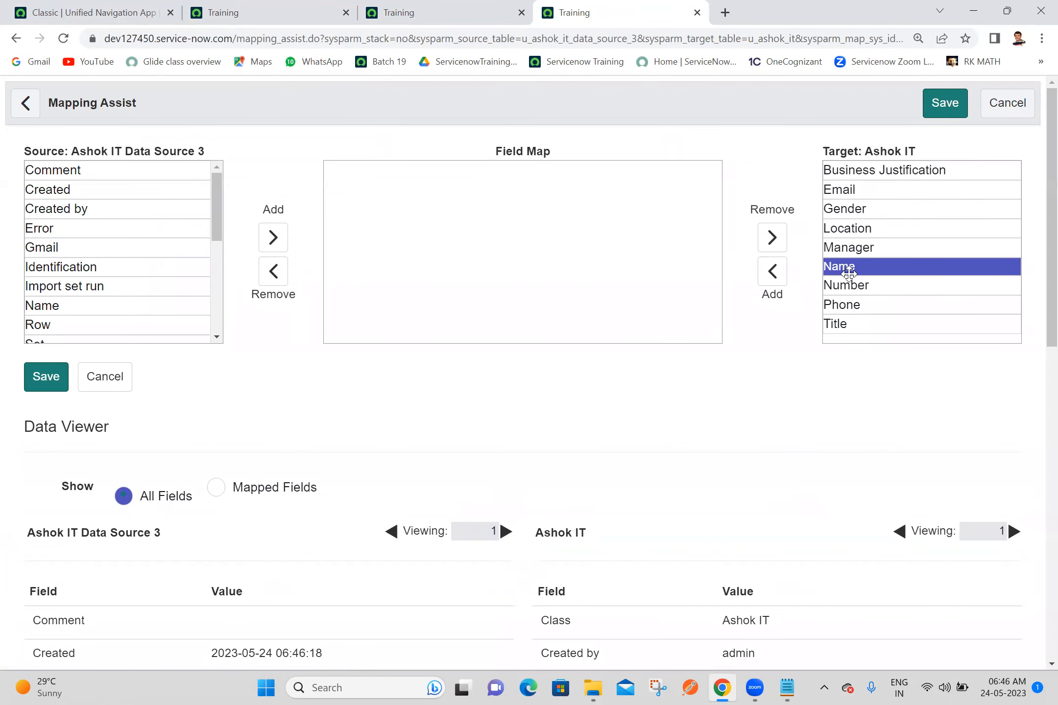
click(772, 277)
click(854, 191)
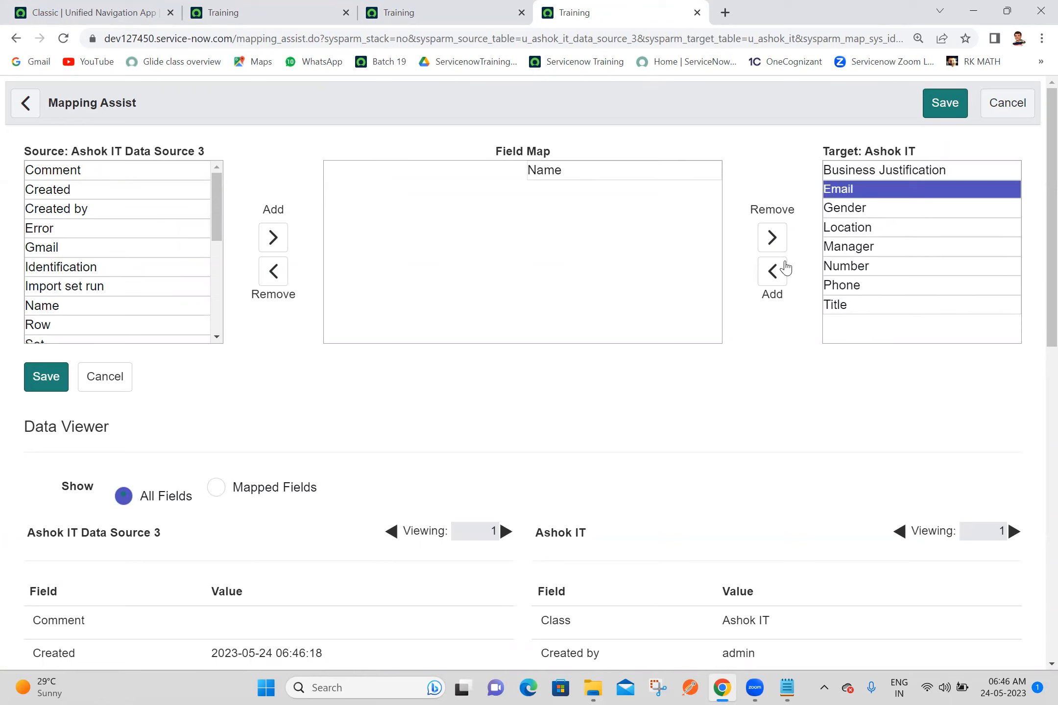
click(772, 273)
click(858, 186)
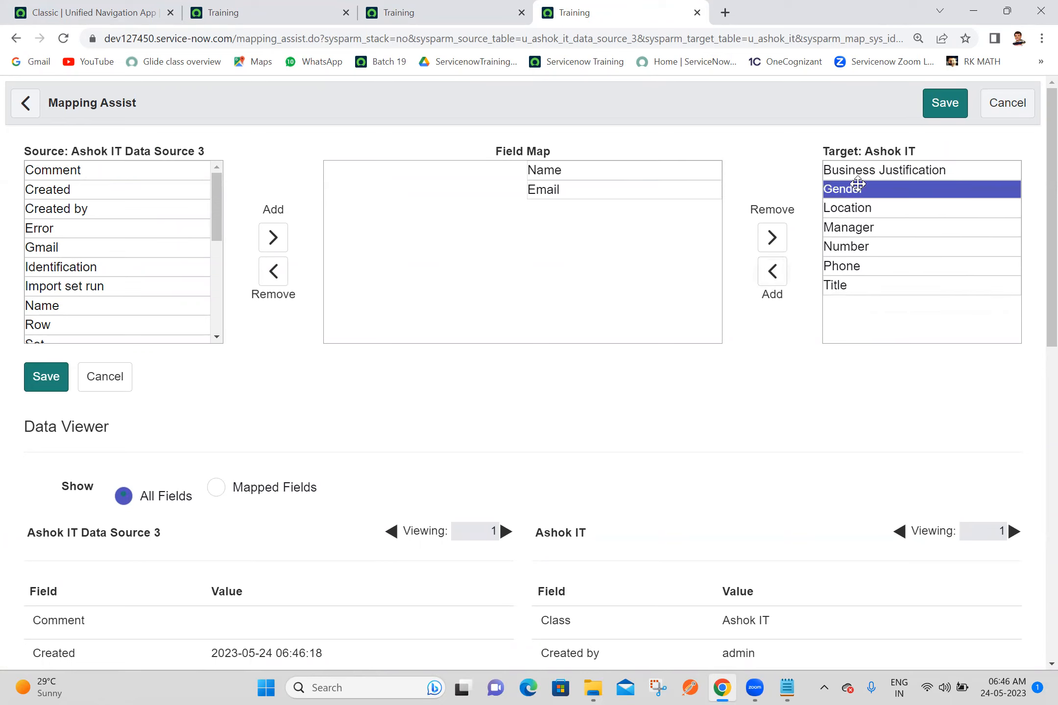
click(773, 270)
click(845, 208)
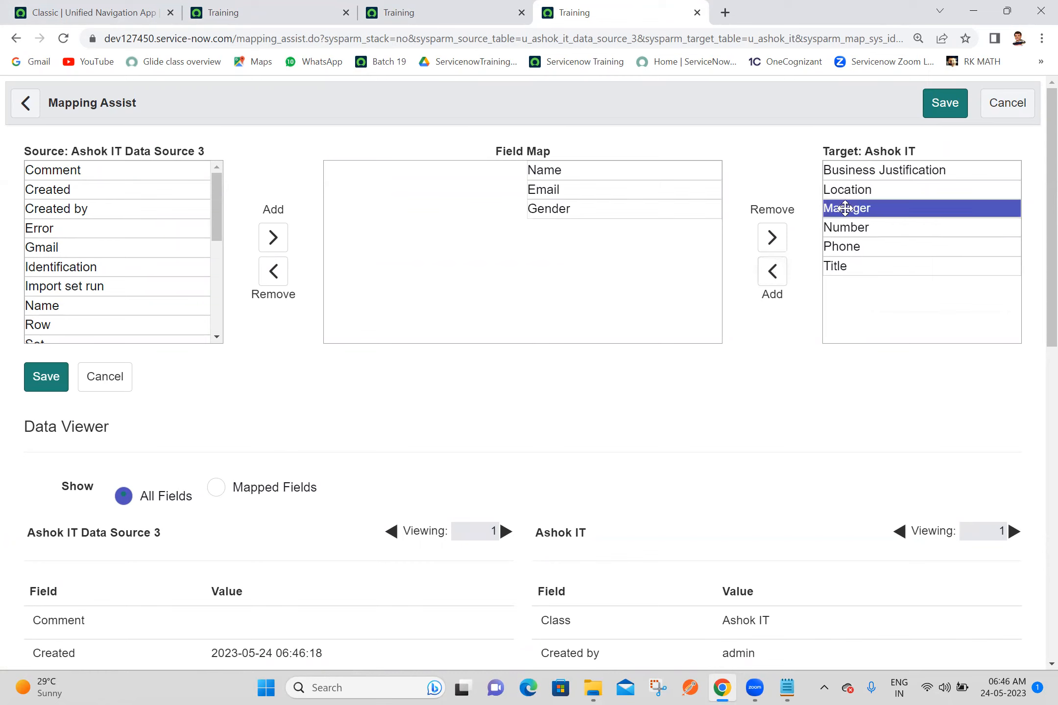
click(772, 272)
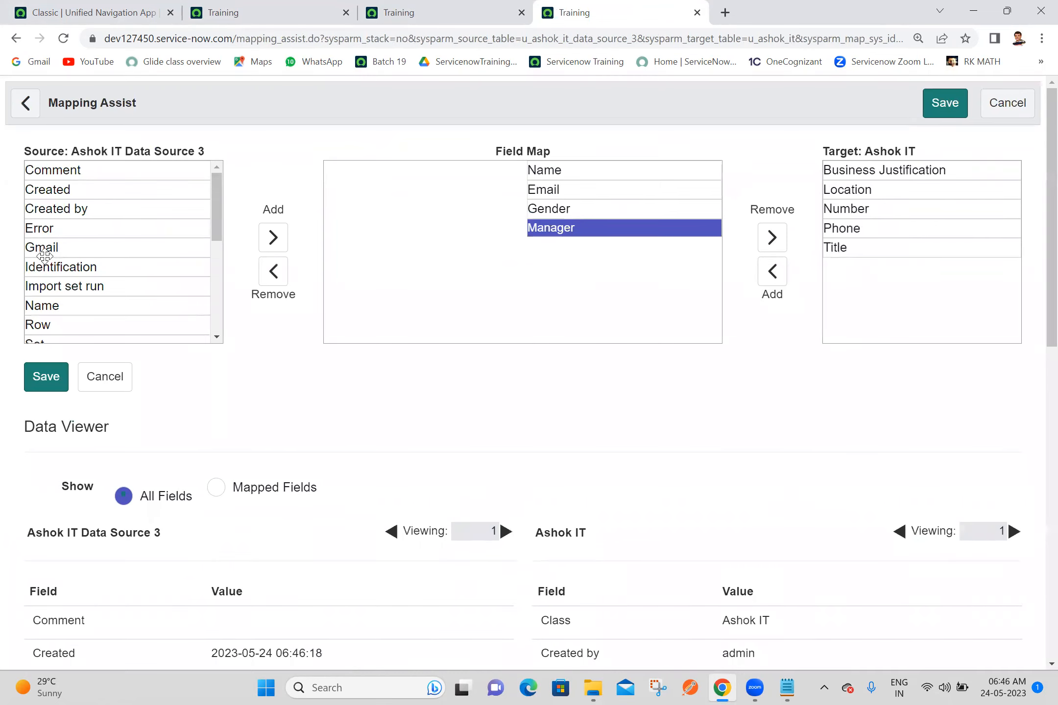
Step: Add the source fields Name, Gmail, Identification and Supervisior to the field map, matching Name, Email, Gender and Manager
click(70, 304)
scroll(70, 301, down, 1)
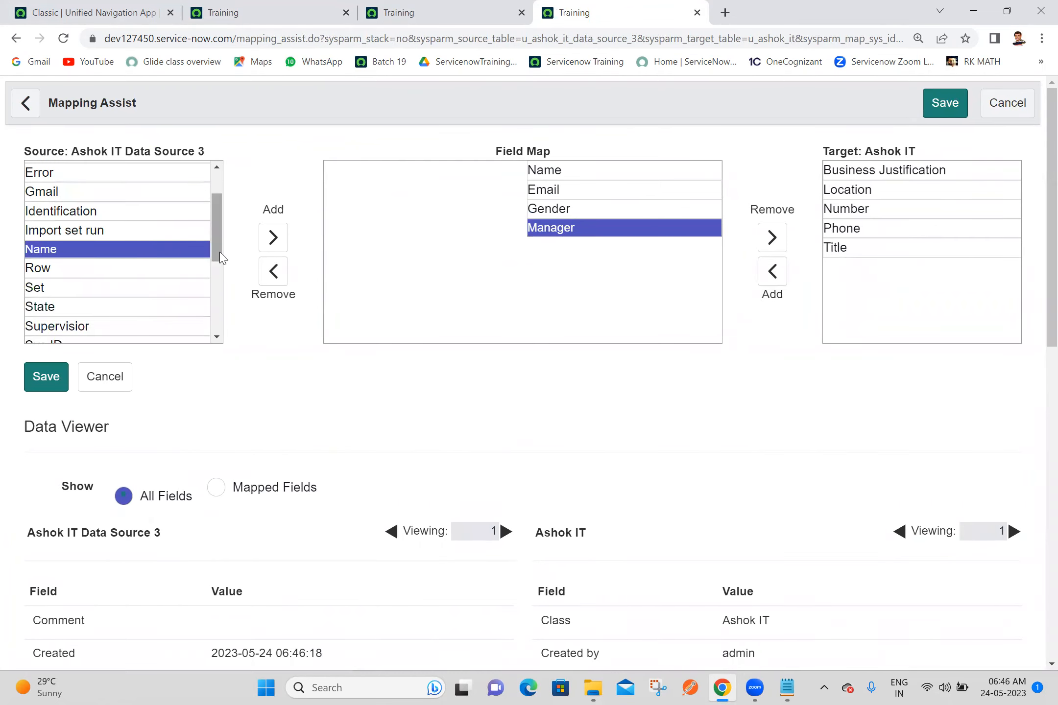
click(273, 238)
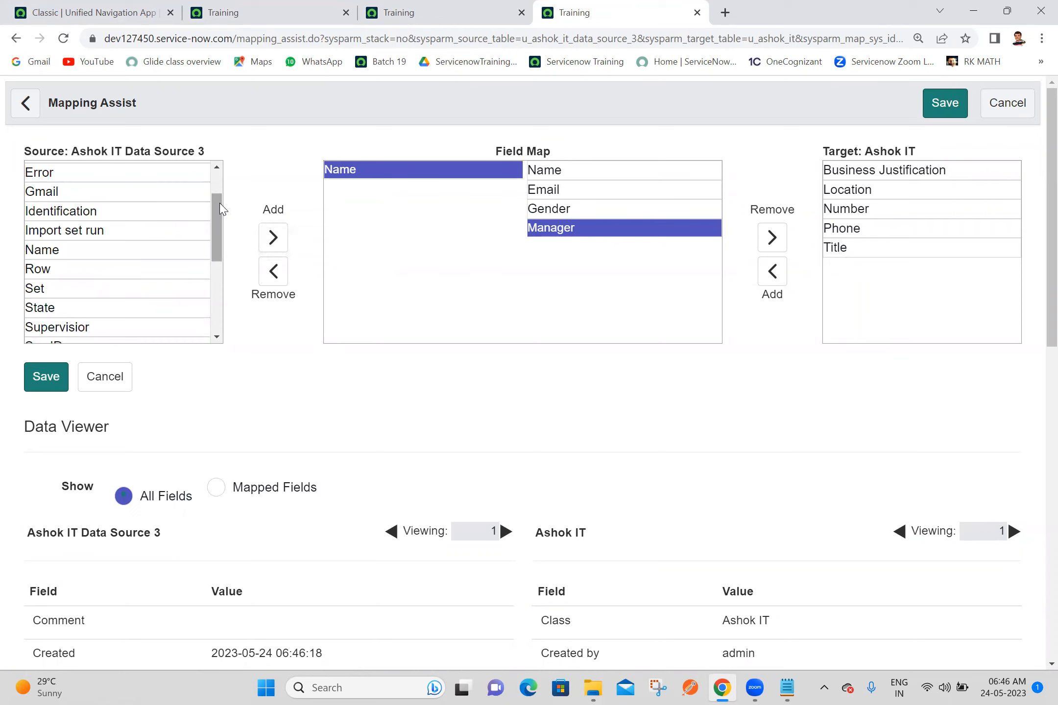
mouse_move(217, 215)
mouse_down()
mouse_move(223, 190)
mouse_move(218, 206)
mouse_up()
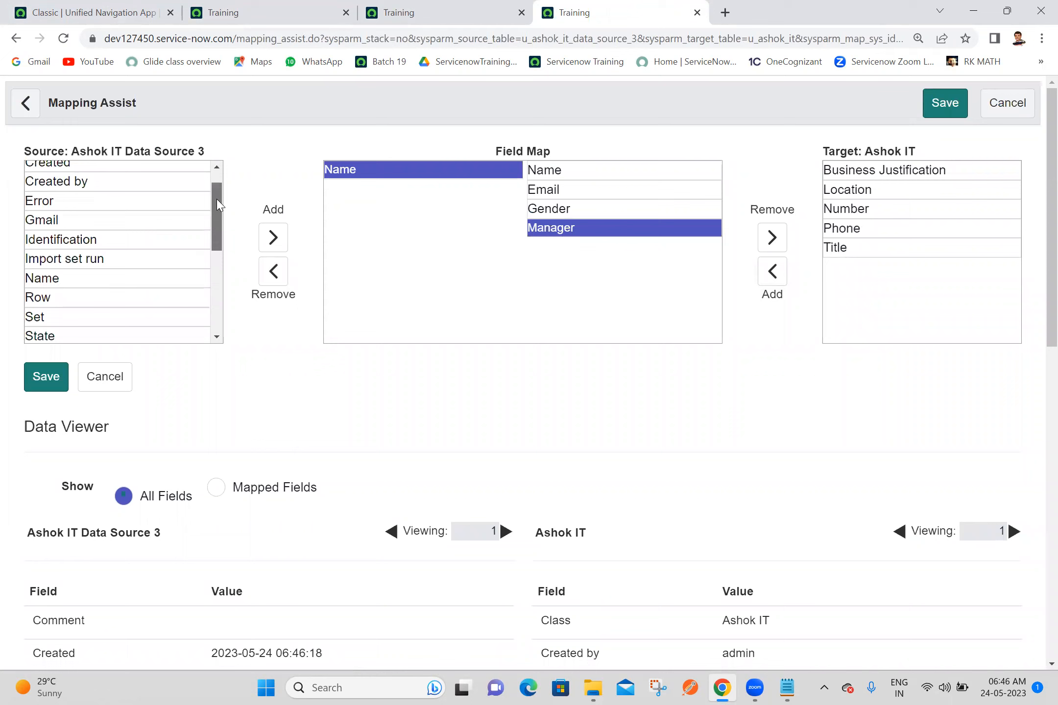
click(86, 219)
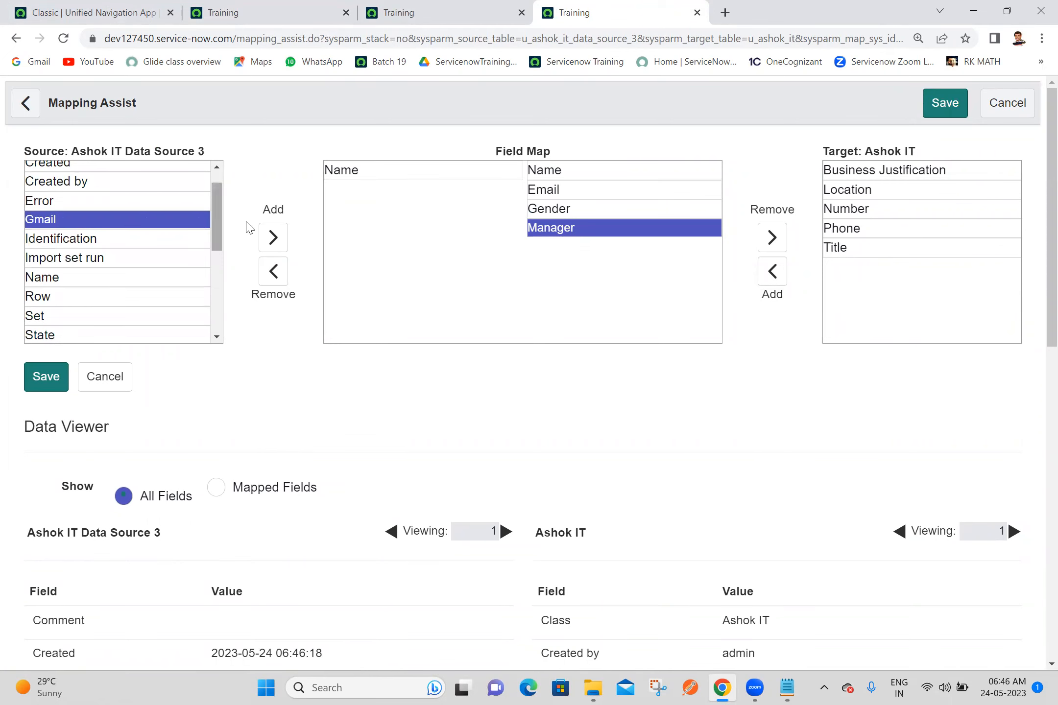
click(271, 239)
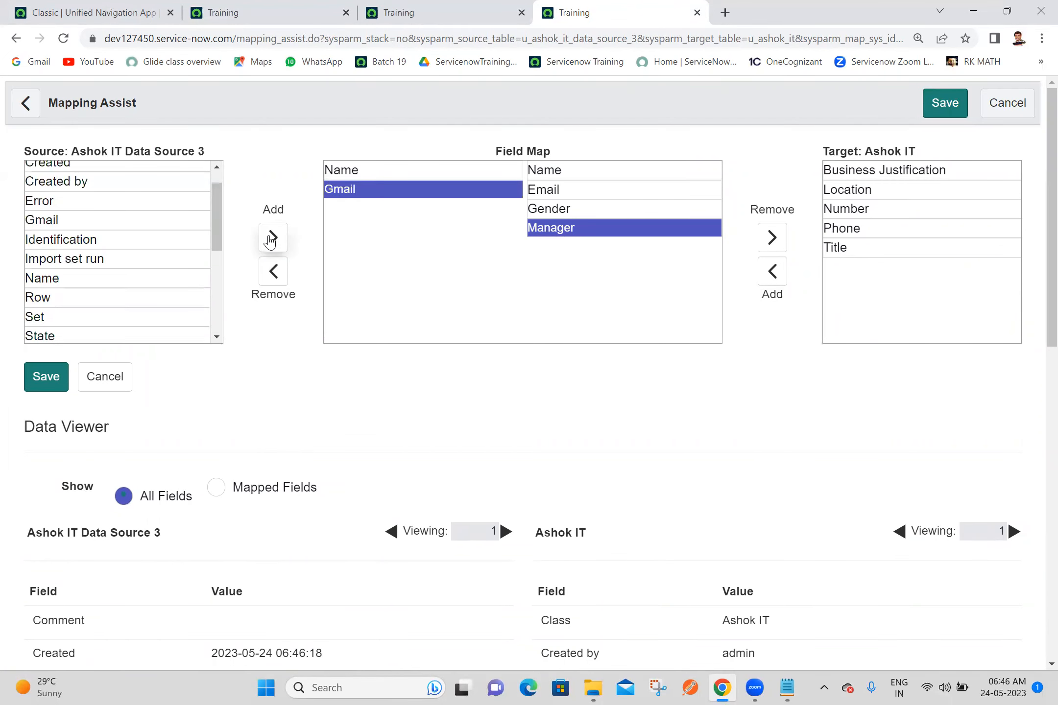
click(104, 240)
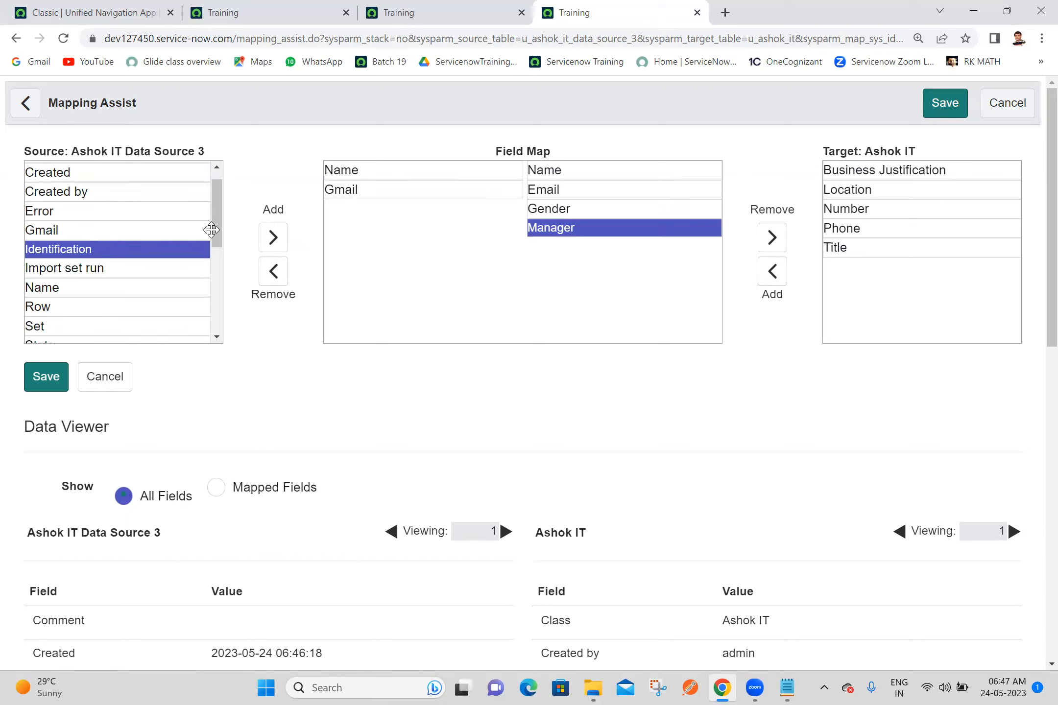
click(283, 241)
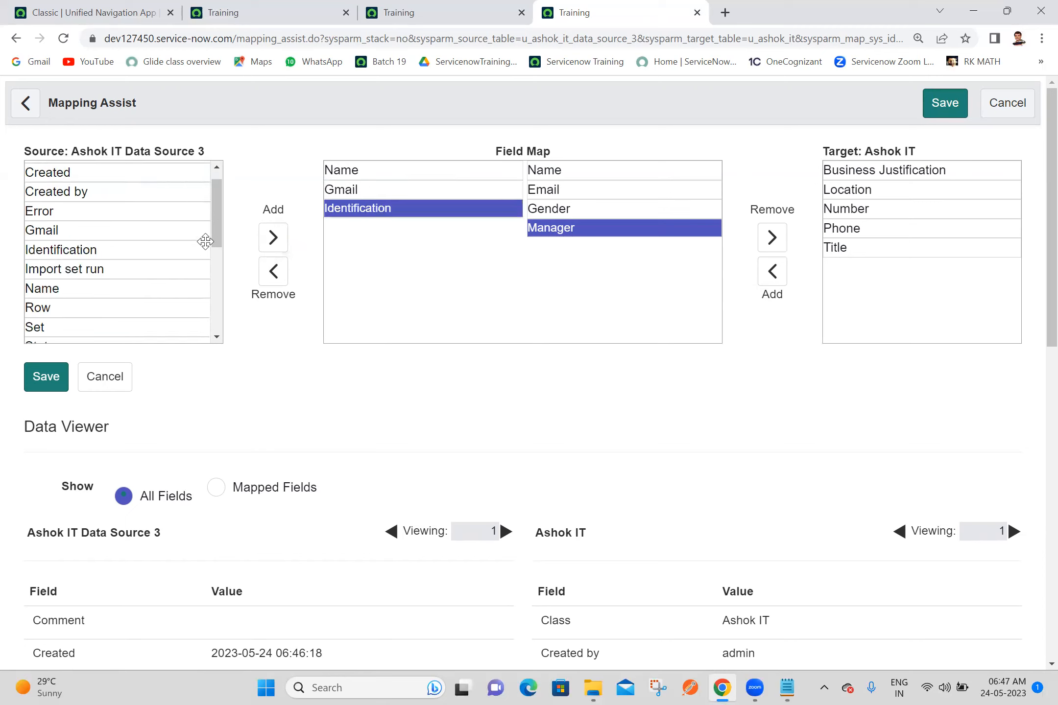
drag(219, 235, 244, 288)
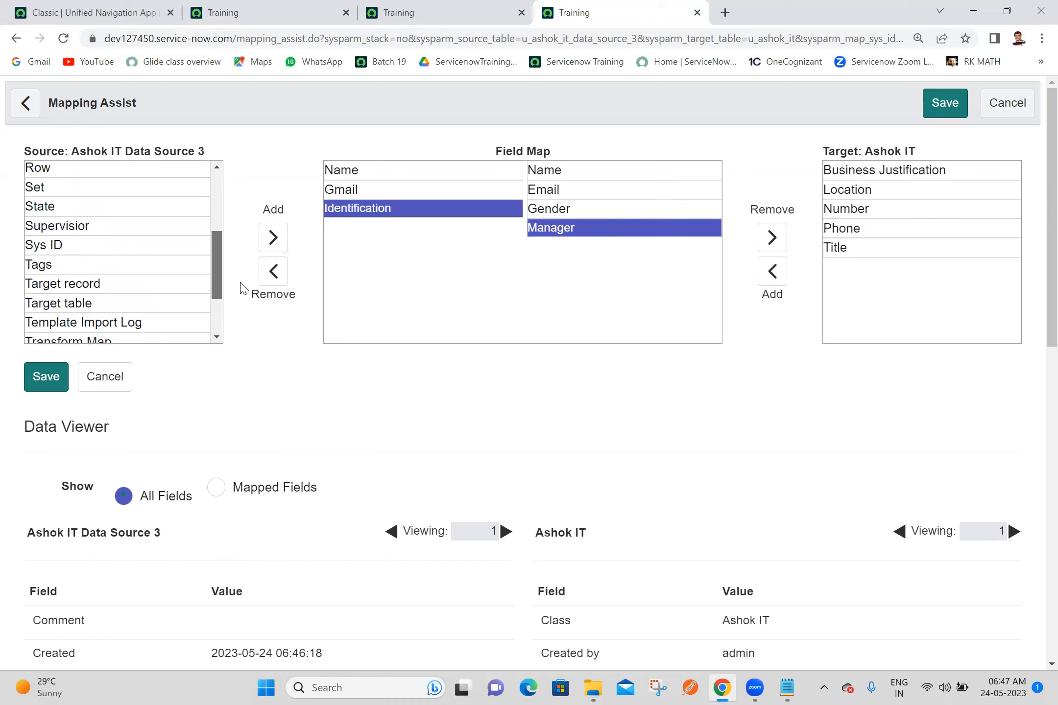
click(138, 229)
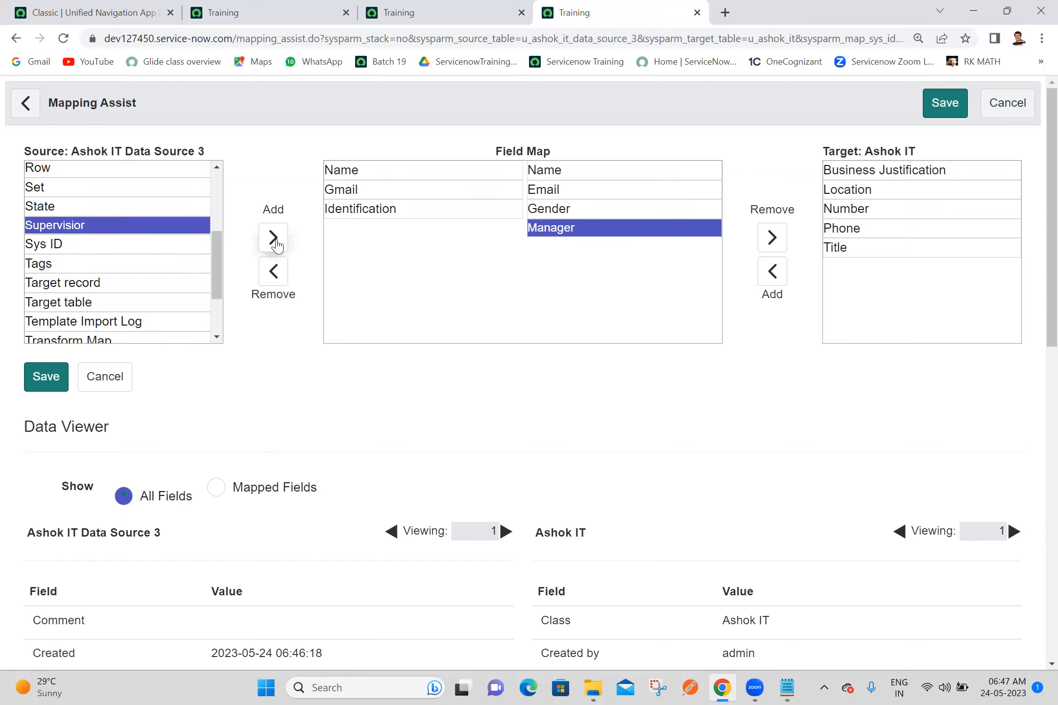
click(274, 239)
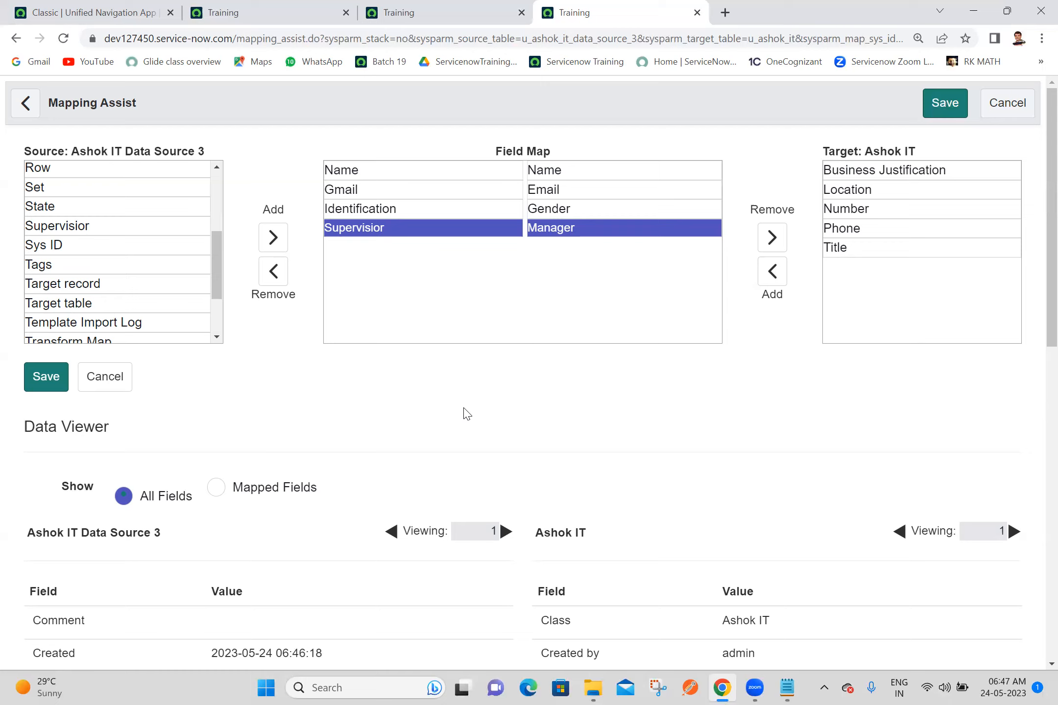
Step: Map the source field Name to the target field Business Justification and save the field mapping
click(886, 169)
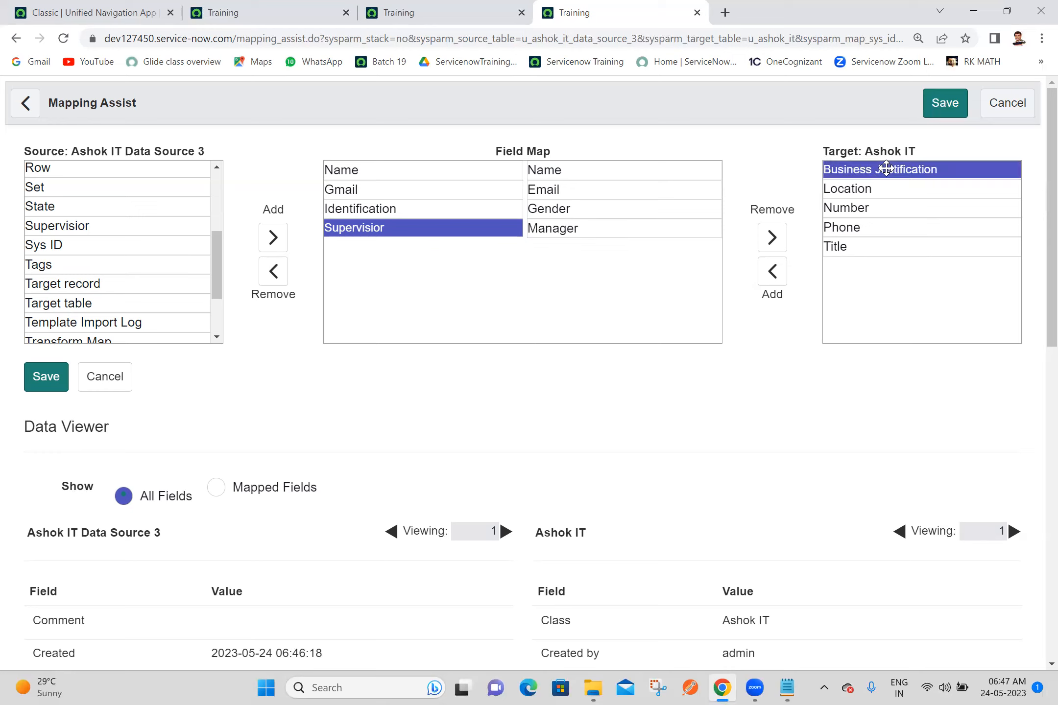
click(772, 282)
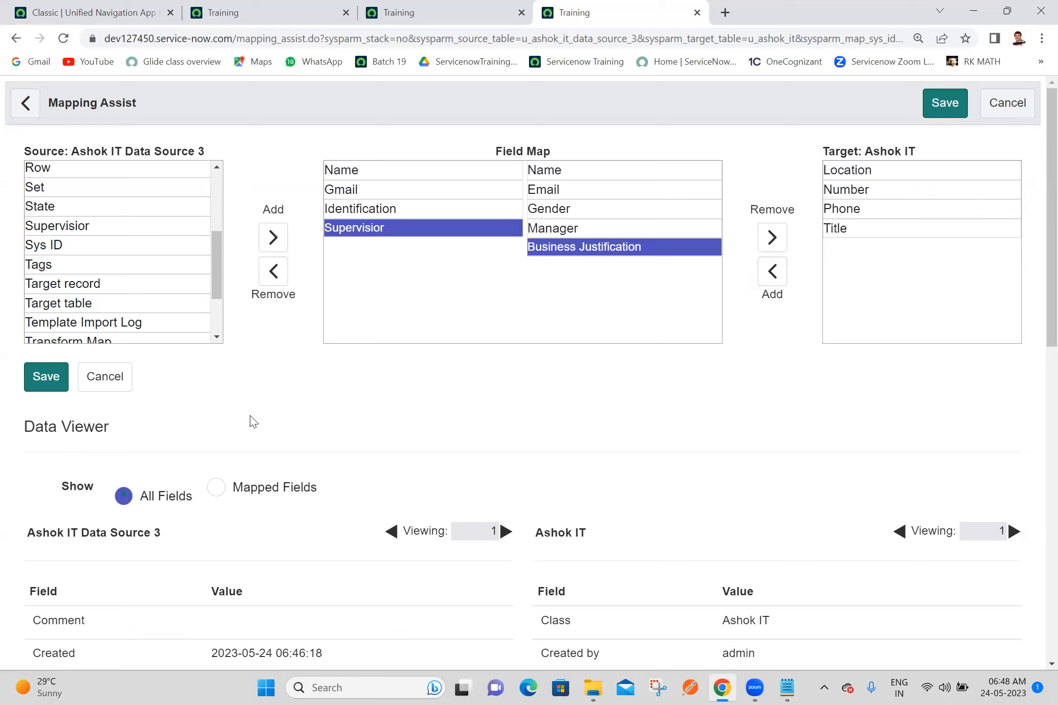
drag(215, 283, 215, 226)
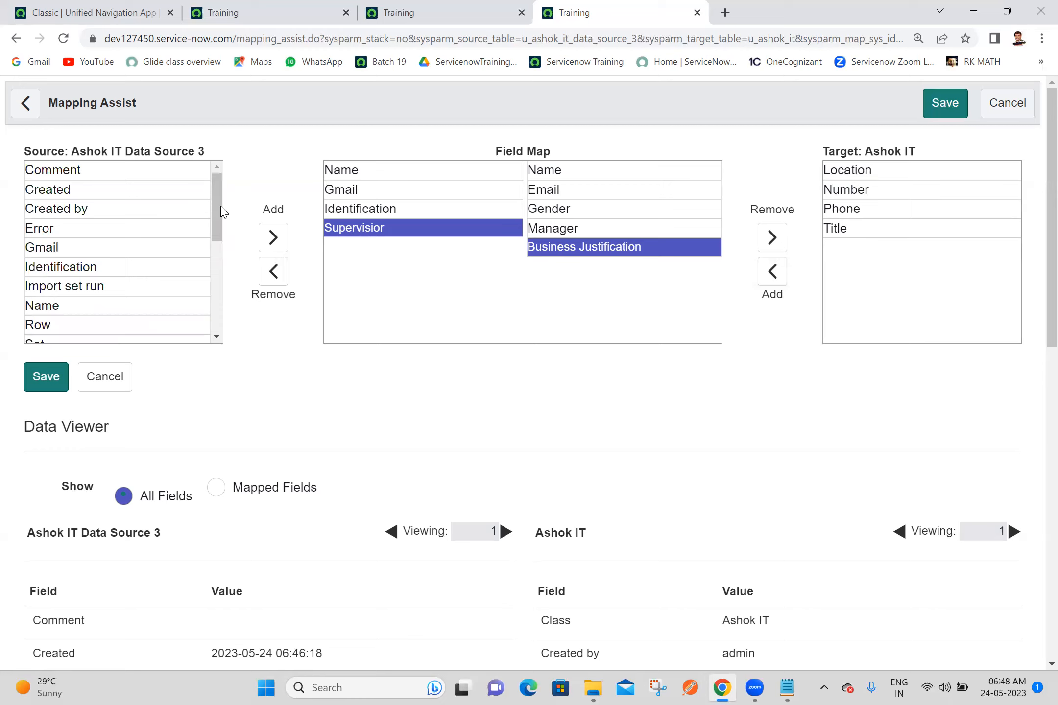
click(73, 305)
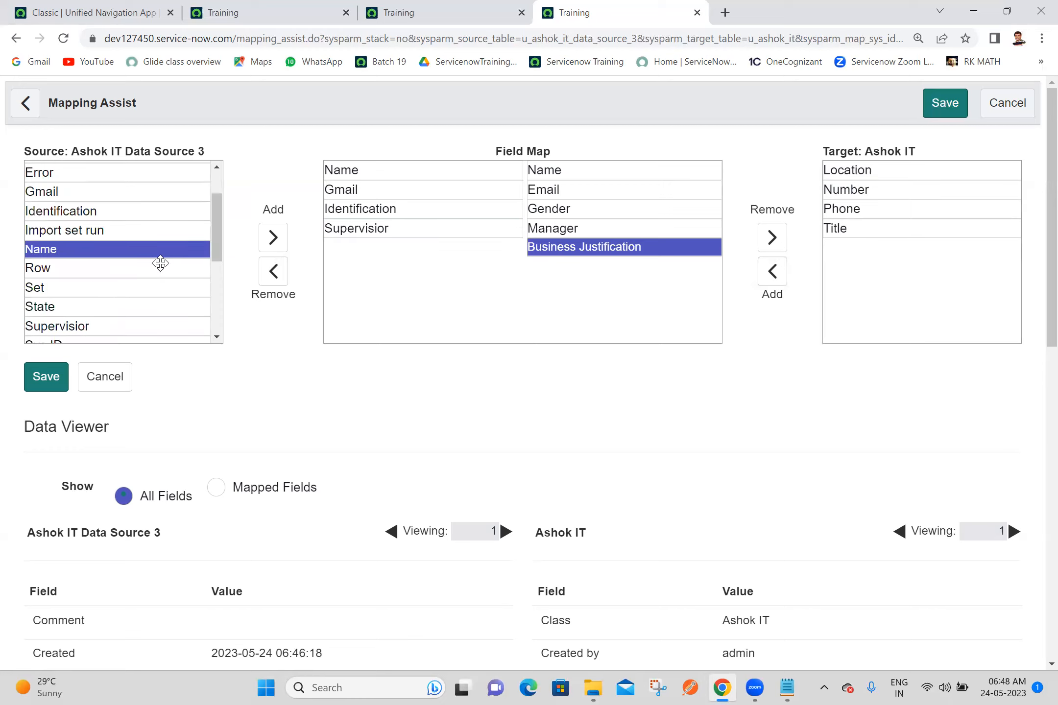
click(271, 239)
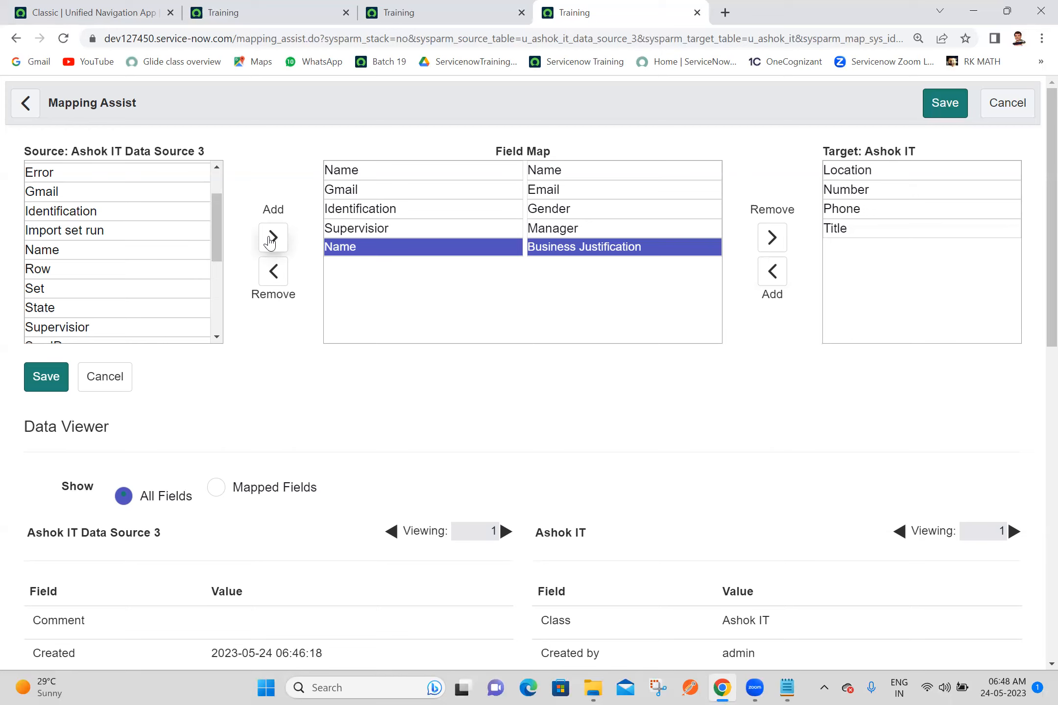
click(48, 381)
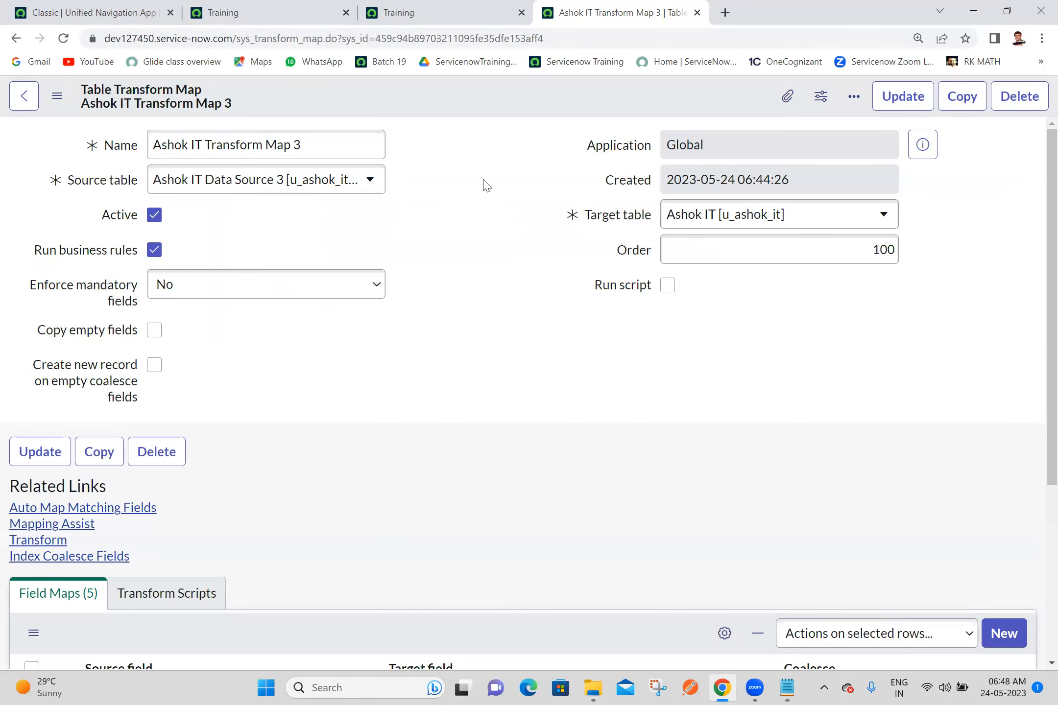
Step: Run the transform with Ashok IT Transform Map 3 and open its transform history
scroll(1036, 319, down, 3)
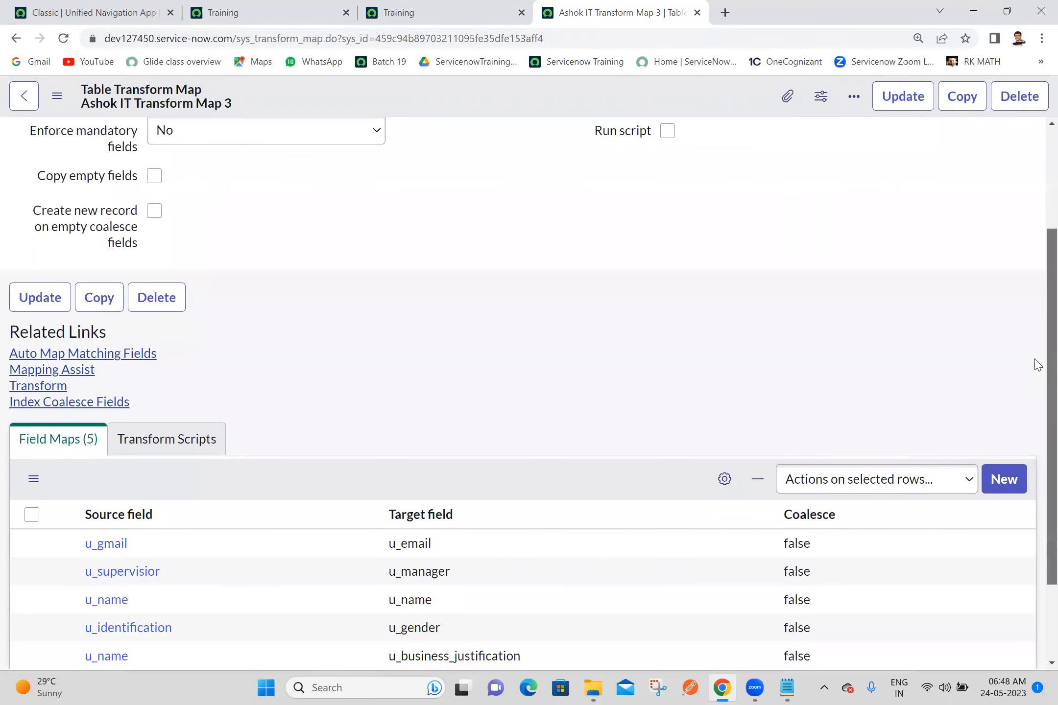
scroll(1035, 391, down, 2)
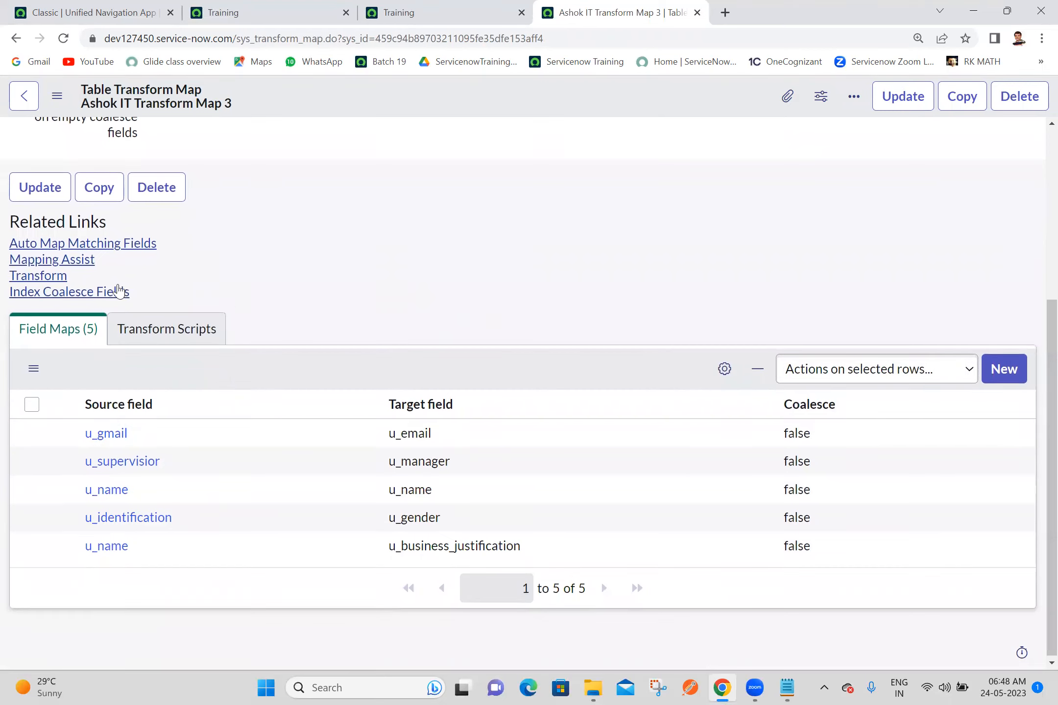
click(46, 278)
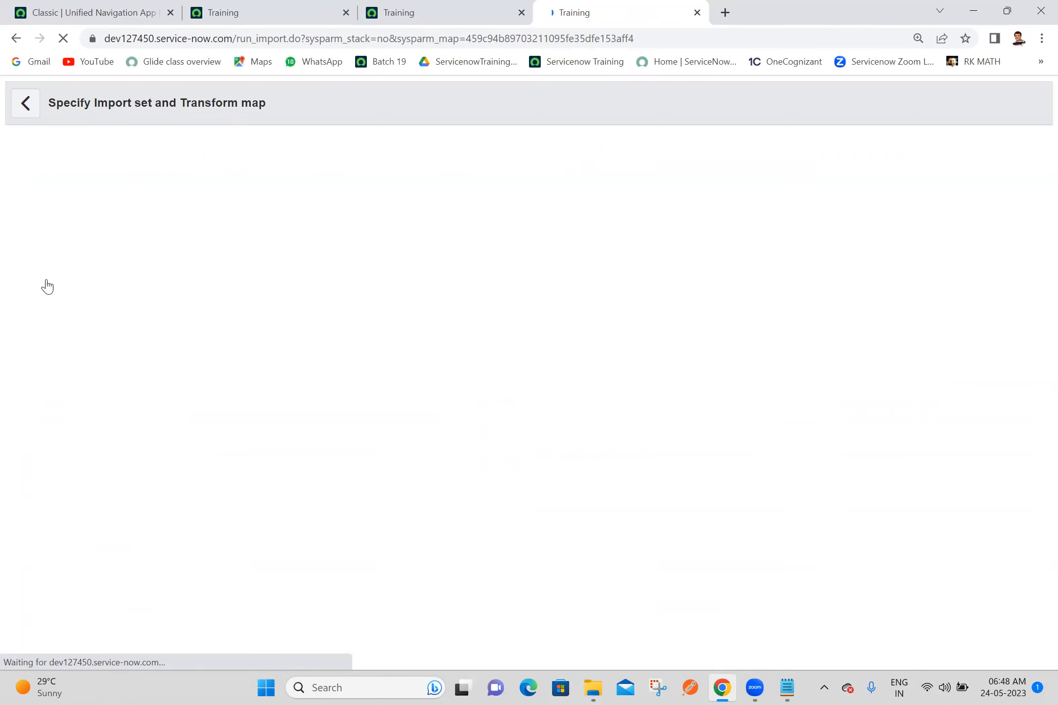
click(58, 437)
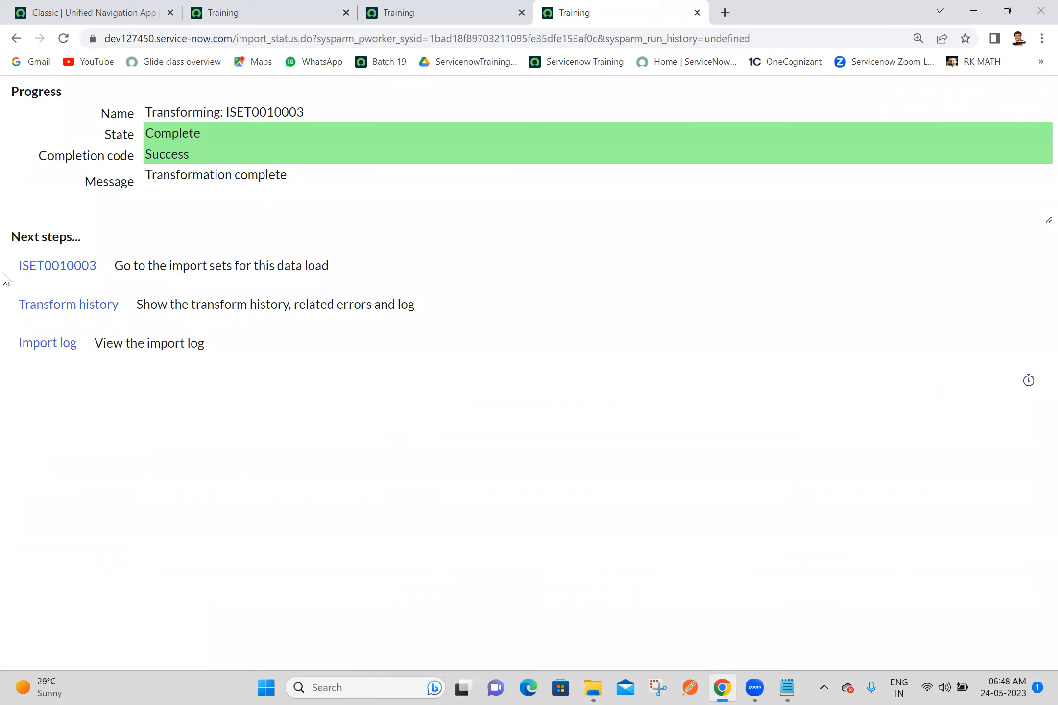
ctrl+click(55, 312)
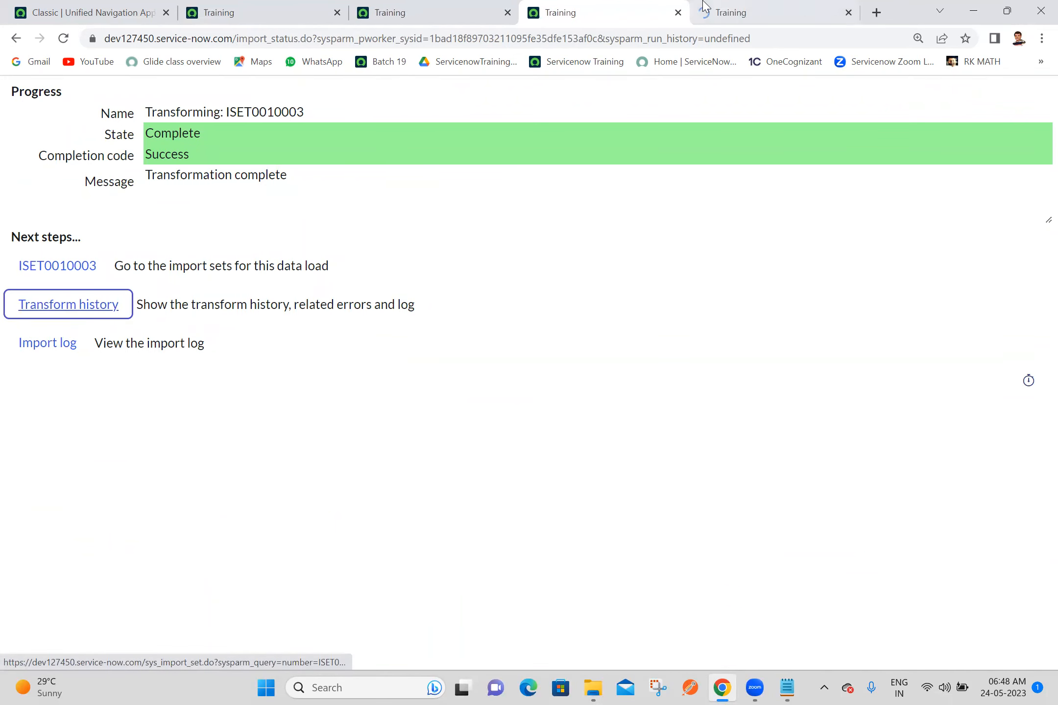
click(704, 6)
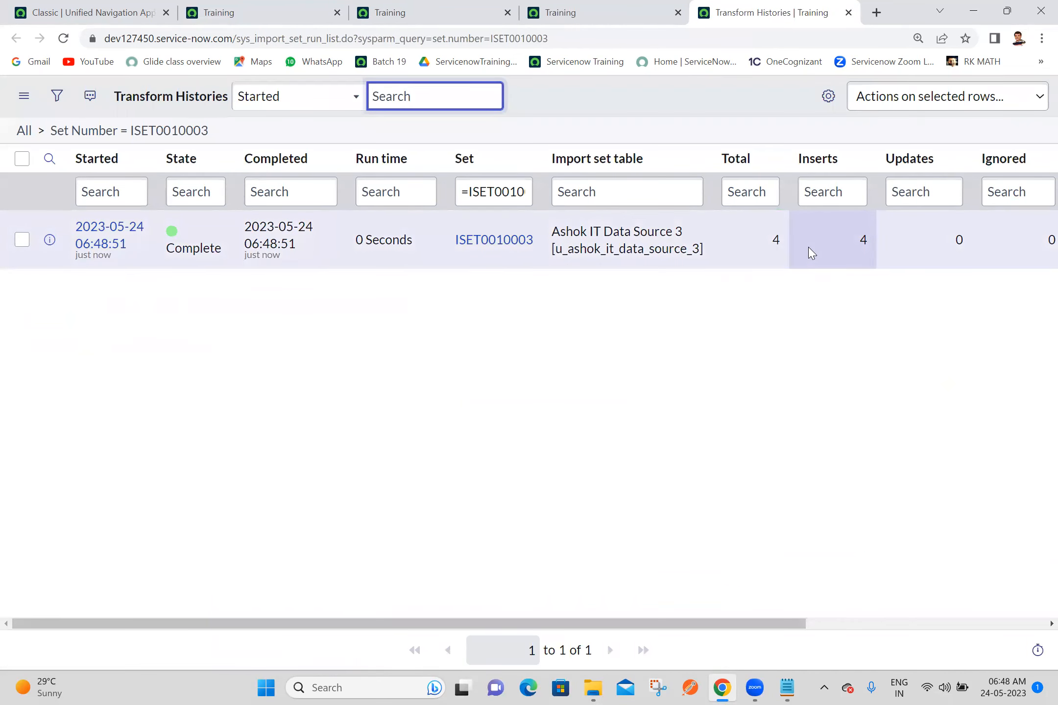
Step: Reload the Ashok IT Data Source 3 record list to check the state of its imported rows
click(303, 2)
click(120, 2)
click(243, 6)
click(58, 42)
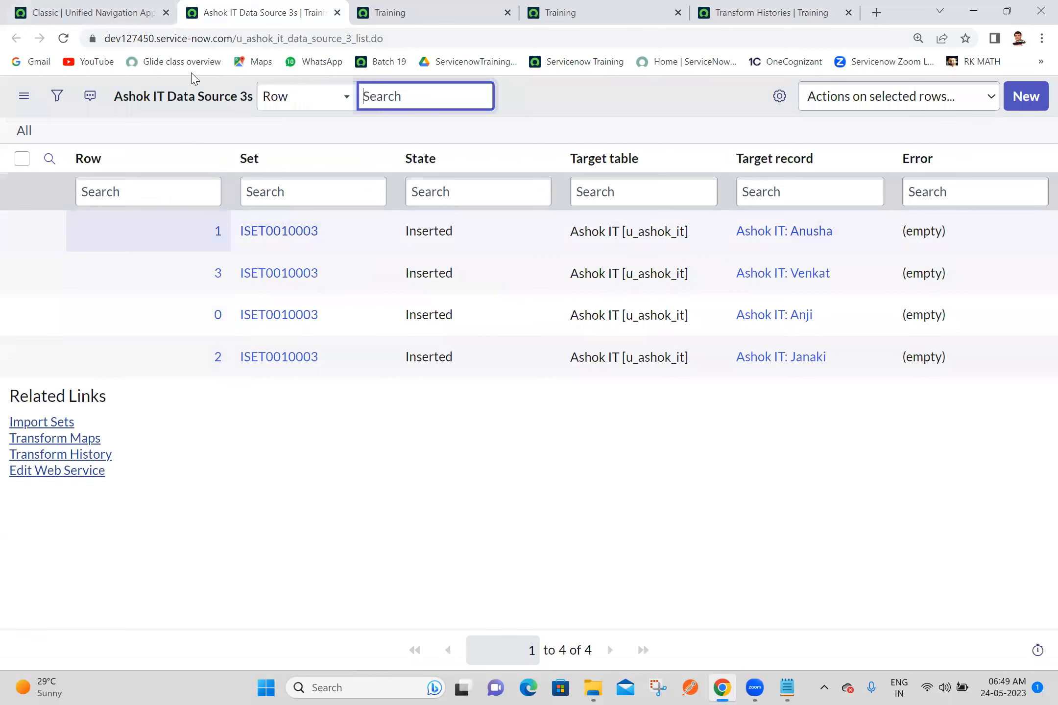
Step: Close all browser tabs except the main navigation page and open the Ashok ITs list in a new tab
click(338, 13)
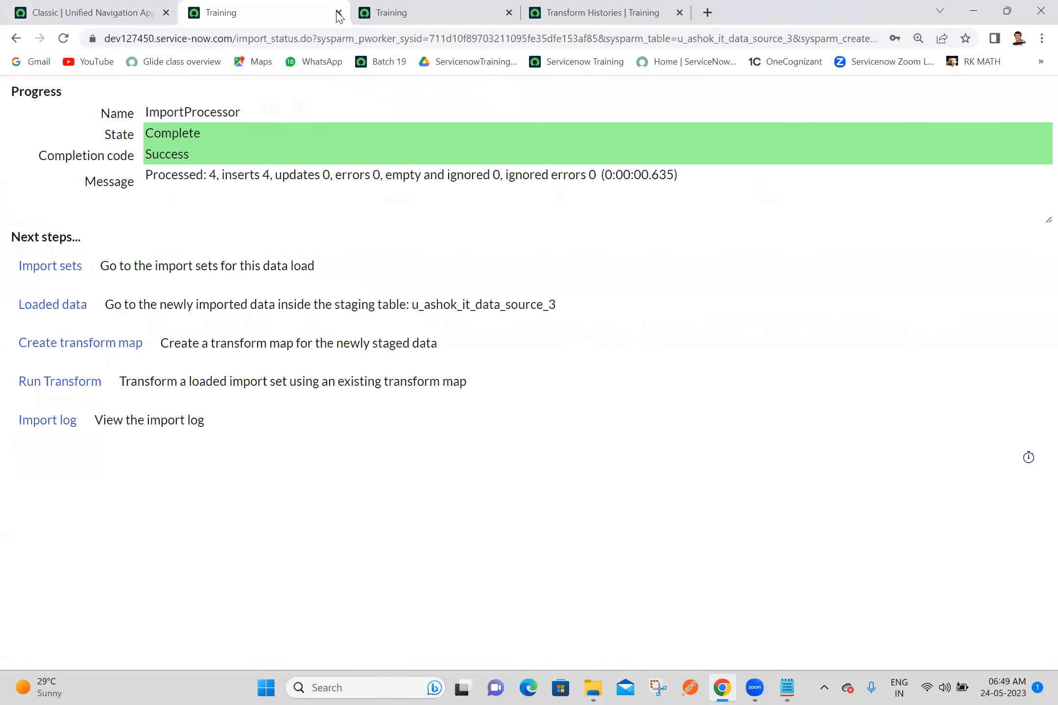
click(338, 13)
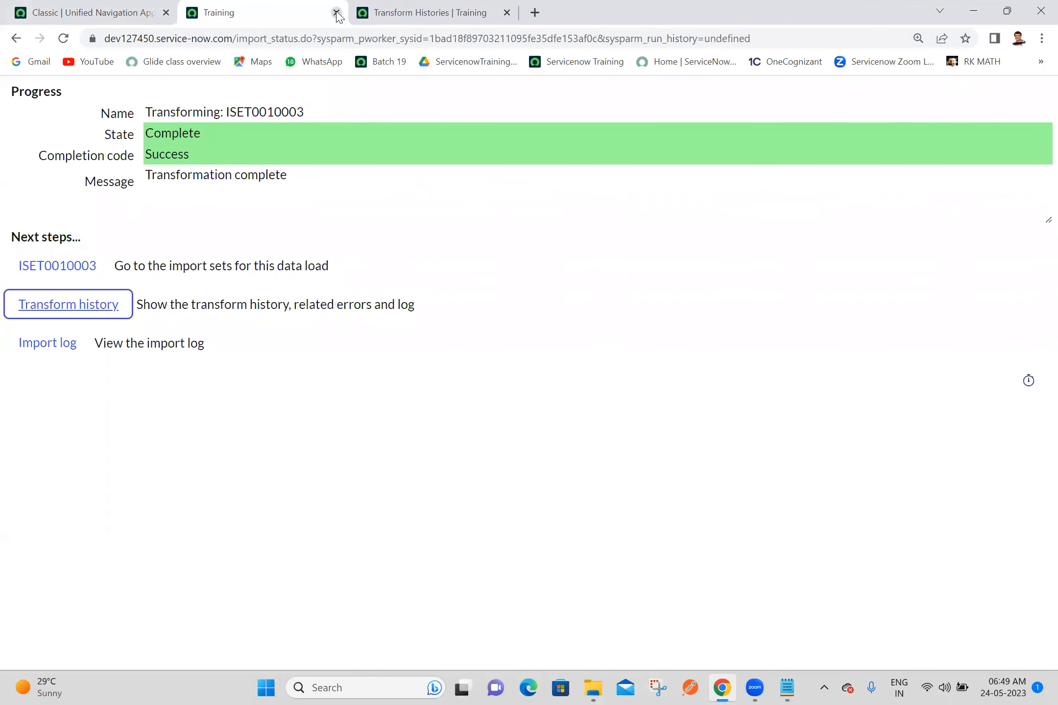
click(338, 14)
click(338, 14)
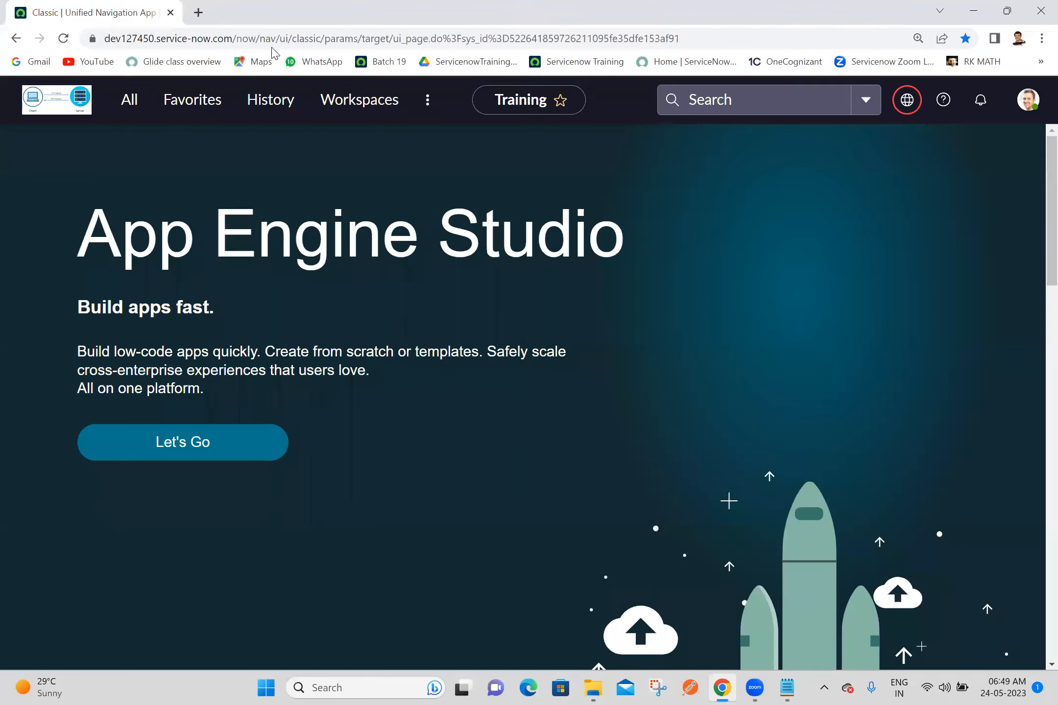
click(129, 101)
text(ashok it)
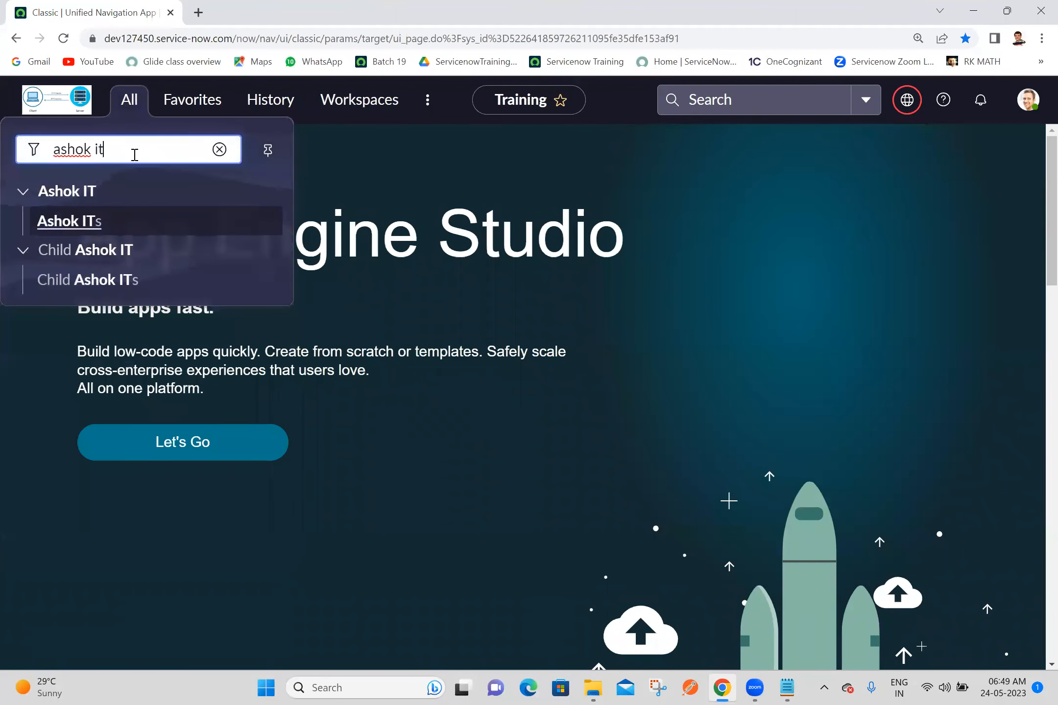
middle_click(84, 230)
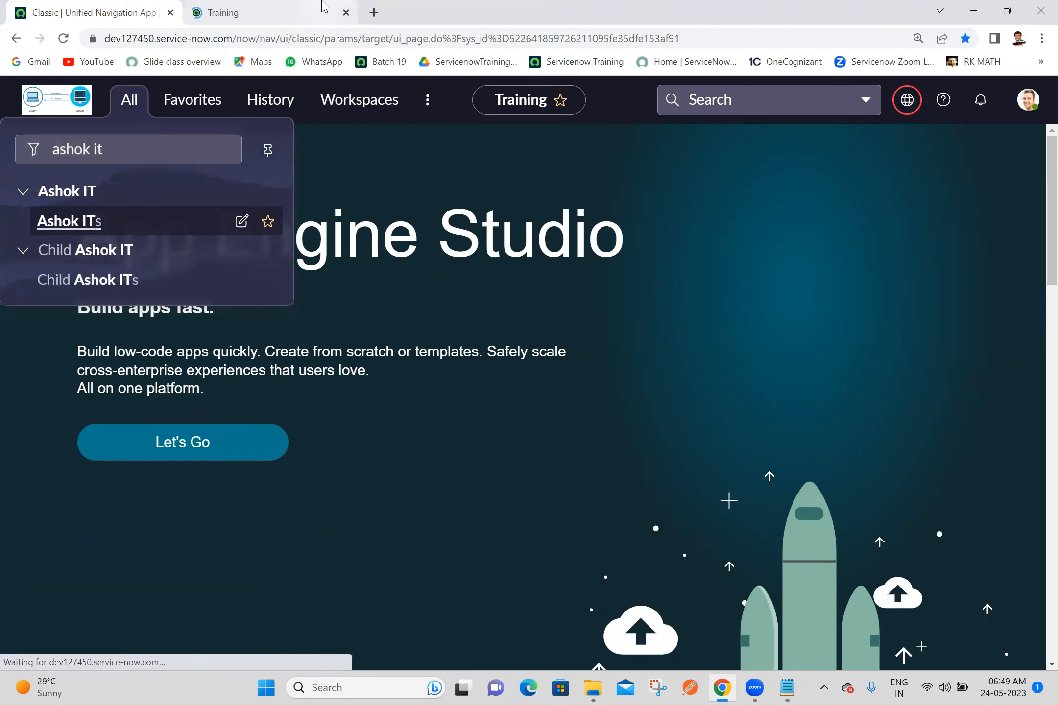
click(324, 7)
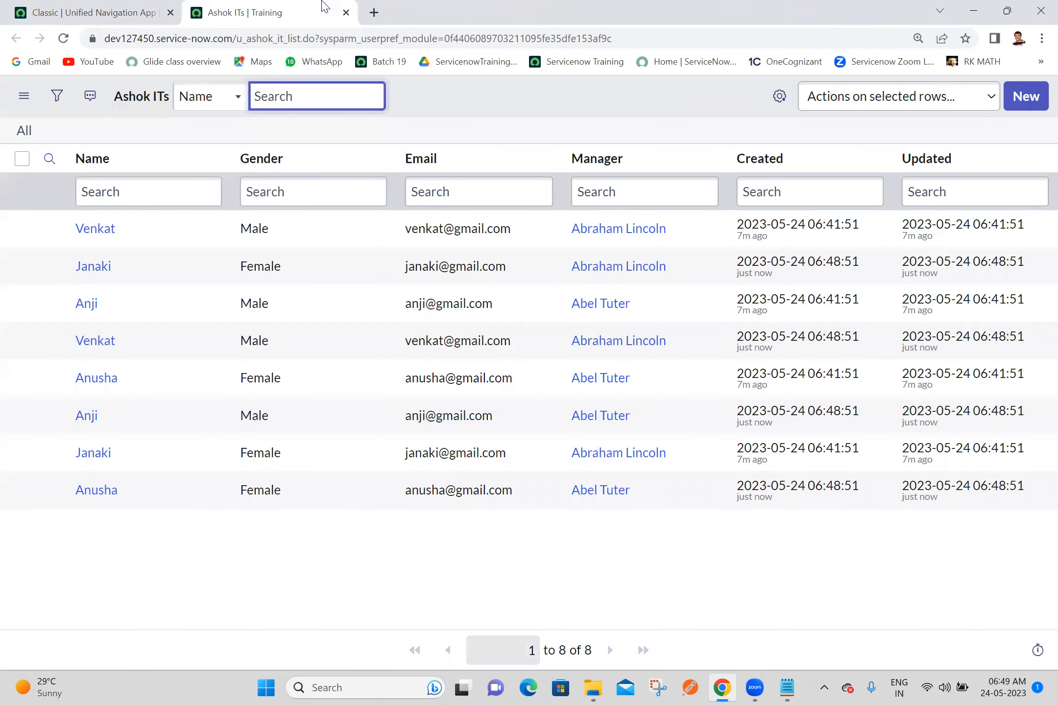
Step: Add the Business Justification column to the end of the Ashok ITs list
click(776, 96)
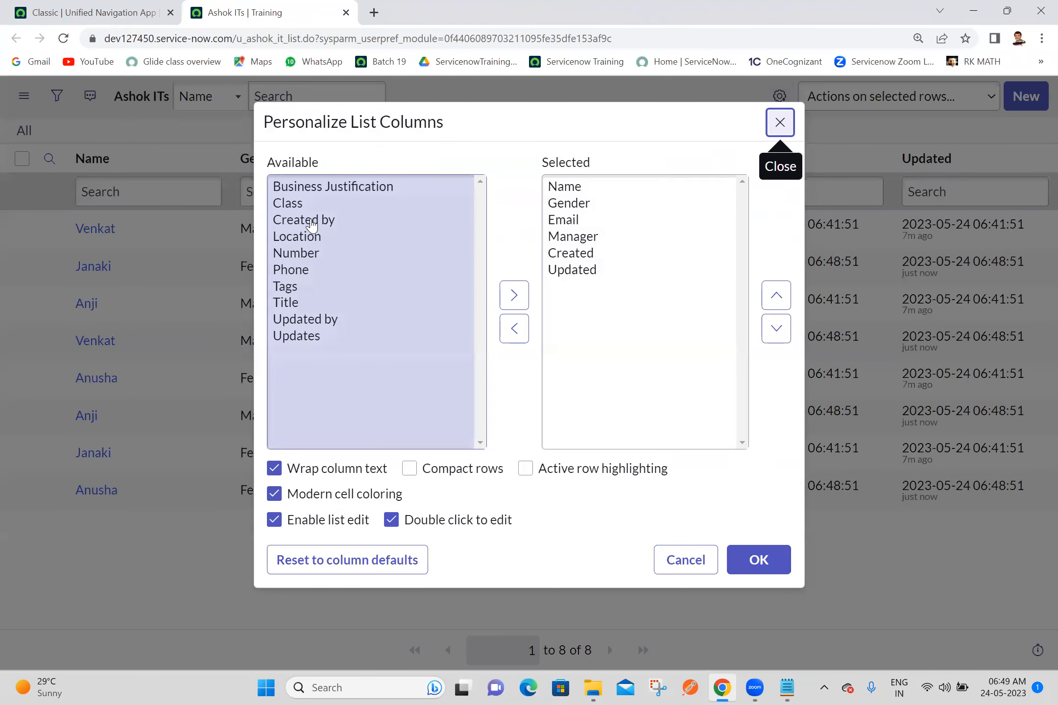
double_click(363, 188)
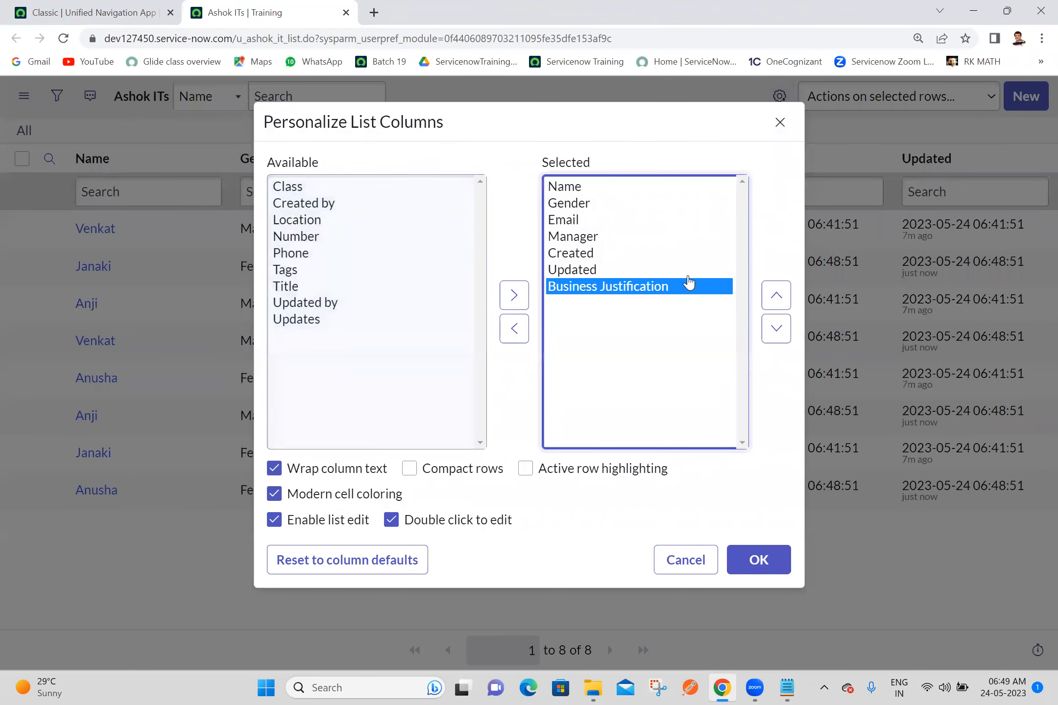
click(745, 569)
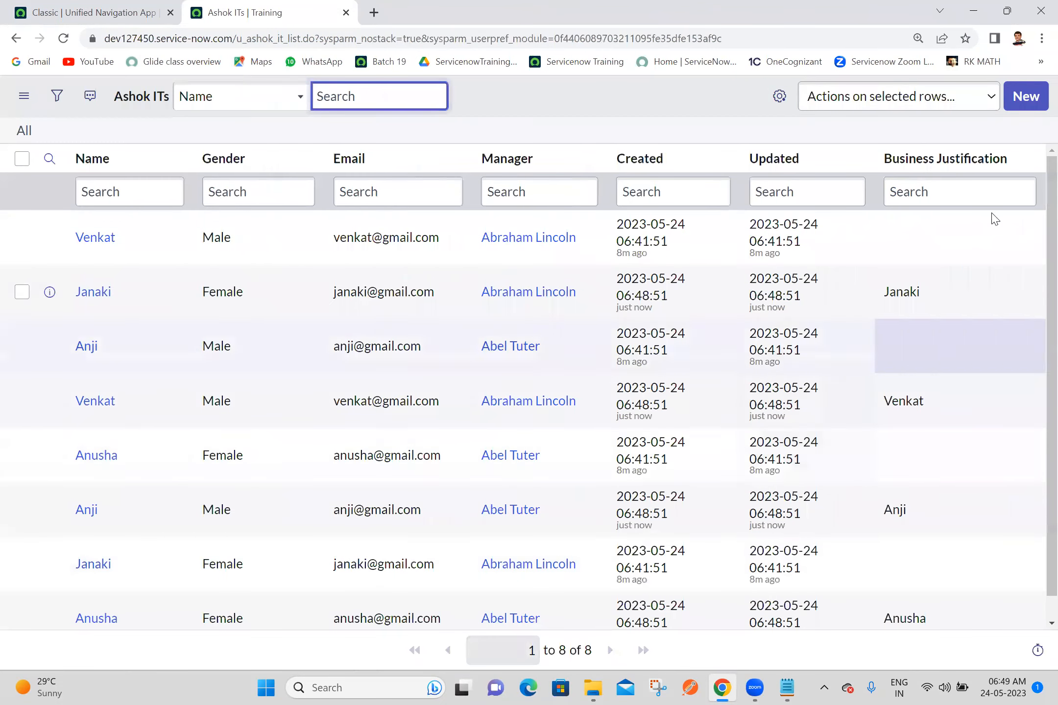
Step: Sort the Ashok ITs list by Updated in descending order (z to a)
right_click(767, 163)
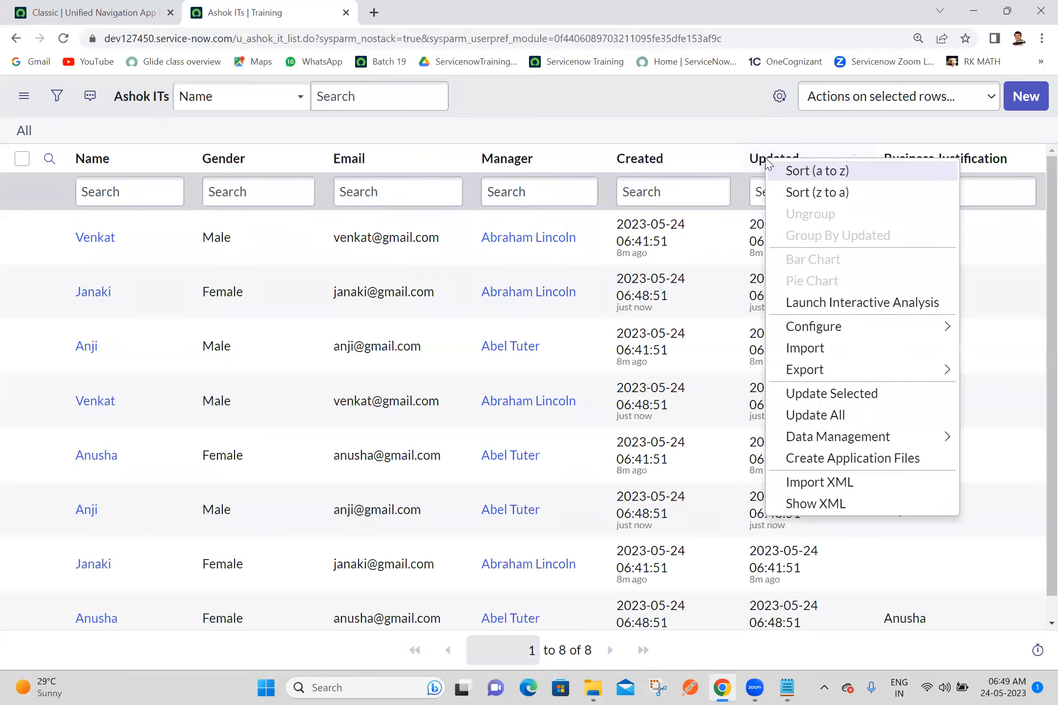
click(799, 193)
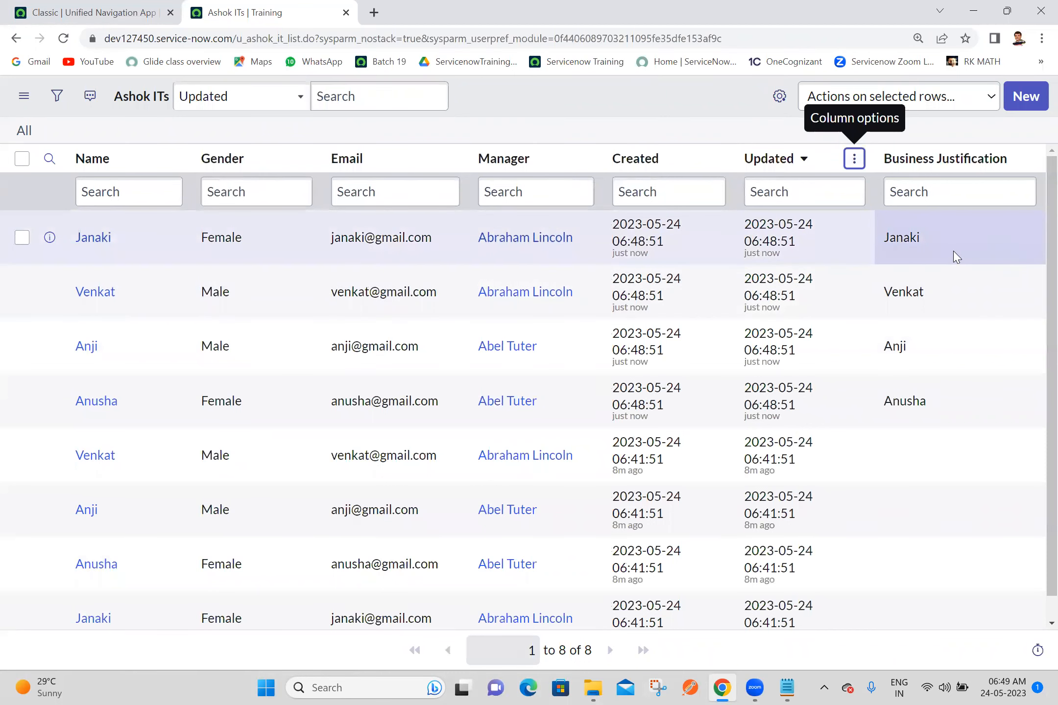
drag(921, 250, 866, 241)
click(820, 124)
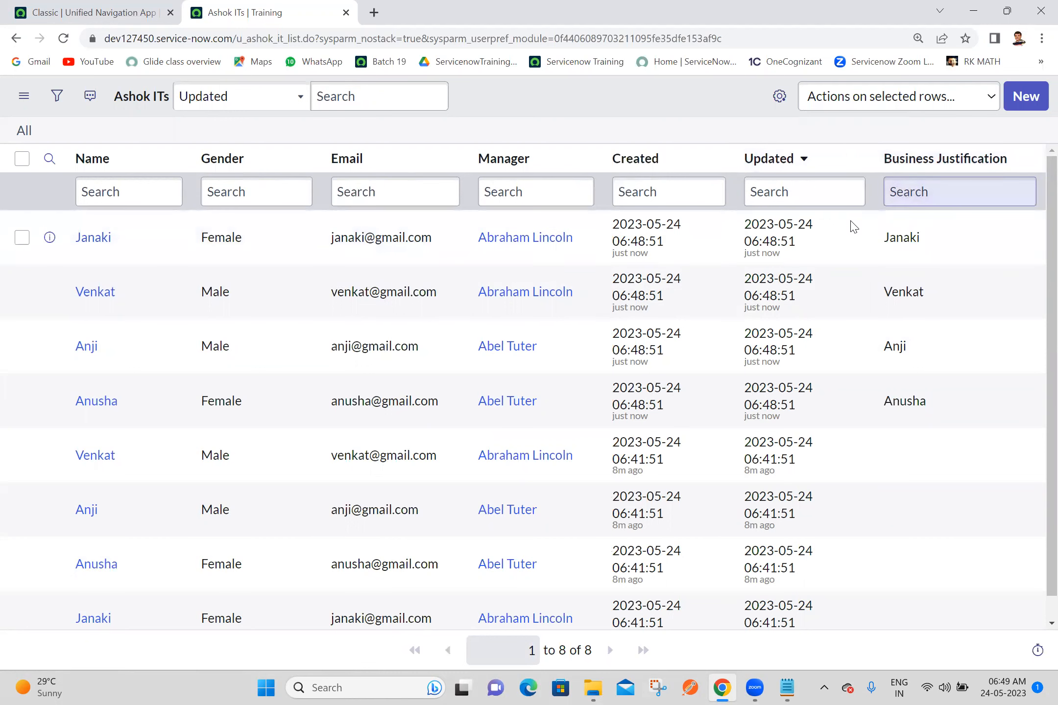
Step: Compare the newest Ashok ITs record's Business Justification value with its Name value
drag(947, 236, 878, 237)
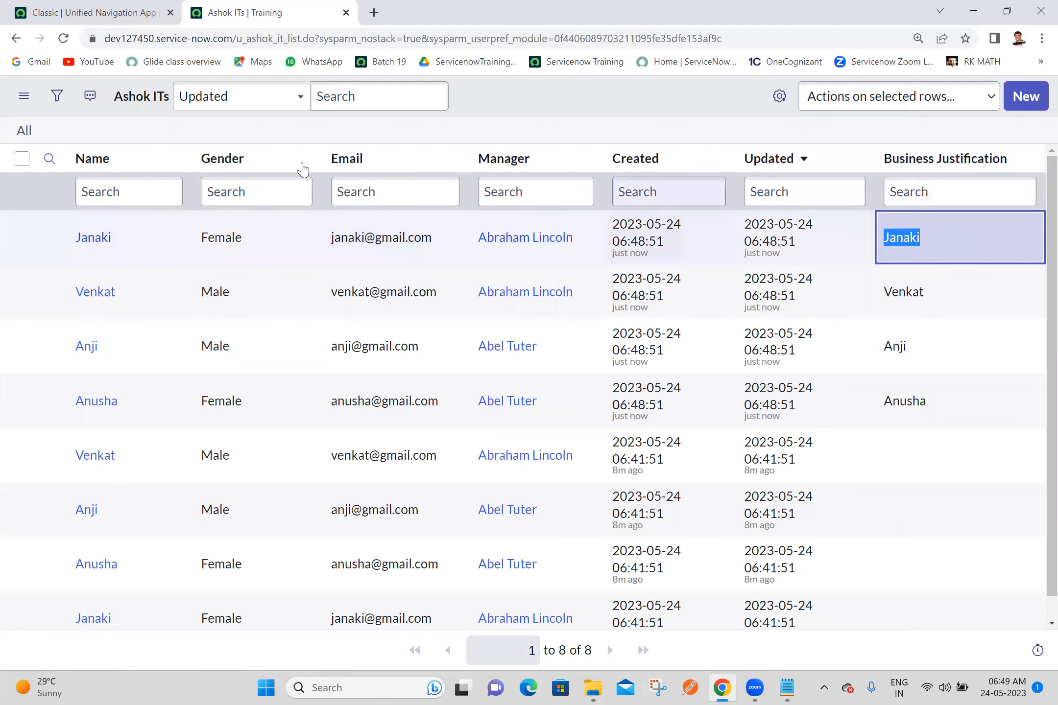
drag(131, 245, 22, 239)
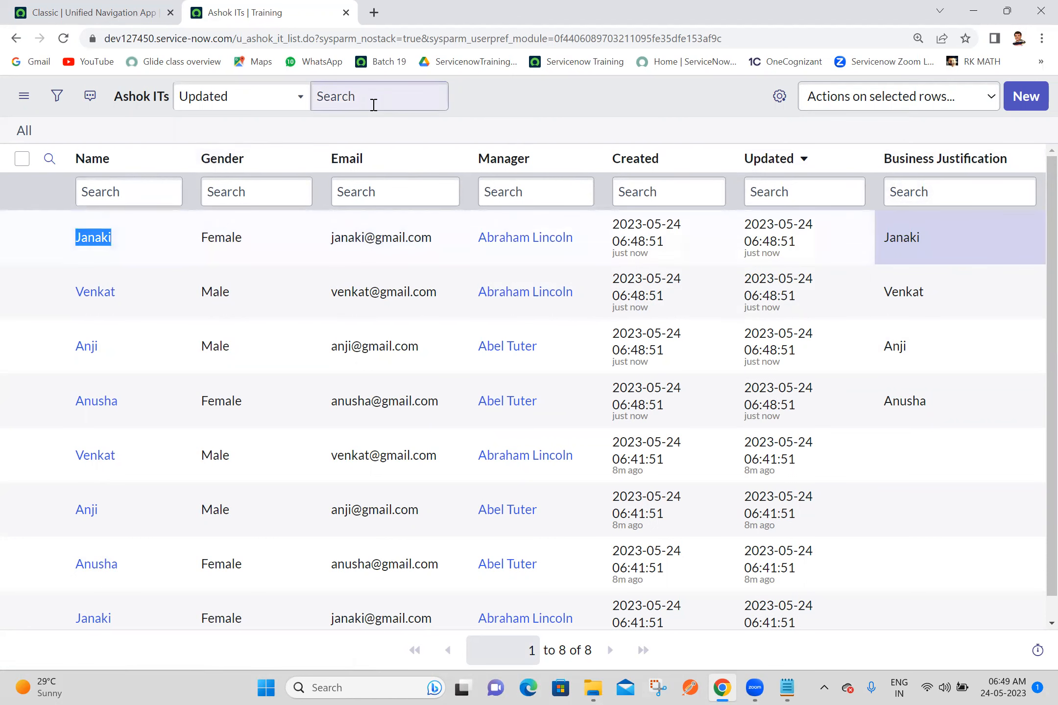
click(482, 108)
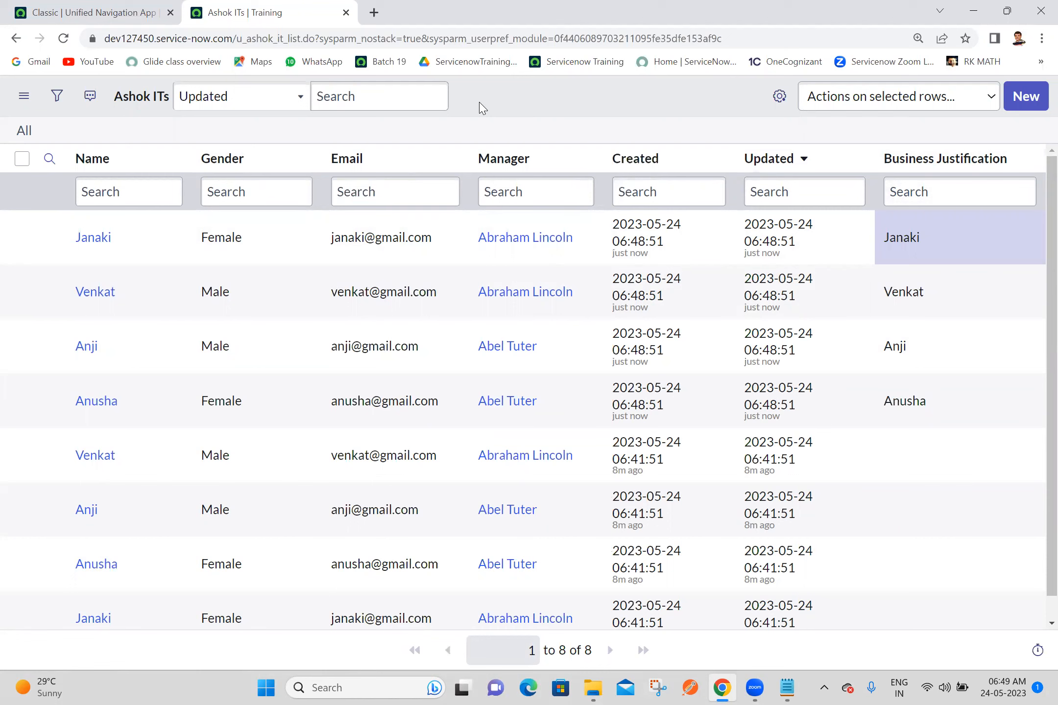
Step: Compare the newest Ashok ITs rows with the older rows for repeated name, gender, email and manager values
scroll(1037, 365, down, 1)
scroll(1037, 365, up, 1)
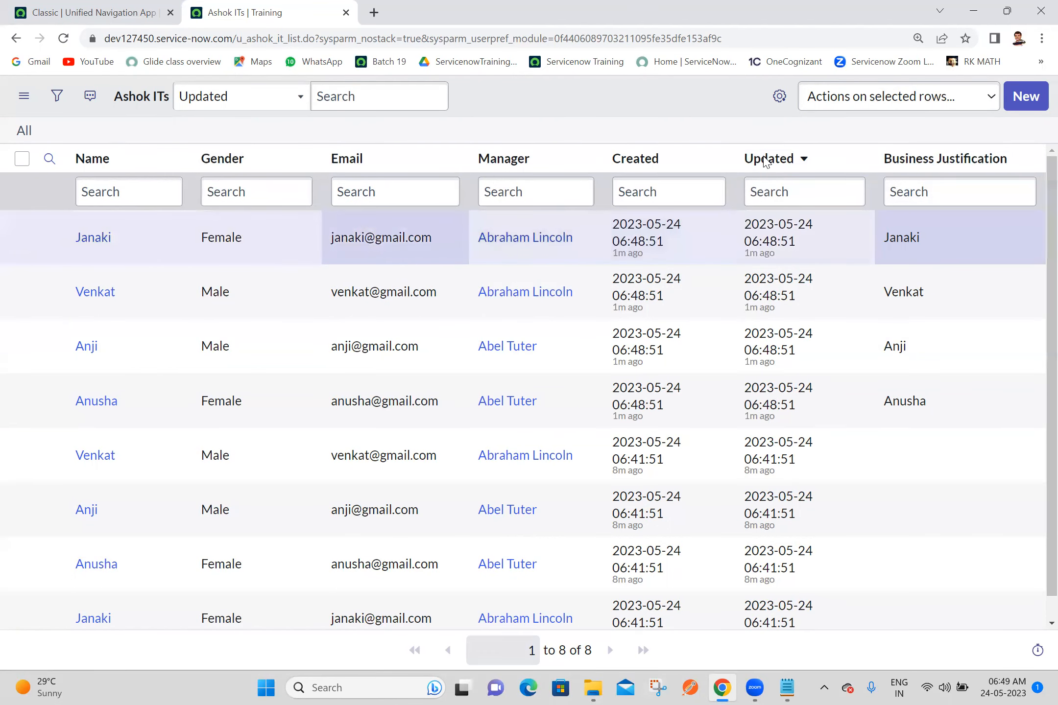
scroll(1038, 403, down, 1)
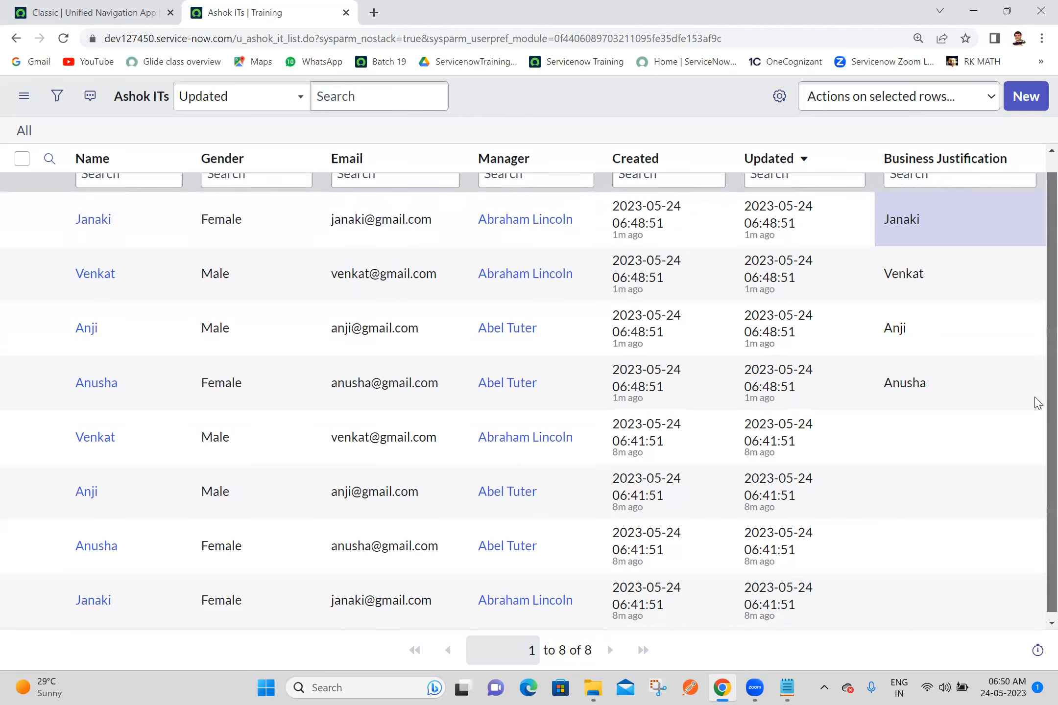
scroll(1037, 221, up, 1)
scroll(1038, 343, down, 1)
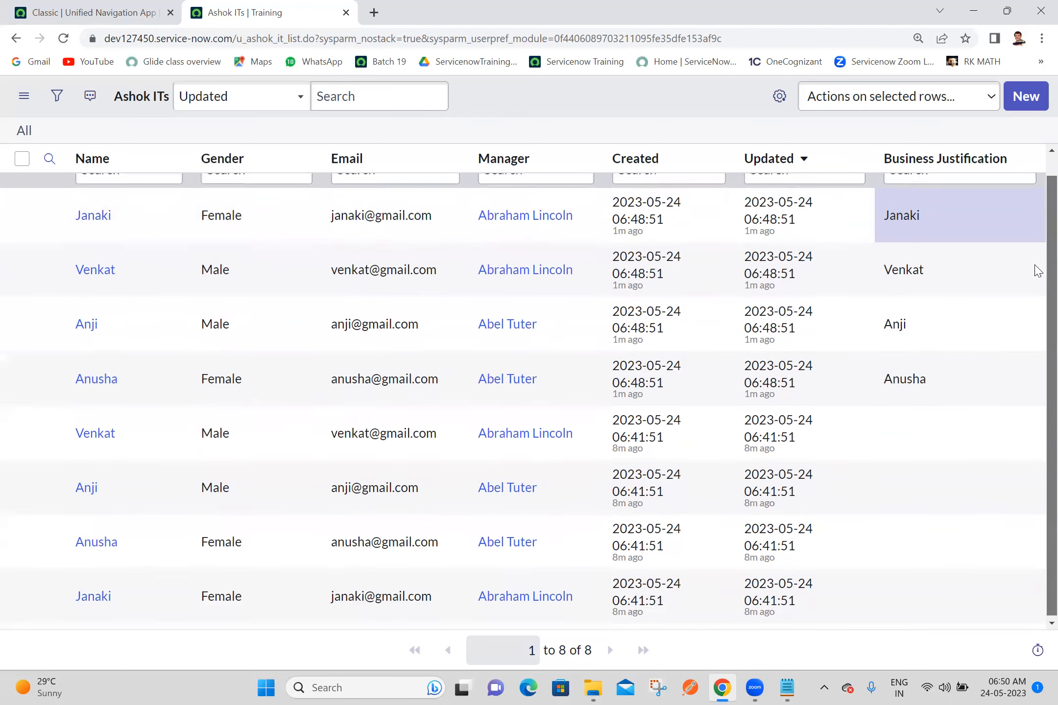
scroll(1037, 250, up, 1)
scroll(1035, 343, down, 1)
scroll(1034, 293, up, 1)
scroll(1028, 392, down, 1)
scroll(1033, 294, up, 1)
scroll(1018, 313, down, 1)
scroll(955, 490, up, 1)
scroll(1035, 206, down, 1)
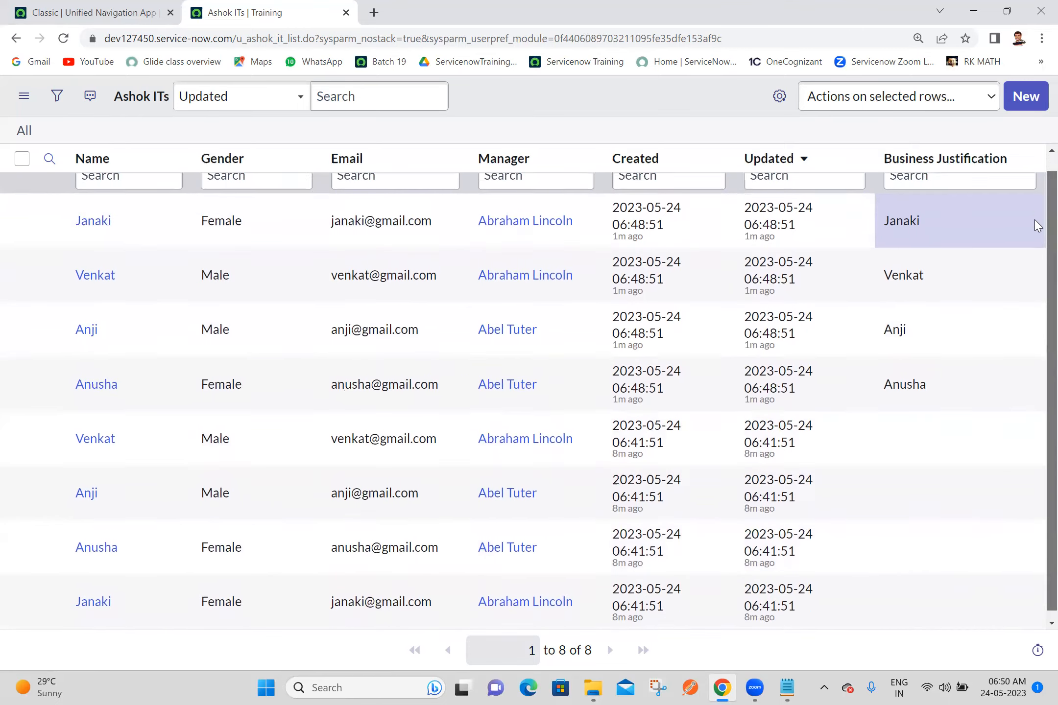
scroll(1034, 264, up, 1)
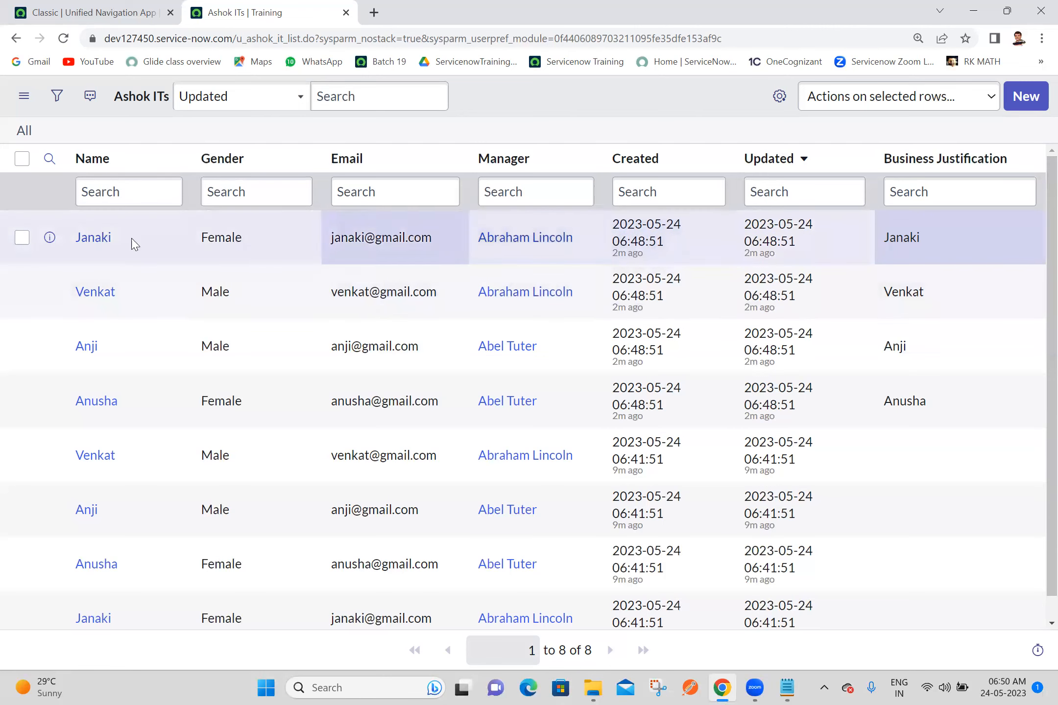
drag(75, 237, 578, 252)
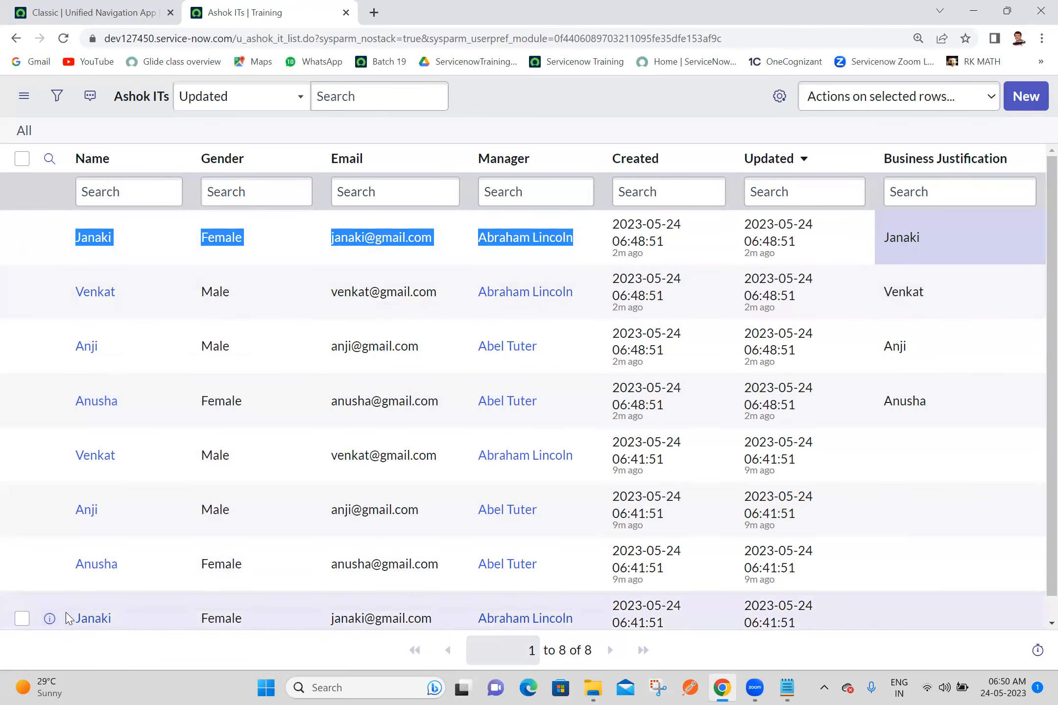
click(69, 618)
drag(69, 618, 591, 608)
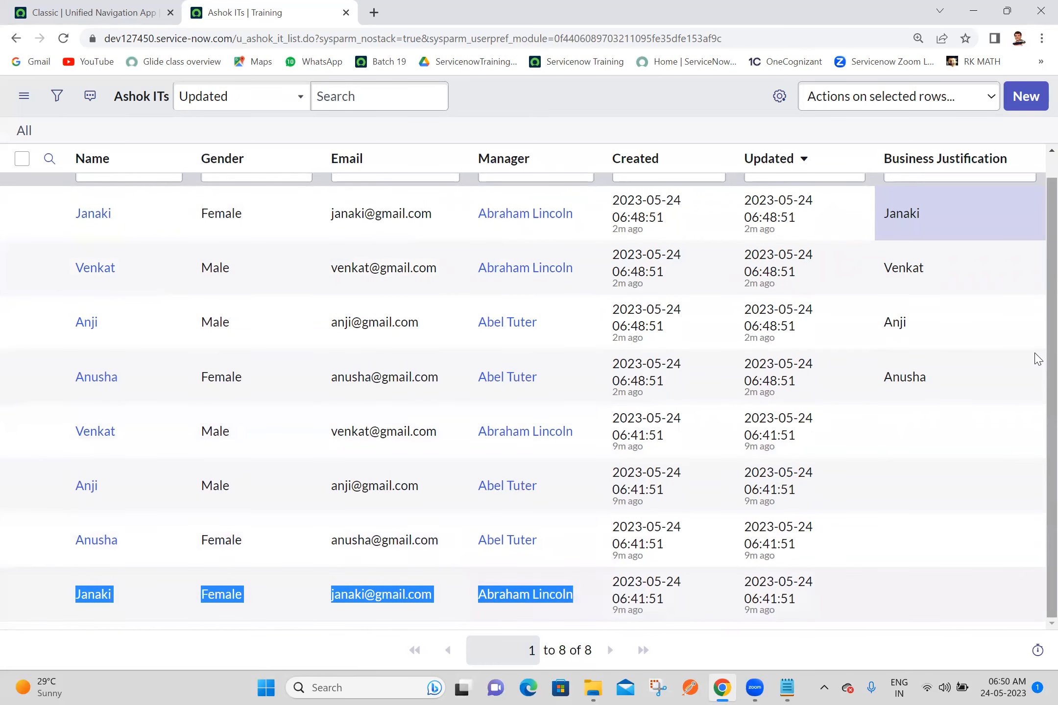
scroll(1034, 267, up, 1)
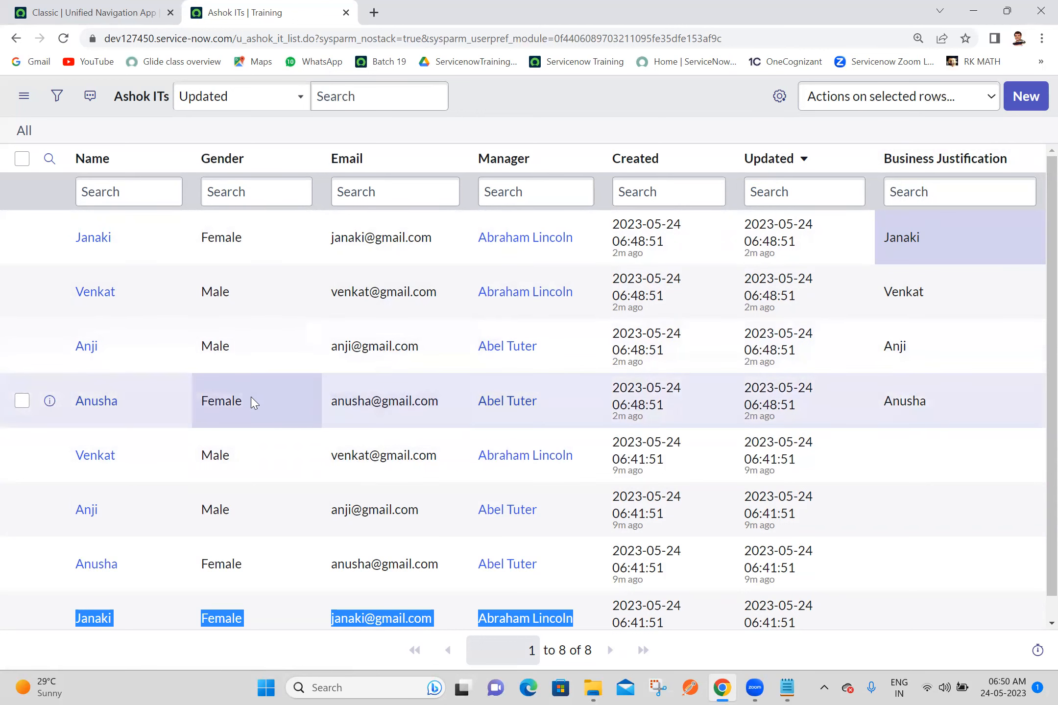
Step: Delete the four most recently updated Ashok ITs records, which have Business Justification filled in
click(22, 401)
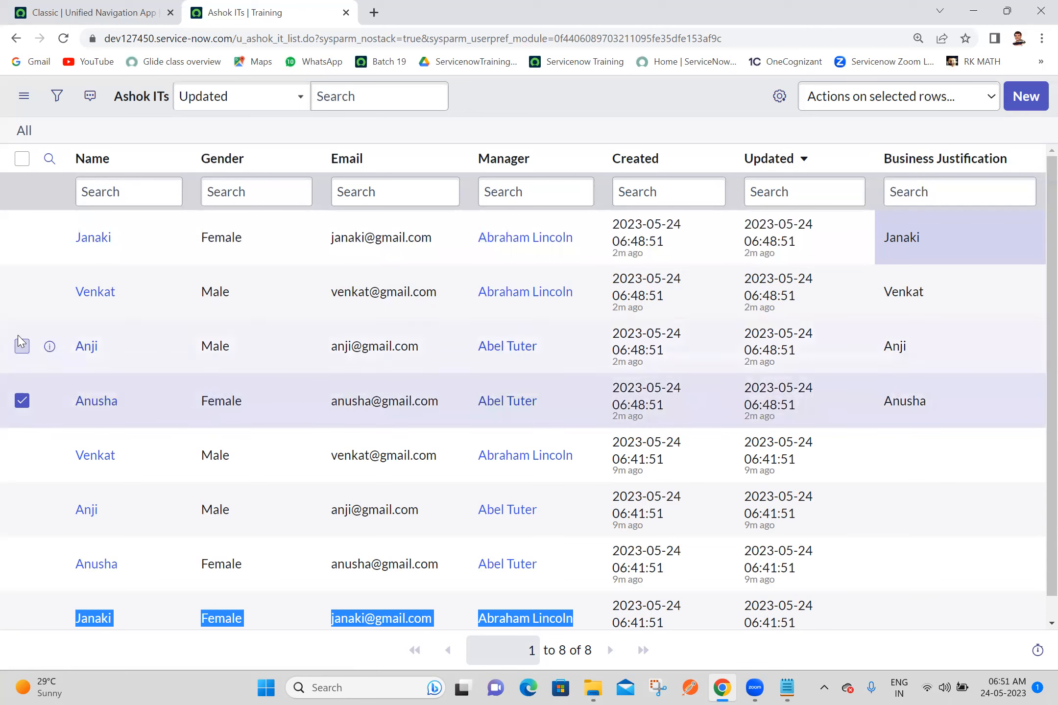
click(22, 346)
click(22, 292)
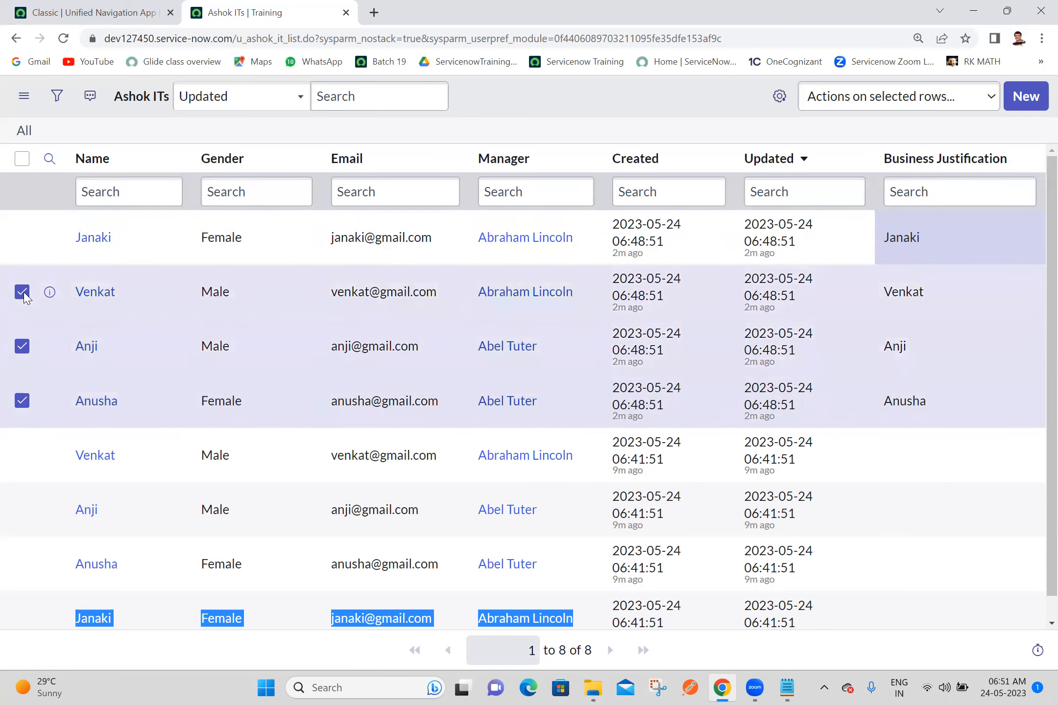
click(22, 238)
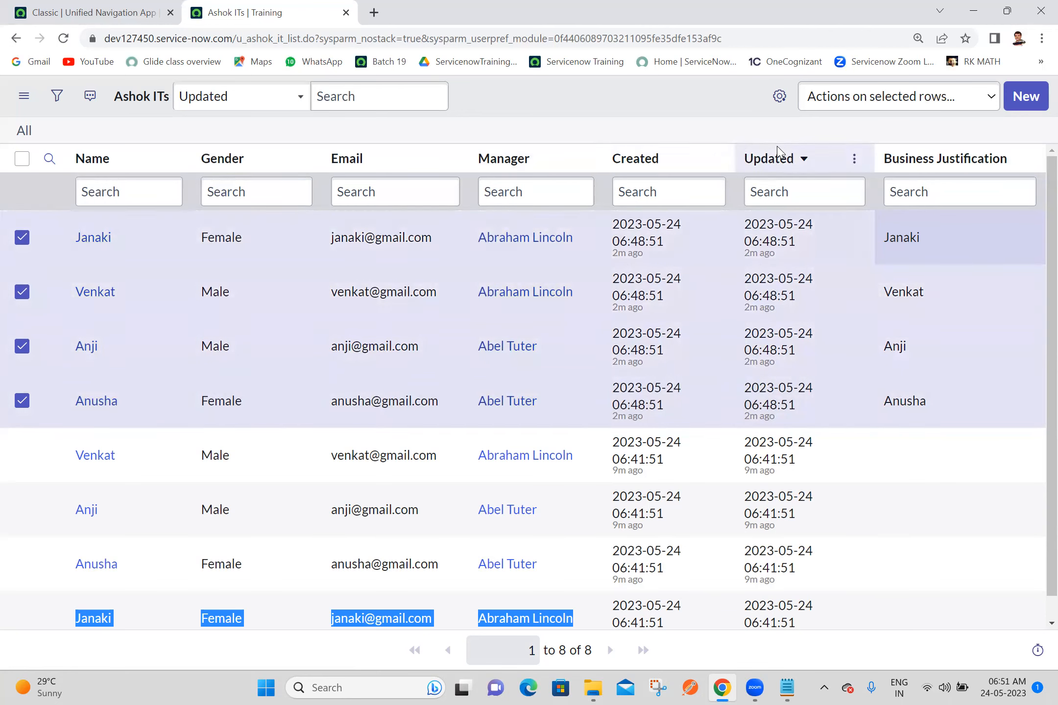
click(863, 113)
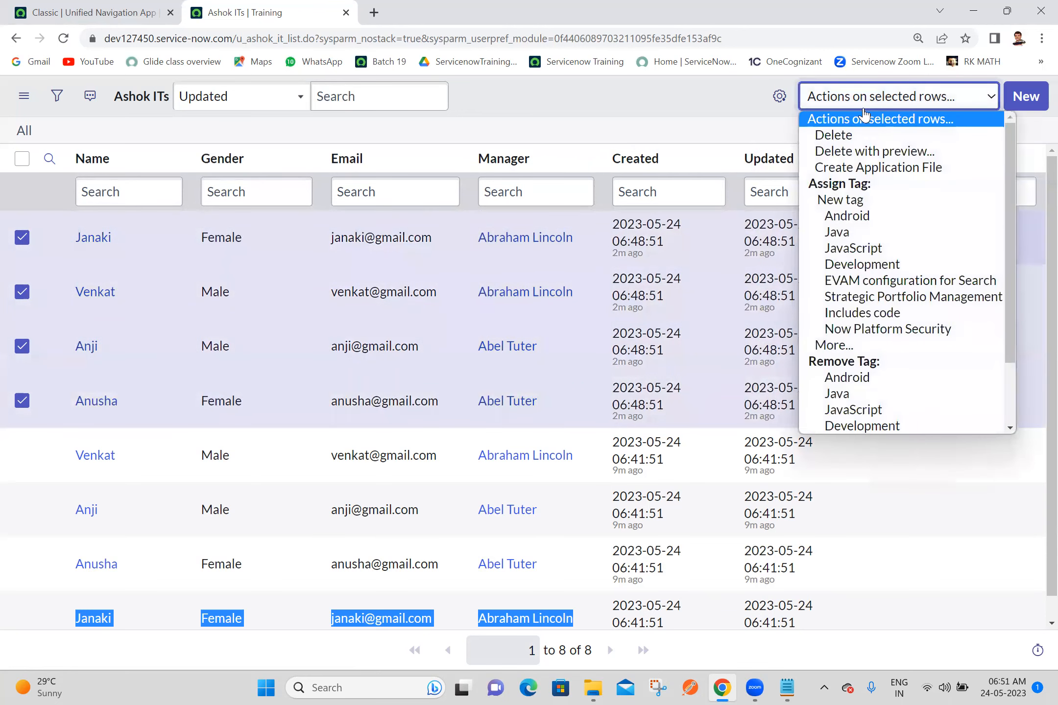
click(860, 137)
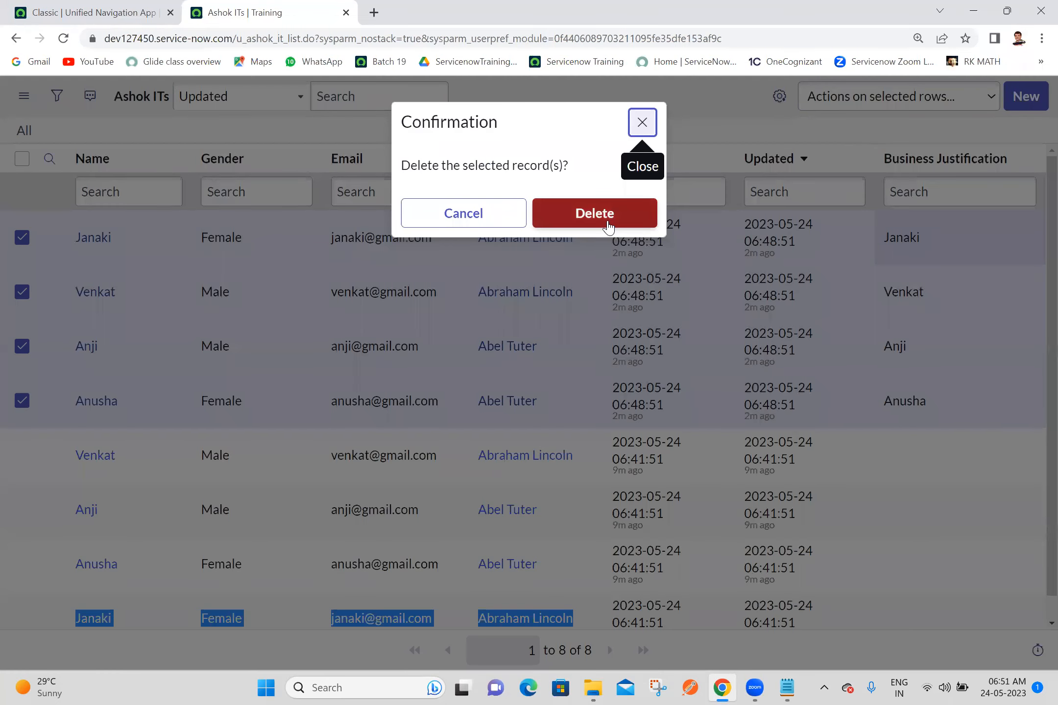
click(586, 220)
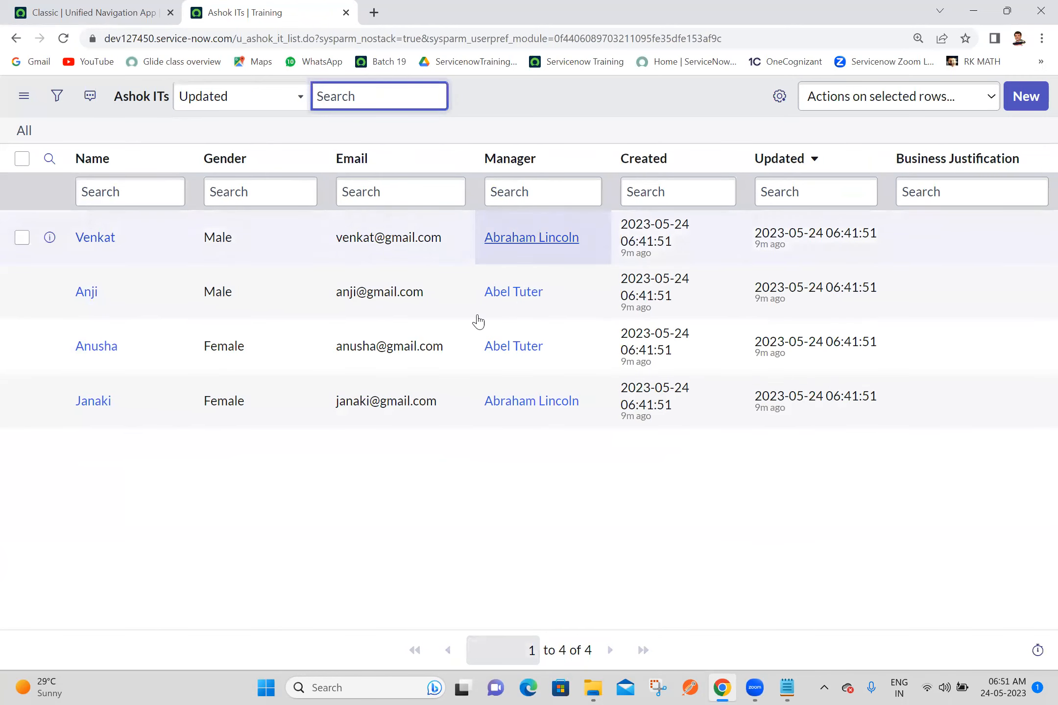
click(422, 487)
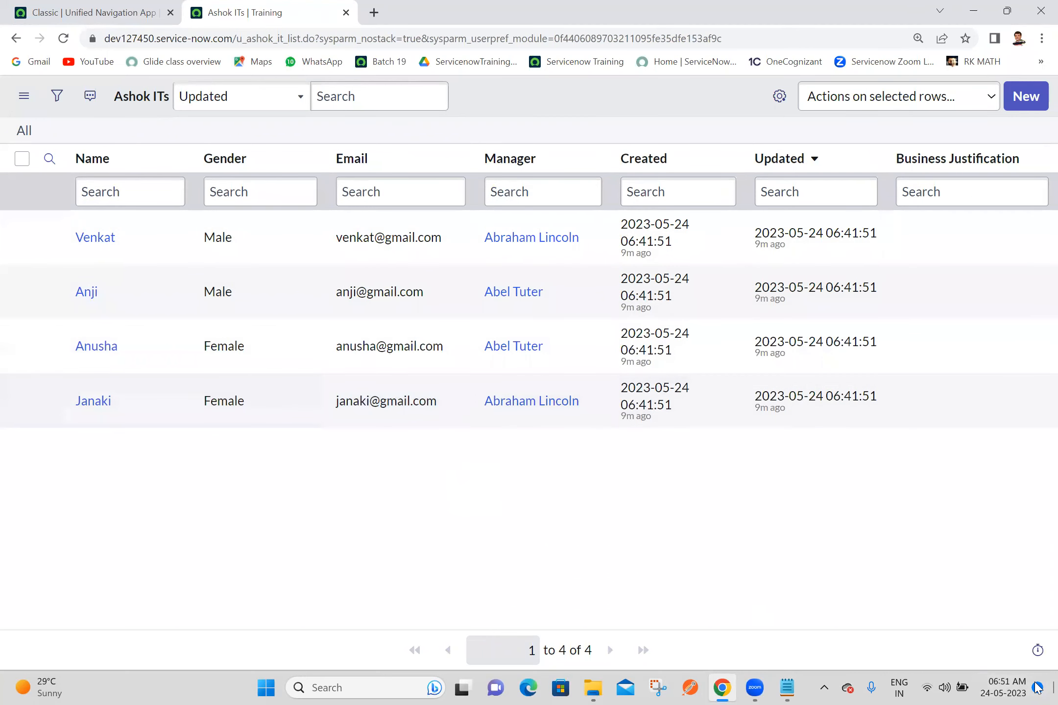
Step: Open the Ashok IT Demo Data workbook from the desktop to review its columns, close it and return to the Ashok ITs list in Chrome
click(1054, 688)
double_click(863, 203)
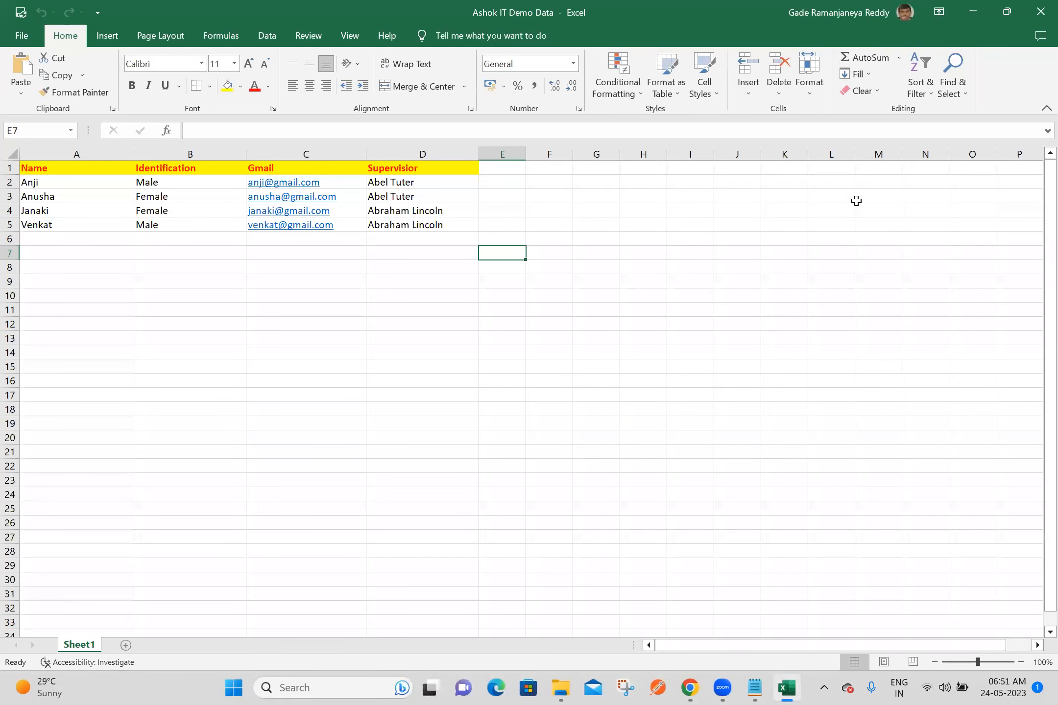
click(449, 325)
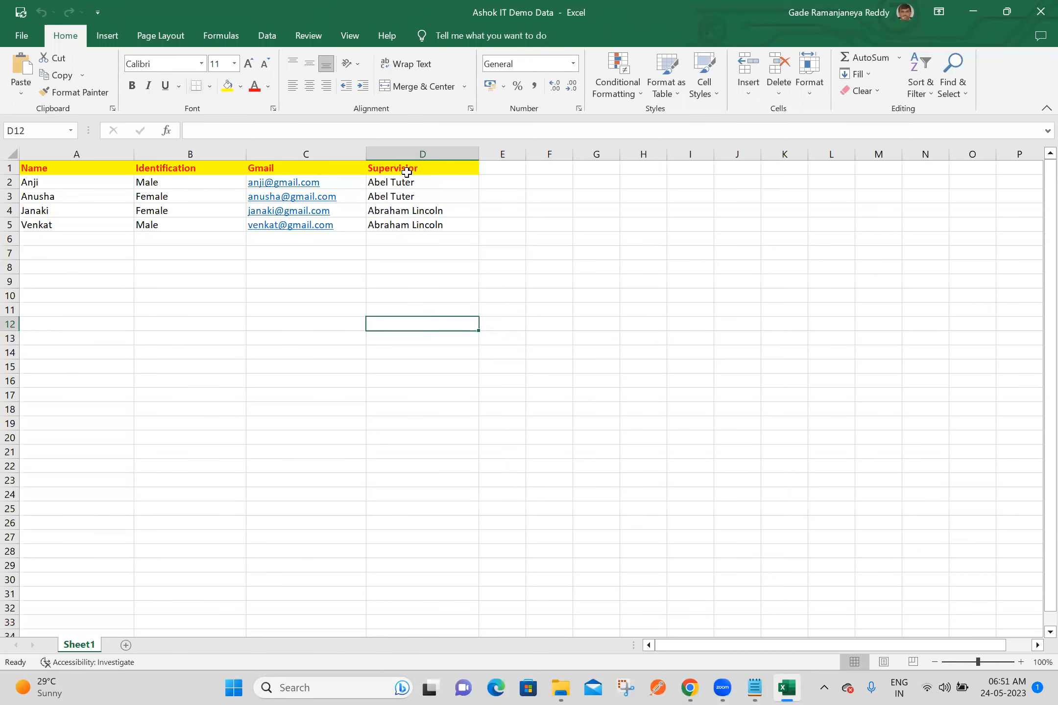
click(1039, 15)
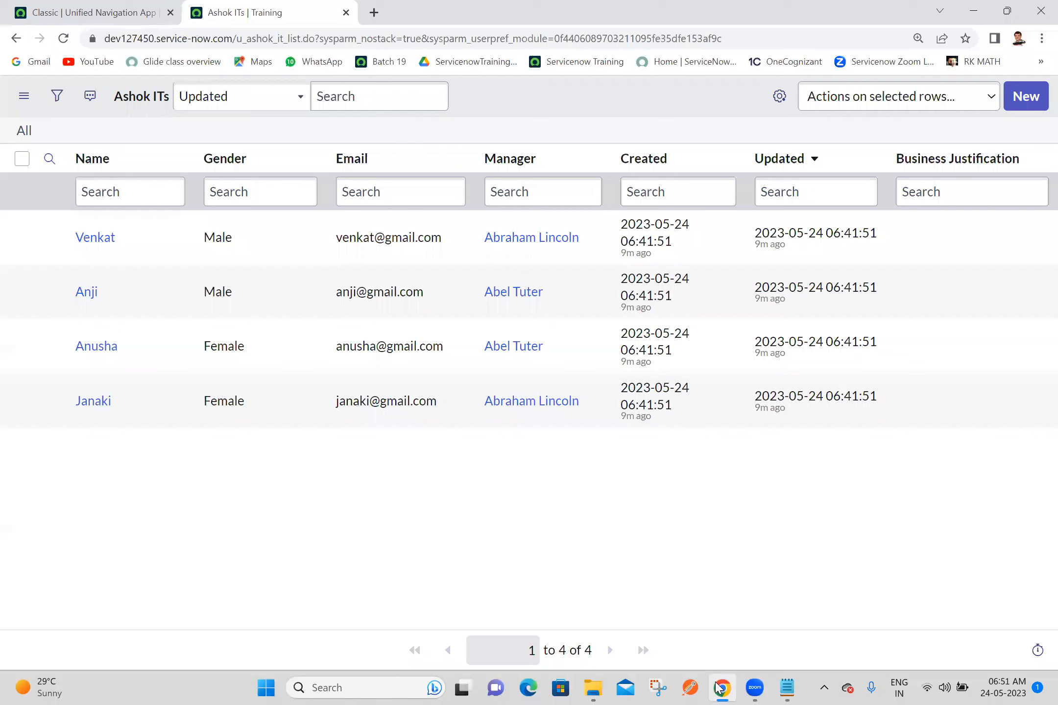
click(720, 688)
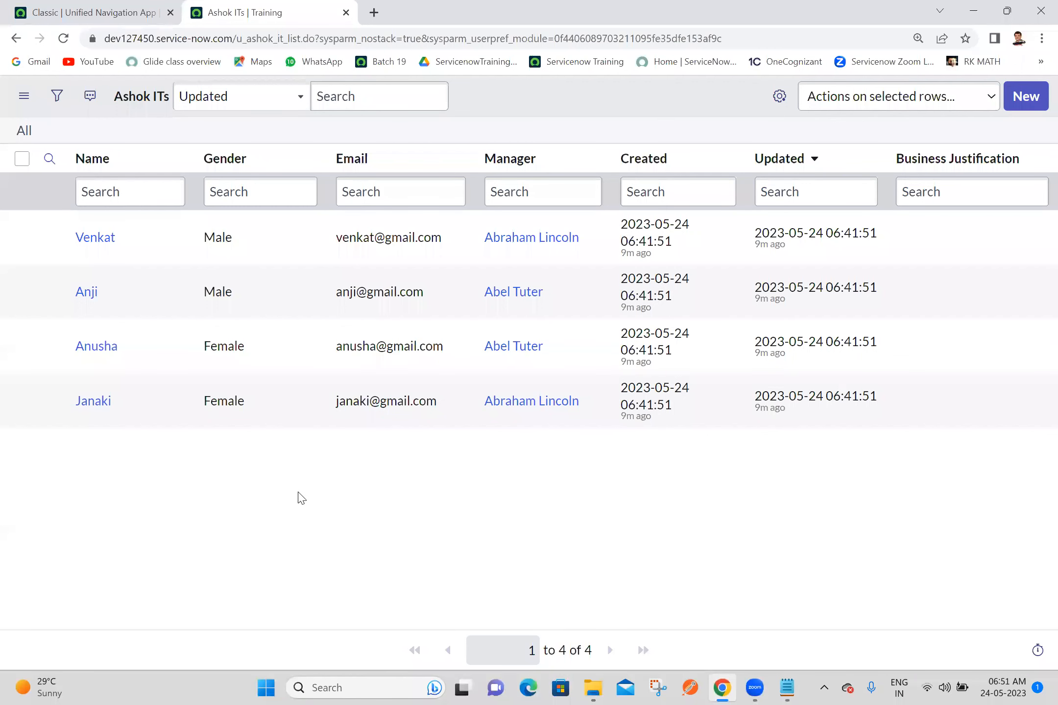
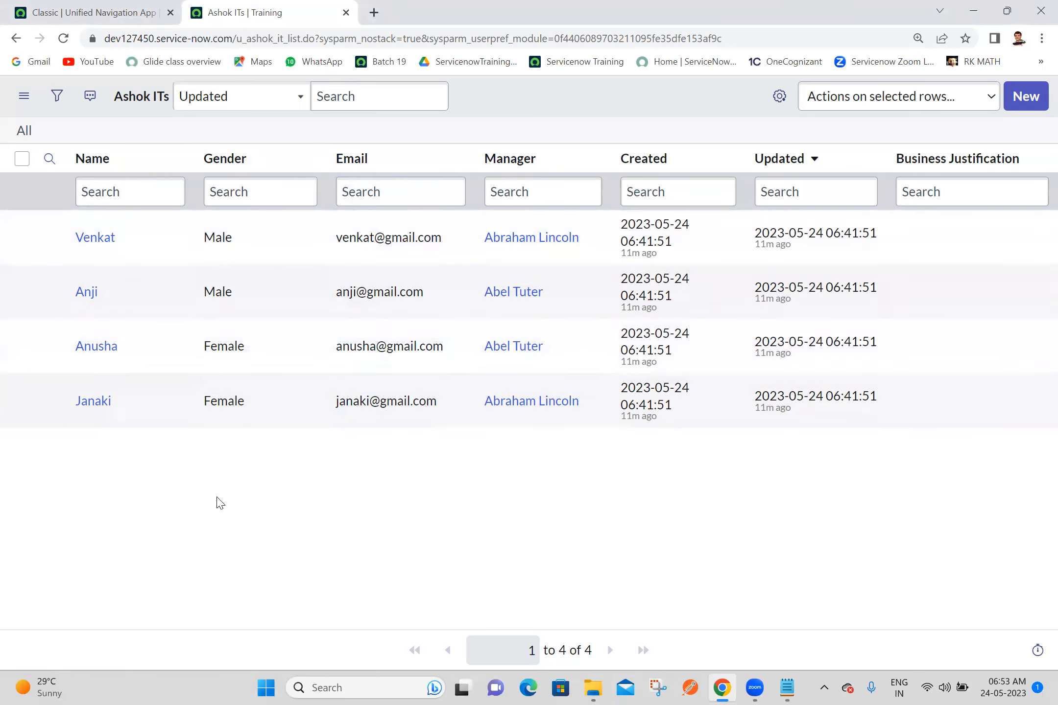
Step: Switch to the Batch 19 notes in Notepad, add a dash-underlined heading "Coalesce Property:" at the end and save
click(787, 688)
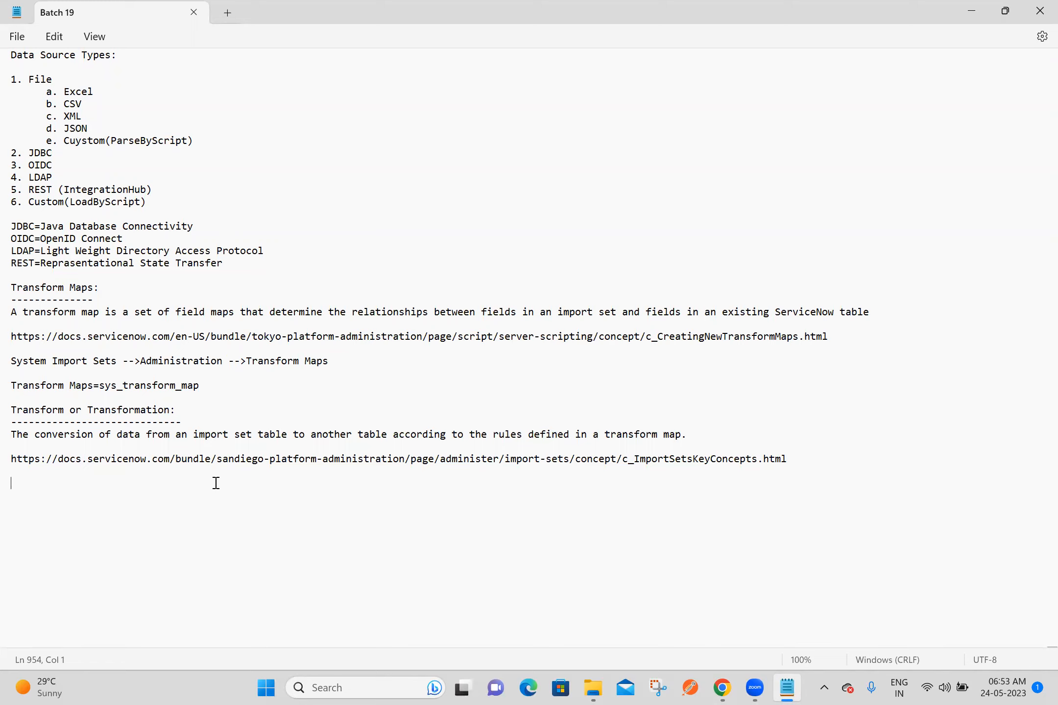
text(Coalese)
key(BackSpace)
text(ce Property:)
key(Return)
text(------------------)
key(Return)
key(ctrl+s)
Step: Search Google in Chrome for "coalesce property in servicenow", open the "Updating records using coalesce" documentation page and decline its login offer
drag(12, 483, 59, 483)
key(ctrl+c)
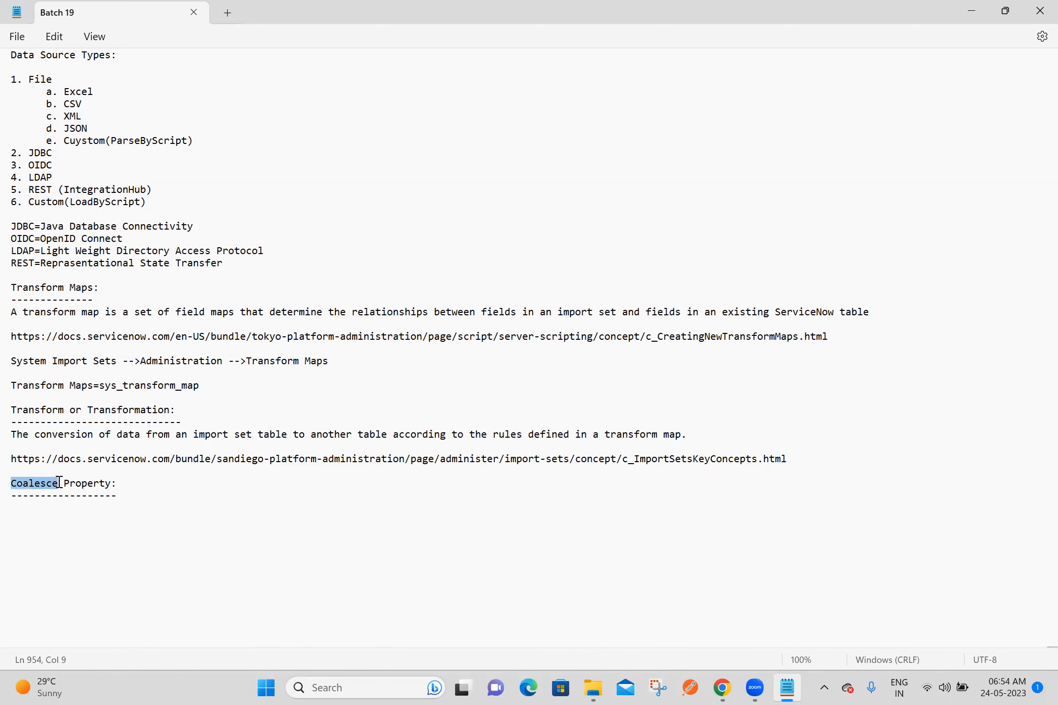
click(723, 688)
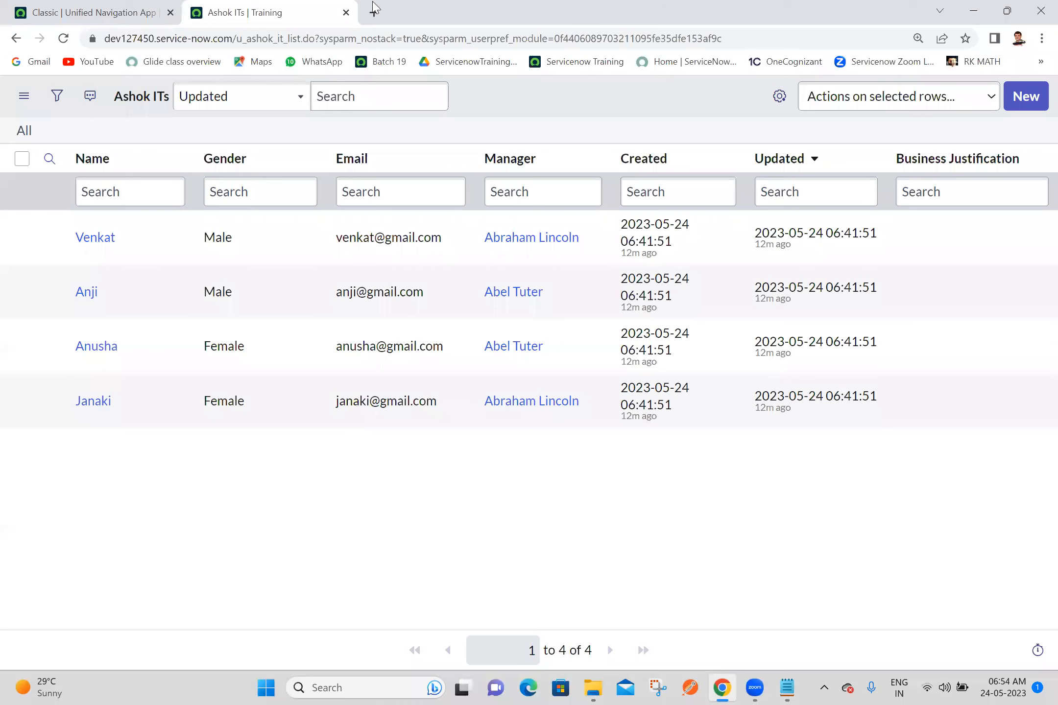
key(ctrl+t)
key(ctrl+v)
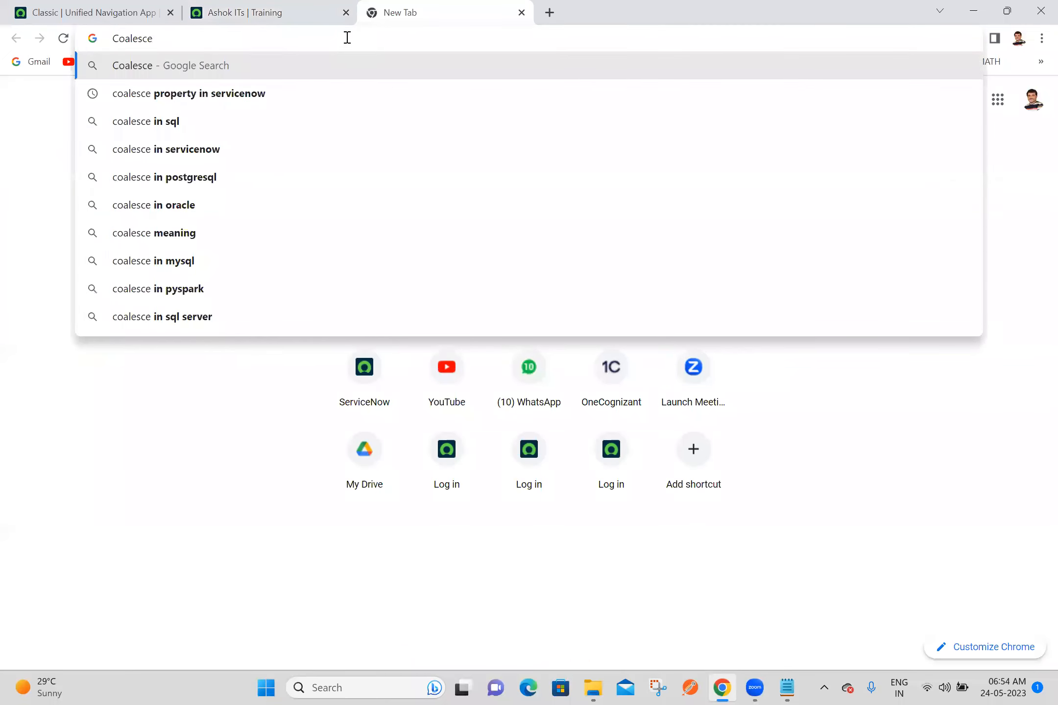
click(240, 93)
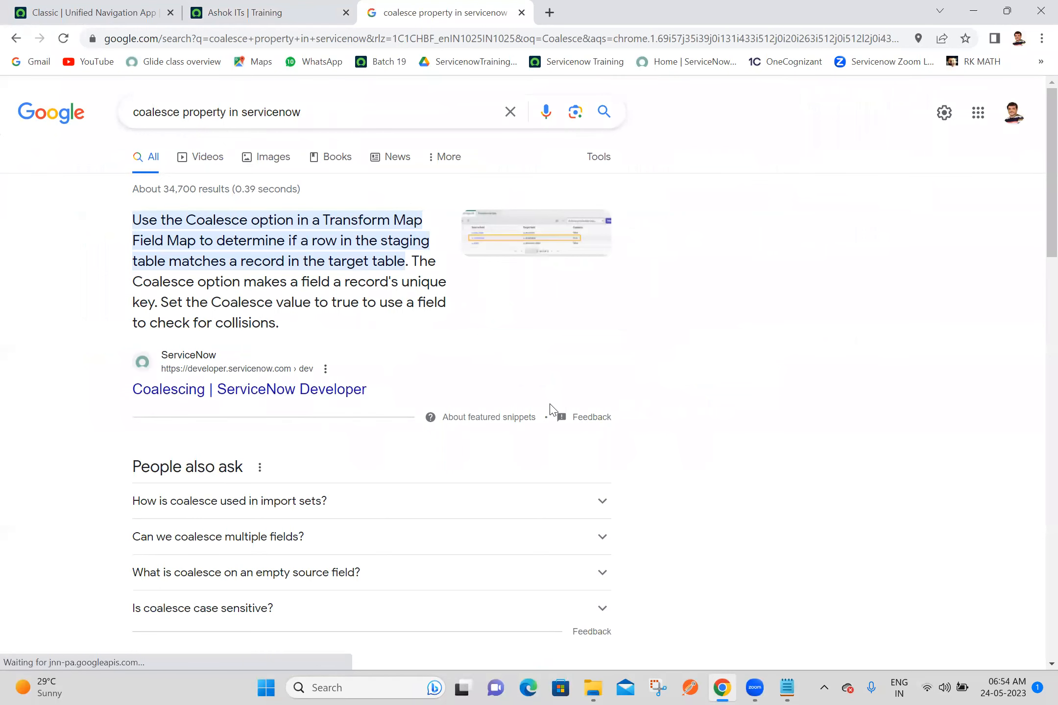
scroll(1037, 297, down, 5)
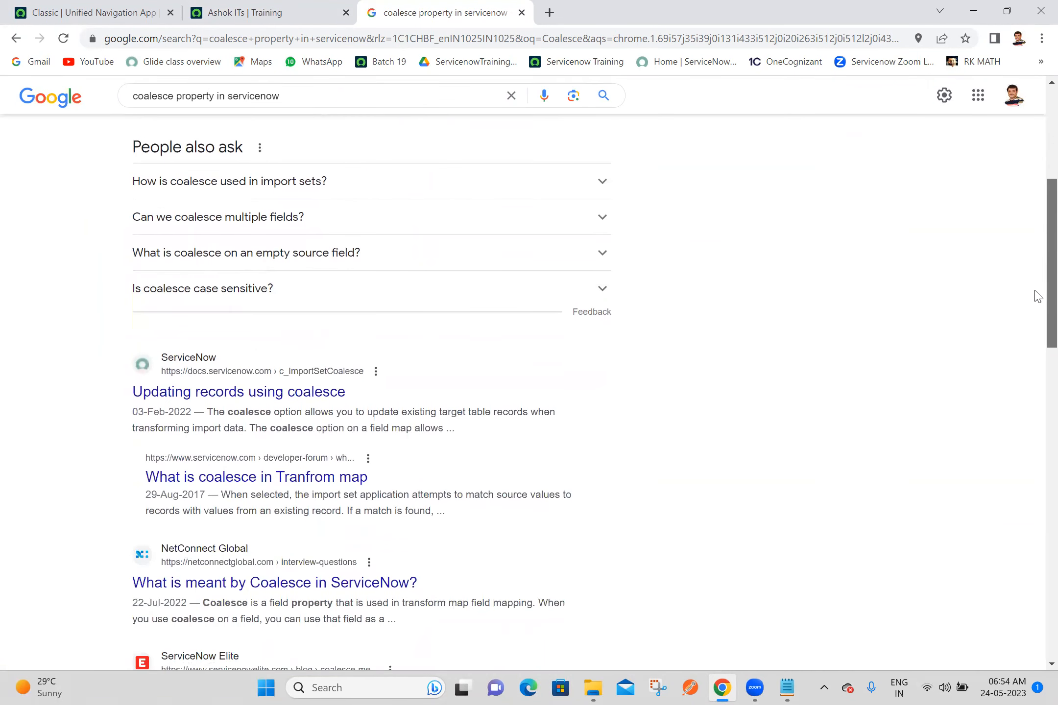
click(245, 394)
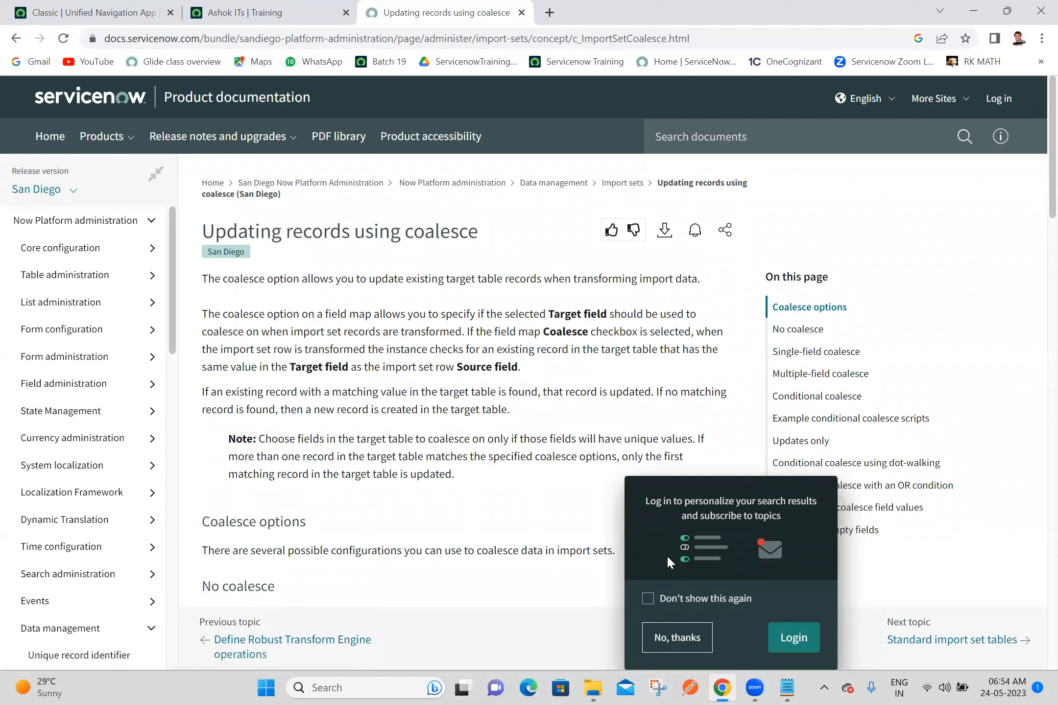
click(696, 646)
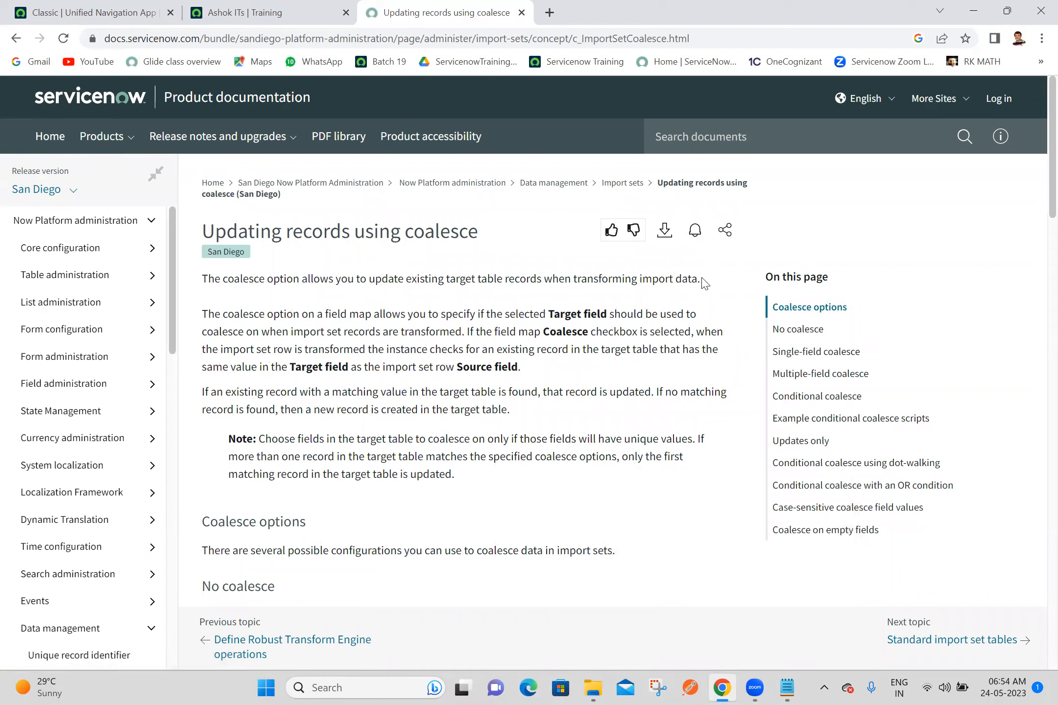
Step: Copy the page's opening sentence about the coalesce option into the Batch 19 notes under the Coalesce Property heading and save
drag(707, 282, 577, 280)
drag(493, 278, 195, 282)
key(ctrl+c)
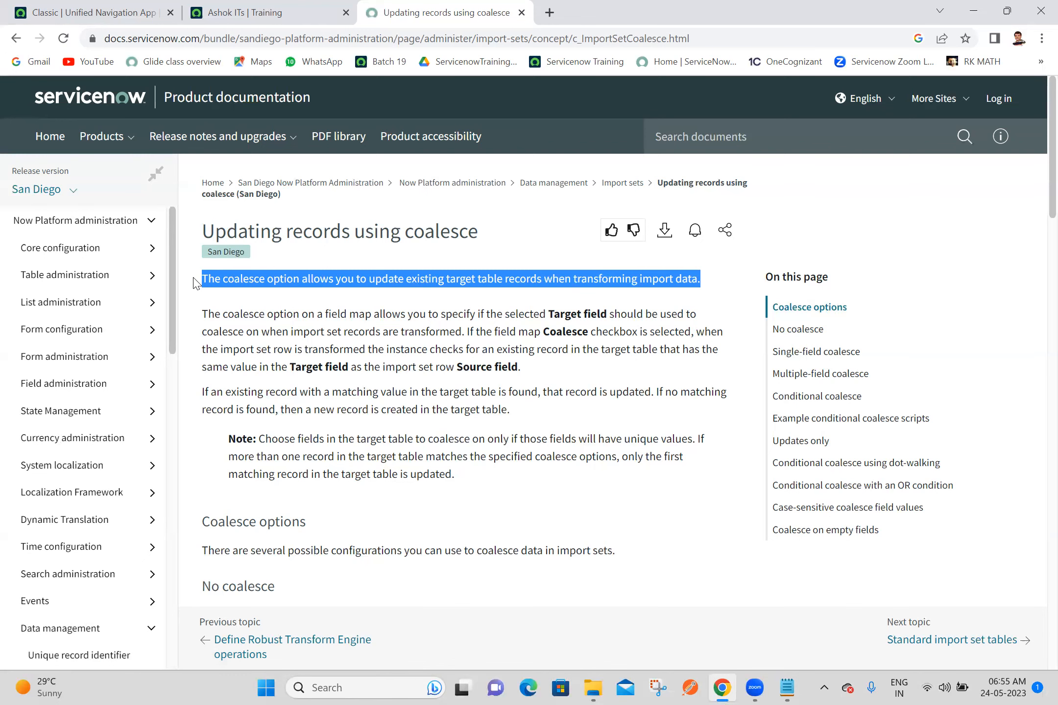
click(788, 688)
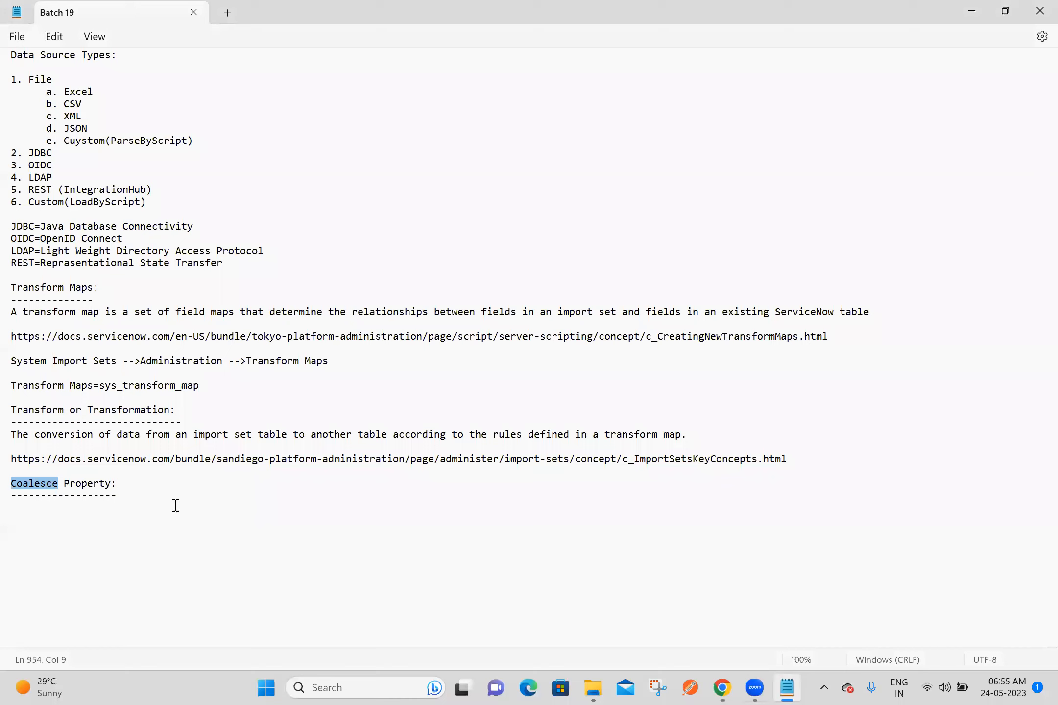
click(107, 505)
key(ctrl+v)
key(Return)
key(Return)
key(ctrl+s)
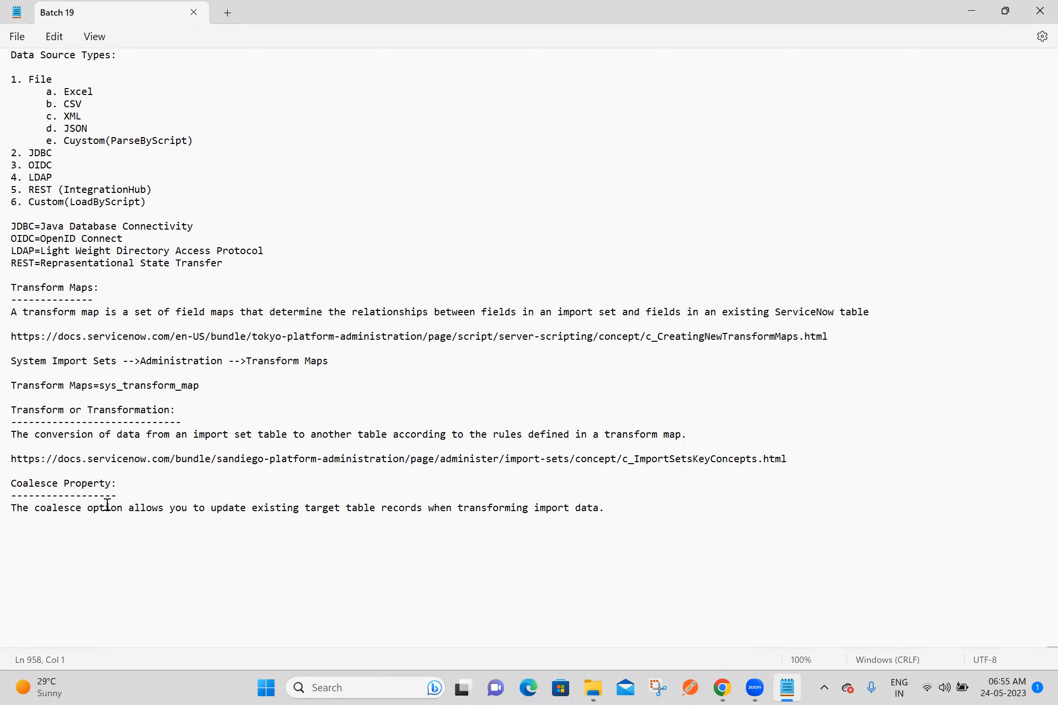
Step: Copy the coalesce documentation page's URL into the Batch 19 notes below the definition, add blank lines after it and save
click(723, 687)
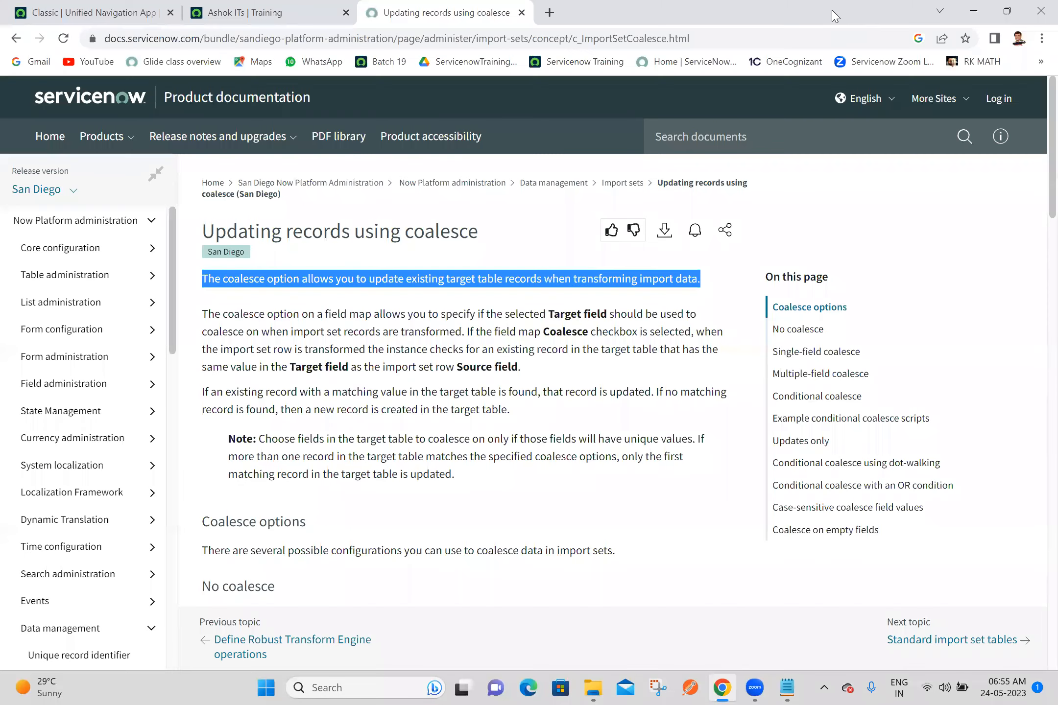
click(810, 43)
key(ctrl+c)
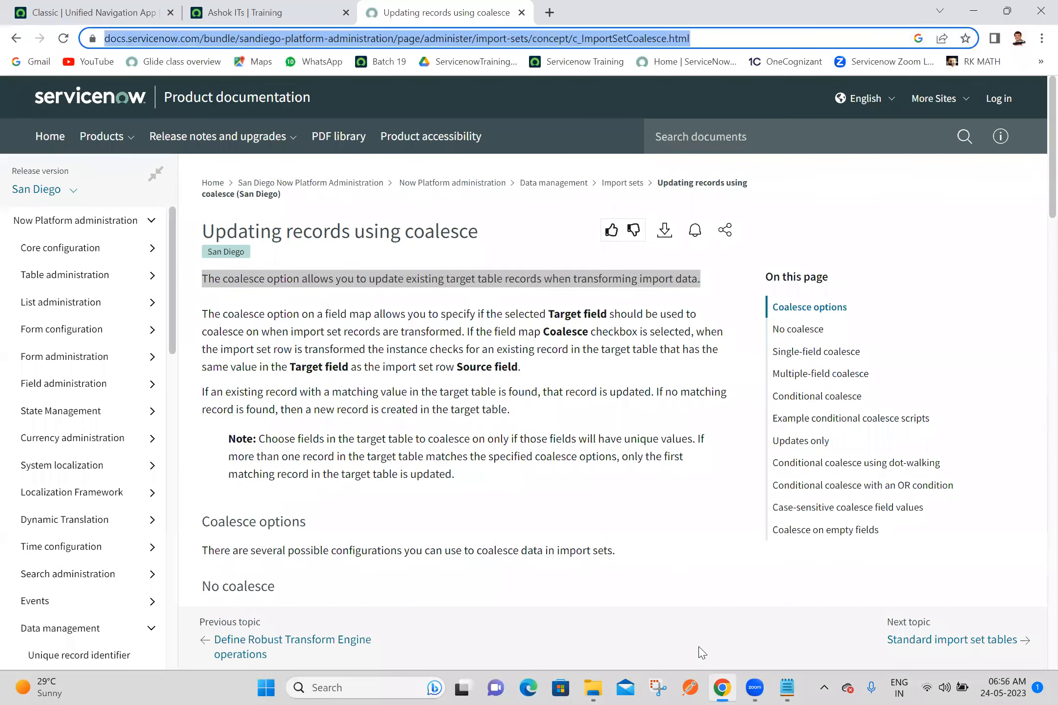
click(787, 687)
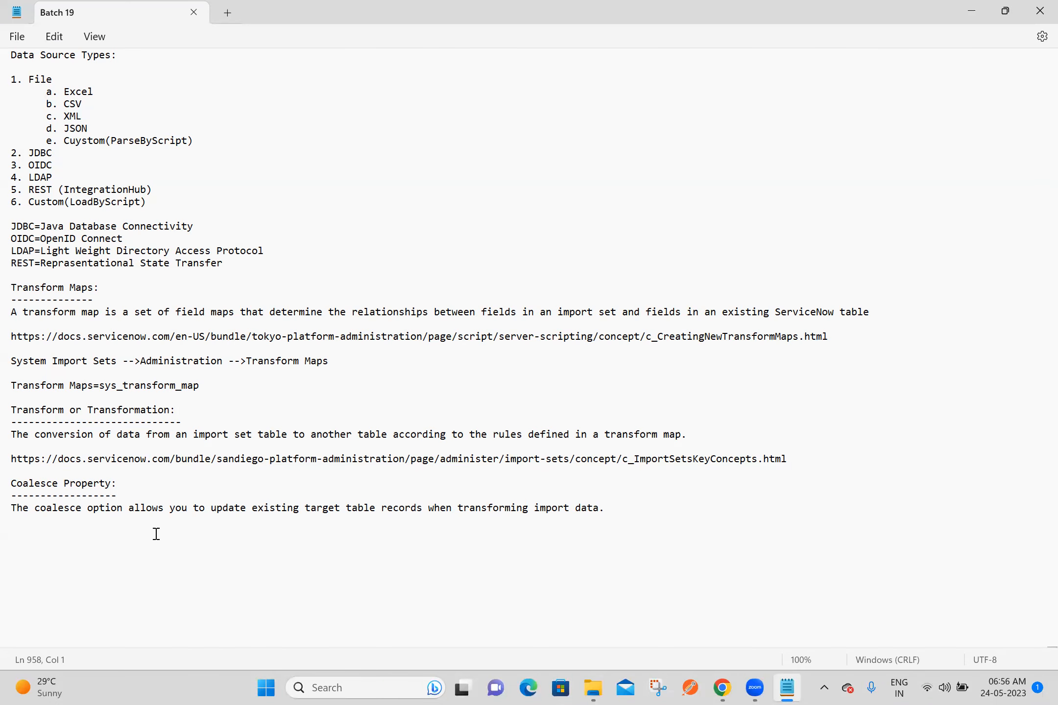
key(ctrl+v)
key(Return)
key(Return)
key(Return)
key(Return)
key(Return)
key(Return)
key(Return)
key(Return)
key(Return)
key(Return)
key(Return)
key(Return)
key(Return)
key(Return)
key(Return)
key(Return)
key(Return)
key(Return)
key(Return)
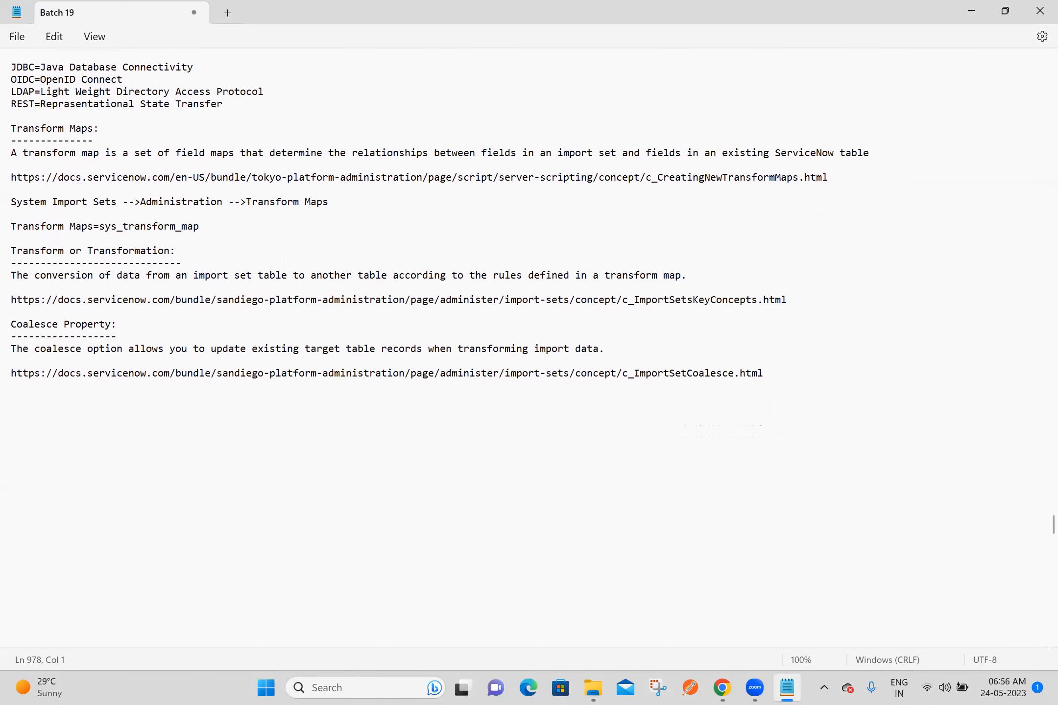
key(ctrl+s)
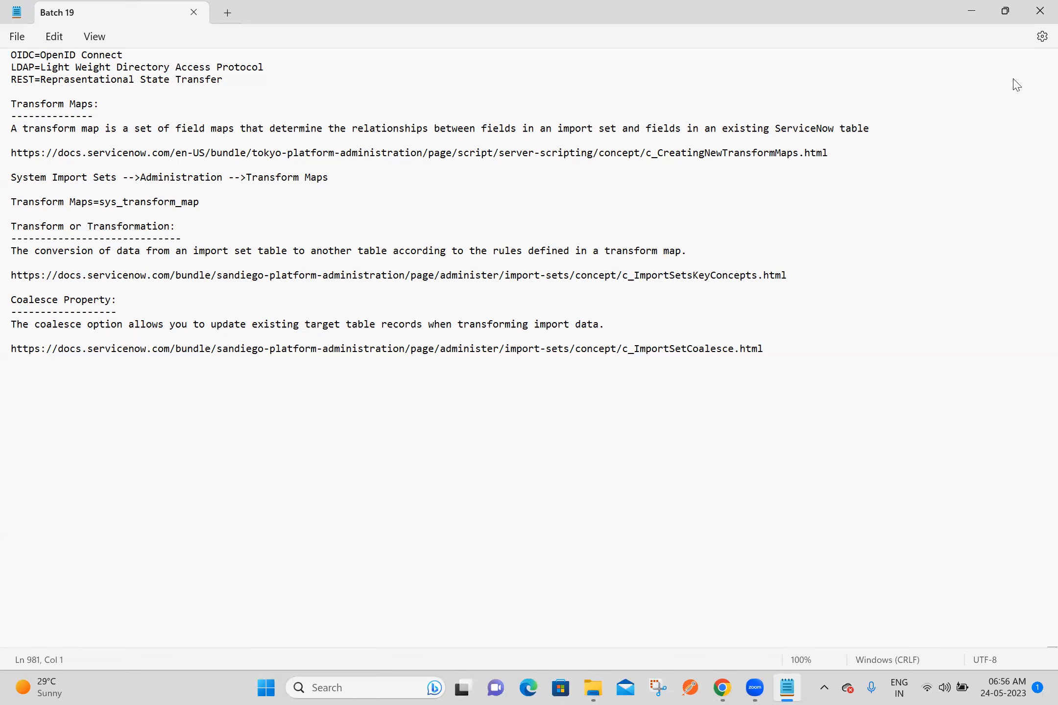
Step: Review the coalesce options on the documentation page and add a "Coalesce Options" line below the URL in the Batch 19 notes
key(alt+Tab)
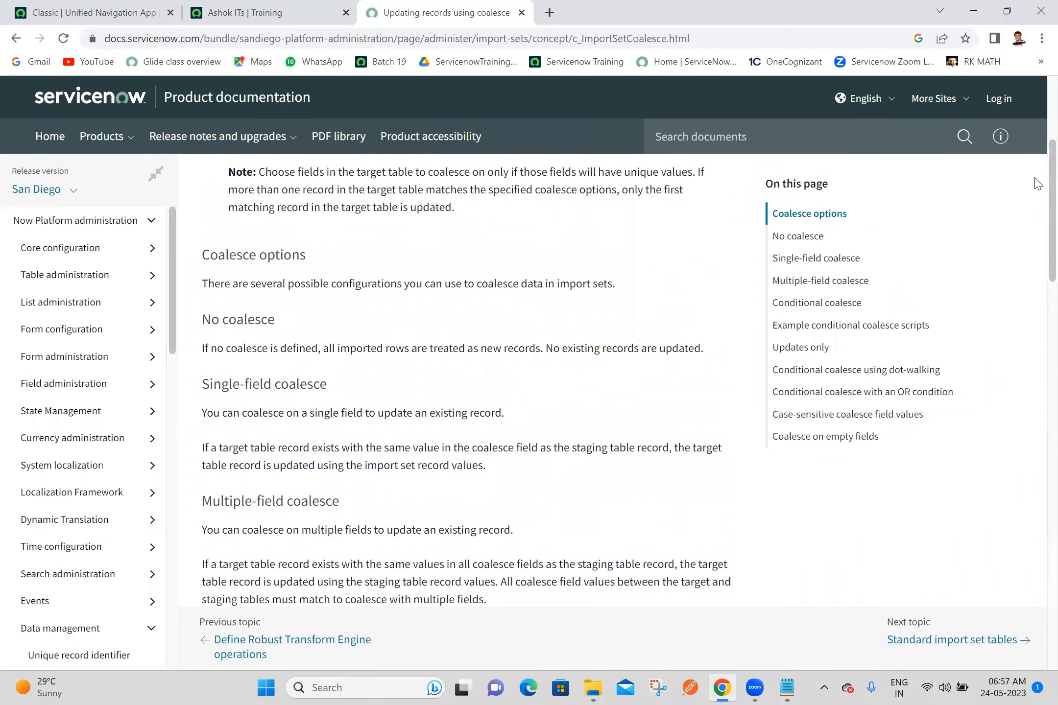
scroll(1037, 196, down, 2)
drag(1037, 206, 1034, 122)
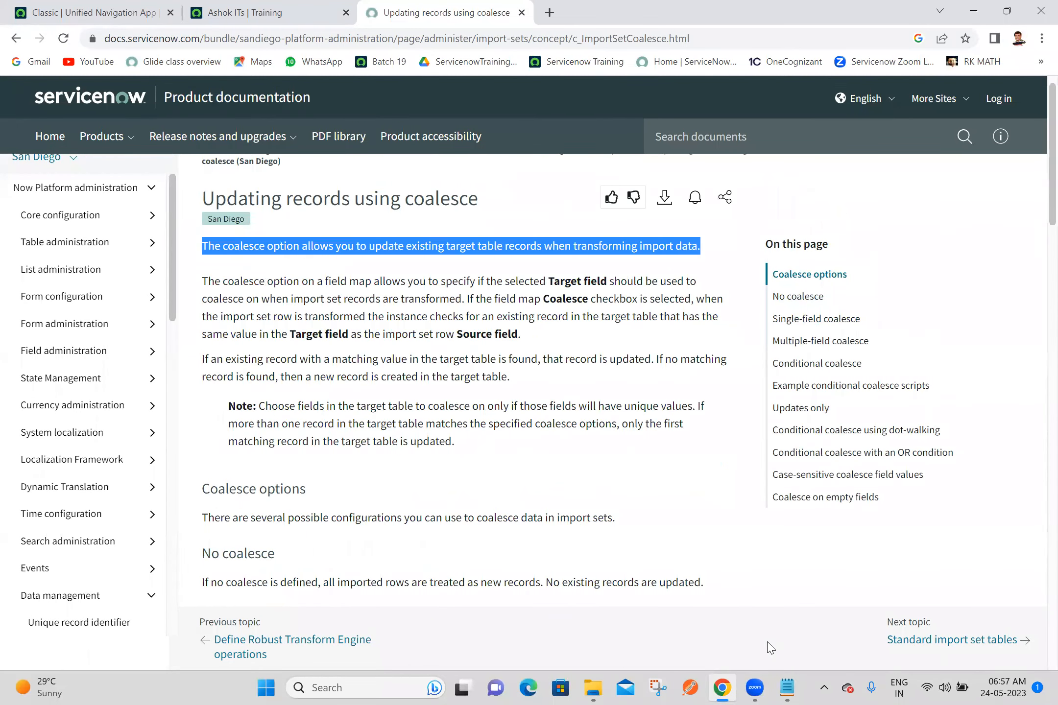
click(787, 687)
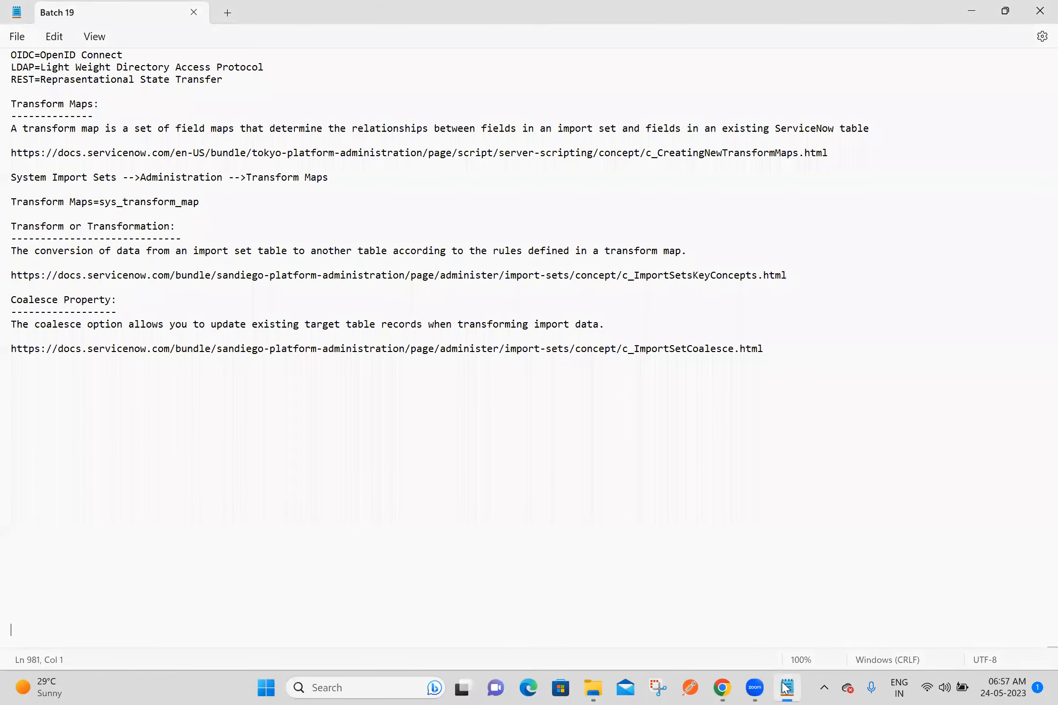
click(112, 372)
drag(58, 299, 13, 303)
key(ctrl+c)
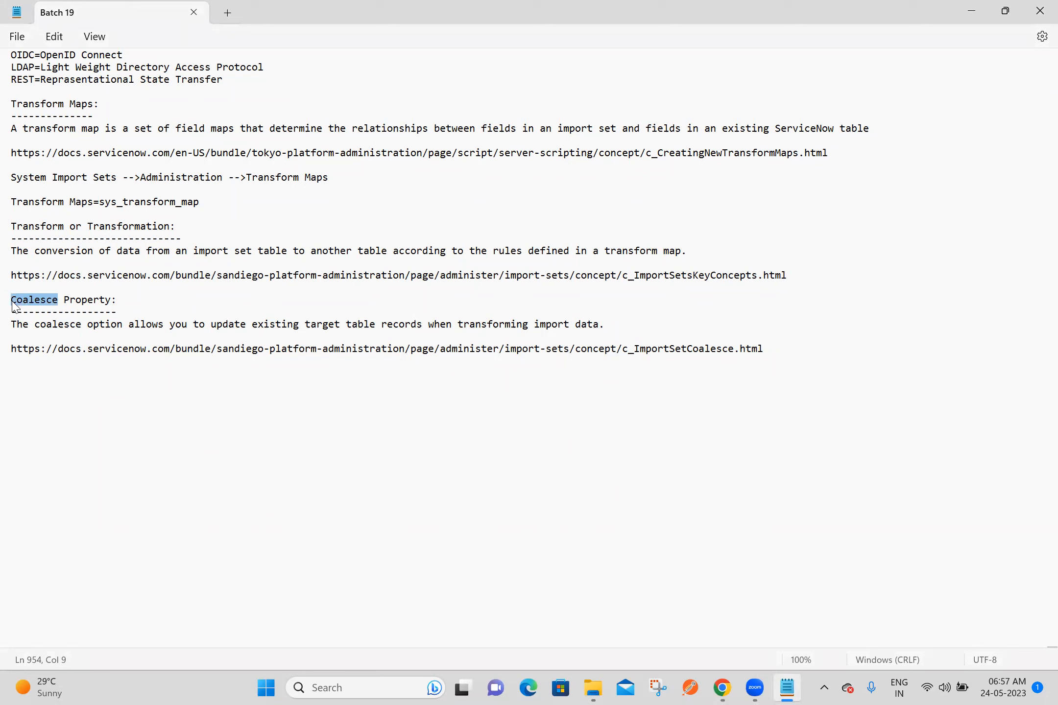
click(31, 371)
key(ctrl+v)
text(Options)
key(Return)
key(Return)
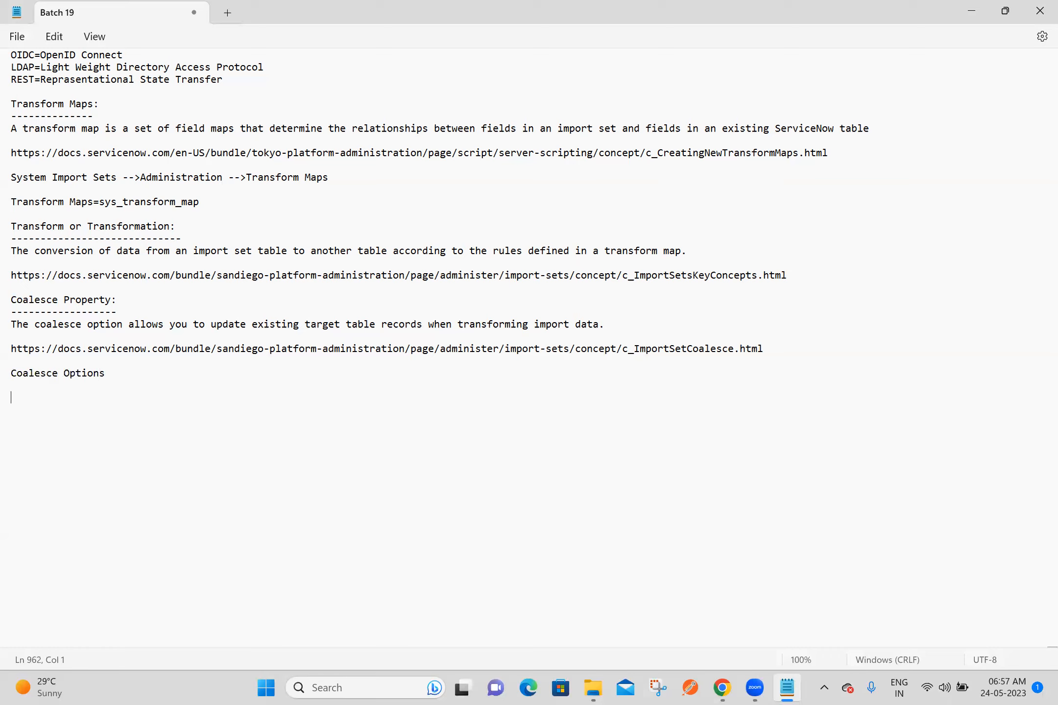
Step: List the first three options under Coalesce Options: "1. No Coalesce", "2. Single Field Coalesce" and "3. Multi Field Coalesce"
text(1. No )
text(Coalesce )
text(2. )
text(Single F)
text(ield )
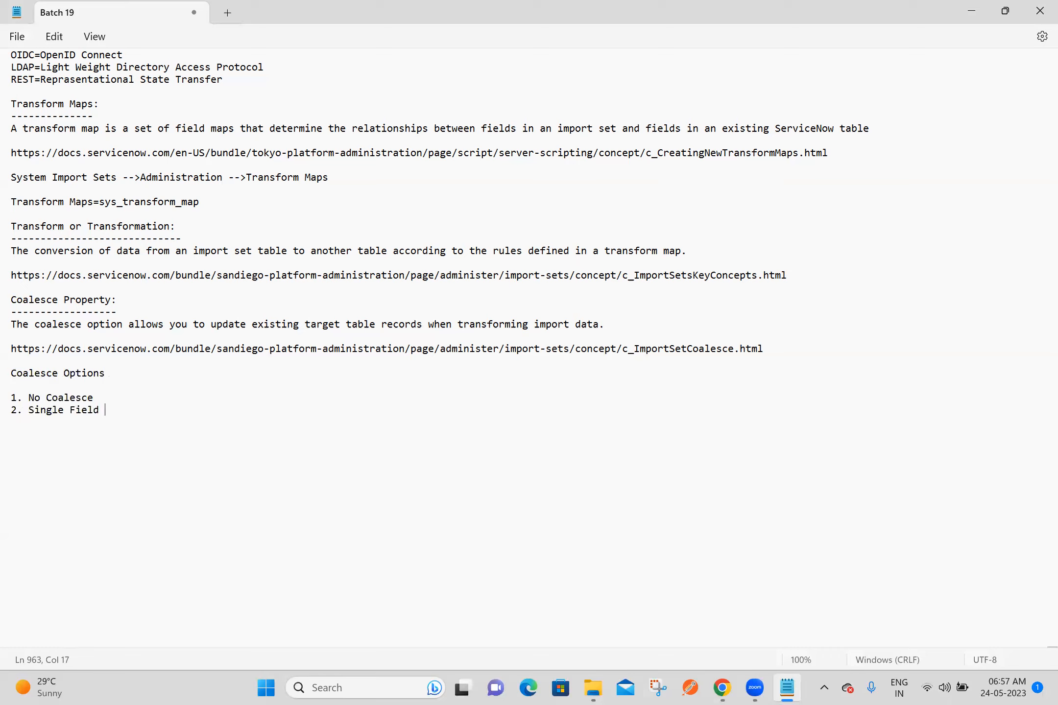
text(Coalesce)
key(Return)
text(3. Multi Field Coalesce)
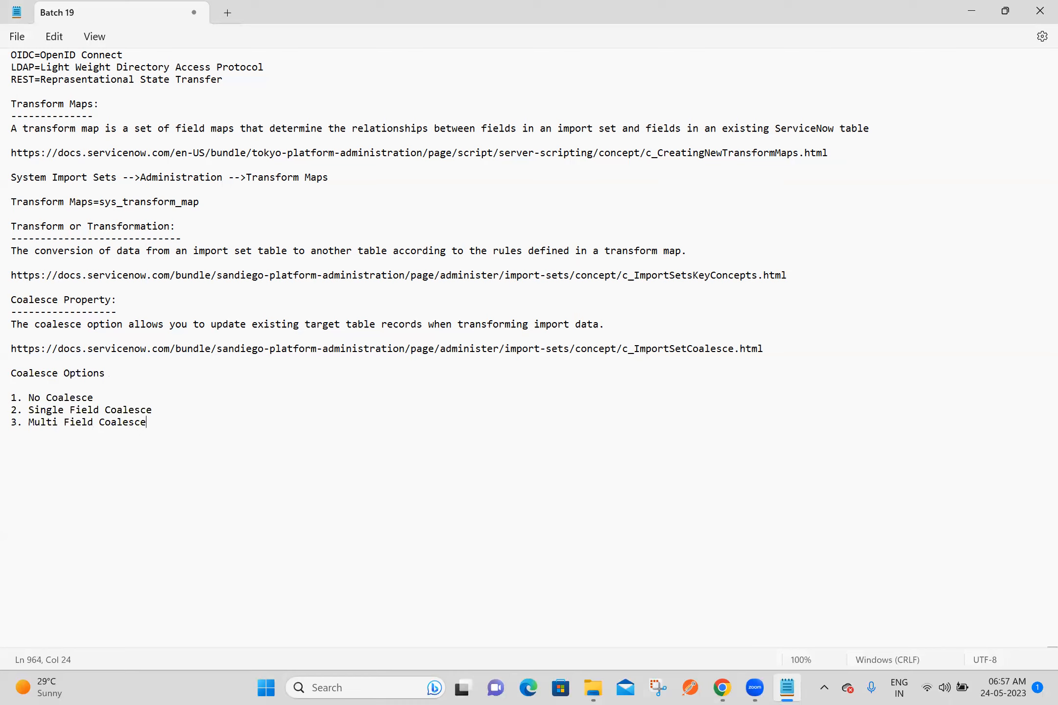
Step: Add the list items "4. Conditional Coalesce" and "5. Conditional Coalesce using Dot Walking"
key(Return)
text(4. Conditional Coalesce)
key(Return)
text(5.)
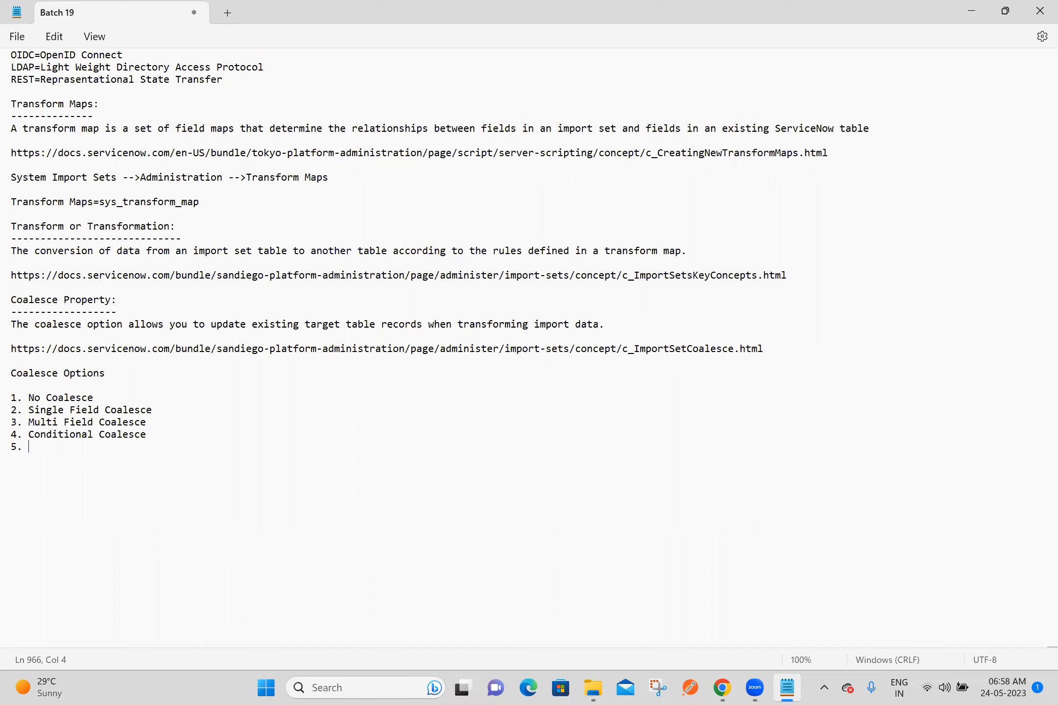
text(Conditional Coalesce usin)
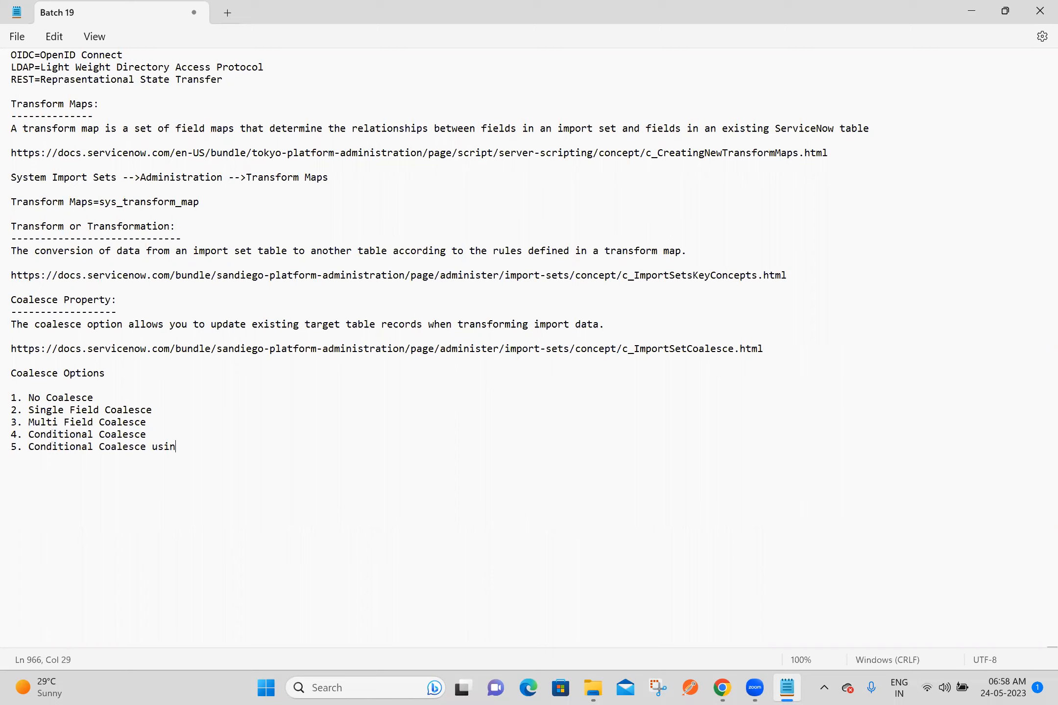
text(g Dot Walking)
Step: Add the list item "6. Conditional Coalesce with an OR condition" to the Coalesce Options
key(Return)
text(6. Co)
text(nditional C)
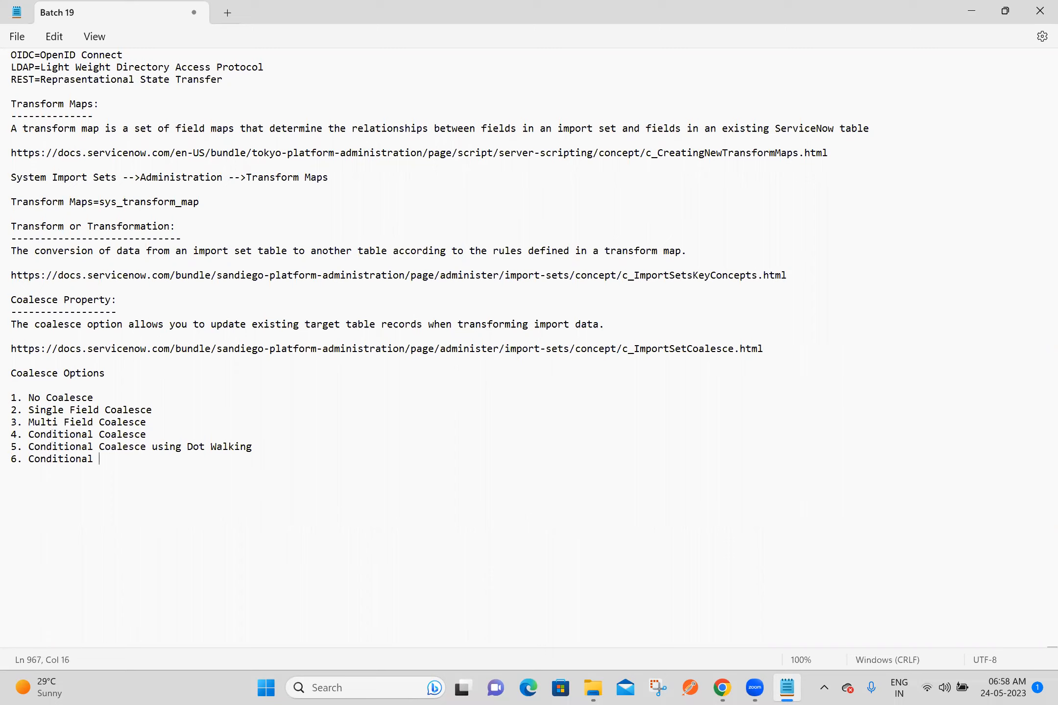
text(oalesce with an OR condition)
Step: Add the list item "7. case sensitive Coalesce field values" to the Coalesce Options
key(Return)
text(7. )
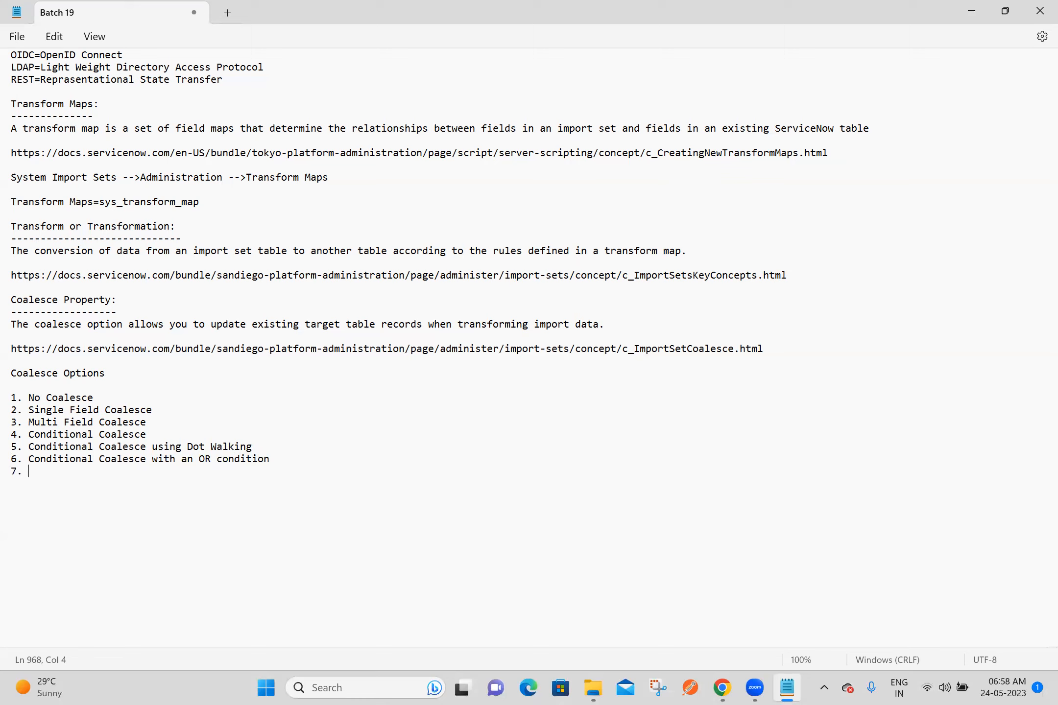
text(case sensitive Coalesce)
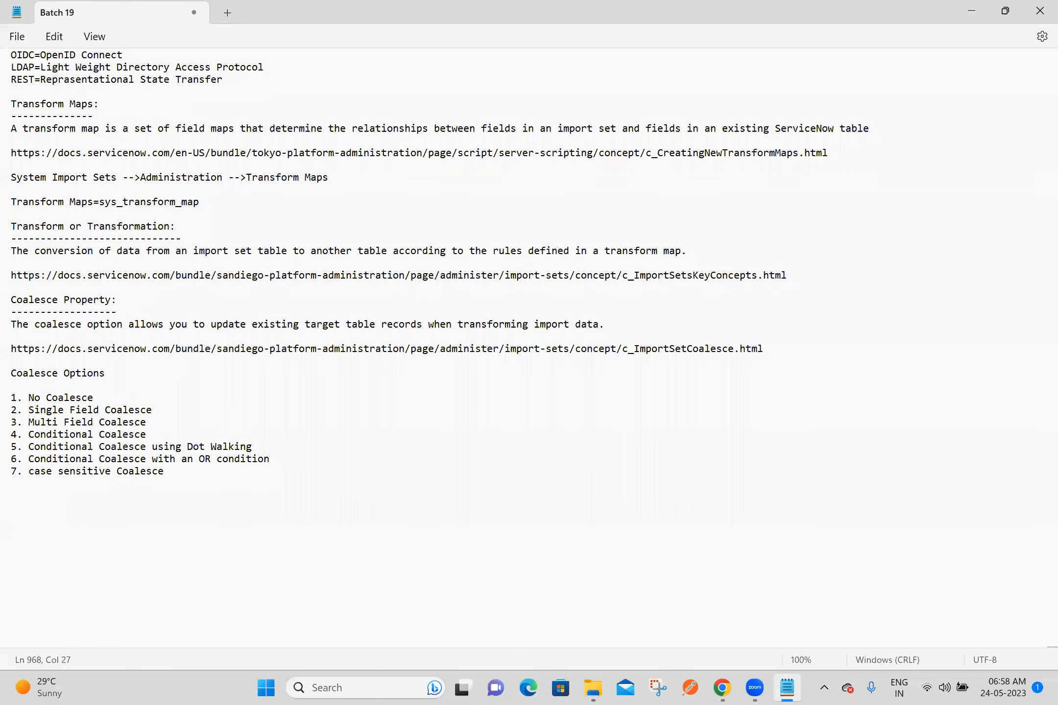
text( field values)
Step: Add the list item "8. Coalesce on empty fields", leave blank lines after it and save the notes
key(Return)
text(8. Coalesce on empty fields)
key(Return)
key(Return)
key(Return)
key(ctrl+s)
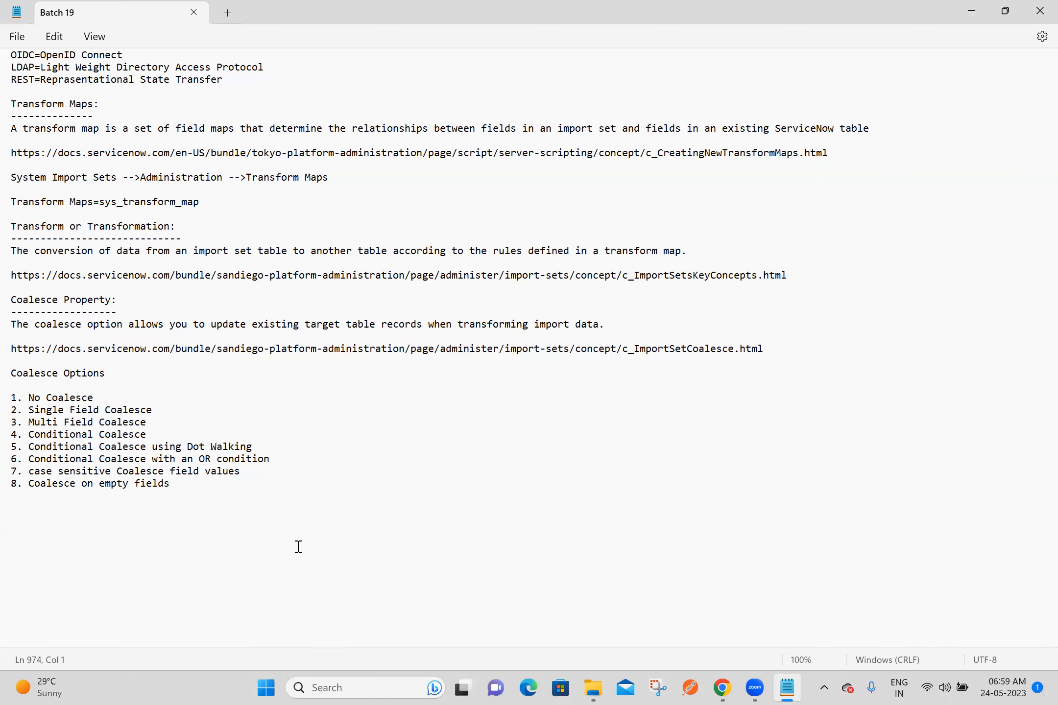
Step: Return to the ServiceNow home page in Chrome, close the other browser tabs and open the Ashok ITs list in a new tab
click(723, 688)
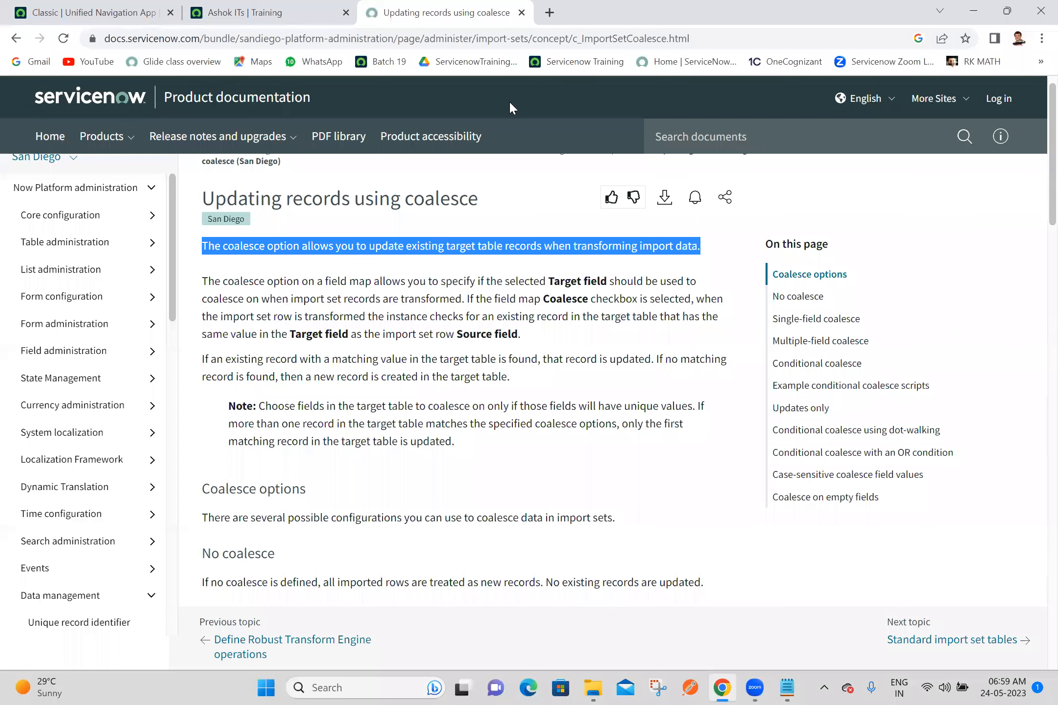
click(93, 12)
right_click(93, 12)
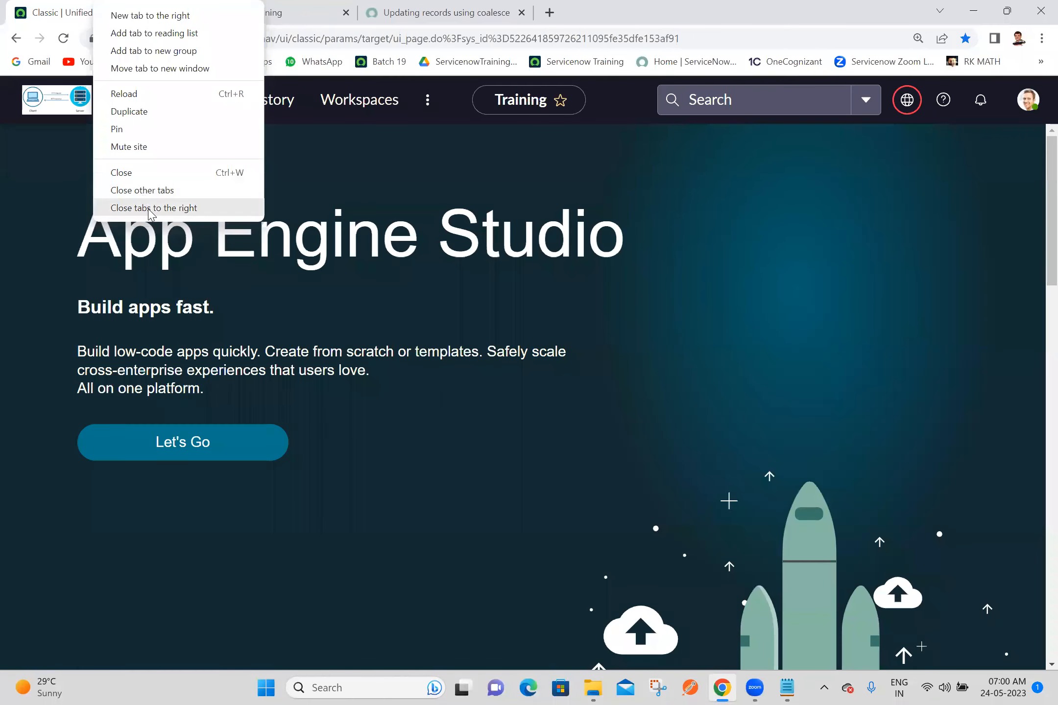
click(142, 207)
click(129, 101)
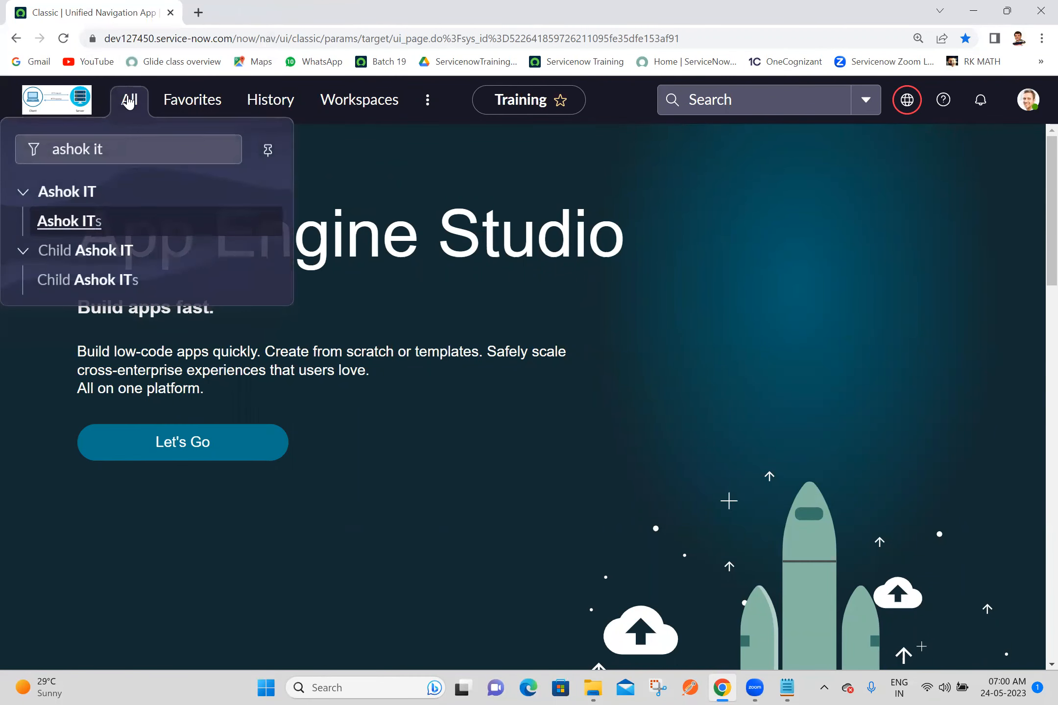
middle_click(91, 226)
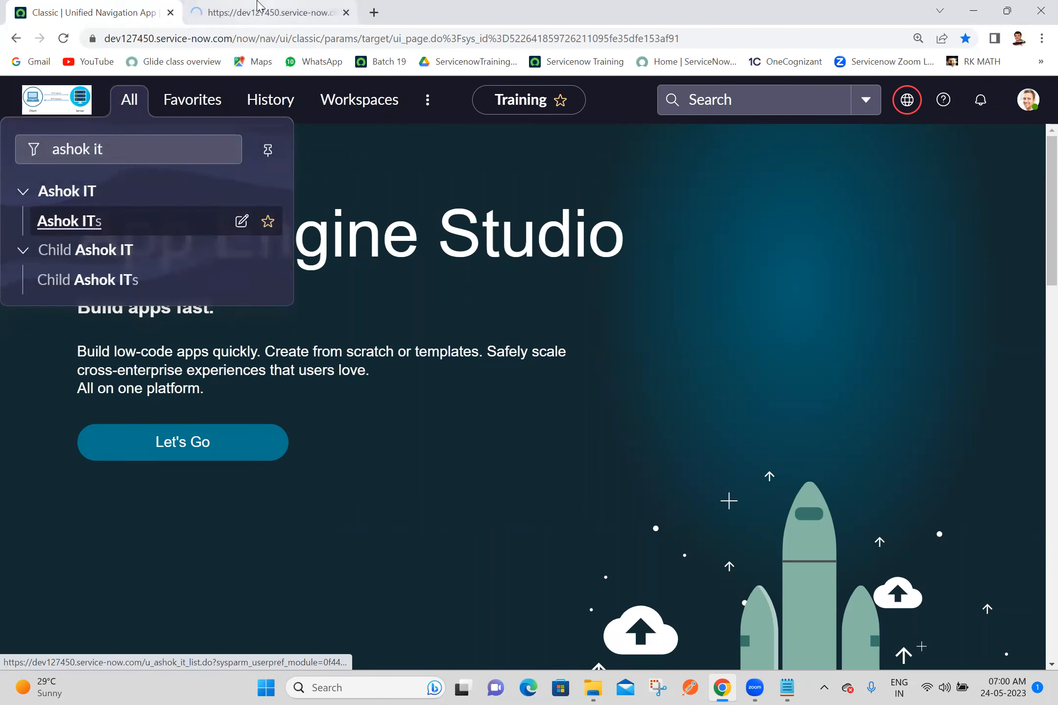
click(258, 7)
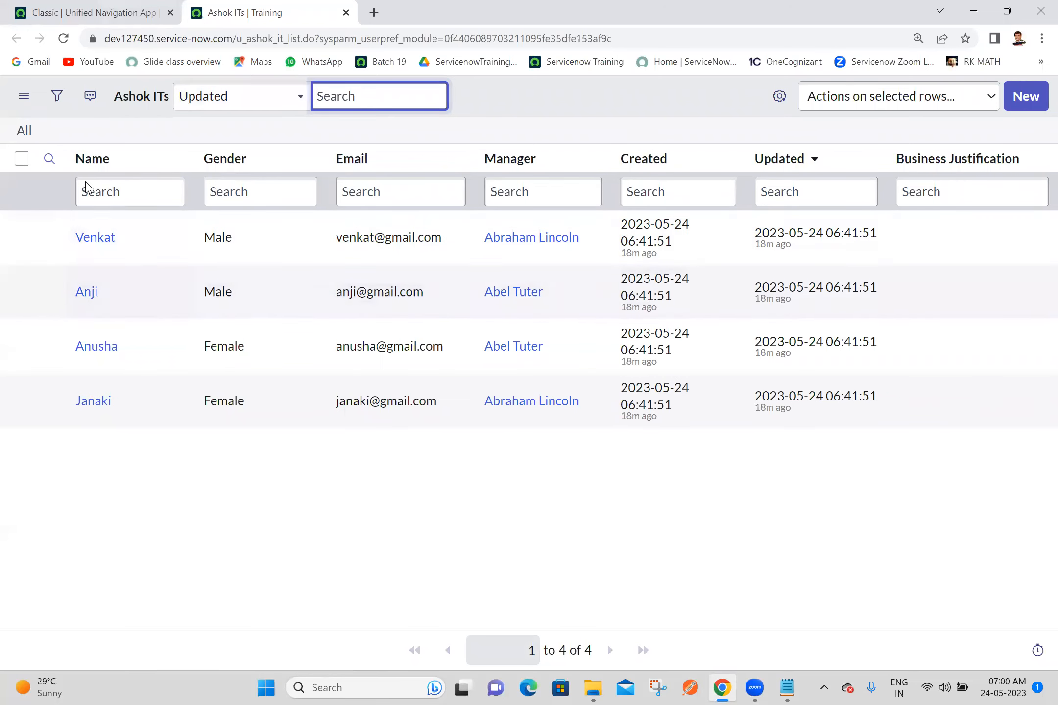
Step: Search the application navigator for "data source" and open the System Import Sets Data Sources list in a new tab
click(112, 10)
click(129, 100)
triple_click(138, 155)
text(s)
key(BackSpace)
text(da)
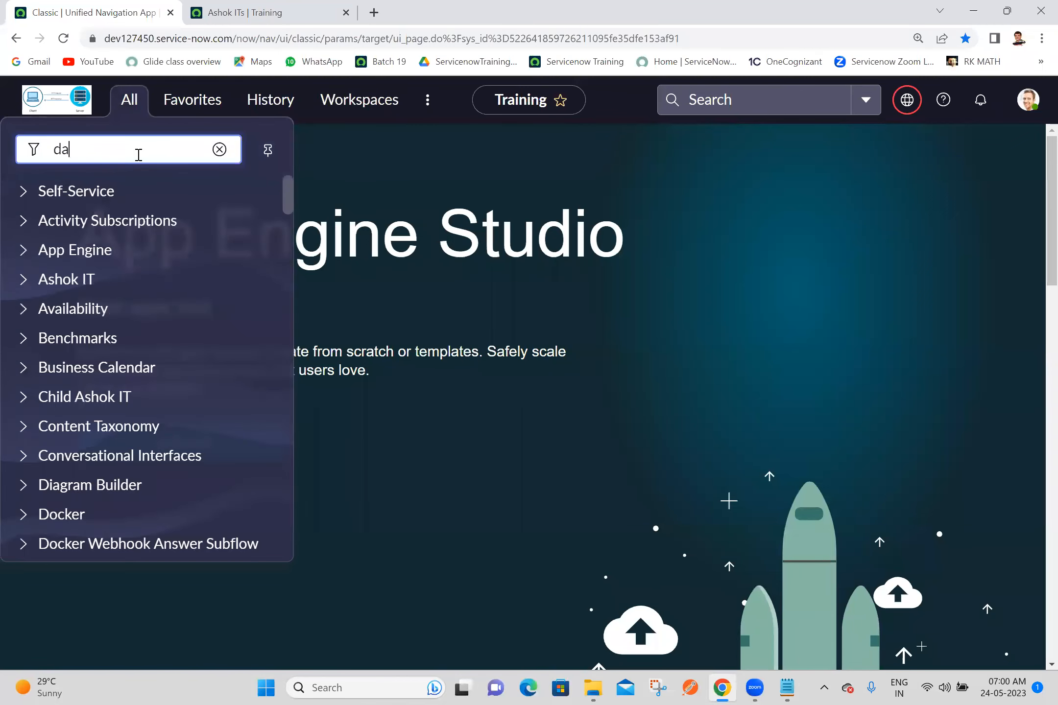
text(ta source)
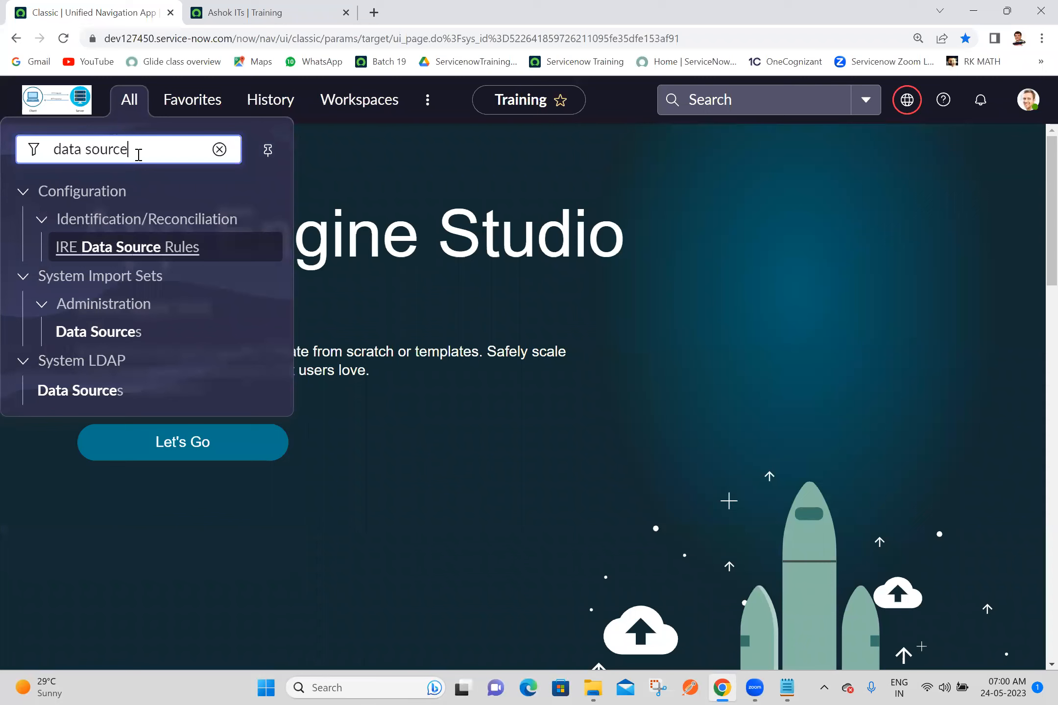
middle_click(93, 343)
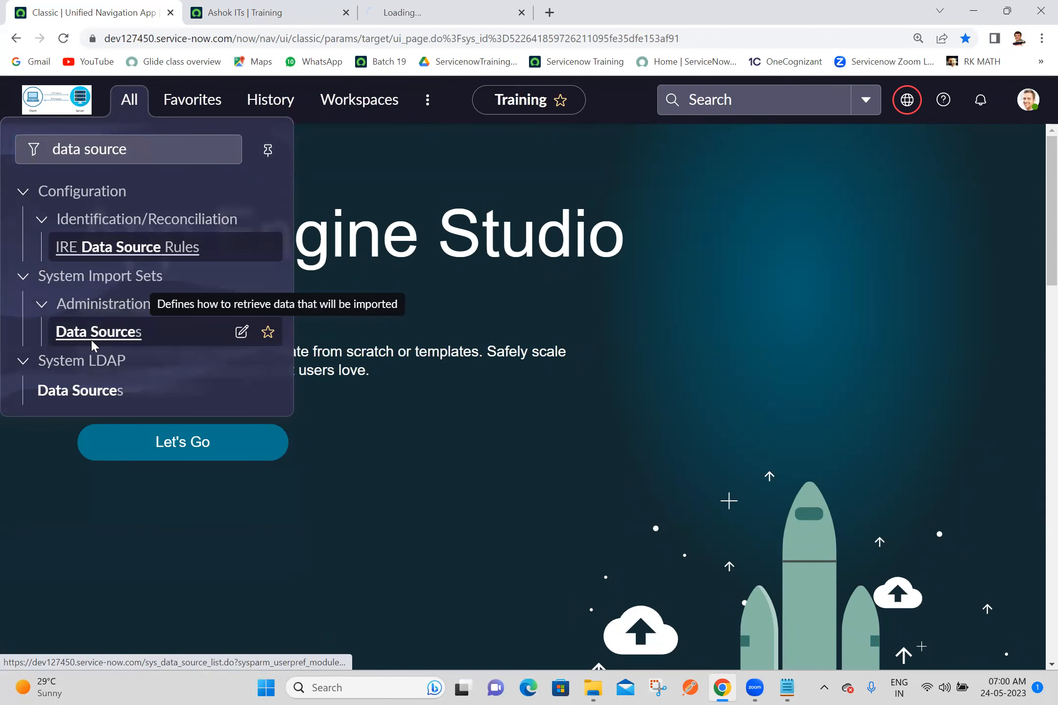
click(441, 12)
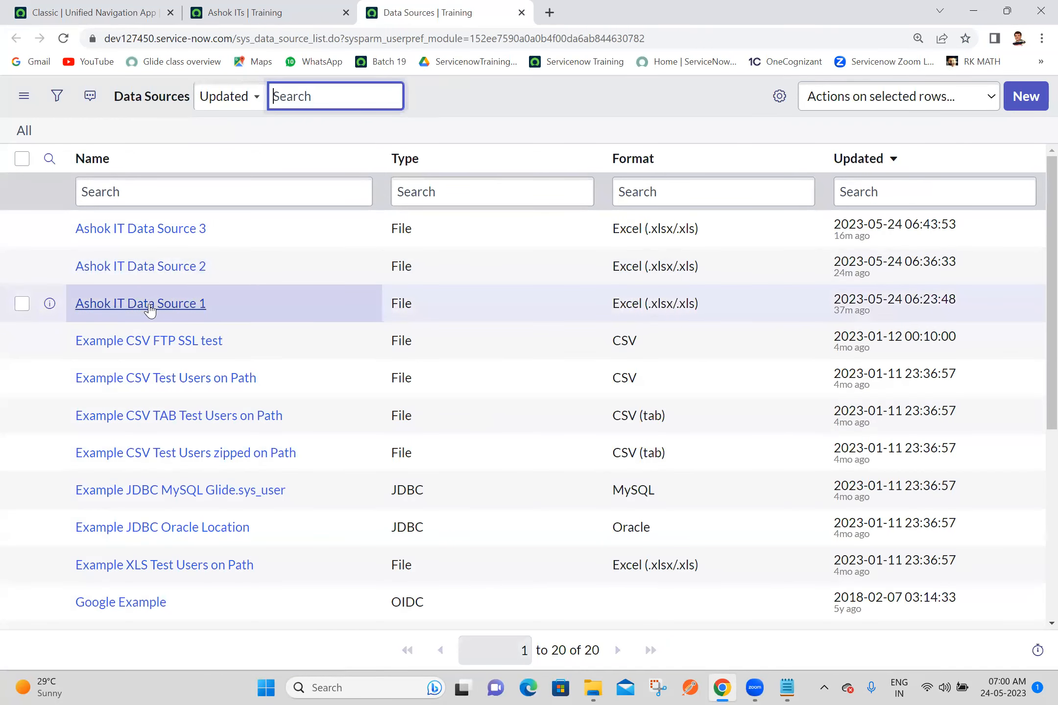
Step: Open the Ashok IT Data Source 1 record in a new tab
middle_click(150, 307)
click(592, 10)
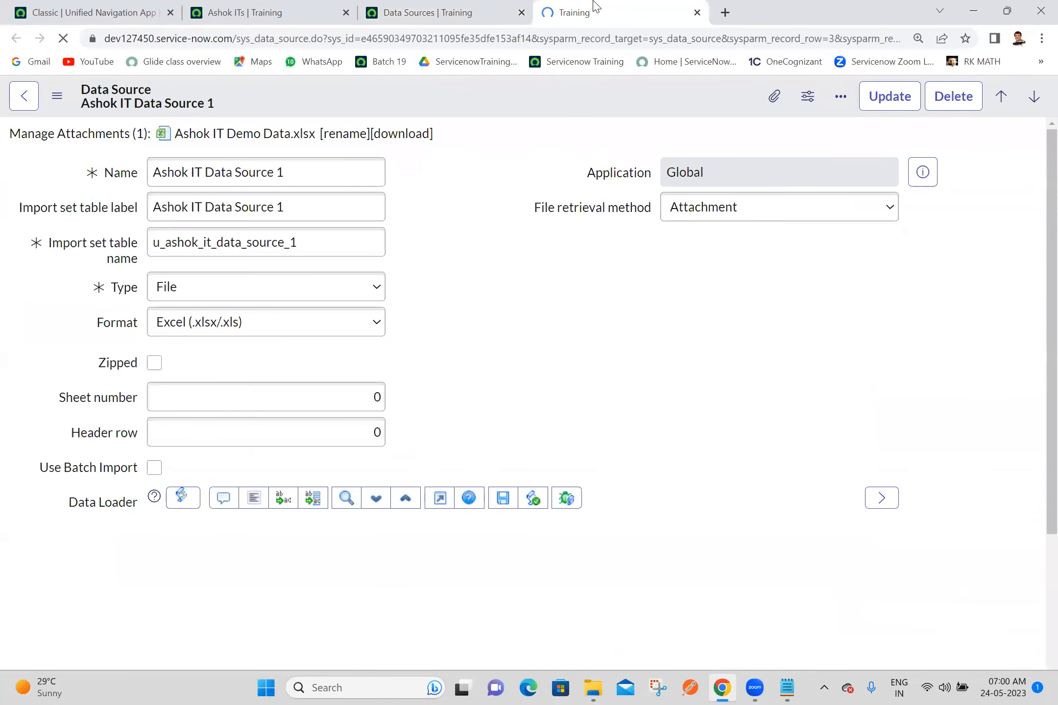
click(470, 277)
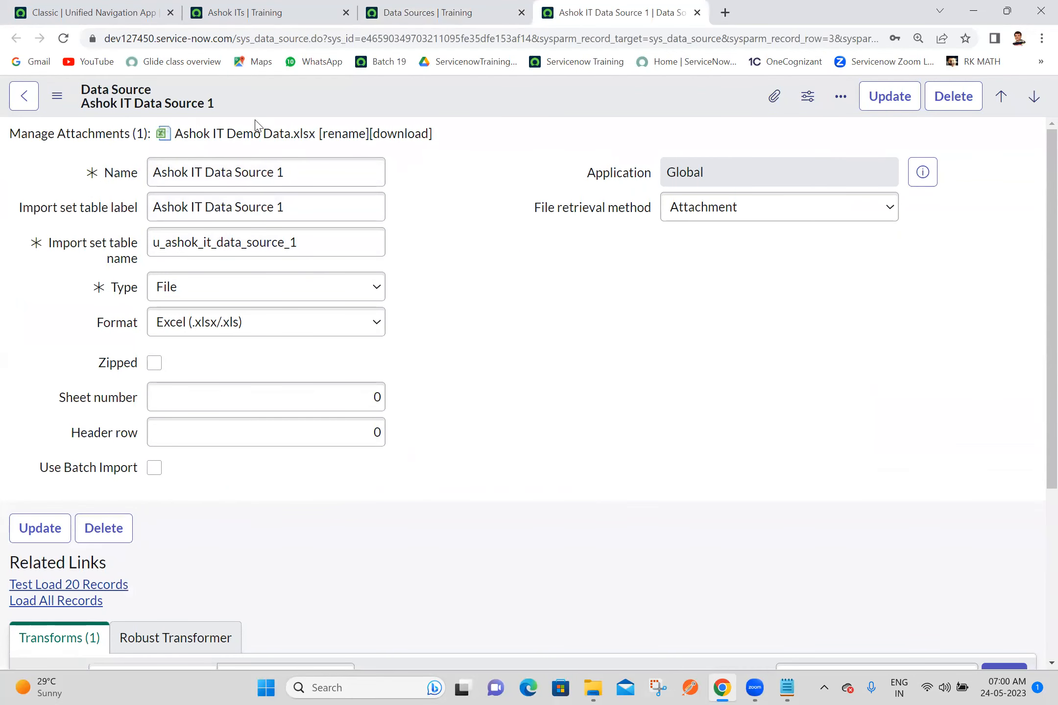
Step: Open Ashok IT Transform Map 1 in a new tab and load all records of Ashok IT Data Source 1
drag(1050, 441, 1050, 618)
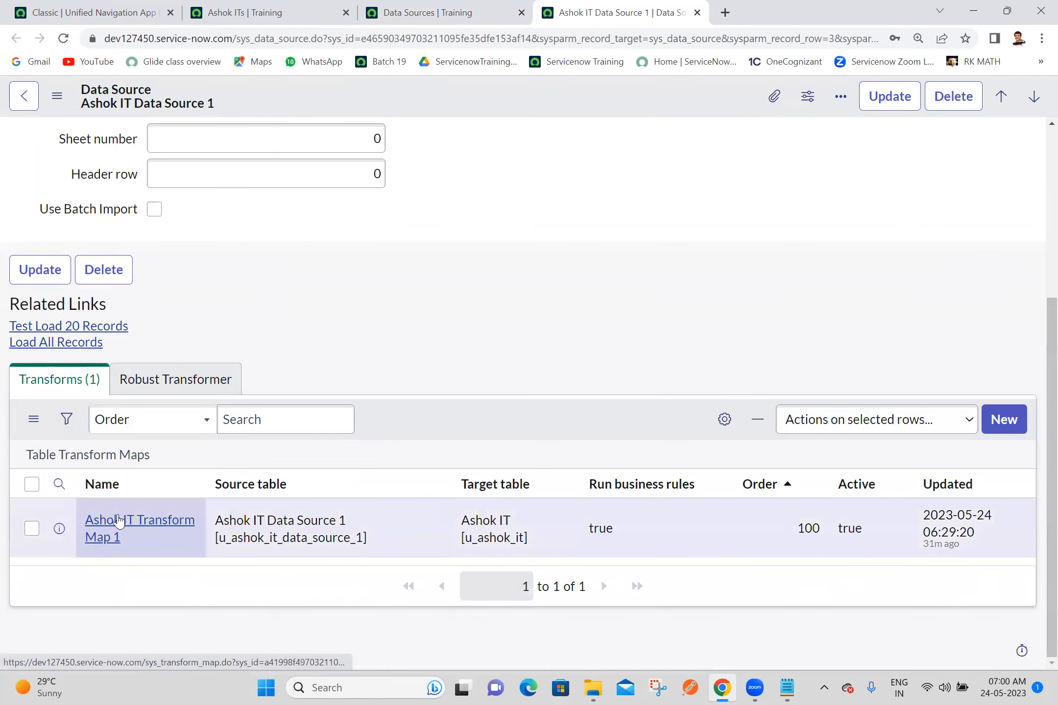
ctrl+click(99, 518)
click(730, 6)
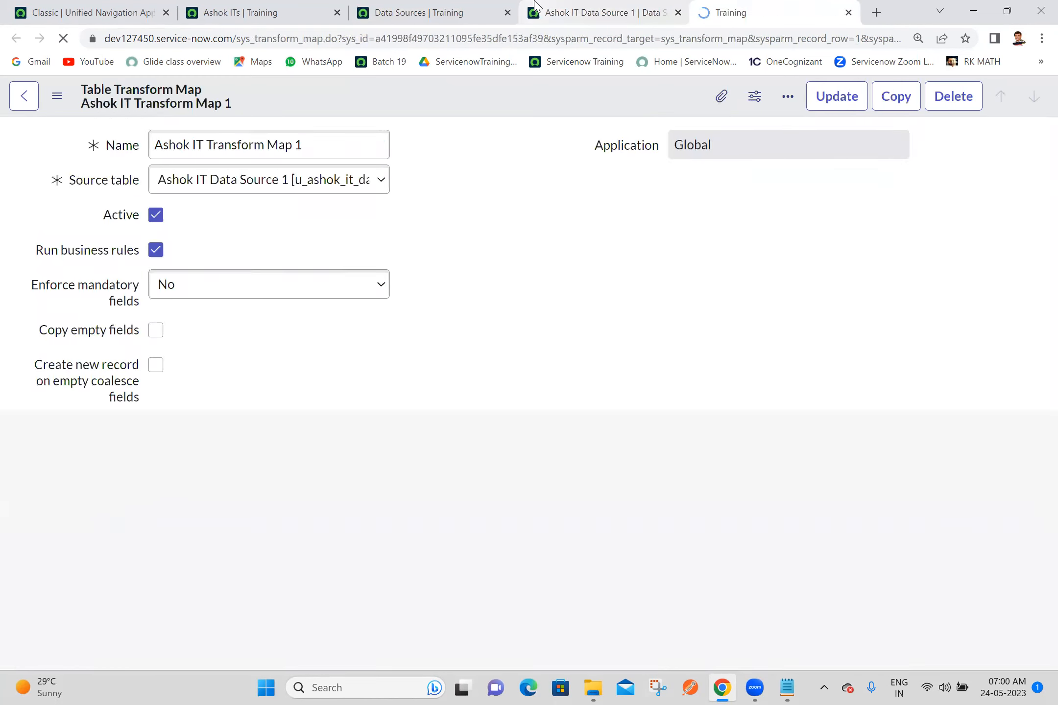
click(535, 5)
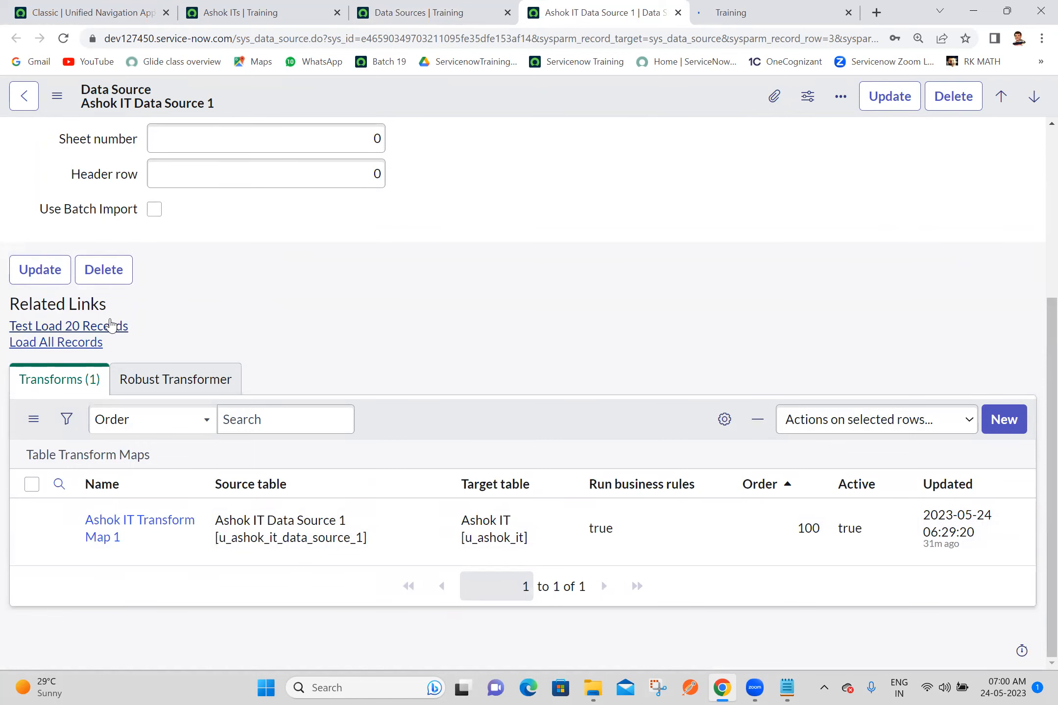
click(30, 343)
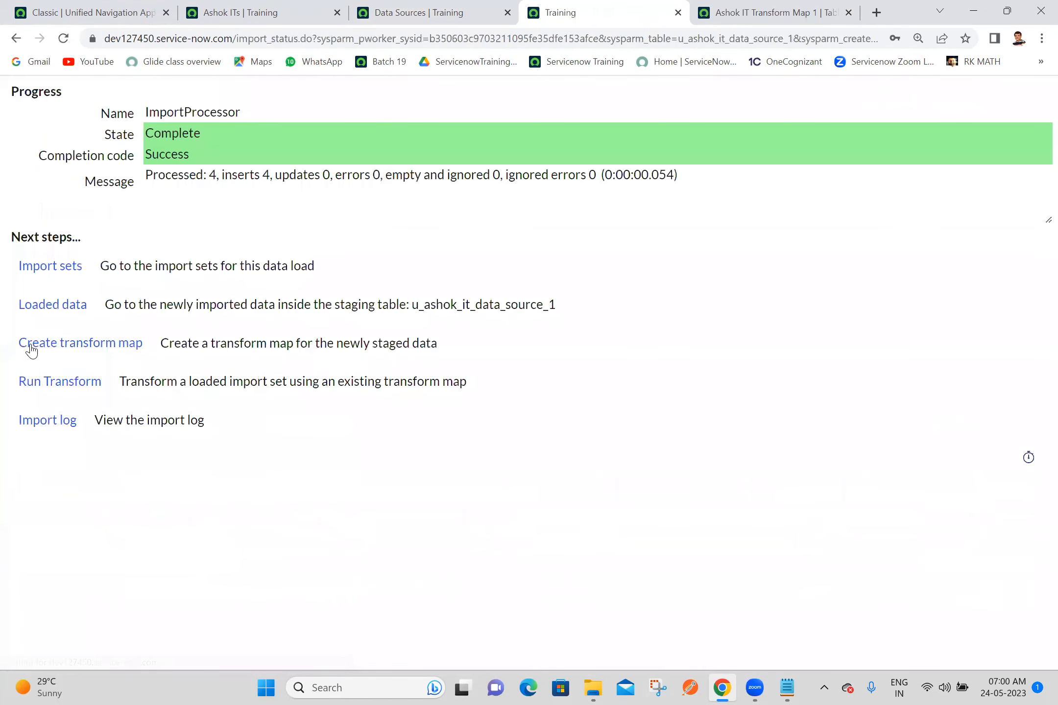
Step: Set Coalesce to true for the u_name field map of Ashok IT Transform Map 1
click(740, 20)
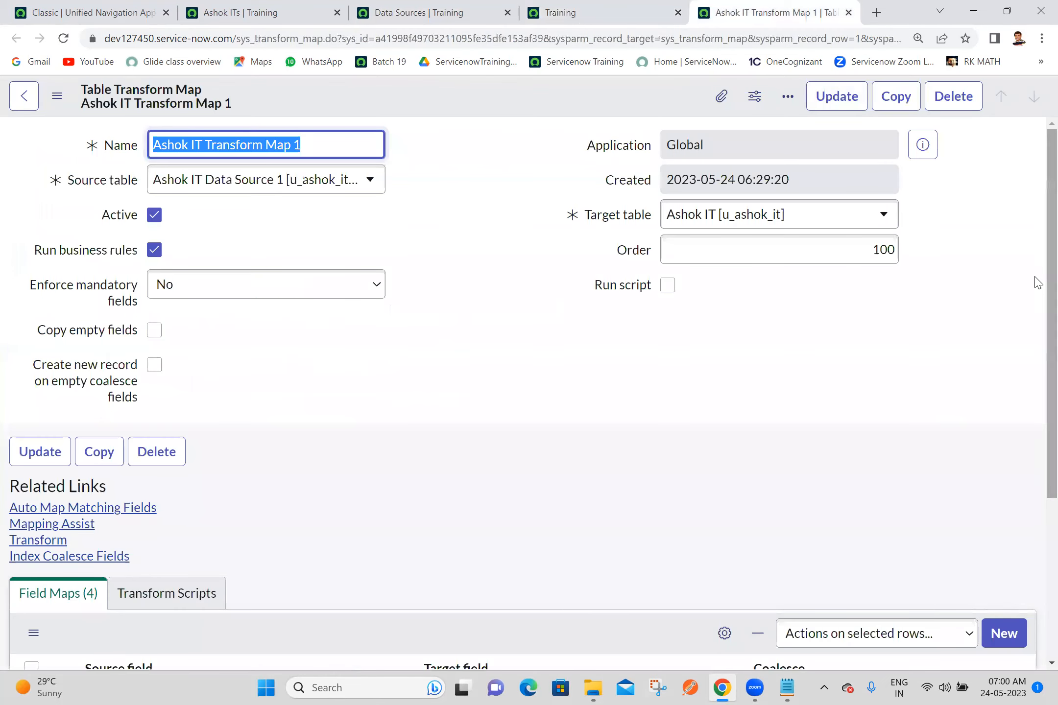
scroll(1038, 298, down, 5)
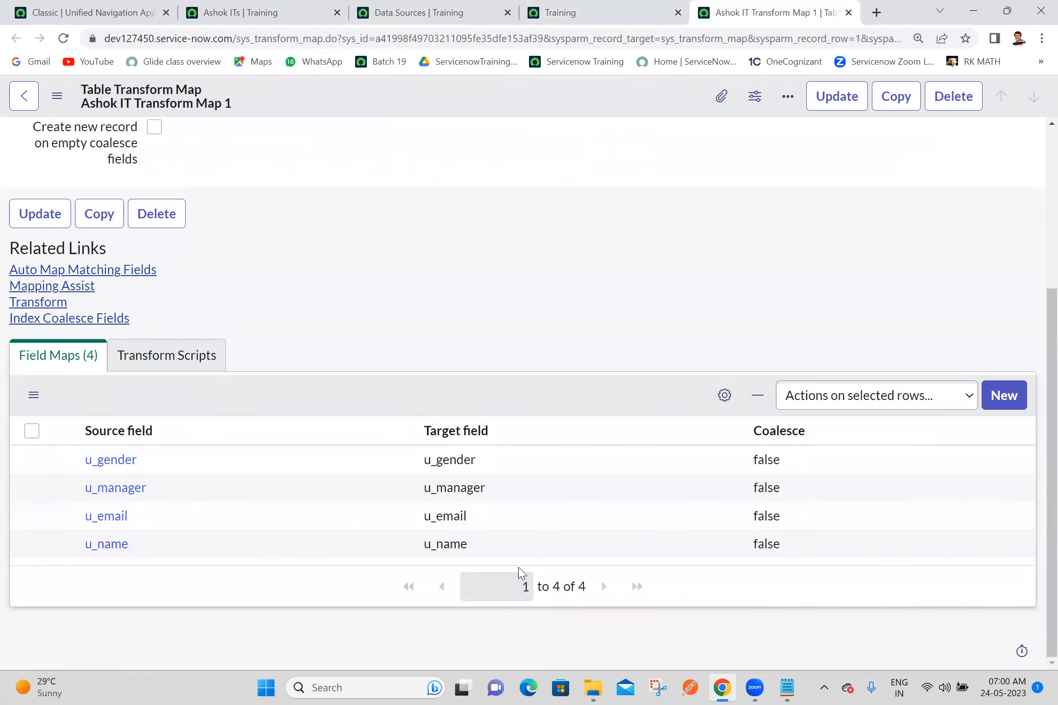
click(835, 543)
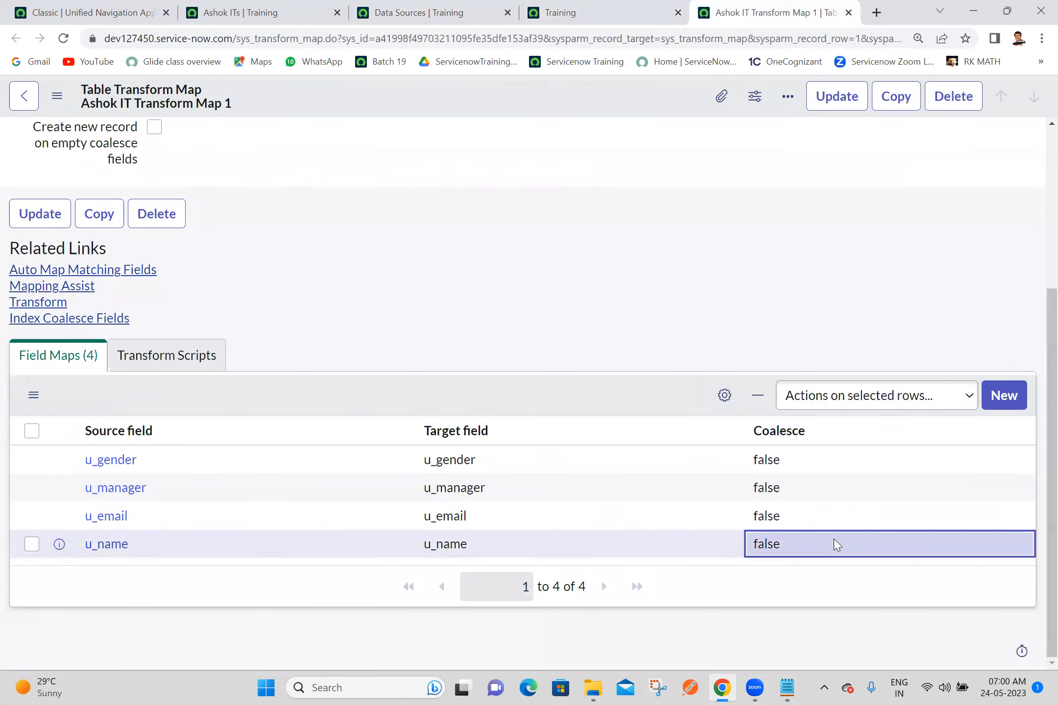
double_click(767, 549)
click(767, 551)
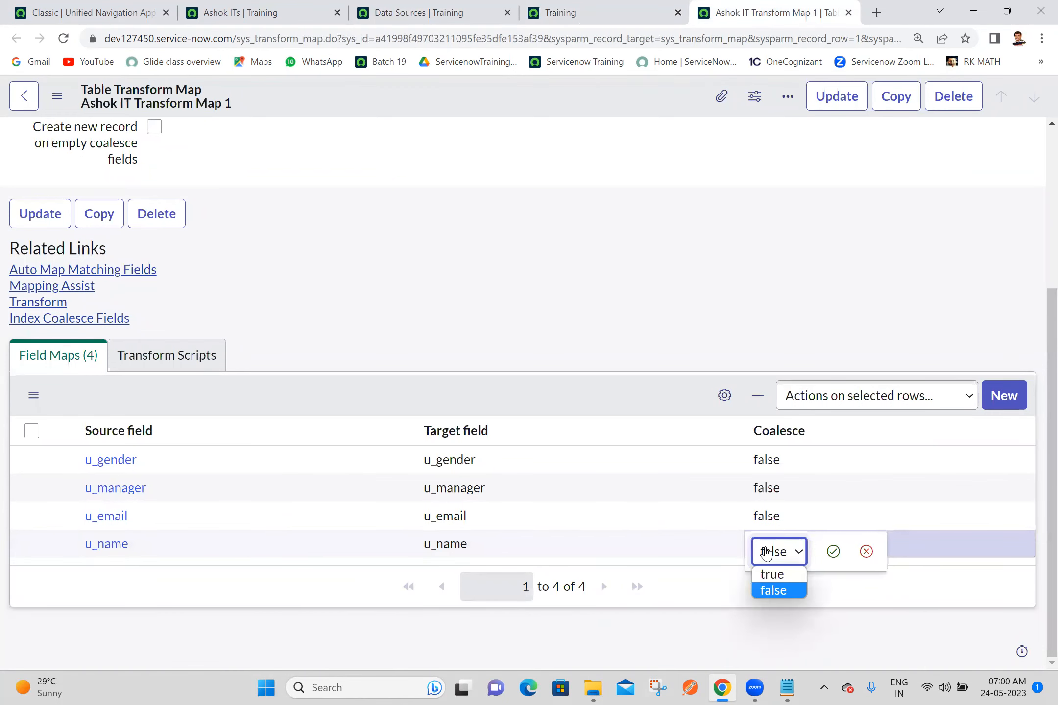
click(773, 569)
click(832, 552)
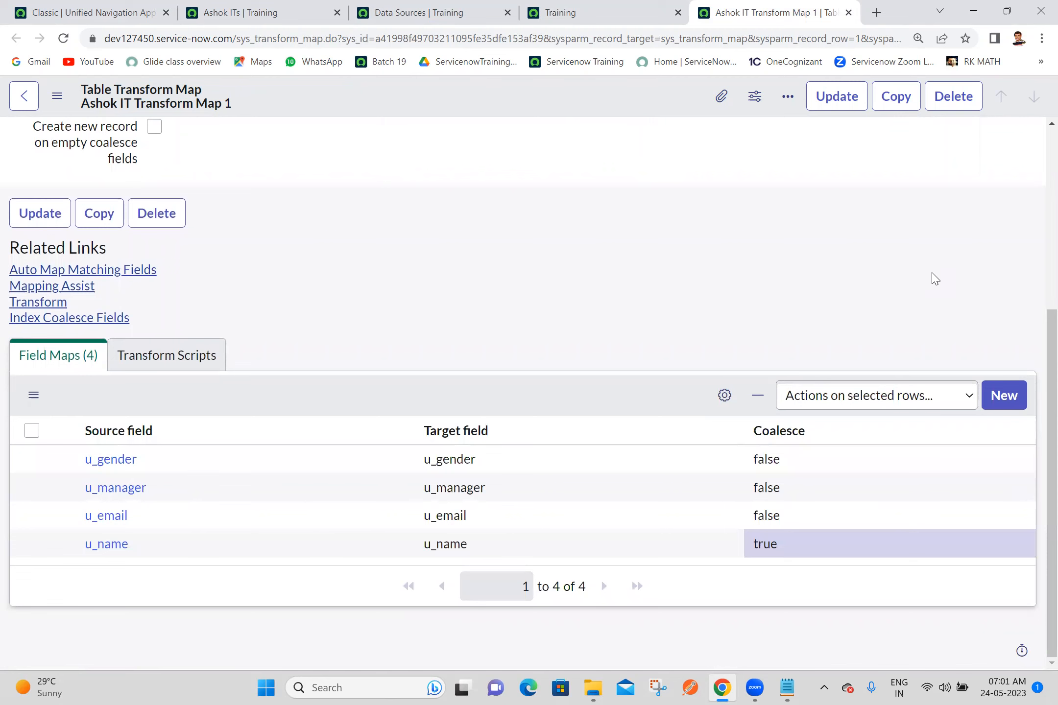
scroll(1035, 189, up, 5)
scroll(1034, 487, down, 5)
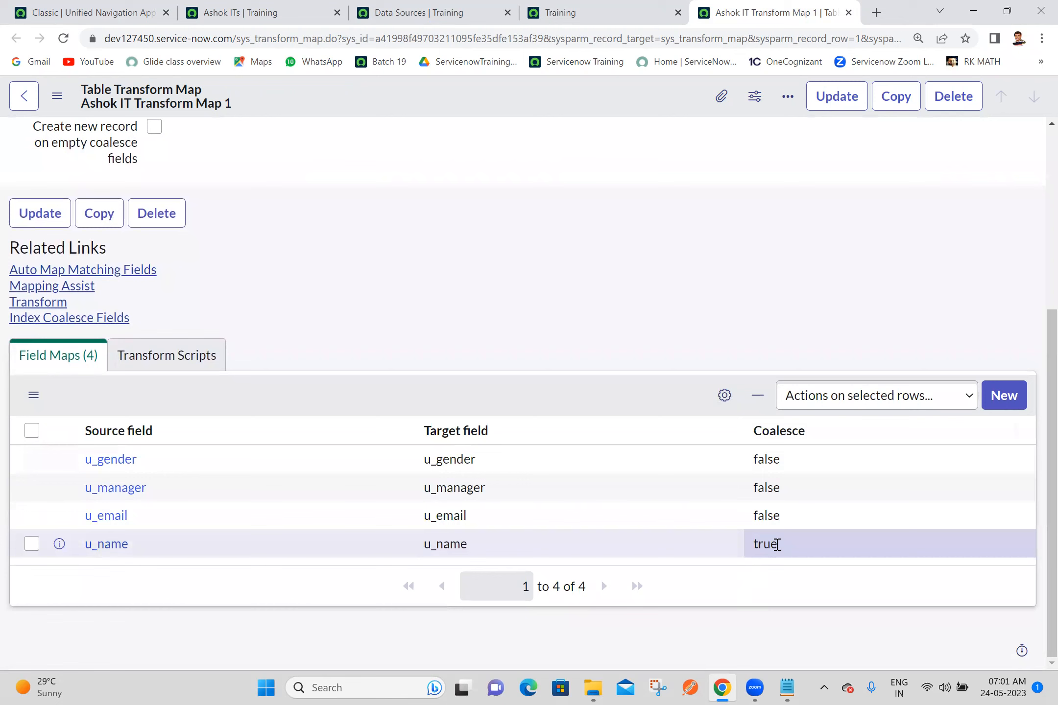
Step: Run the transform of the loaded import set ISET0010004 with Ashok IT Transform Map 1
click(588, 13)
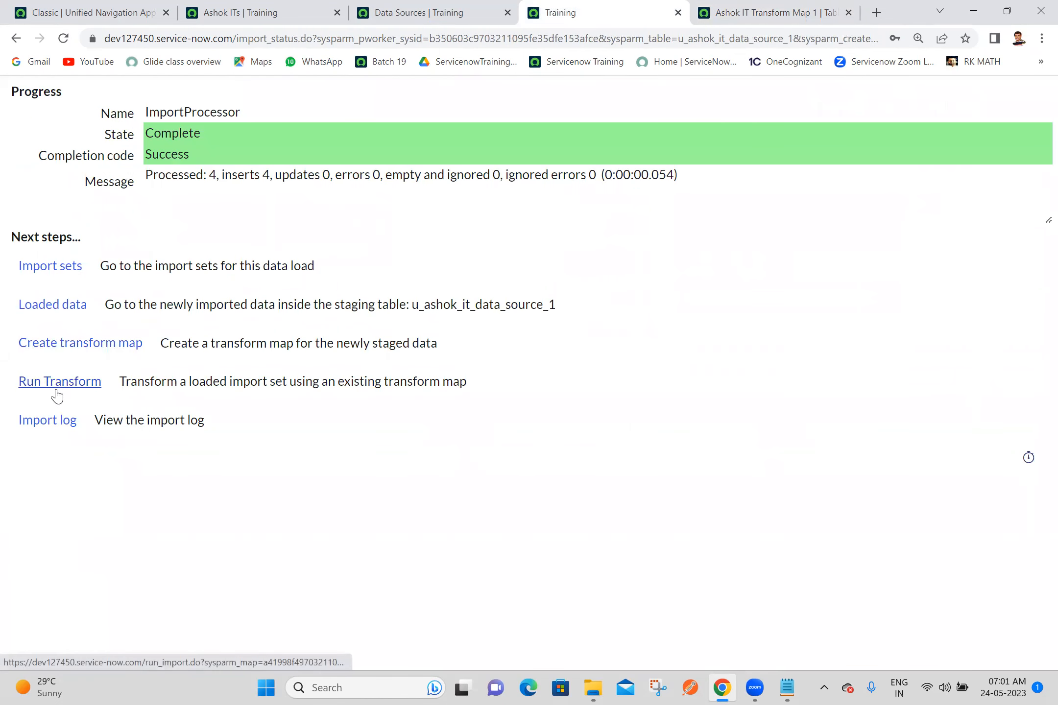
click(756, 10)
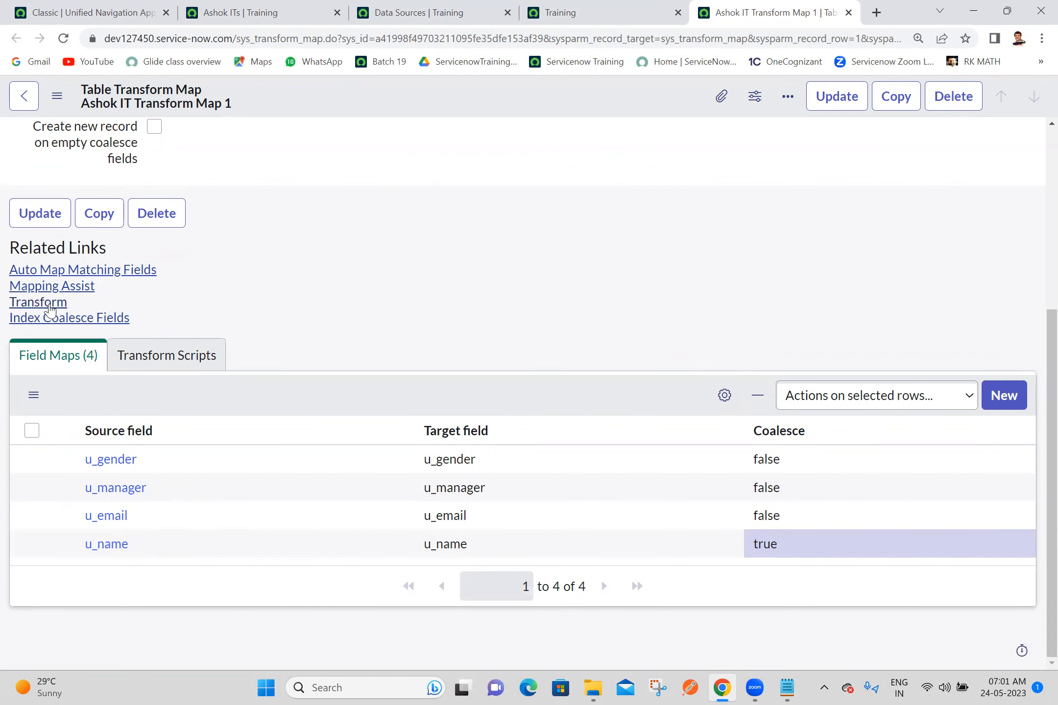
click(568, 11)
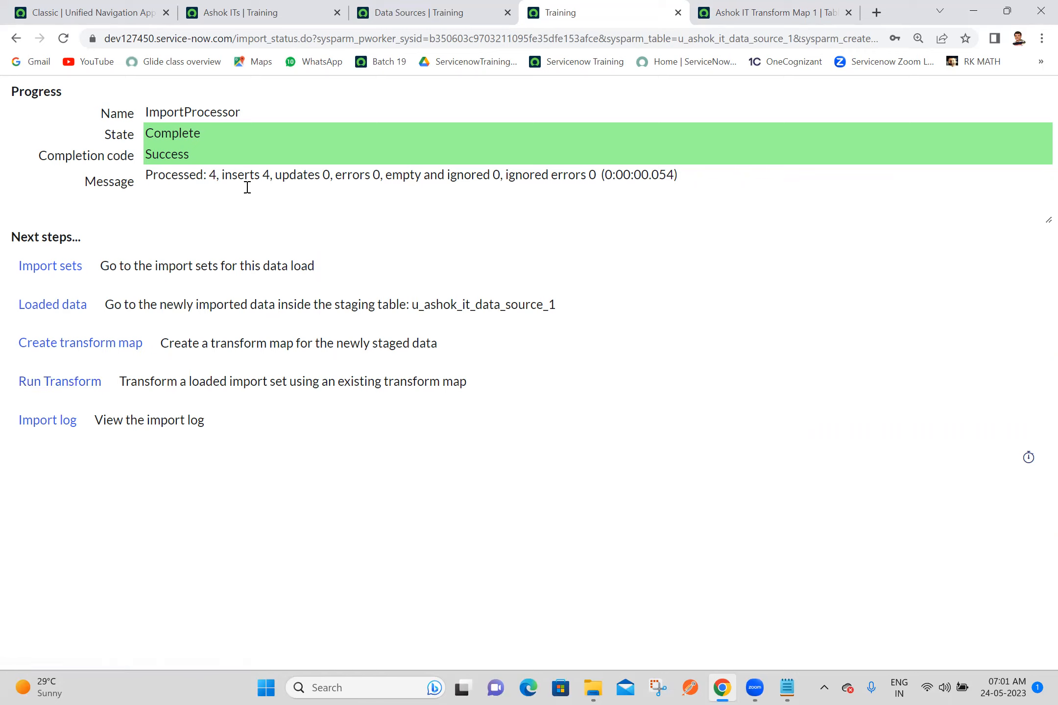
click(90, 387)
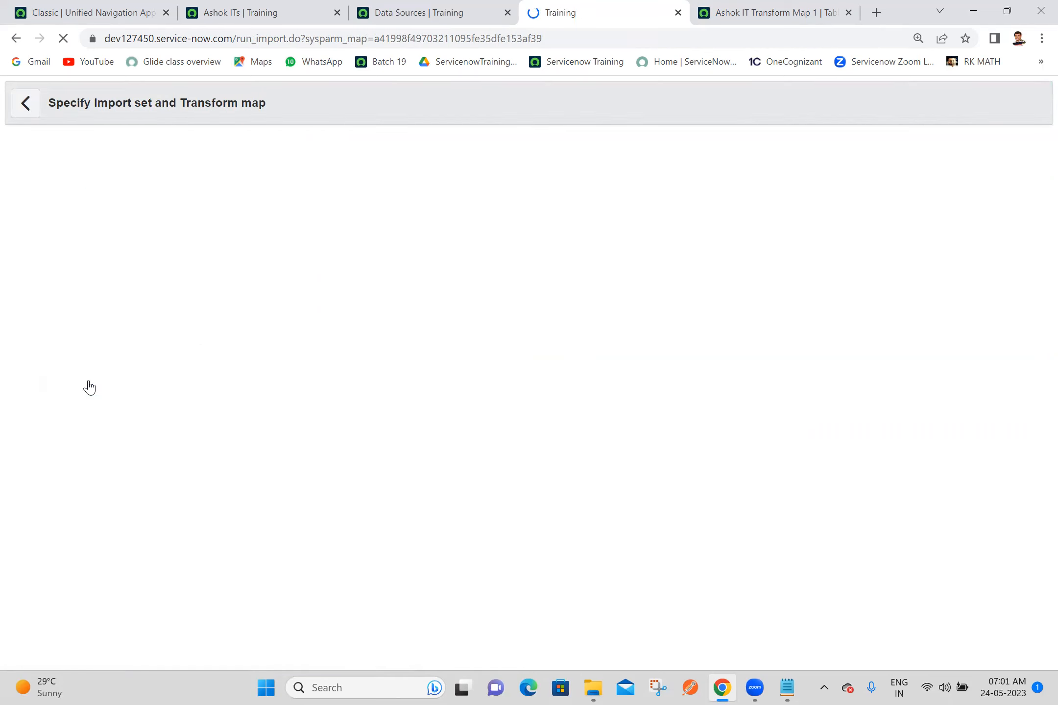
click(81, 442)
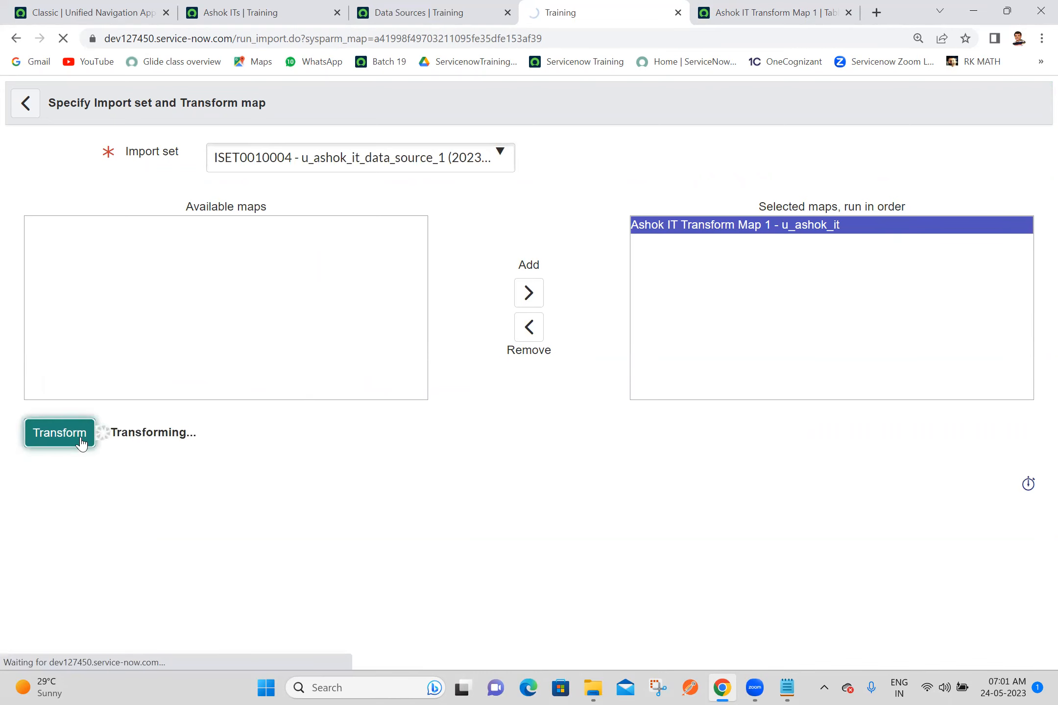
Step: Open the transform history of ISET0010004 in a new tab and examine its insert, update and ignored counts
ctrl+click(89, 314)
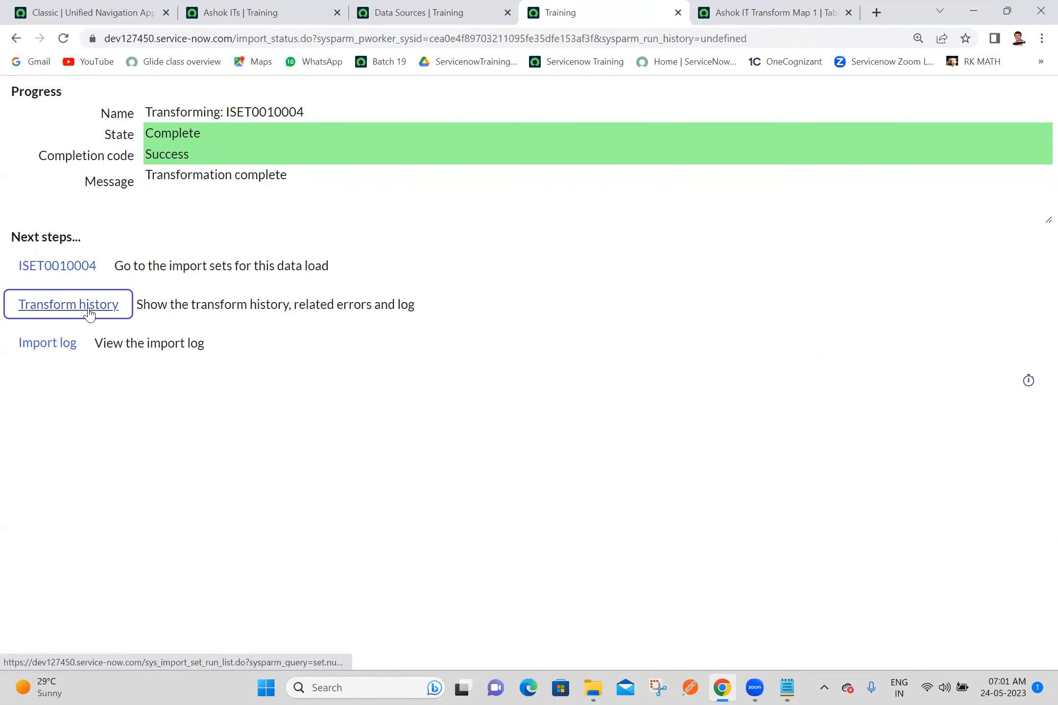
click(753, 5)
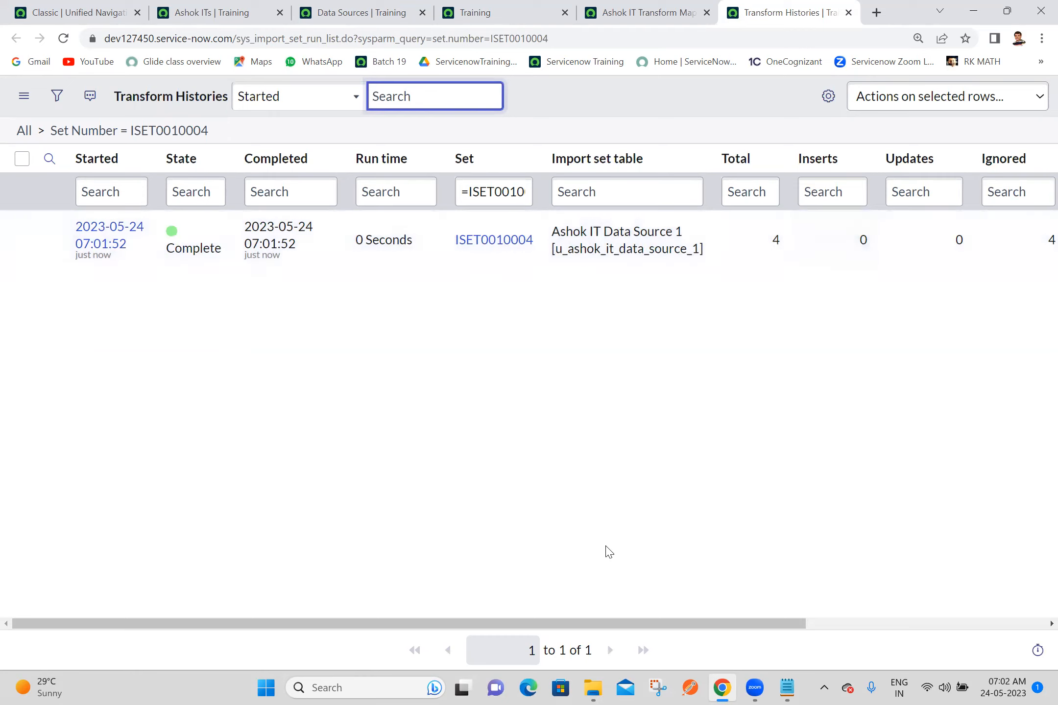
drag(519, 620, 749, 621)
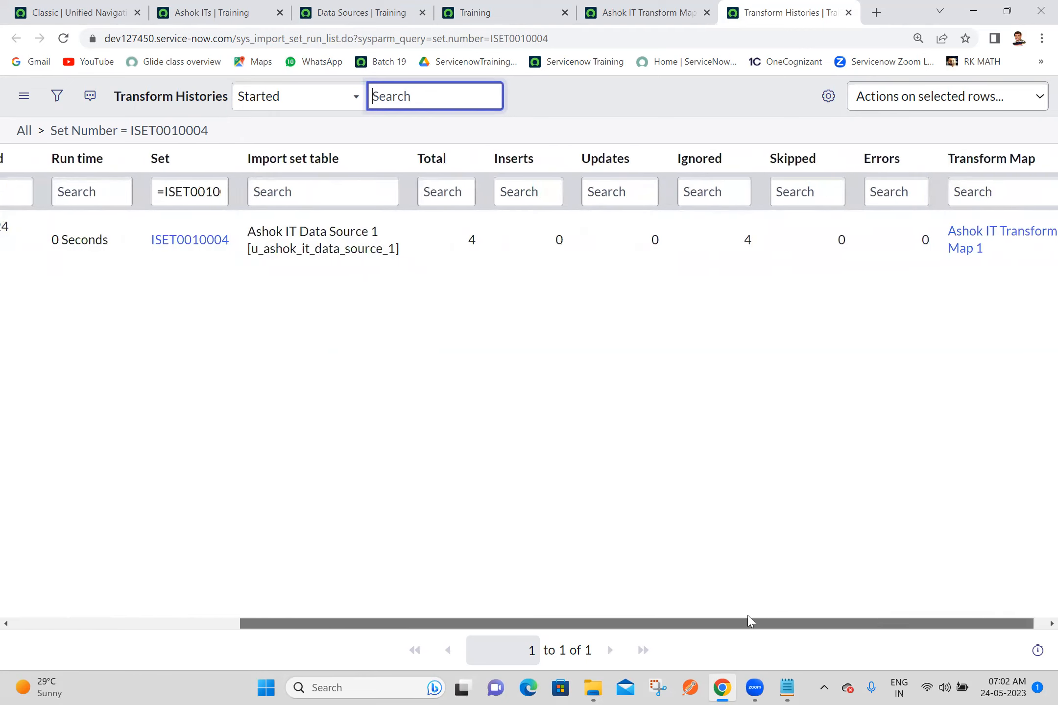
drag(695, 237, 776, 259)
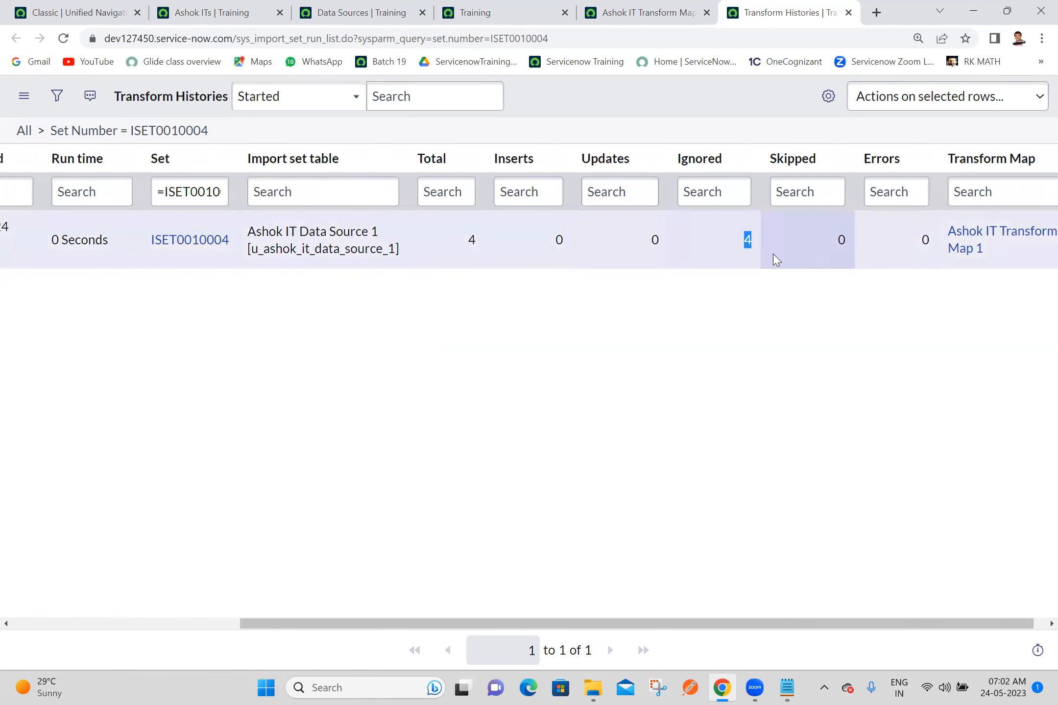
click(580, 455)
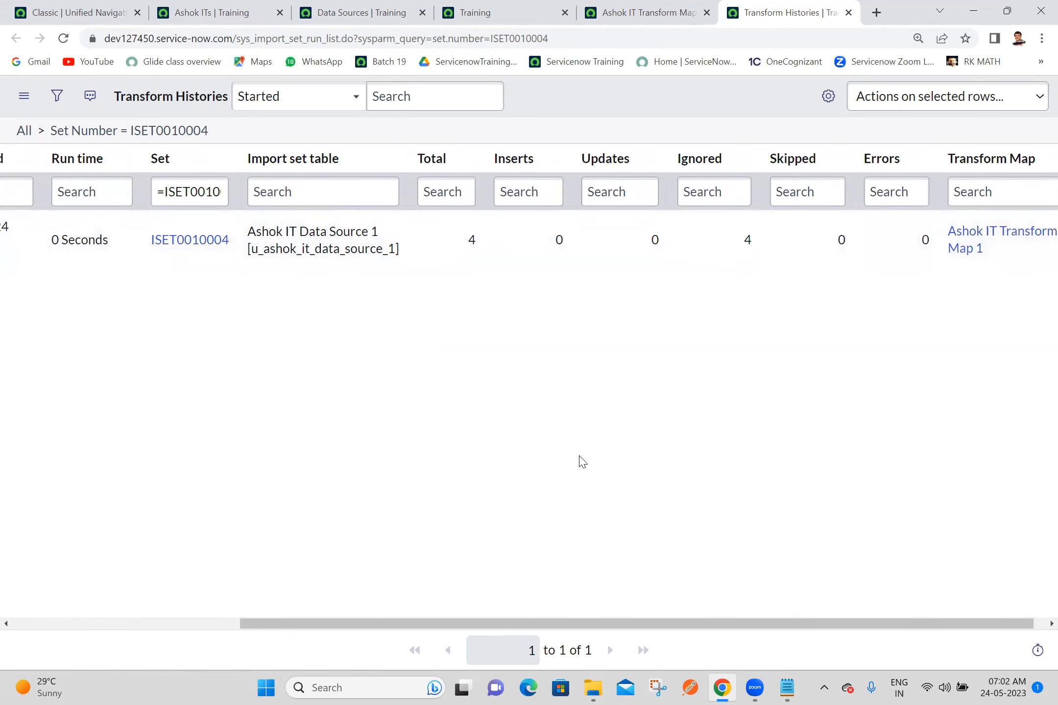
Step: Reload the Ashok ITs list and check the records' created and updated times
click(214, 6)
click(61, 42)
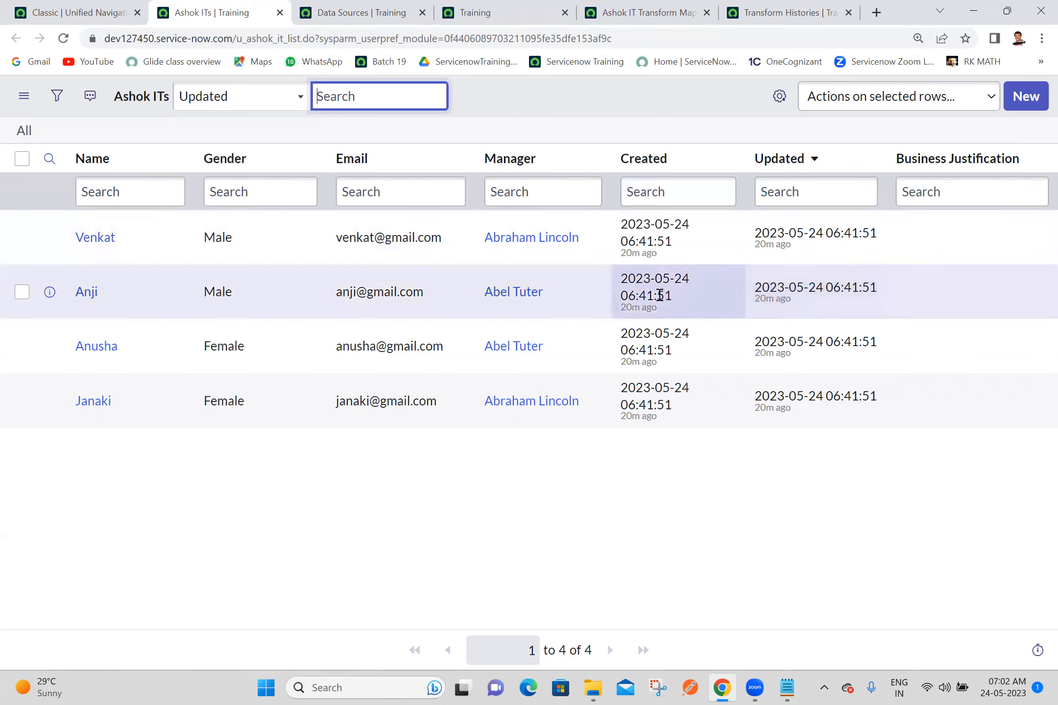
click(666, 539)
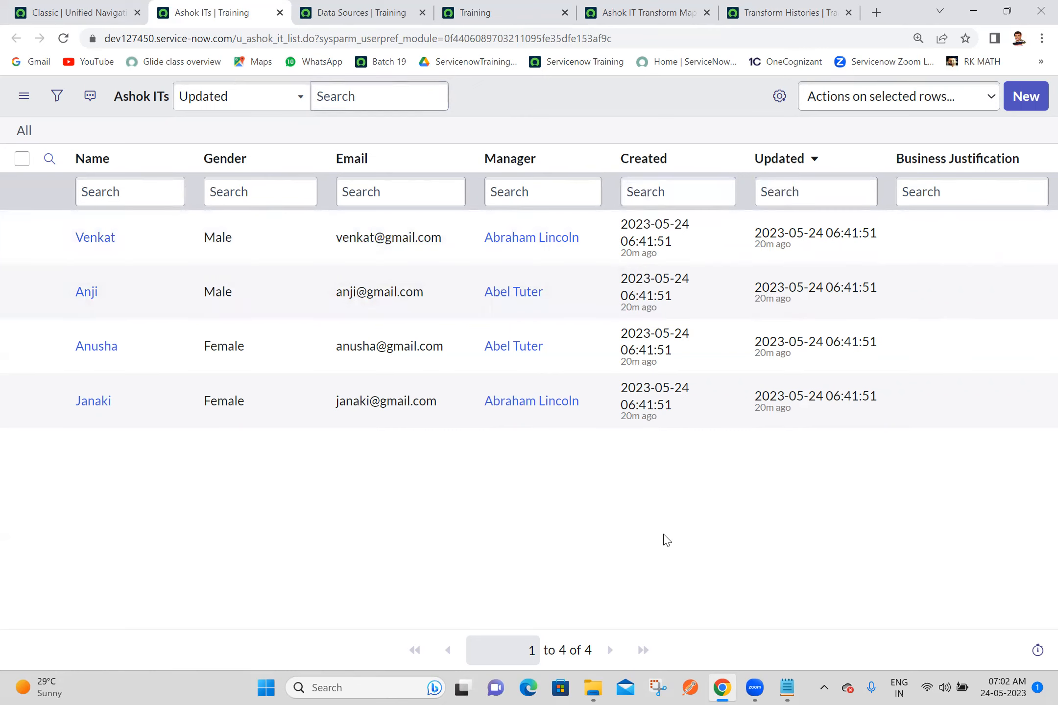
click(1055, 687)
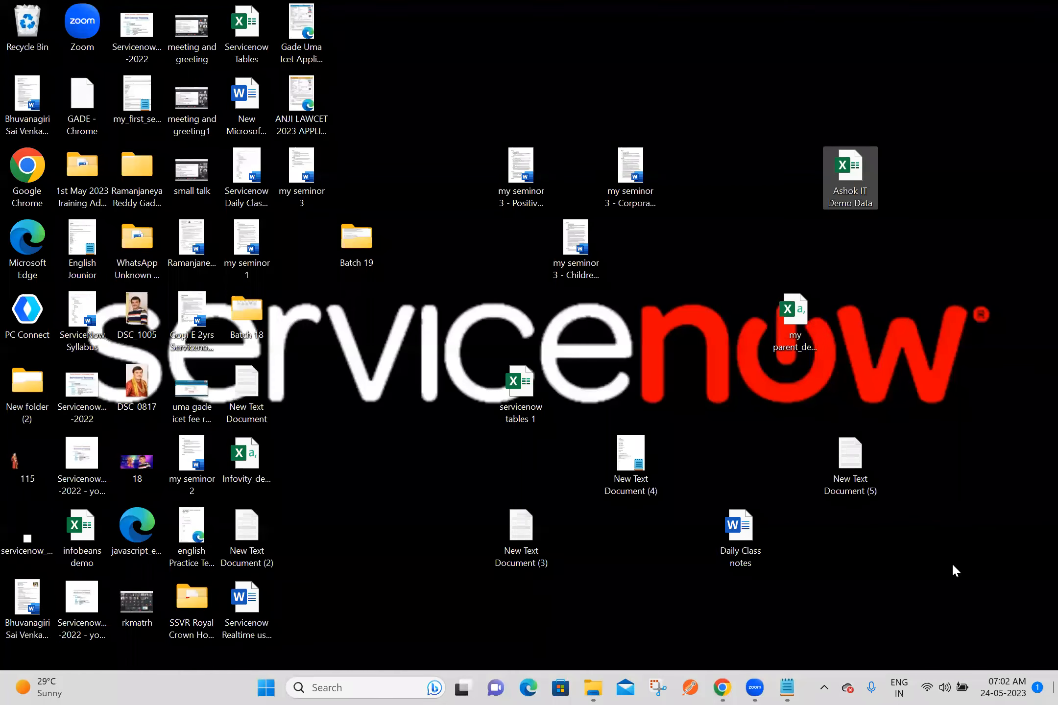
click(843, 184)
click(719, 688)
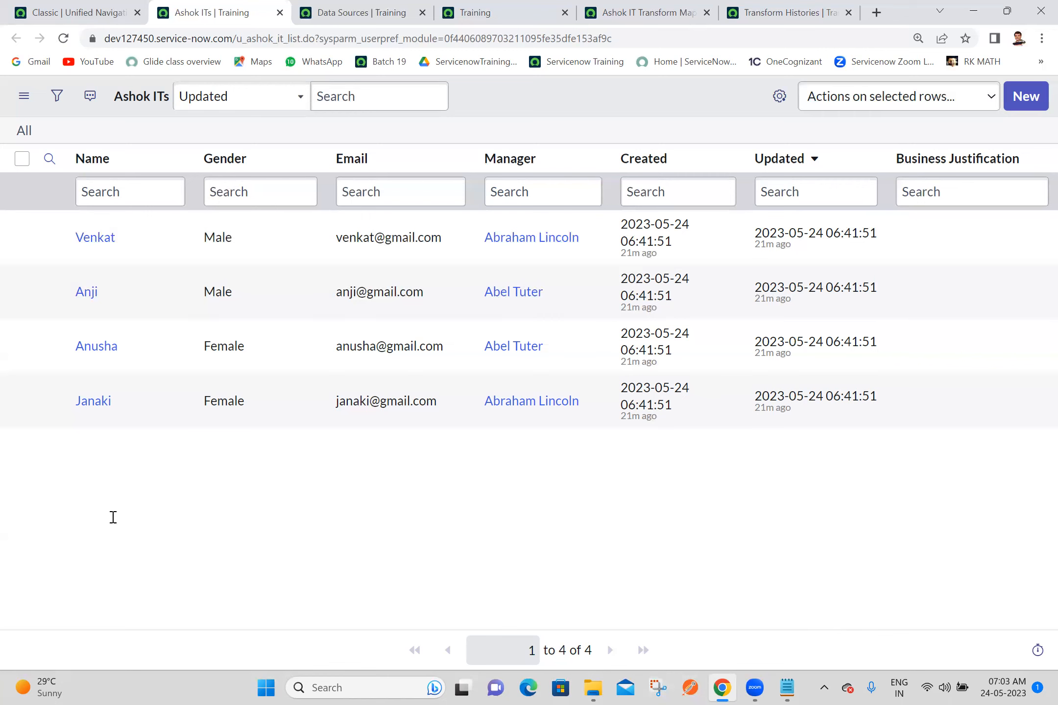
Step: Switch to Notepad and add the line "if we make coalesce property true for field if we are sending different data it will update data"
key(alt+Tab)
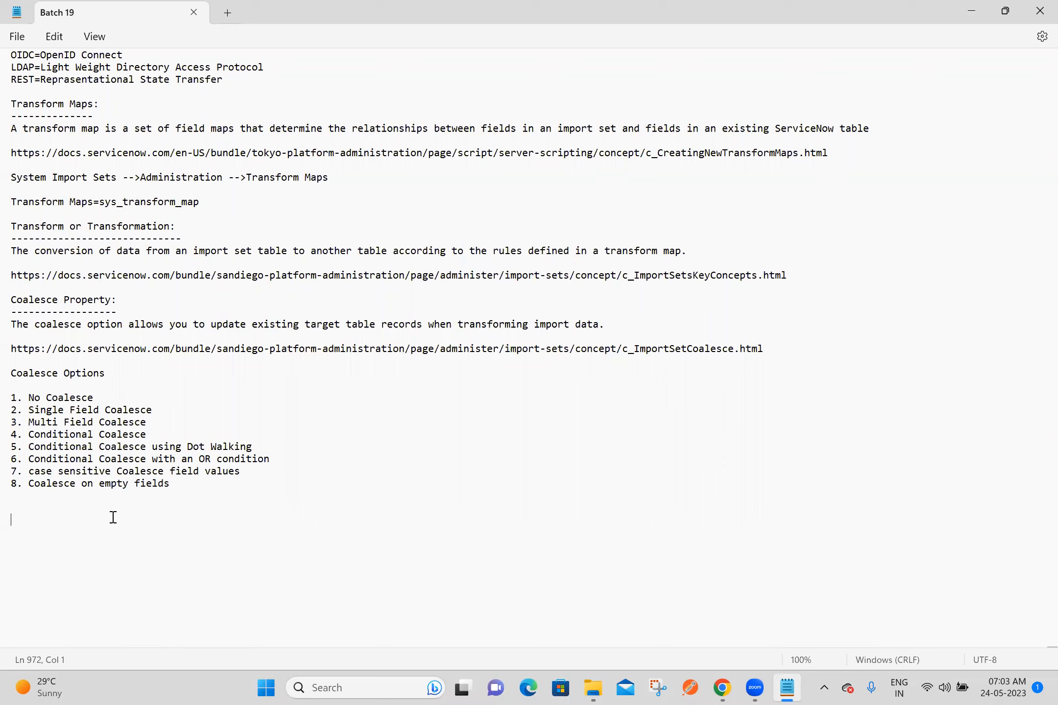
click(75, 503)
text(if we make coalesce prope)
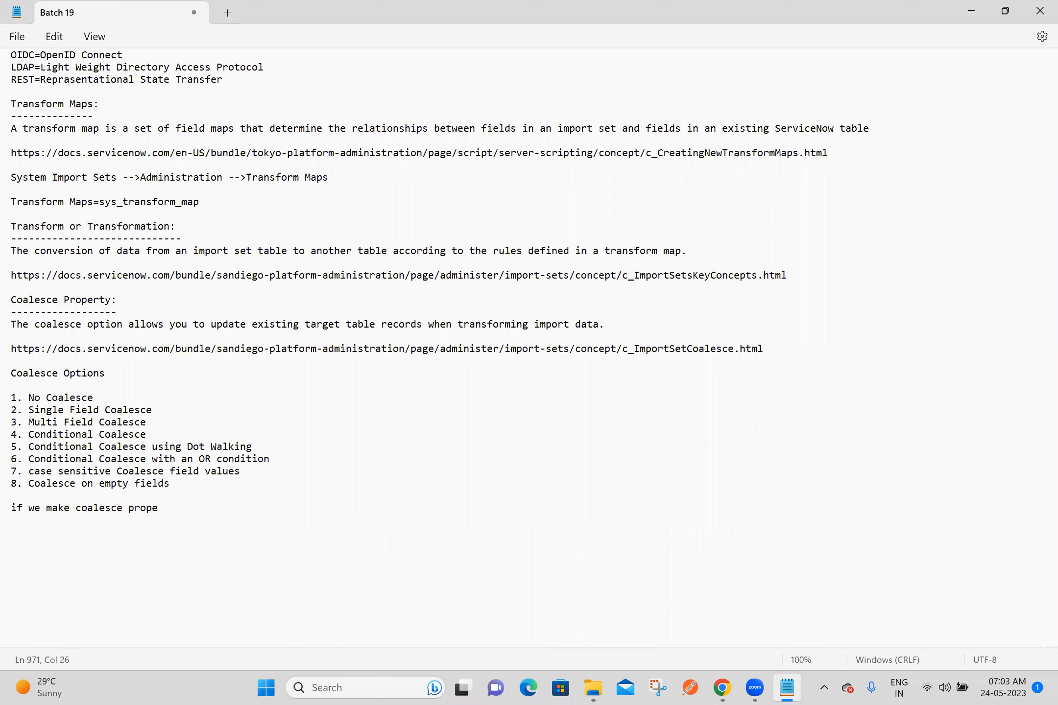
text(rty true for field if we a)
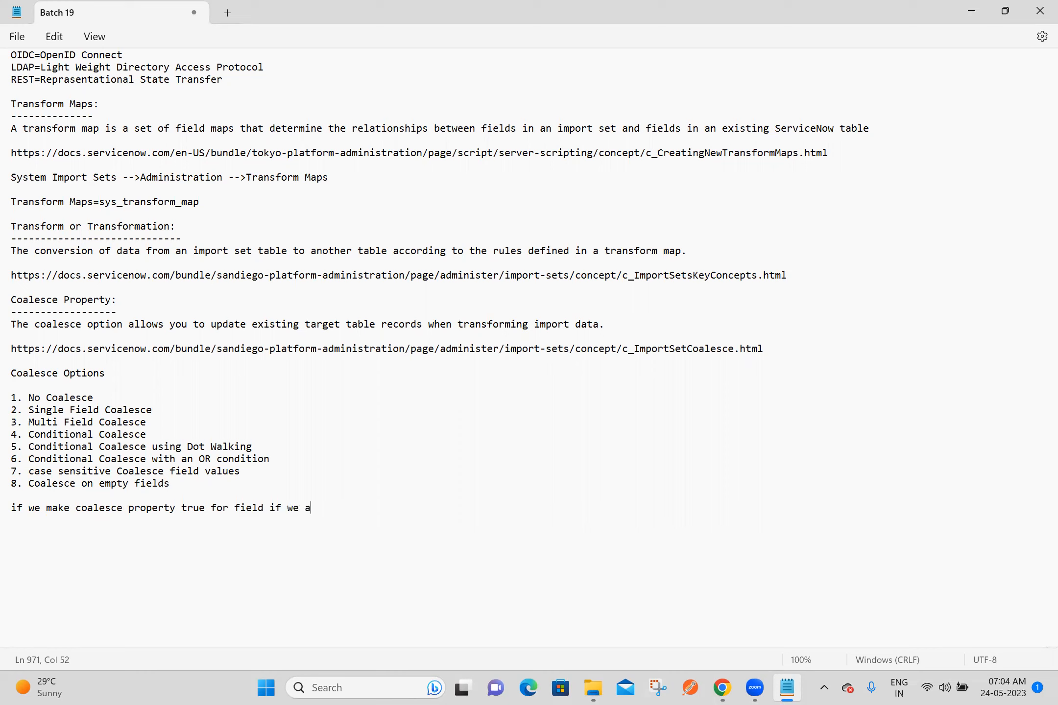
text(re sending differen)
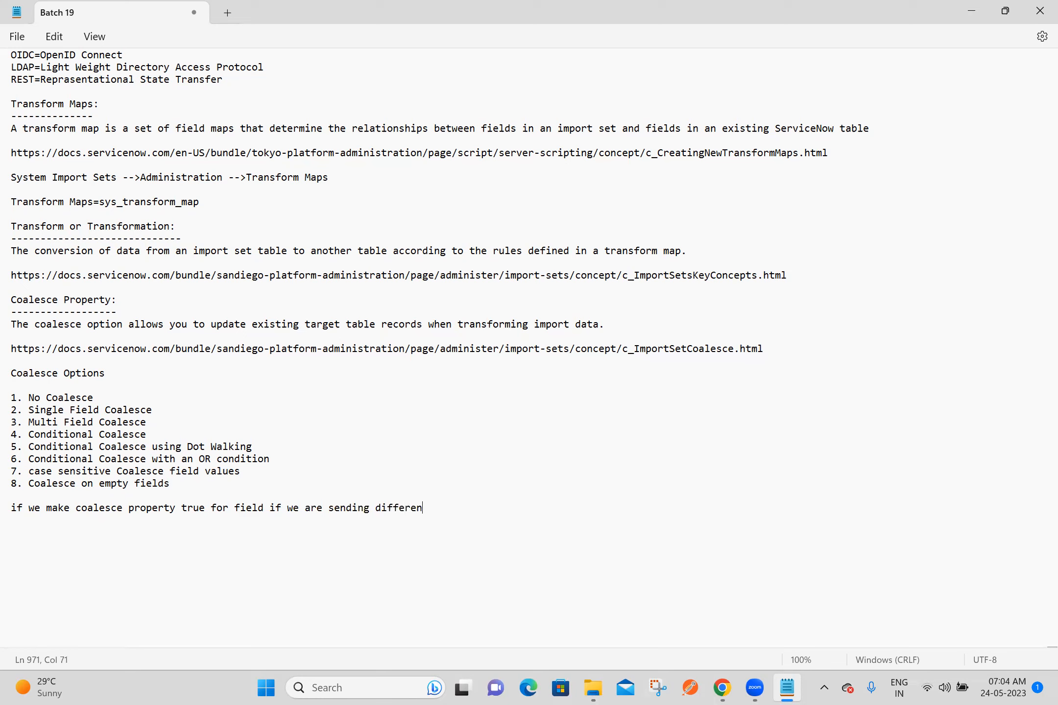
text(t data it will update data)
key(Return)
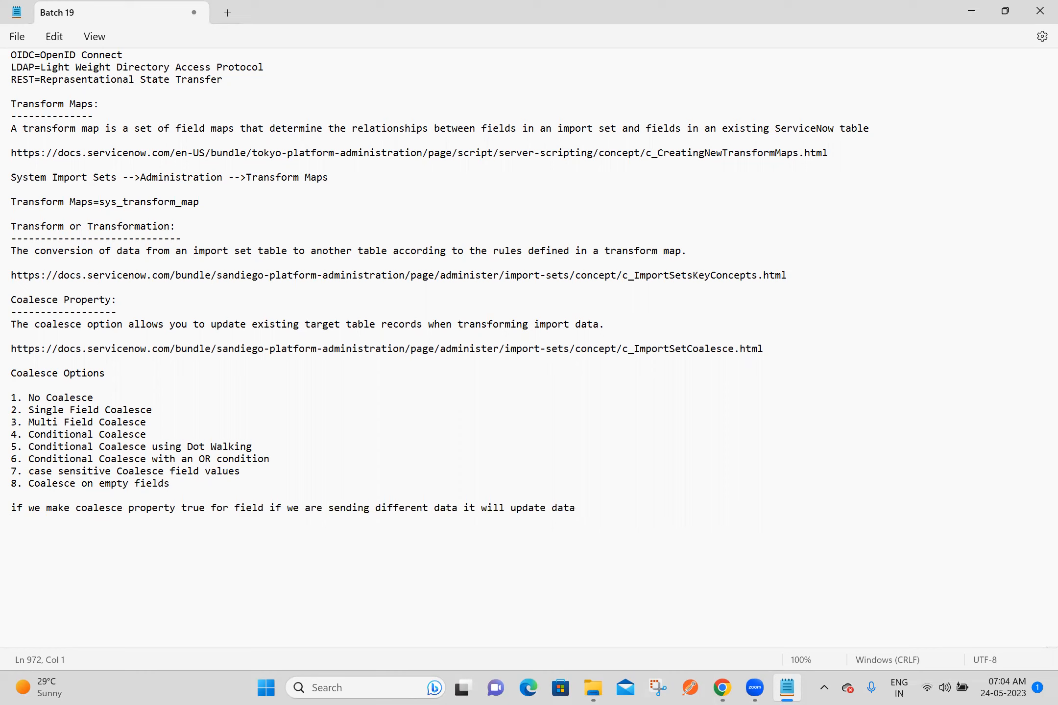
Step: Add the note line "if we are sending data not present in target table it will insert data"
text(if we are sending data )
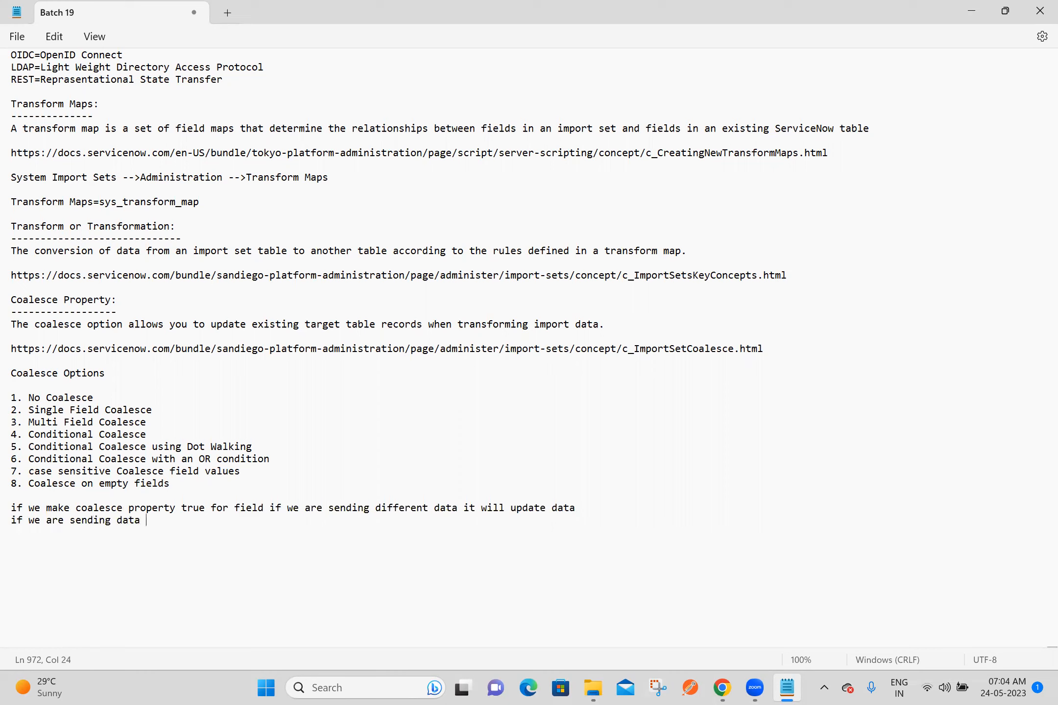
text(not present in target table )
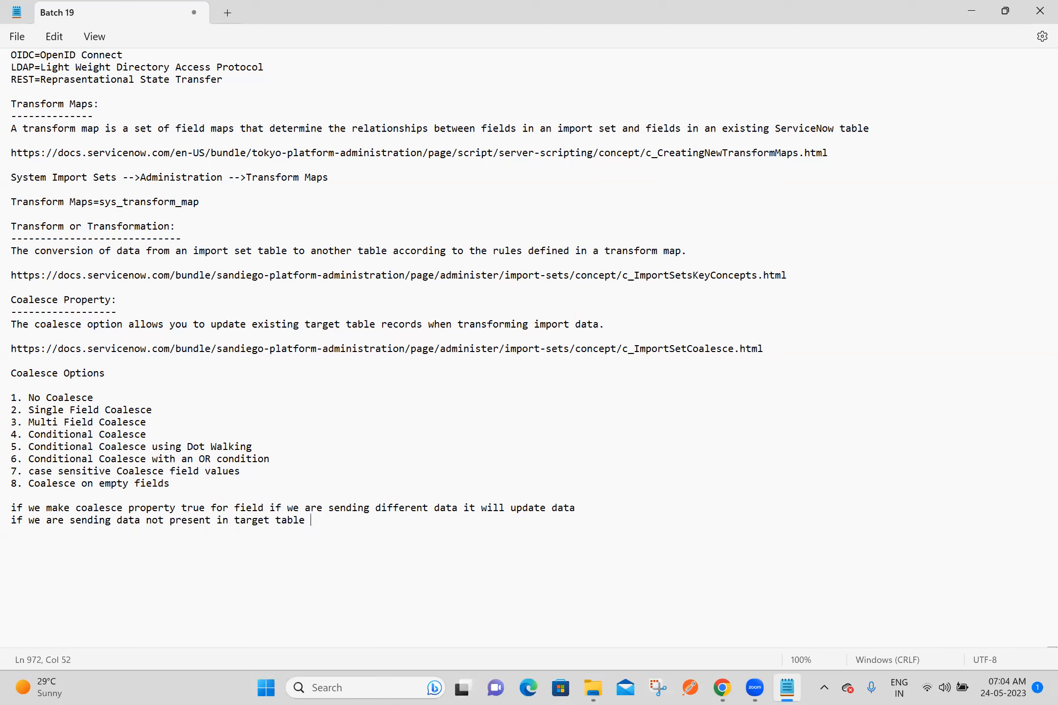
text(it will insert data)
key(Return)
Step: Add the line "if we are sending data same as target table data it will ignore" and save the notes
text(if we are sending data same as)
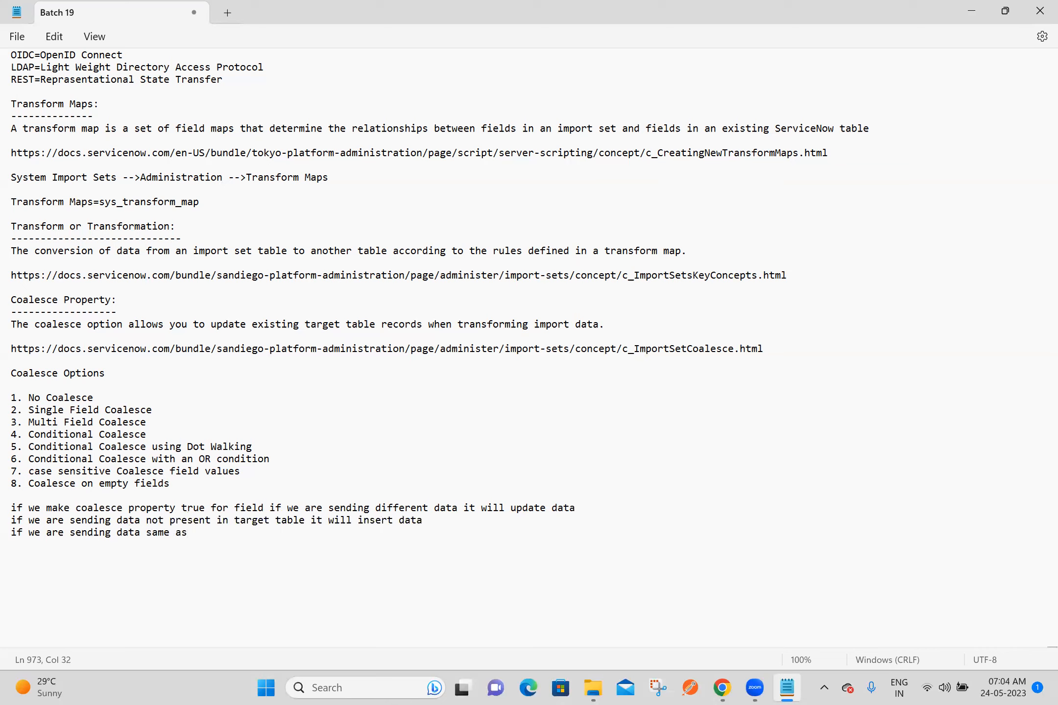
text( target table)
text(ata it wi)
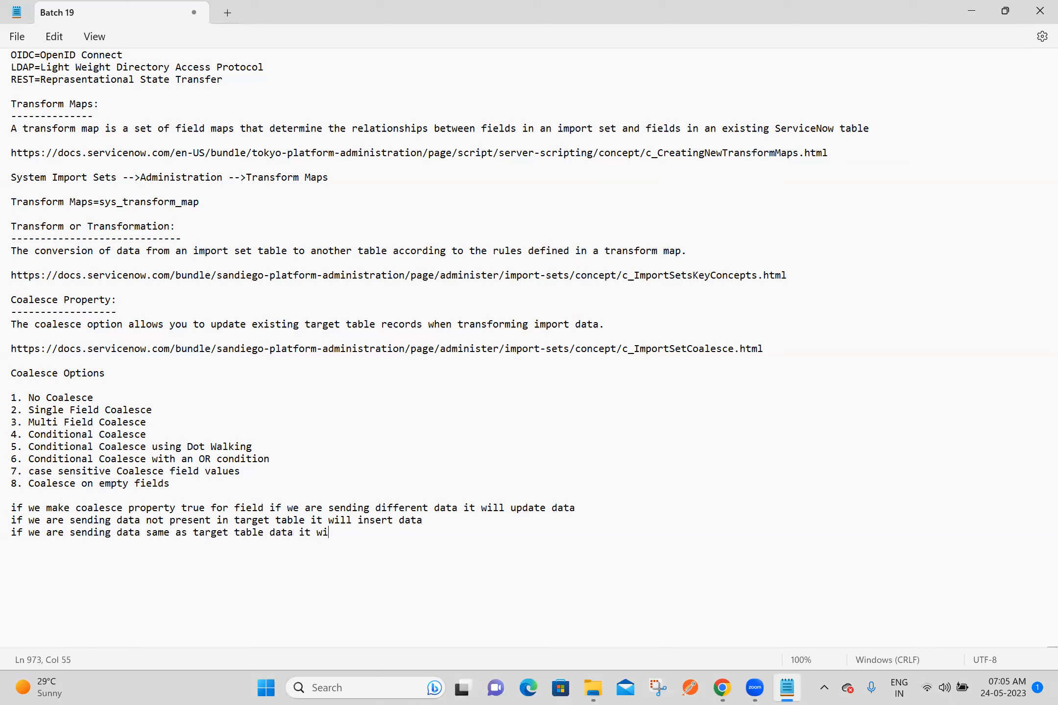
text(ll ignore)
key(Return)
key(Return)
key(ctrl+s)
Step: Split the first coalesce note after "for field" so "if we are sending different data it will update data" starts its own line, and save
click(272, 546)
click(271, 508)
key(Return)
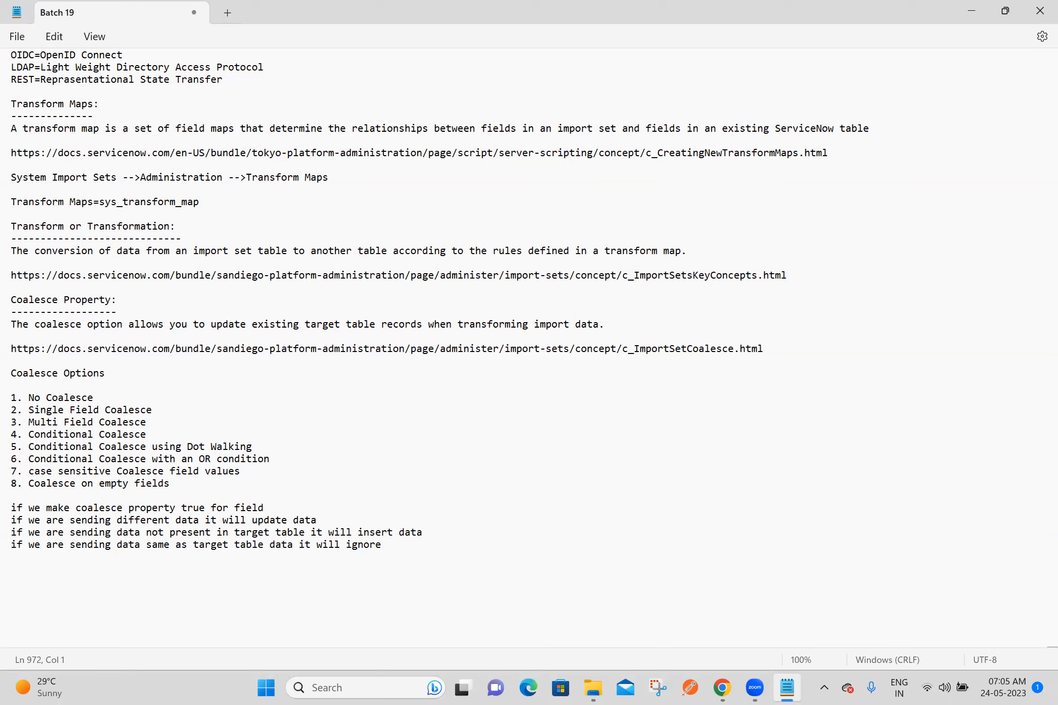
key(ctrl+s)
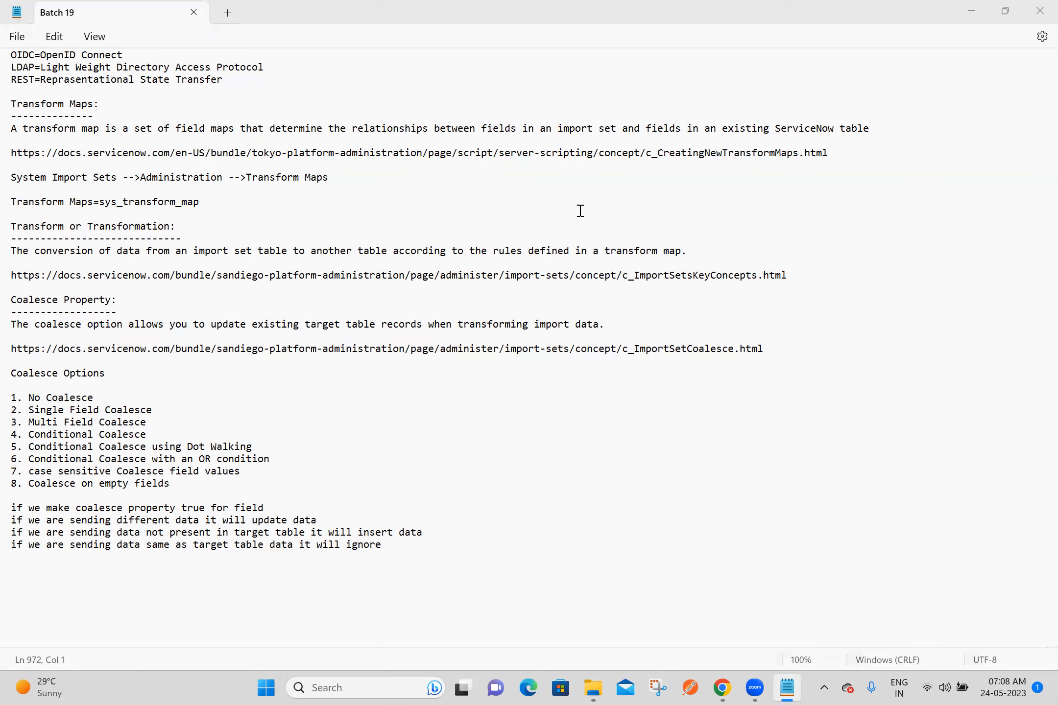
Step: Switch to Snipping Tool and capture a rectangular snip of the meeting's Participants list
click(367, 597)
click(656, 688)
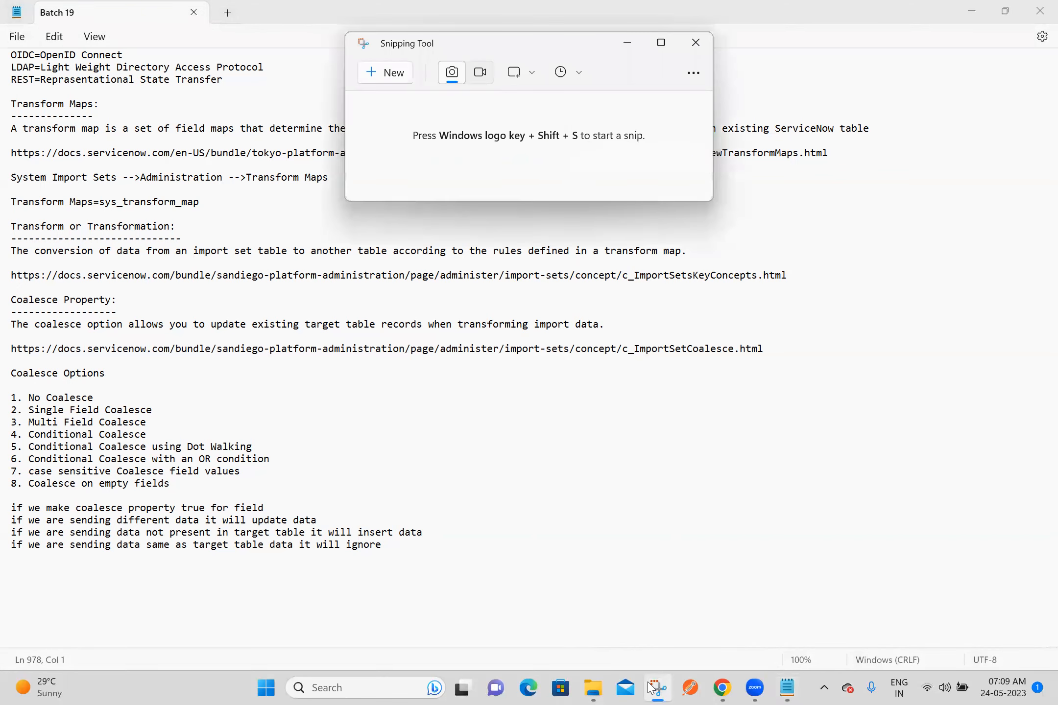
click(373, 74)
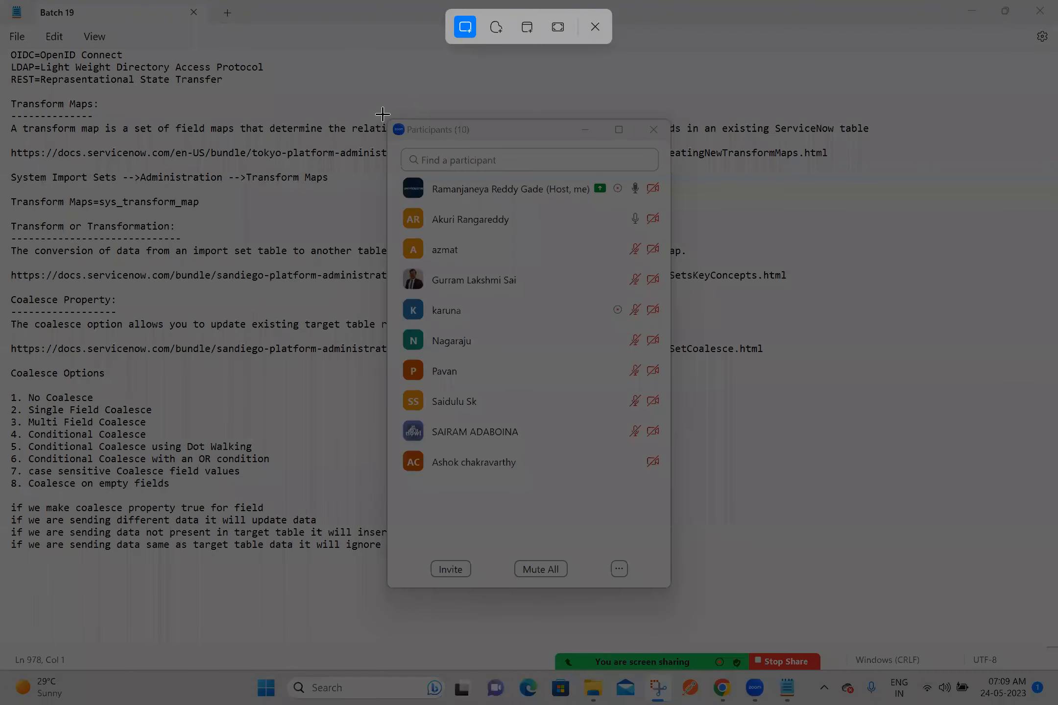
drag(383, 114, 674, 490)
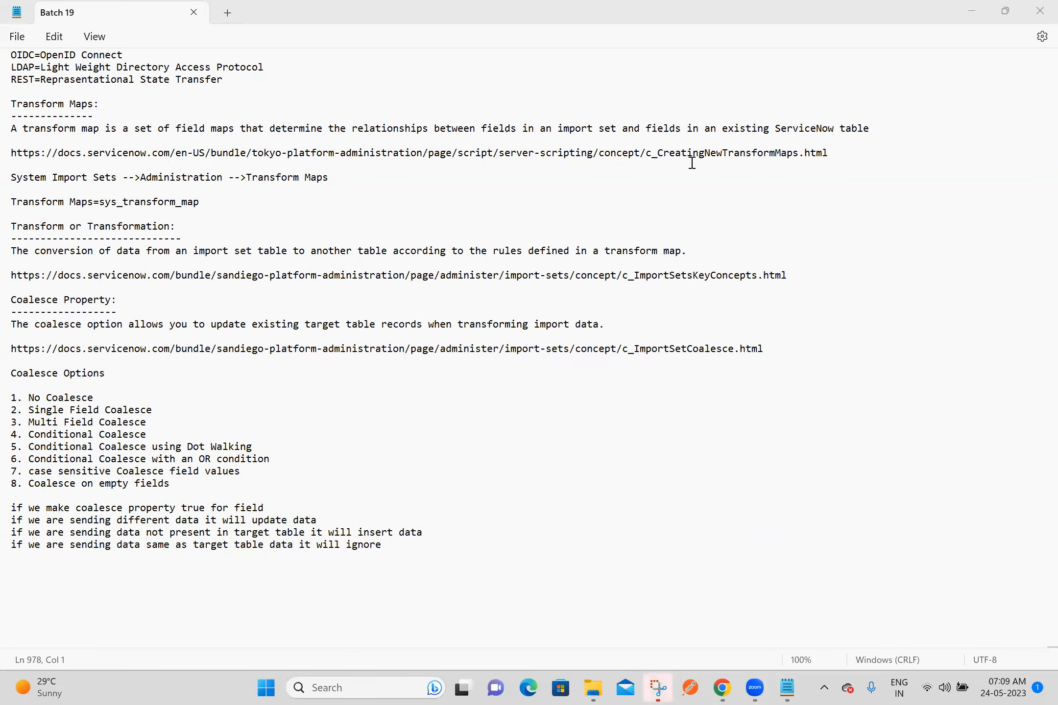
Step: Save the snip as PNG file 24-05-2023 in the Batch 19 folder, close Snipping Tool and return to the Notepad notes
click(803, 74)
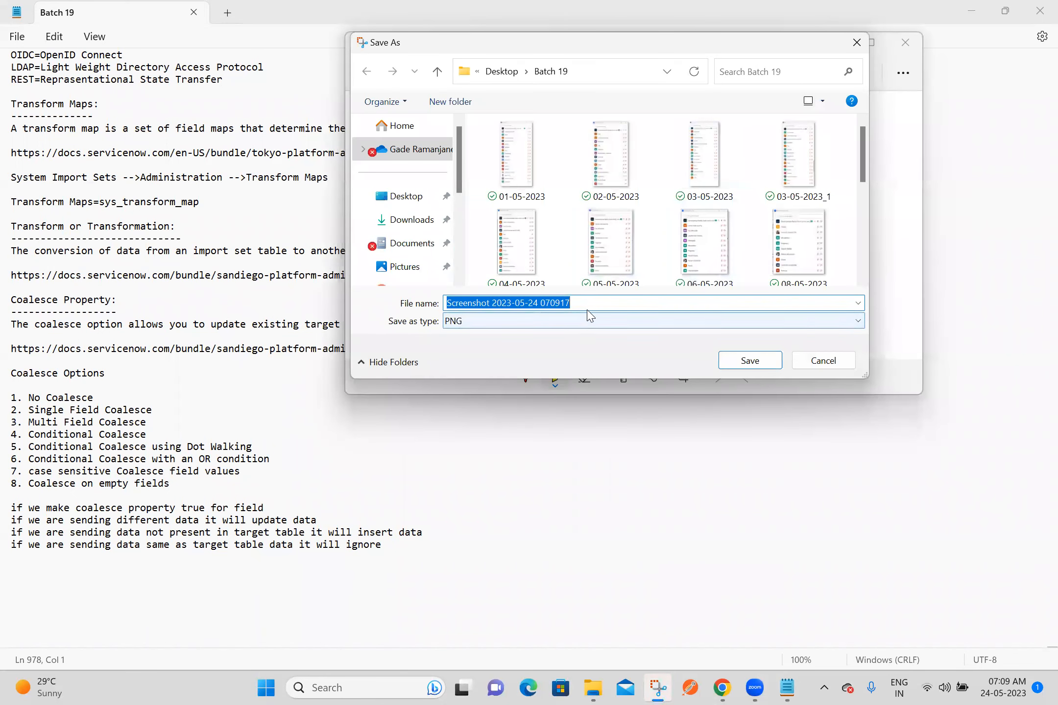
text(2)
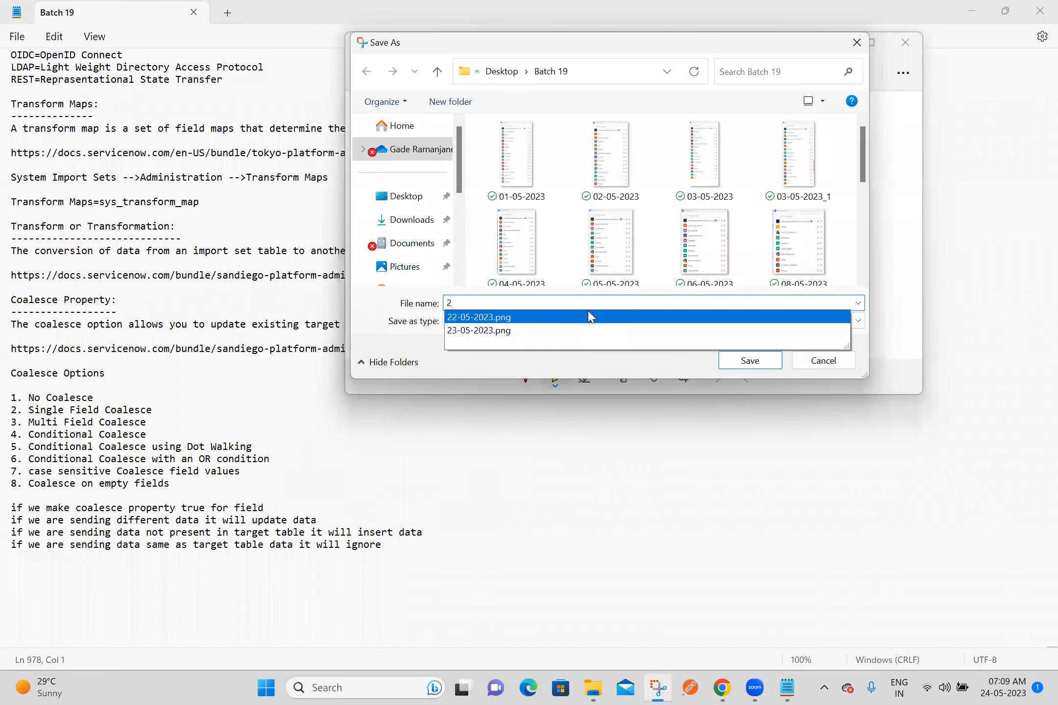
text(4-)
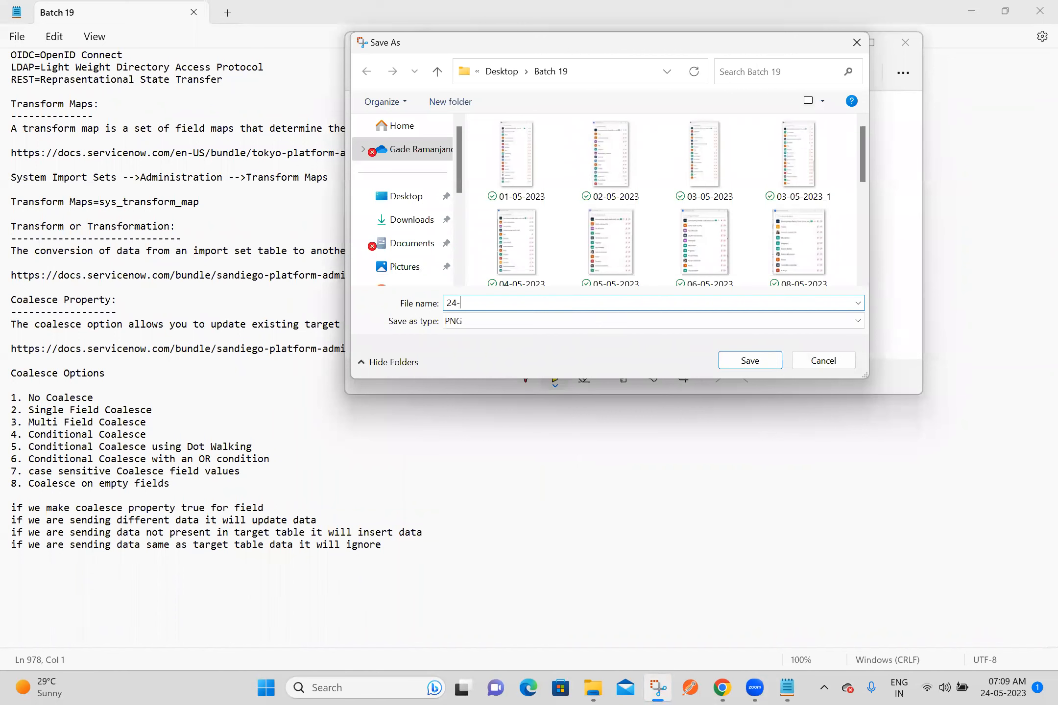
text(05-2023)
click(750, 360)
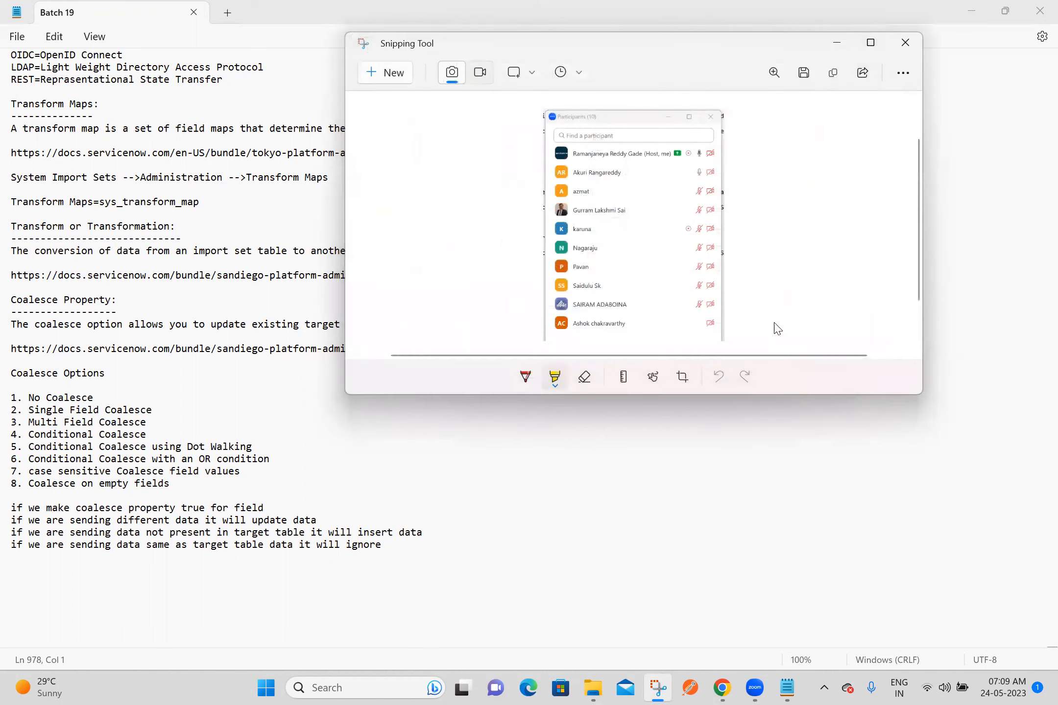
click(919, 46)
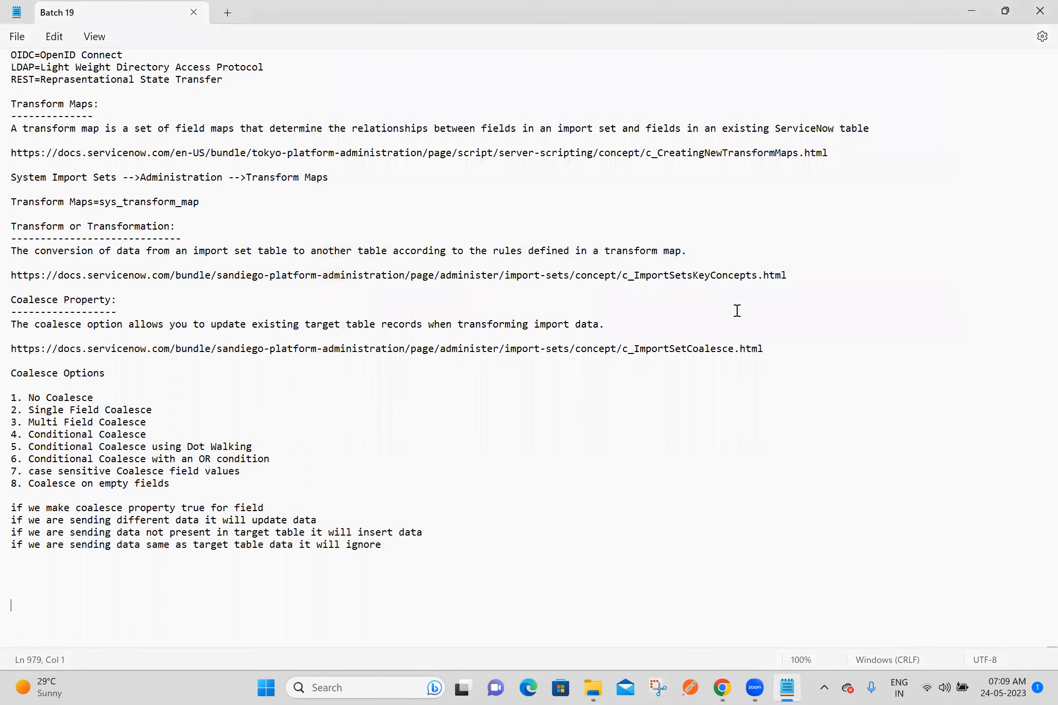
click(248, 562)
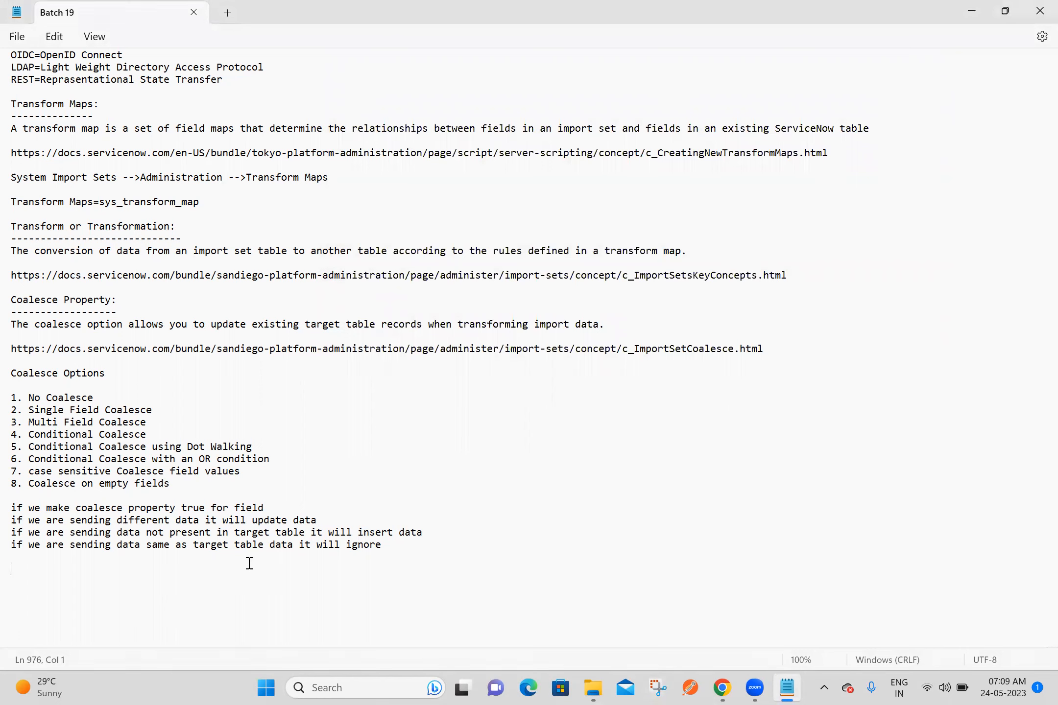
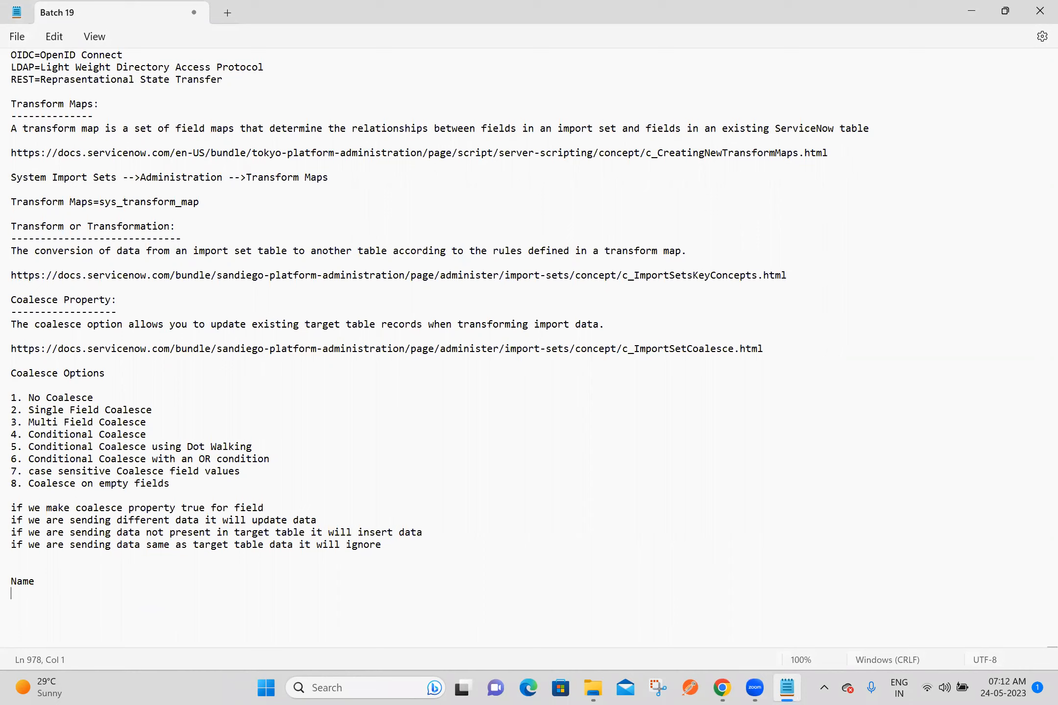
Step: Add the lines Phone and Email beneath Name at the end of the Batch 19 notes
text(Phone )
text(Emai)
key(Return)
key(Return)
key(Return)
key(Return)
key(Return)
key(Return)
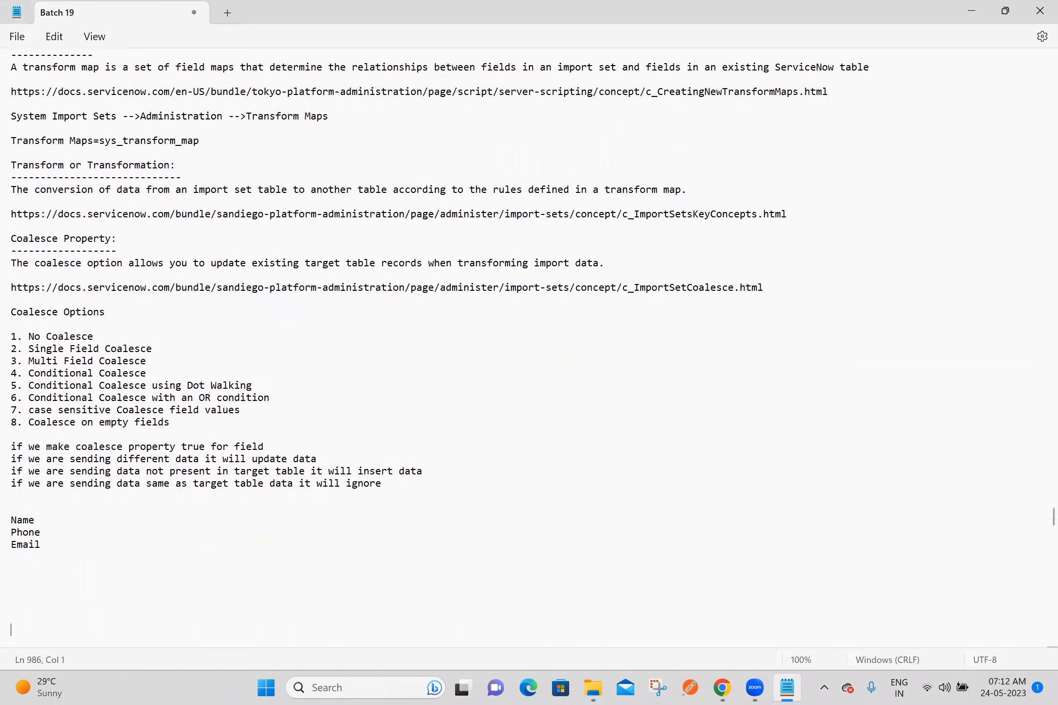
Step: Enter the training contact's e-mail address on its own line below Email and save the notes
key(BackSpace)
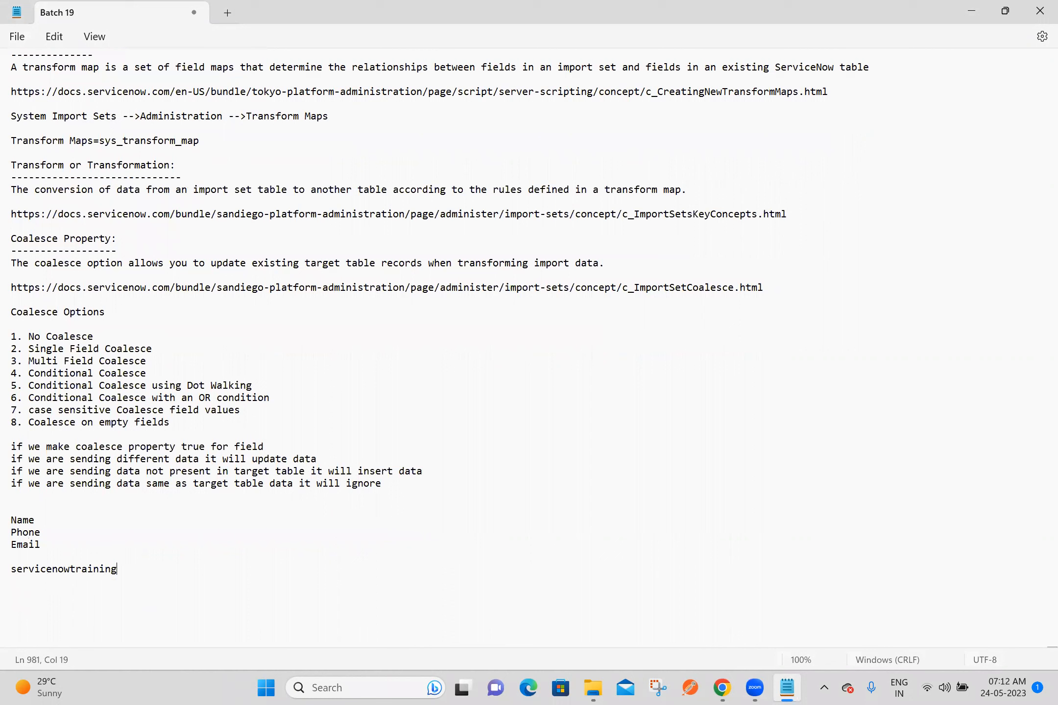
key(ctrl+s)
drag(218, 568, 11, 519)
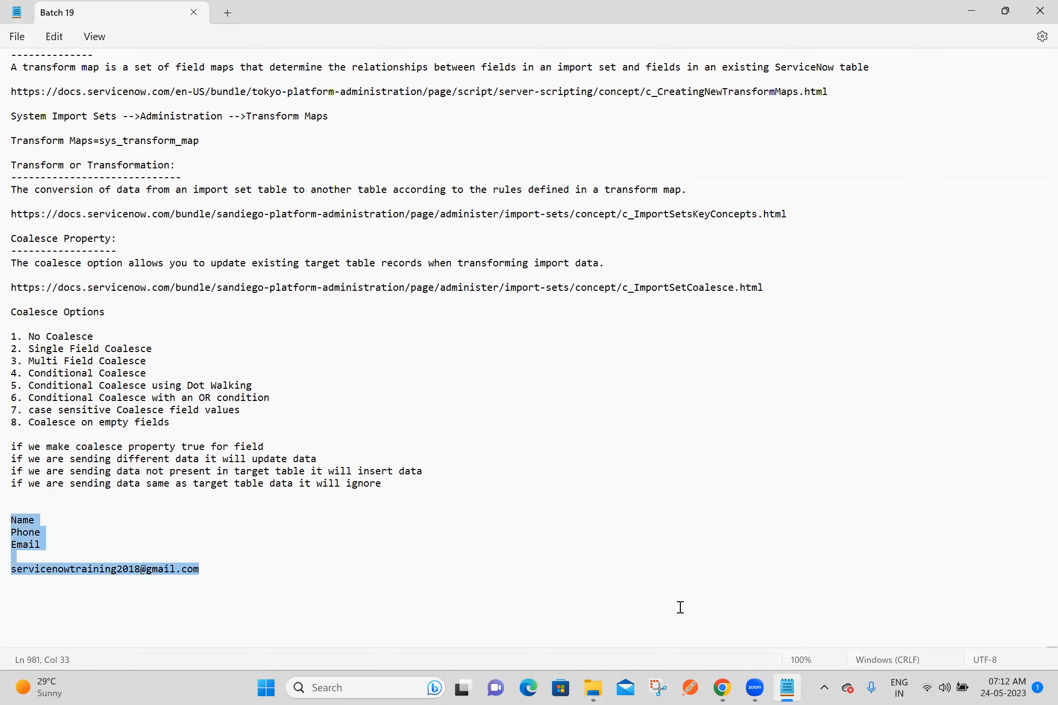
click(580, 459)
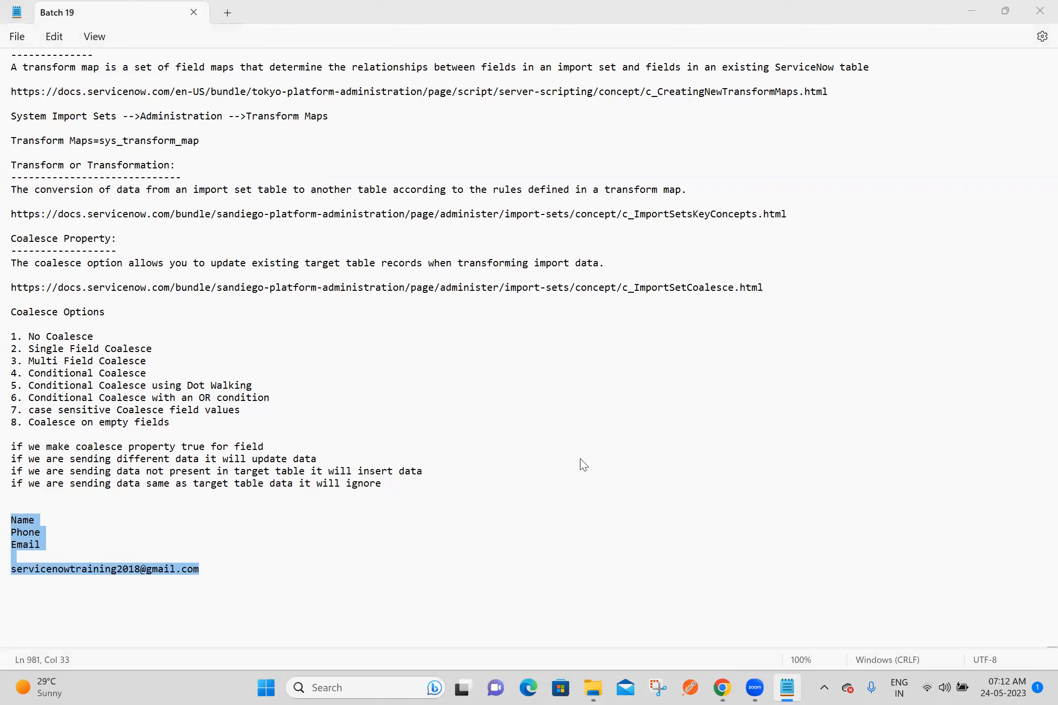
click(244, 573)
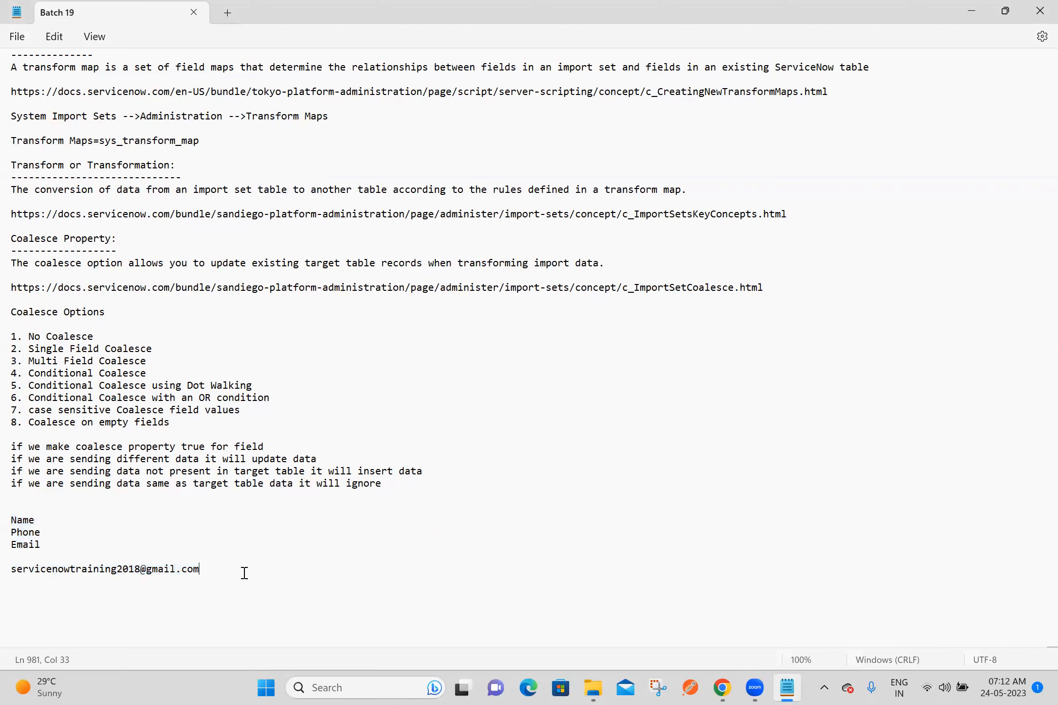
key(shift+Home)
click(244, 573)
key(Return)
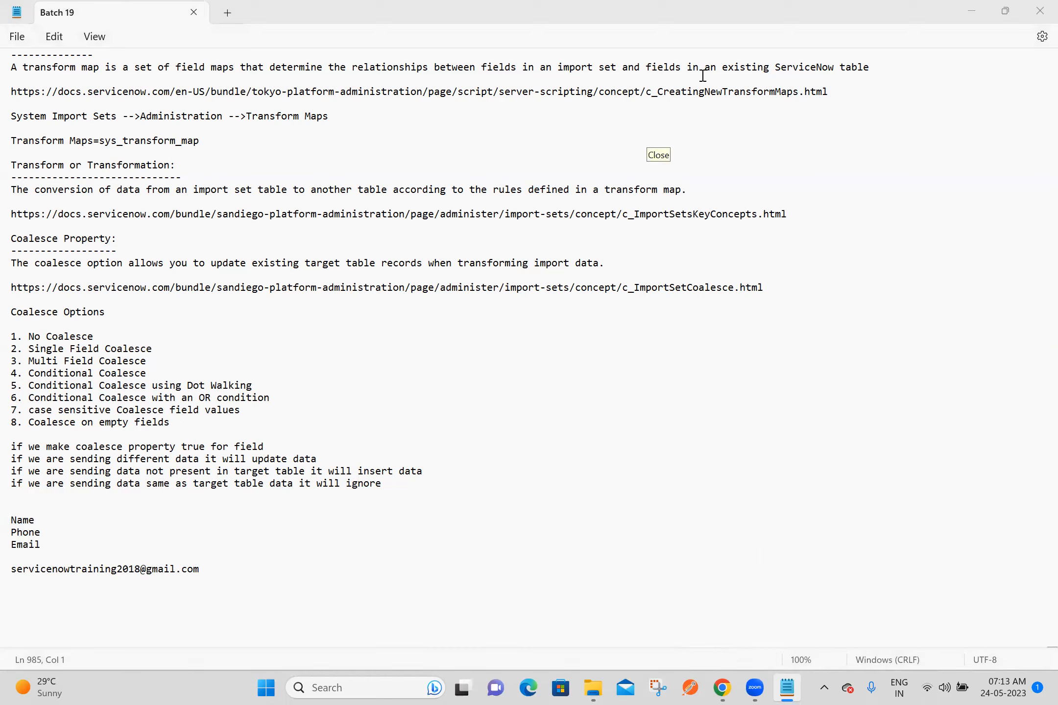
Step: Switch to Chrome, close every tab except the ServiceNow home page and open the application navigator
click(723, 688)
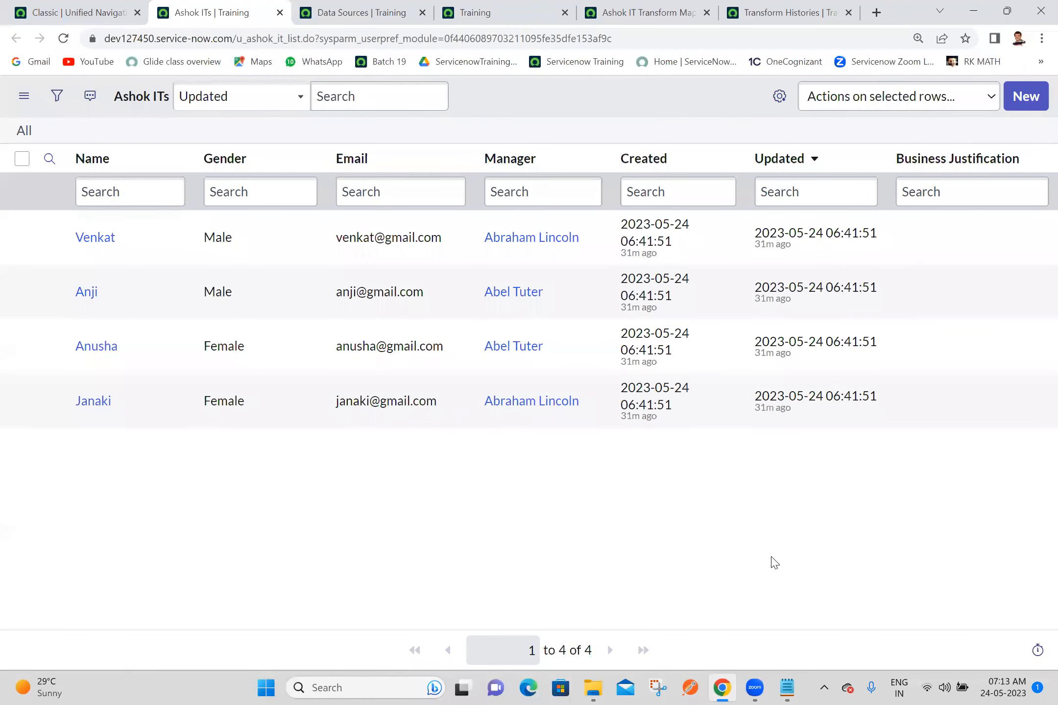
click(61, 6)
right_click(62, 6)
click(98, 189)
click(131, 113)
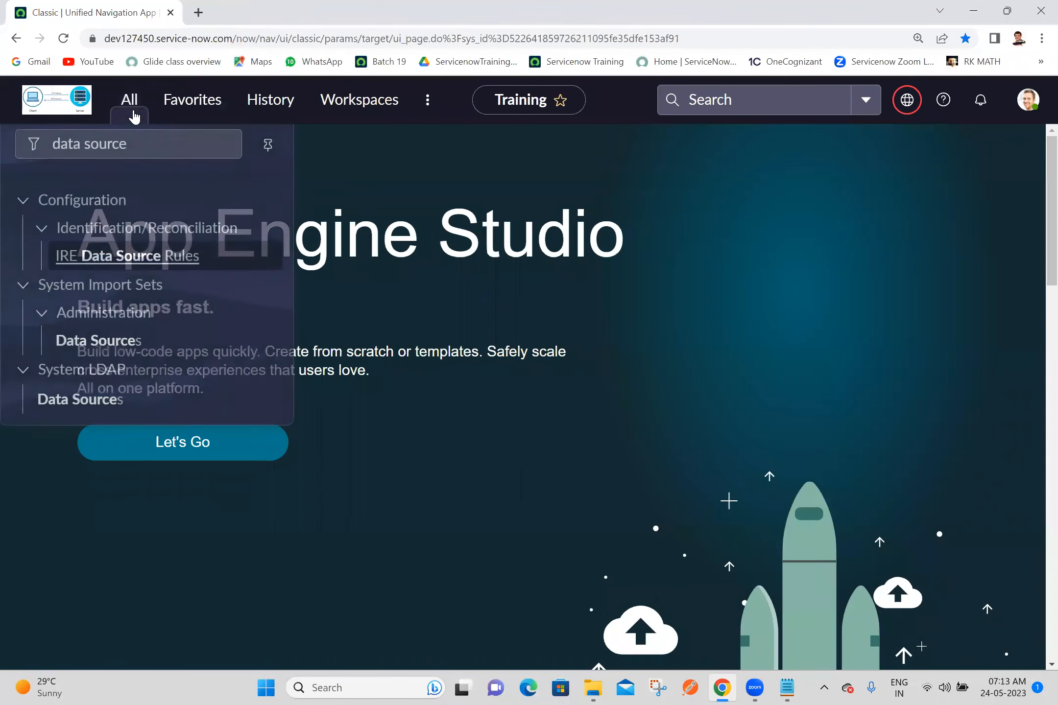
triple_click(142, 144)
text(s)
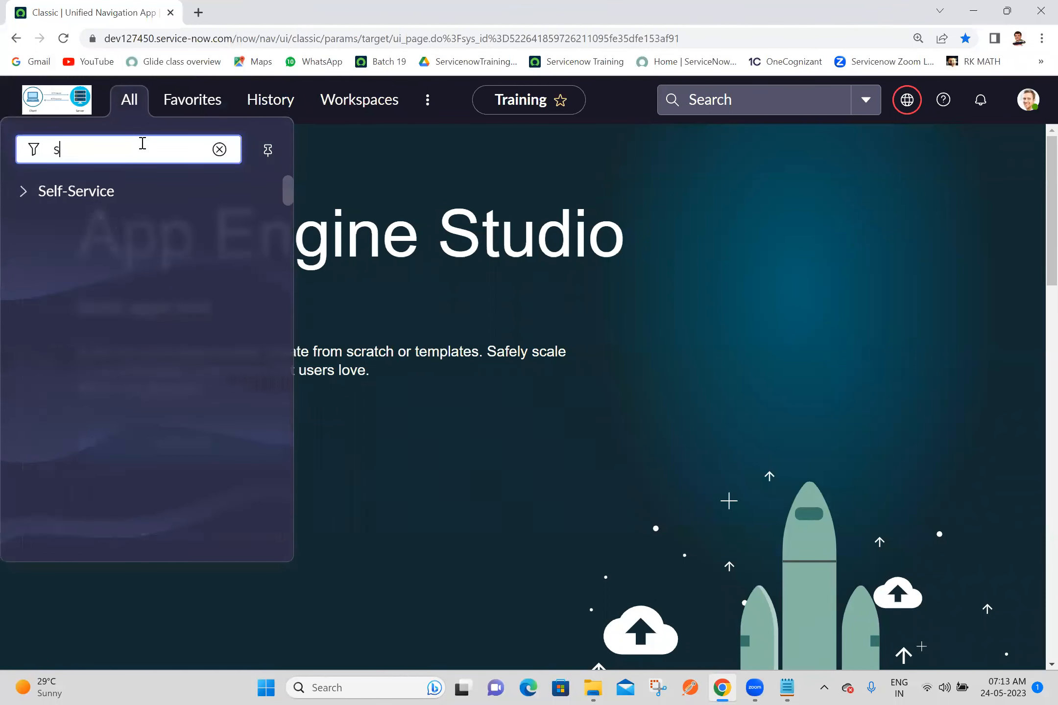
text(tuden)
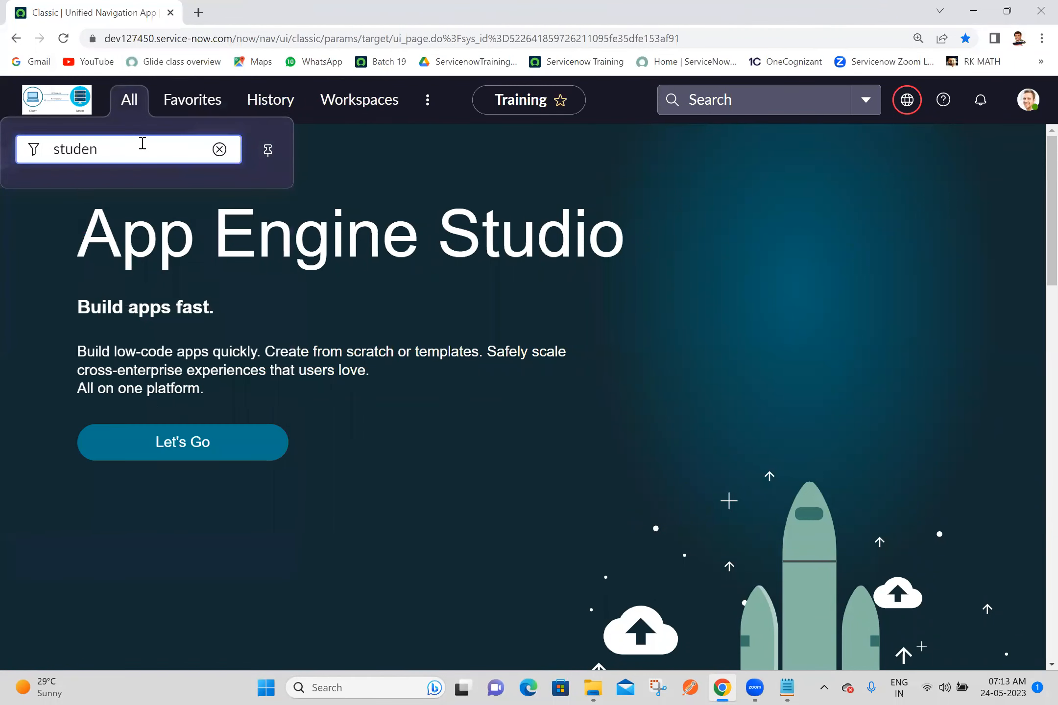
text(tt)
key(BackSpace)
key(BackSpace)
key(BackSpace)
key(BackSpace)
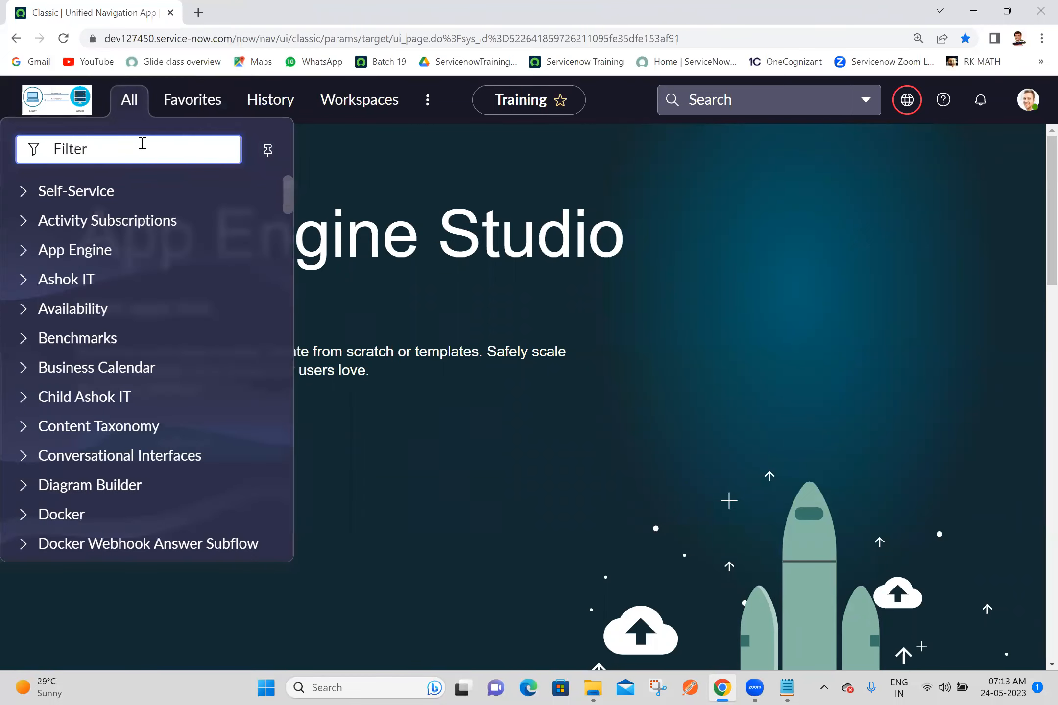
text(stude)
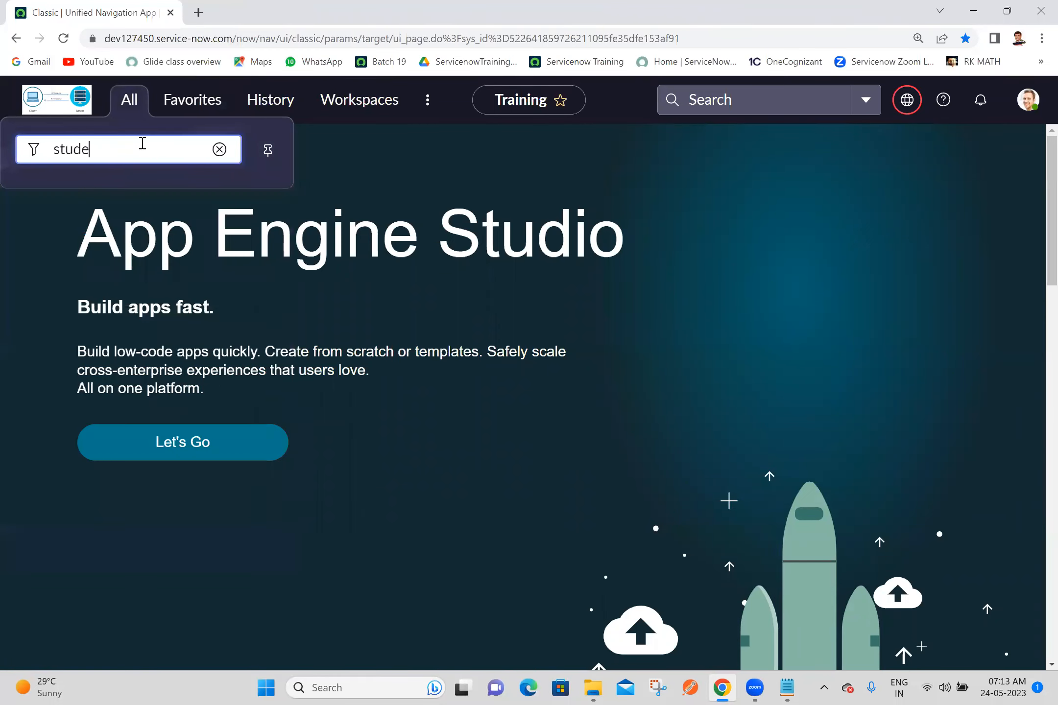
key(BackSpace)
key(BackSpace)
key(BackSpace)
key(BackSpace)
Step: Filter the navigator for tables, open System Definition's Tables list in a new tab and start a new table record
text(t)
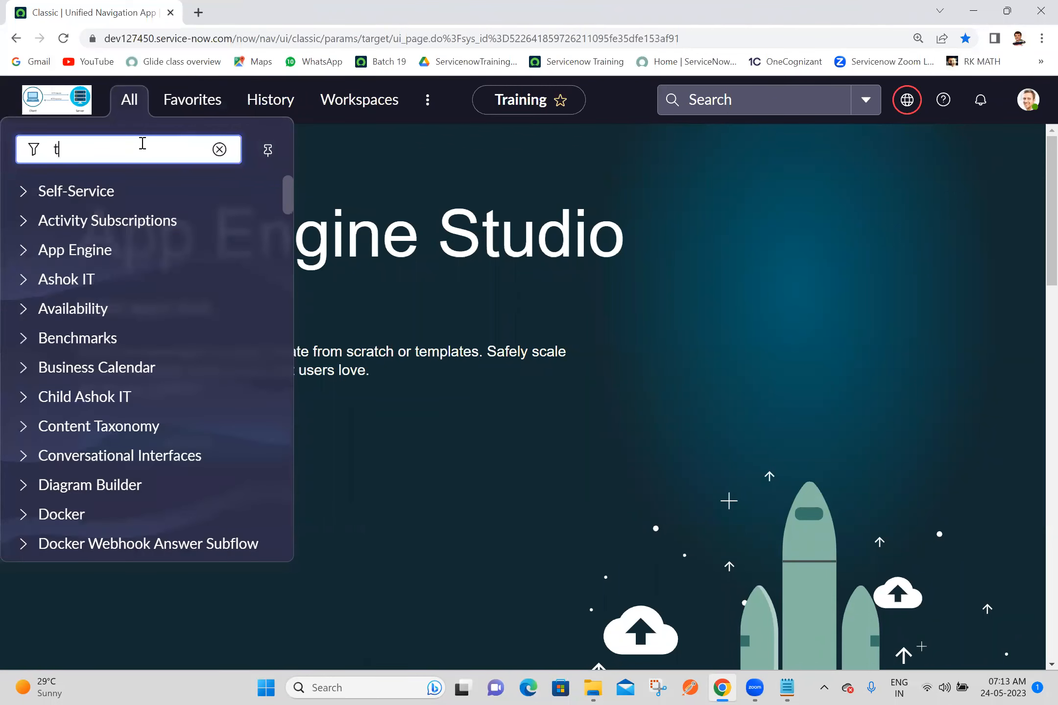
text(ables)
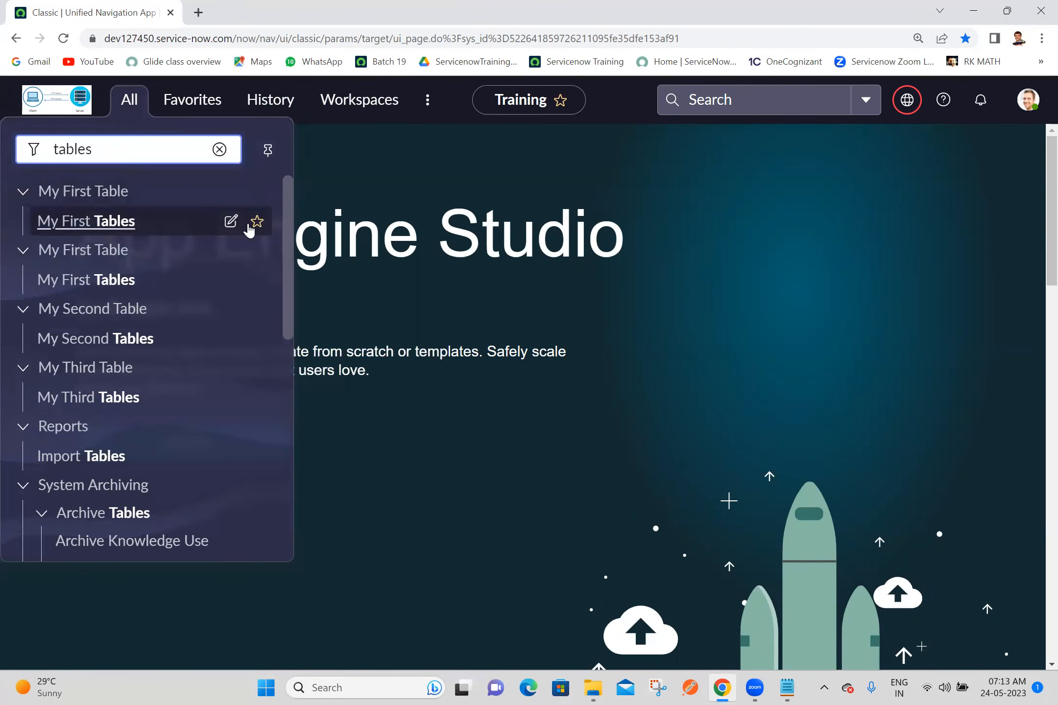
drag(288, 251, 292, 385)
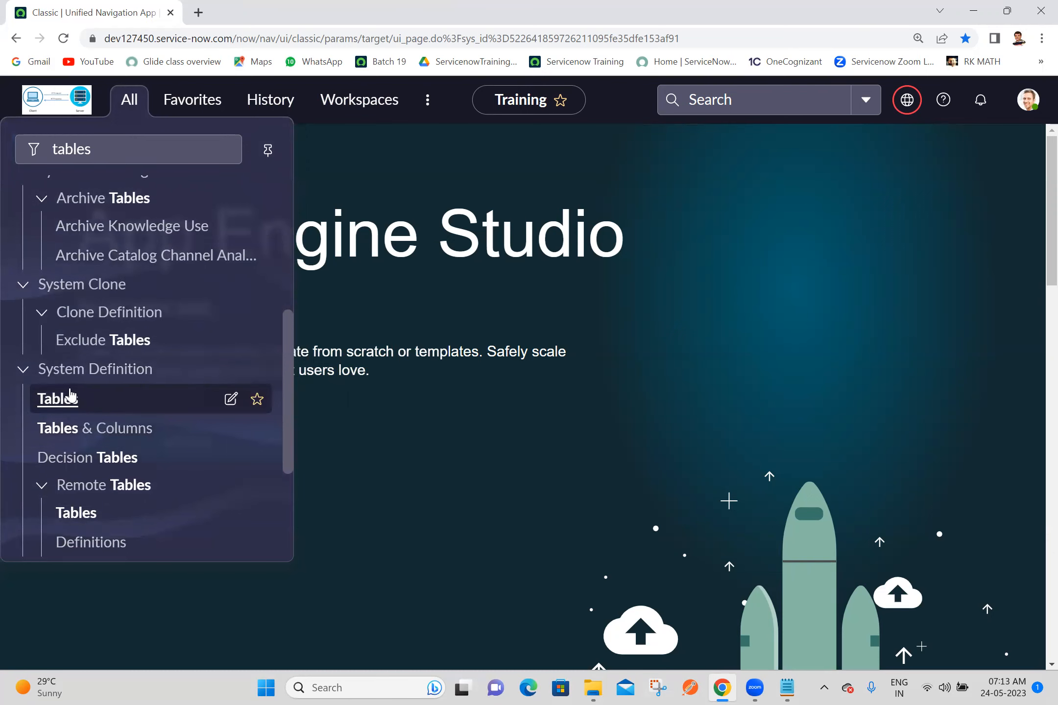
click(58, 399)
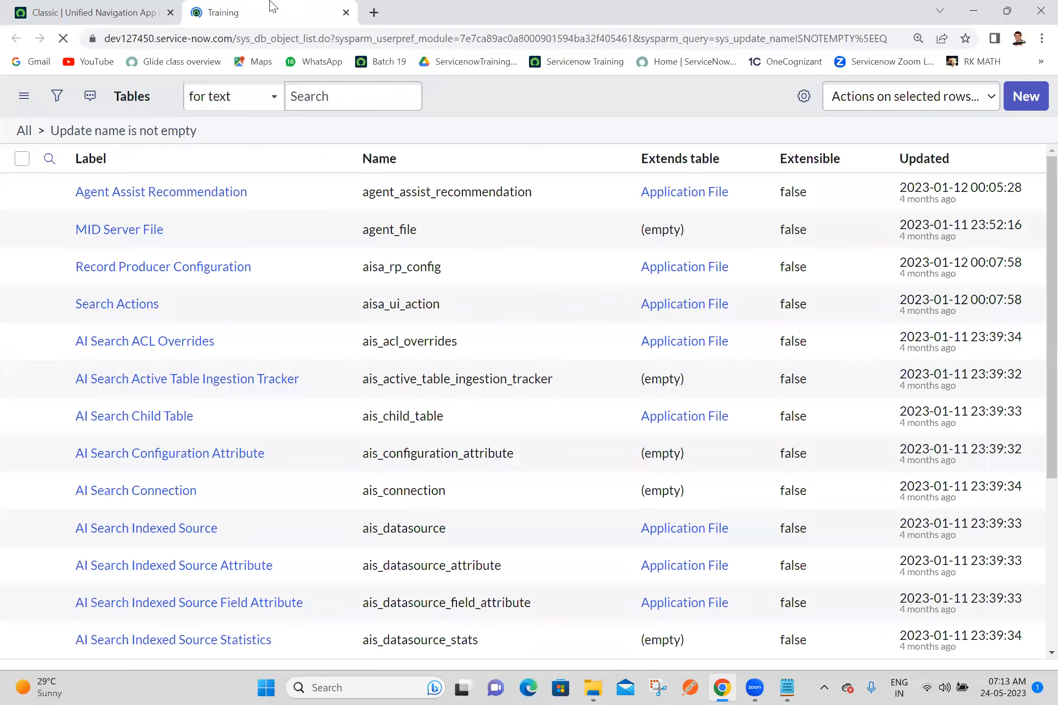
click(1029, 97)
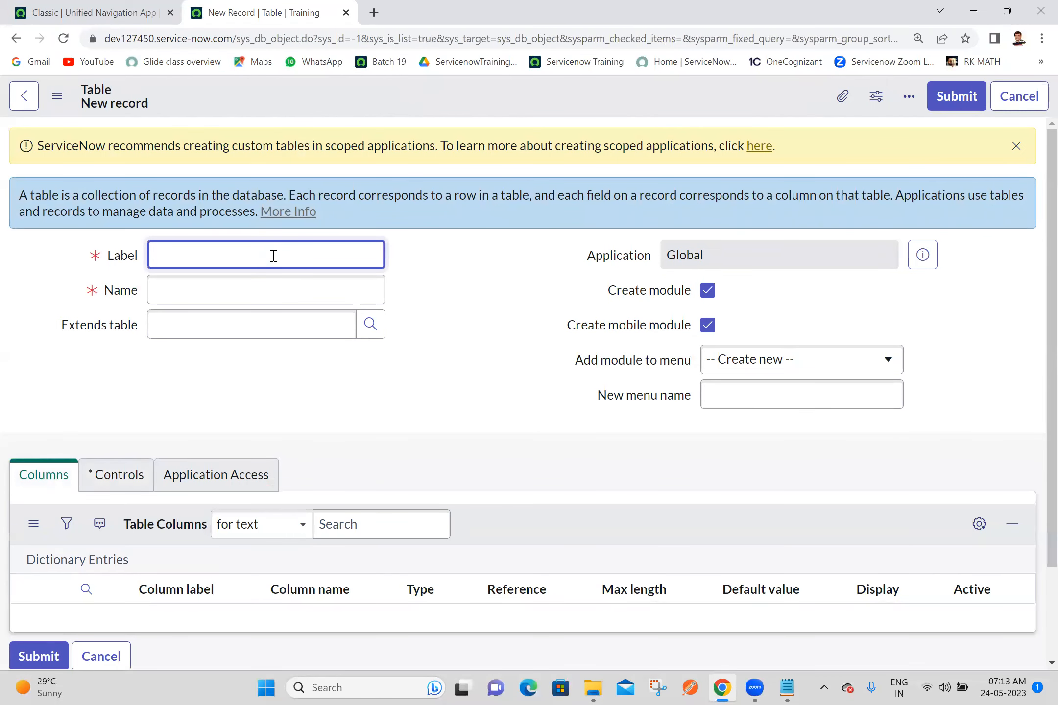
Step: Label the new table Student Marks System, keep the generated name u_student_marks_system and save the record
text(S)
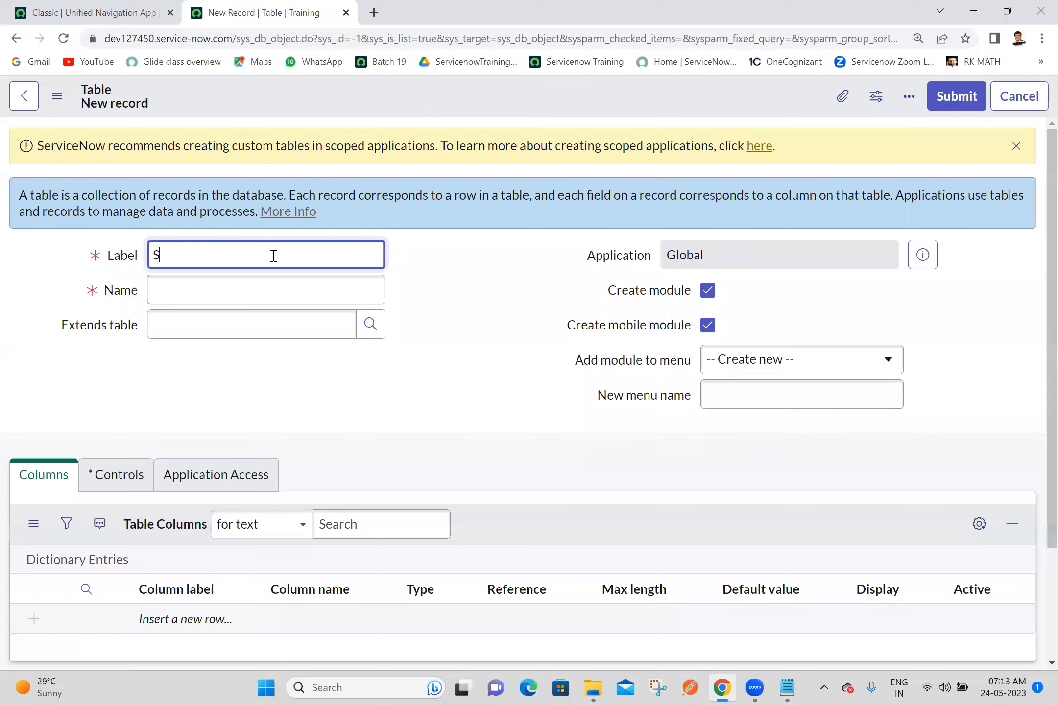
text(tudent Marks System)
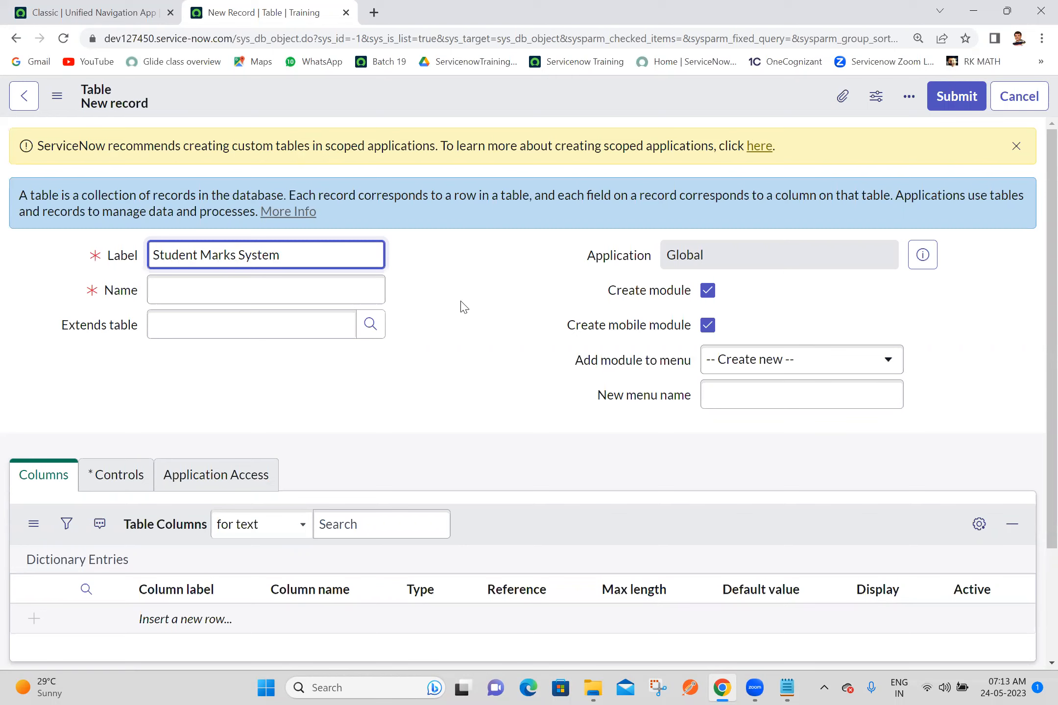
click(461, 302)
triple_click(299, 257)
key(ctrl+c)
right_click(482, 100)
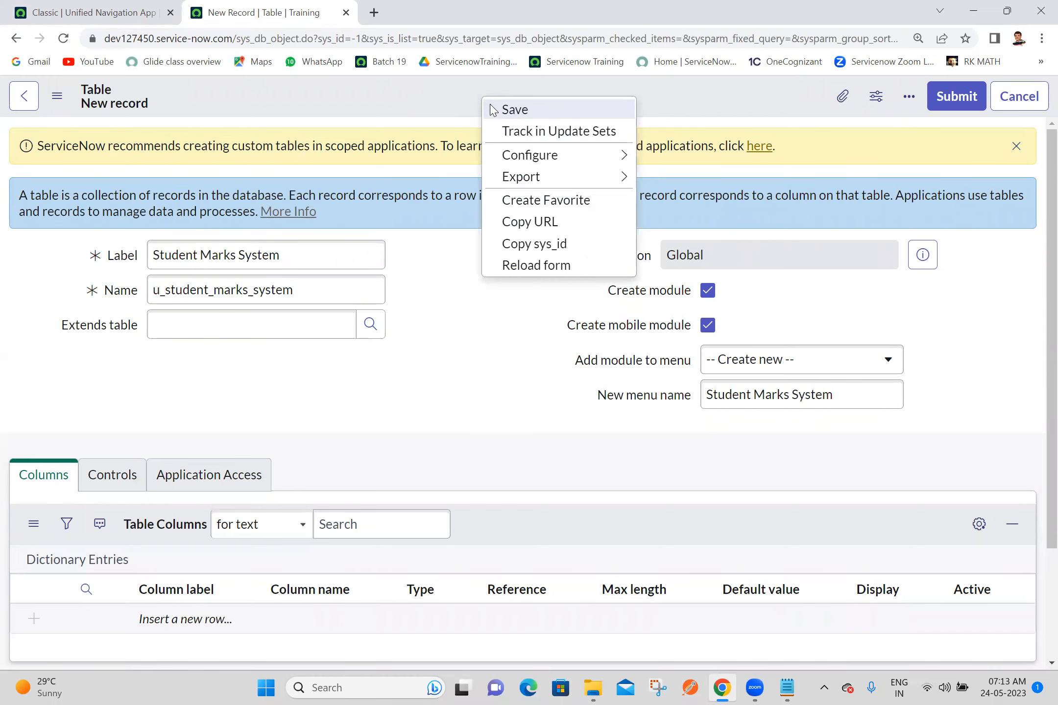
click(491, 107)
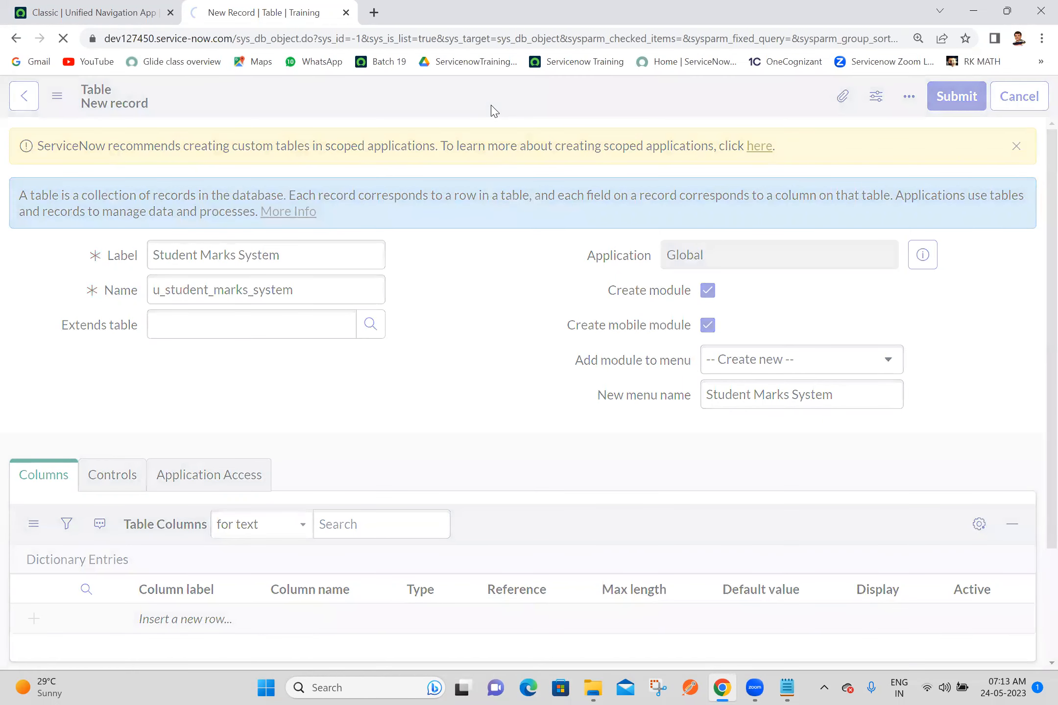
Step: Reload the home page, open the Student Marks Systems list in a new tab and close the table record's tab
click(118, 9)
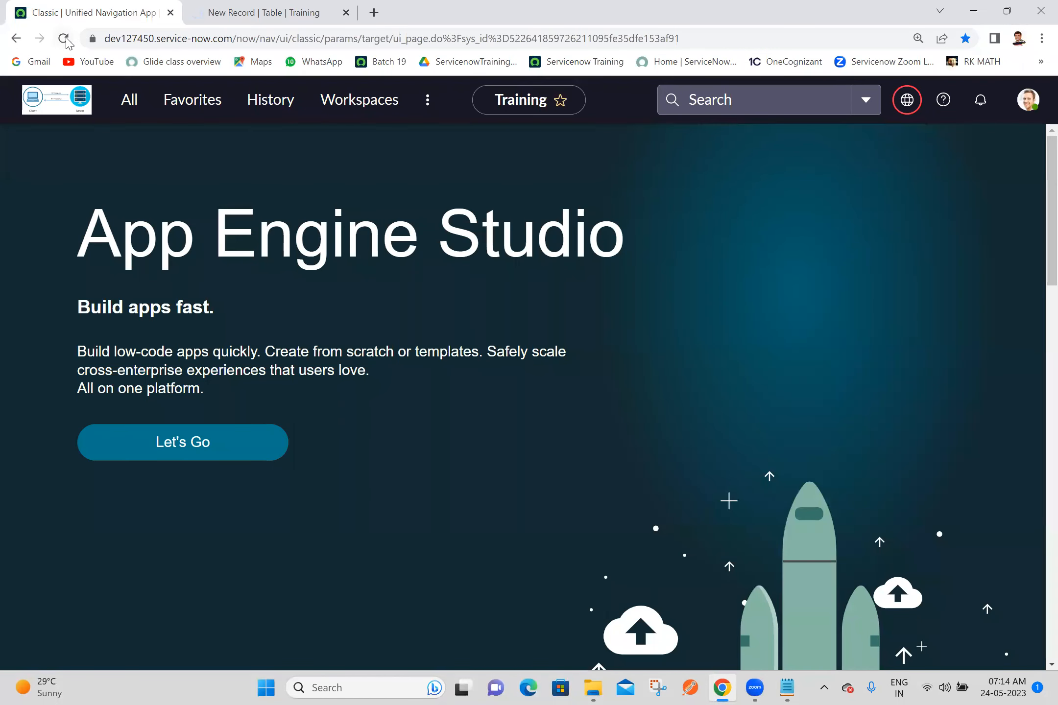
click(63, 38)
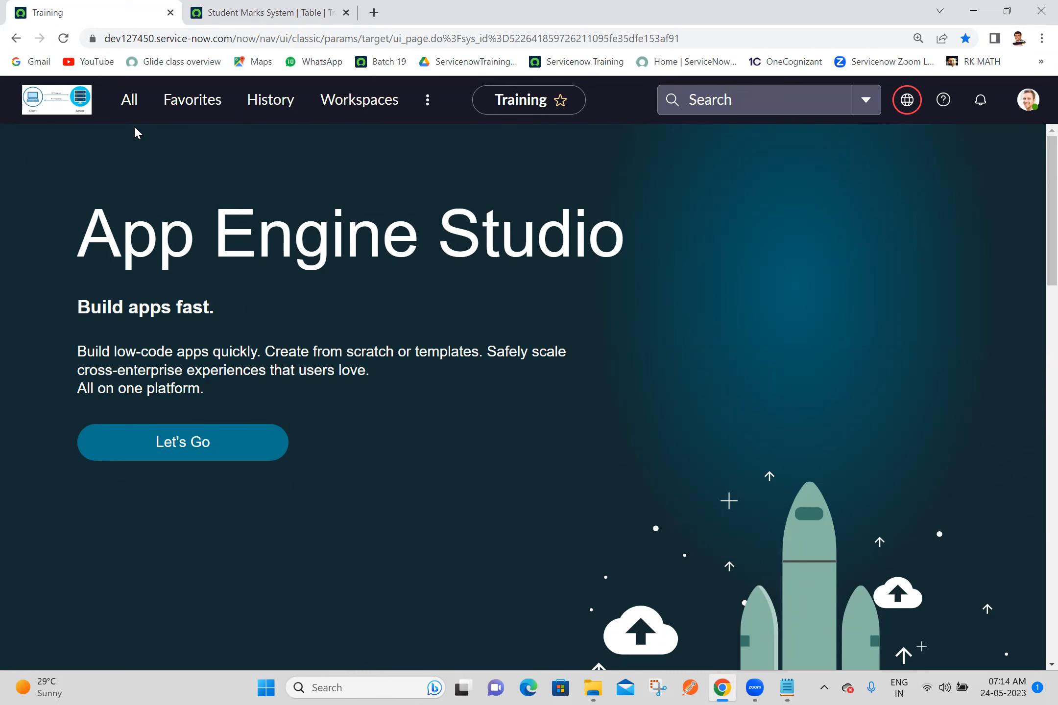
click(129, 103)
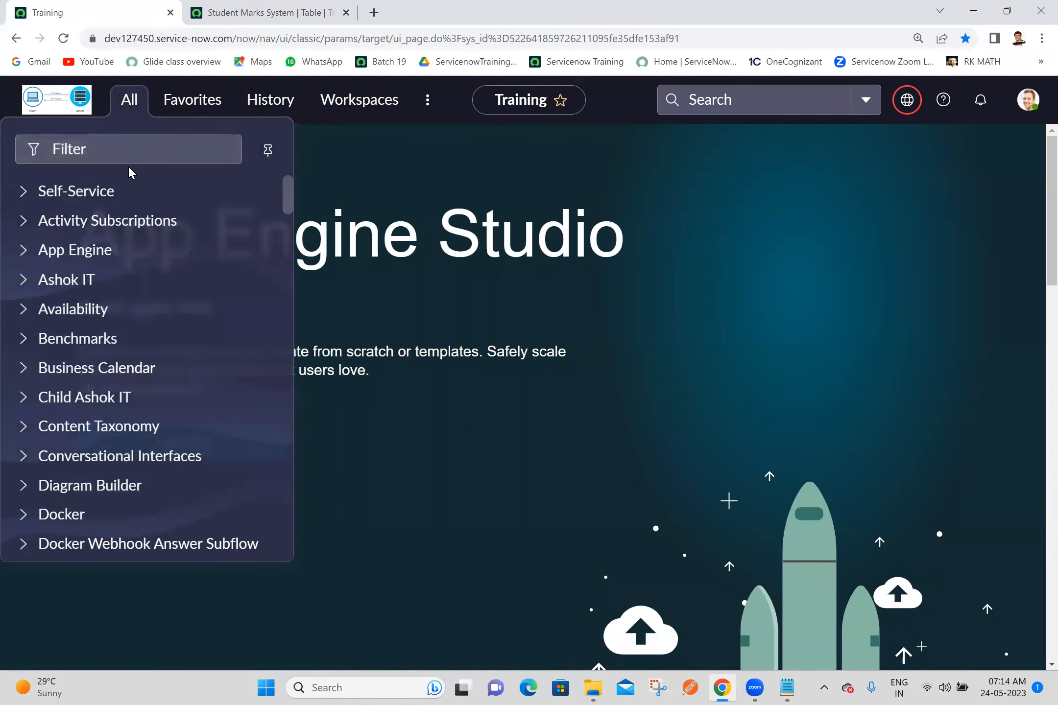
key(ctrl+v)
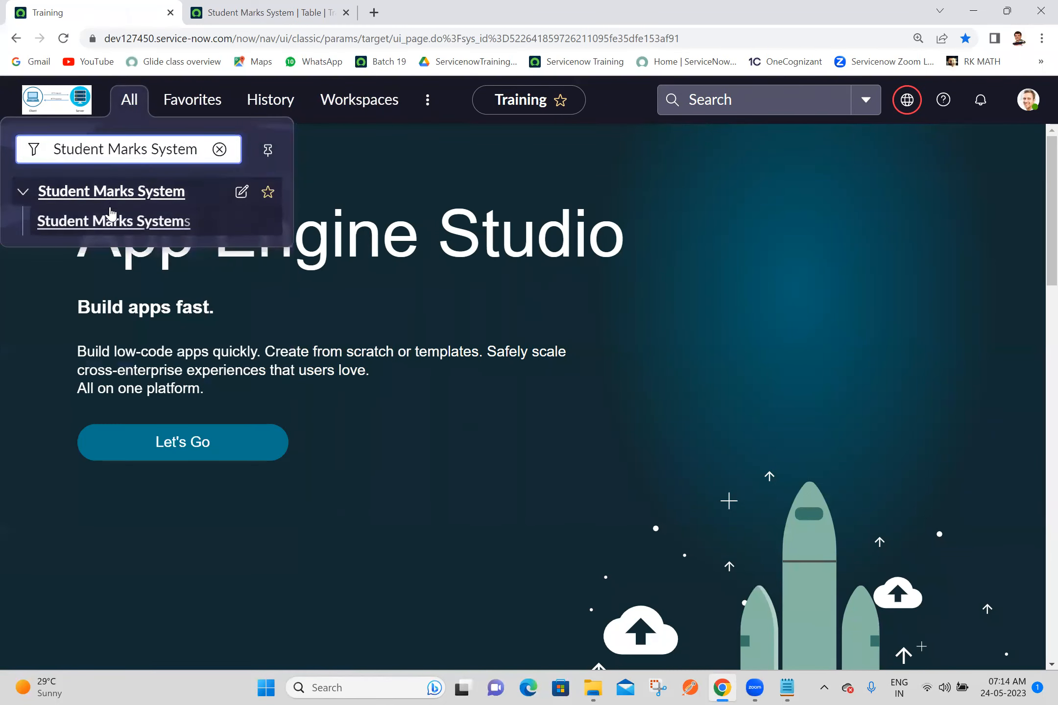
middle_click(116, 223)
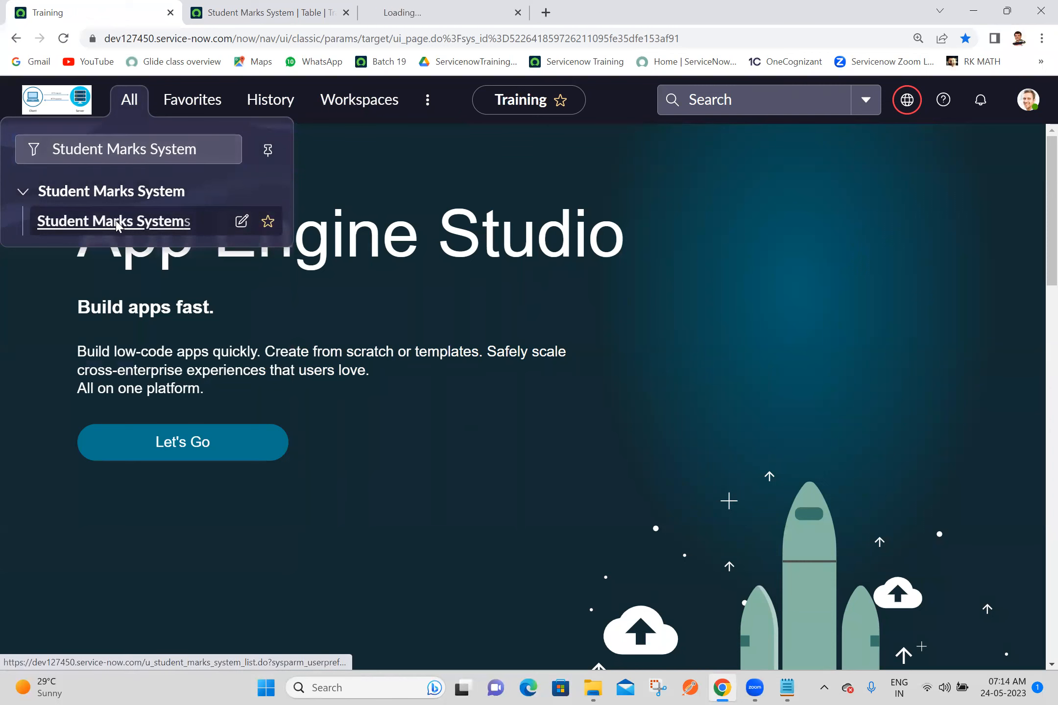
click(346, 13)
click(279, 9)
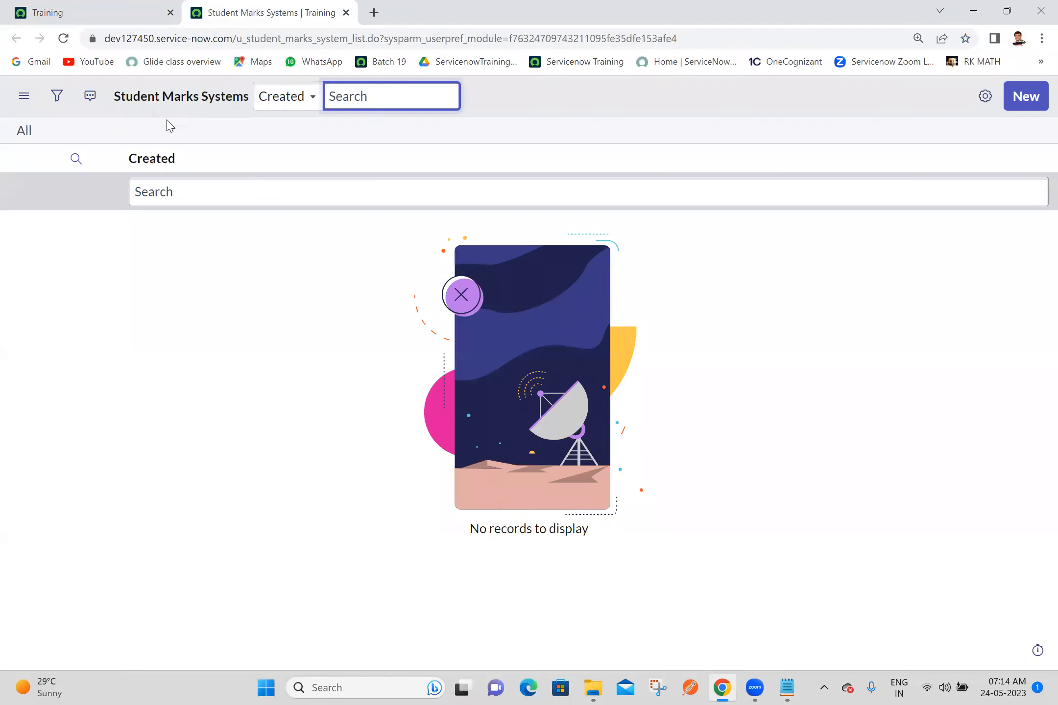
Step: Start a new Student Marks System record and open its form layout configuration
right_click(140, 170)
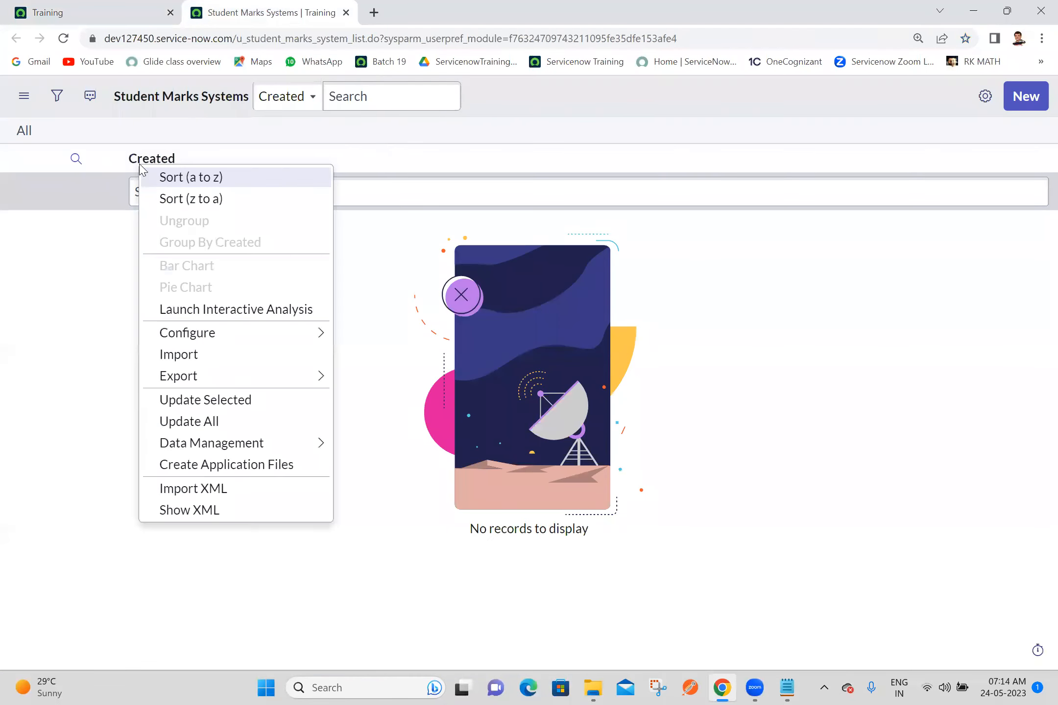
click(1017, 104)
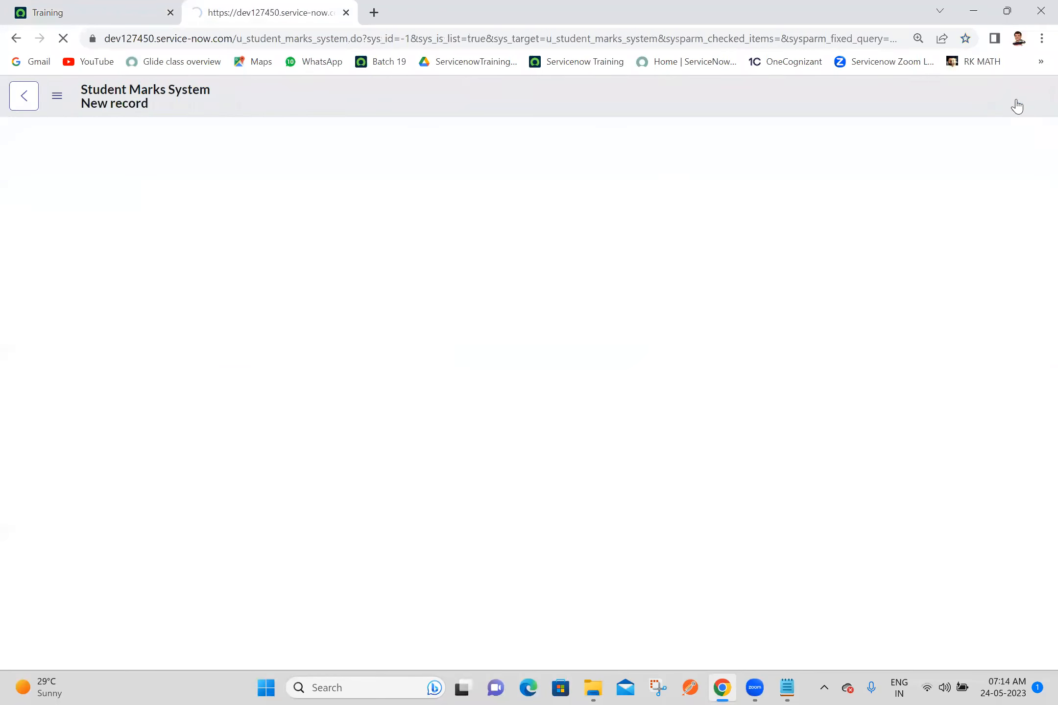
right_click(478, 93)
mouse_move(516, 128)
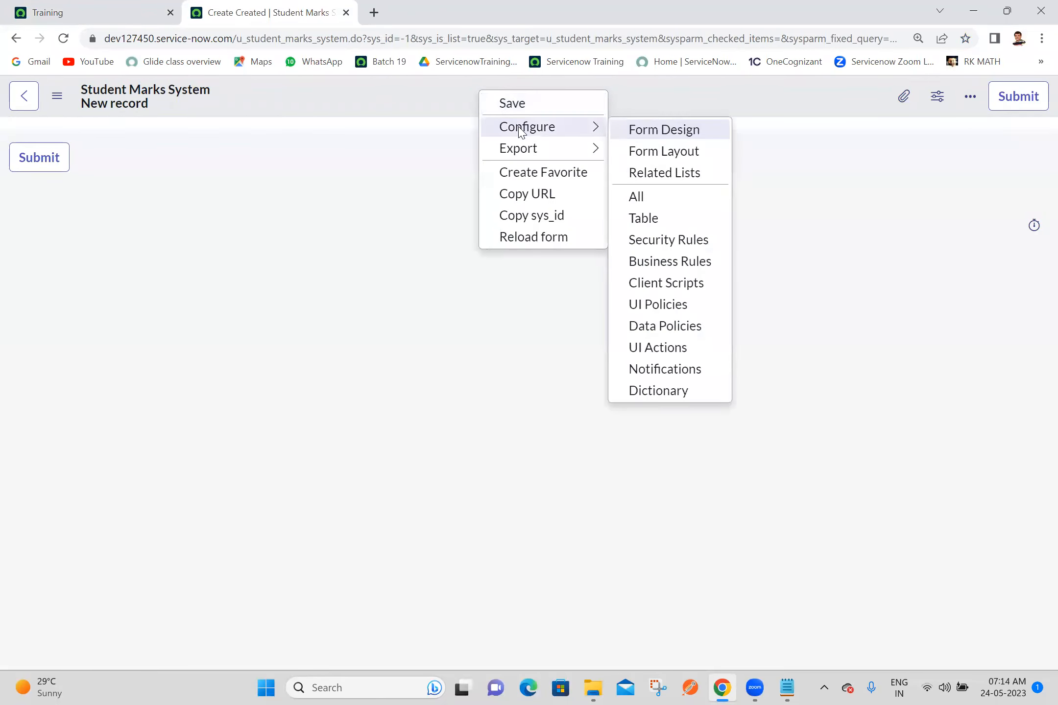
click(655, 151)
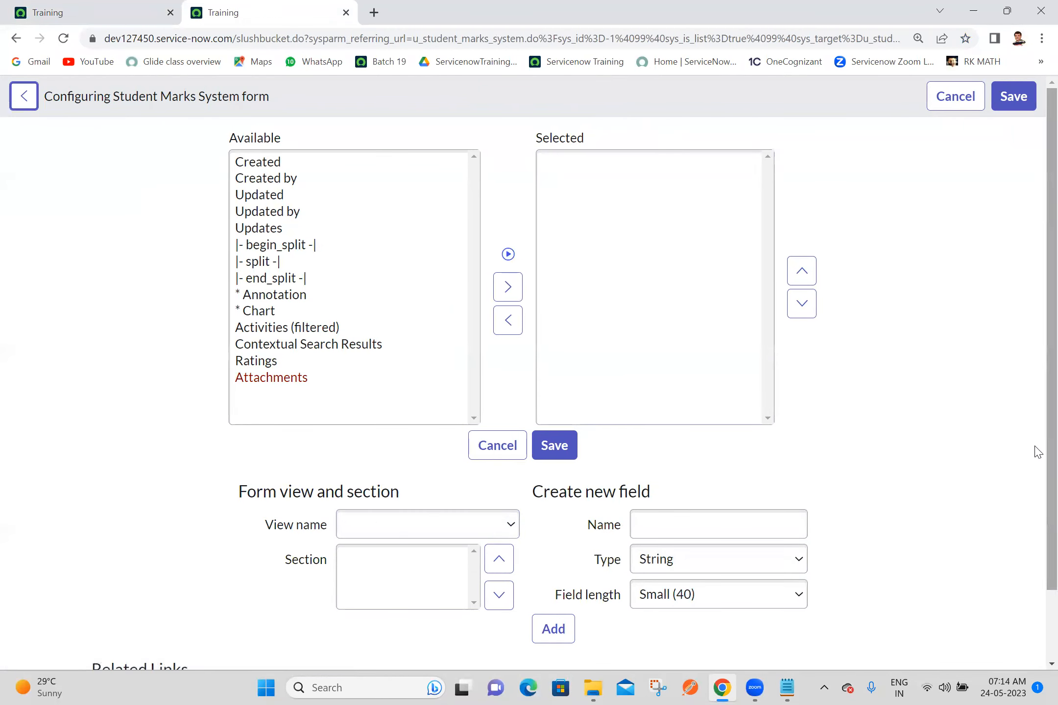
Step: Create a True/False field named ssc and add it to the Student Marks System form
scroll(1036, 542, down, 2)
click(728, 527)
text(ssc)
click(692, 484)
key(Down)
key(Down)
key(Down)
key(Down)
key(Down)
key(Down)
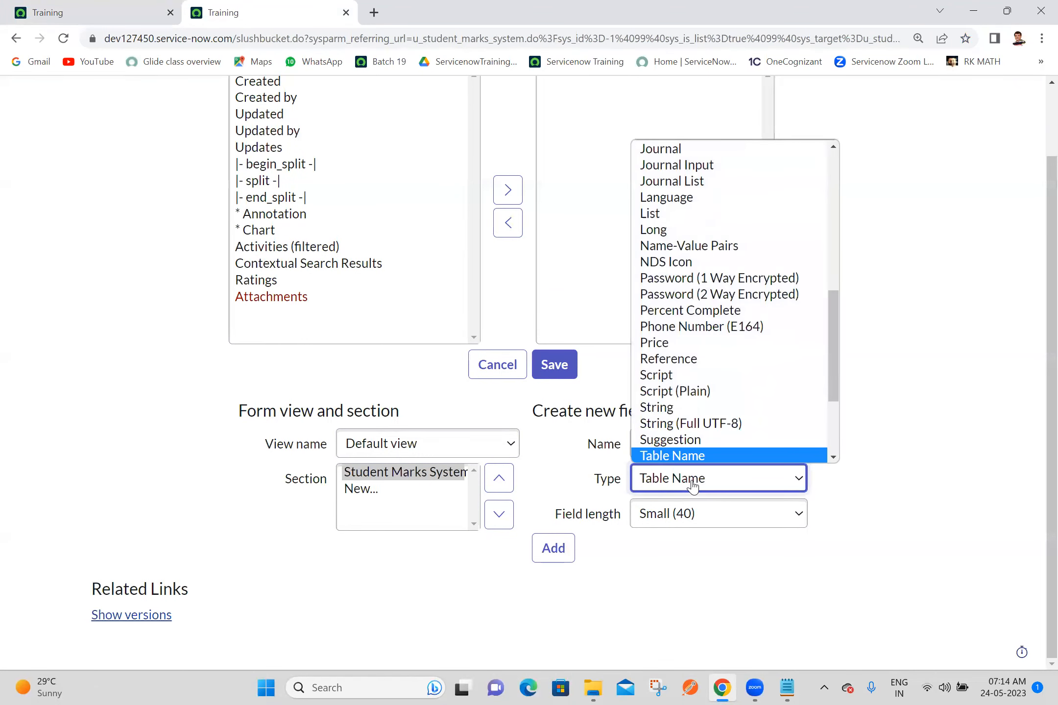
key(Down)
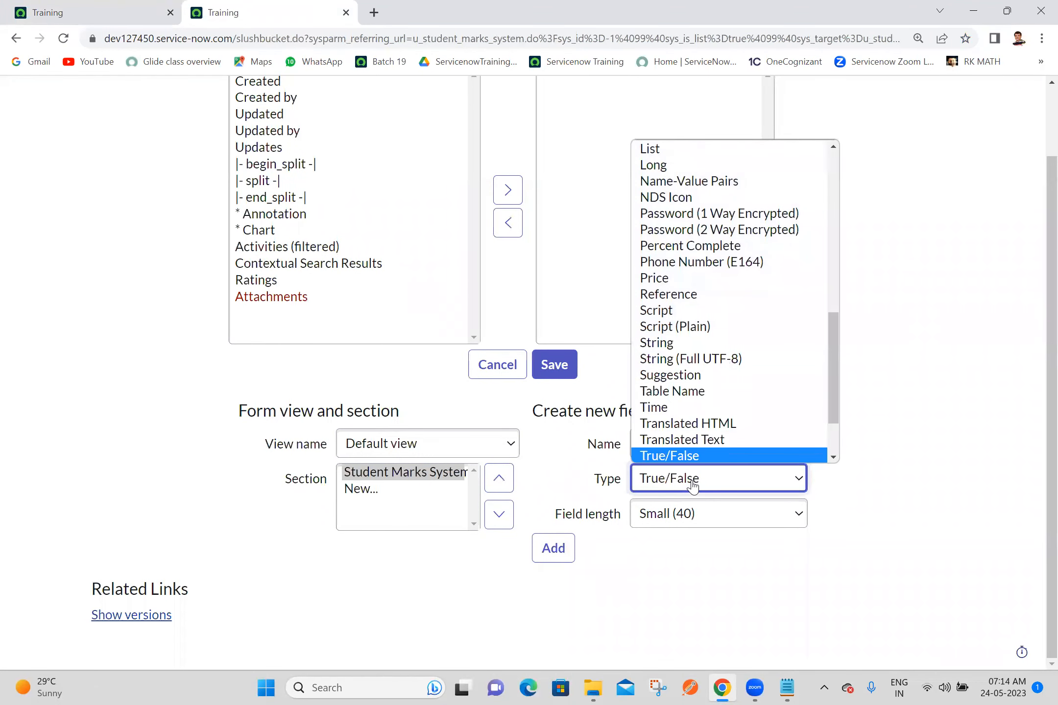
click(692, 484)
click(559, 539)
Step: Add two more True/False fields, inter and btech, to the form layout
click(655, 472)
text(inter)
click(543, 547)
click(728, 469)
text(btech)
click(558, 542)
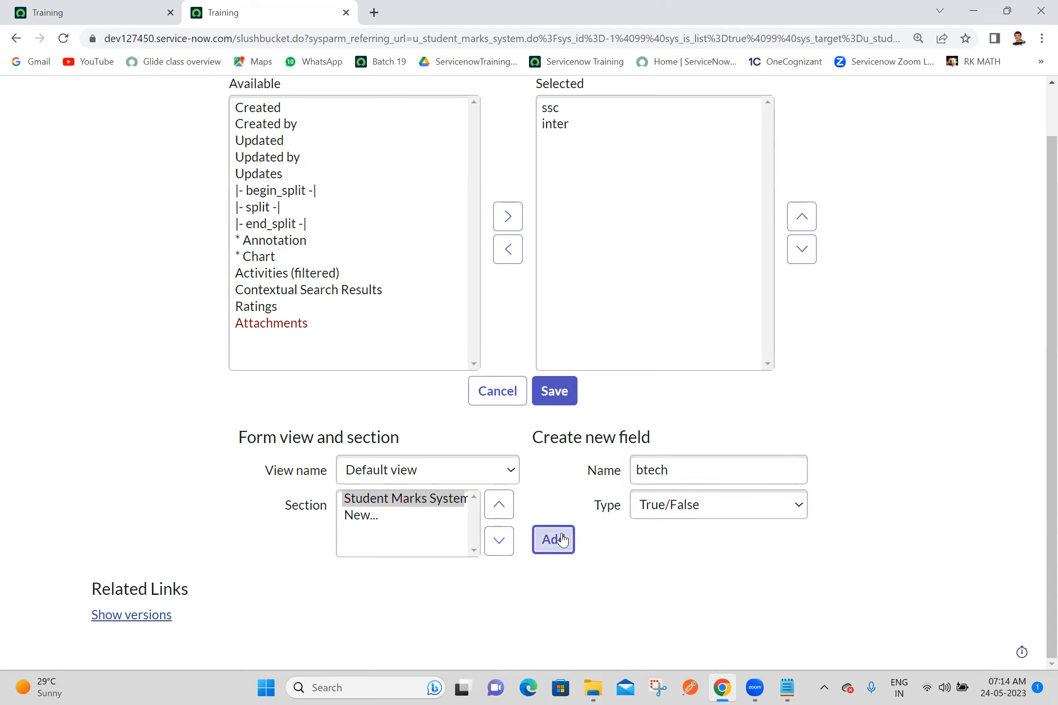
Step: Add a String field named ssc marks with Small (40) length to the Student Marks System form layout
click(657, 467)
text(ssc marks)
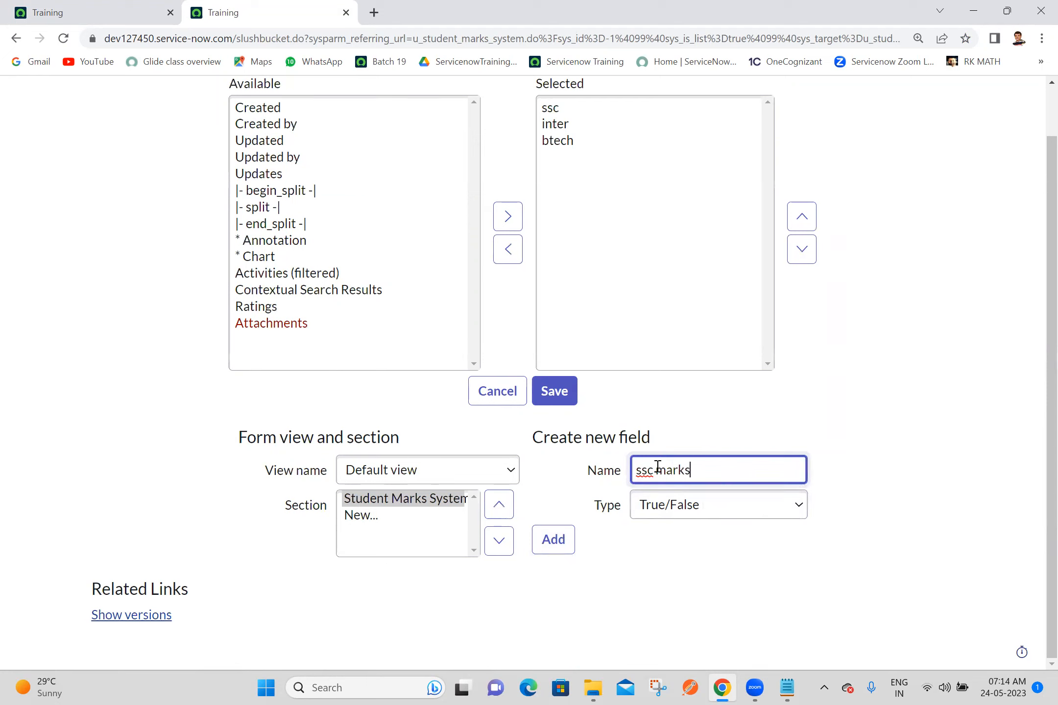
click(669, 507)
key(s)
key(s)
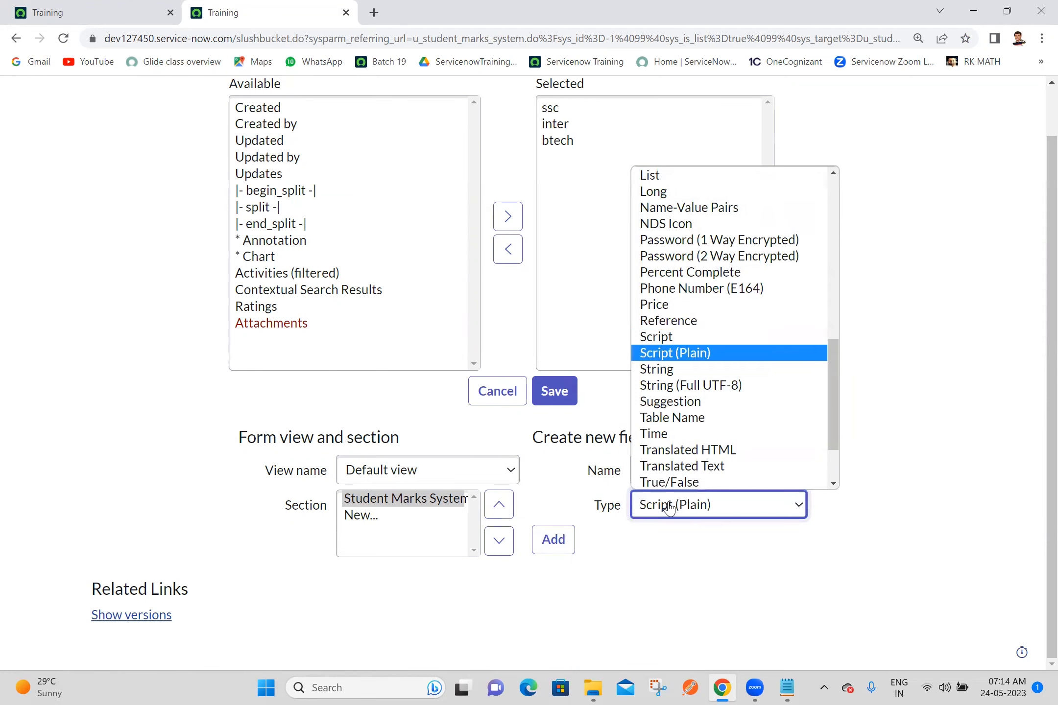
key(s)
key(Return)
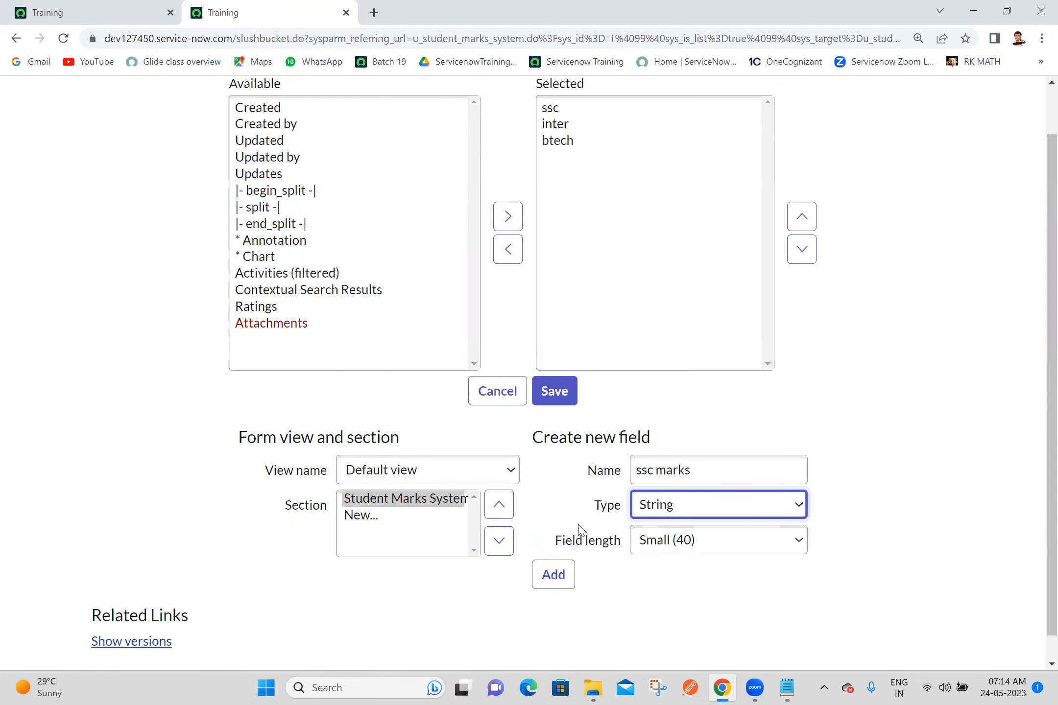
click(543, 580)
Step: Add a String field named ssc university with Small (40) length to the form layout
click(687, 478)
text(ssc uni)
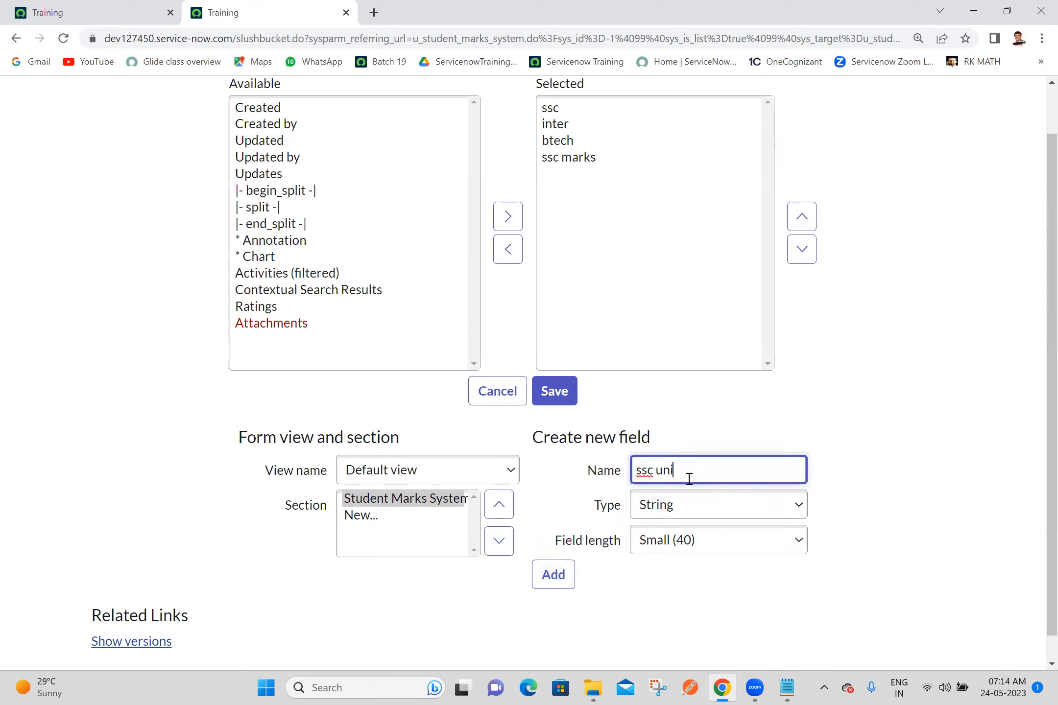
text(versity)
click(558, 577)
Step: Add two String fields, inter marks and inter university, to the form layout with Small (40) length
click(679, 475)
text(inter marks)
click(562, 583)
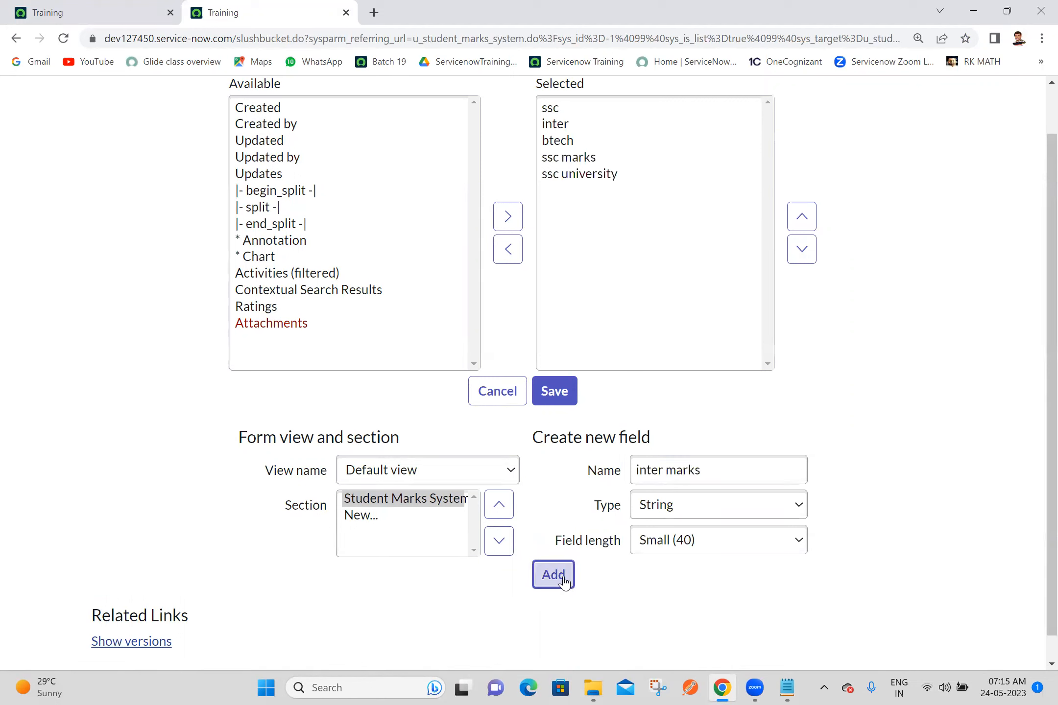
click(687, 466)
text(inter university)
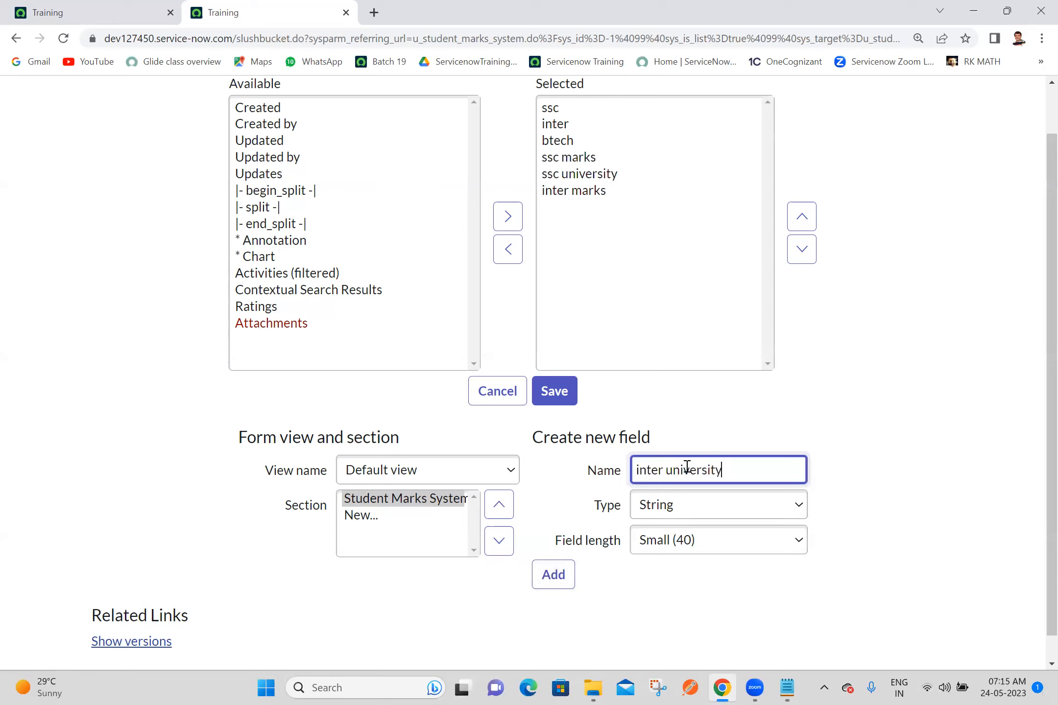
click(552, 574)
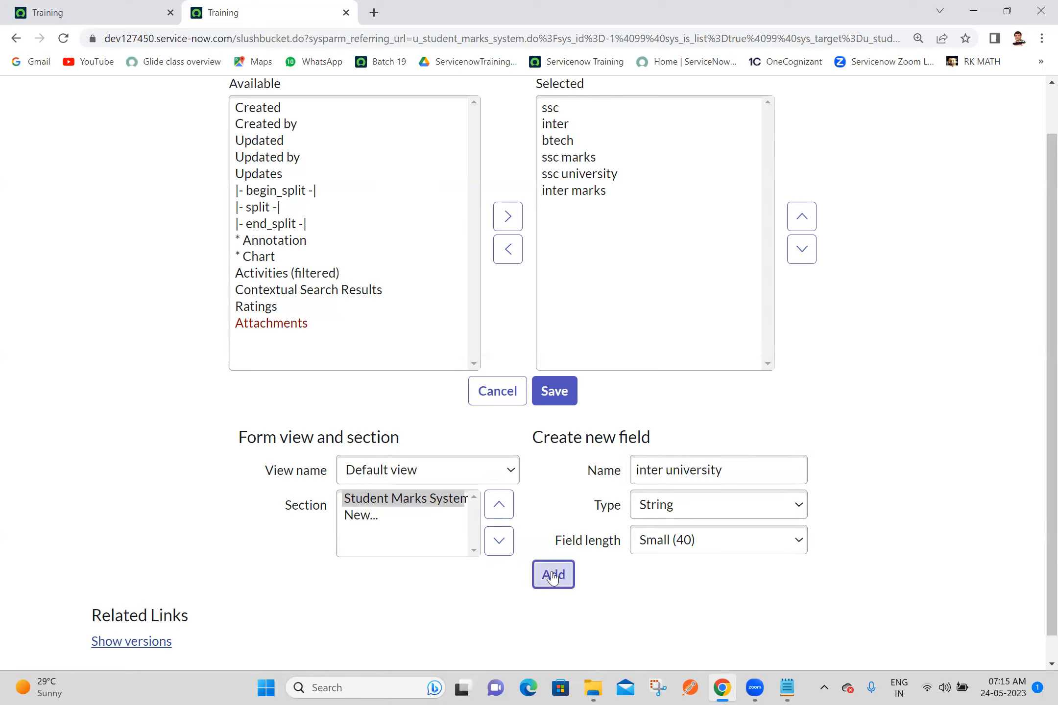
Step: Add the String fields btech marks and btech university with Small (40) length and save the form layout
click(678, 470)
text(bt)
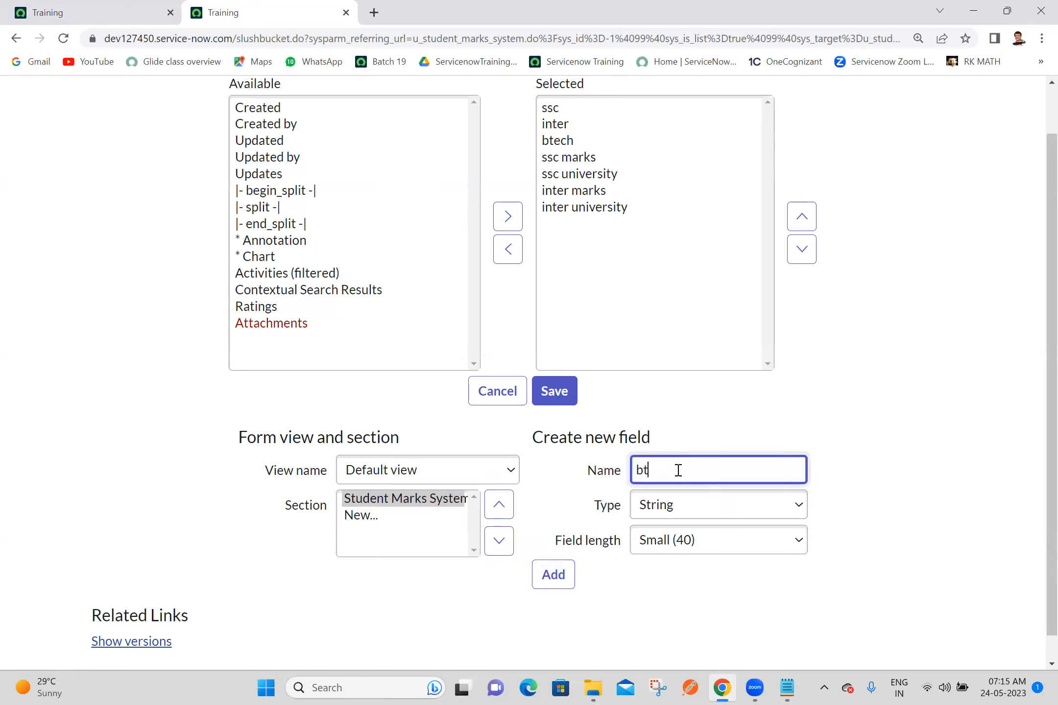
text(ech marks)
click(558, 575)
click(704, 469)
text(btech university)
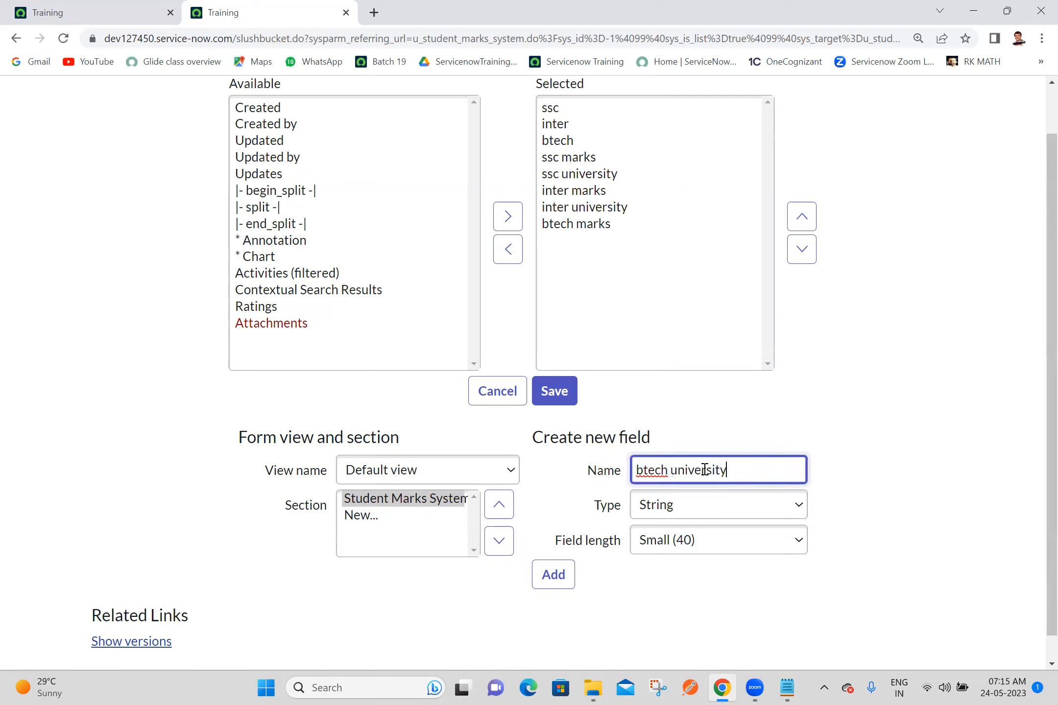
click(546, 575)
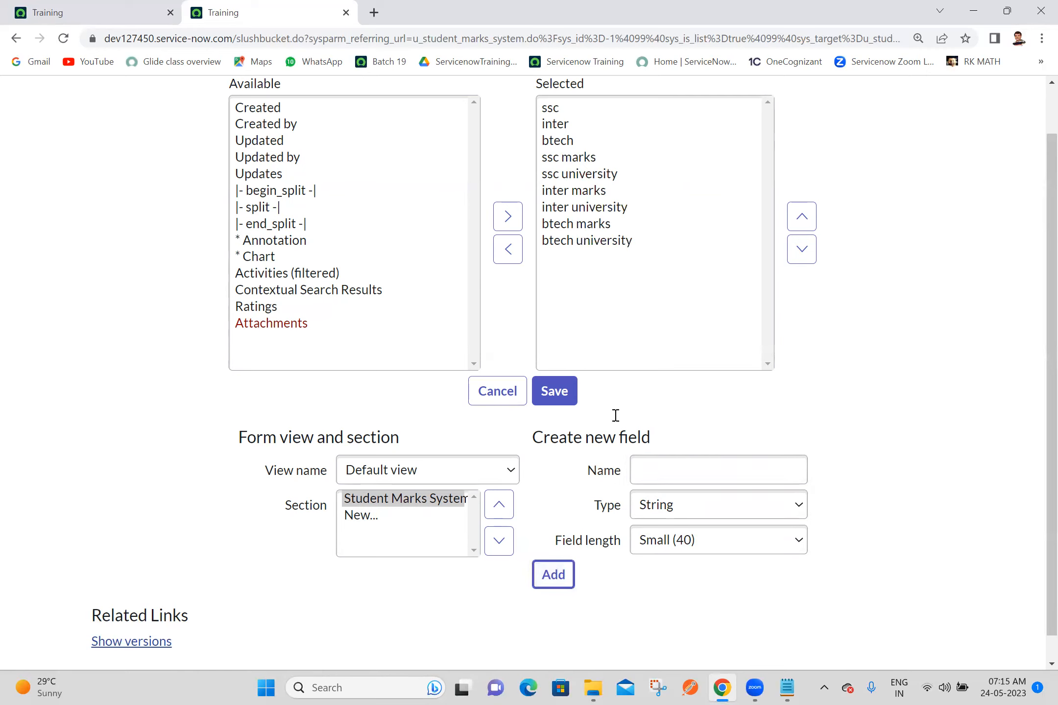
click(564, 390)
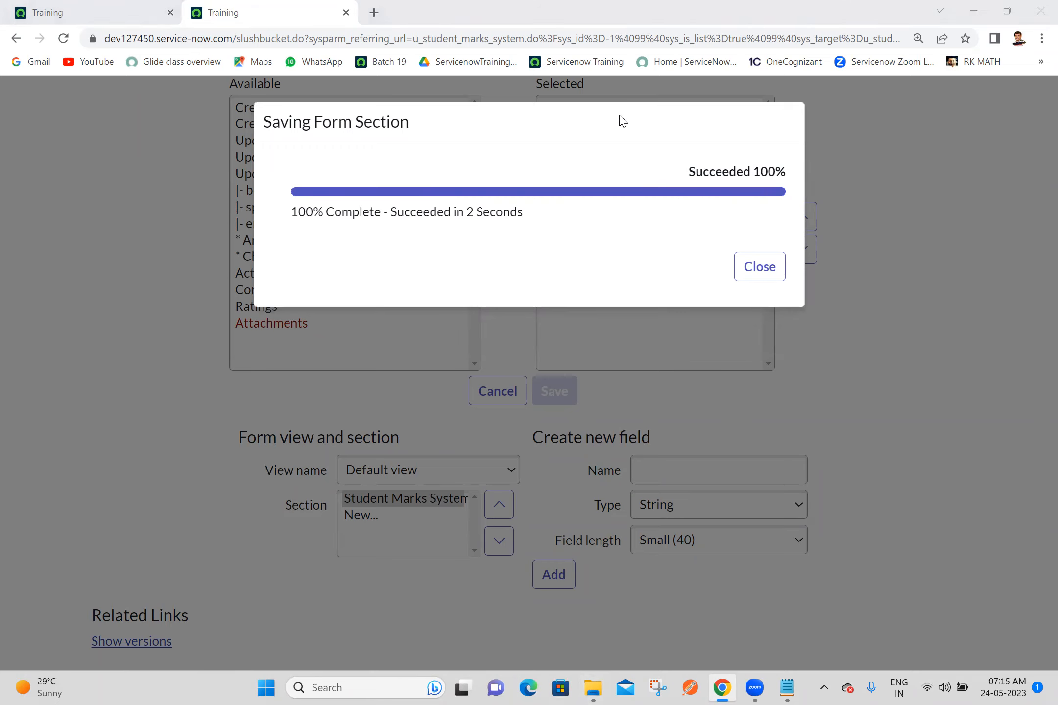
click(759, 267)
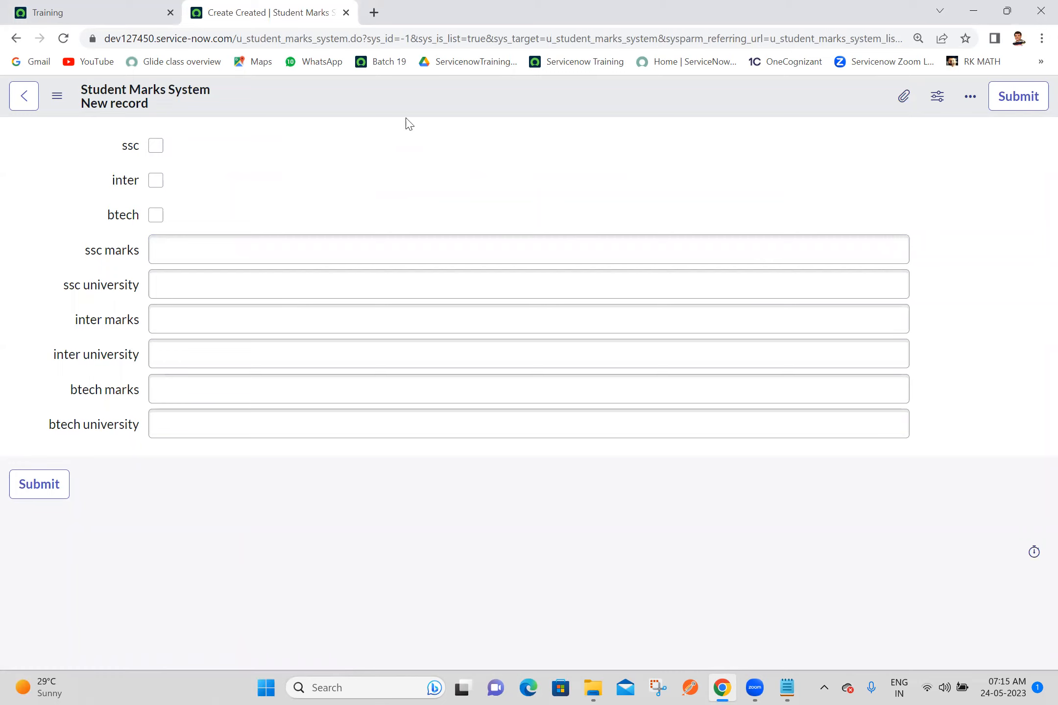
Step: Duplicate the new Student Marks System record's tab and start a new UI policy for that table there
right_click(254, 4)
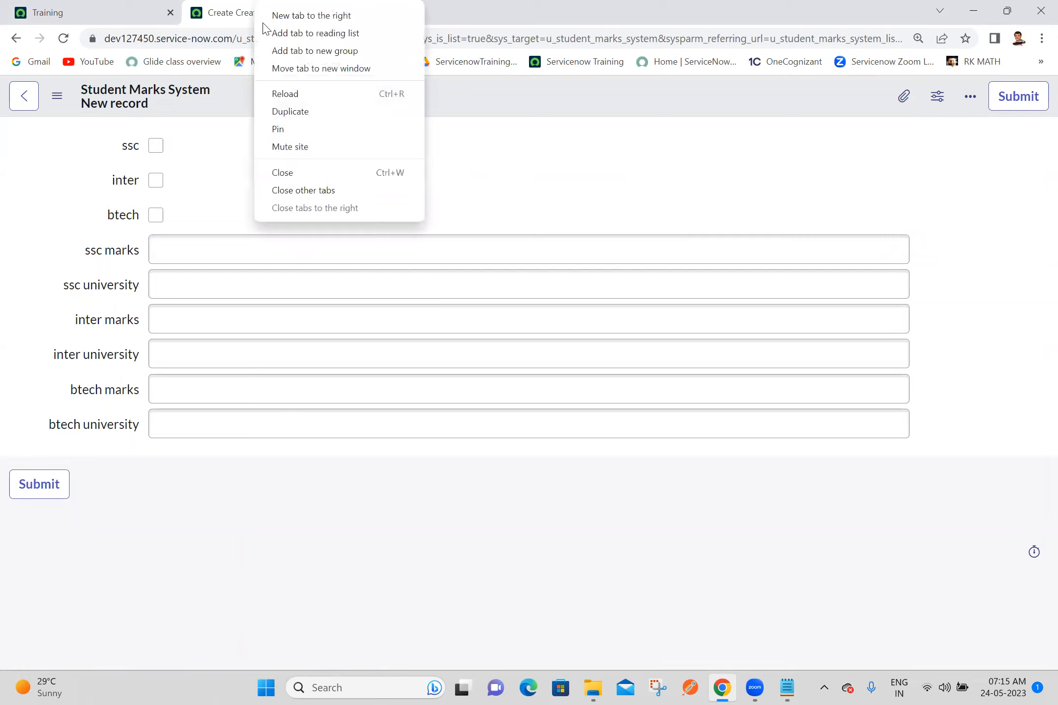
click(290, 111)
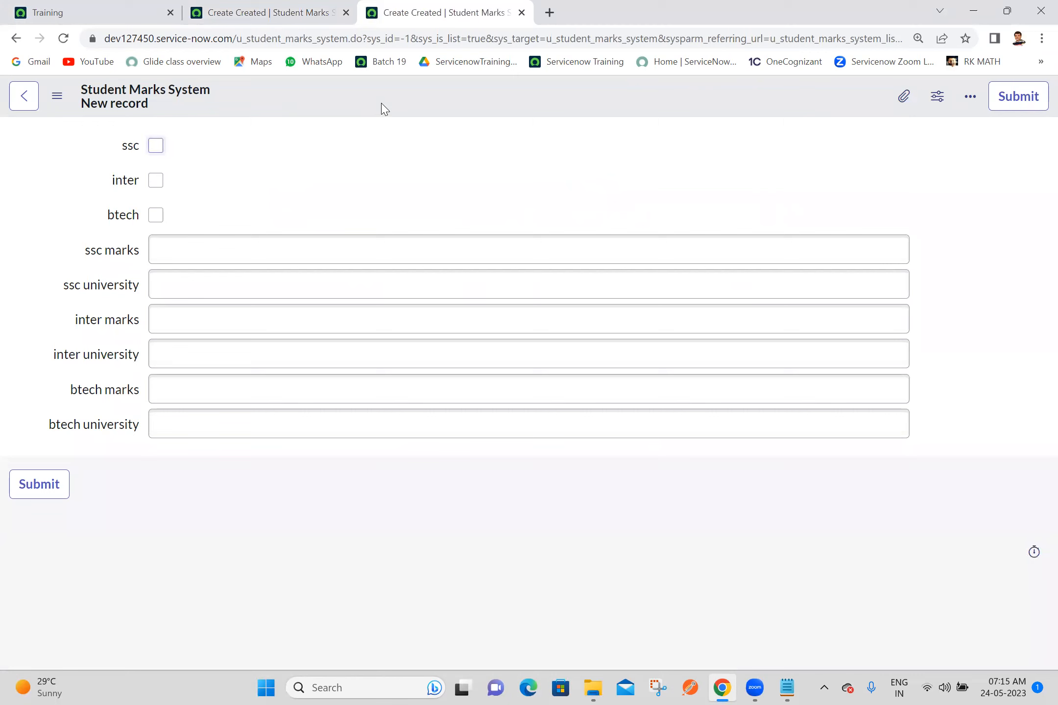
right_click(382, 106)
mouse_move(485, 140)
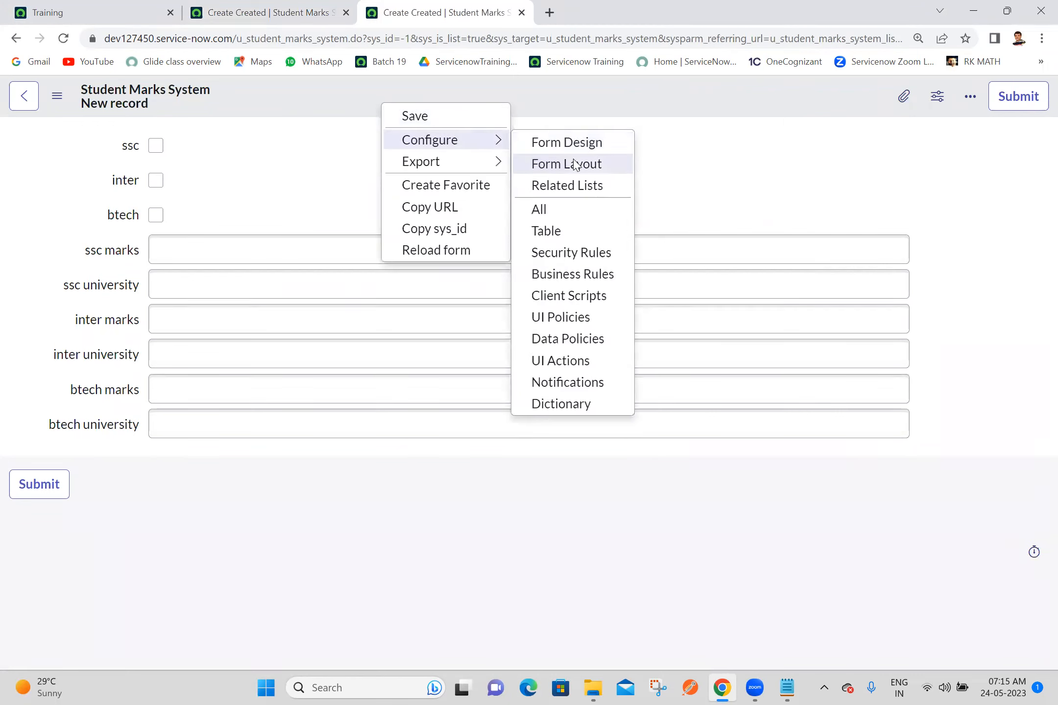
click(581, 321)
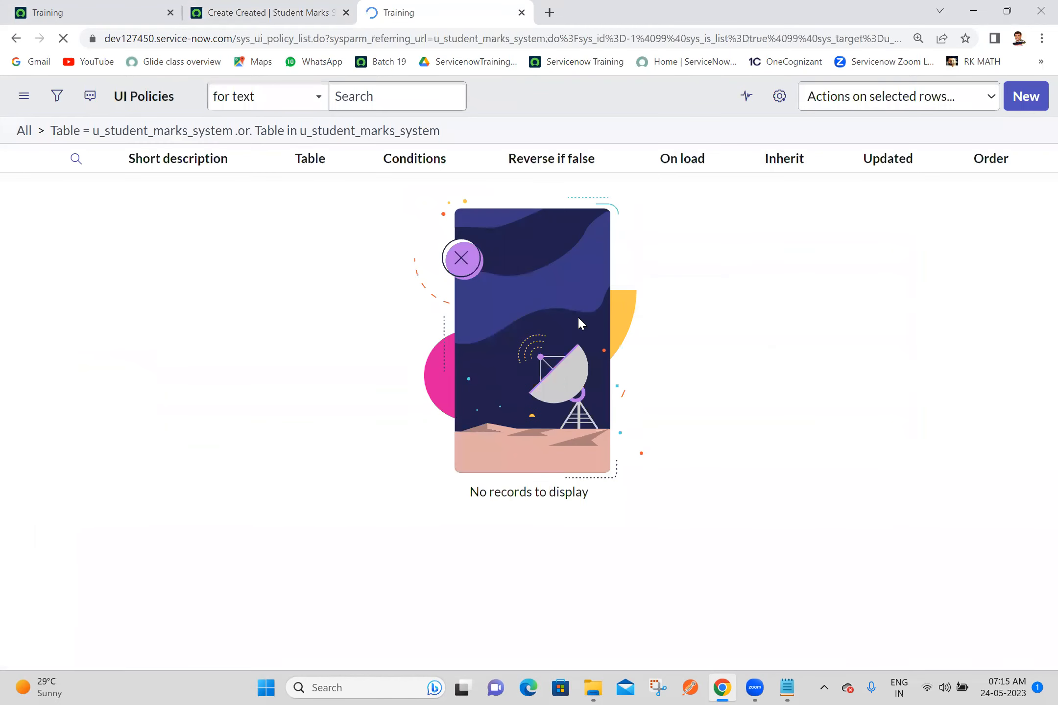
click(1025, 97)
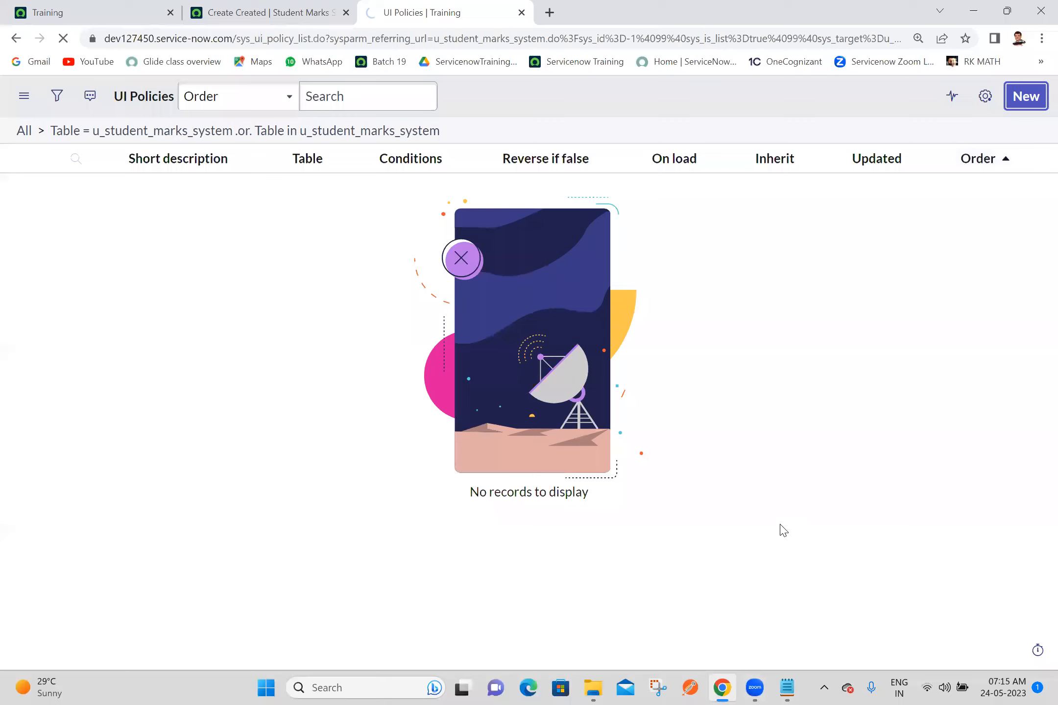
Step: Switch to the Batch 19 notes in Notepad and find the Task 1 section about the student marks table
click(787, 687)
click(578, 307)
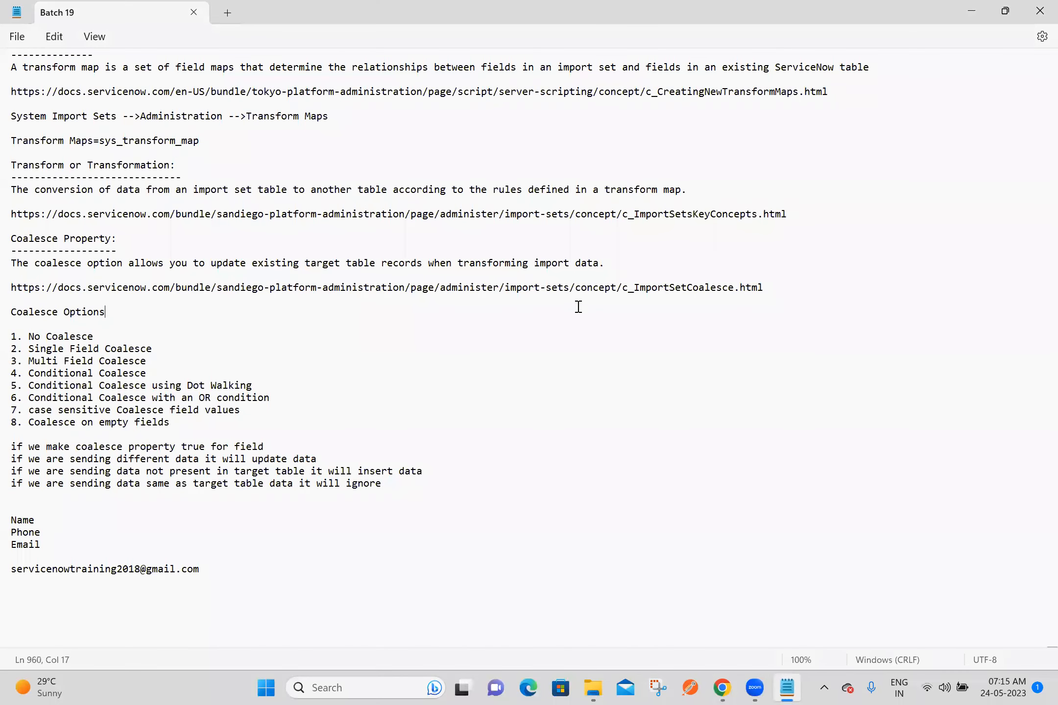
key(Up)
key(Up)
key(Up)
key(Up)
key(Up)
key(Up)
key(Up)
key(Up)
key(Up)
key(Up)
key(Up)
key(Up)
key(Up)
key(Up)
key(Up)
key(Up)
key(Up)
key(Up)
key(Up)
key(Up)
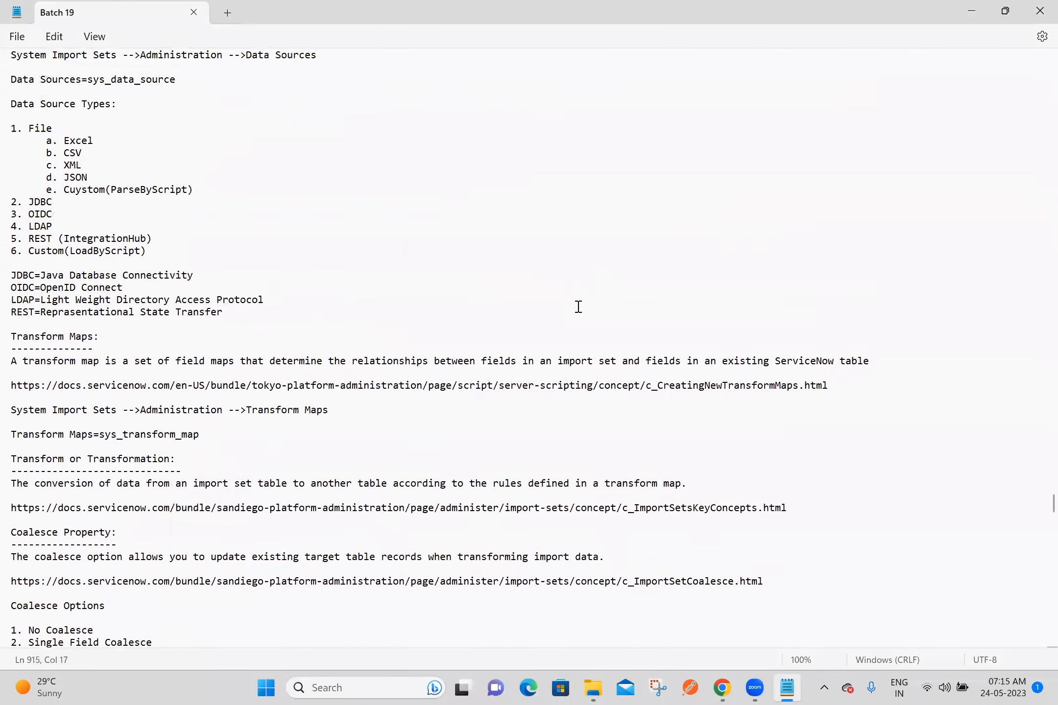
key(Up)
key(Up)
key(Up)
key(Up)
key(Up)
key(Up)
key(Up)
key(Up)
key(Up)
key(Up)
key(Up)
key(Up)
key(Up)
key(Up)
key(Up)
key(Up)
key(Up)
key(Up)
key(Up)
key(Up)
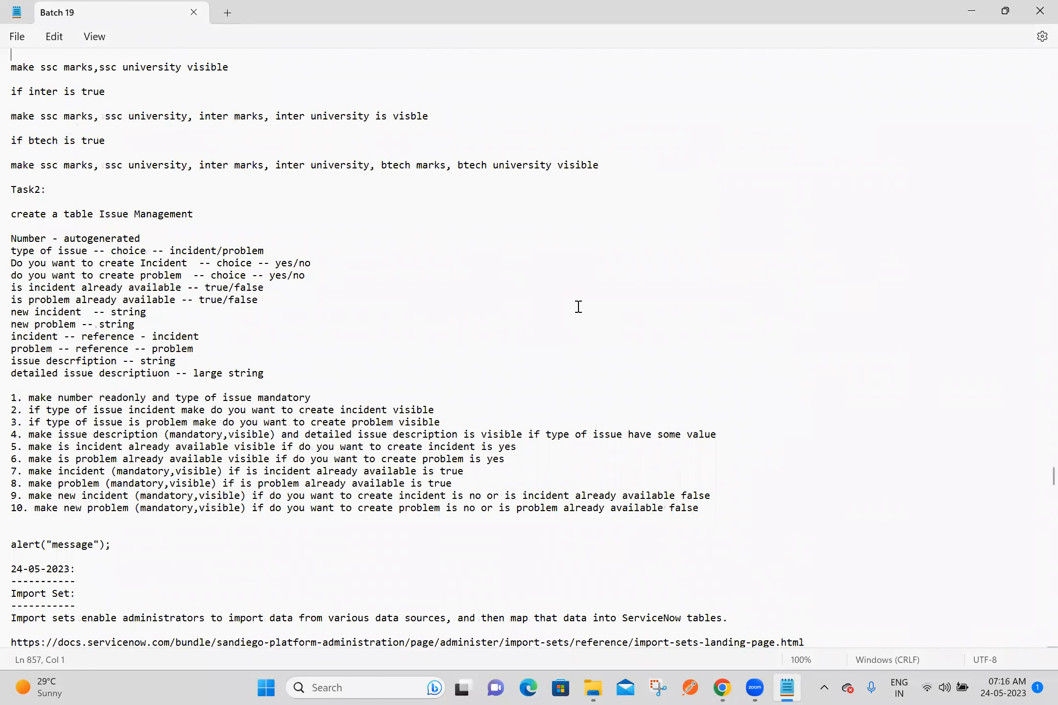
key(Up)
key(Up)
key(Up)
key(Up)
key(Up)
key(Up)
key(Up)
key(Up)
key(Up)
key(Up)
key(Up)
key(Up)
key(Up)
key(Up)
key(Up)
key(Up)
key(Up)
key(Up)
key(Up)
key(Up)
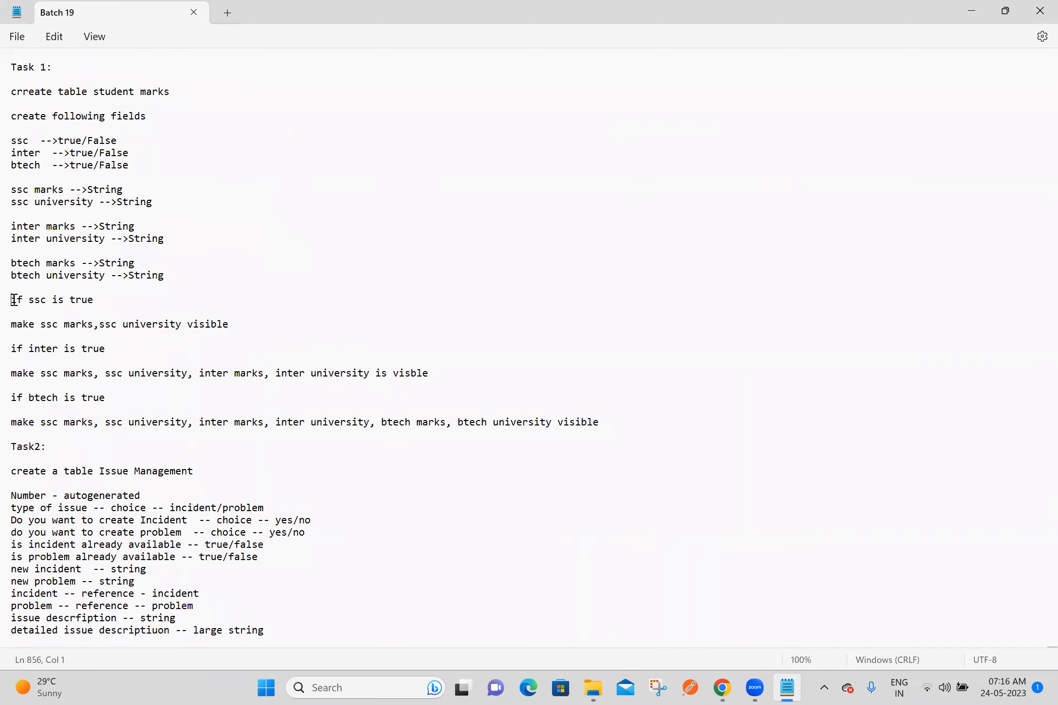
Step: Read the Task 1 visibility rules for when ssc is true and when inter is true
drag(14, 299, 245, 325)
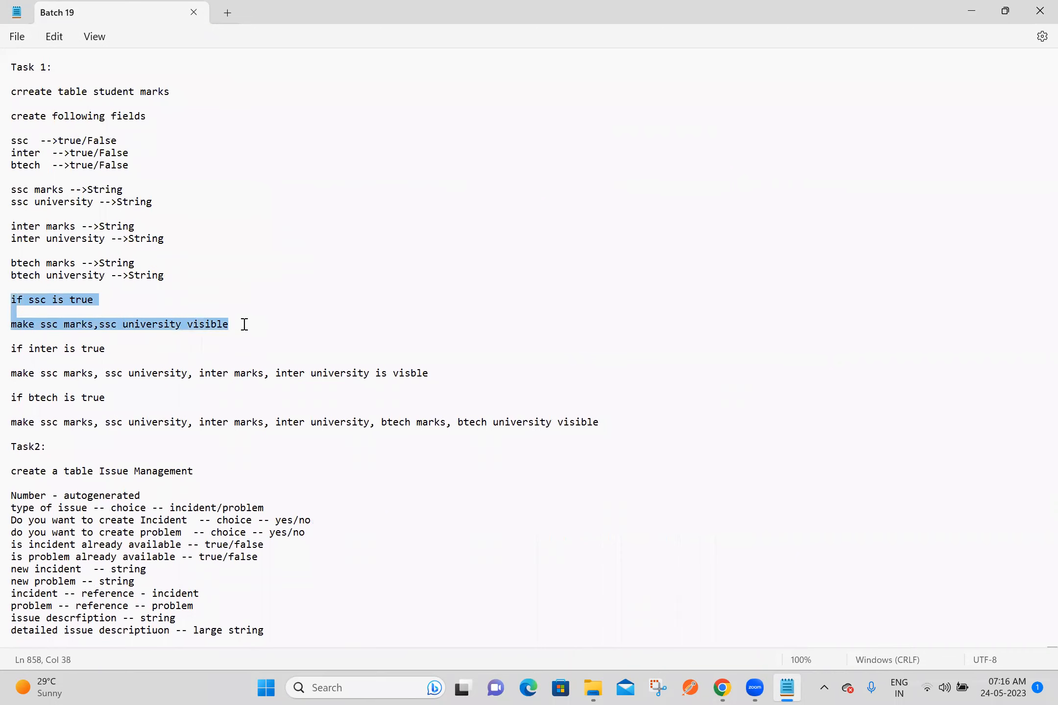
click(244, 324)
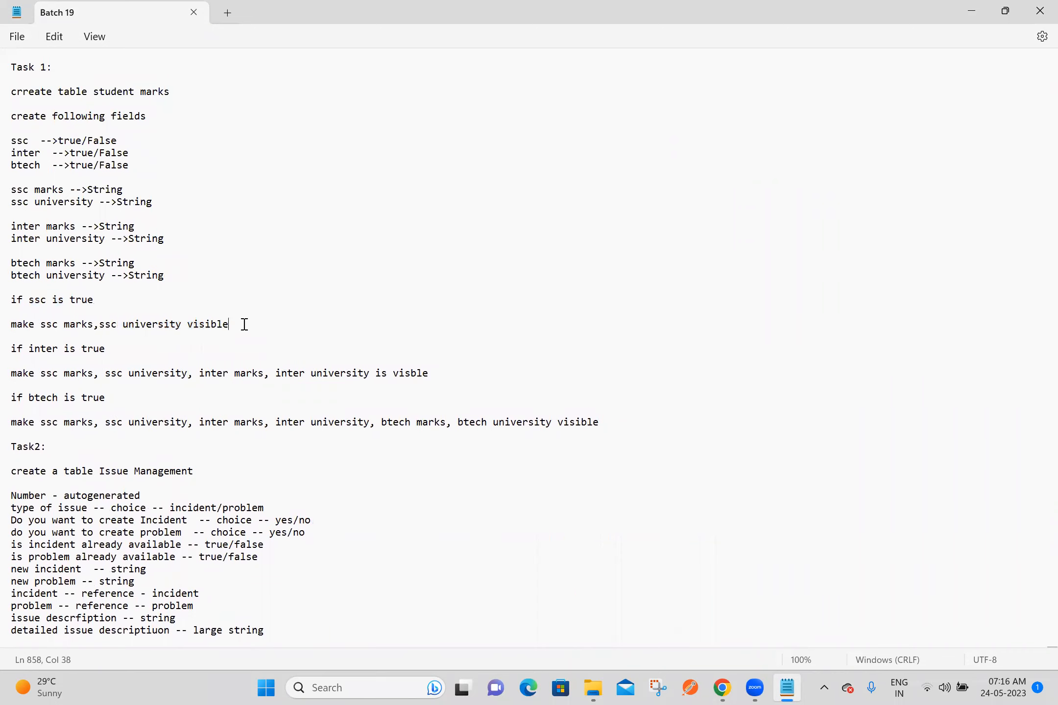
click(20, 375)
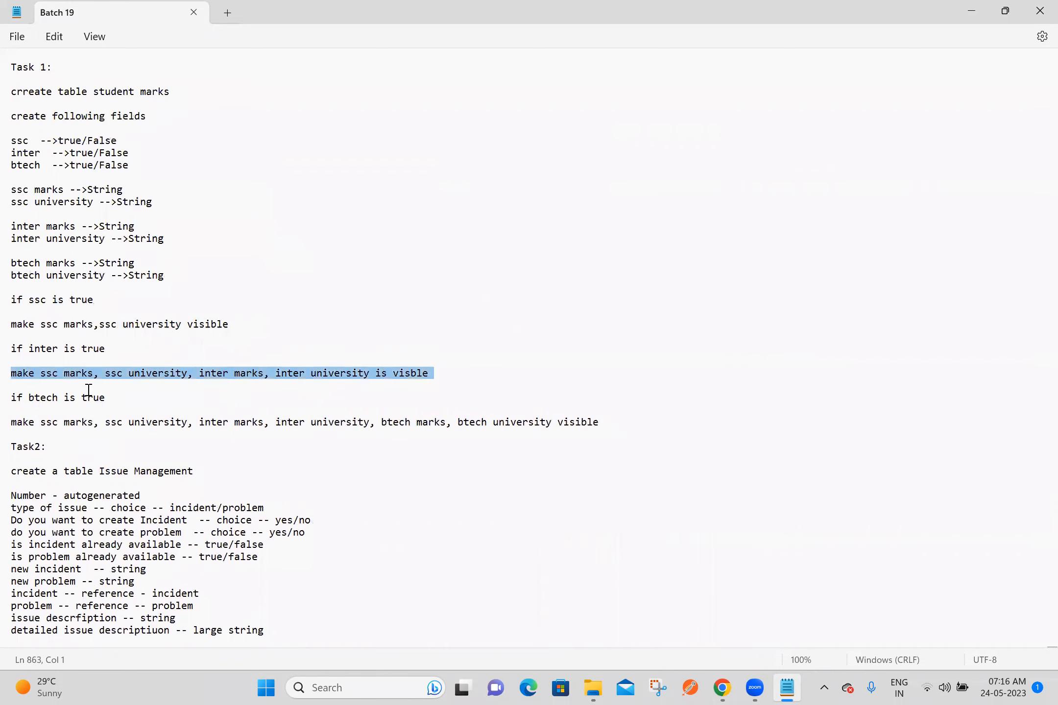
click(123, 387)
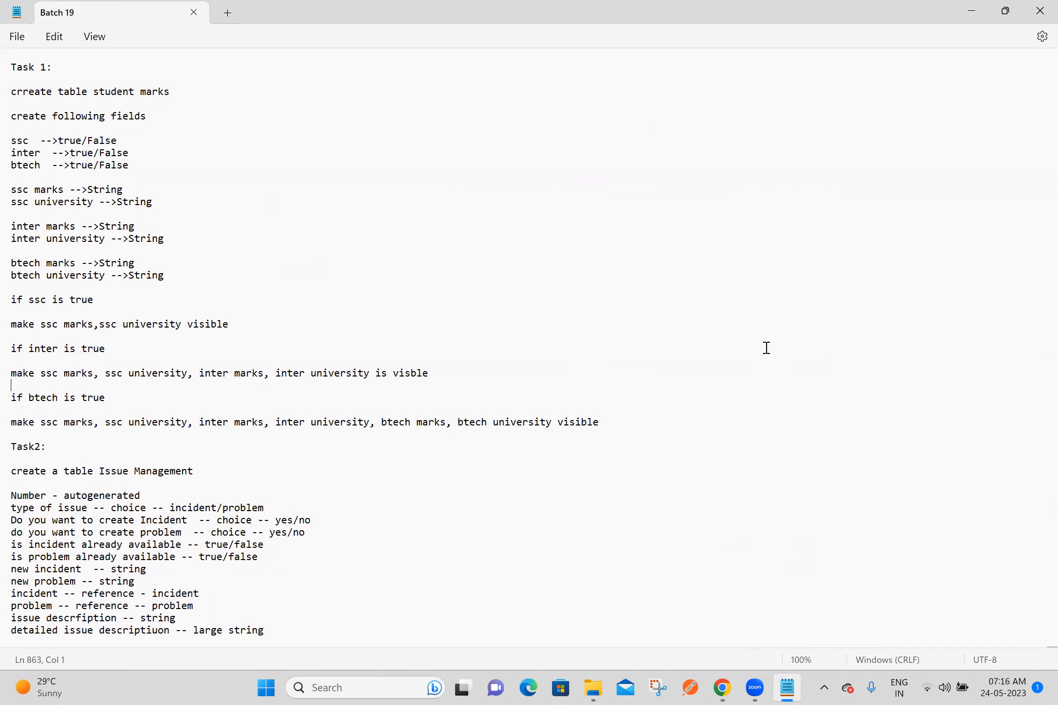
Step: Return to the UI policy in Chrome, give it the short description SSC Fields and set the condition ssc is true
key(alt+Tab)
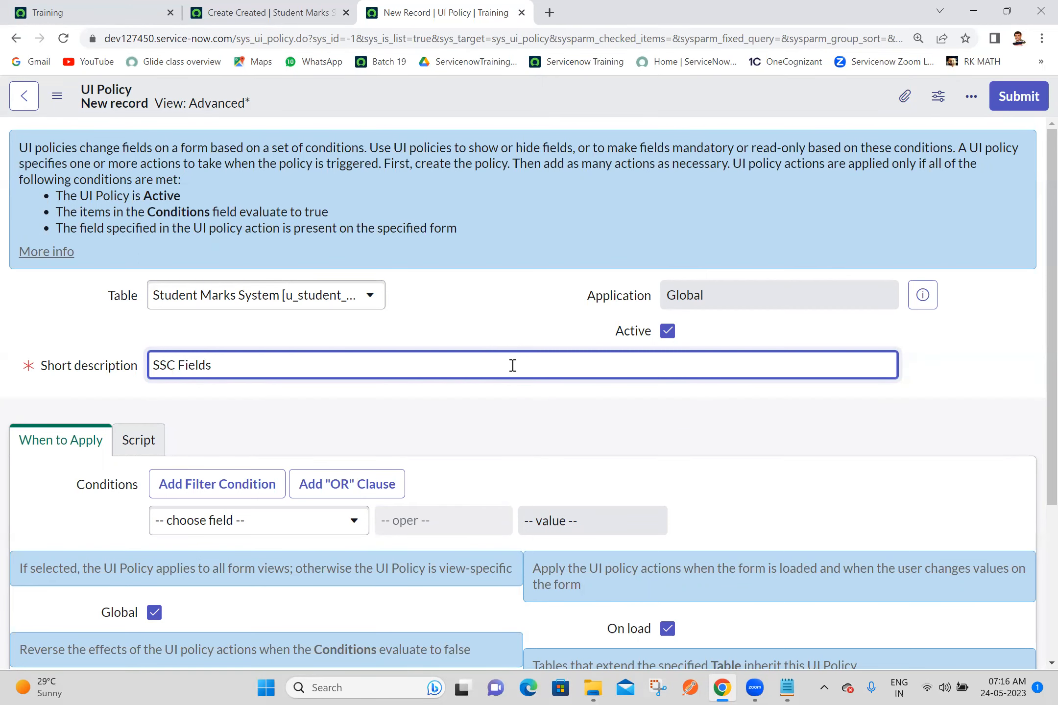
scroll(1033, 377, down, 3)
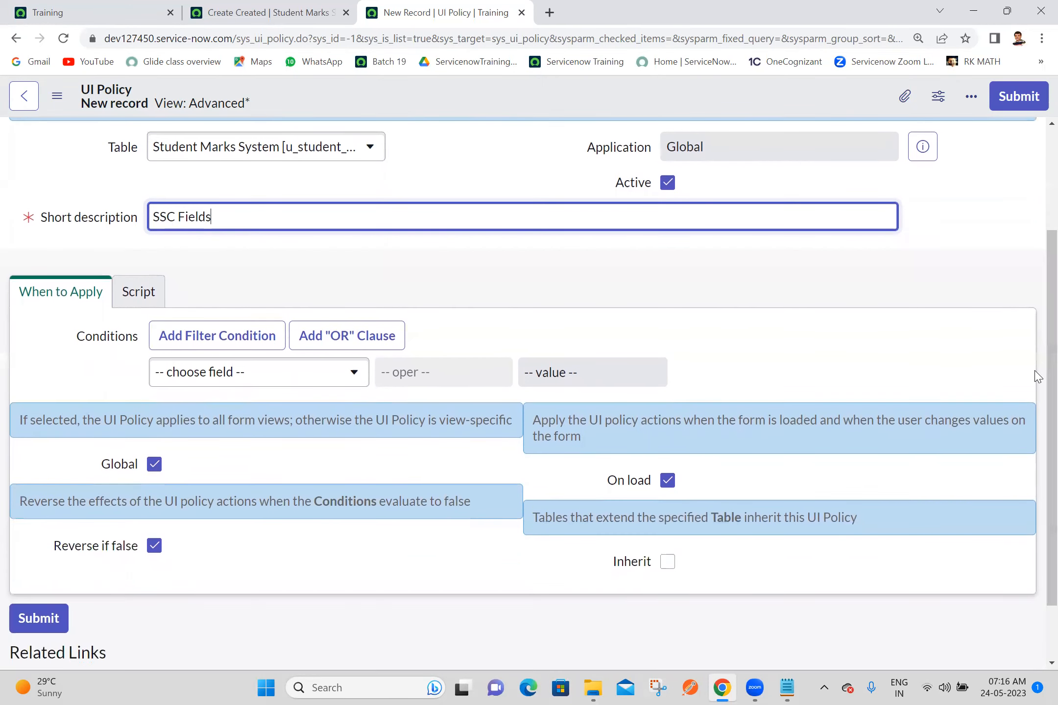
click(302, 381)
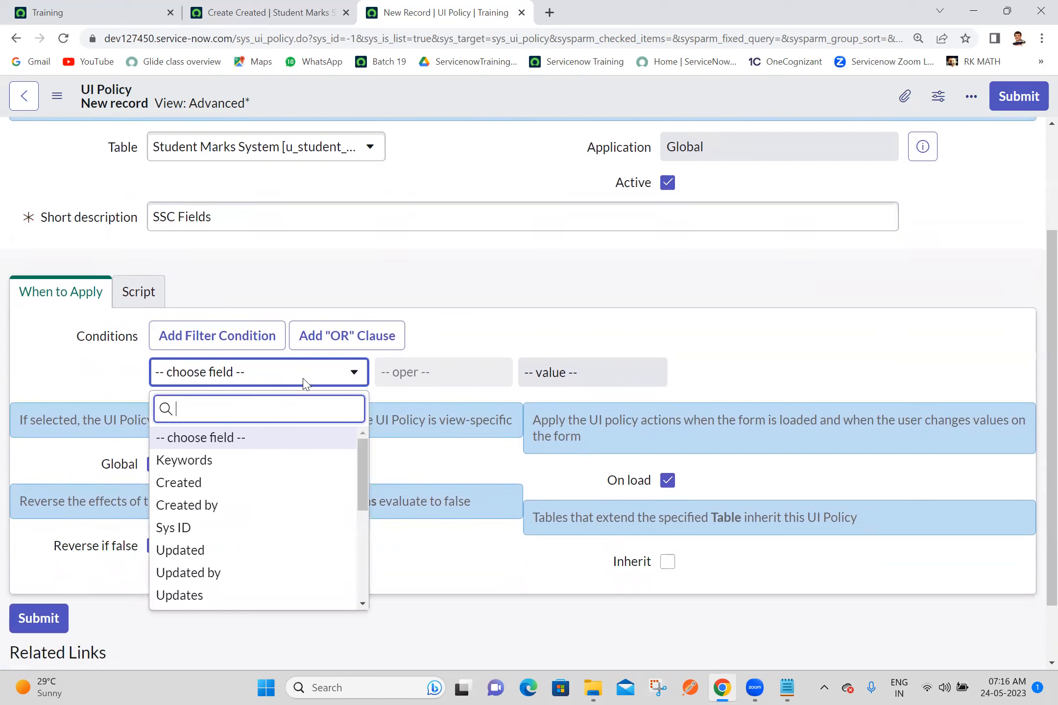
text(ssc)
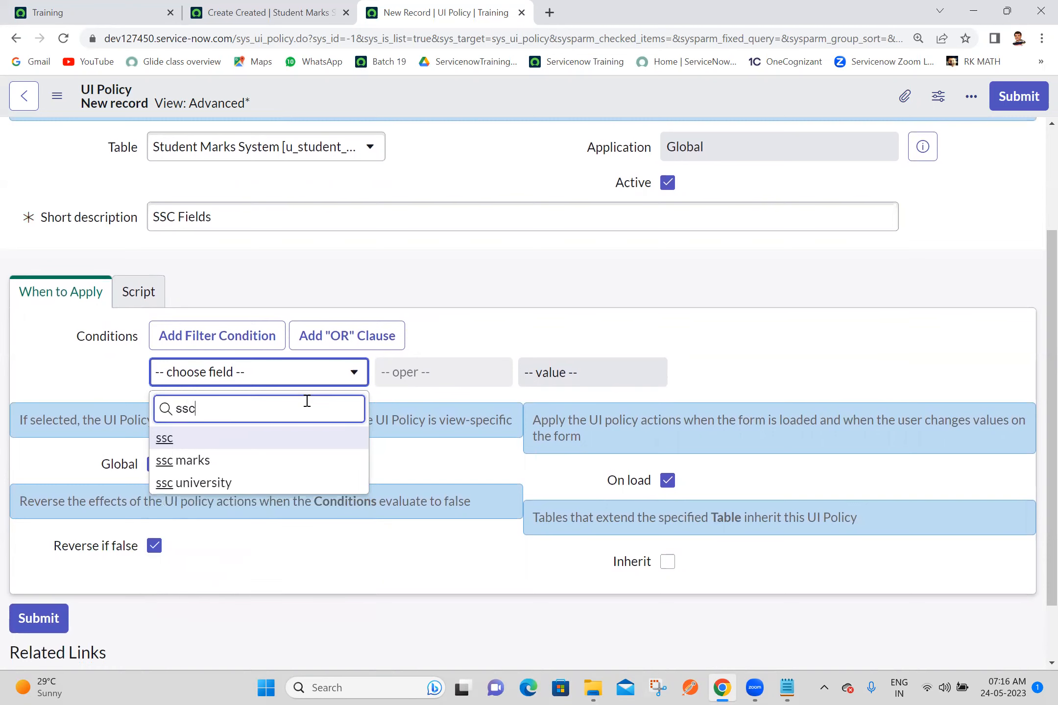
click(266, 433)
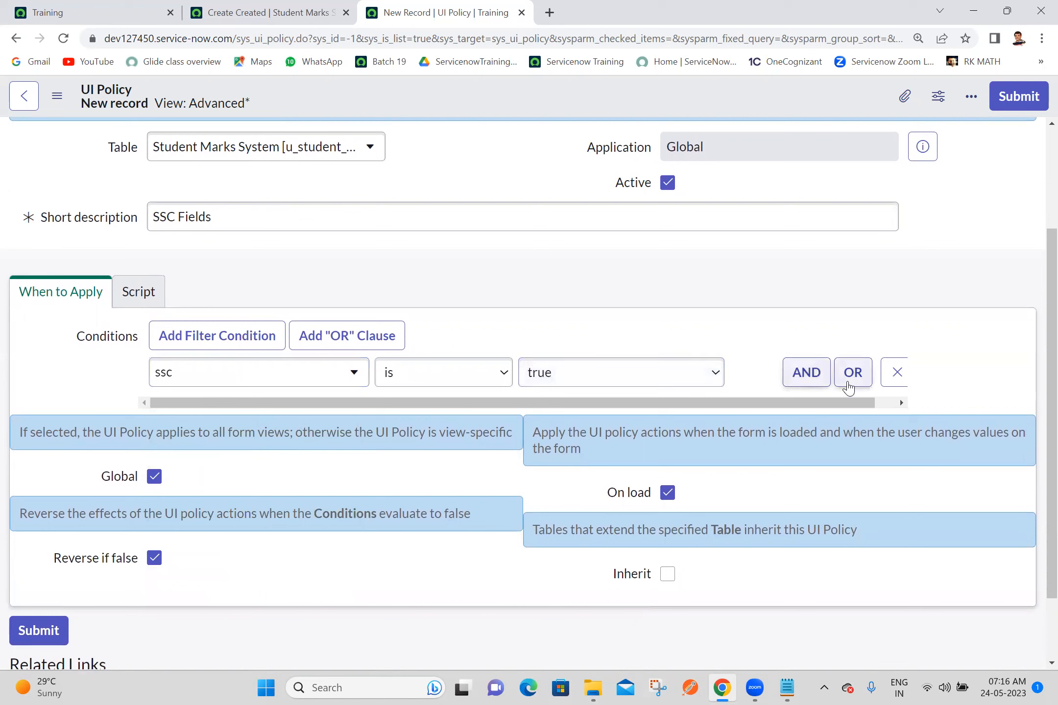
Step: Add an OR condition to the UI policy requiring inter is true
click(848, 380)
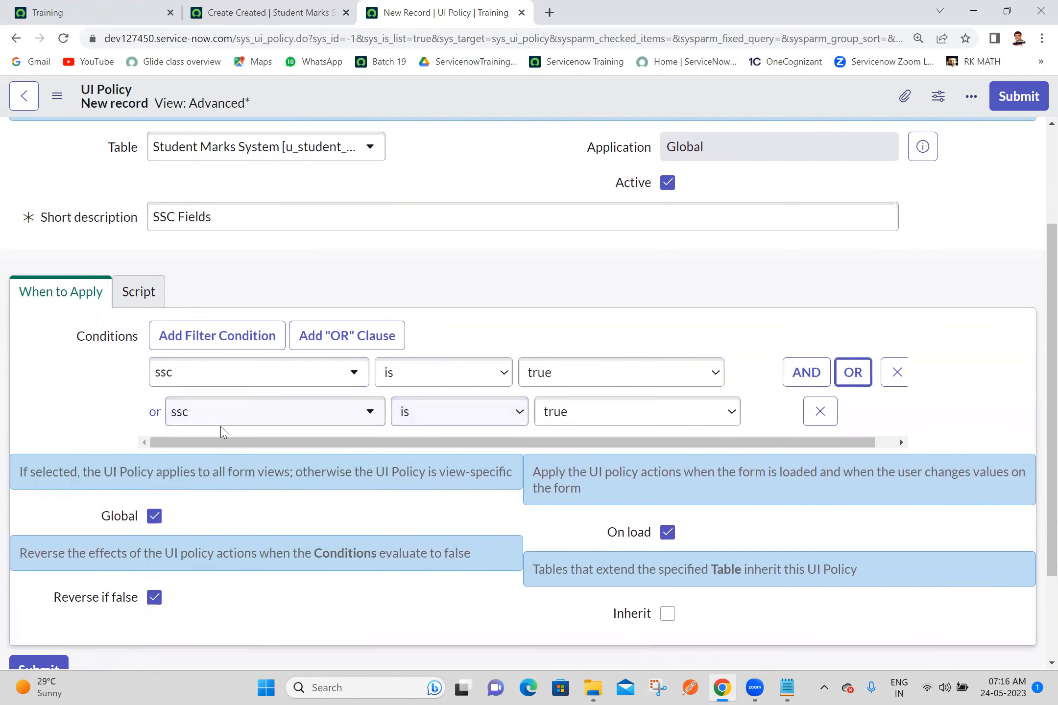
click(222, 421)
text(inter)
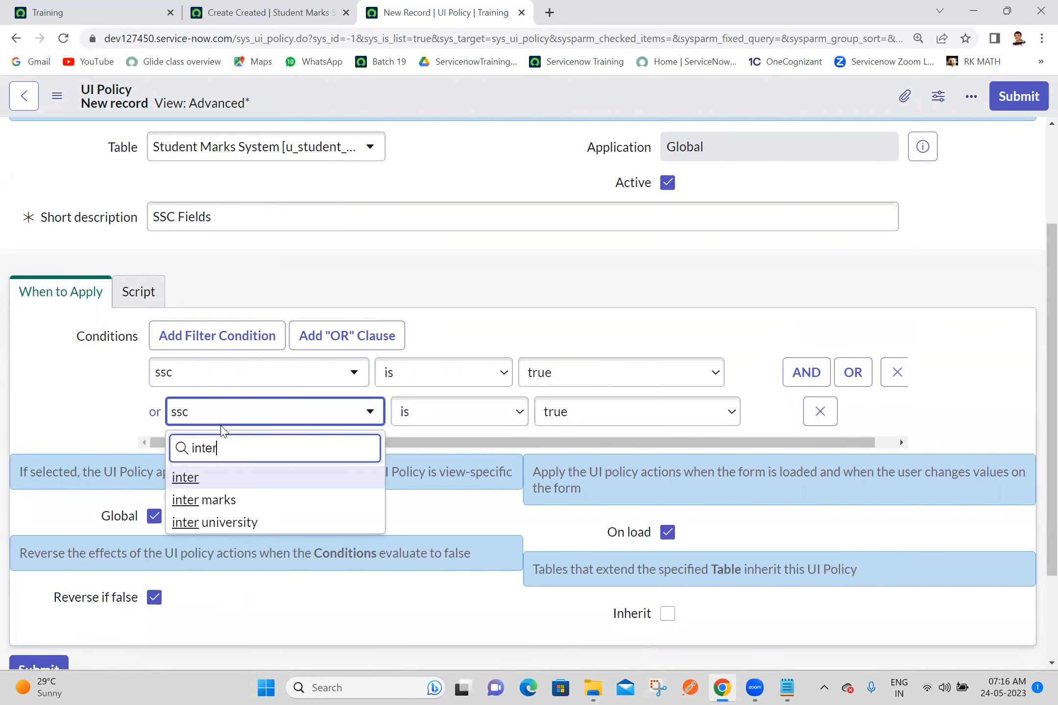
click(215, 477)
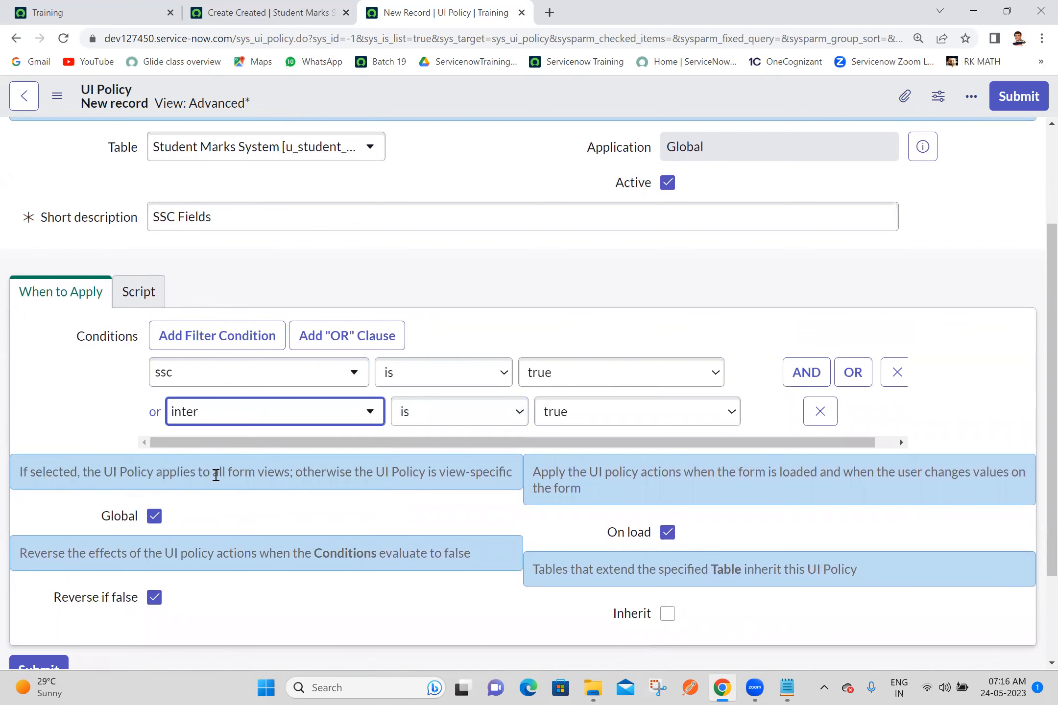
Step: Add another OR condition requiring btech is true to the SSC Fields policy and save the record without leaving it
click(851, 372)
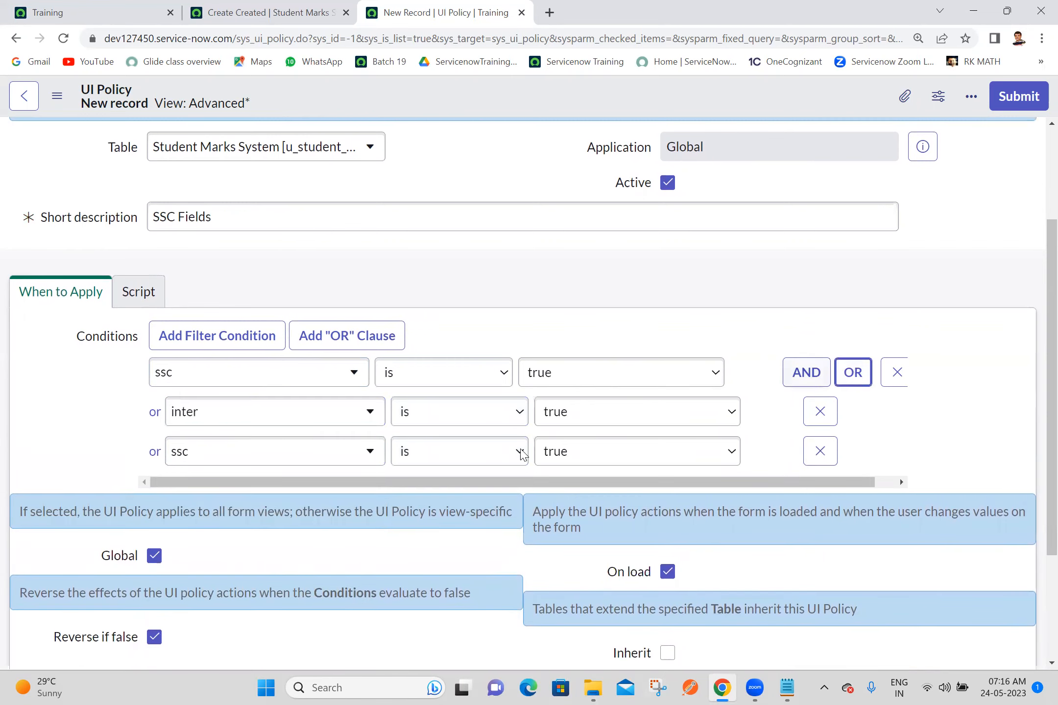
click(239, 455)
text(bte)
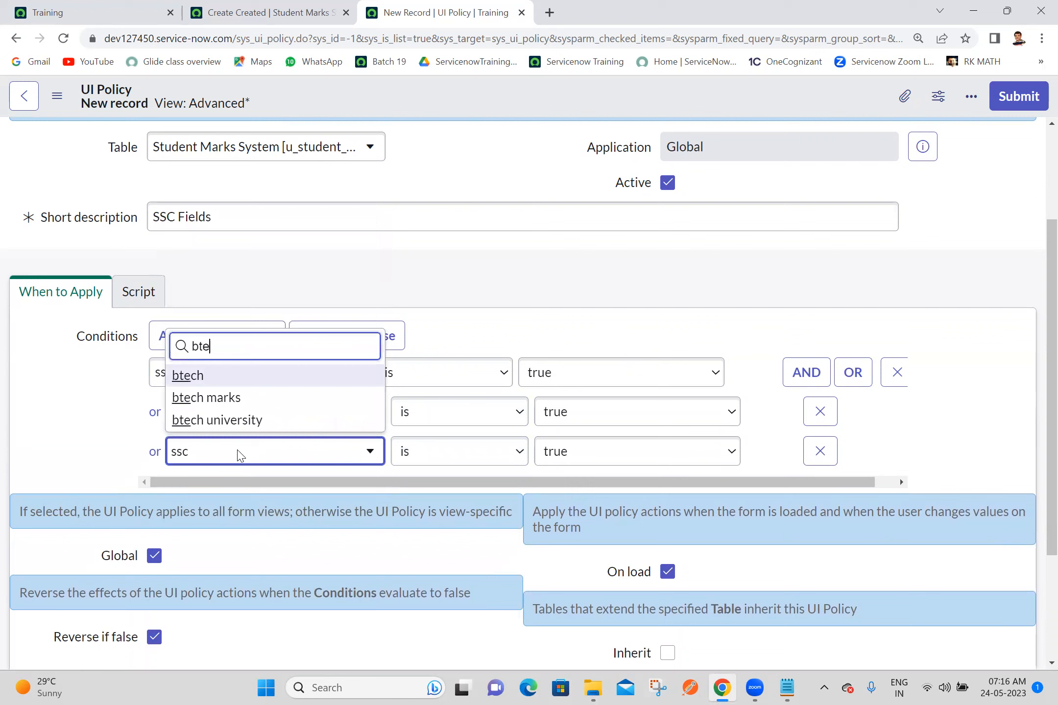
text(ch)
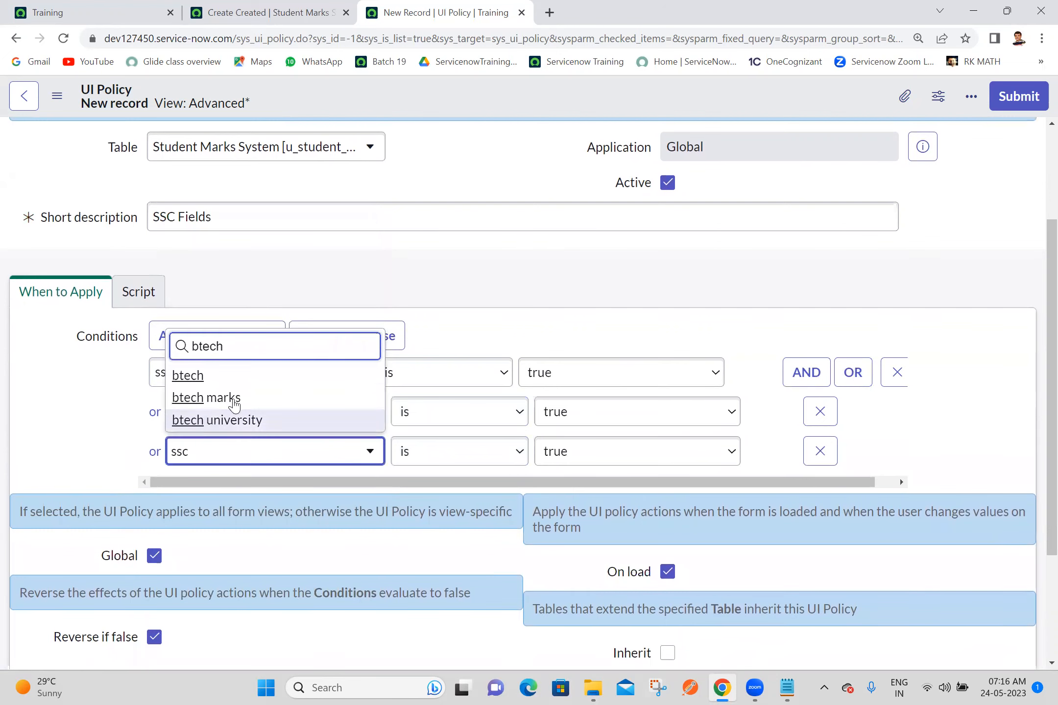
click(209, 375)
right_click(712, 103)
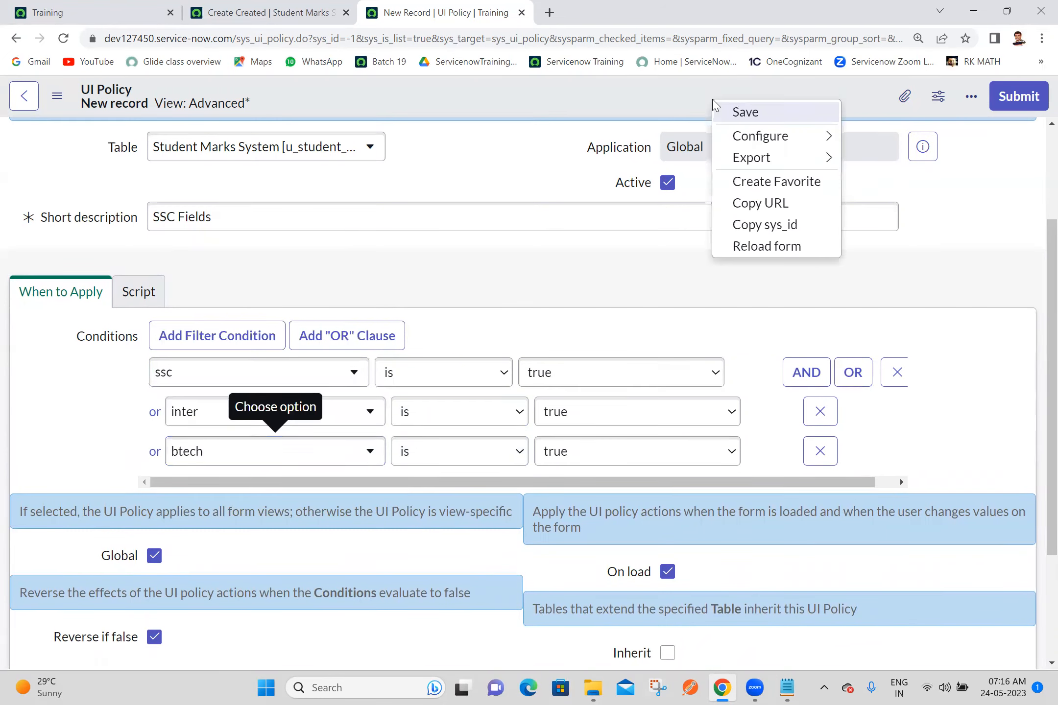
click(724, 114)
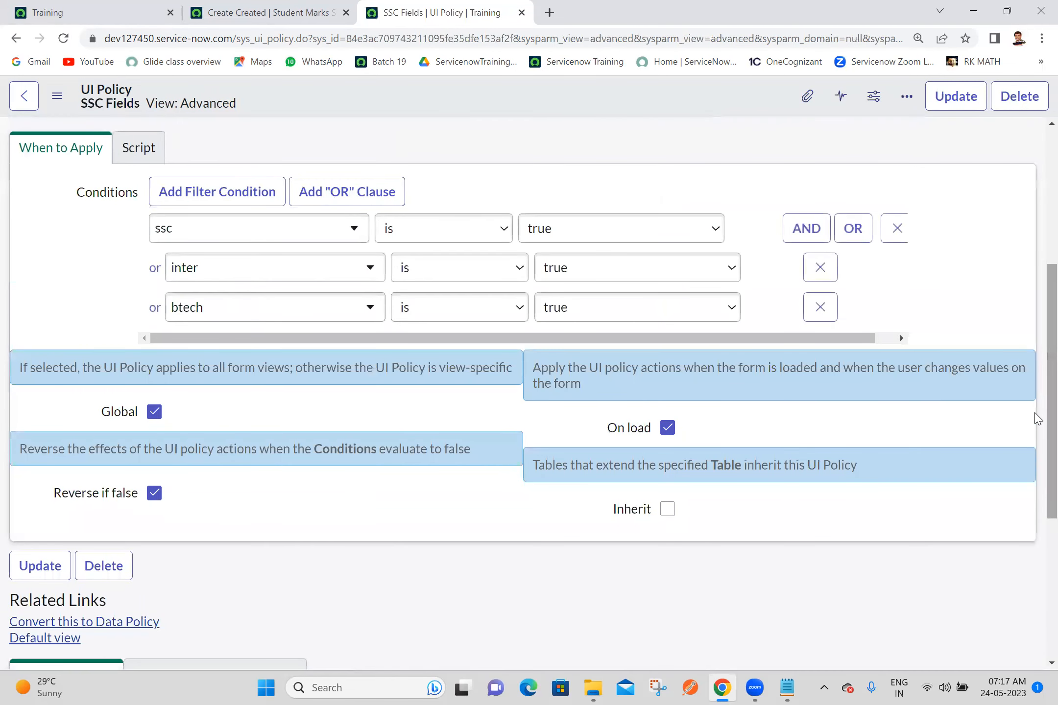
Step: Add a UI policy action to SSC Fields that sets Visible to True for the ssc marks field
scroll(1037, 419, down, 5)
click(1004, 415)
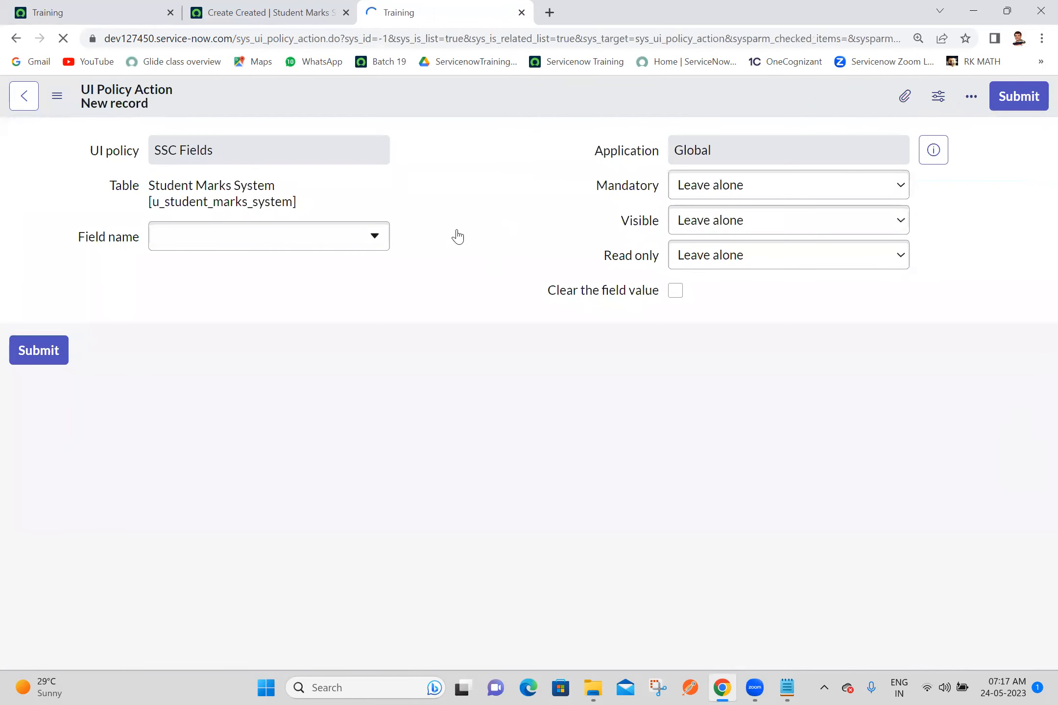
click(327, 279)
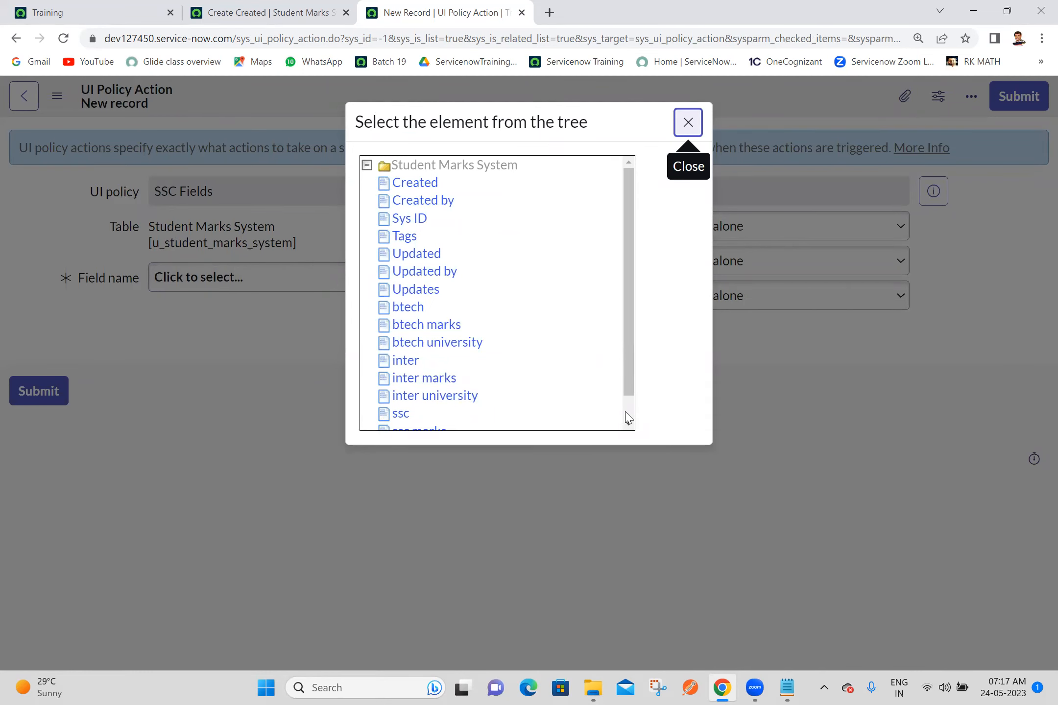
scroll(489, 406, down, 1)
click(436, 413)
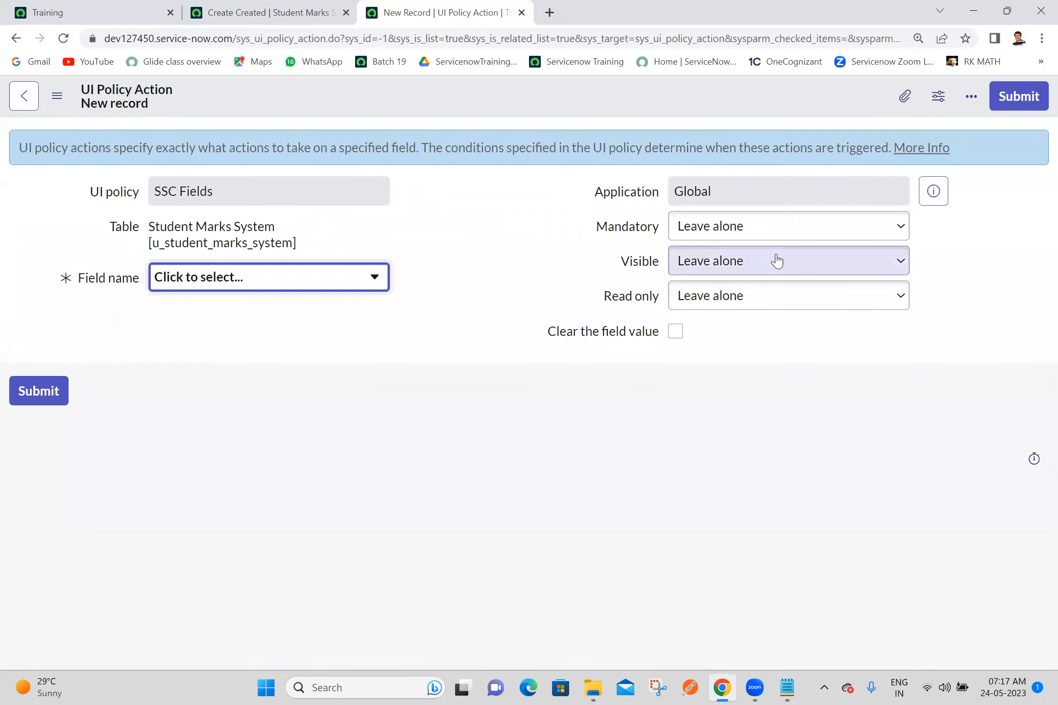
click(759, 262)
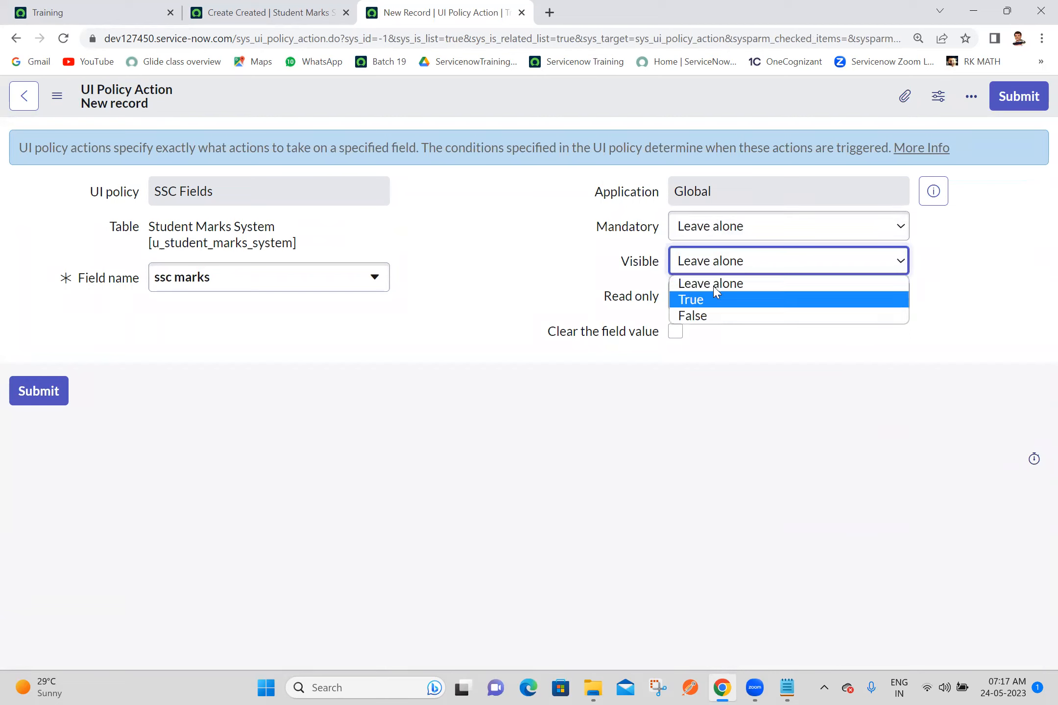
click(715, 300)
click(1016, 98)
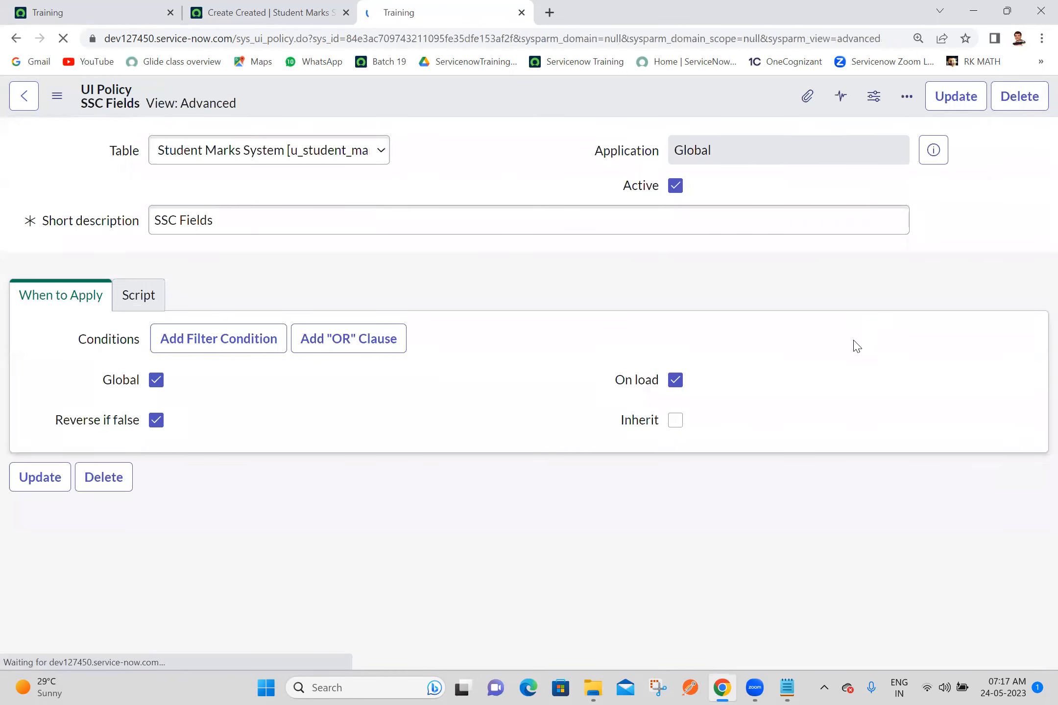
Step: Add a second UI policy action to SSC Fields for the ssc university field
drag(1047, 227, 1035, 475)
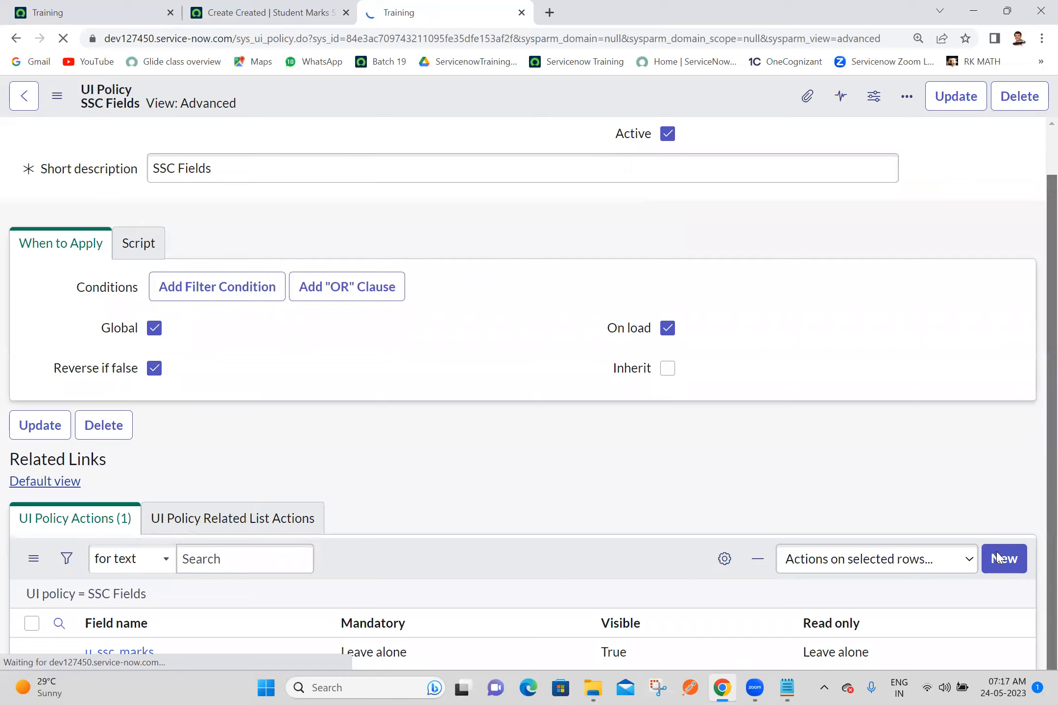
drag(1050, 259, 1035, 491)
click(999, 457)
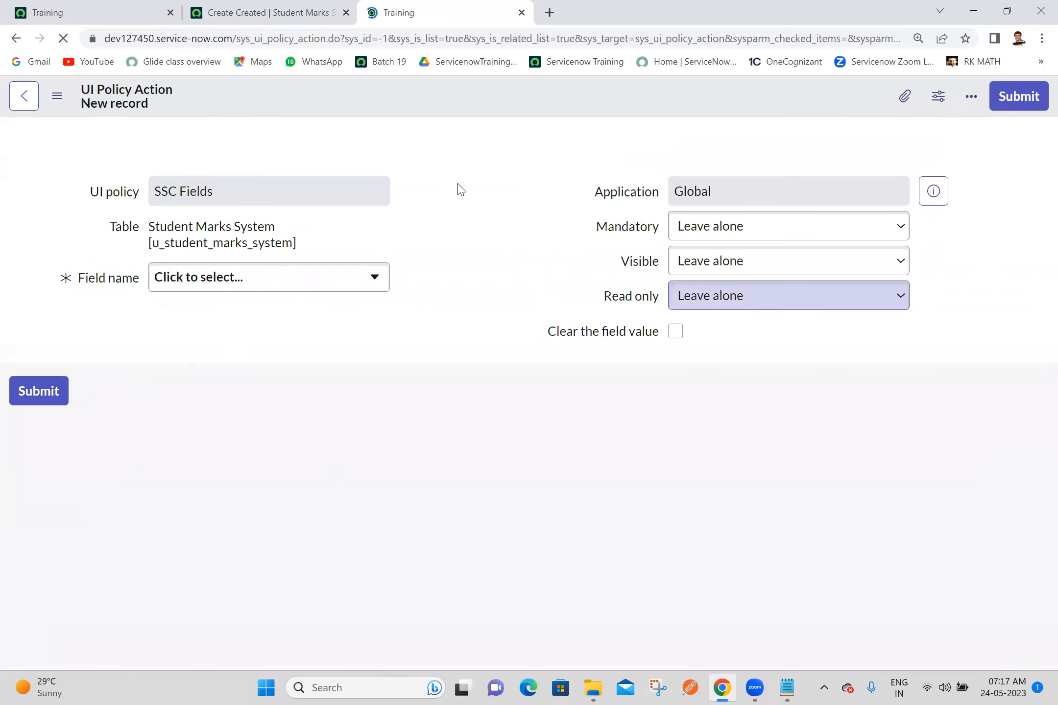
click(267, 284)
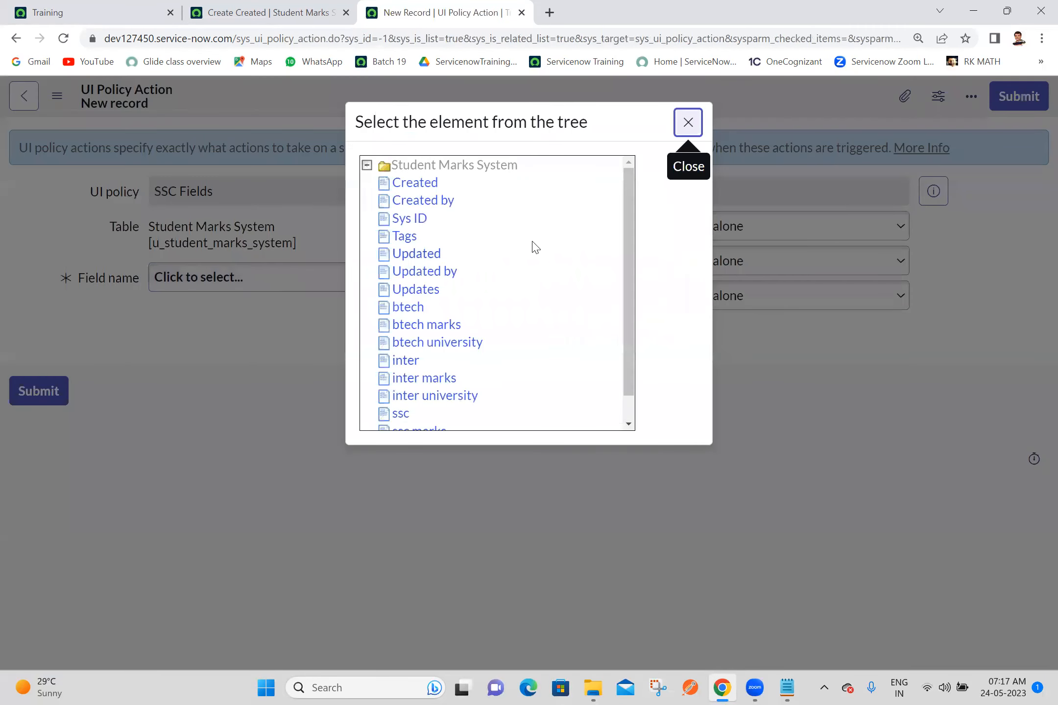
drag(625, 322, 626, 408)
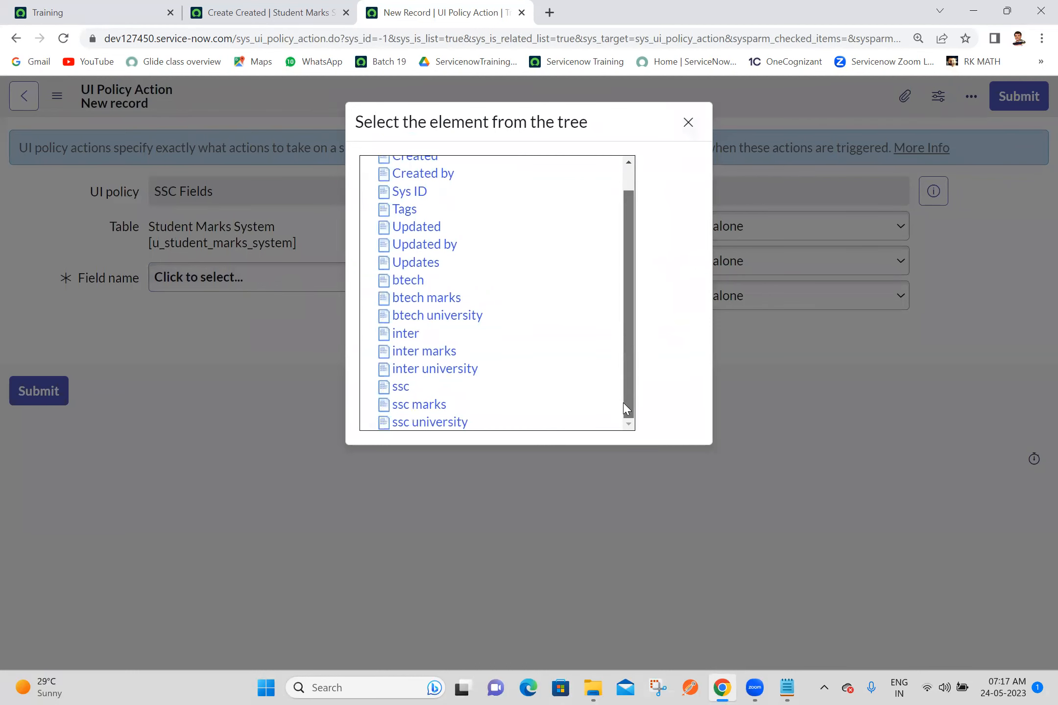
click(399, 424)
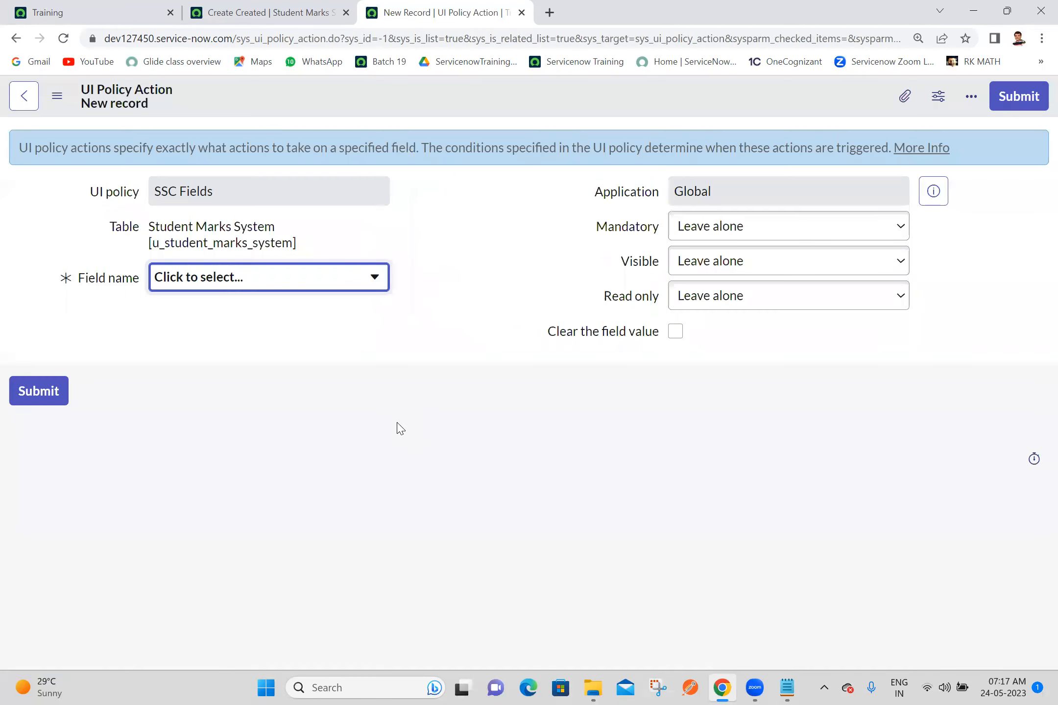
click(1033, 106)
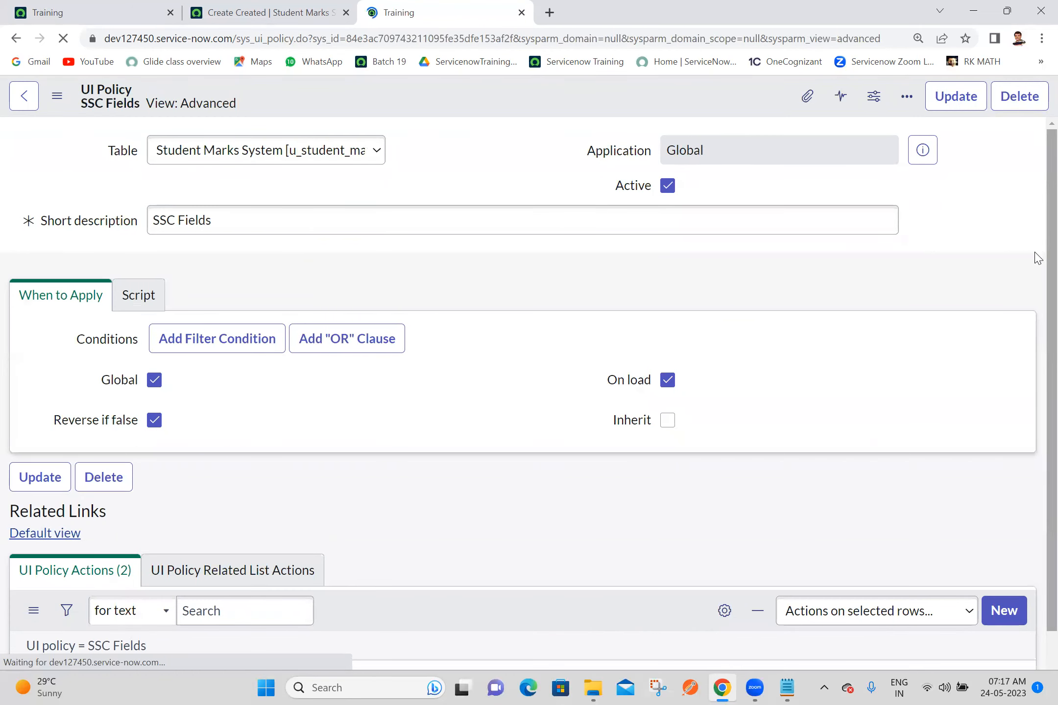
Step: Set Visible to True for the u_ssc_university action directly in the UI Policy Actions list
scroll(1038, 497, down, 5)
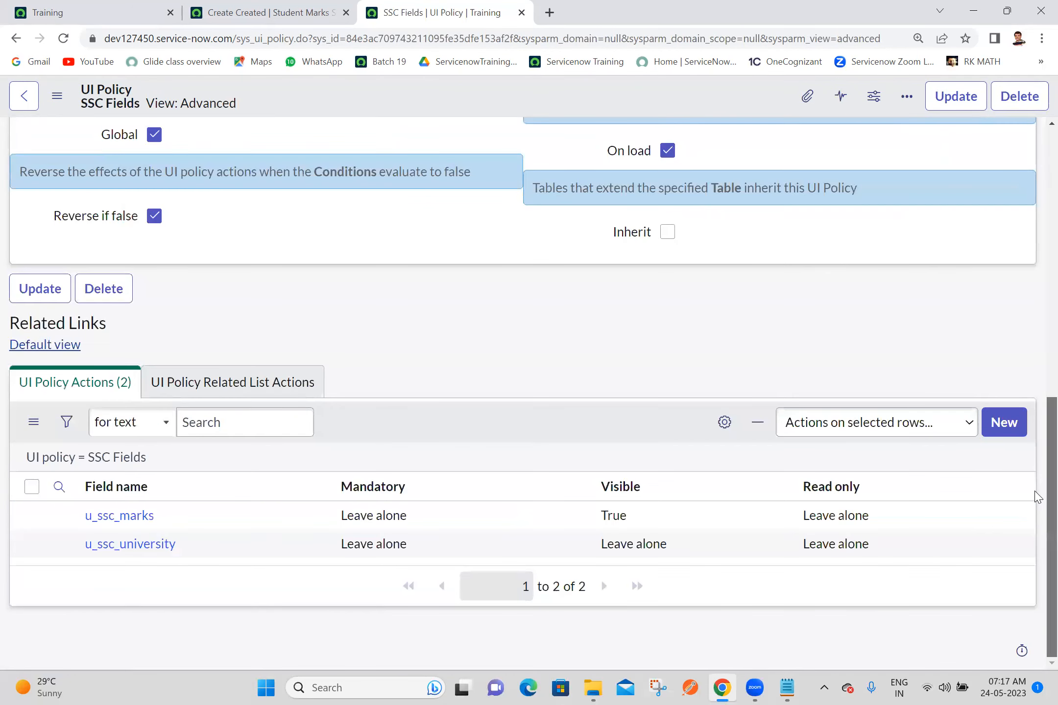
double_click(649, 545)
click(648, 547)
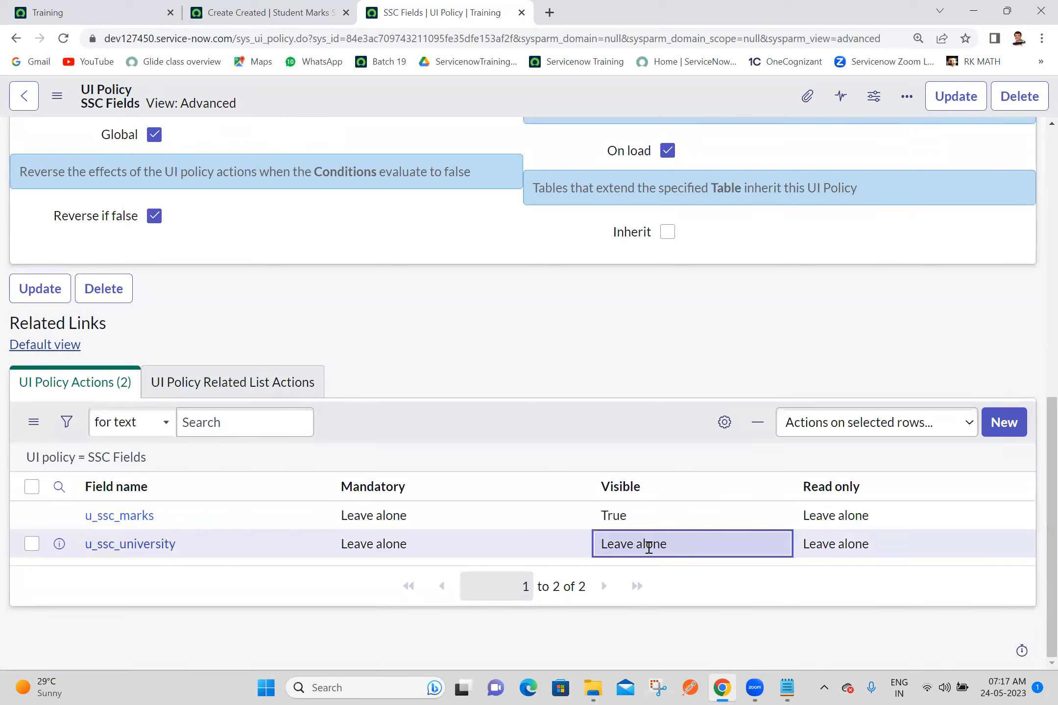
double_click(696, 547)
click(685, 551)
click(625, 590)
click(715, 555)
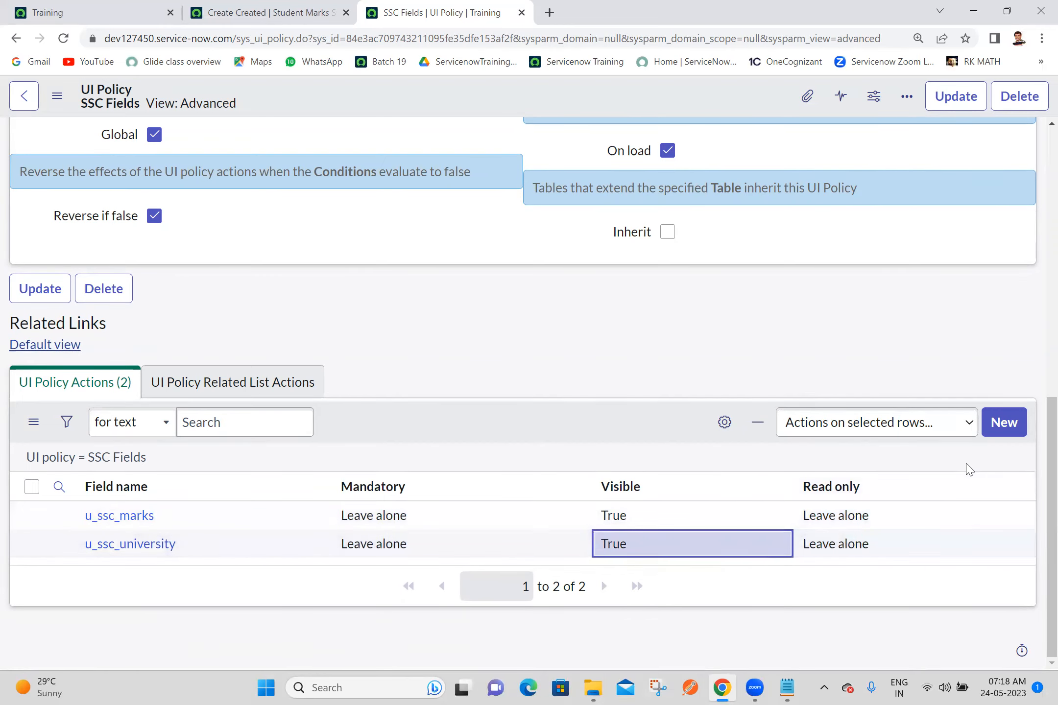
Step: Review the SSC Fields policy's ssc, inter and btech conditions together with its two field actions
scroll(1031, 465, up, 10)
scroll(1033, 372, down, 4)
scroll(1037, 321, up, 3)
scroll(1037, 269, down, 8)
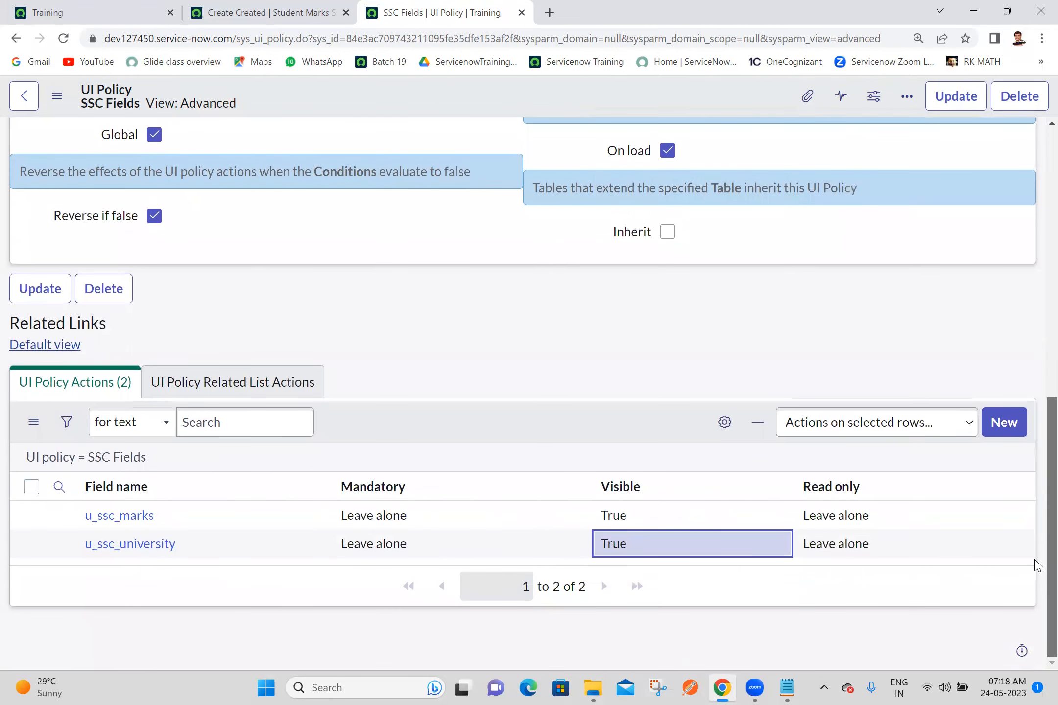
scroll(1038, 490, up, 10)
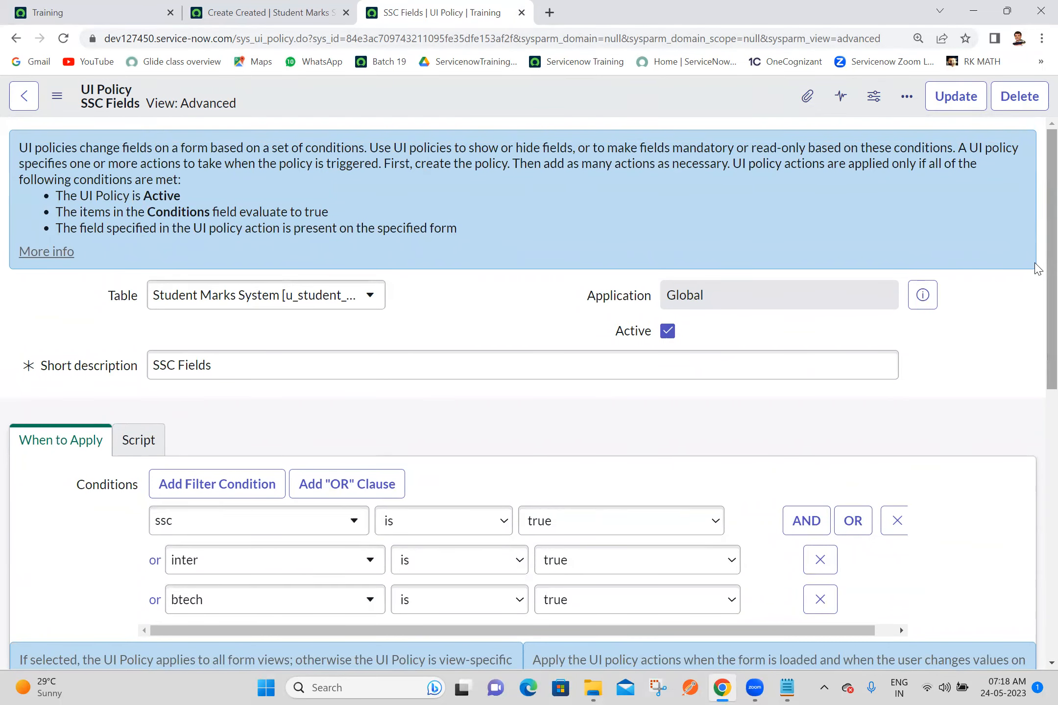
scroll(1037, 274, down, 5)
scroll(1037, 430, up, 3)
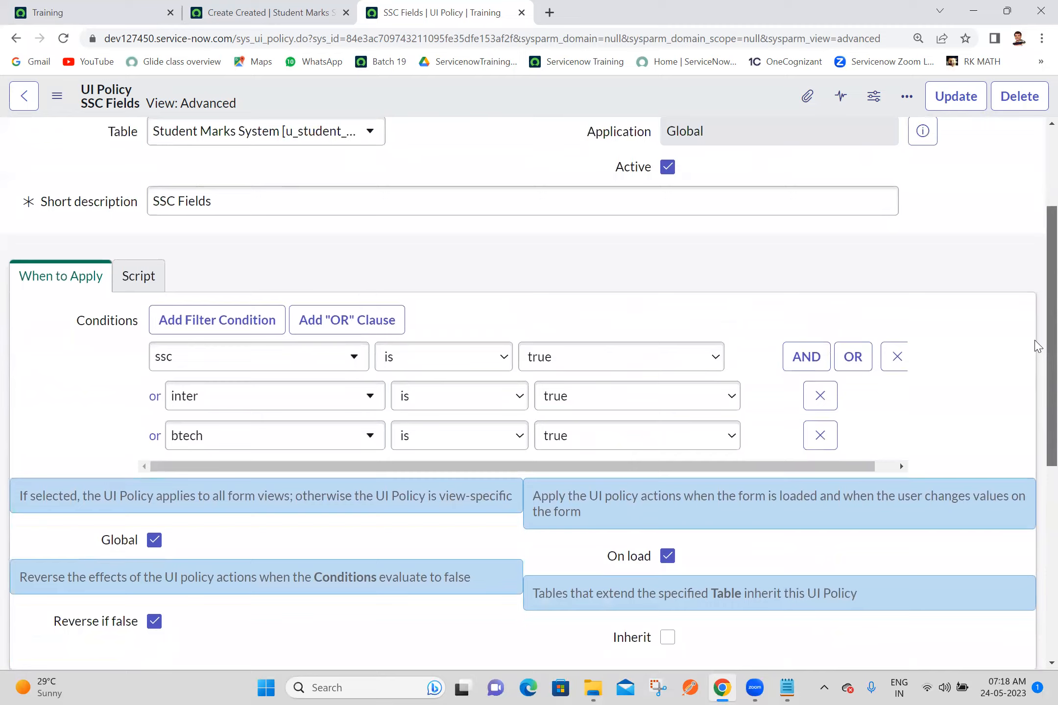
scroll(1037, 407, down, 2)
scroll(1037, 406, down, 1)
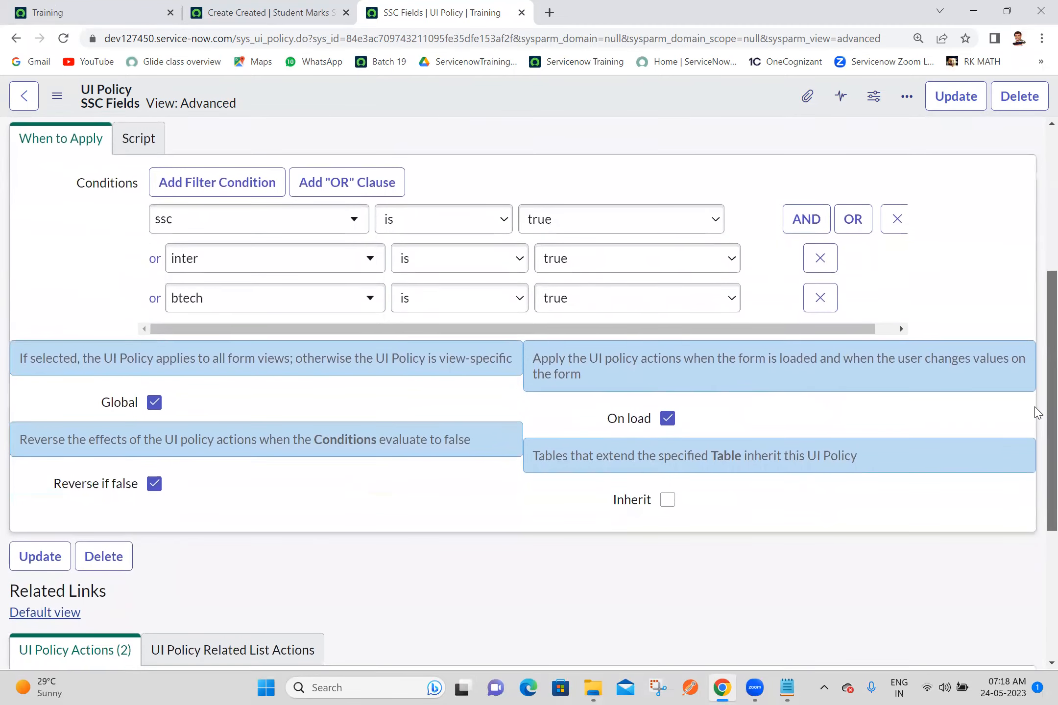
scroll(1037, 396, up, 2)
scroll(1037, 386, up, 1)
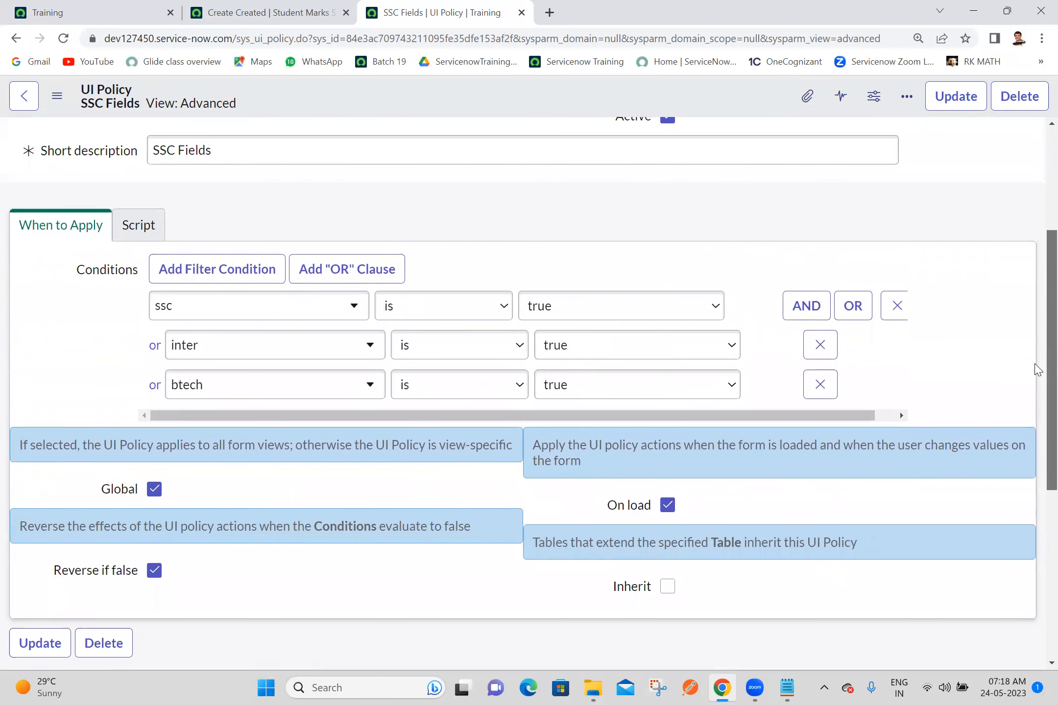
scroll(1037, 391, down, 5)
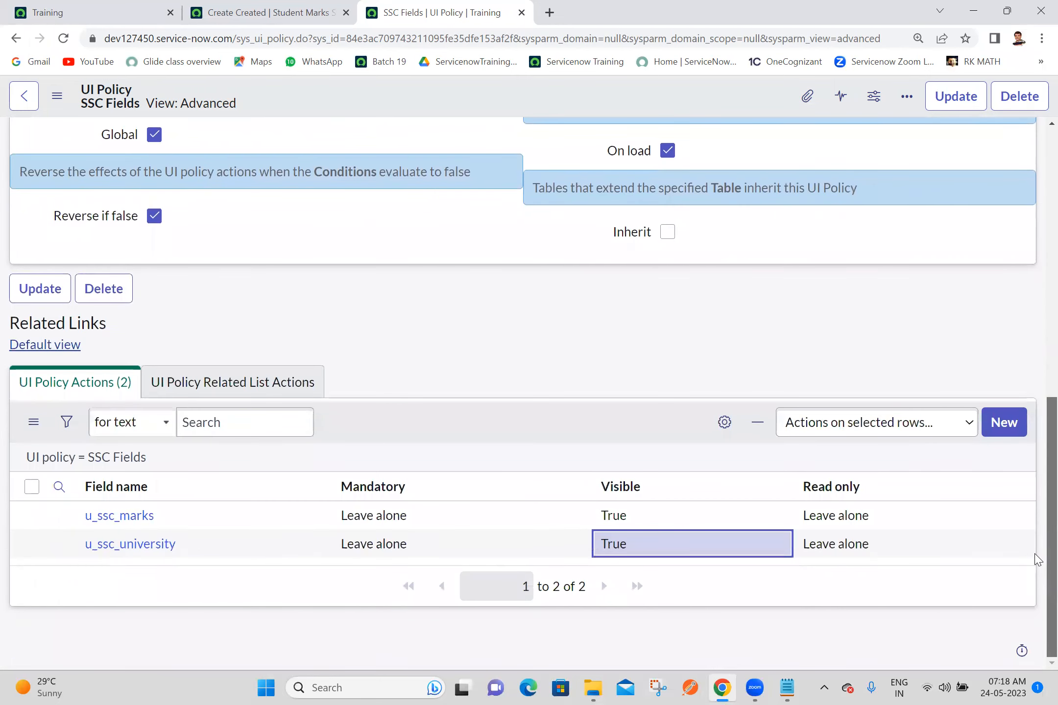
scroll(1036, 557, up, 5)
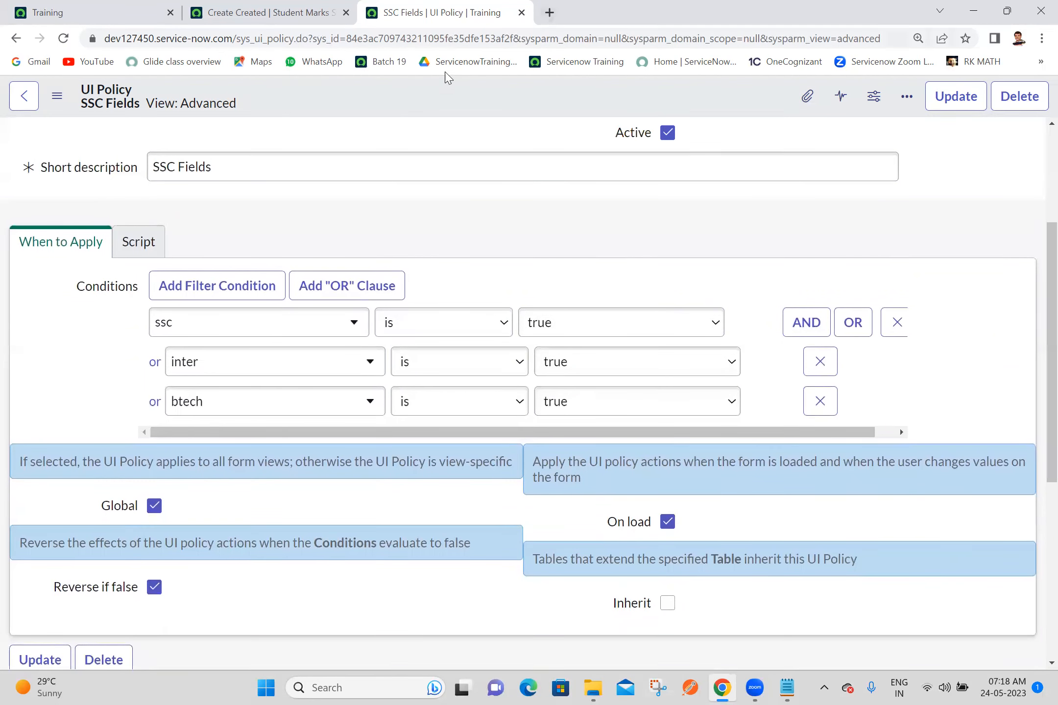
Step: Save the SSC Fields policy and close its browser tab
right_click(452, 100)
click(481, 108)
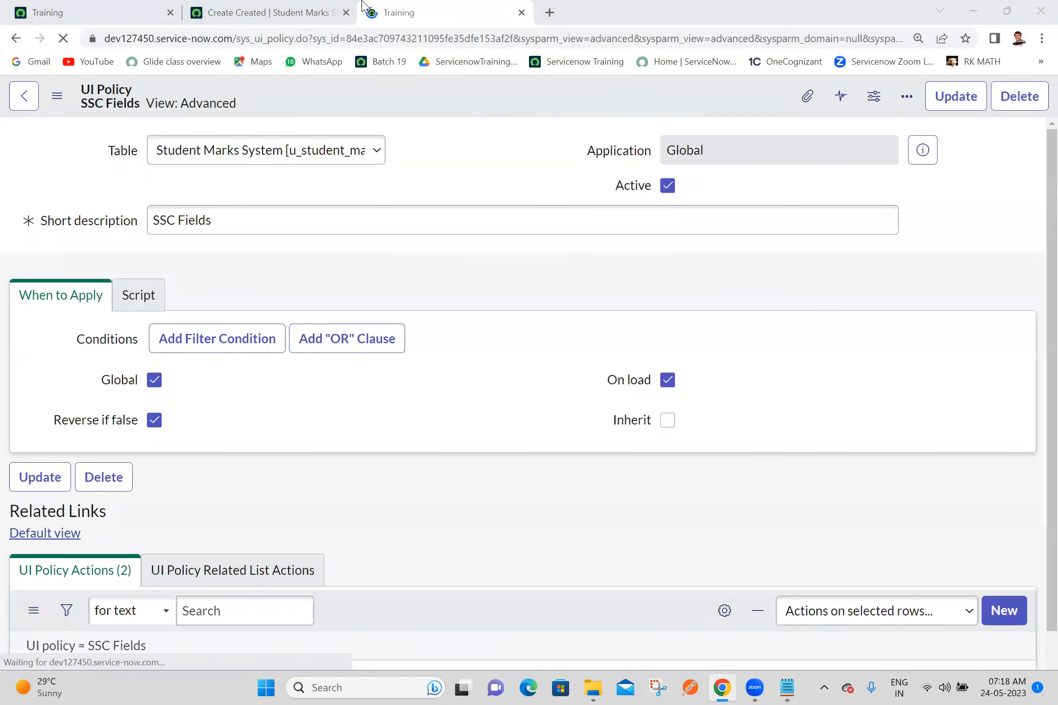
click(521, 13)
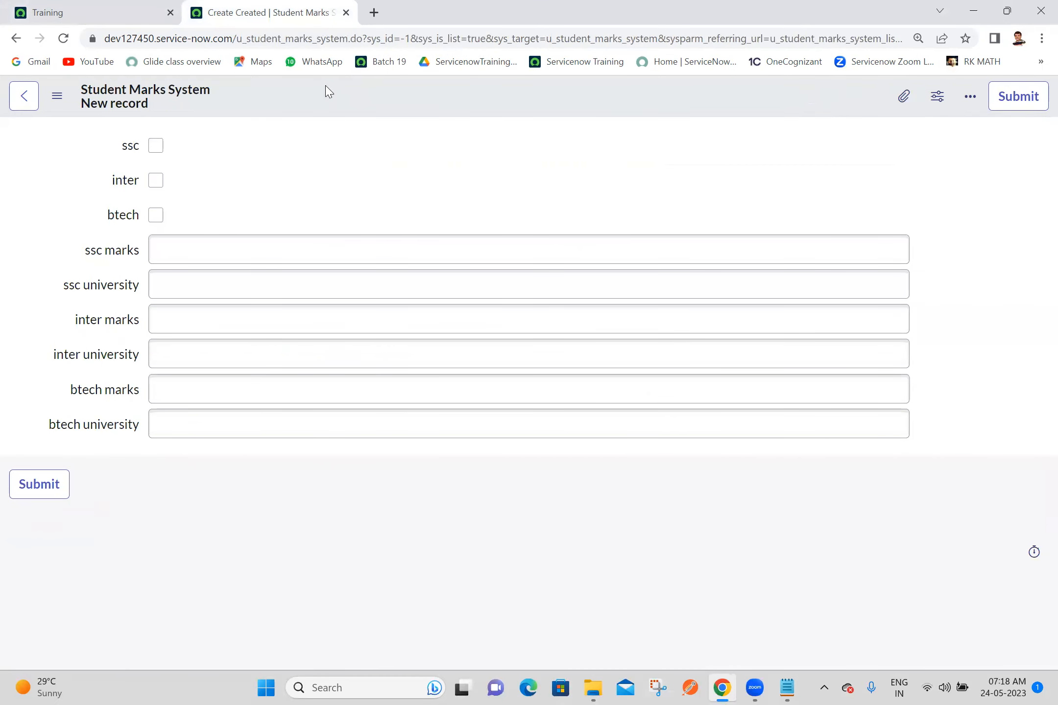
Step: Duplicate the Student Marks System form tab and start a new UI policy for that table from the copy
right_click(304, 2)
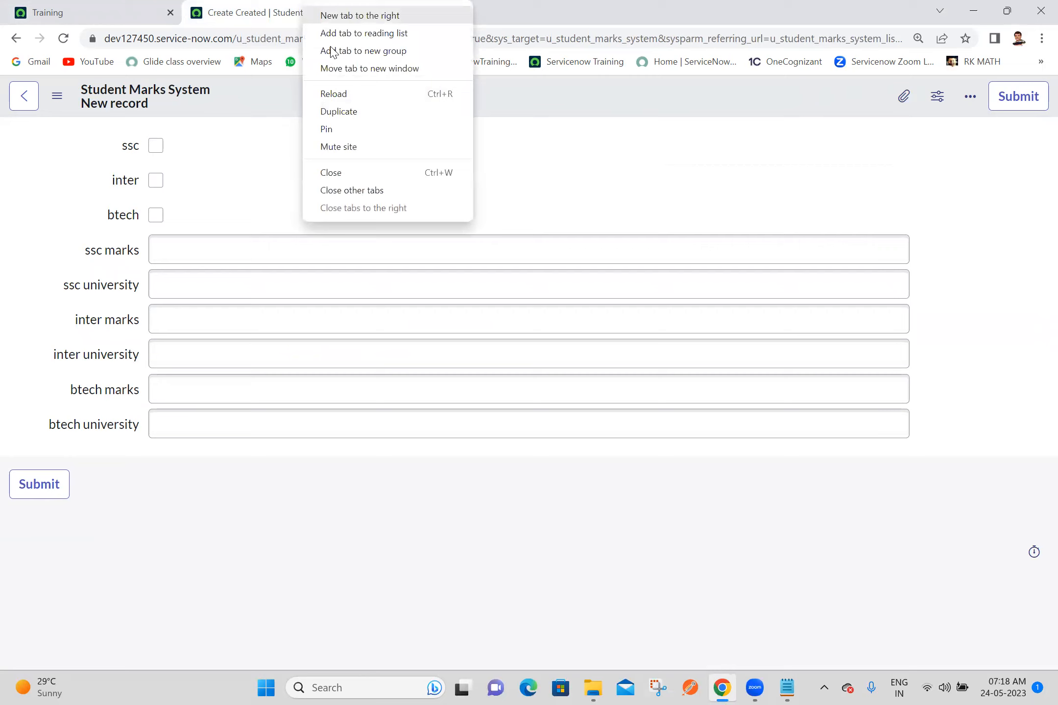
click(348, 116)
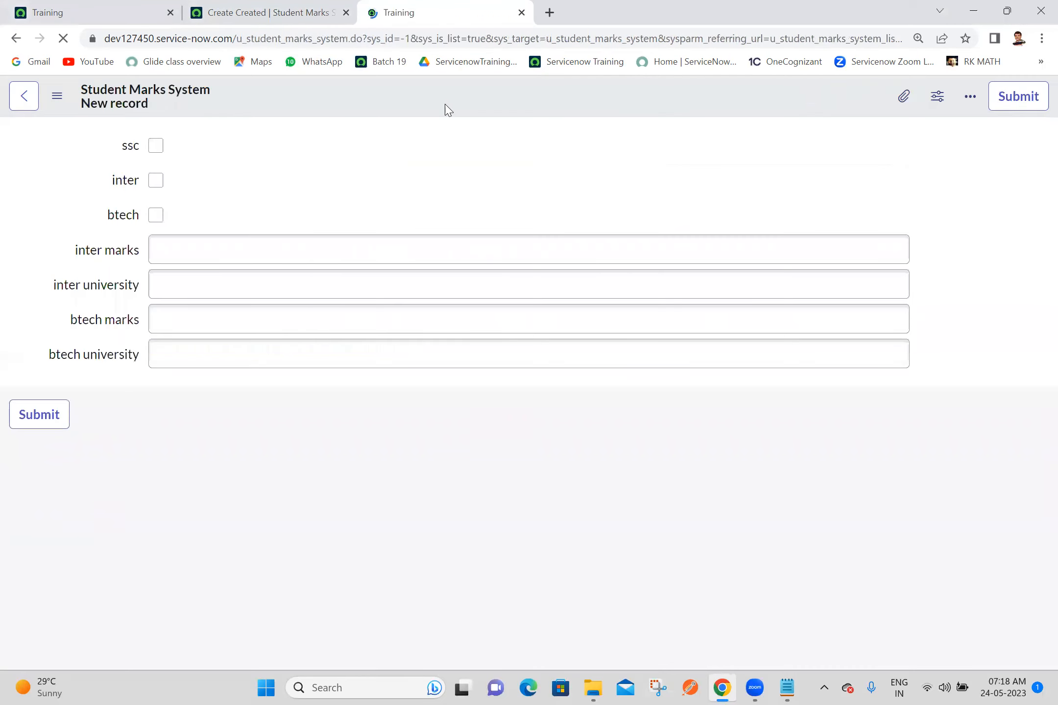
right_click(429, 103)
mouse_move(465, 135)
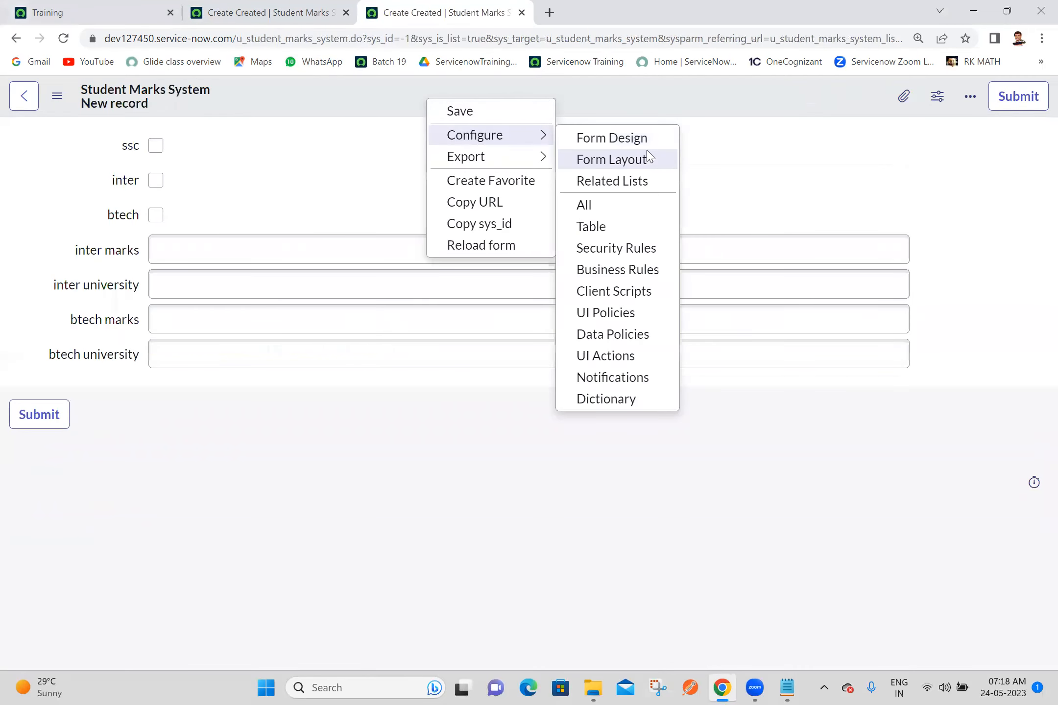
click(626, 321)
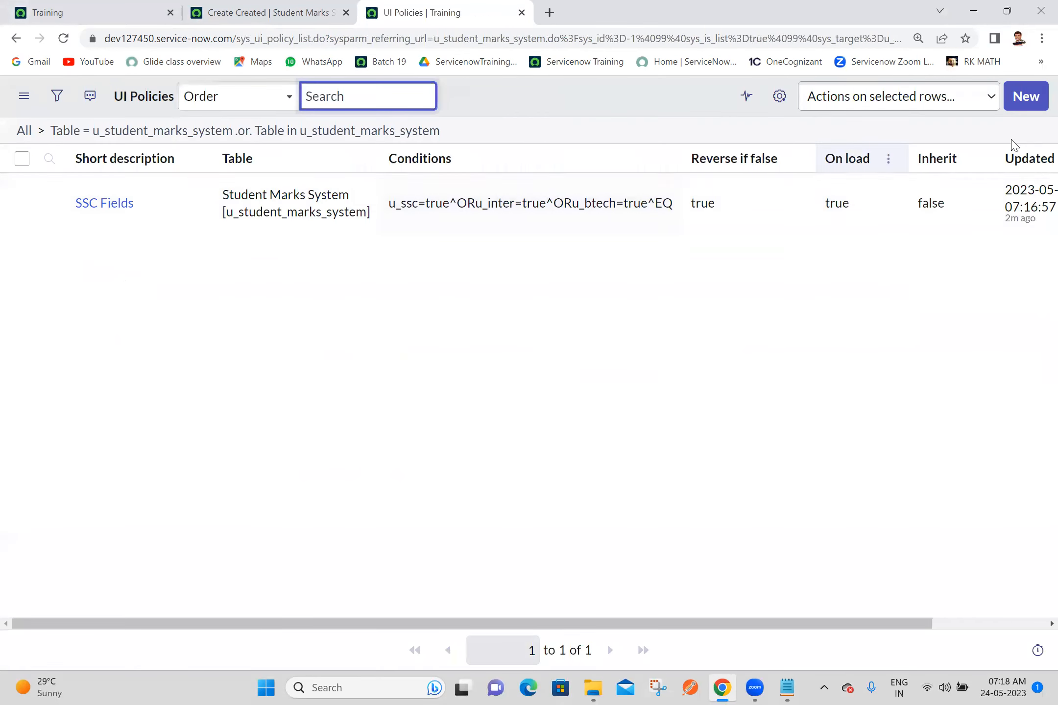
click(1024, 97)
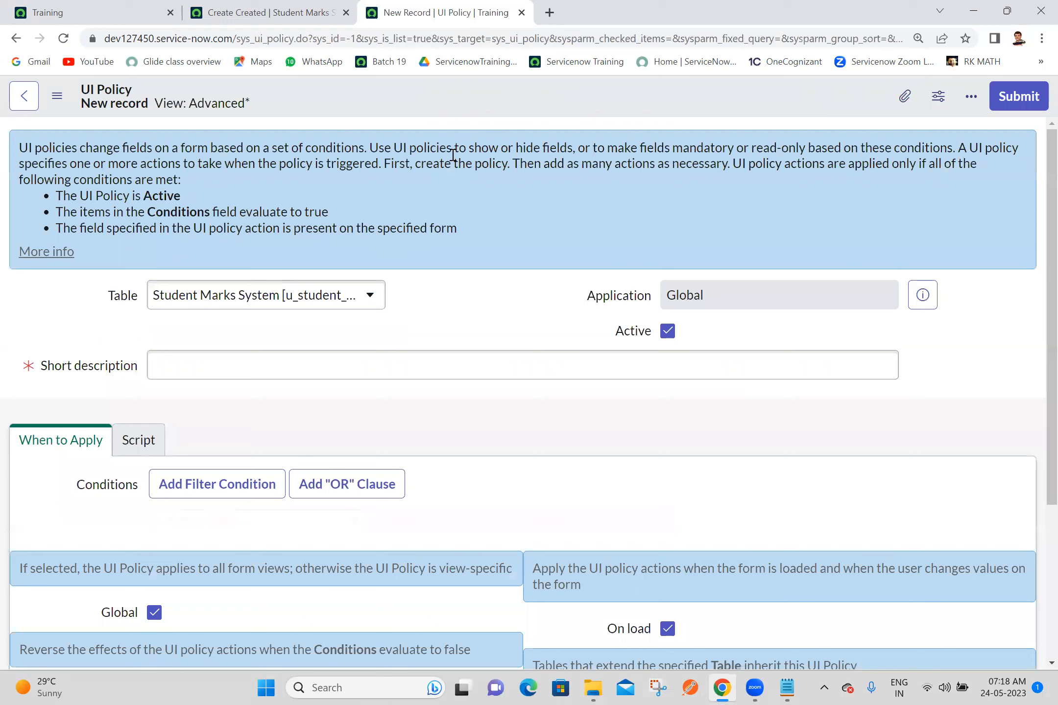
Step: Name the new UI policy Inter Fields and set its first condition to inter is true
click(459, 359)
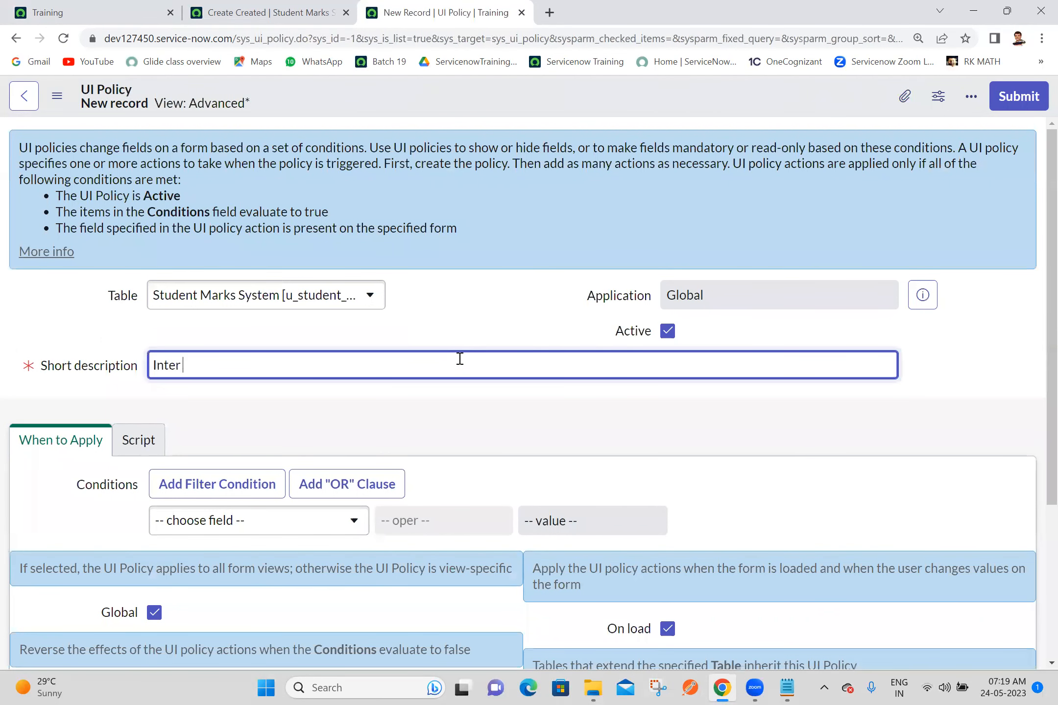
text(Inter Fields)
click(492, 297)
drag(1034, 229, 1037, 353)
click(311, 347)
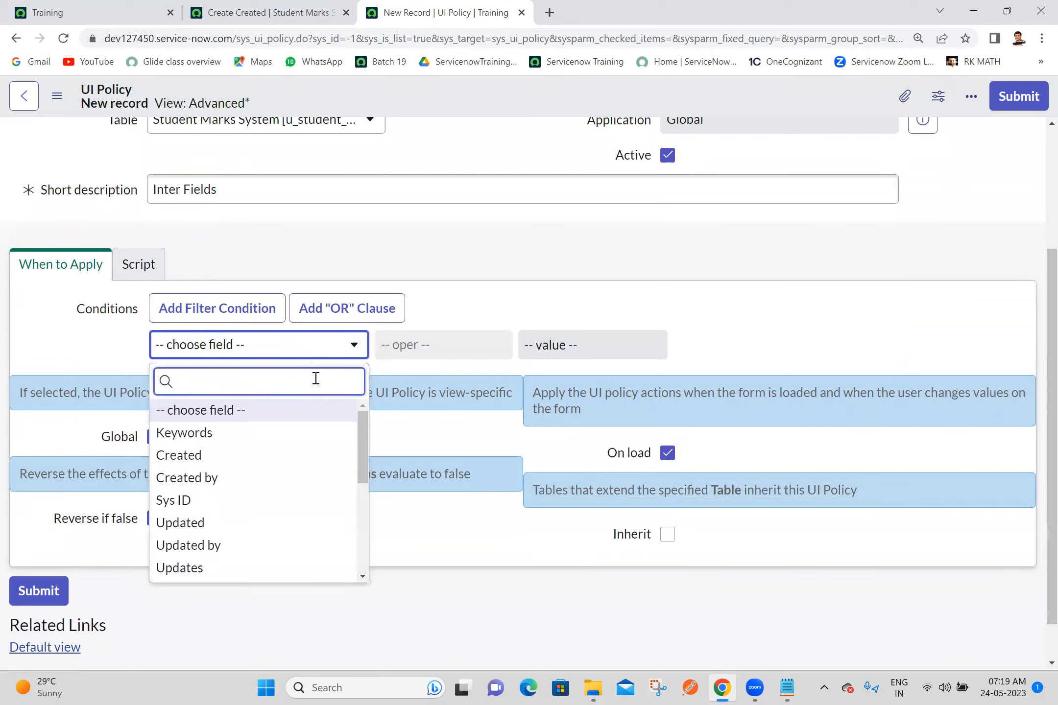
text(inter)
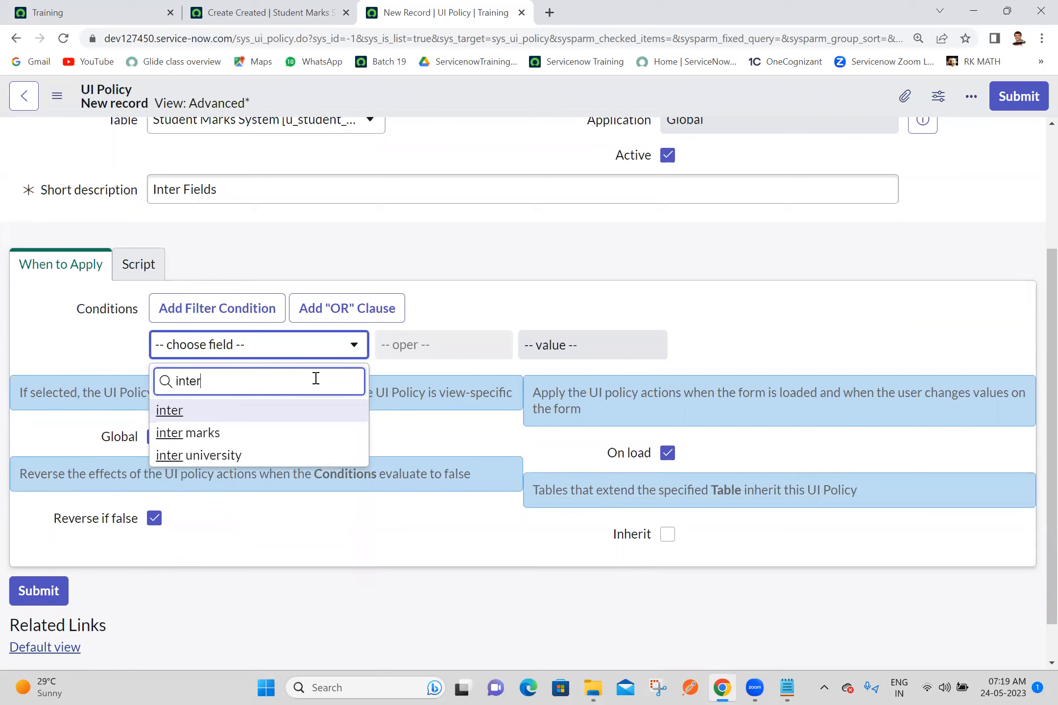
click(265, 412)
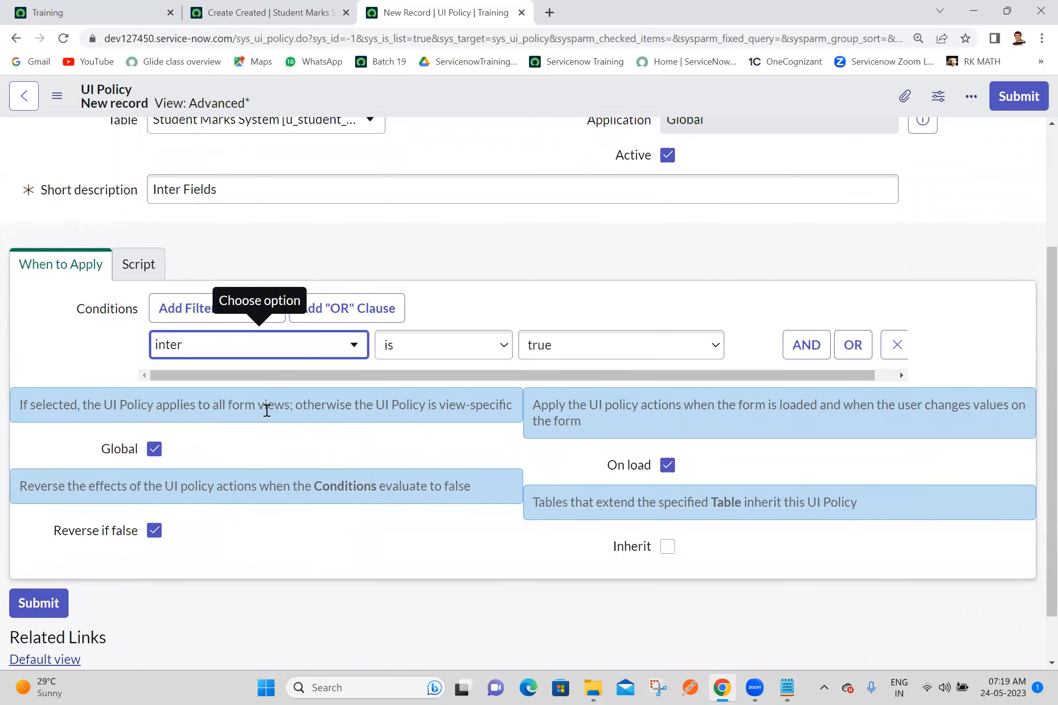
Step: Add an OR condition of btech is true to the Inter Fields policy and save the record
click(850, 347)
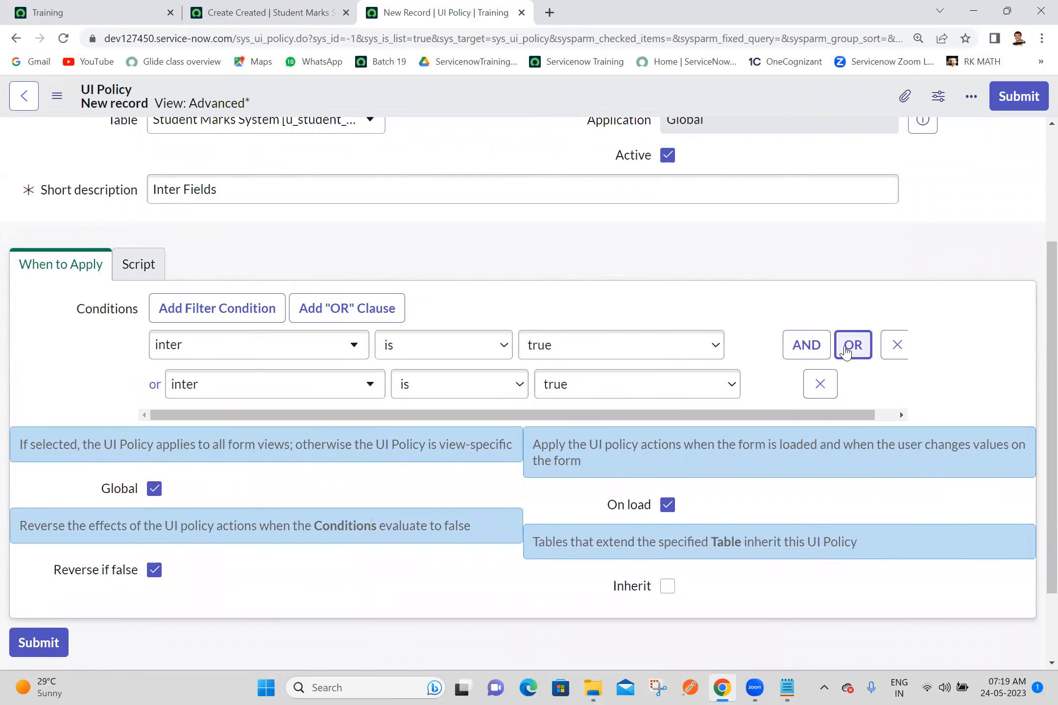
click(306, 382)
text(btech)
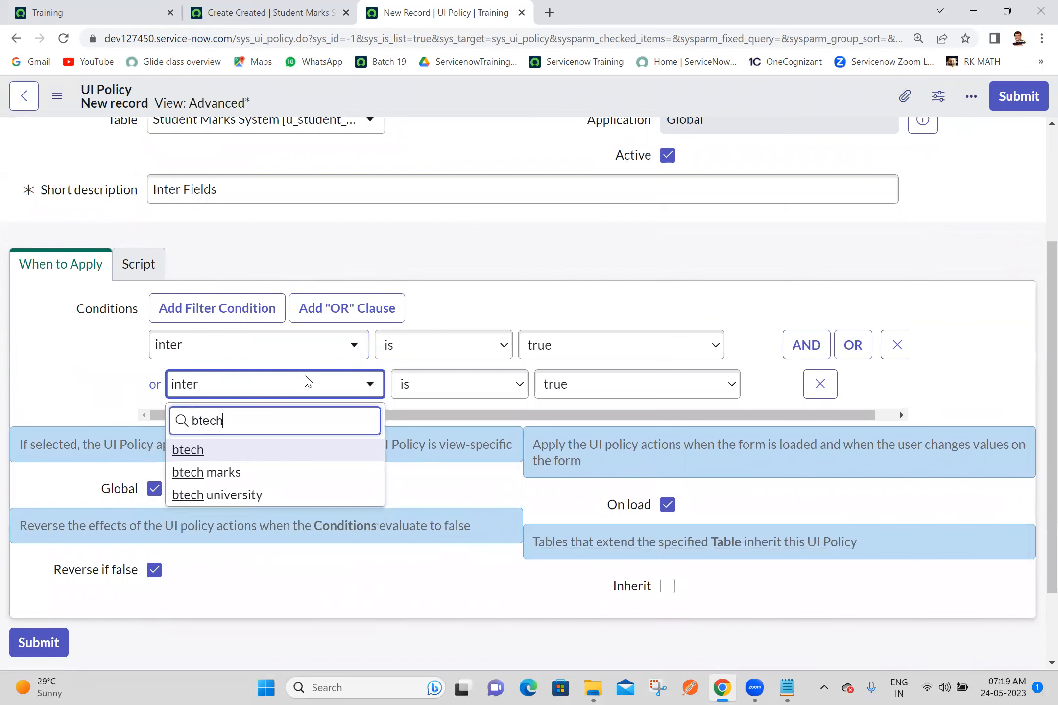
click(240, 449)
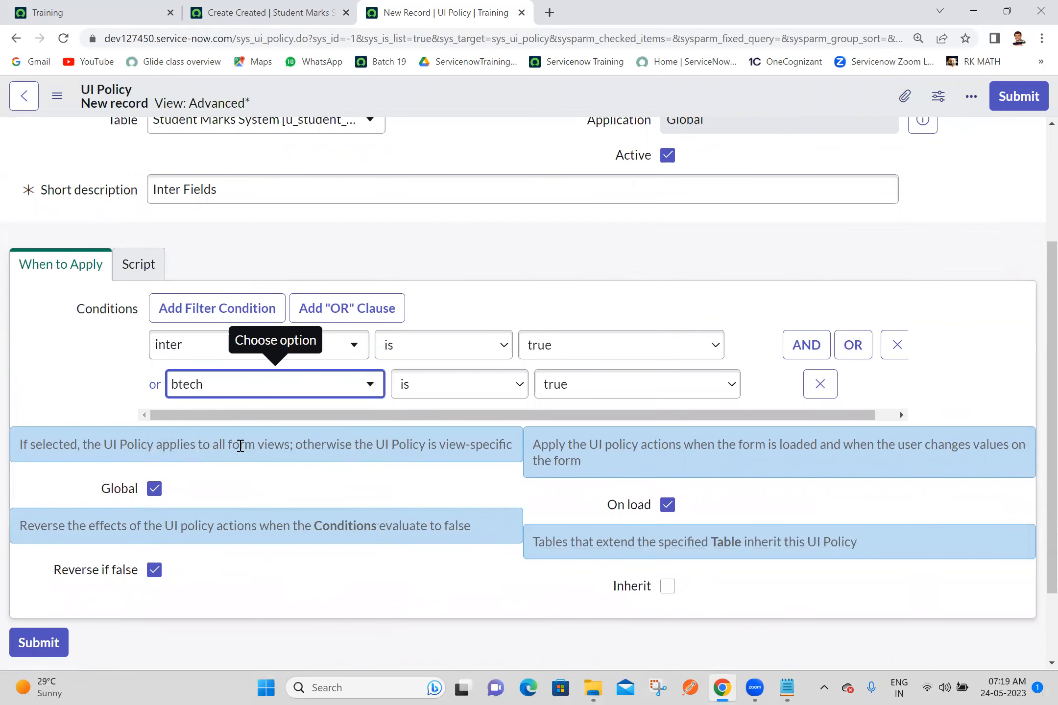
right_click(655, 89)
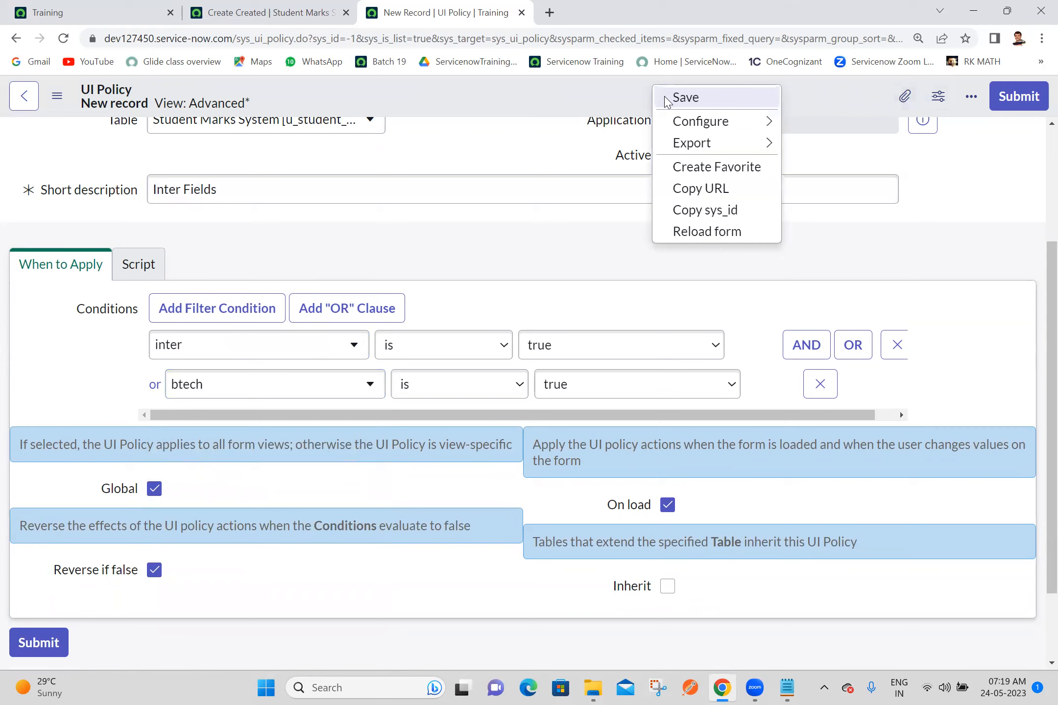
click(683, 98)
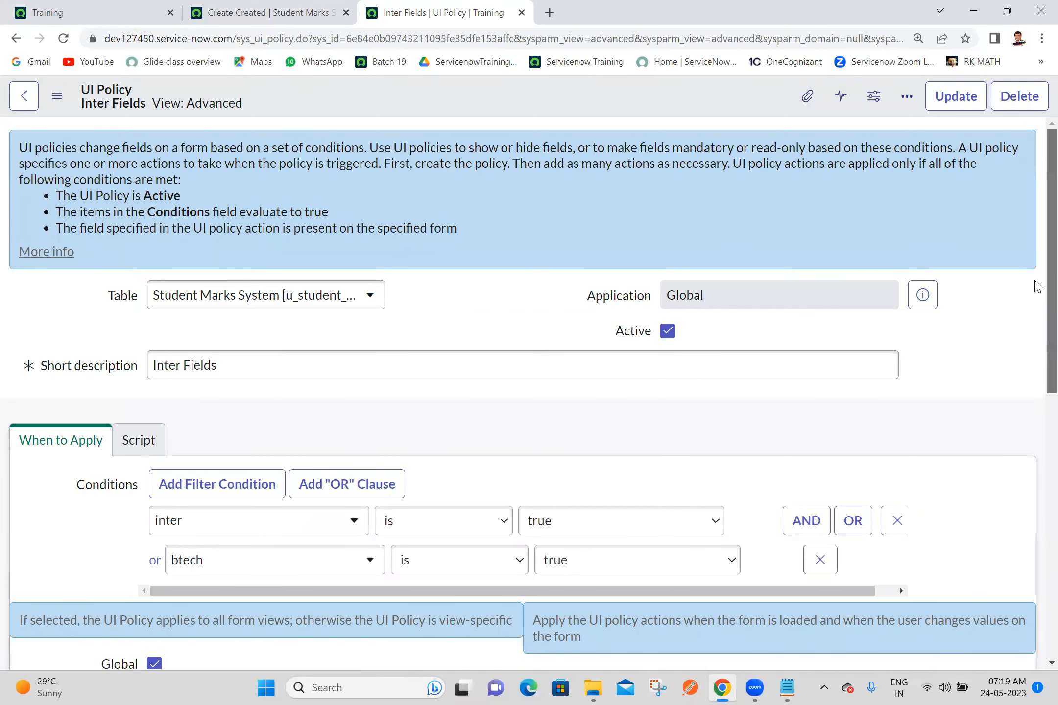
Step: Create a UI policy action under Inter Fields for the inter marks field with Visible set to True
scroll(1037, 286, down, 10)
click(1004, 415)
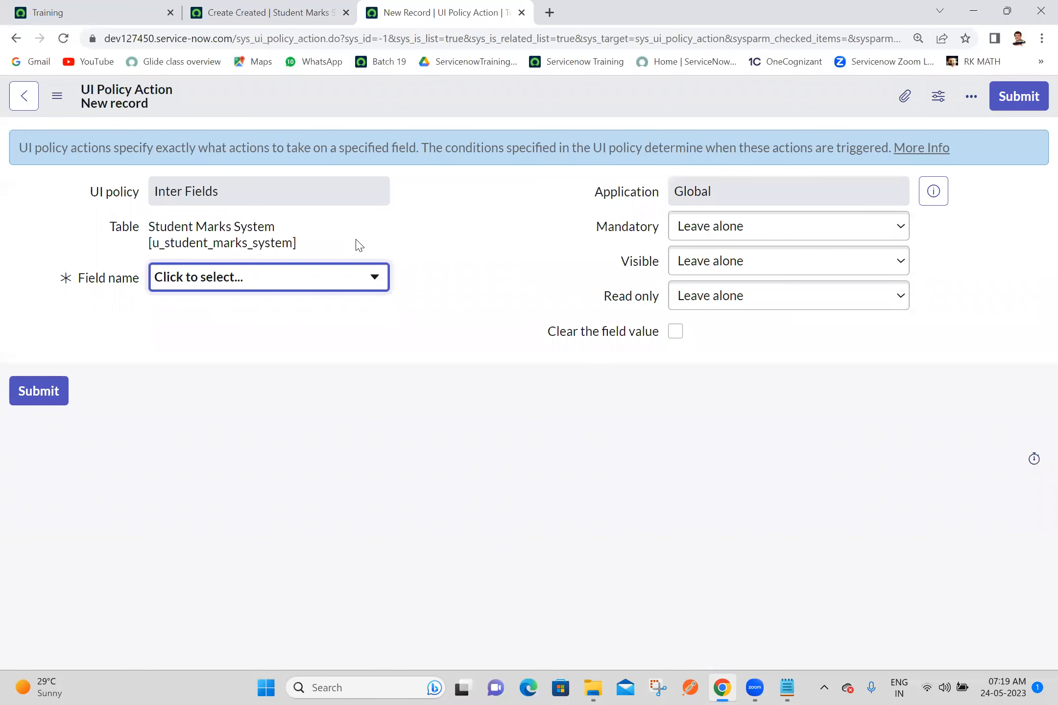
click(331, 285)
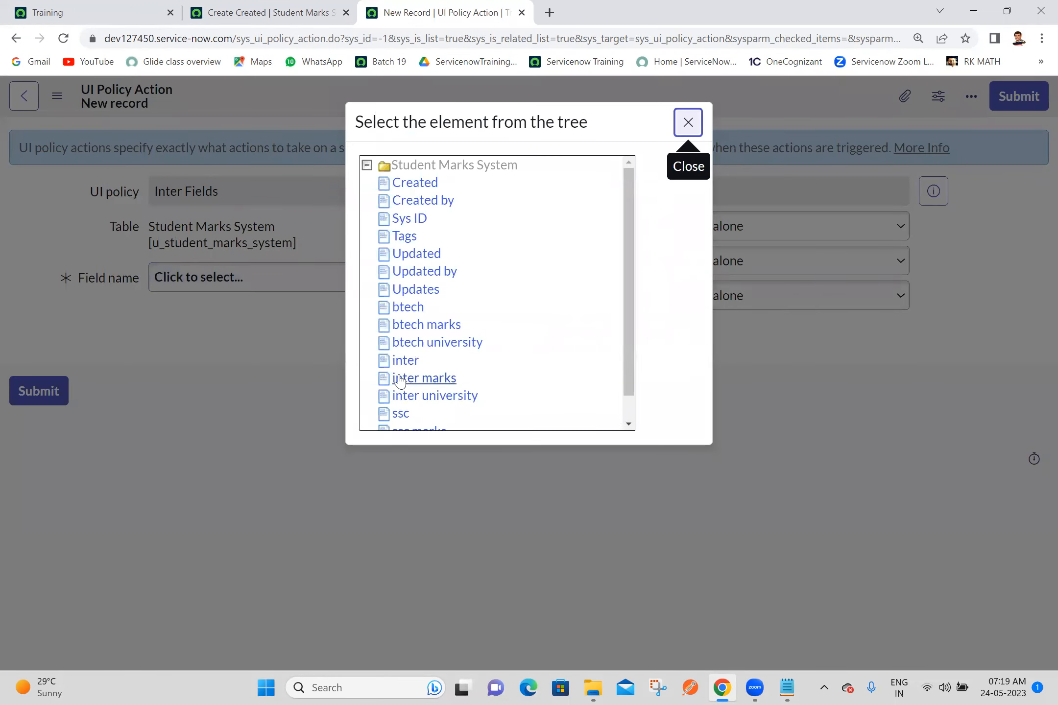
click(397, 378)
click(735, 262)
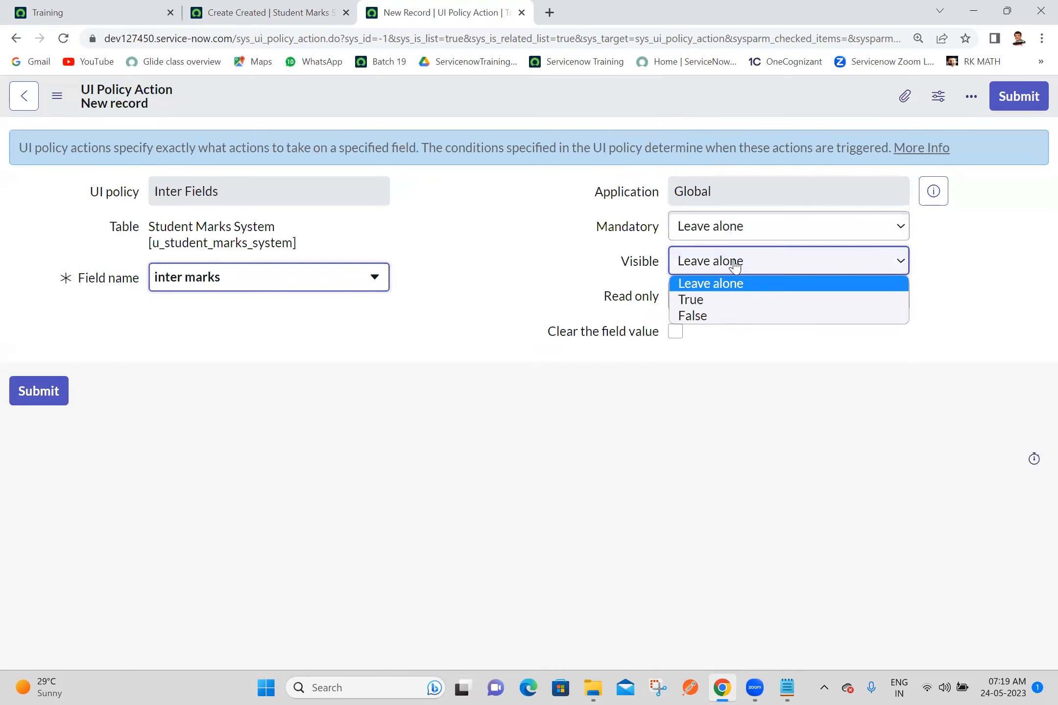
click(704, 301)
click(1028, 97)
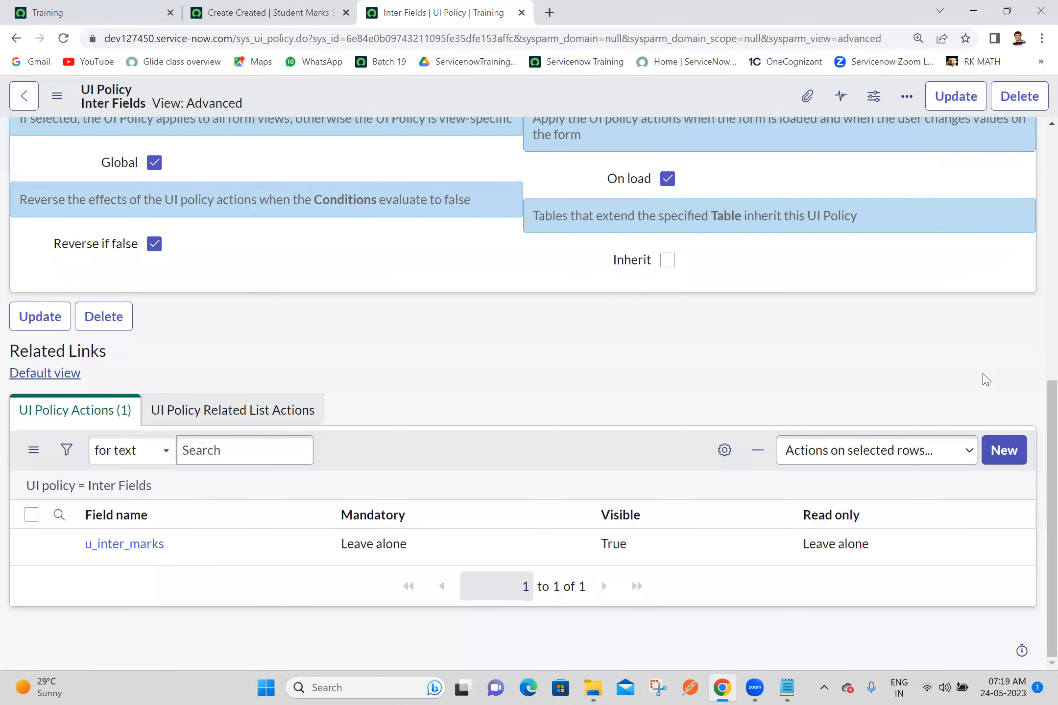
Step: Create a second UI policy action under Inter Fields for the inter university field with Visible set to True
click(1008, 460)
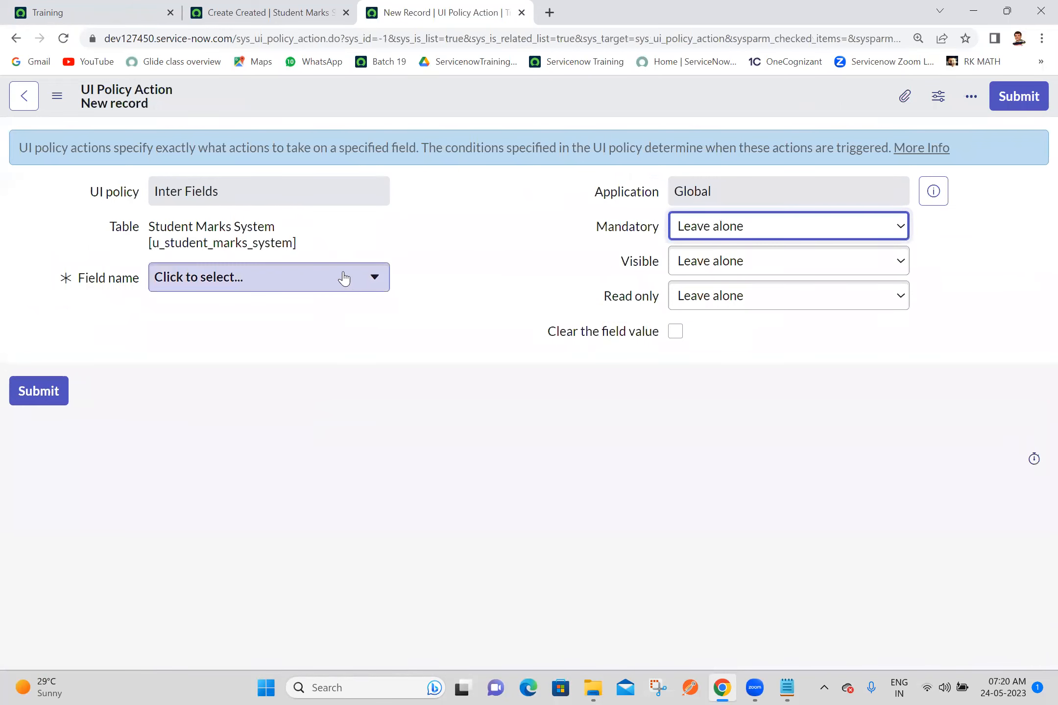
click(347, 288)
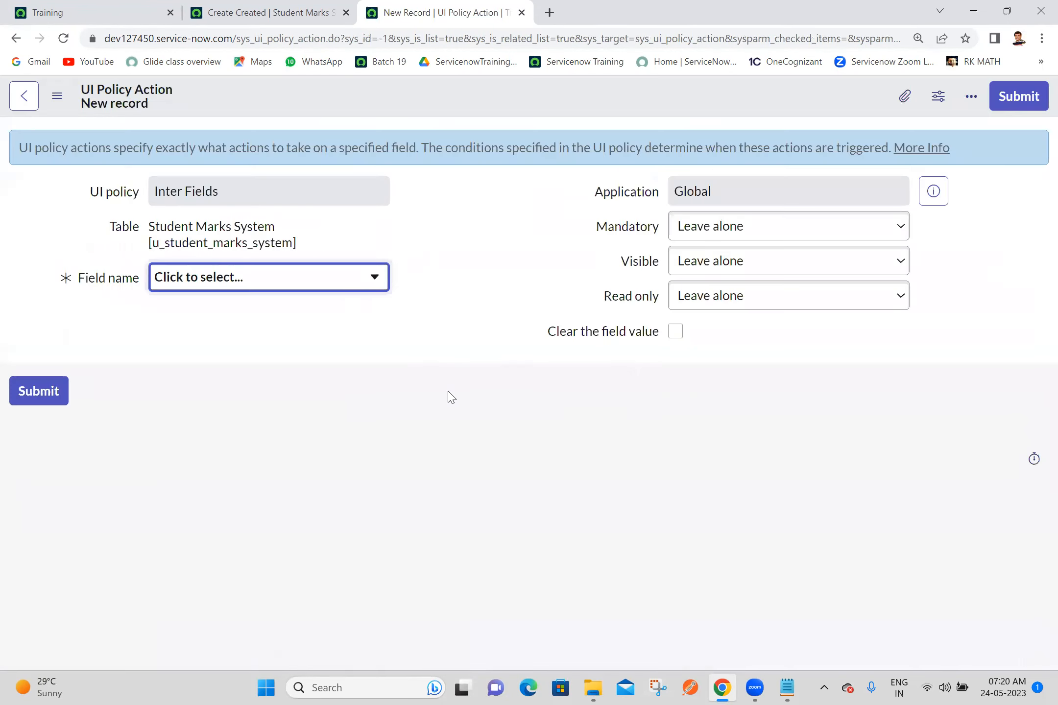
click(451, 396)
click(753, 262)
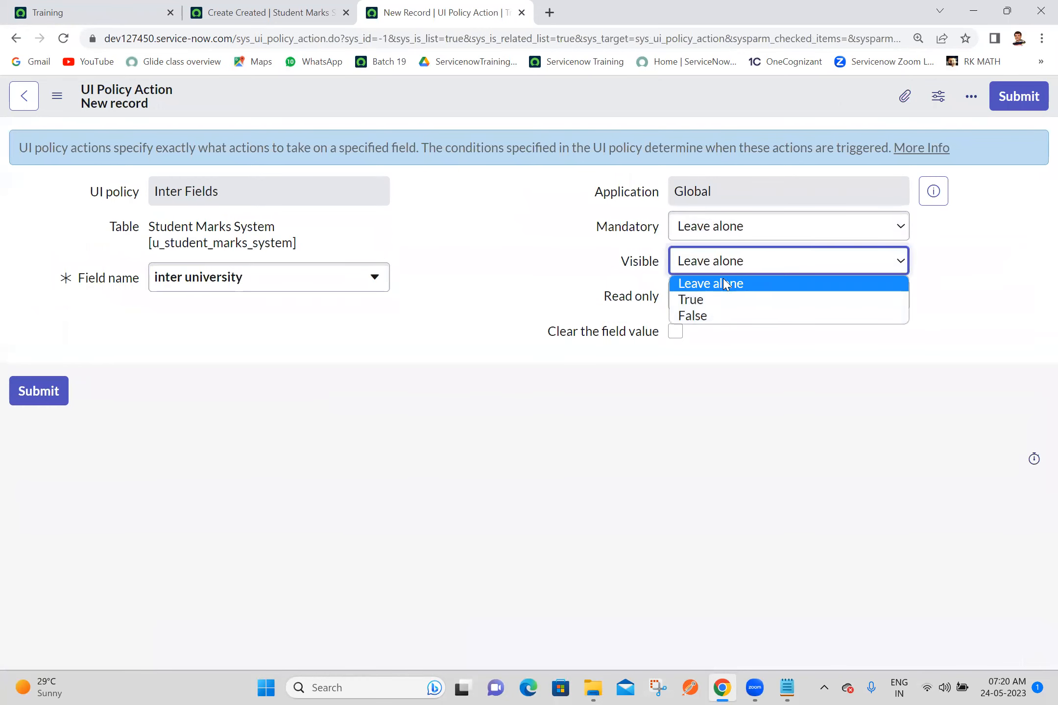
click(703, 300)
click(1018, 101)
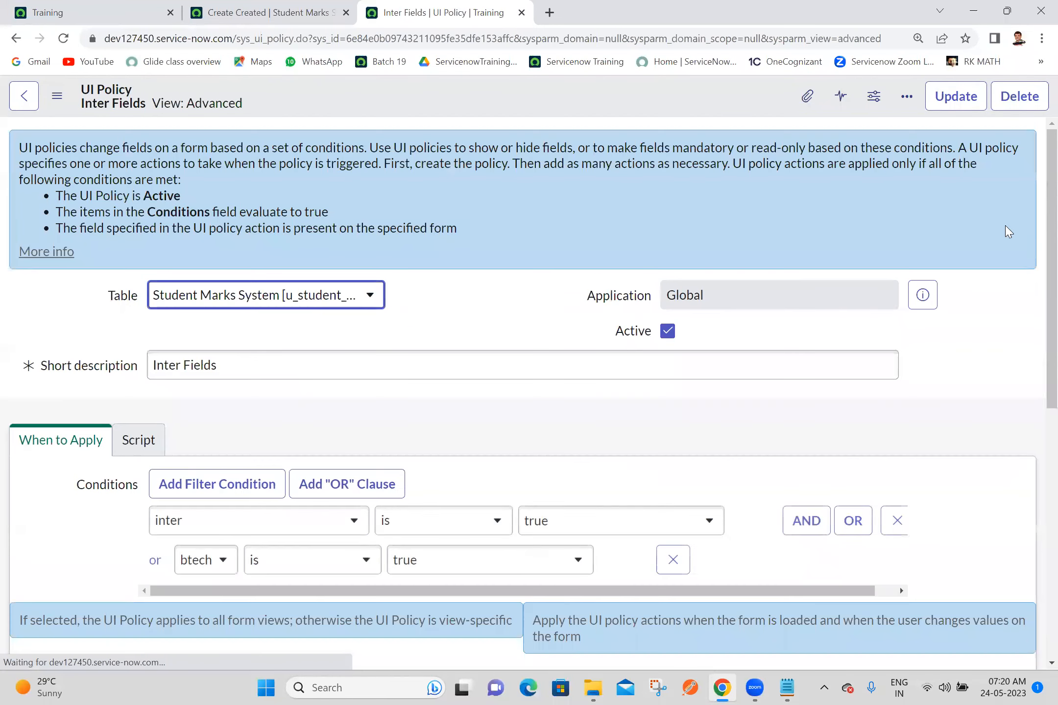
Step: Review the Inter Fields policy's inter and btech conditions together with its two UI policy actions
scroll(1037, 278, down, 4)
scroll(1037, 284, up, 3)
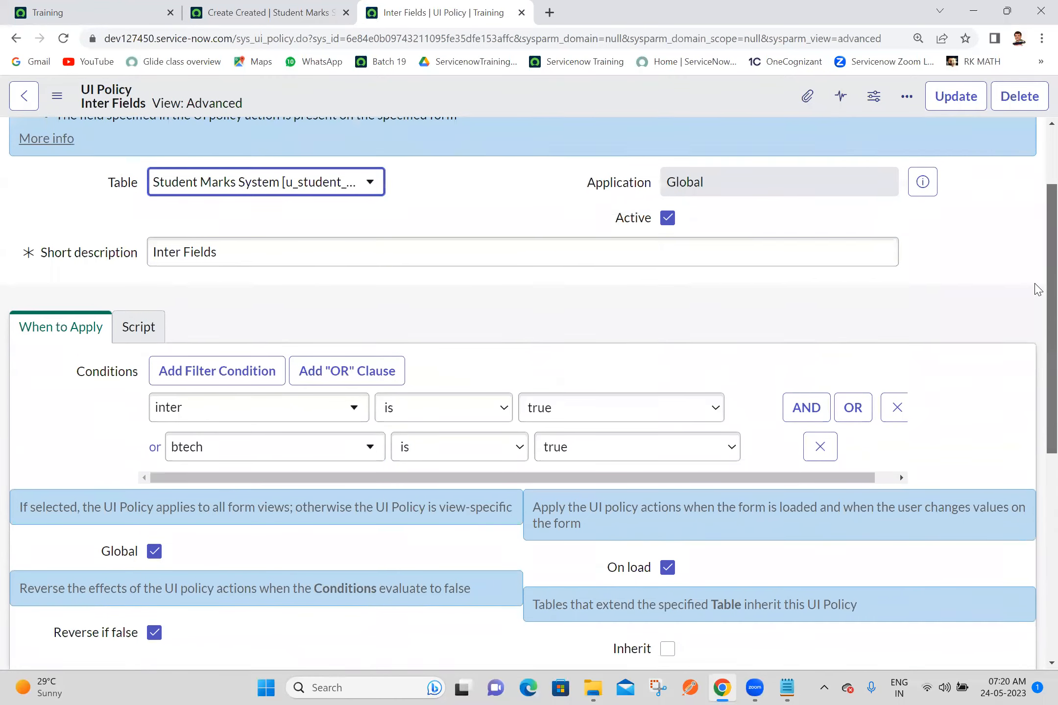
scroll(1038, 293, down, 1)
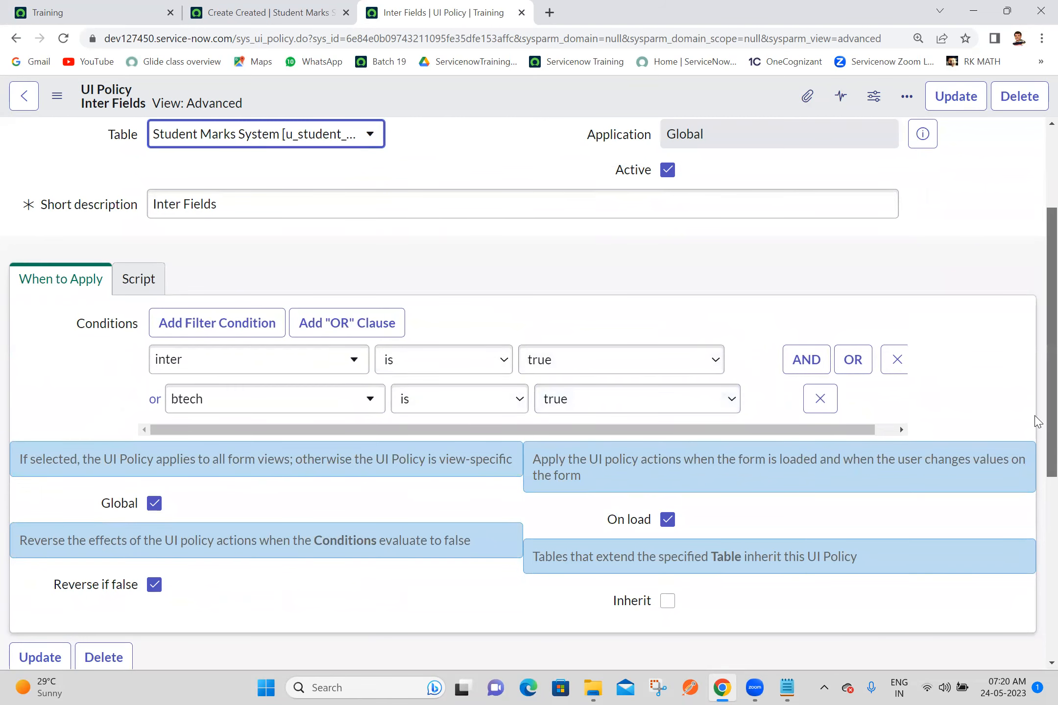
scroll(1037, 597, down, 5)
scroll(1037, 596, down, 2)
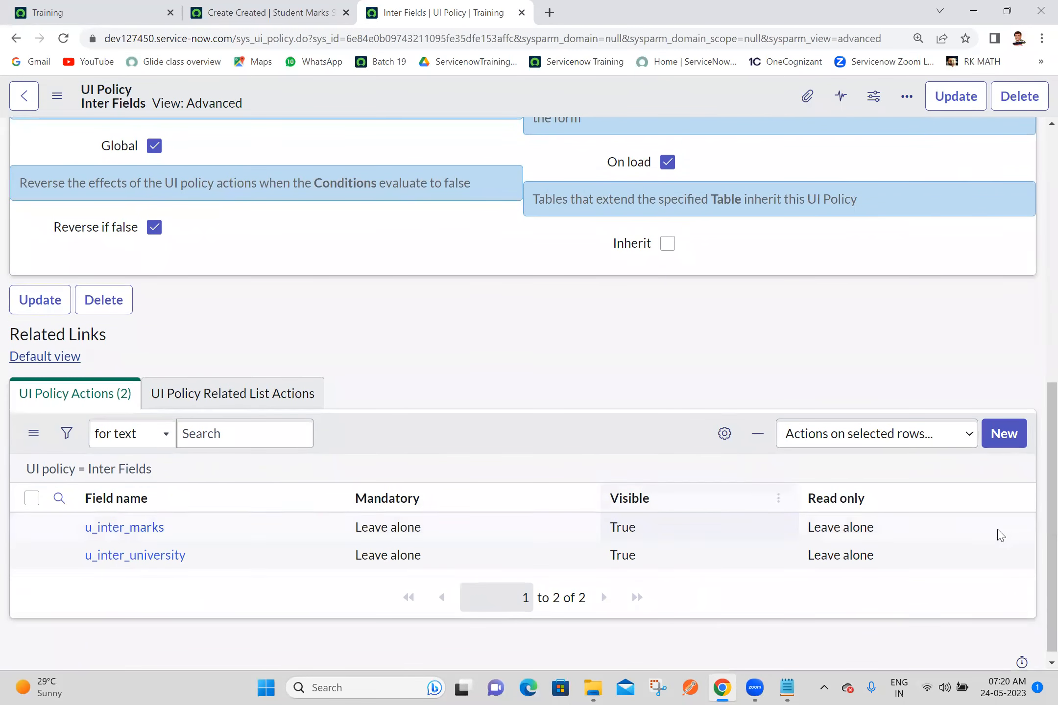
scroll(1024, 241, up, 10)
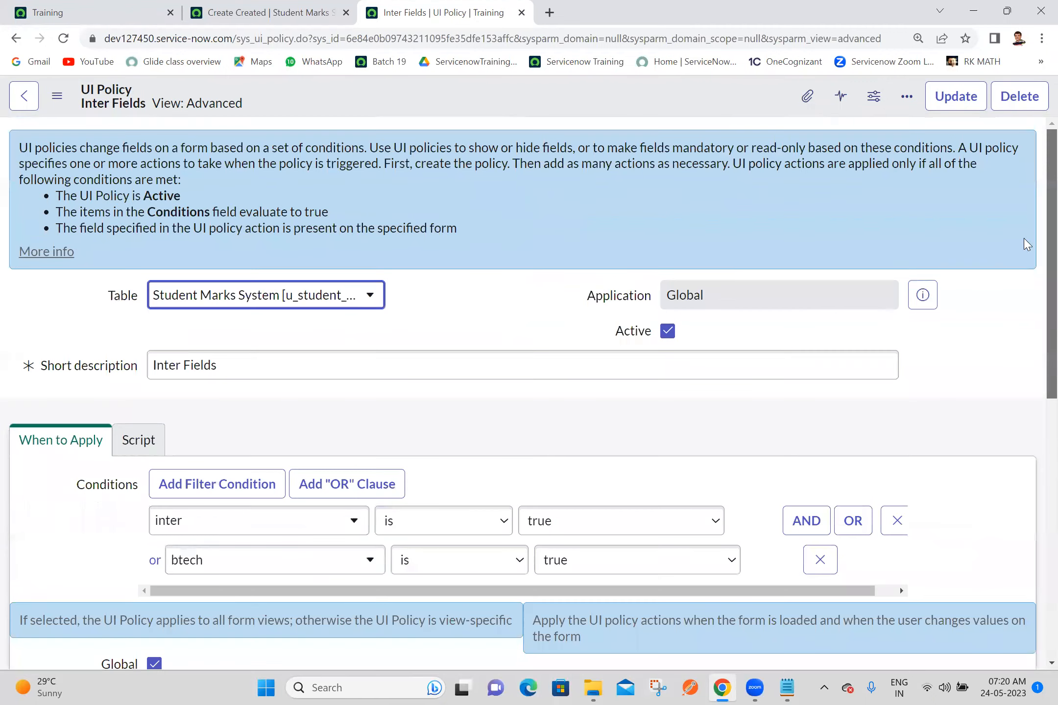
scroll(1037, 344, down, 5)
scroll(1037, 344, down, 5)
scroll(977, 483, up, 2)
scroll(1013, 404, up, 4)
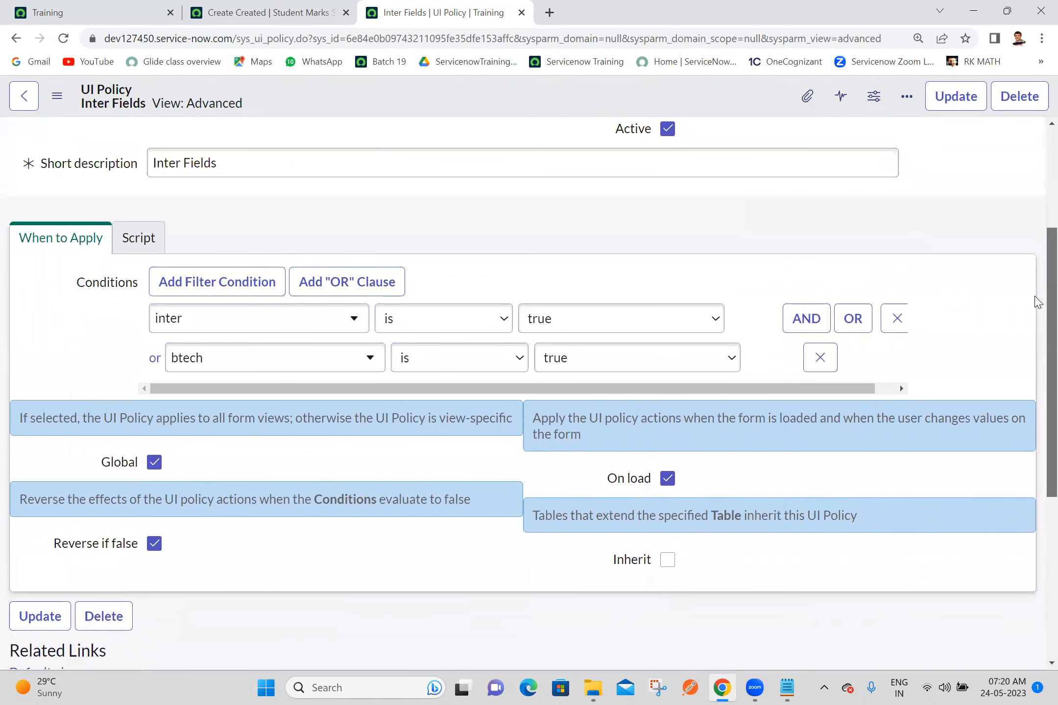
scroll(1037, 301, down, 3)
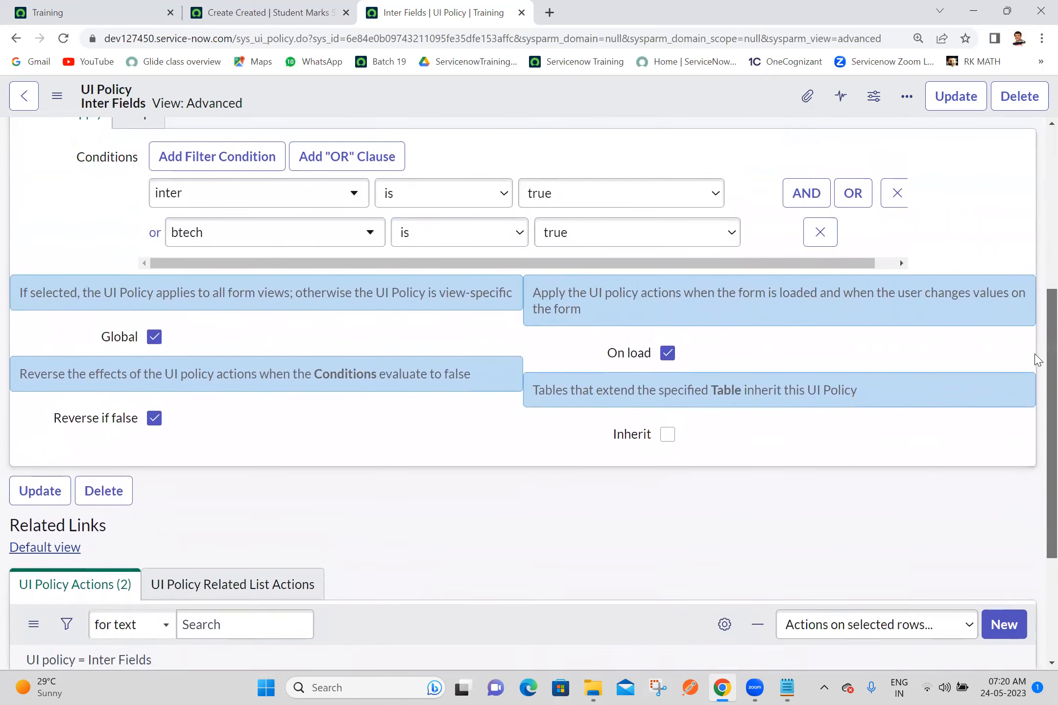
scroll(1034, 432, down, 4)
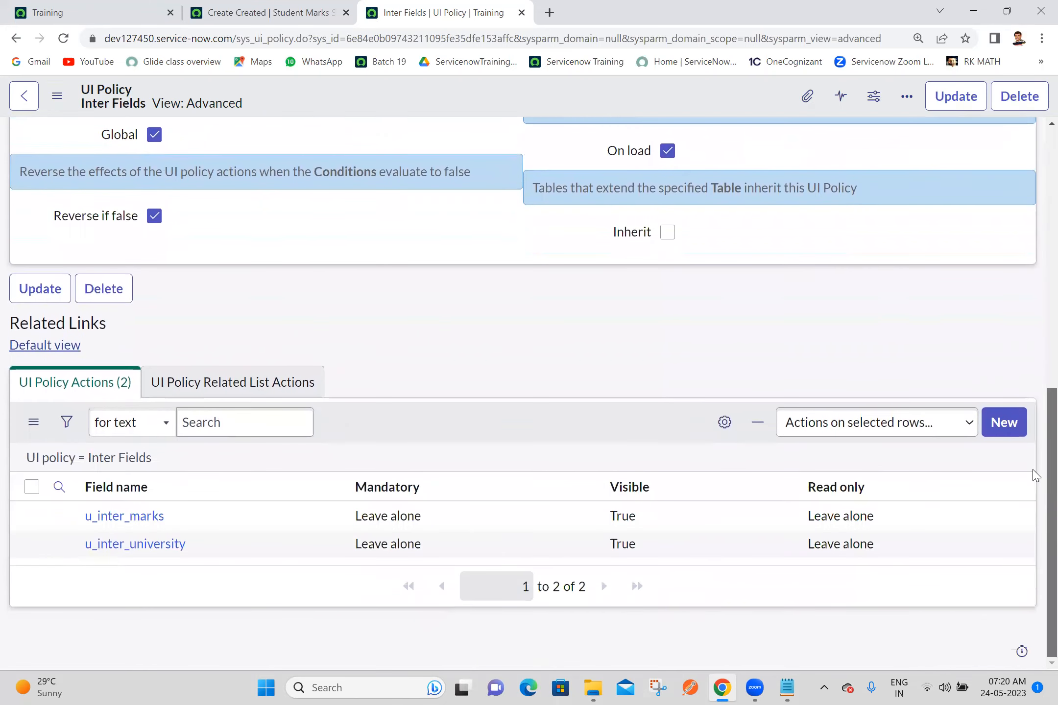
scroll(1031, 475, up, 10)
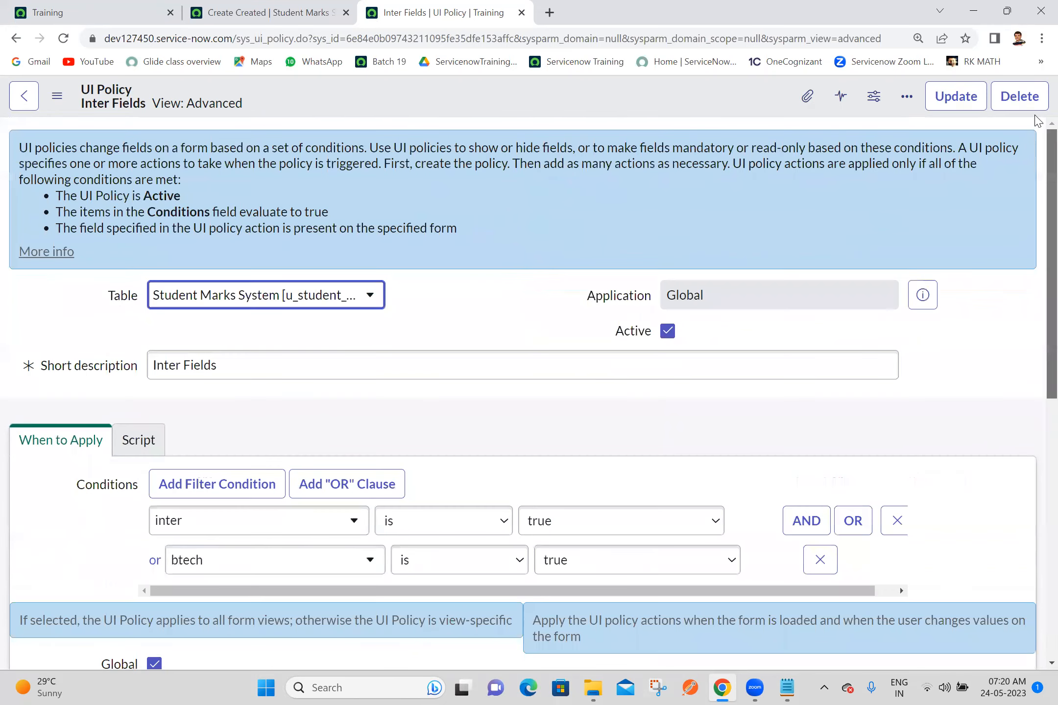
Step: Close the Inter Fields policy's browser tab and start another UI policy from a duplicate of the Student Marks System form tab
click(521, 13)
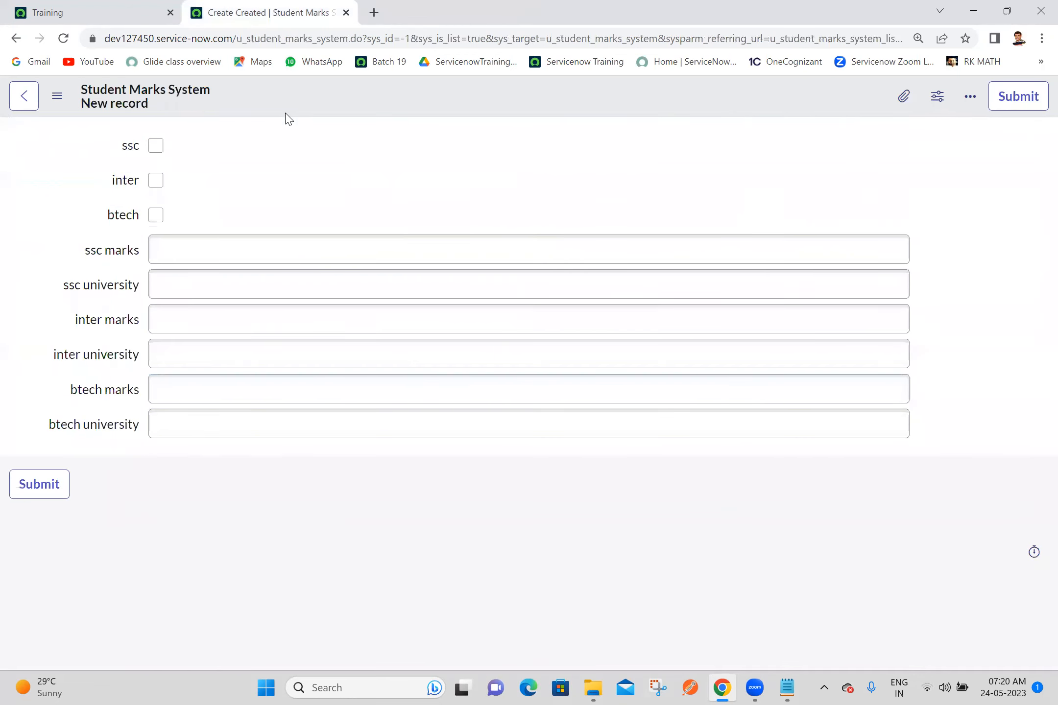
right_click(289, 6)
click(328, 118)
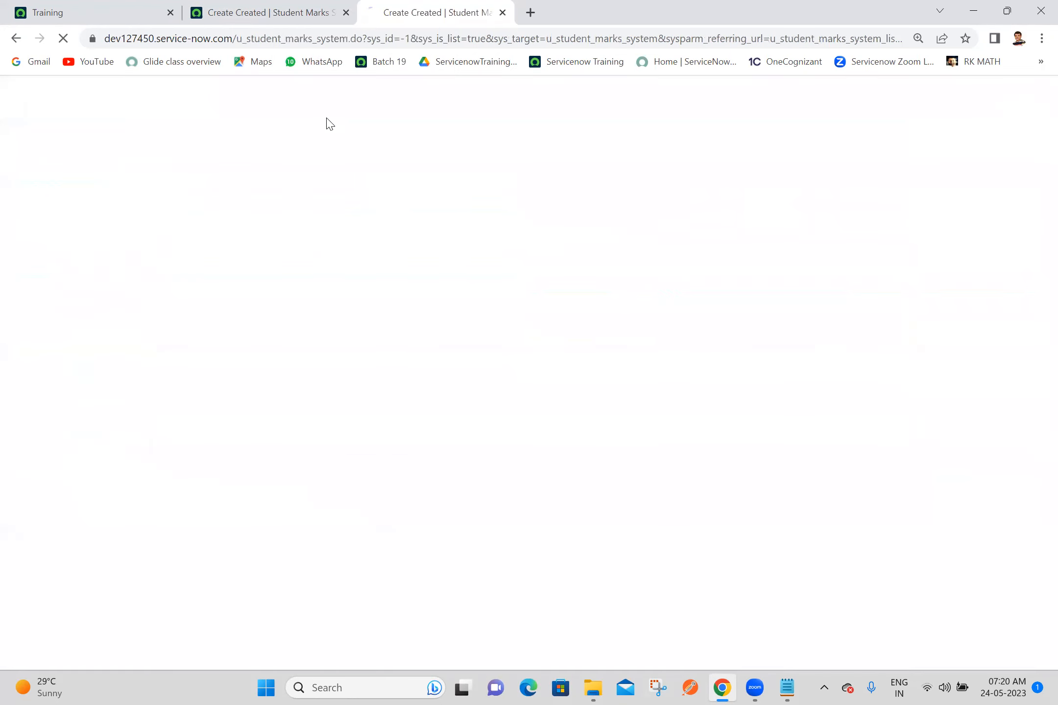
right_click(444, 106)
mouse_move(476, 139)
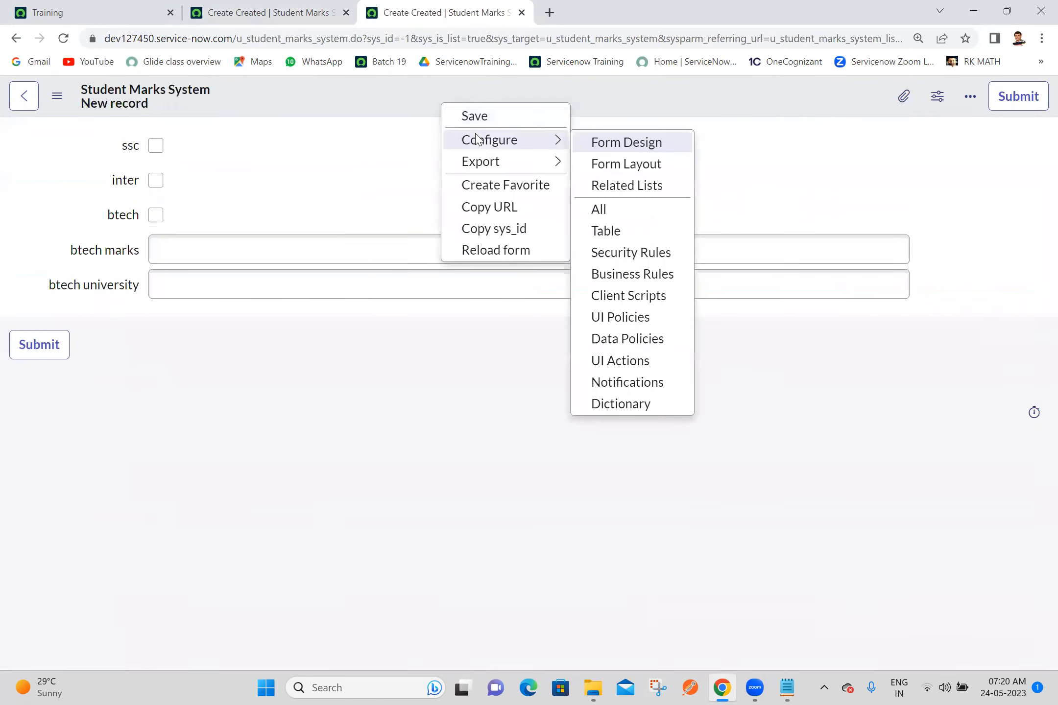
click(620, 318)
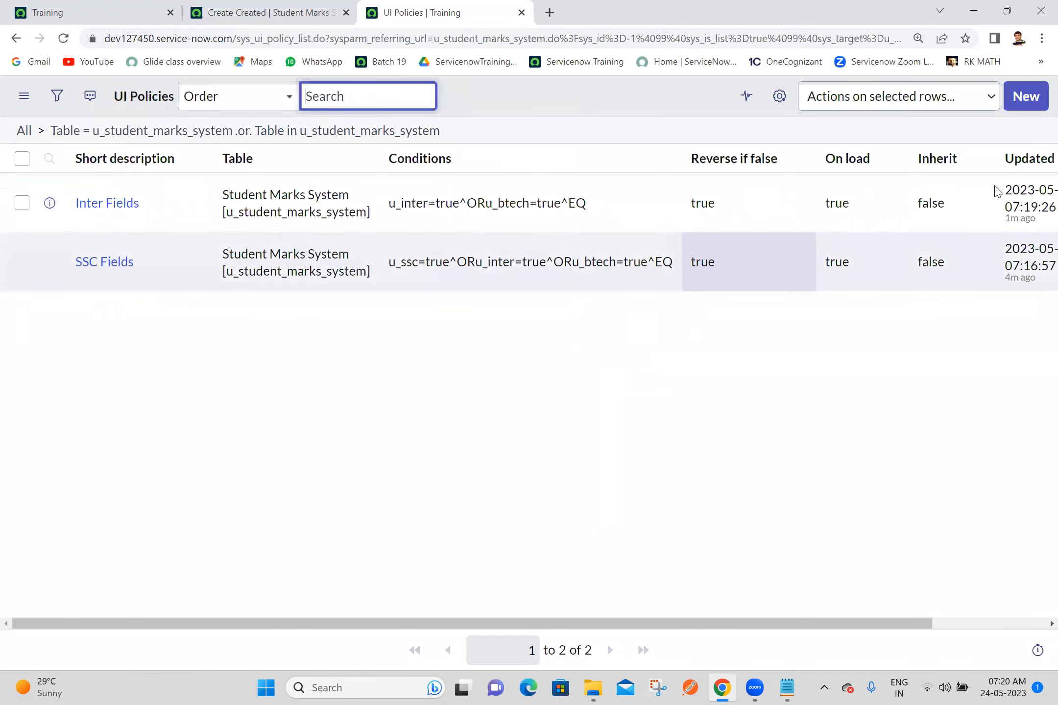
click(1014, 103)
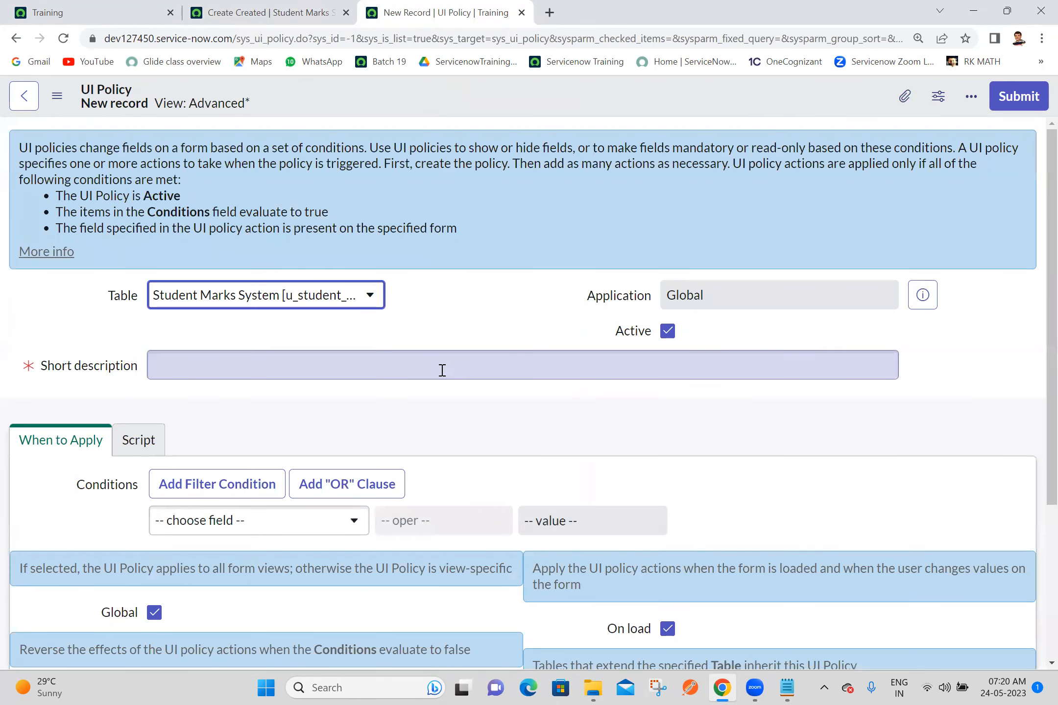
Step: Fill in the new UI policy with short description BTech Fields and the condition btech is true, and save it
click(442, 371)
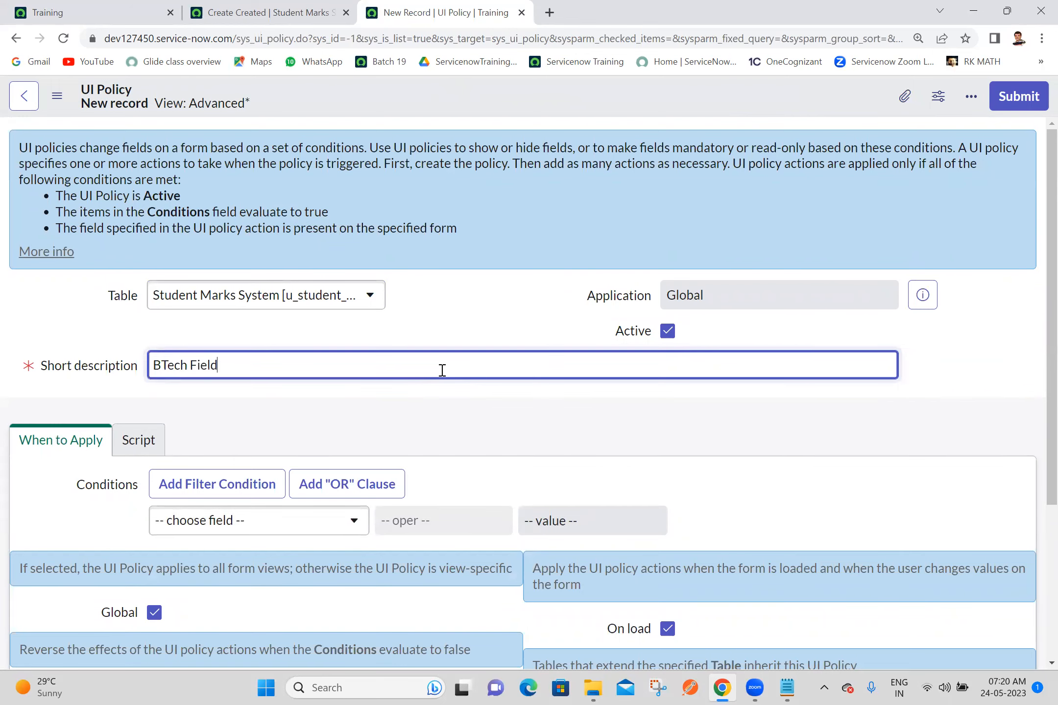
scroll(930, 374, down, 4)
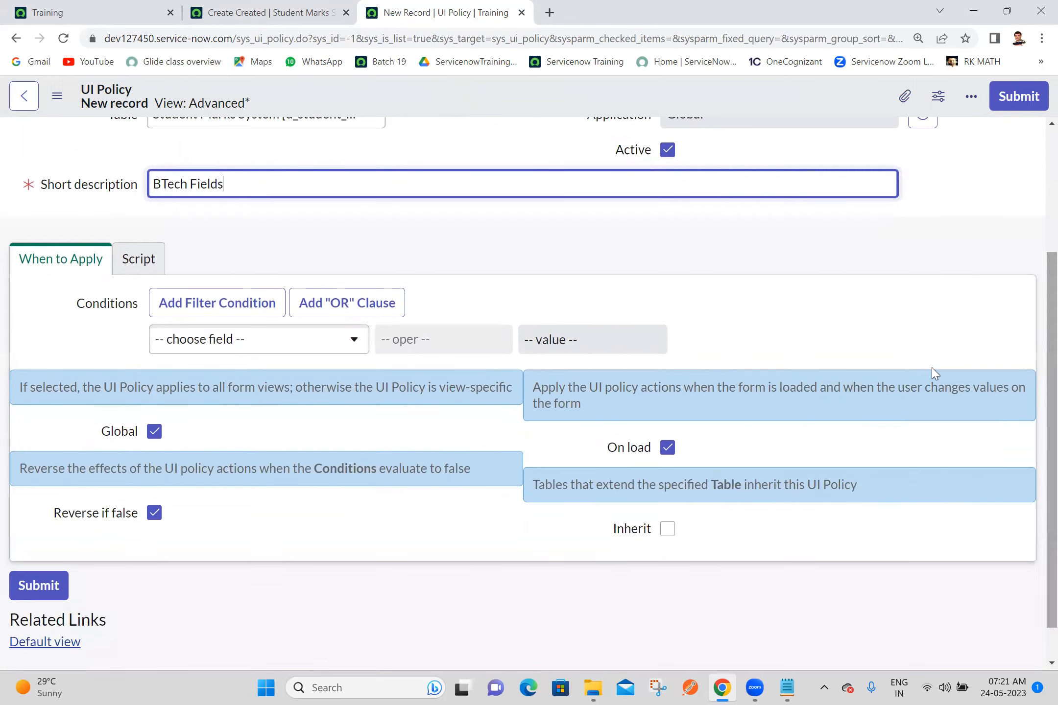
click(344, 352)
text(btech)
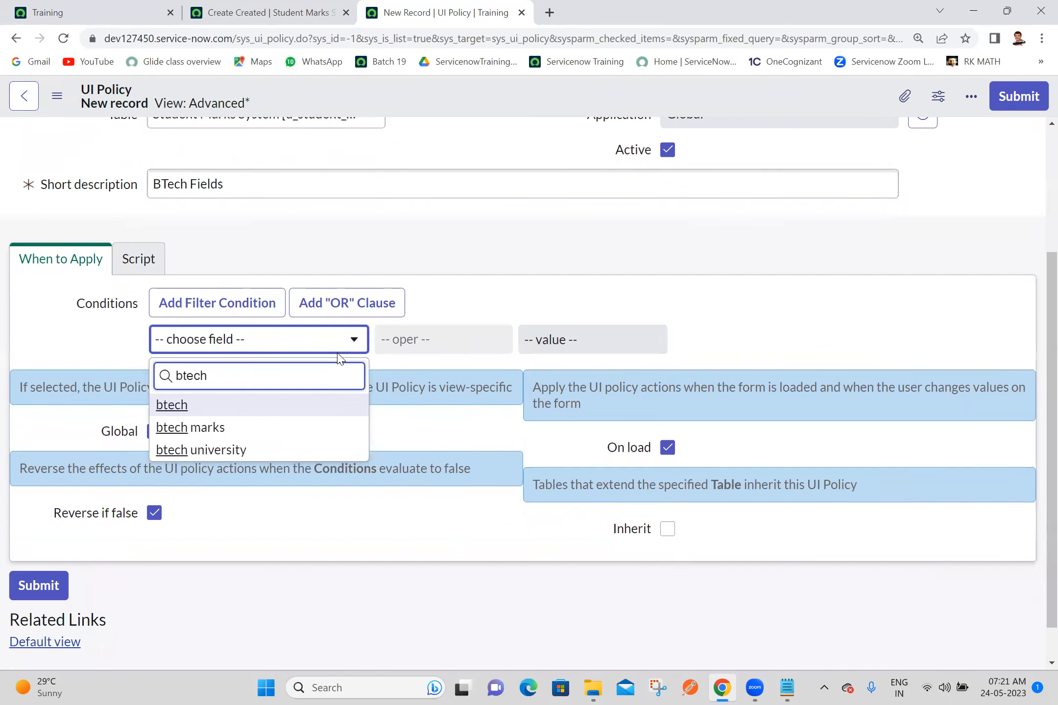
click(253, 414)
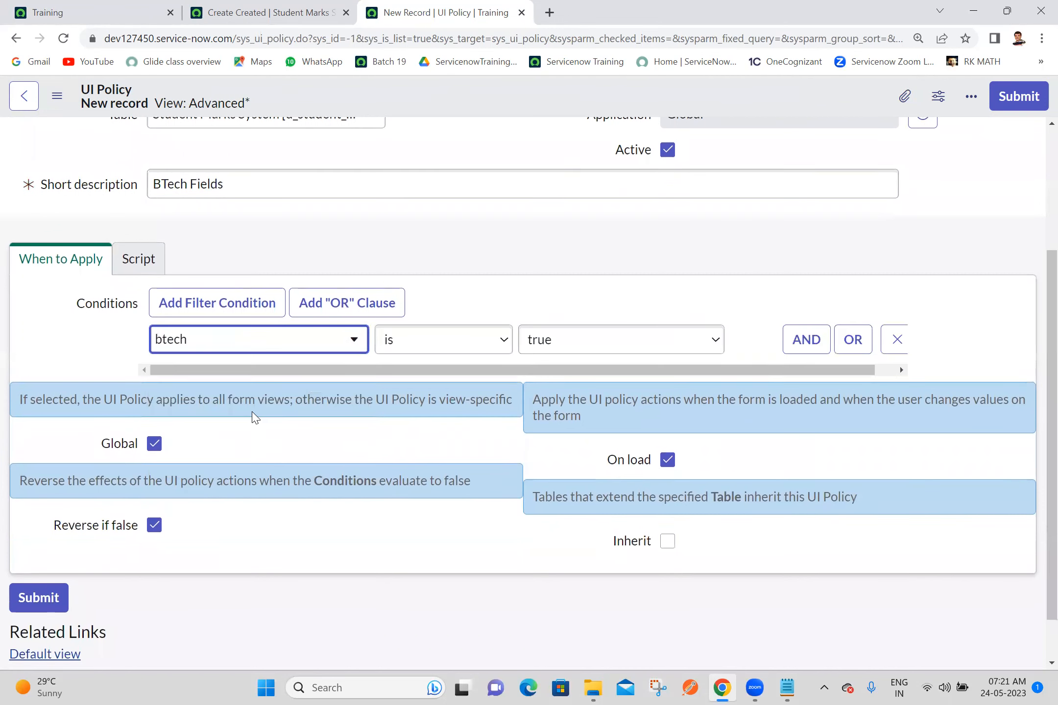
right_click(469, 95)
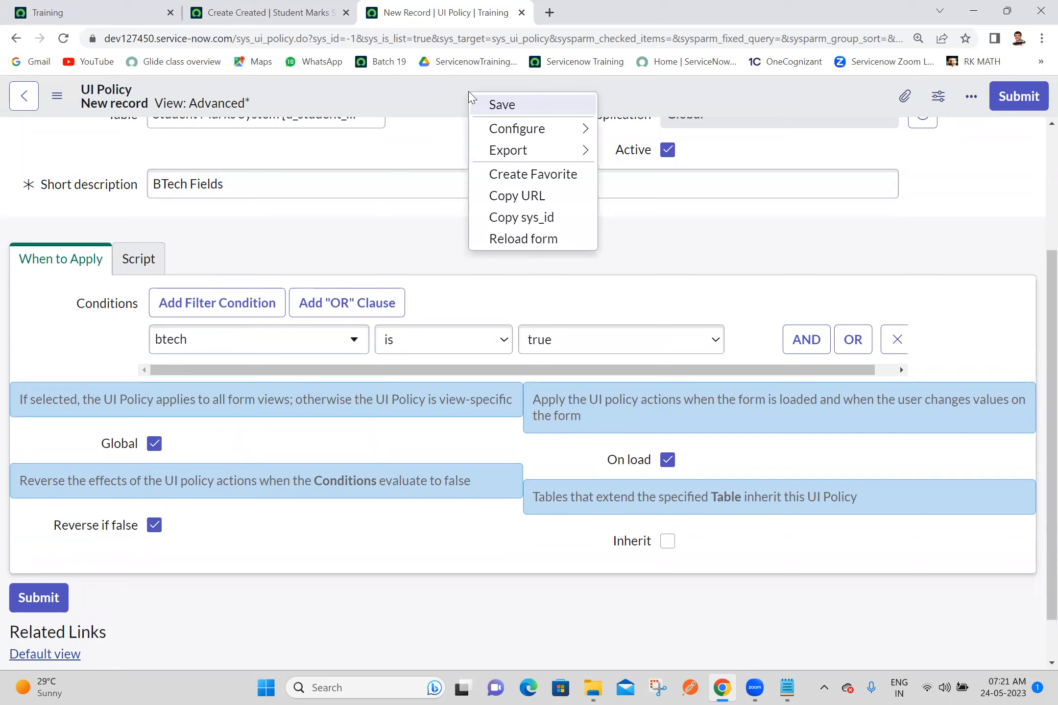
click(499, 105)
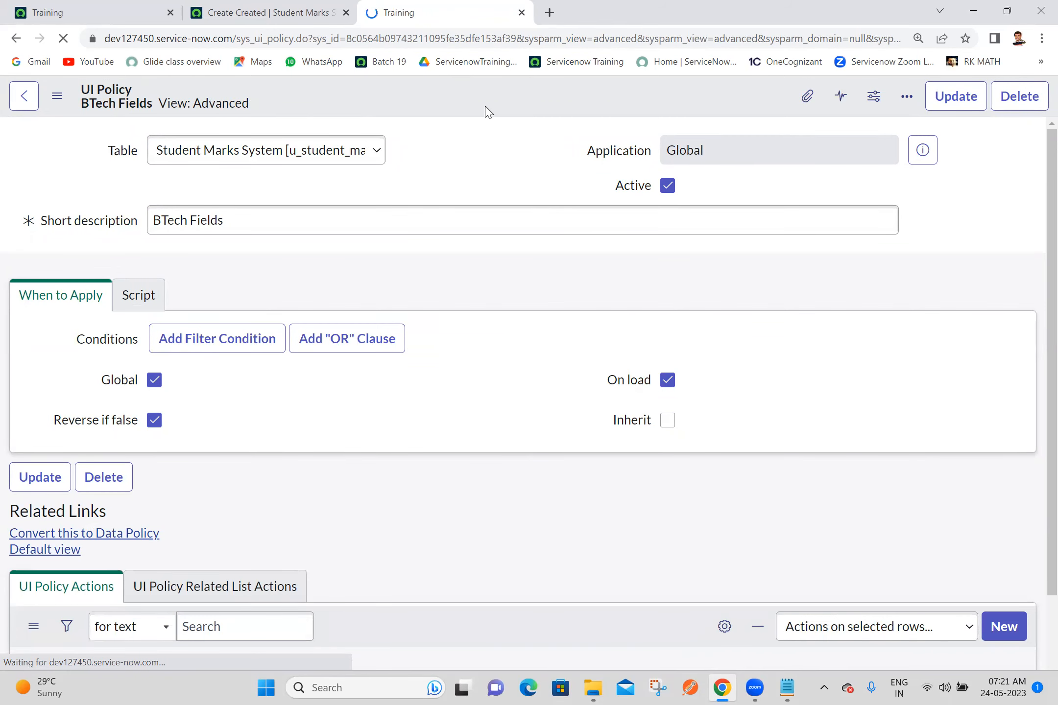
Step: Create a UI policy action under BTech Fields for the btech marks field with Visible set to True
scroll(1037, 557, down, 5)
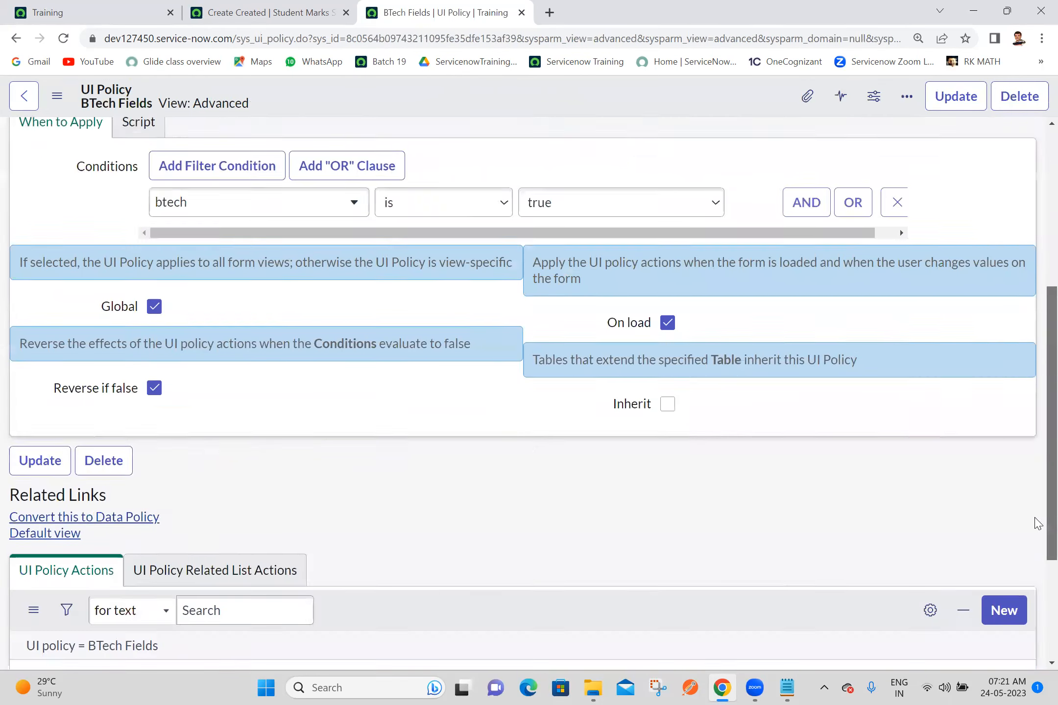
click(1011, 416)
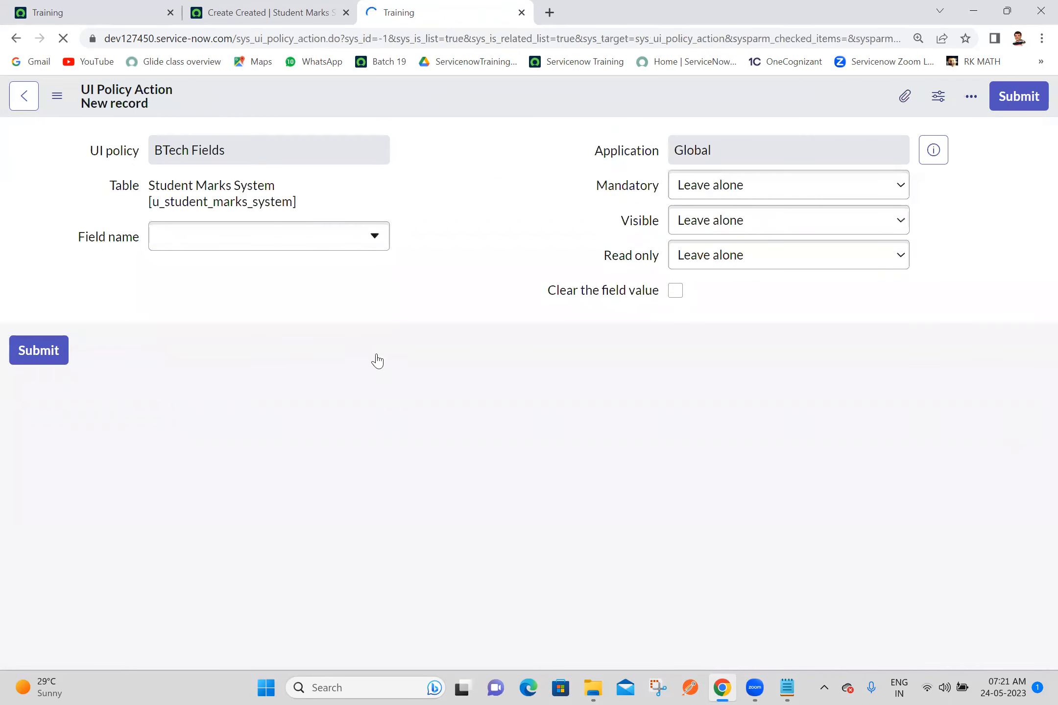
click(346, 283)
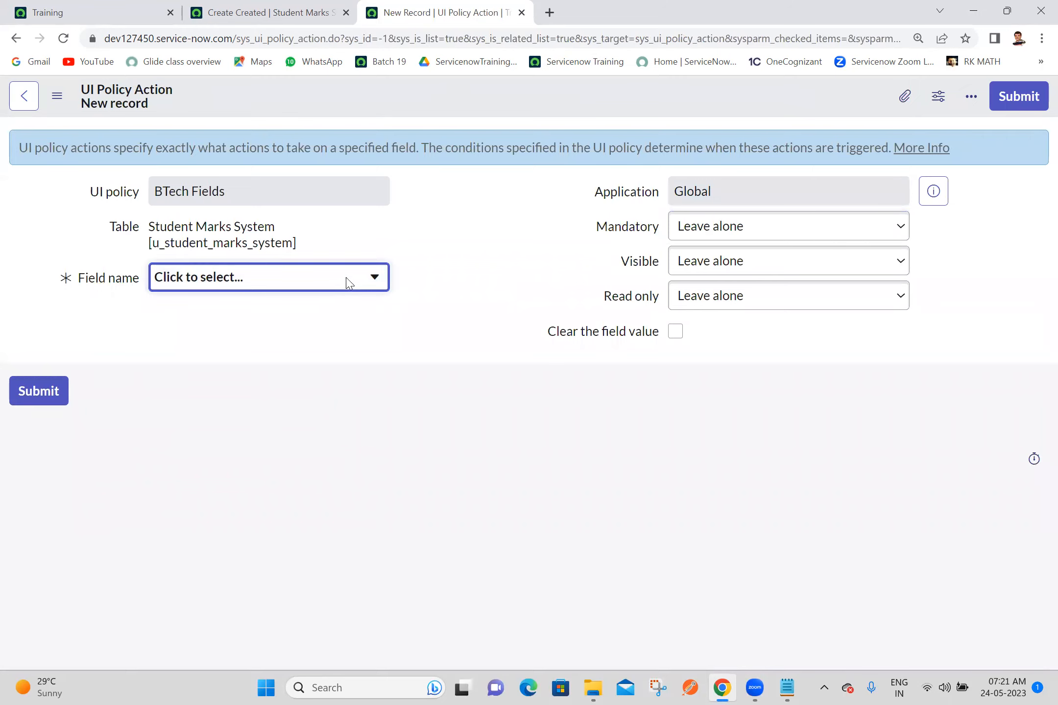
click(346, 283)
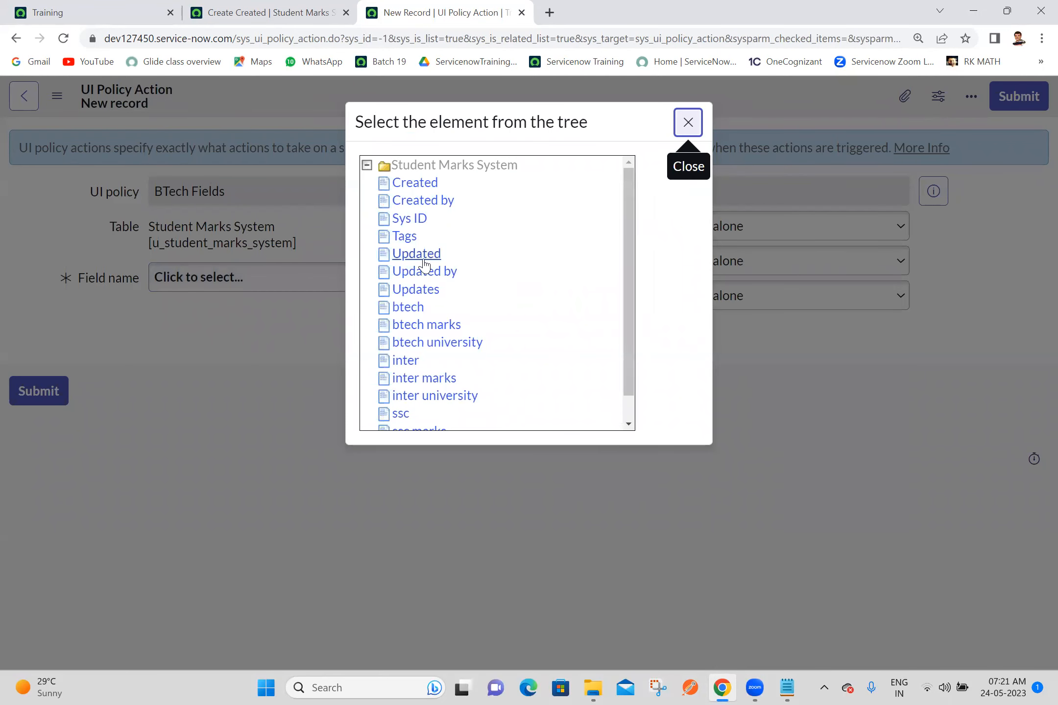
click(409, 327)
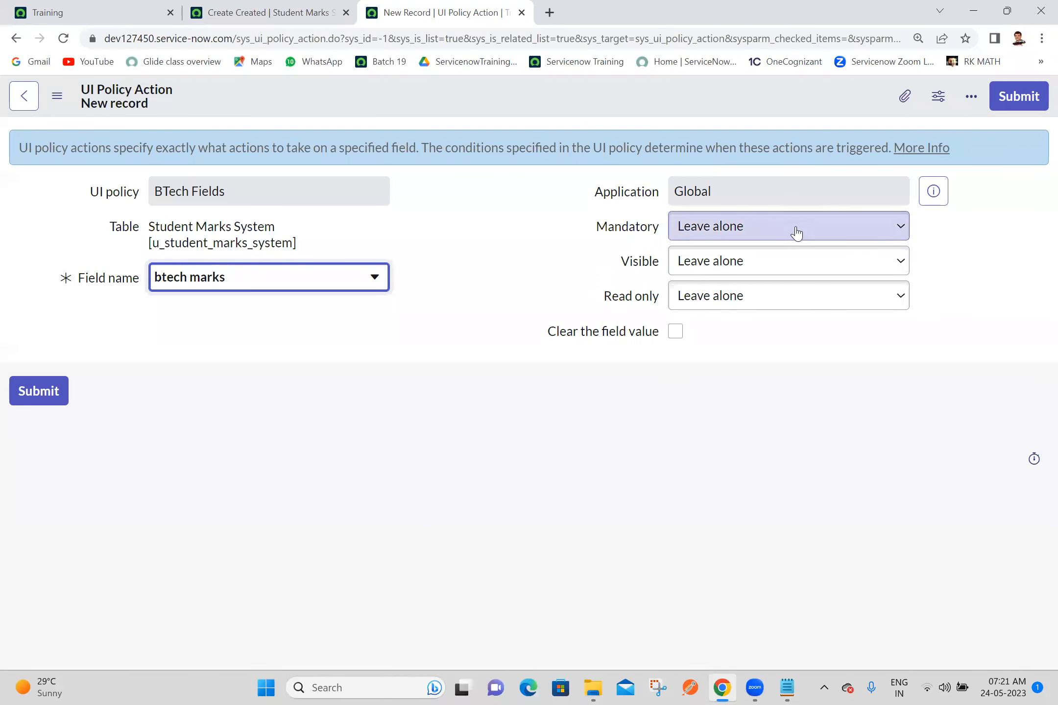
click(752, 267)
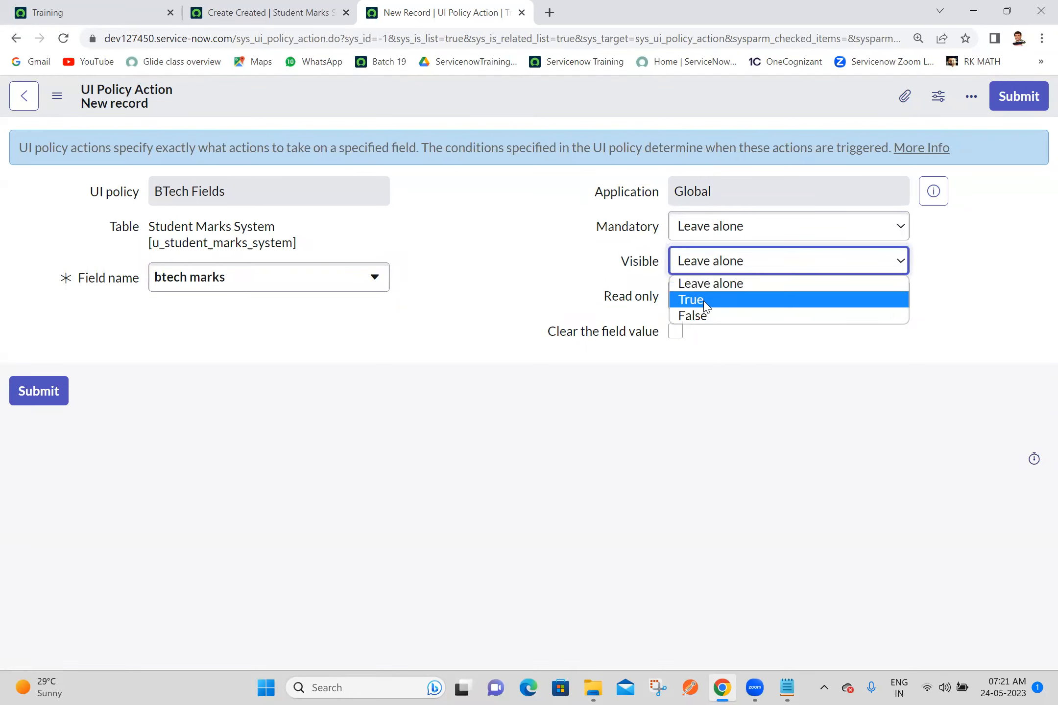
click(690, 299)
click(1016, 104)
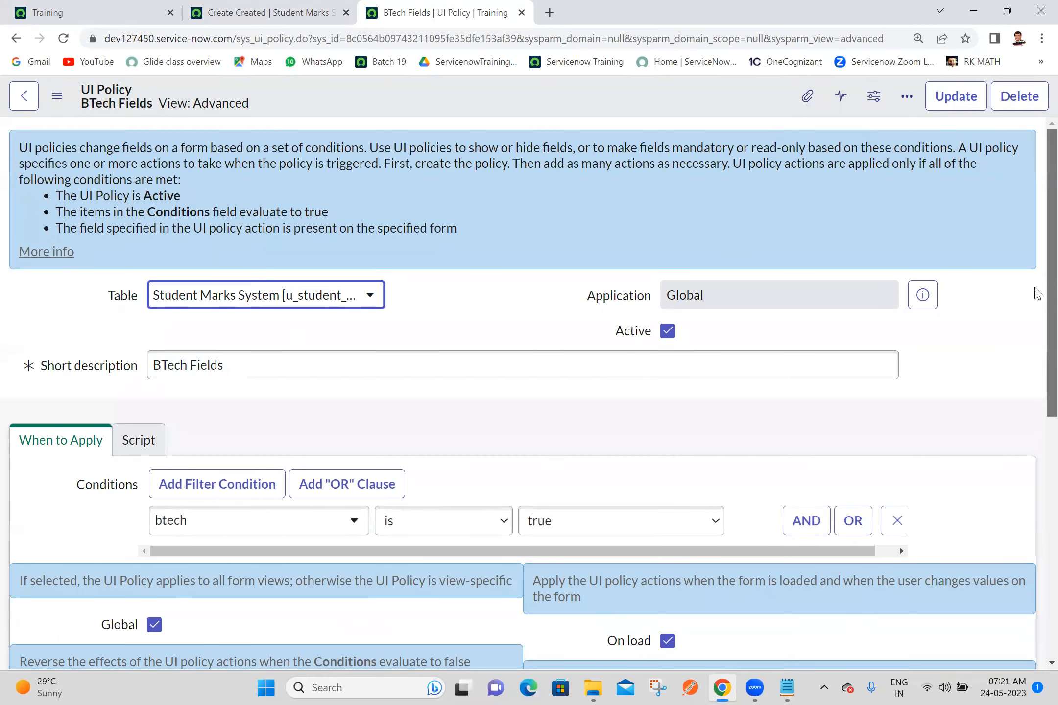
Step: Create a second UI policy action under BTech Fields for the btech university field with Visible set to True
scroll(1037, 294, down, 10)
click(1003, 450)
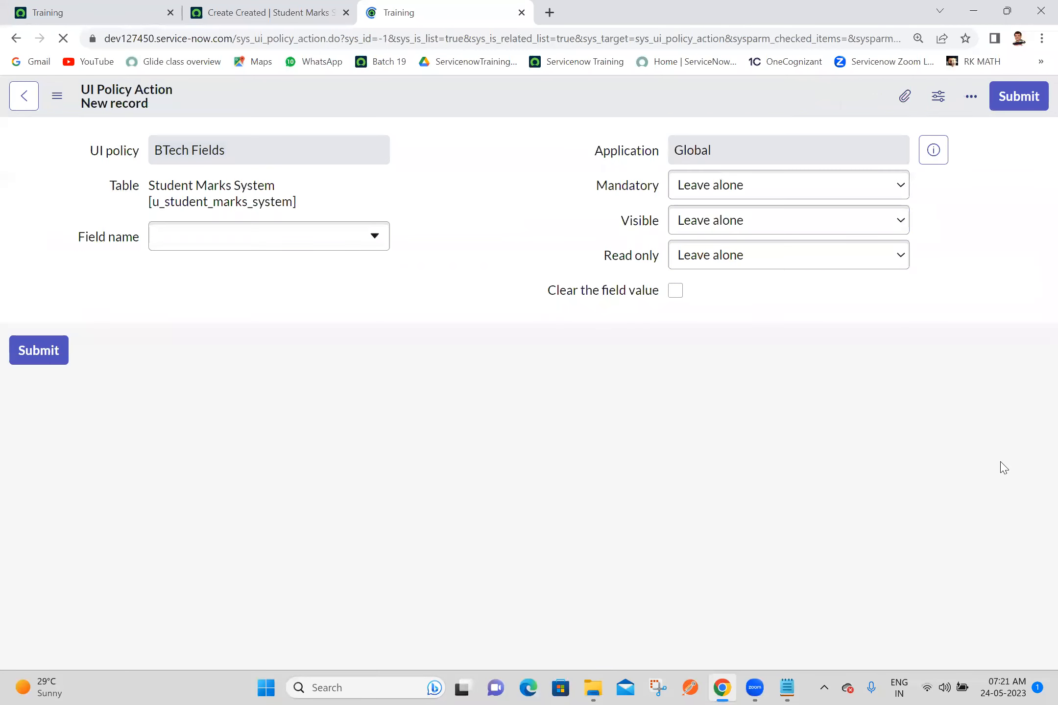
click(278, 280)
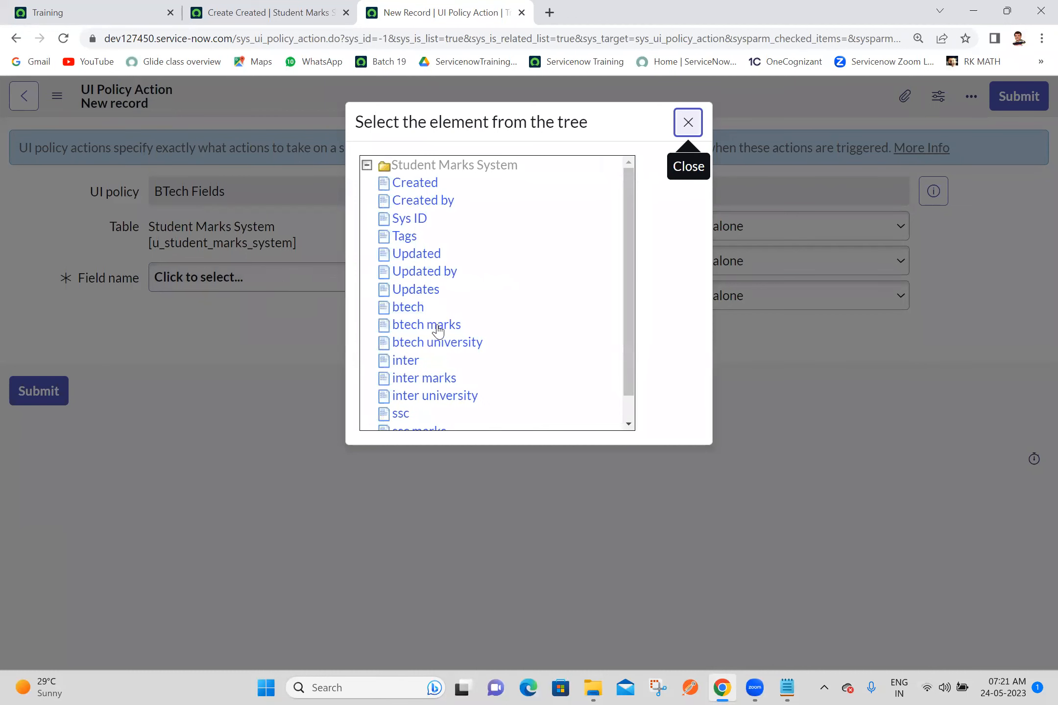
click(436, 349)
click(730, 268)
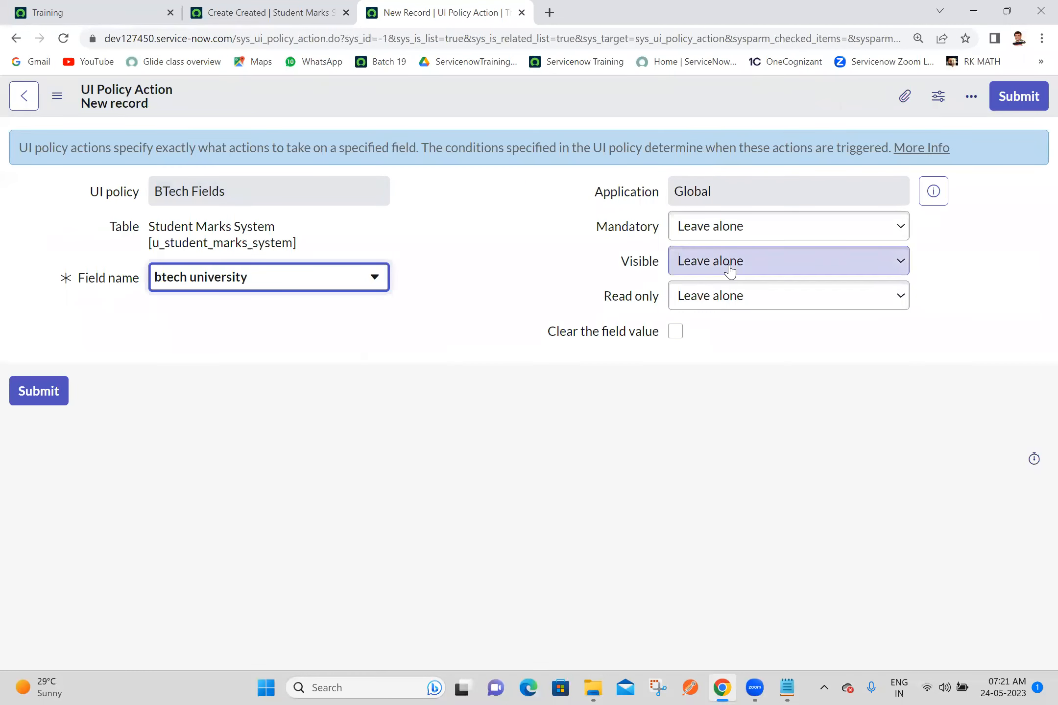
click(691, 299)
click(1010, 106)
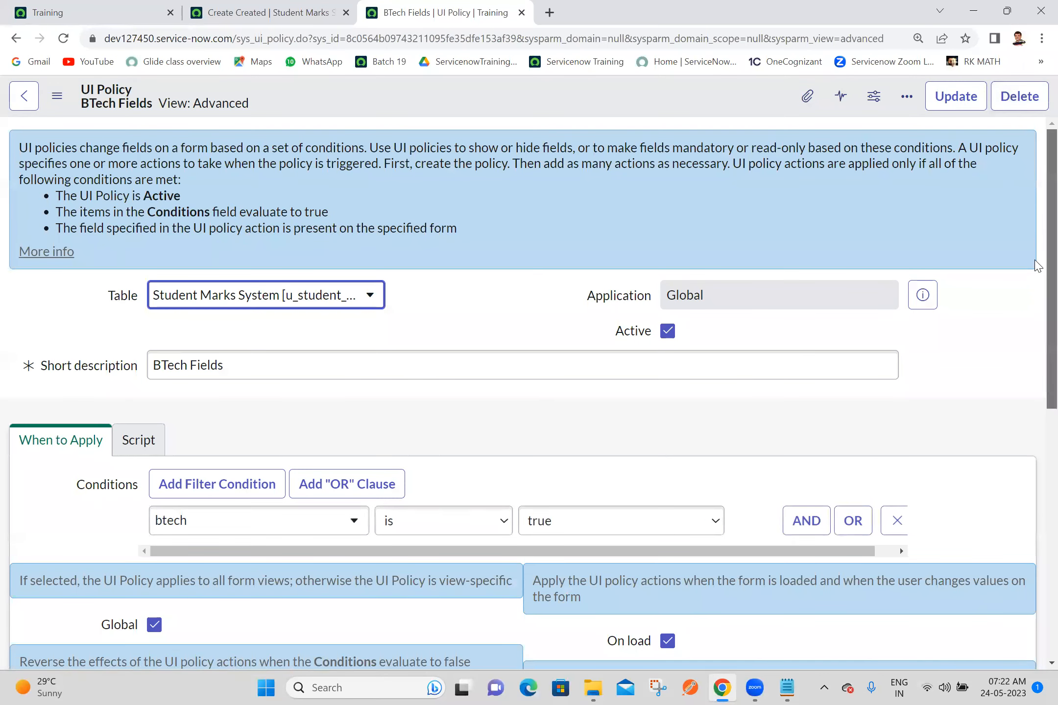
Step: Review the BTech Fields policy's btech condition and its UI policy actions, and close its browser tab
scroll(1037, 266, down, 9)
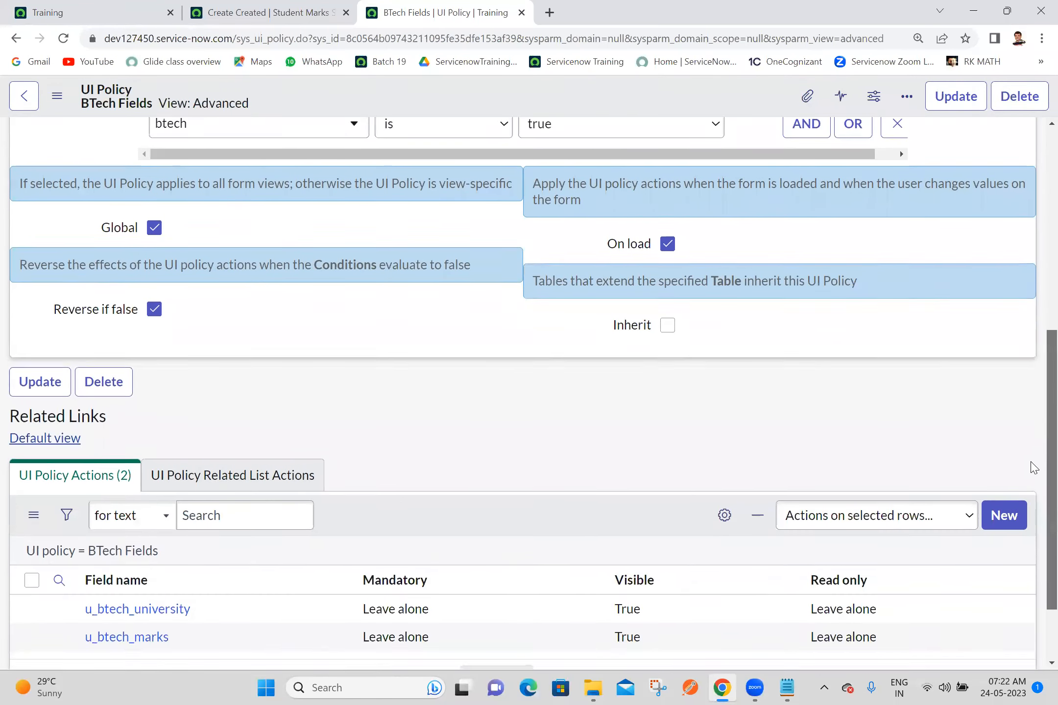
scroll(1035, 437, up, 4)
scroll(1032, 463, down, 3)
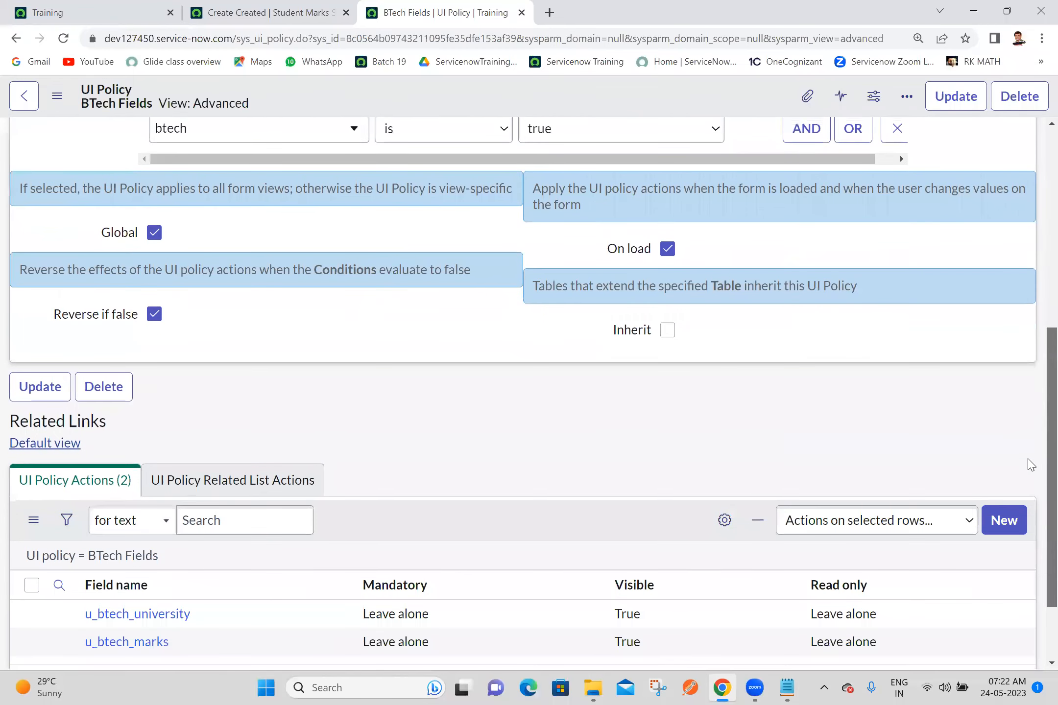
scroll(1037, 415, up, 2)
drag(1035, 411, 1035, 408)
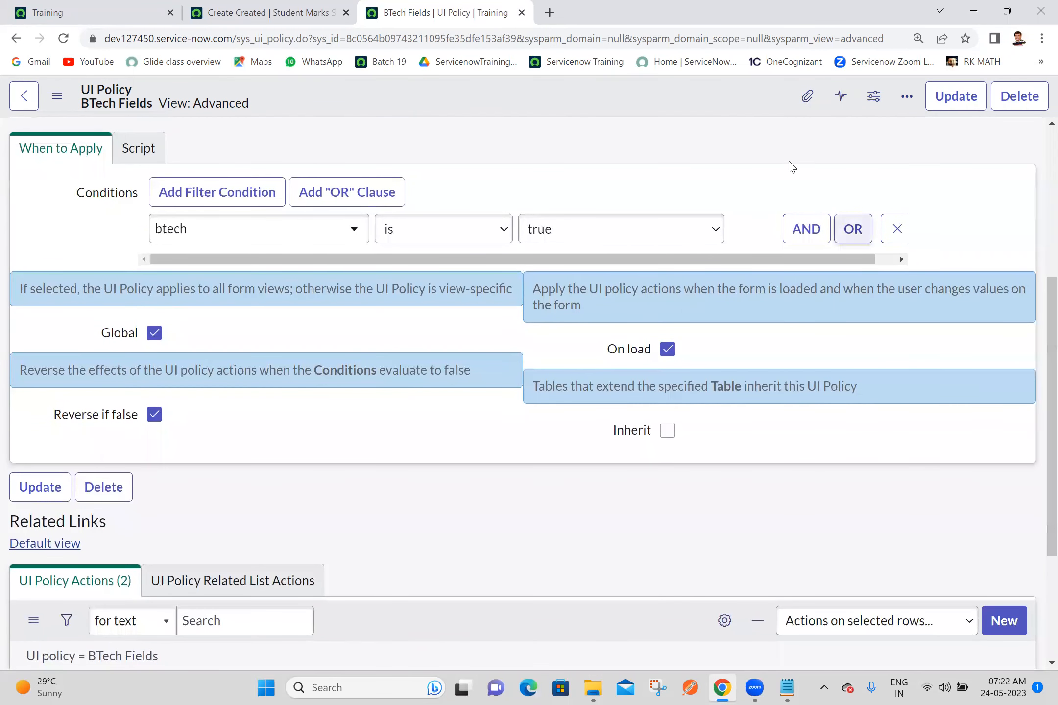
click(521, 13)
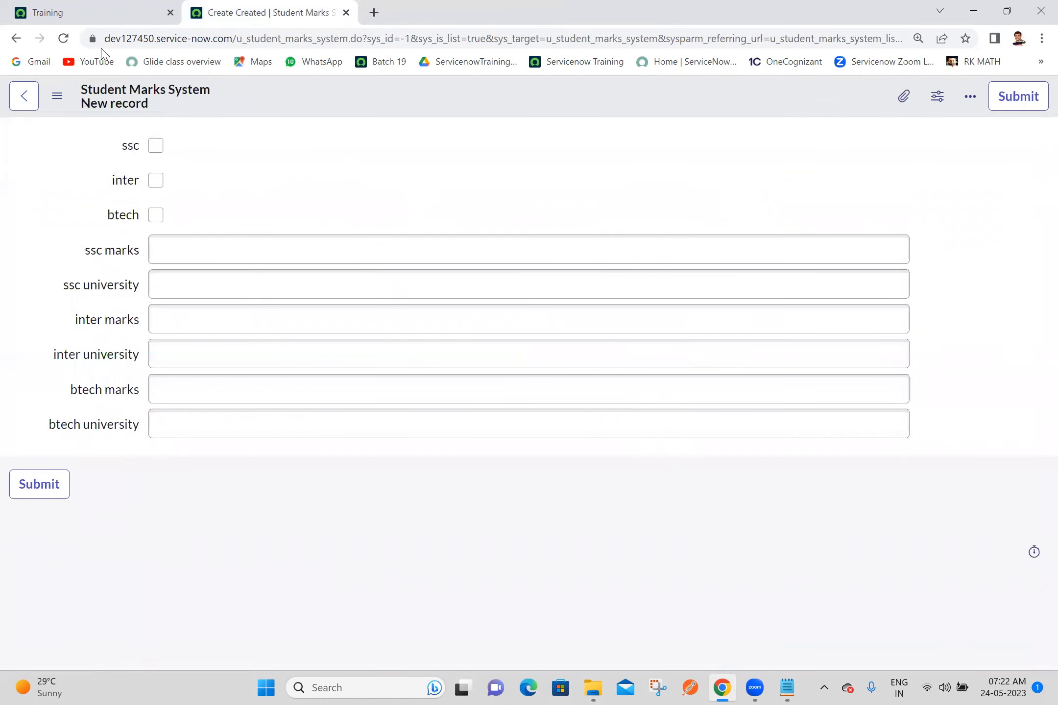
Step: Reload the new Student Marks System form and test the ssc, inter and btech checkboxes one at a time
click(63, 39)
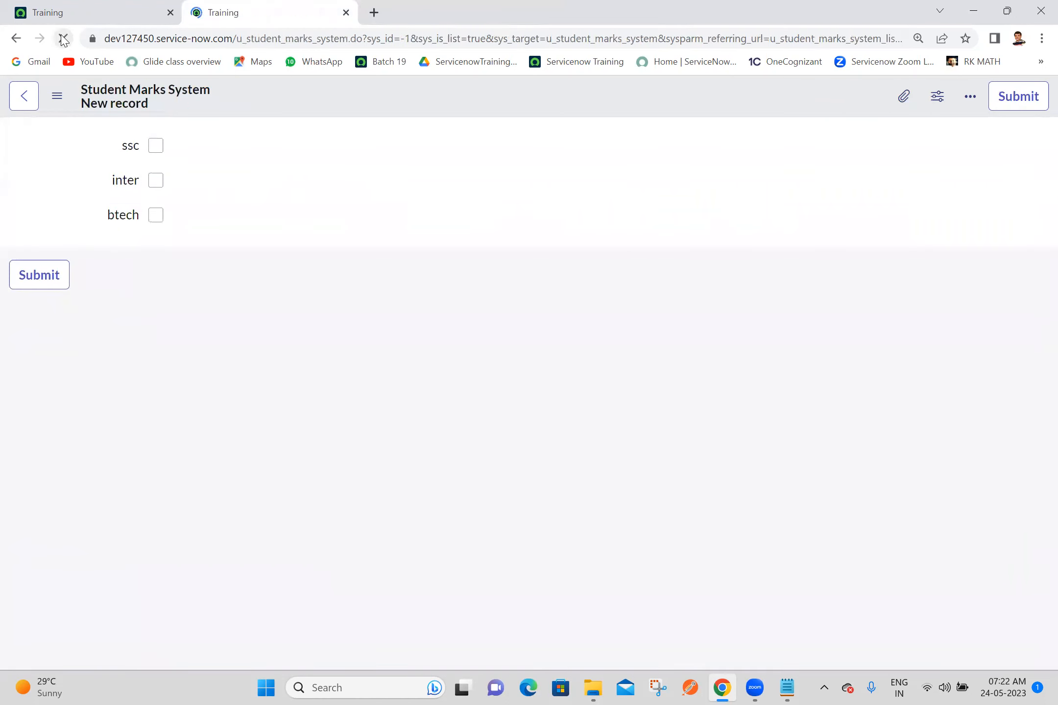
click(154, 150)
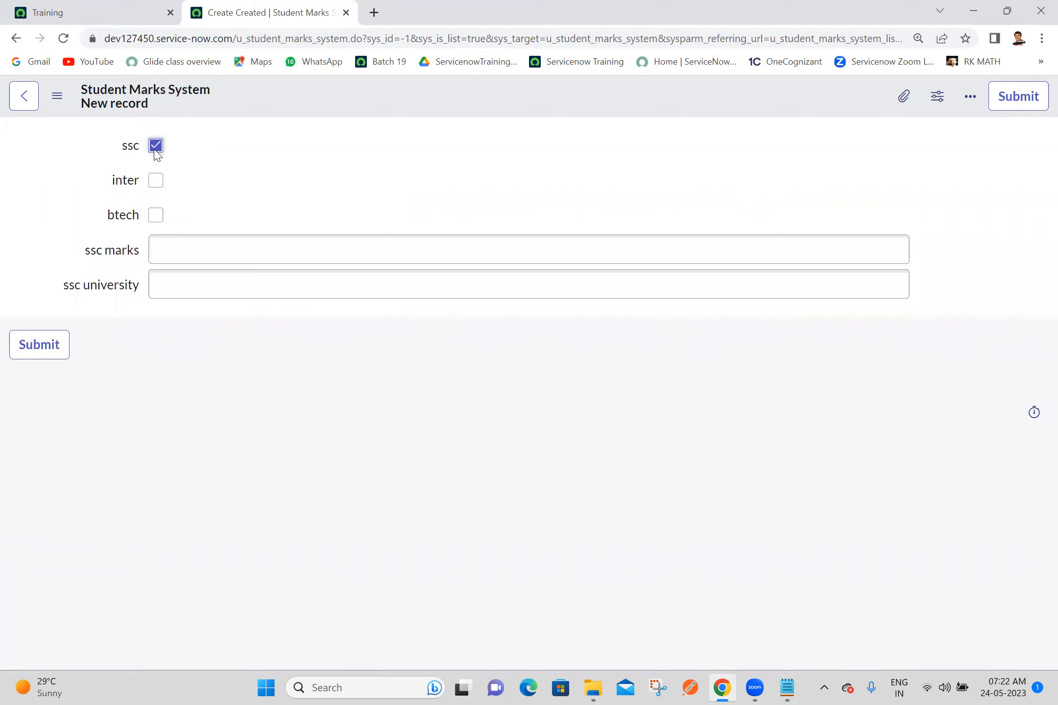
click(155, 147)
click(155, 181)
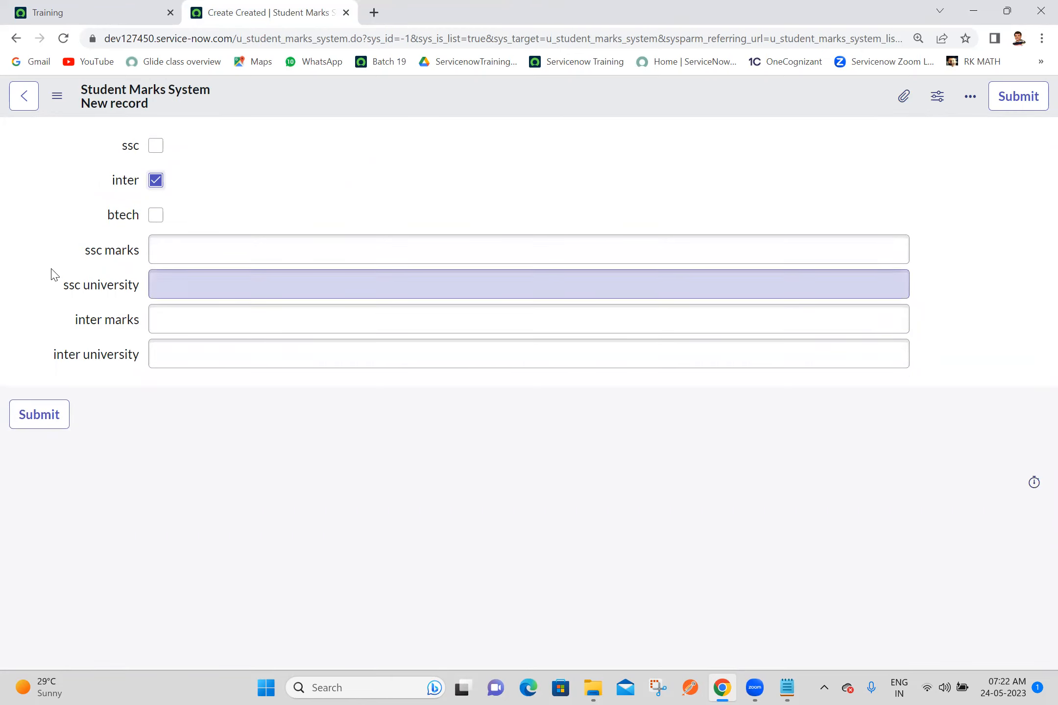
click(156, 180)
click(155, 215)
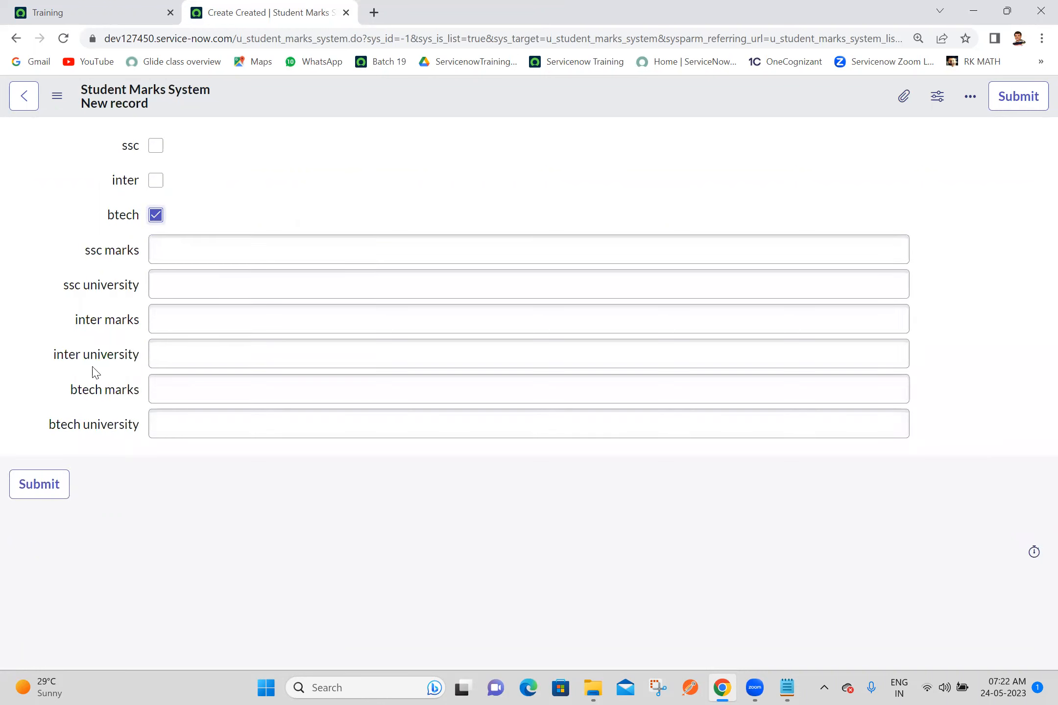
Step: Test combinations of the ssc, inter and btech checkboxes on the form, ending with only btech selected
click(155, 147)
click(155, 181)
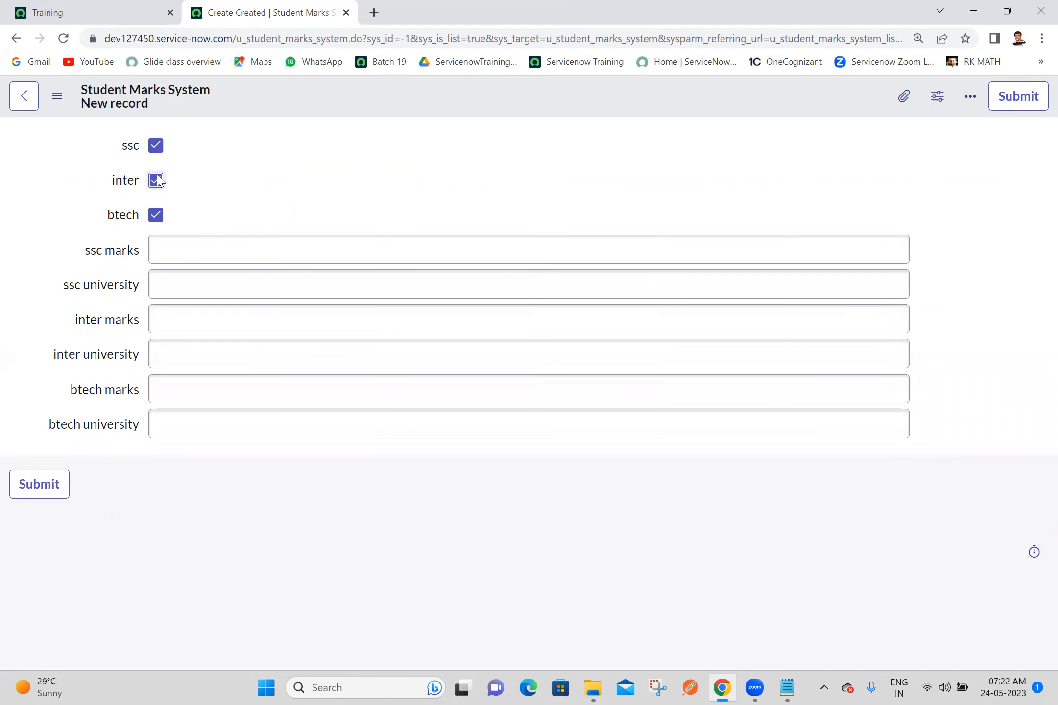
click(155, 215)
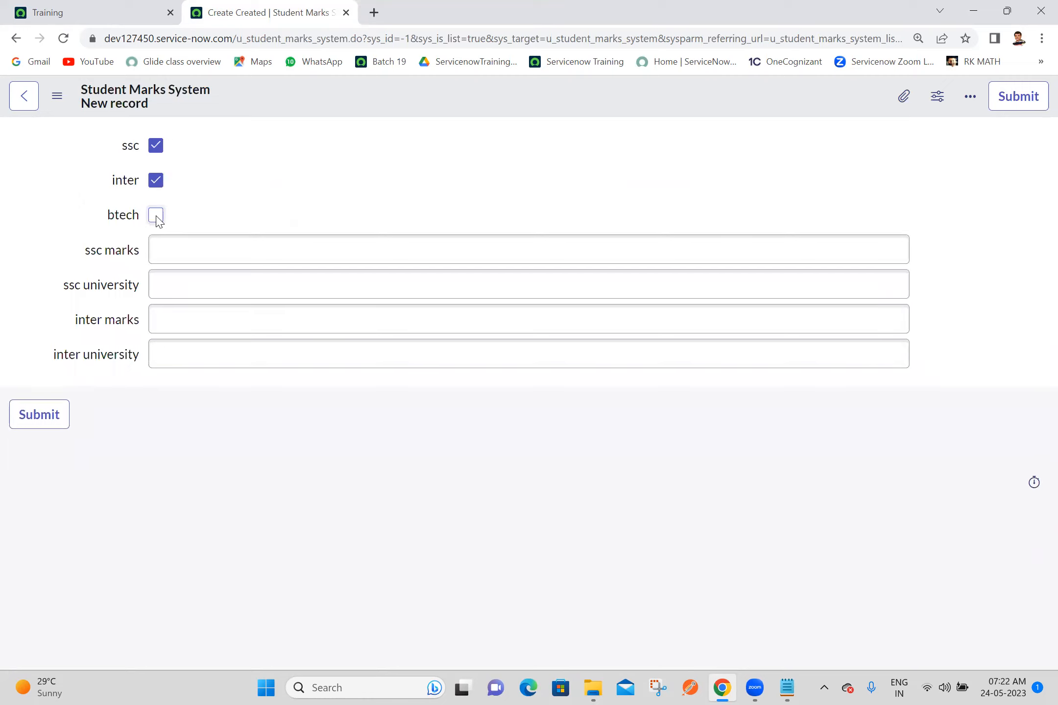
click(157, 180)
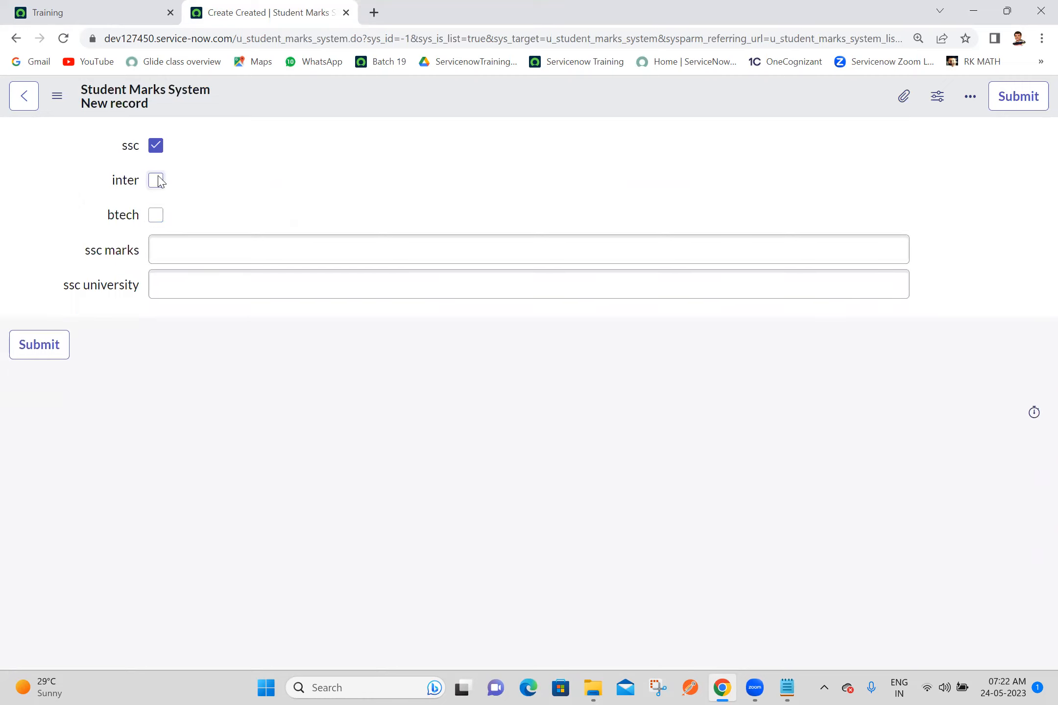
click(155, 219)
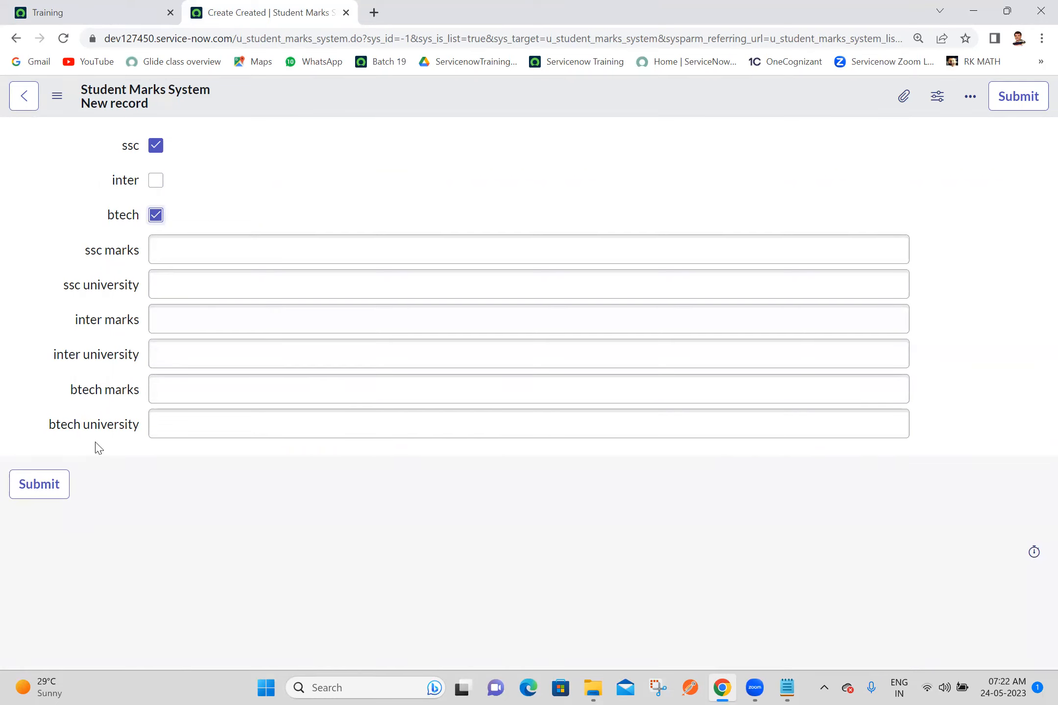
click(155, 146)
click(654, 129)
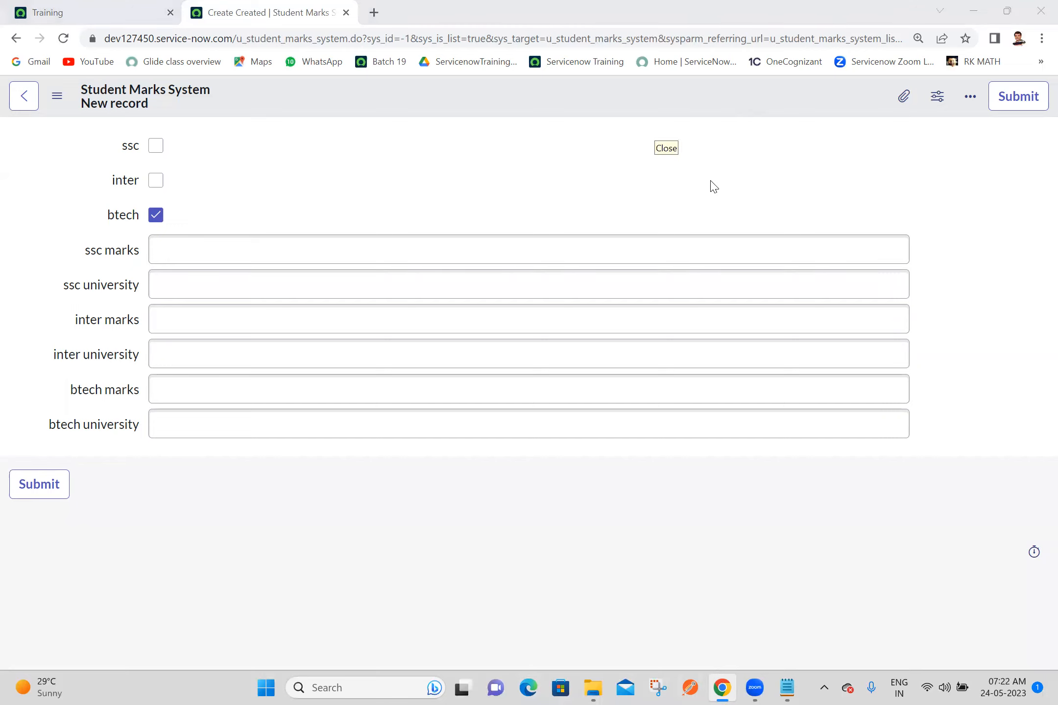
Step: Switch to Notepad and add the lines "ITSM questions" and "assignments" at the end of the Batch 19 notes
click(786, 688)
click(474, 583)
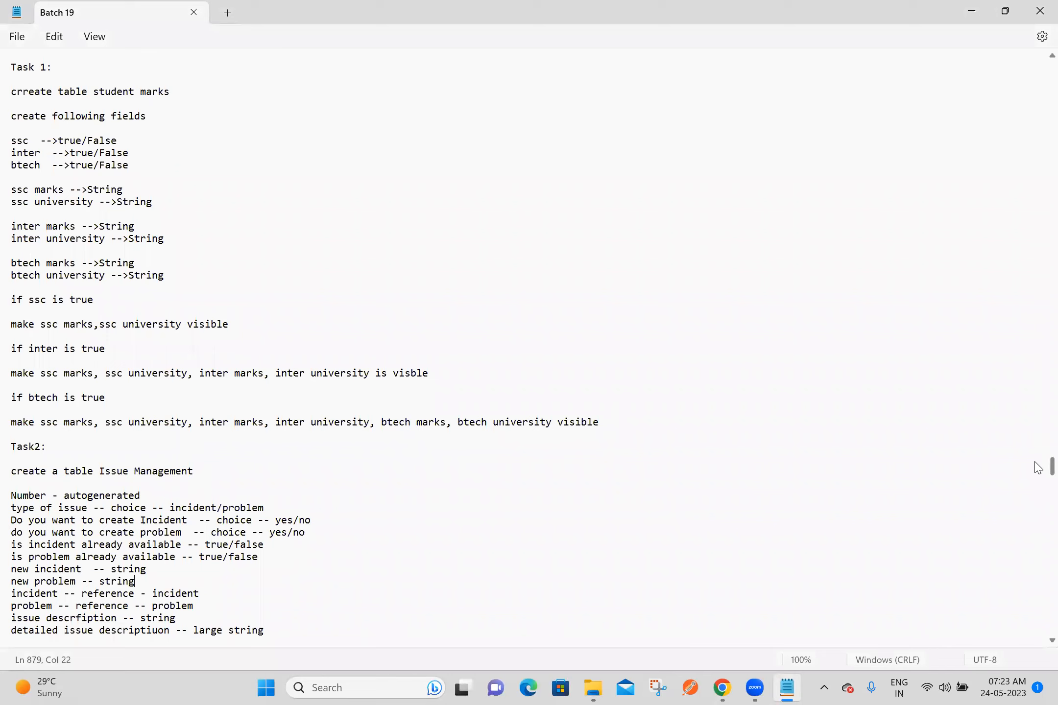
scroll(1038, 468, down, 20)
scroll(1038, 516, down, 14)
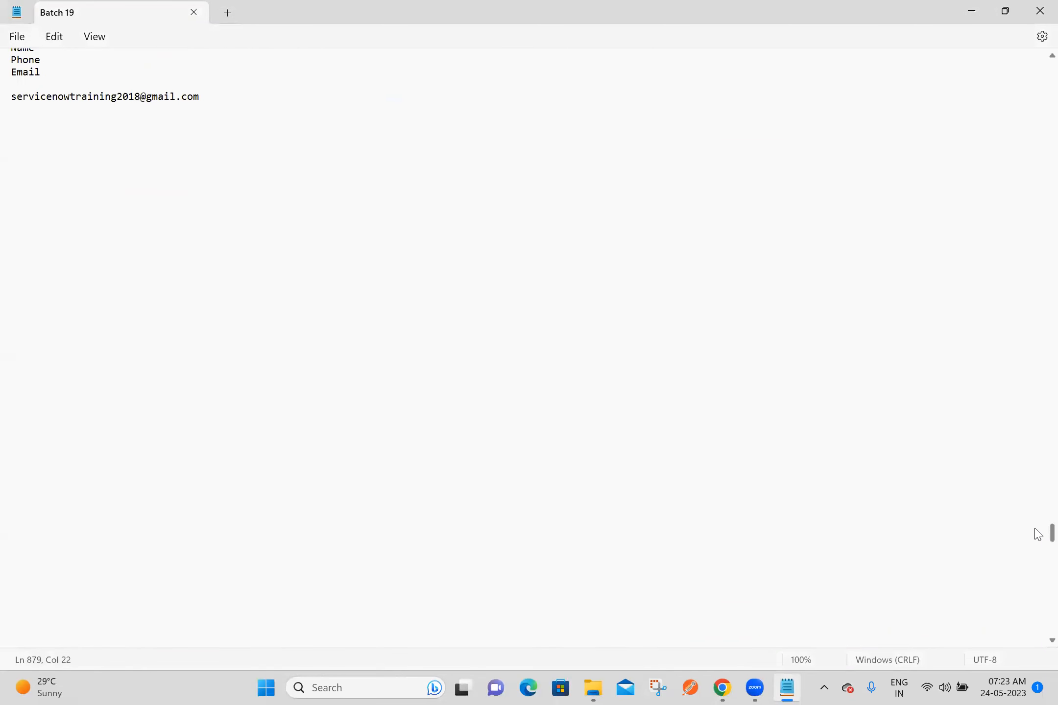
scroll(1034, 533, up, 4)
click(52, 297)
text(ITS)
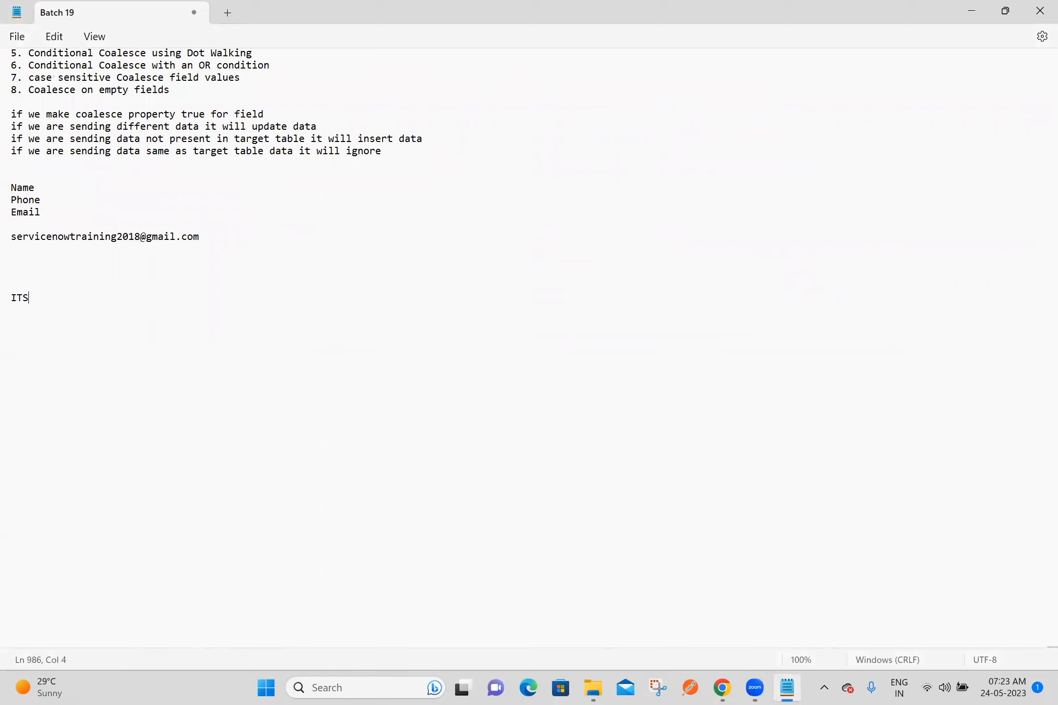
text(M questions)
key(Return)
text(assignments)
key(Return)
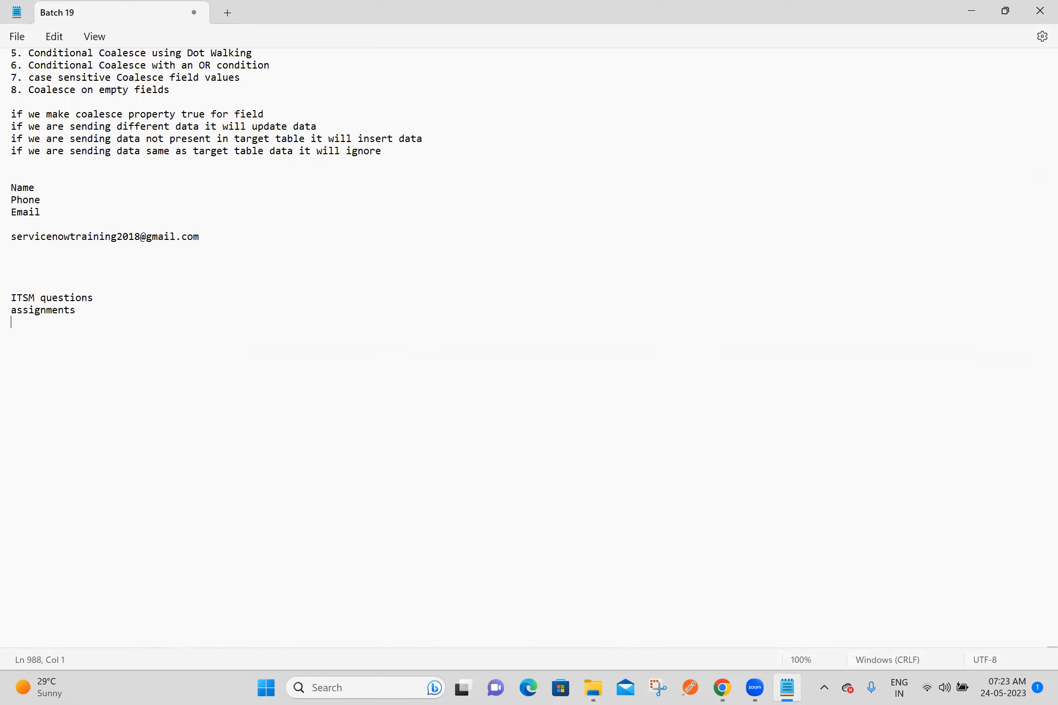
Step: Add the line "few ui policy examples" below "assignments" in the notes
text(few ui policy examp)
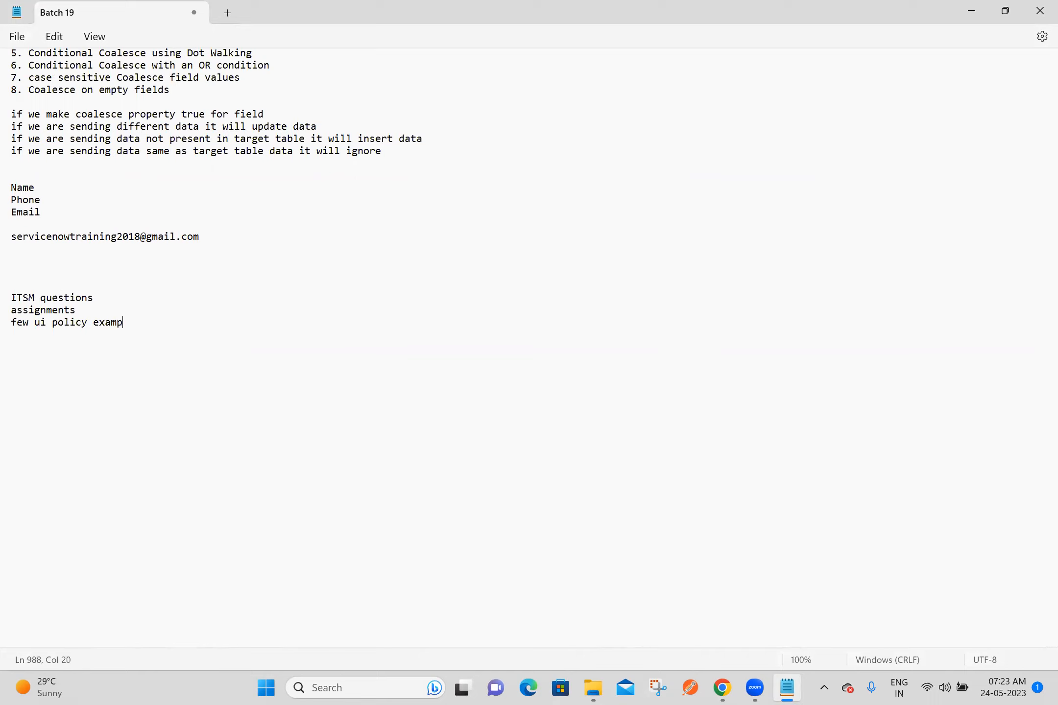
text(les)
Step: Add the line "whatsupgroup" below the list, separated by a blank line, and leave empty space after it
click(64, 348)
double_click(64, 347)
double_click(64, 347)
click(47, 349)
text(whatsupgroup)
key(Return)
key(Return)
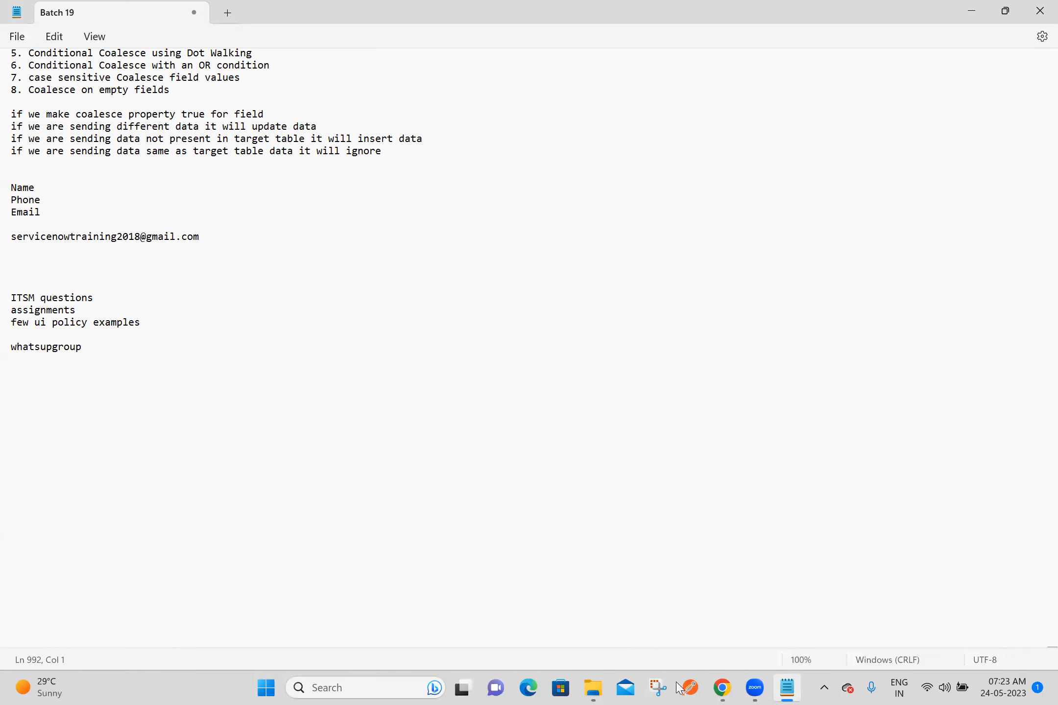
Step: Switch to Chrome and open Google Drive in a new tab under the last-listed Servicenow Training account
click(723, 688)
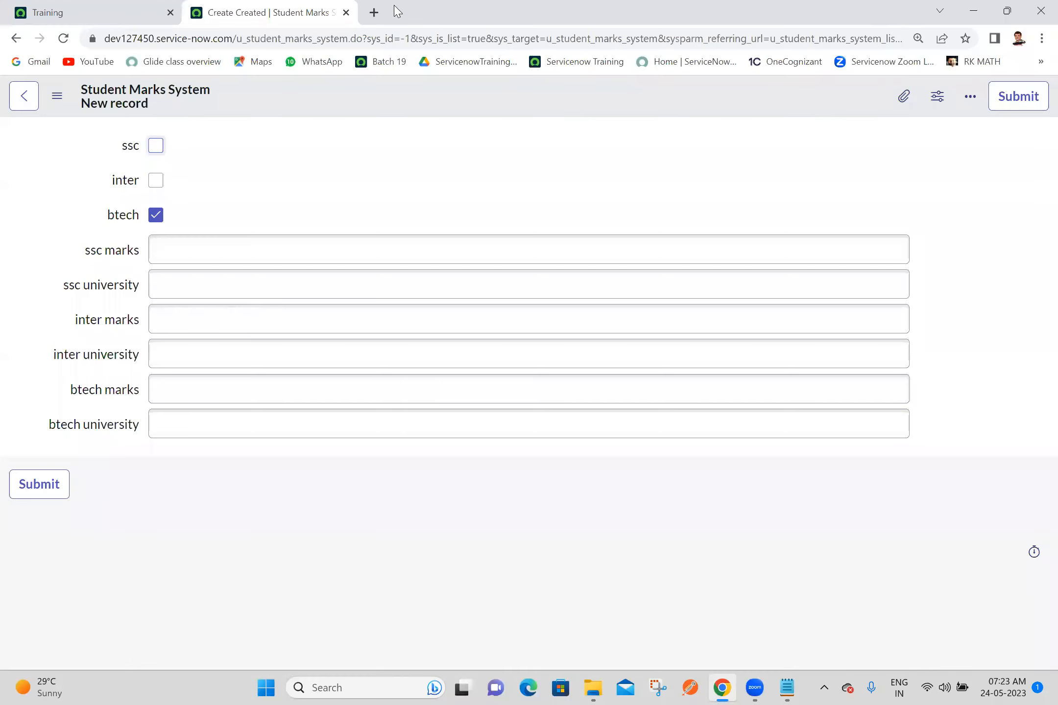
click(377, 13)
click(1026, 105)
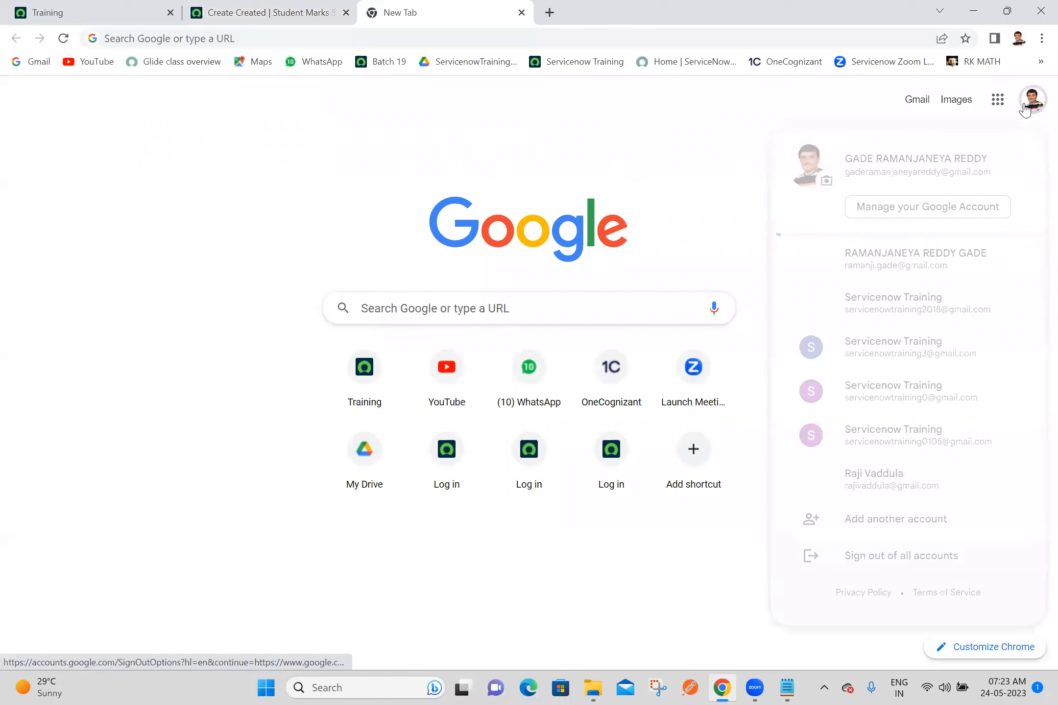
click(914, 443)
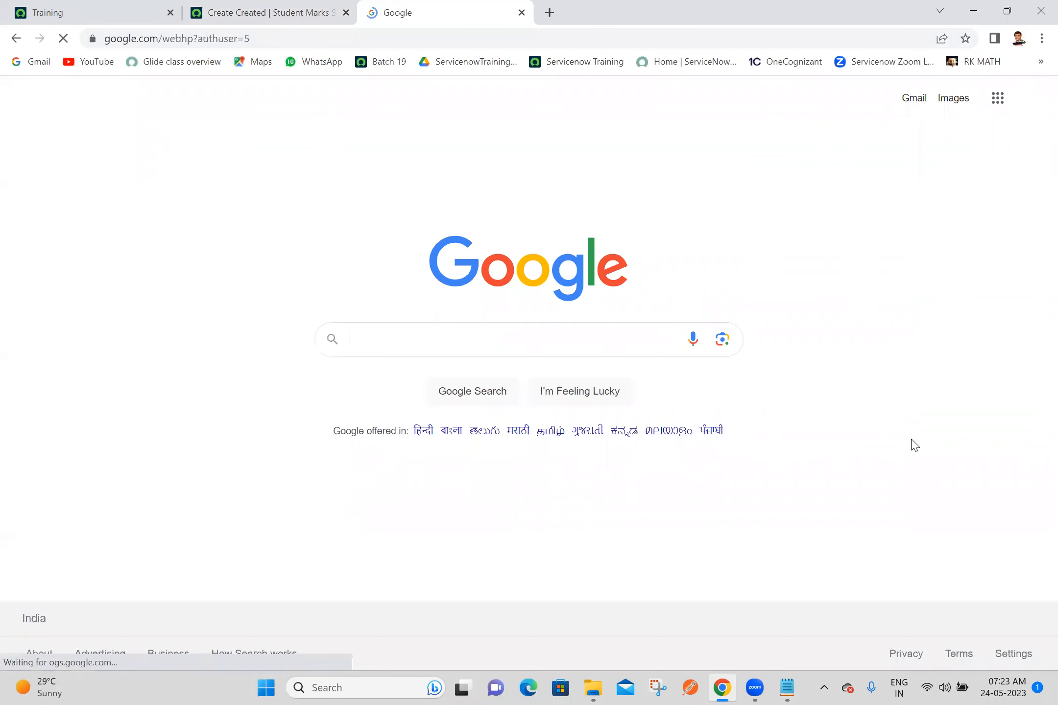
click(997, 99)
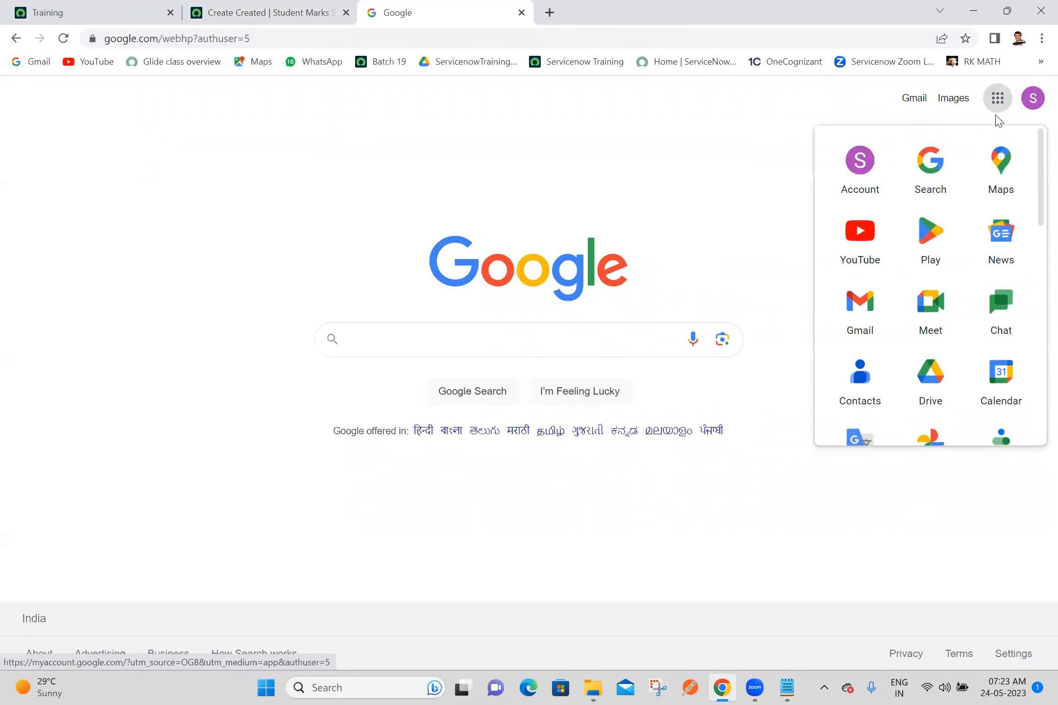
click(920, 383)
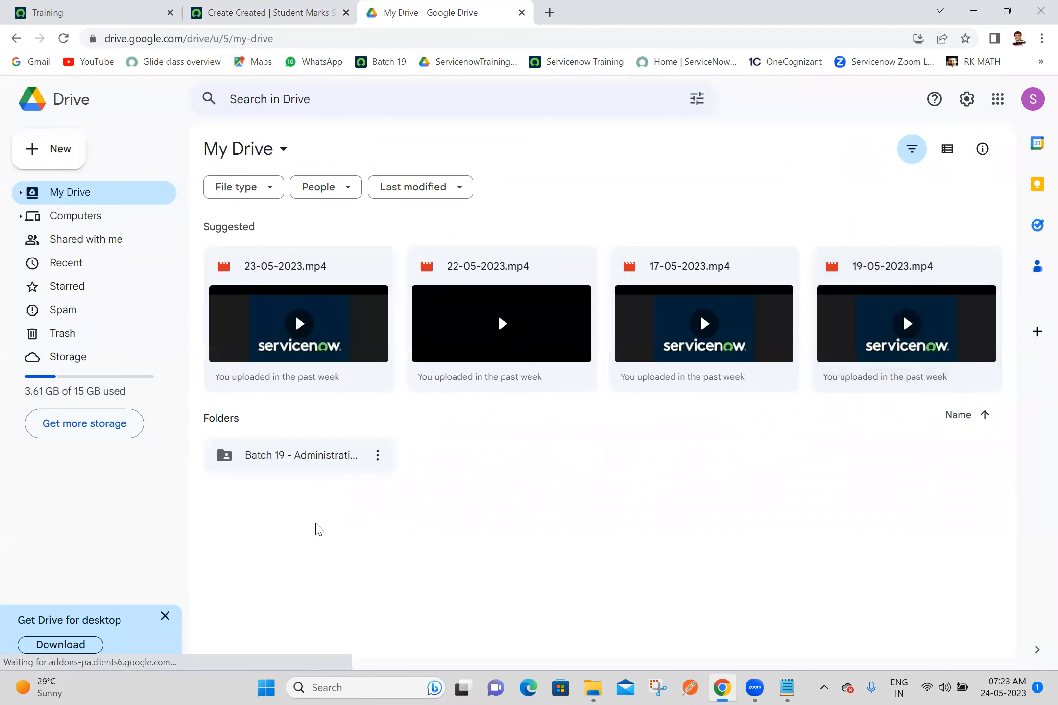
Step: Look through the 02-05-2023 and 03-05-2023 folders in Batch 19 - Administration, and check the Shared with me section
double_click(296, 473)
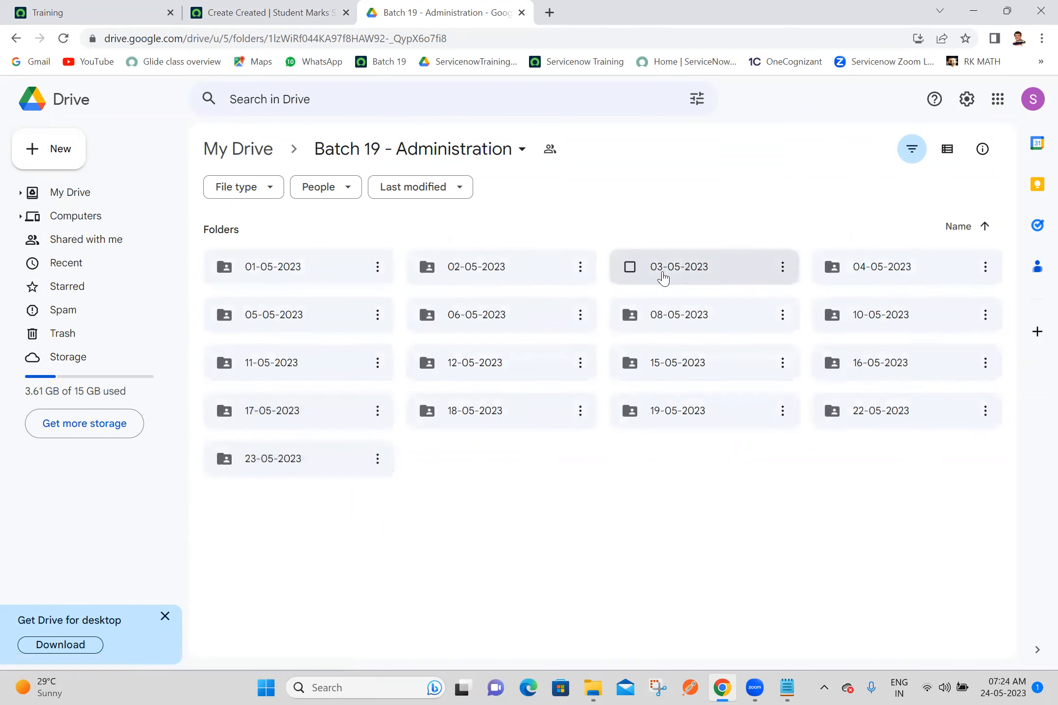
double_click(489, 283)
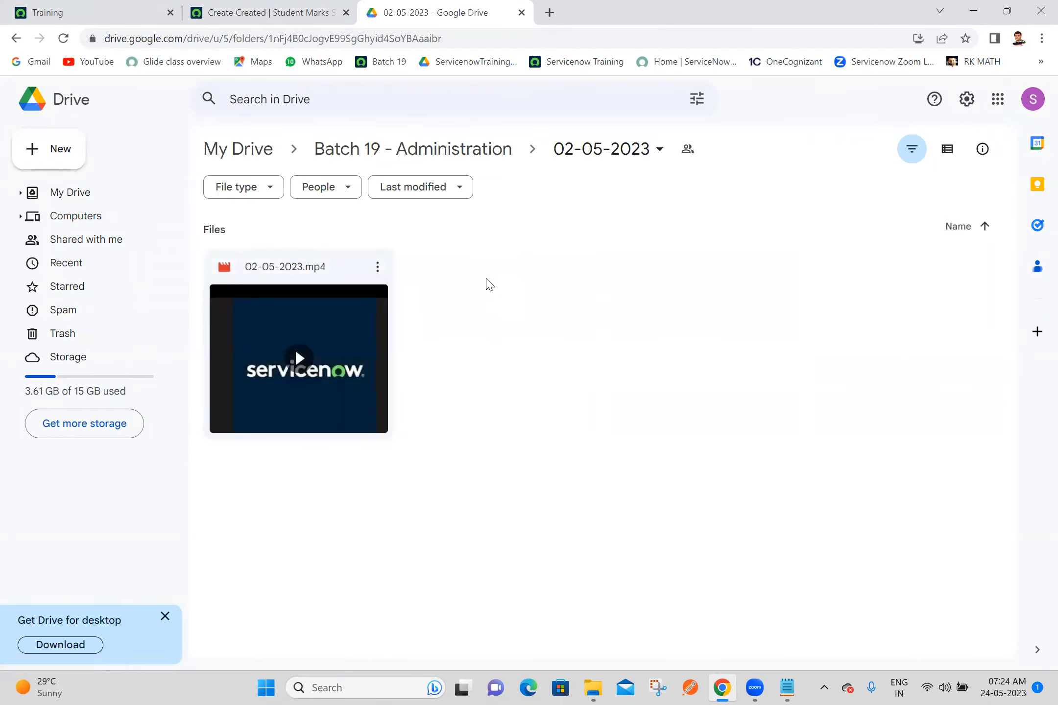
click(462, 147)
double_click(681, 261)
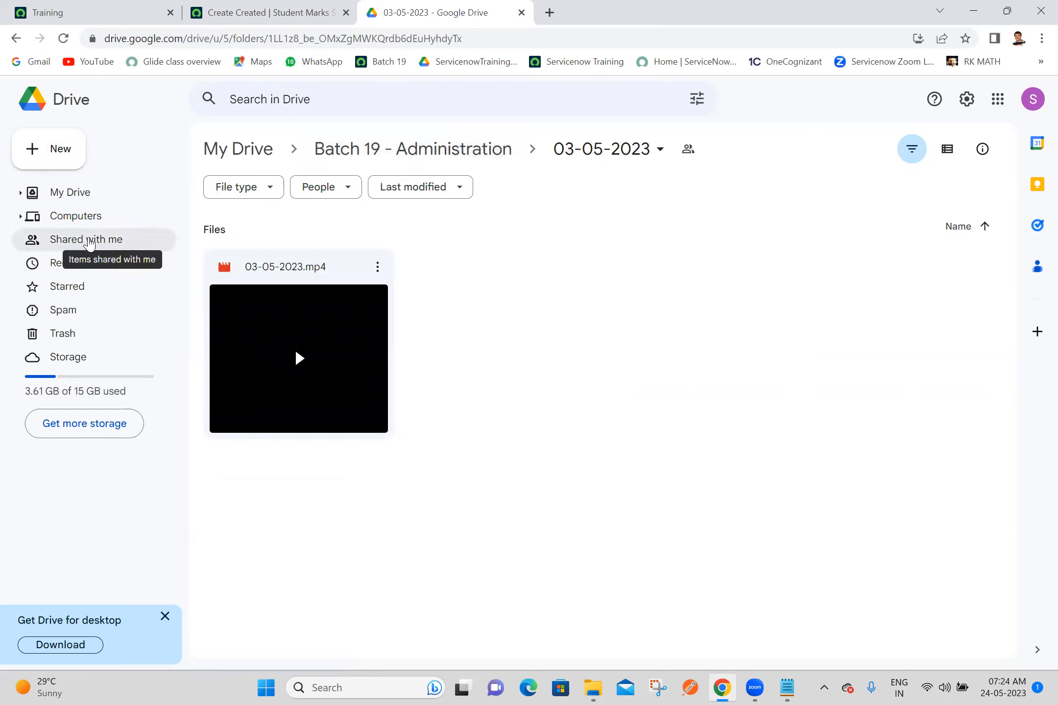
click(98, 241)
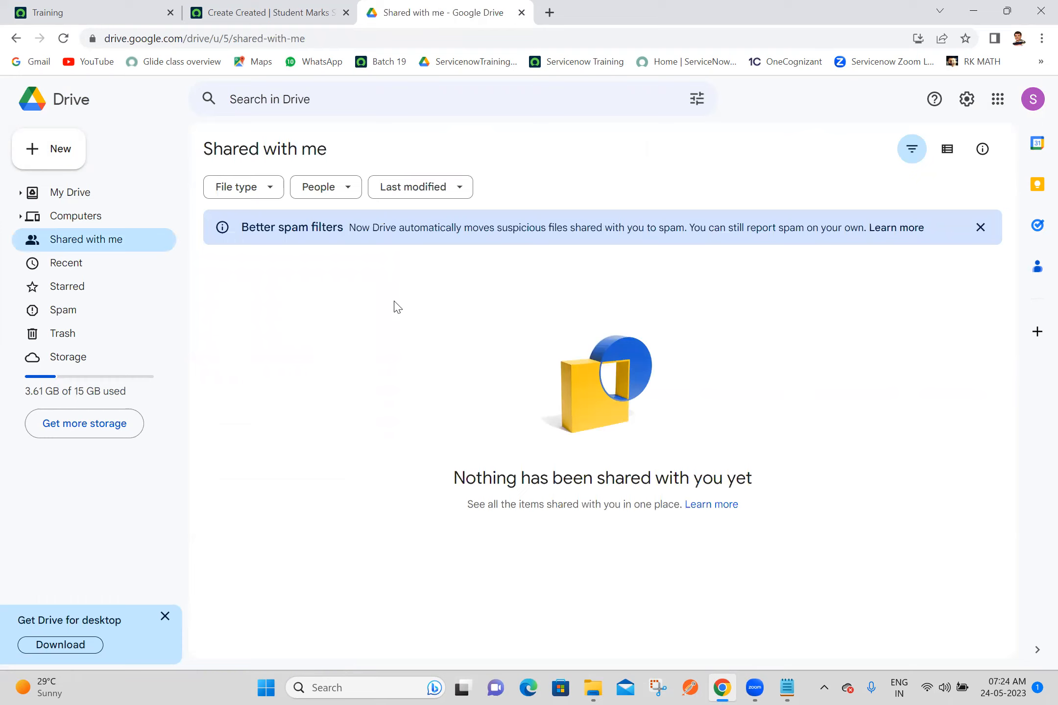
key(alt+Tab)
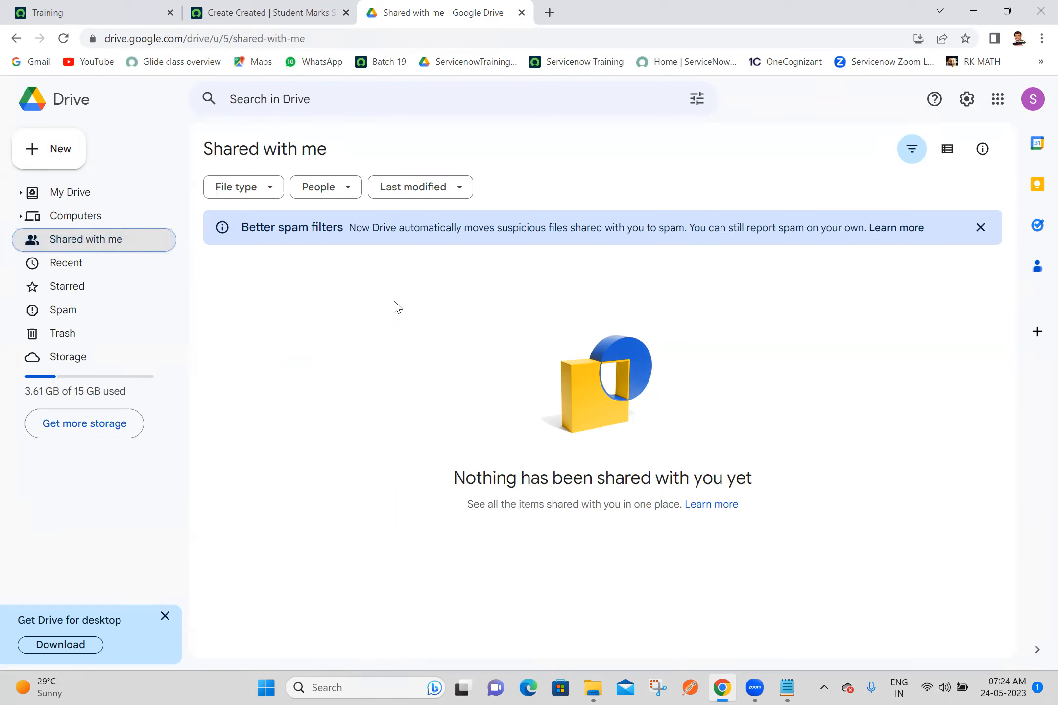